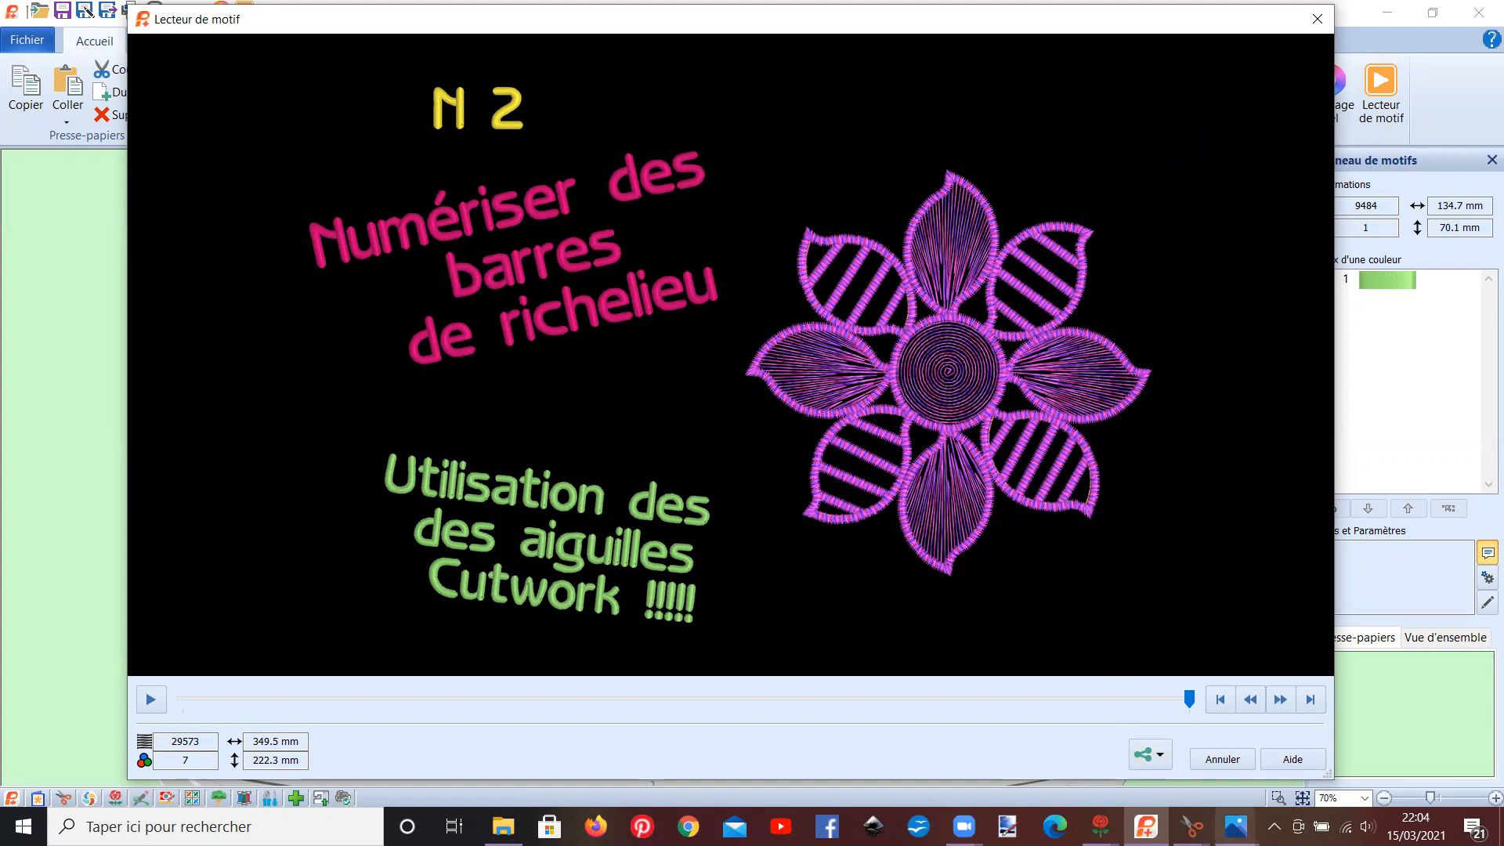
# - Switch to Photos and view the stitched flower pictures fleur richeleiu 2.jpg and fleur cutwork.jpg
pyautogui.moveTo(1235, 826)
pyautogui.click(1170, 744)
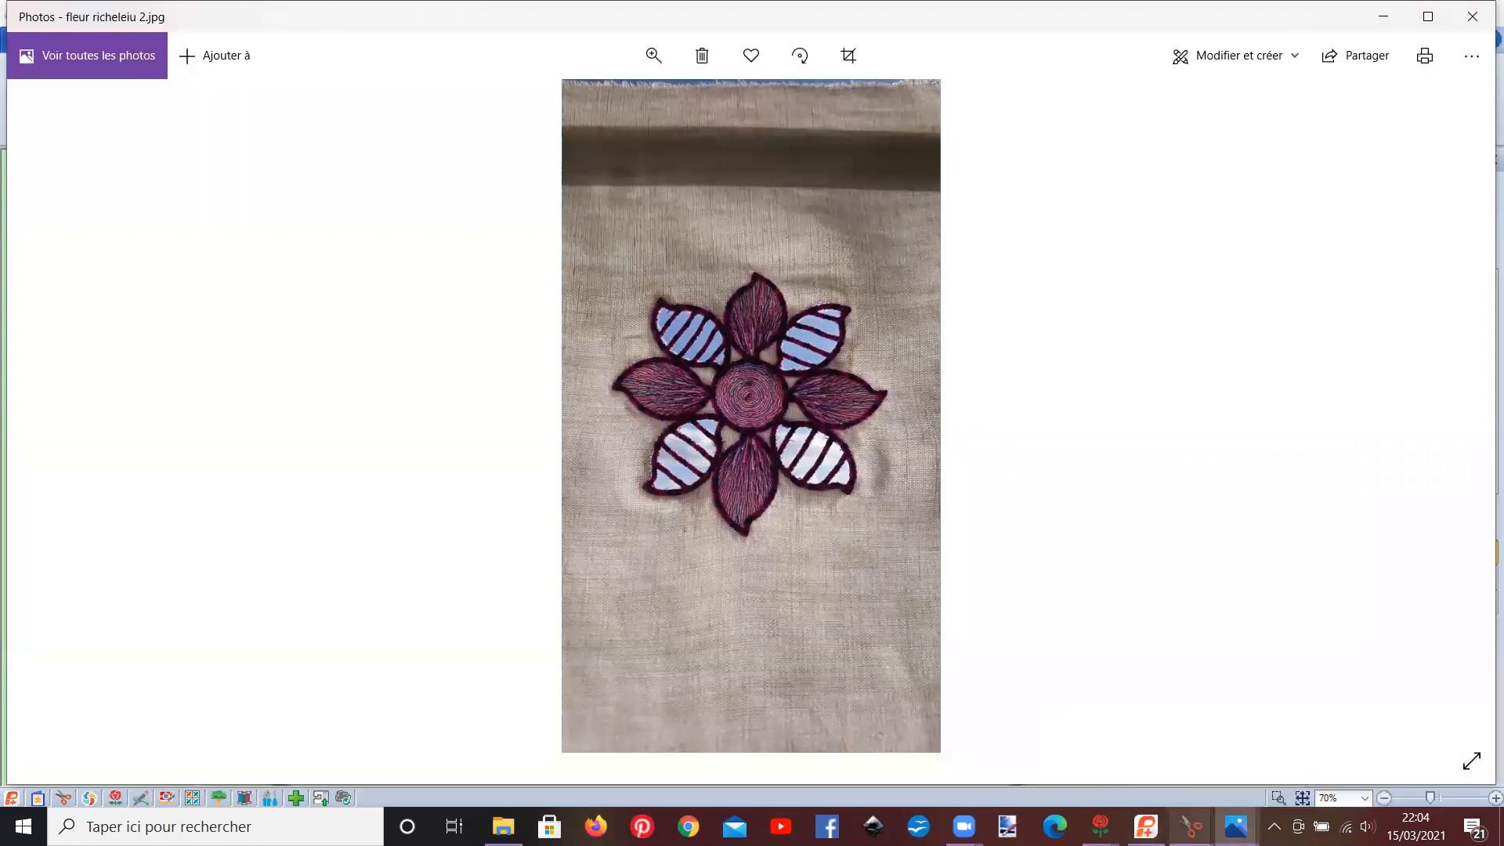
pyautogui.moveTo(1235, 826)
pyautogui.click(1304, 777)
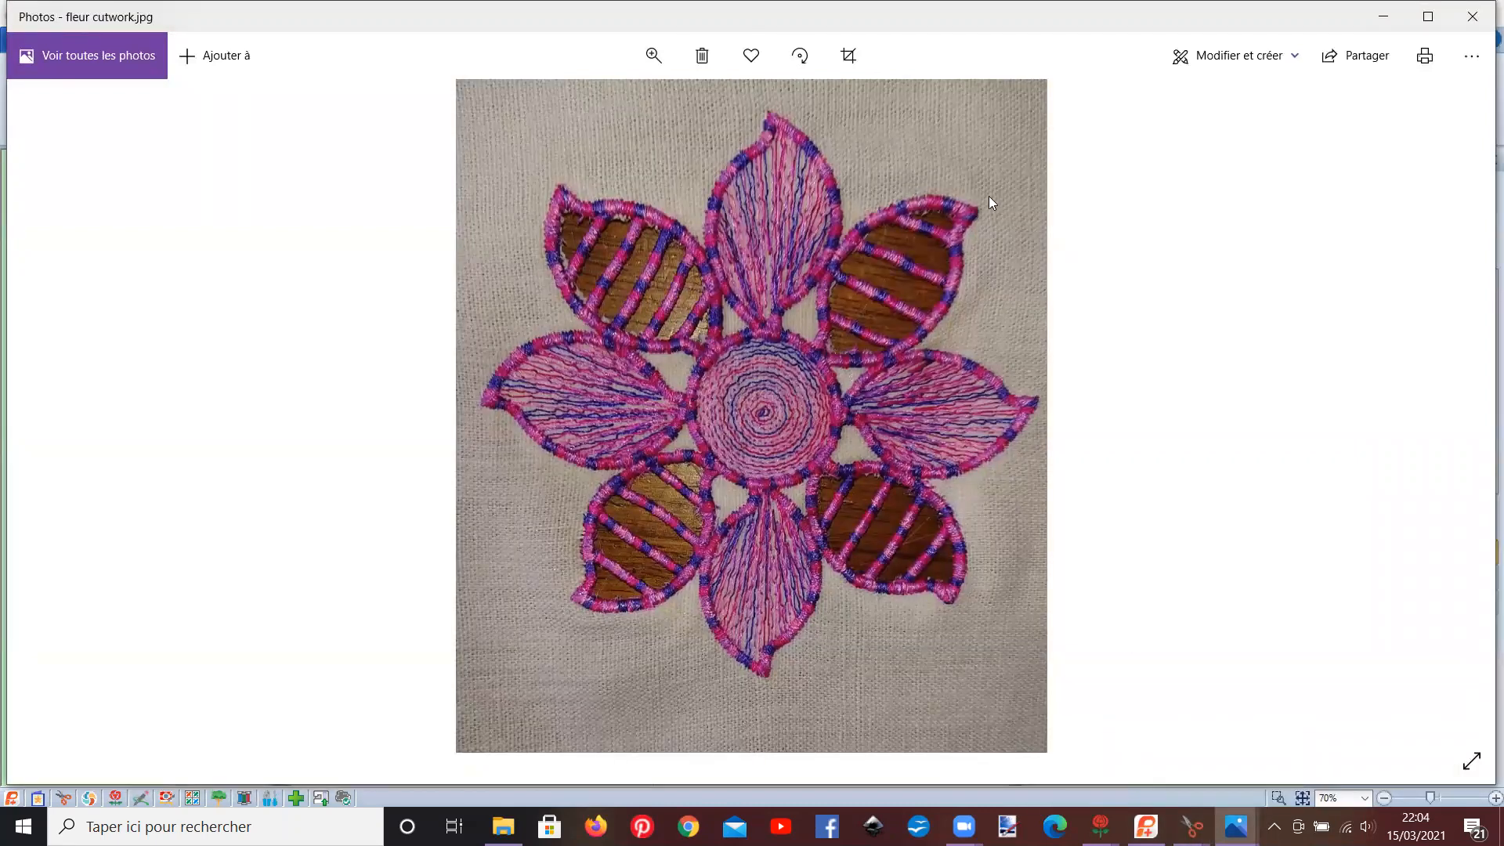
# - Switch to PREMIER+ 2 Create and start a new design without an image, using the Fenêtre Dessin background type
pyautogui.click(1100, 826)
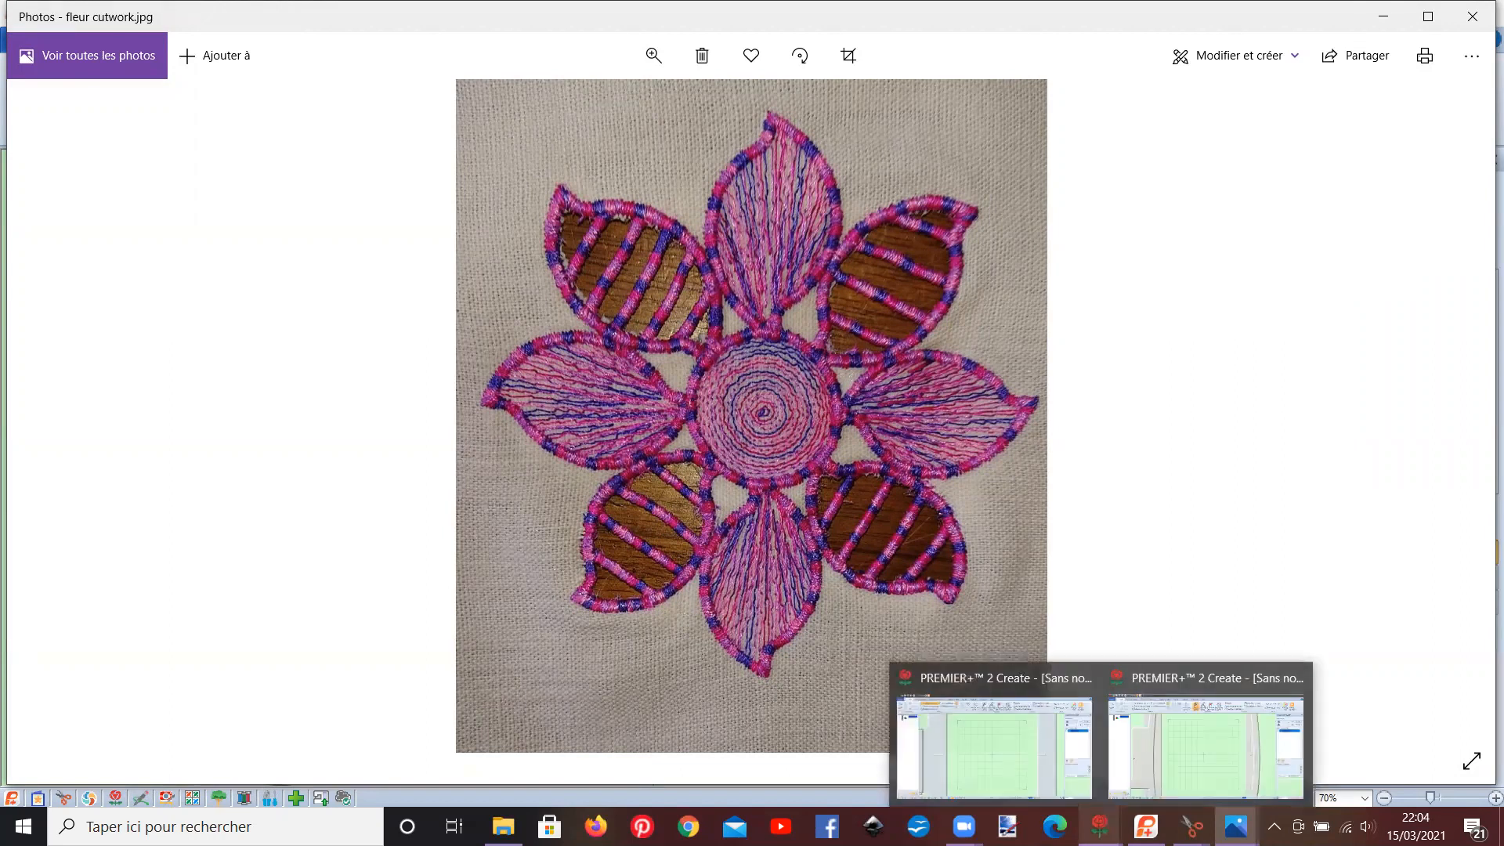
pyautogui.click(956, 701)
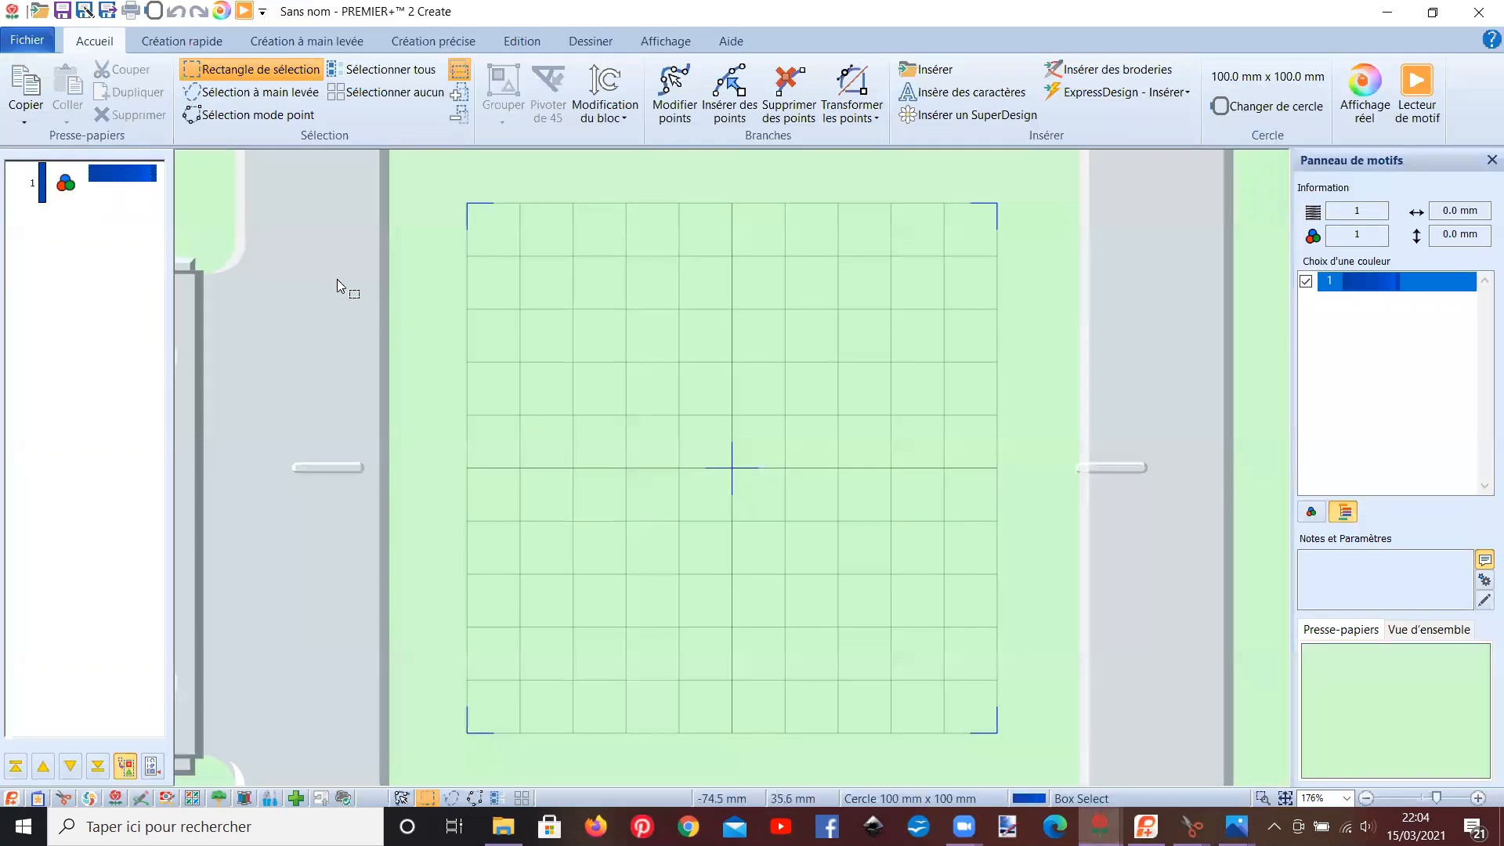
pyautogui.click(28, 40)
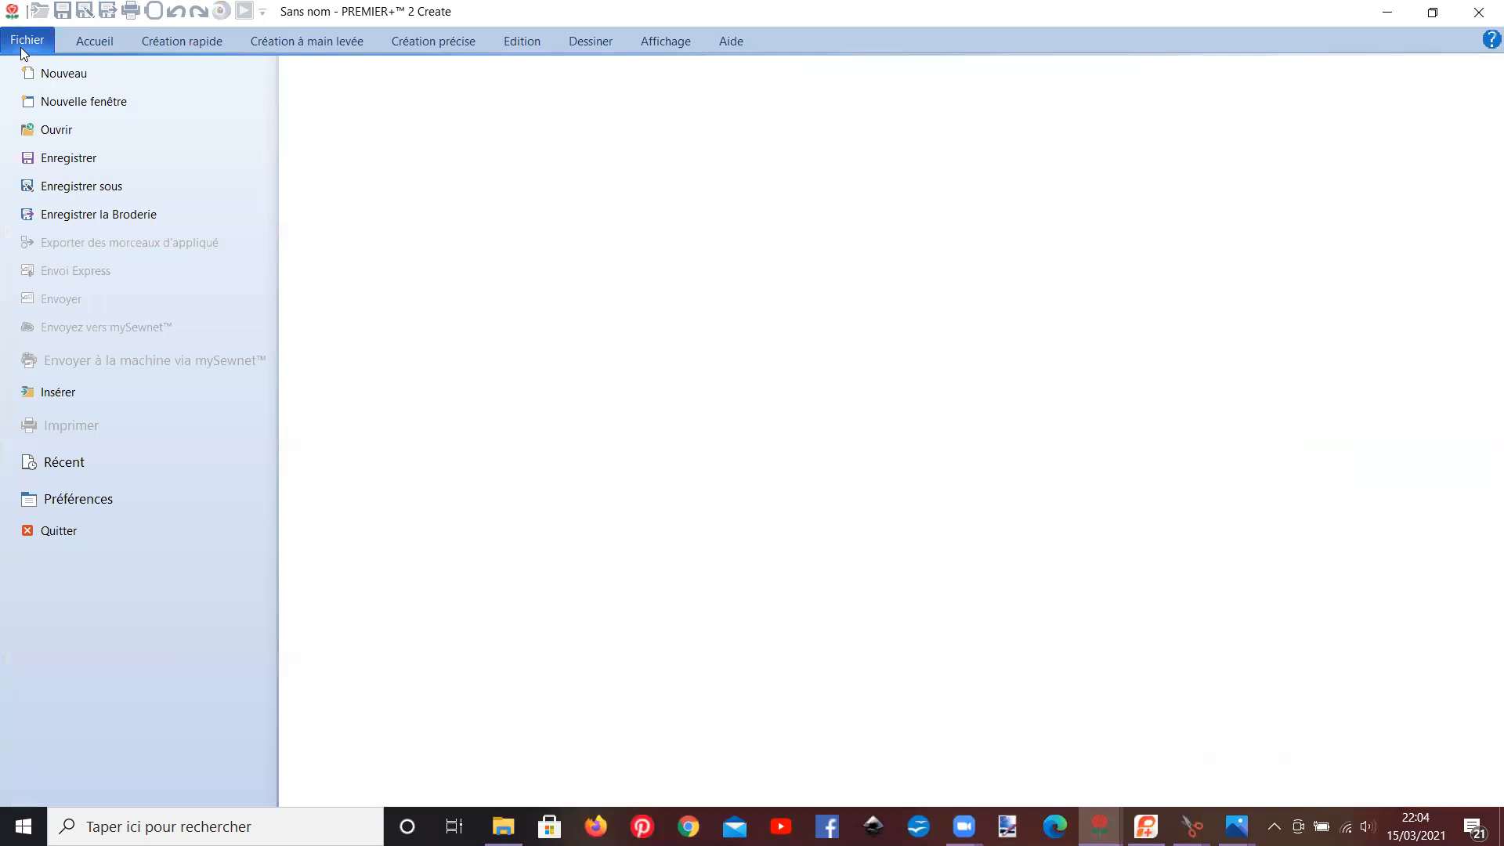
pyautogui.click(41, 74)
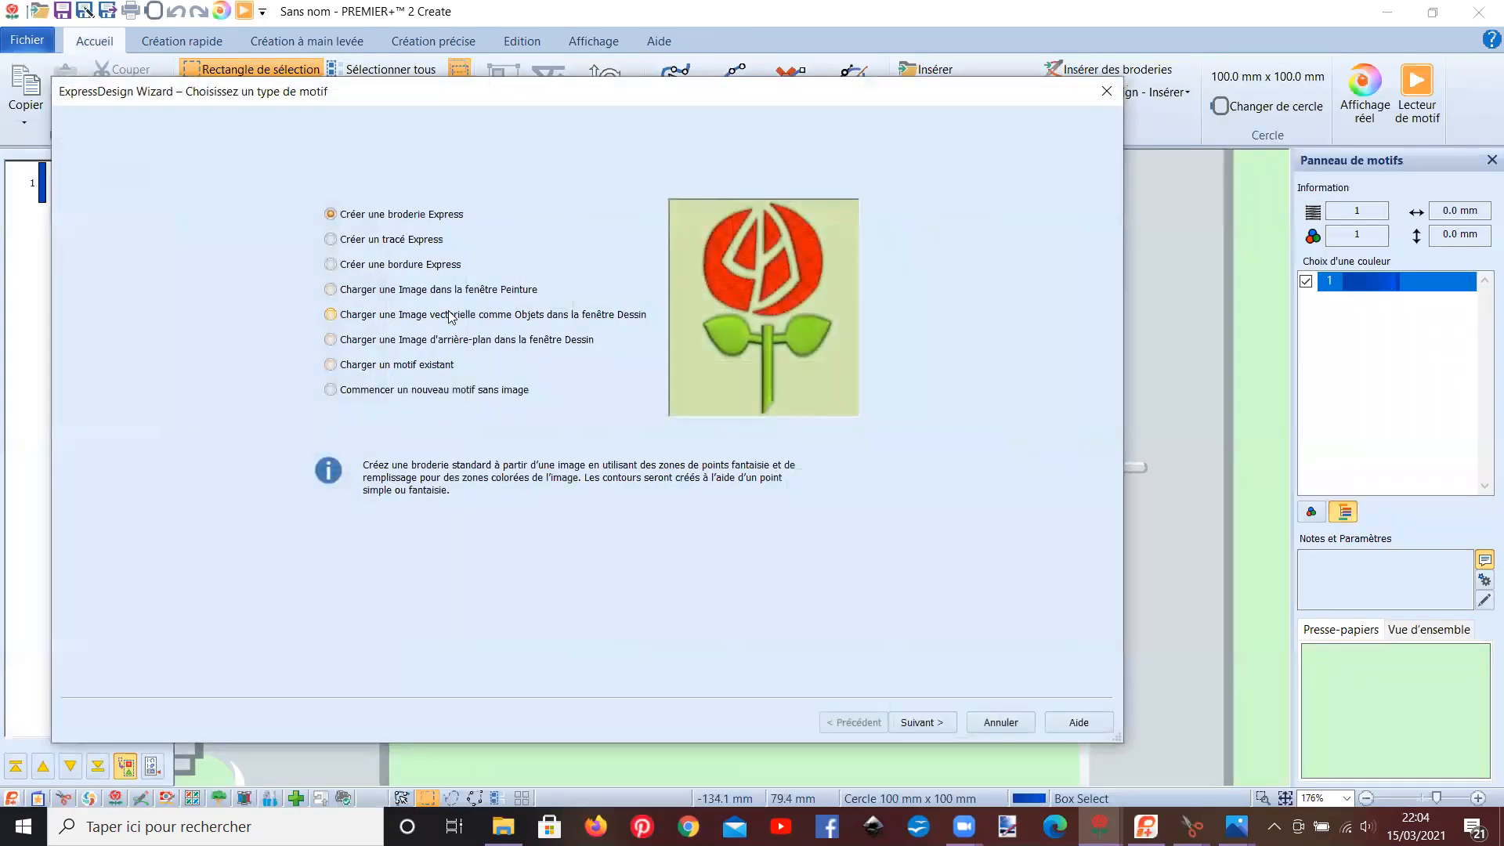
pyautogui.click(472, 391)
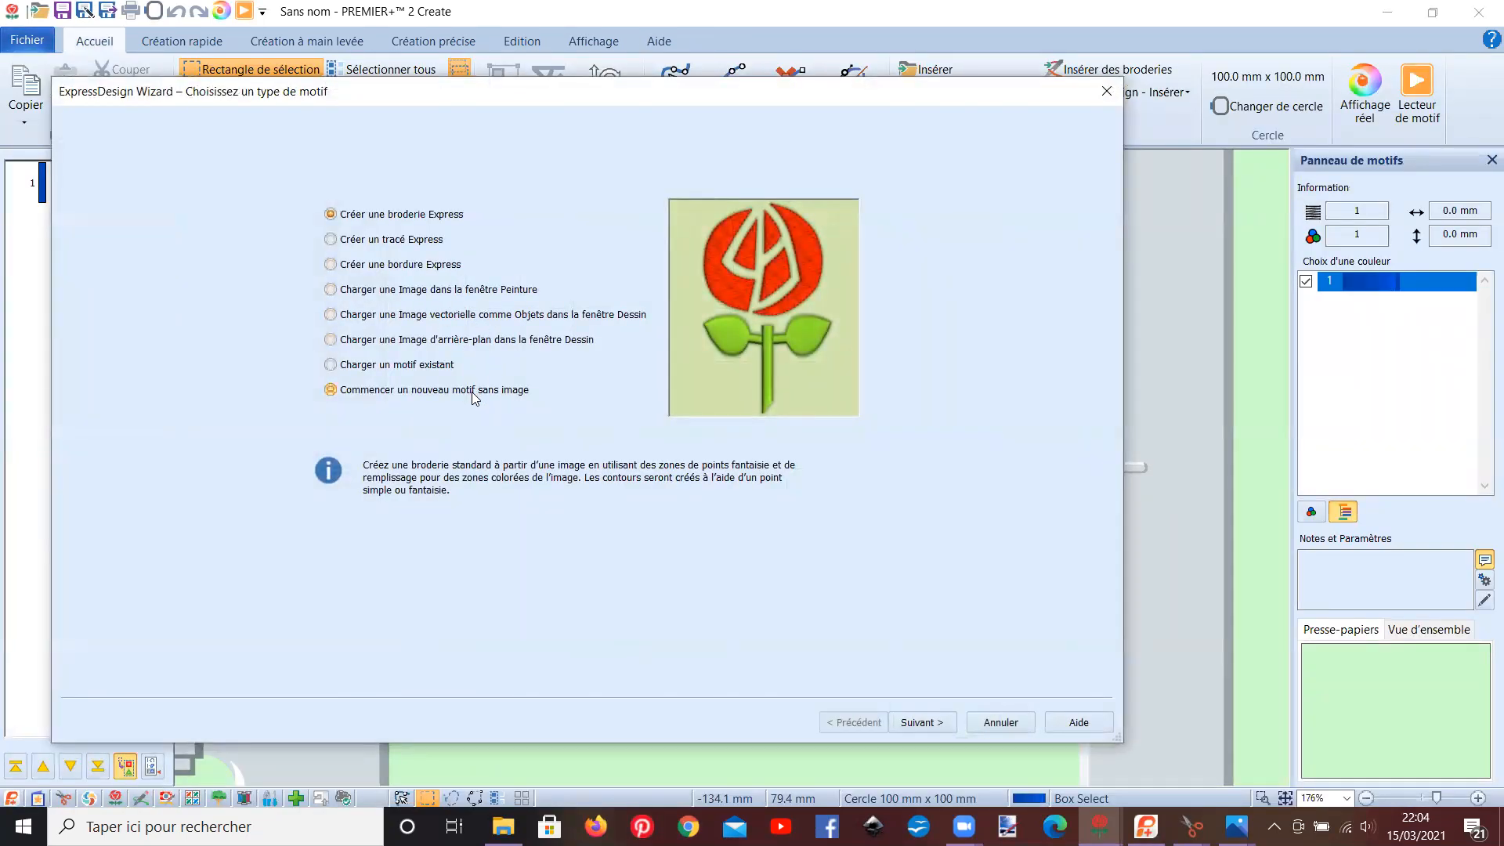
pyautogui.click(909, 727)
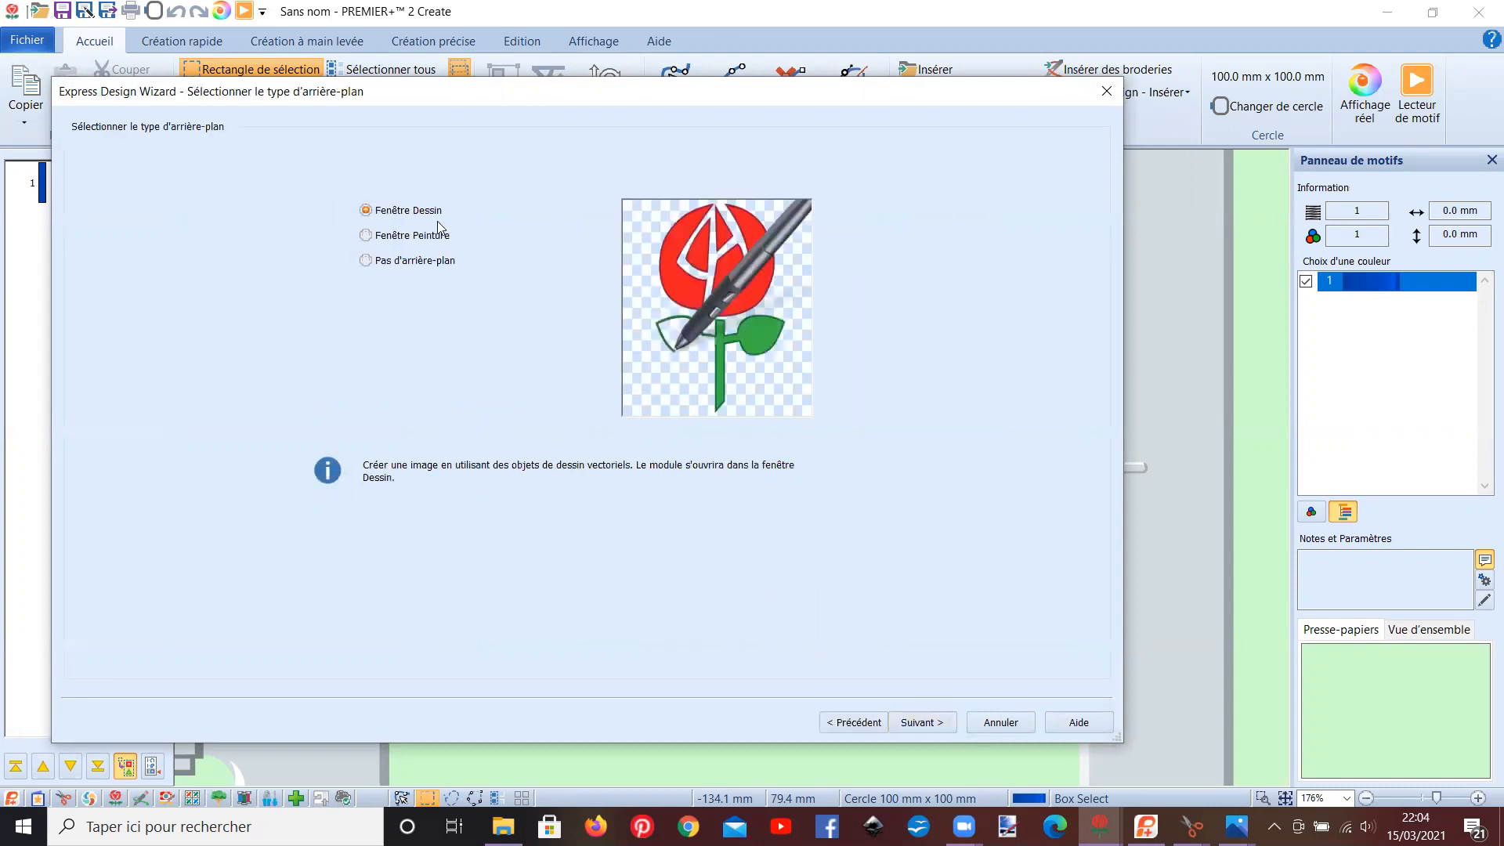
pyautogui.click(915, 724)
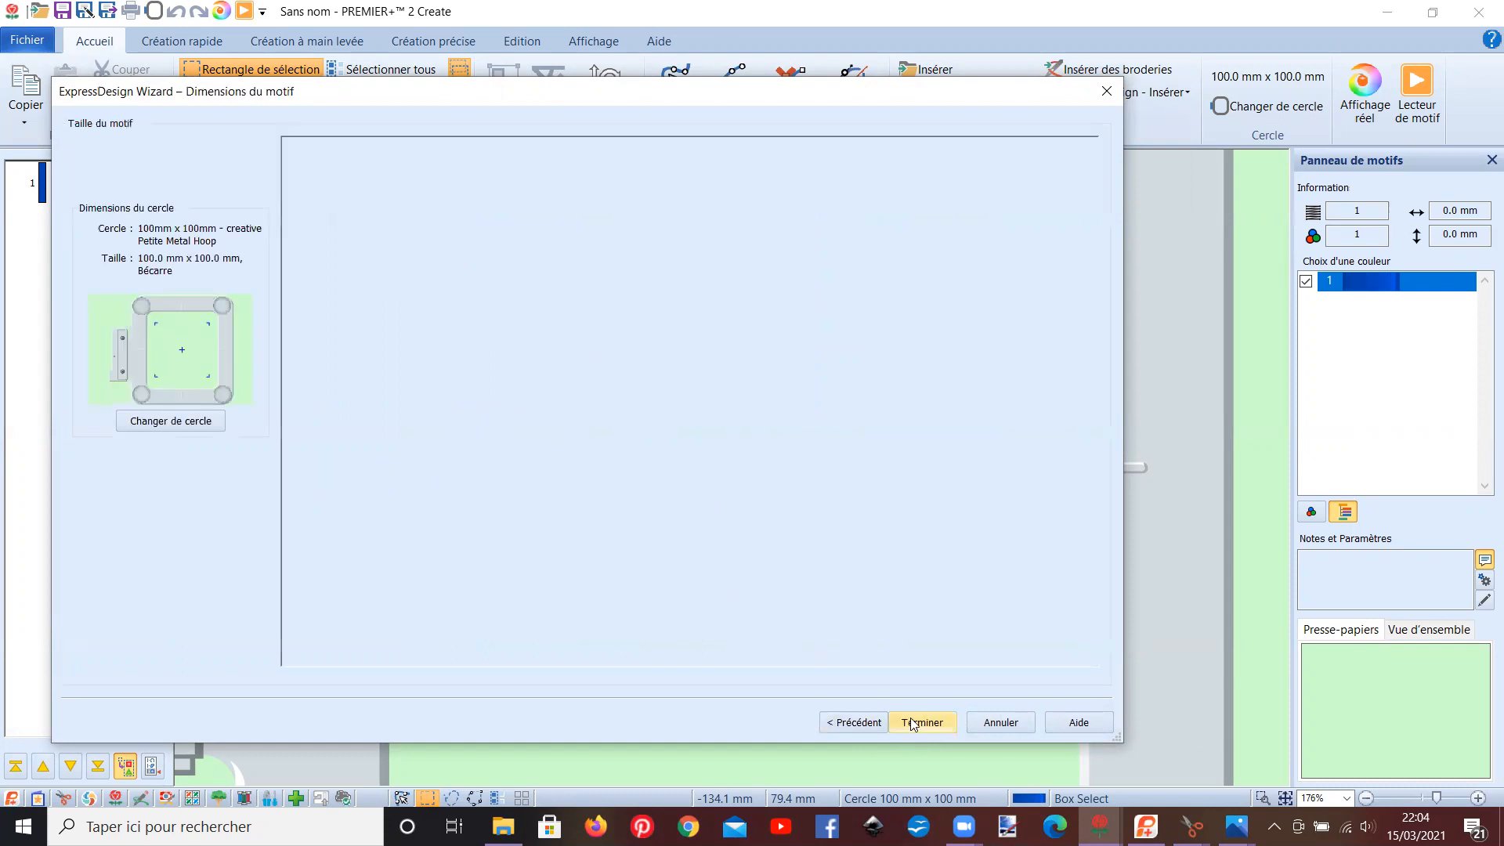
# - Choose the 120mm x 120mm - Designer Splendid Square Hoop for the new design and finish the wizard
pyautogui.click(191, 420)
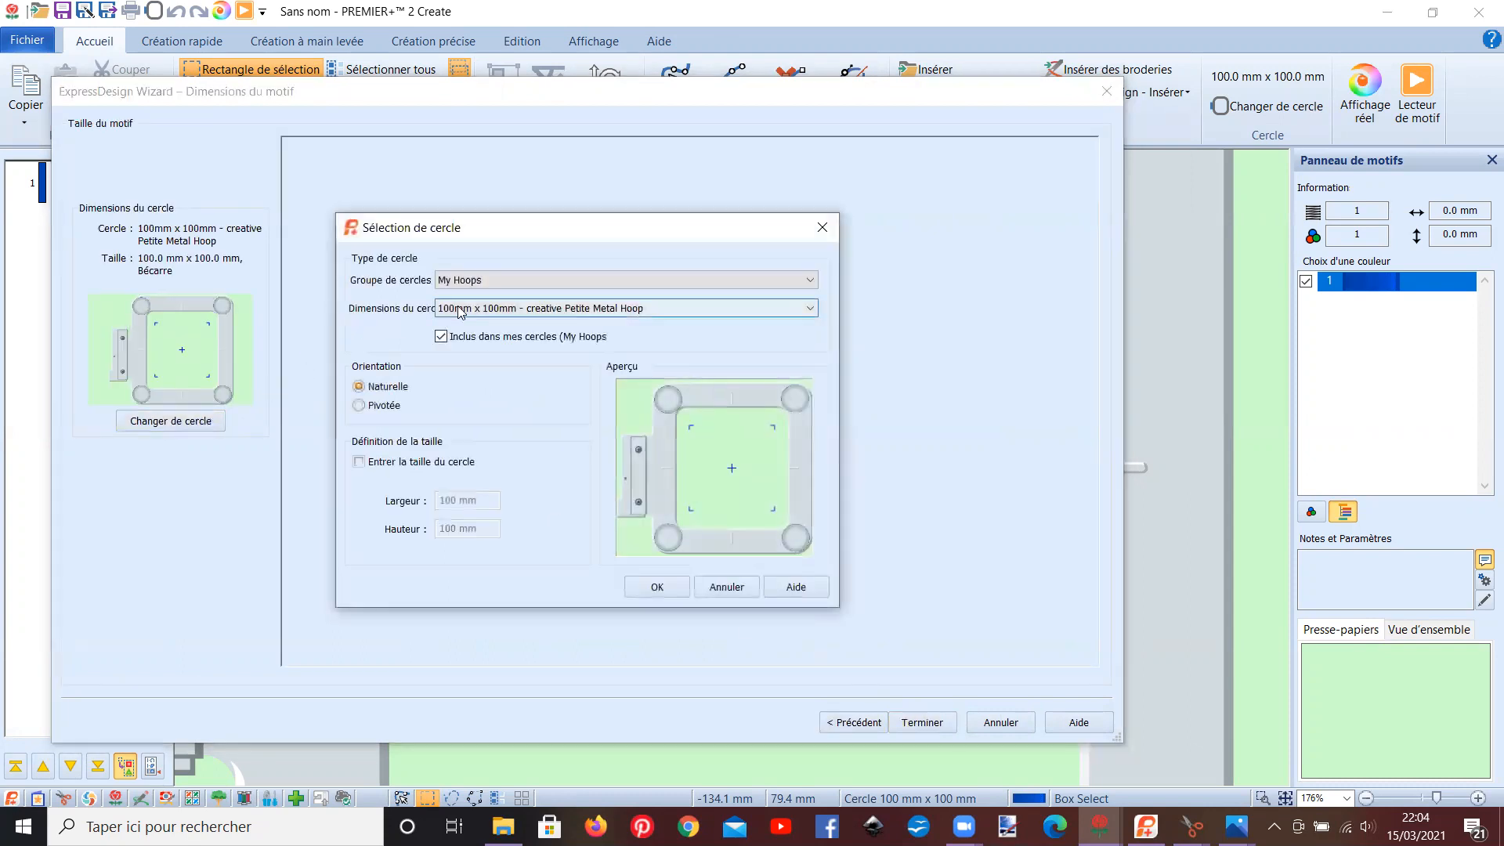
pyautogui.click(460, 310)
pyautogui.click(481, 338)
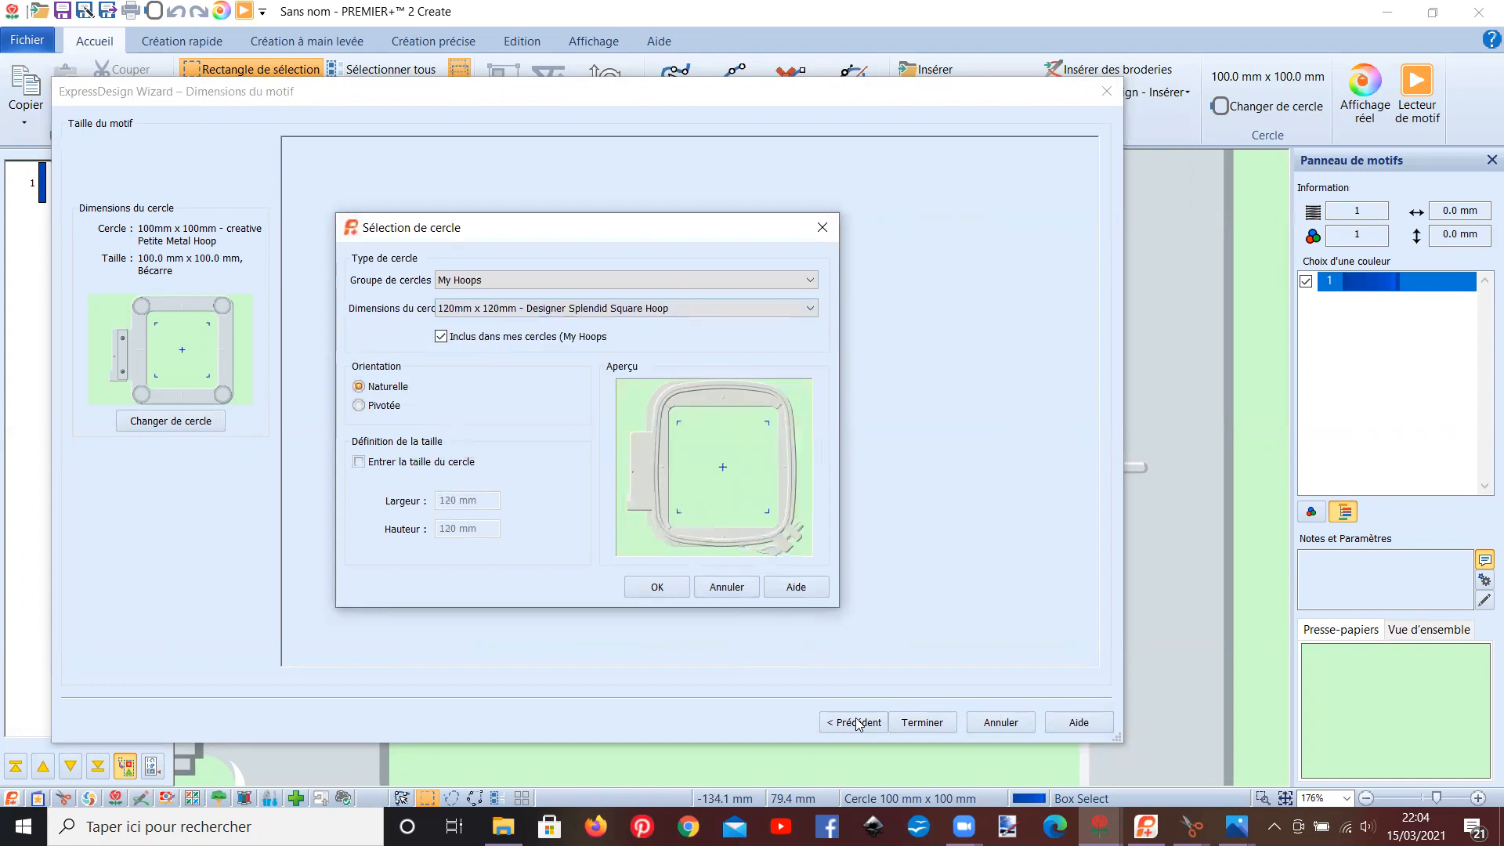
pyautogui.click(933, 723)
pyautogui.click(662, 589)
pyautogui.click(924, 724)
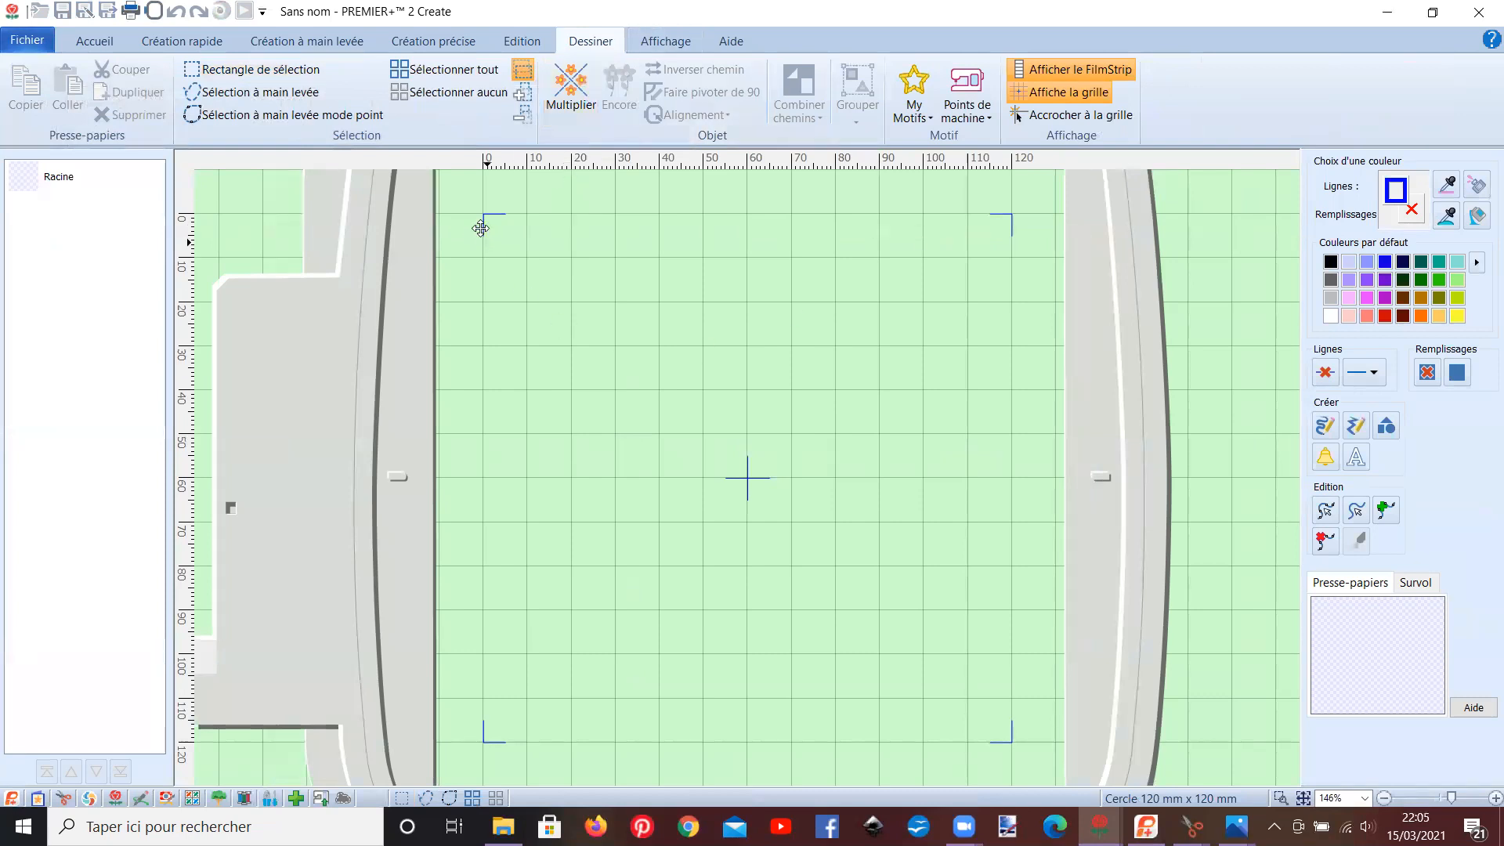
# - Turn on the Multiplier function with the option Refléter dans 8 directions
pyautogui.click(573, 100)
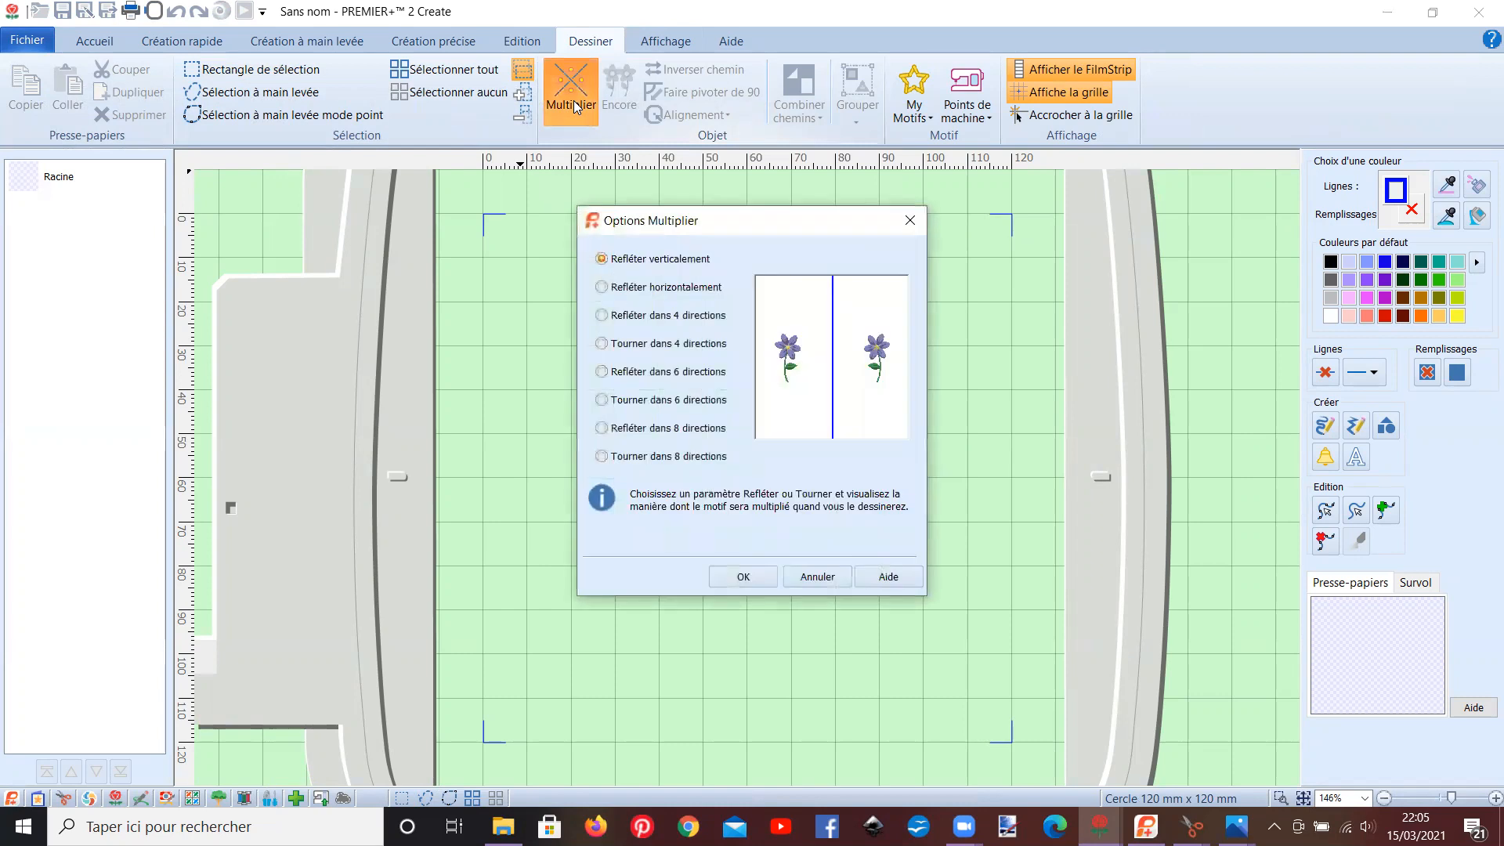
pyautogui.click(674, 315)
pyautogui.click(677, 350)
pyautogui.click(675, 378)
pyautogui.click(667, 404)
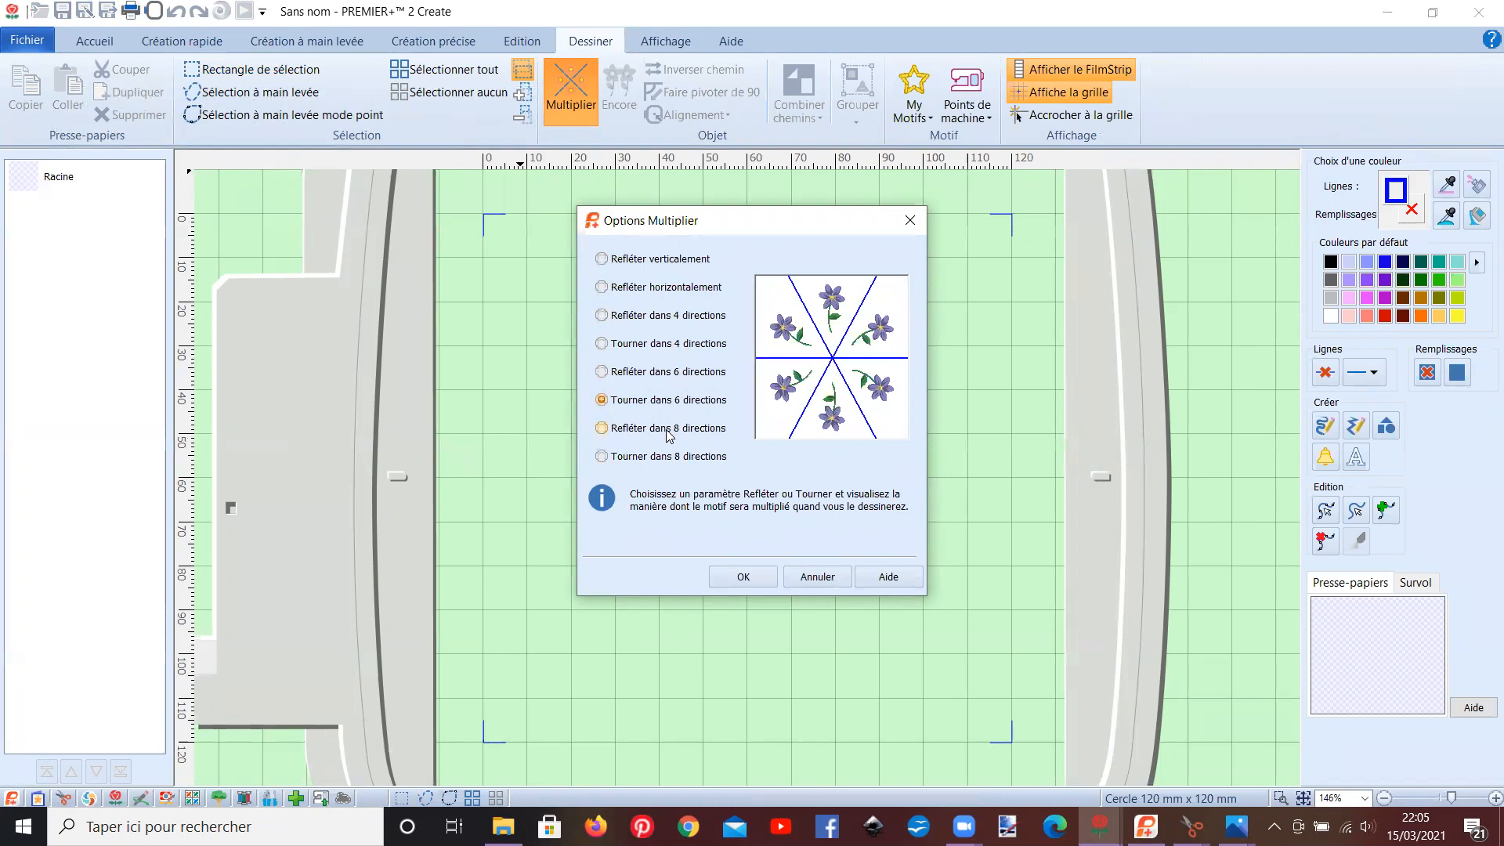
pyautogui.click(667, 429)
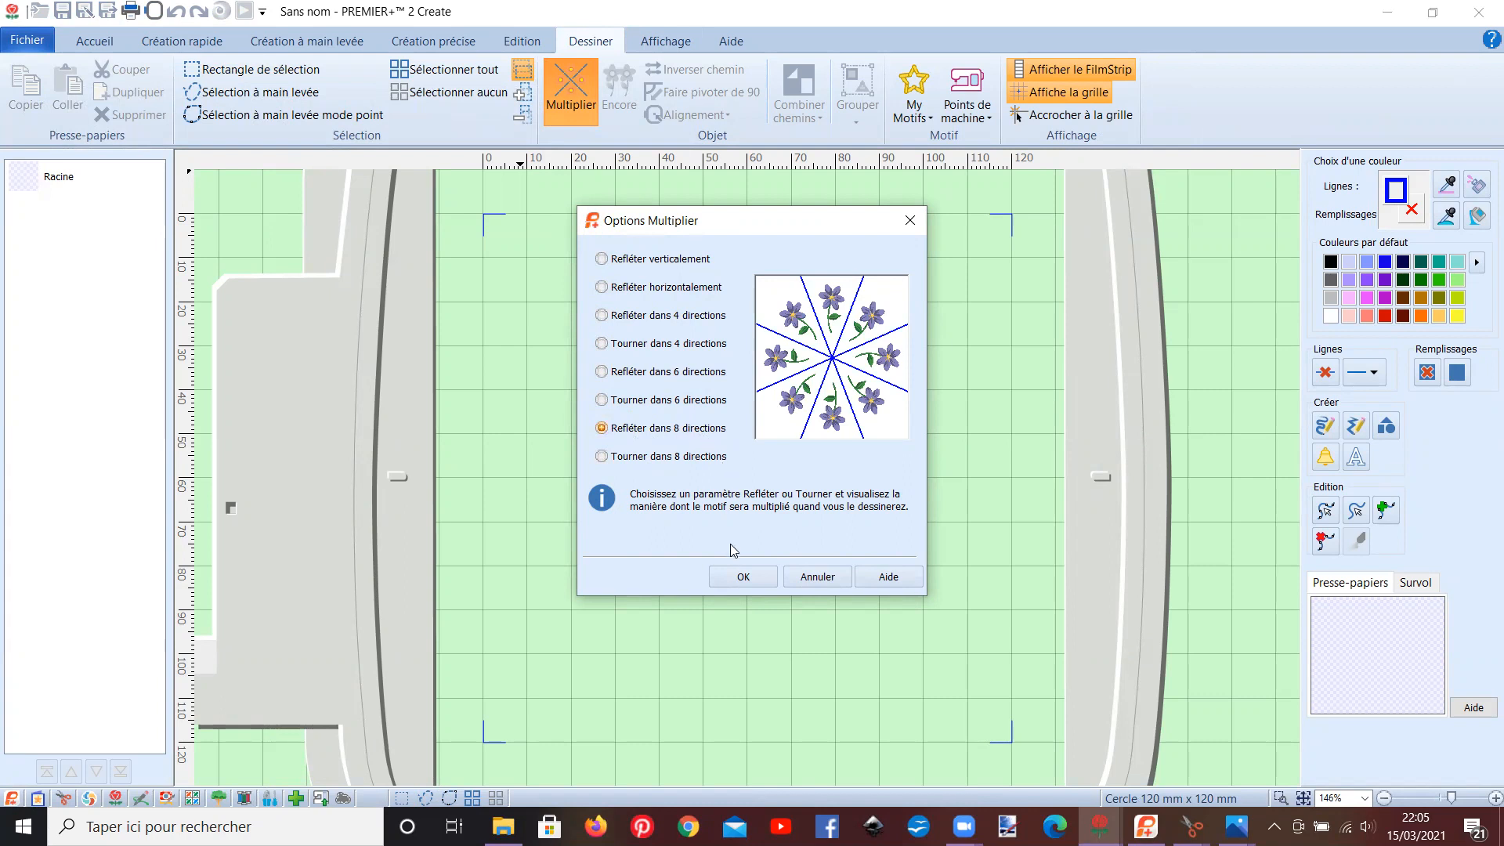
pyautogui.click(733, 575)
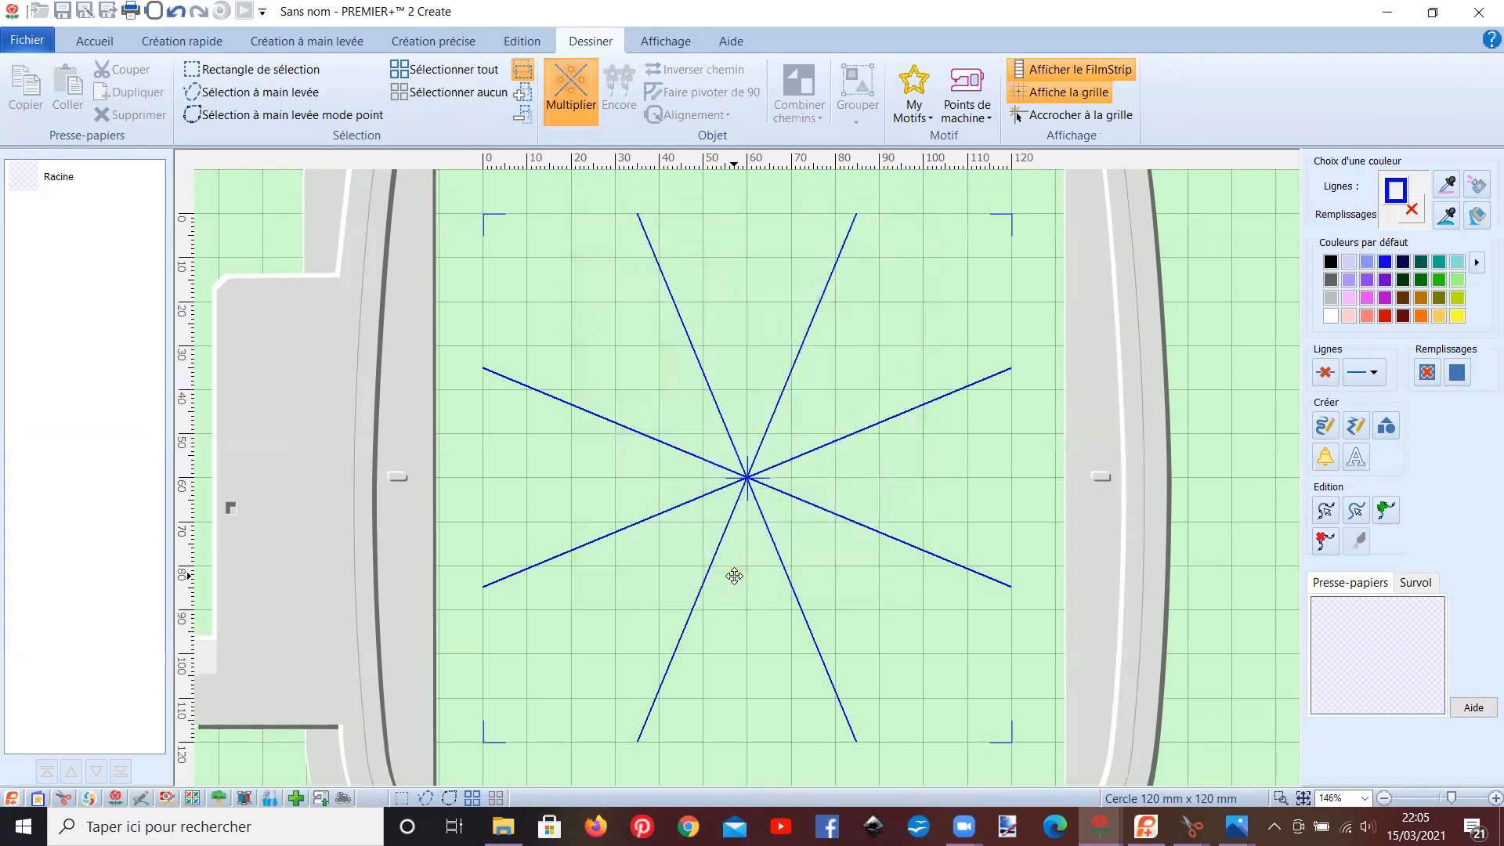
# - Draw a petal from preset shape 38, about 25 mm wide and 44 mm tall, above the hoop centre
pyautogui.click(1387, 431)
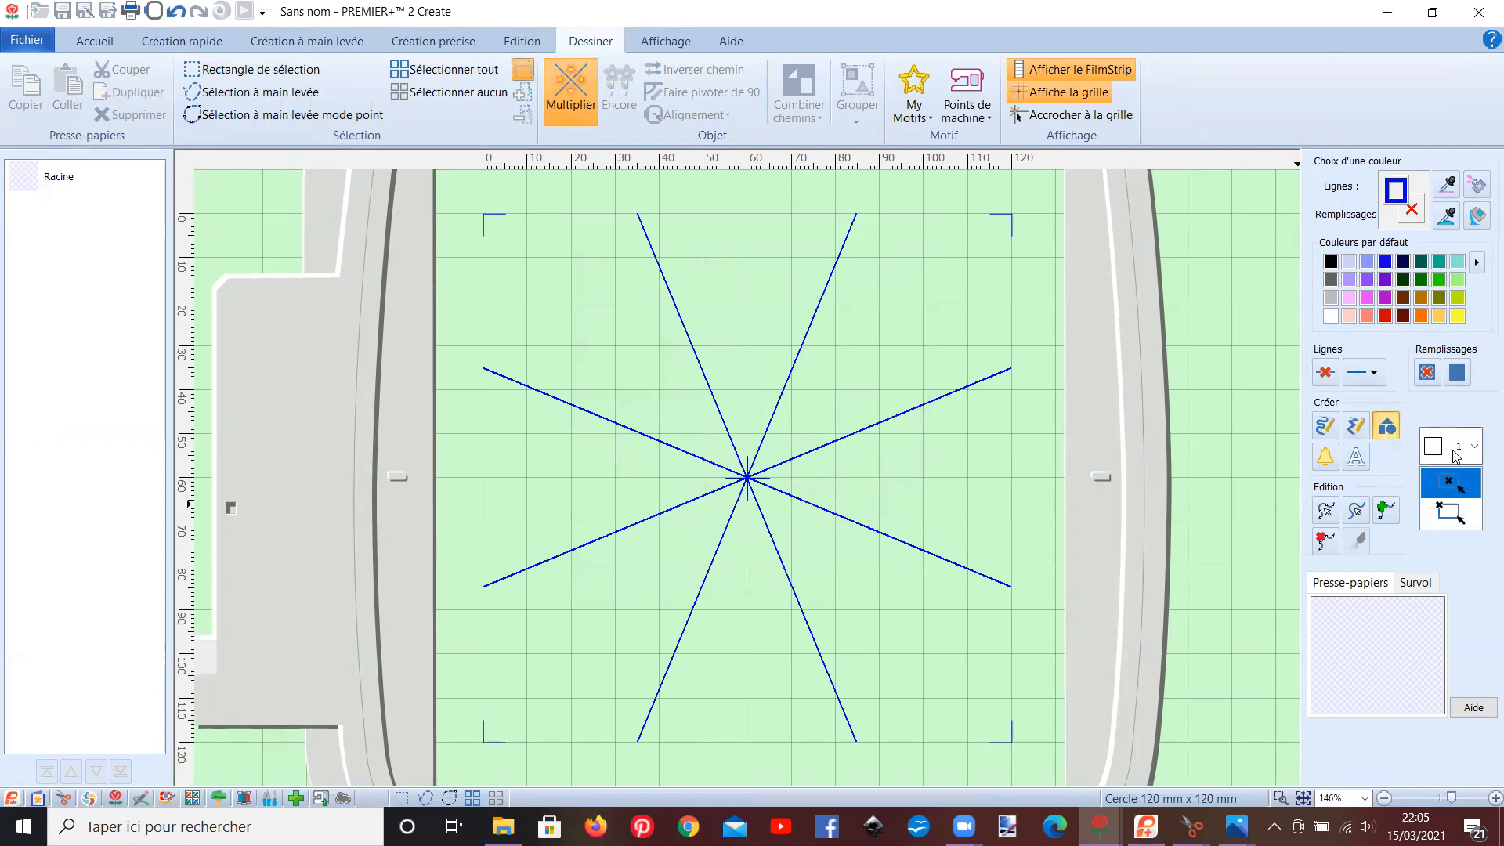
pyautogui.click(1476, 447)
pyautogui.scroll(-5, 1445, 521)
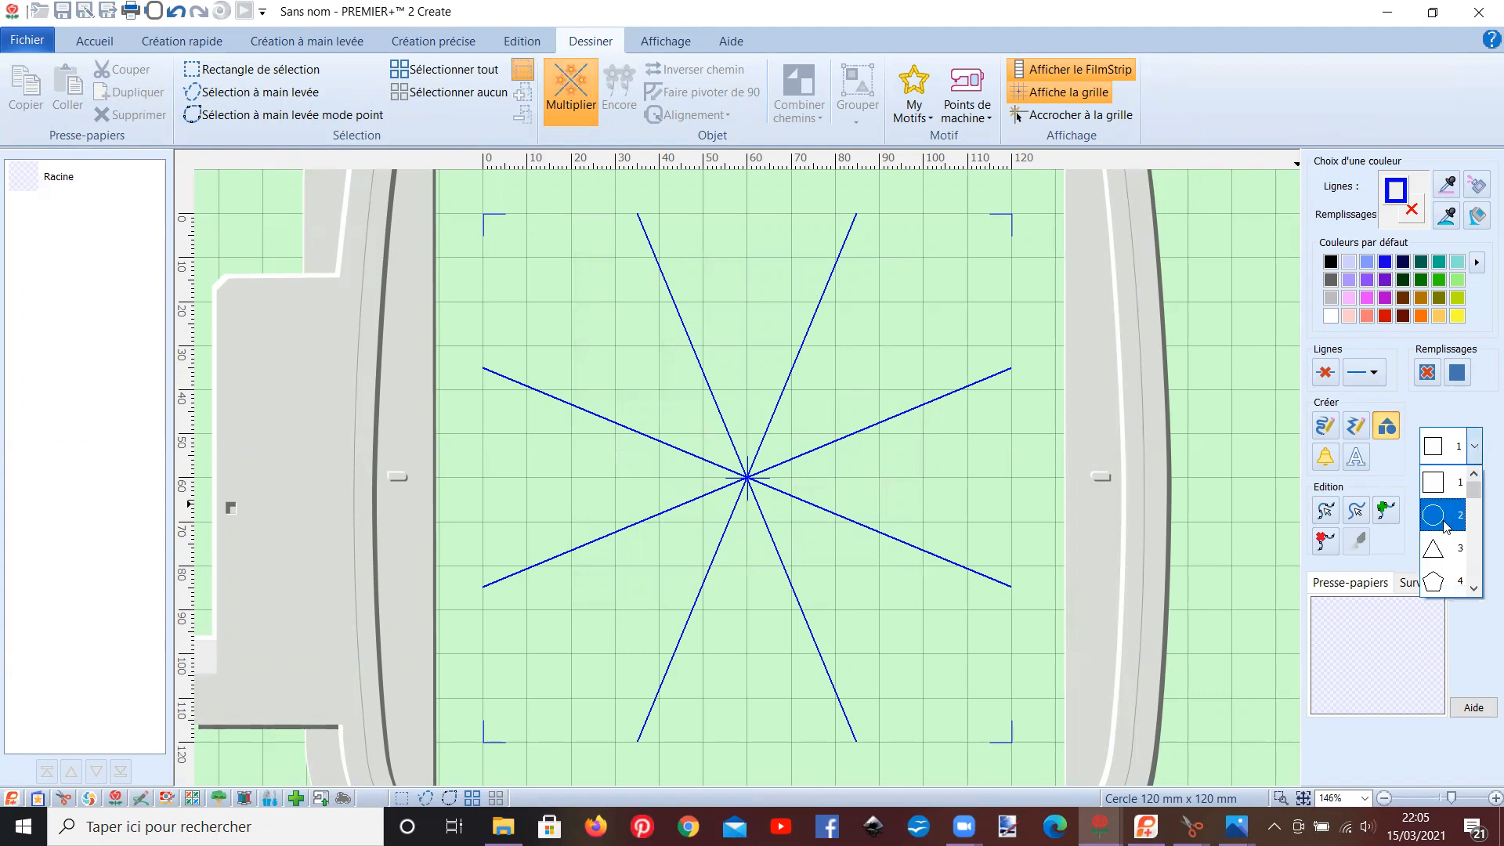
pyautogui.scroll(-5, 1445, 523)
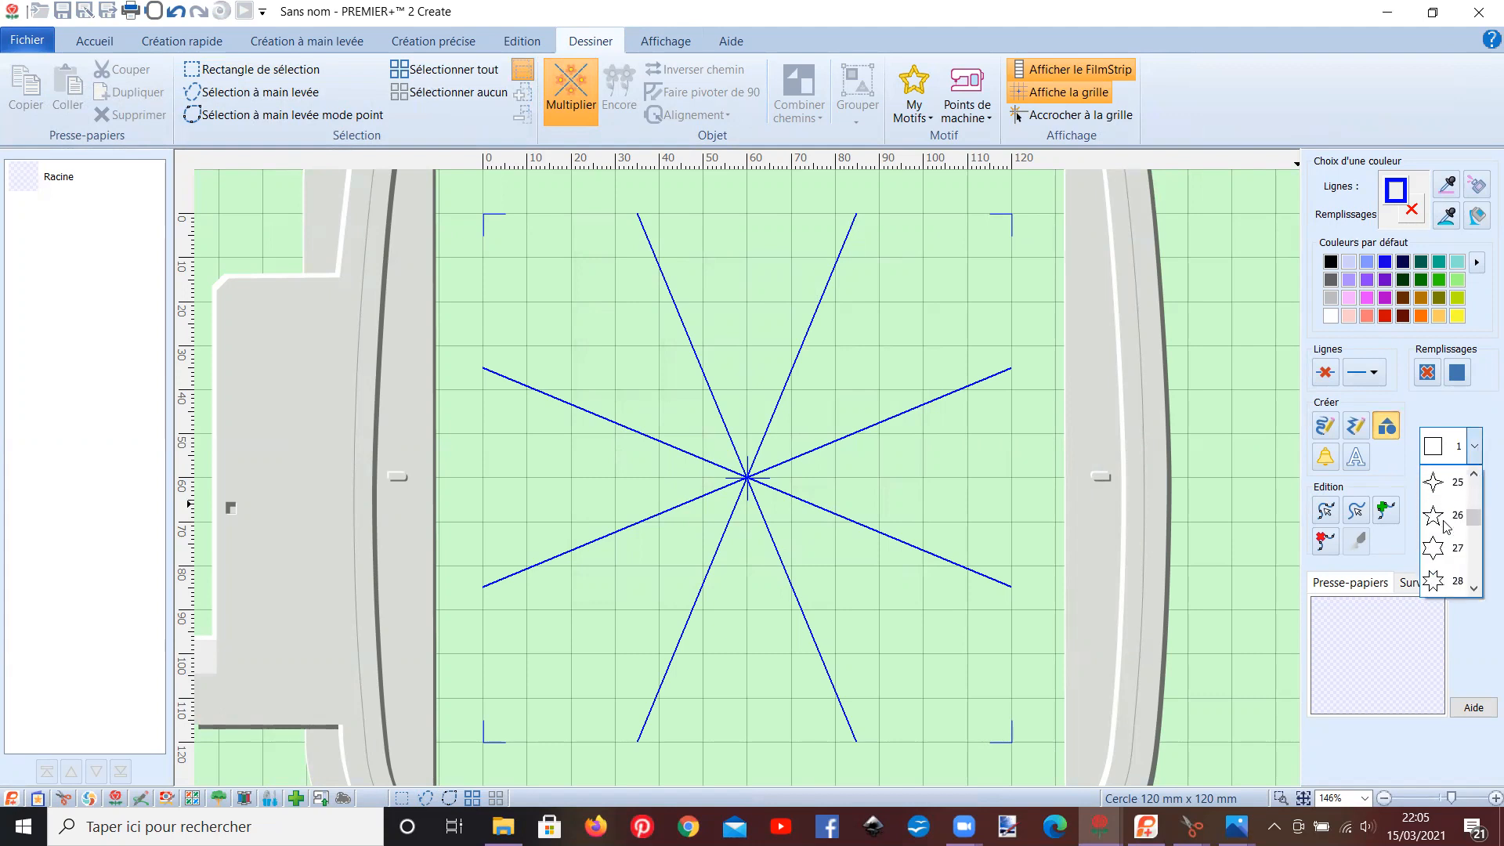
pyautogui.scroll(-3, 1445, 523)
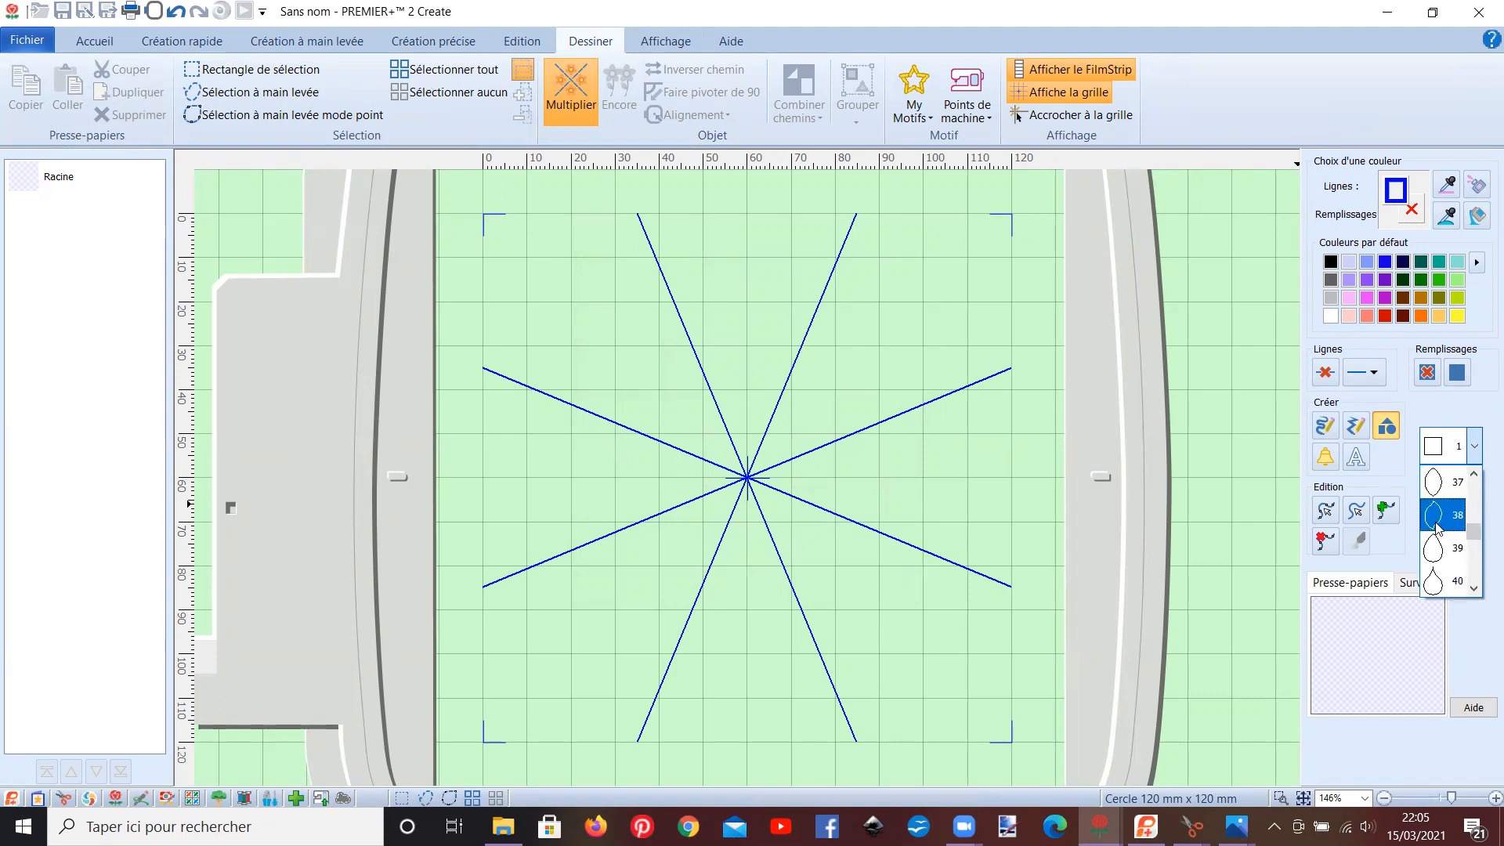
pyautogui.click(1437, 521)
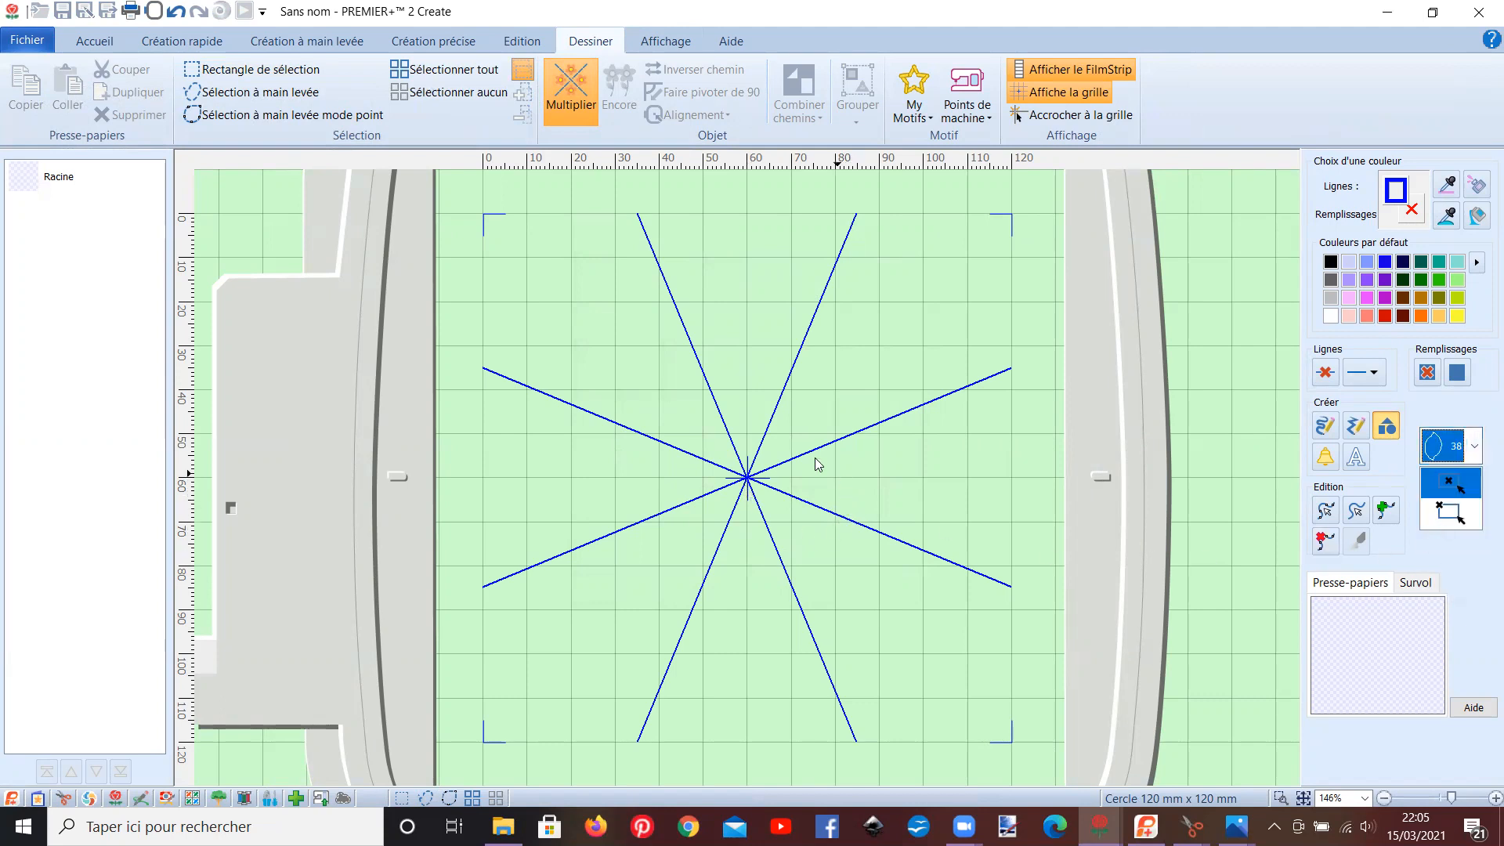
pyautogui.moveTo(715, 289); pyautogui.dragTo(743, 395)
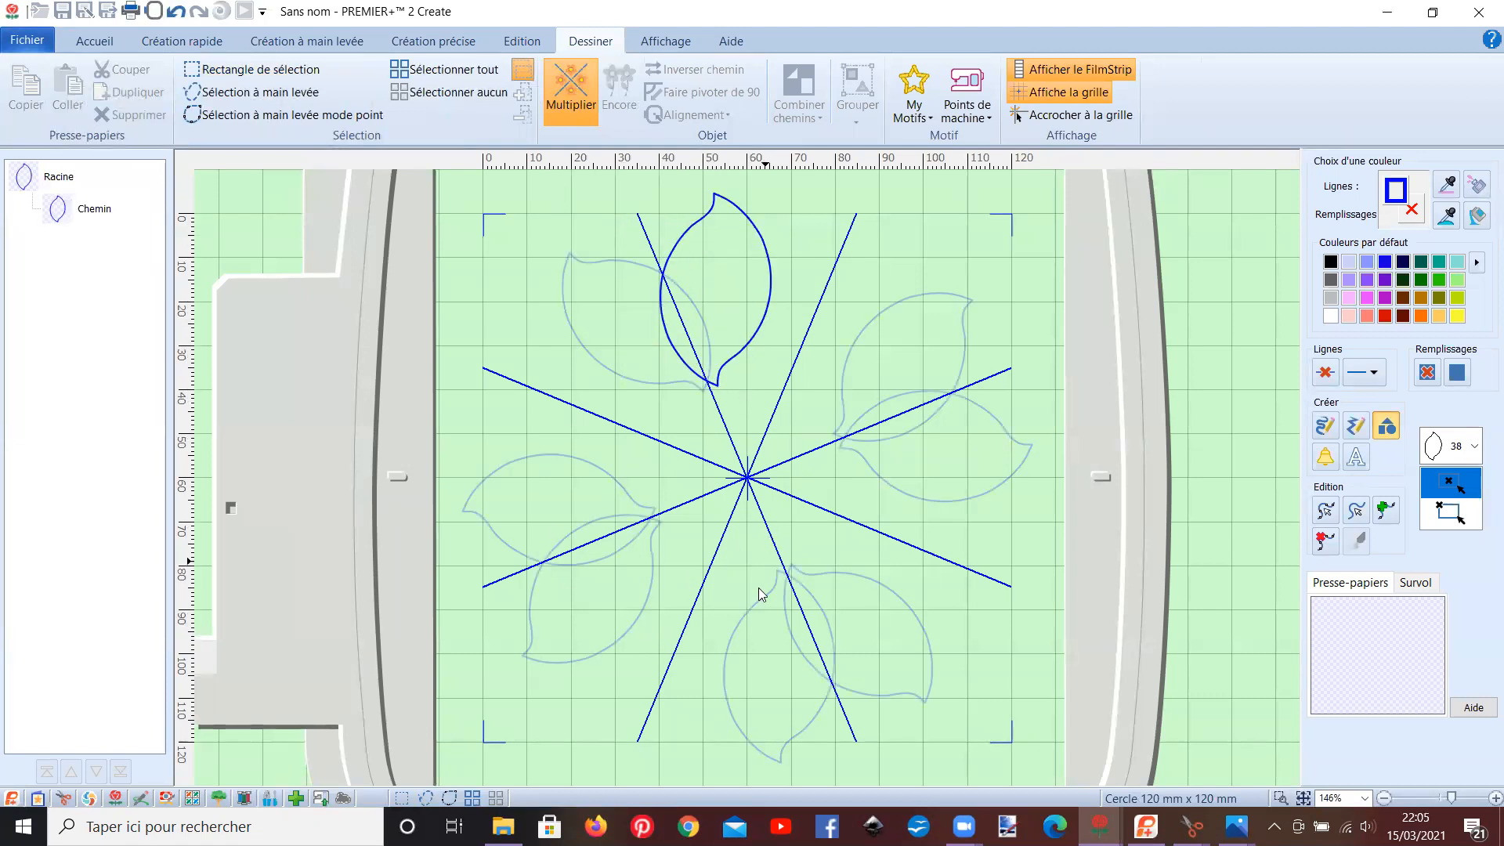
# - Give the drawn petal a solid blue fill in its object properties
pyautogui.click(95, 208)
pyautogui.click(265, 69)
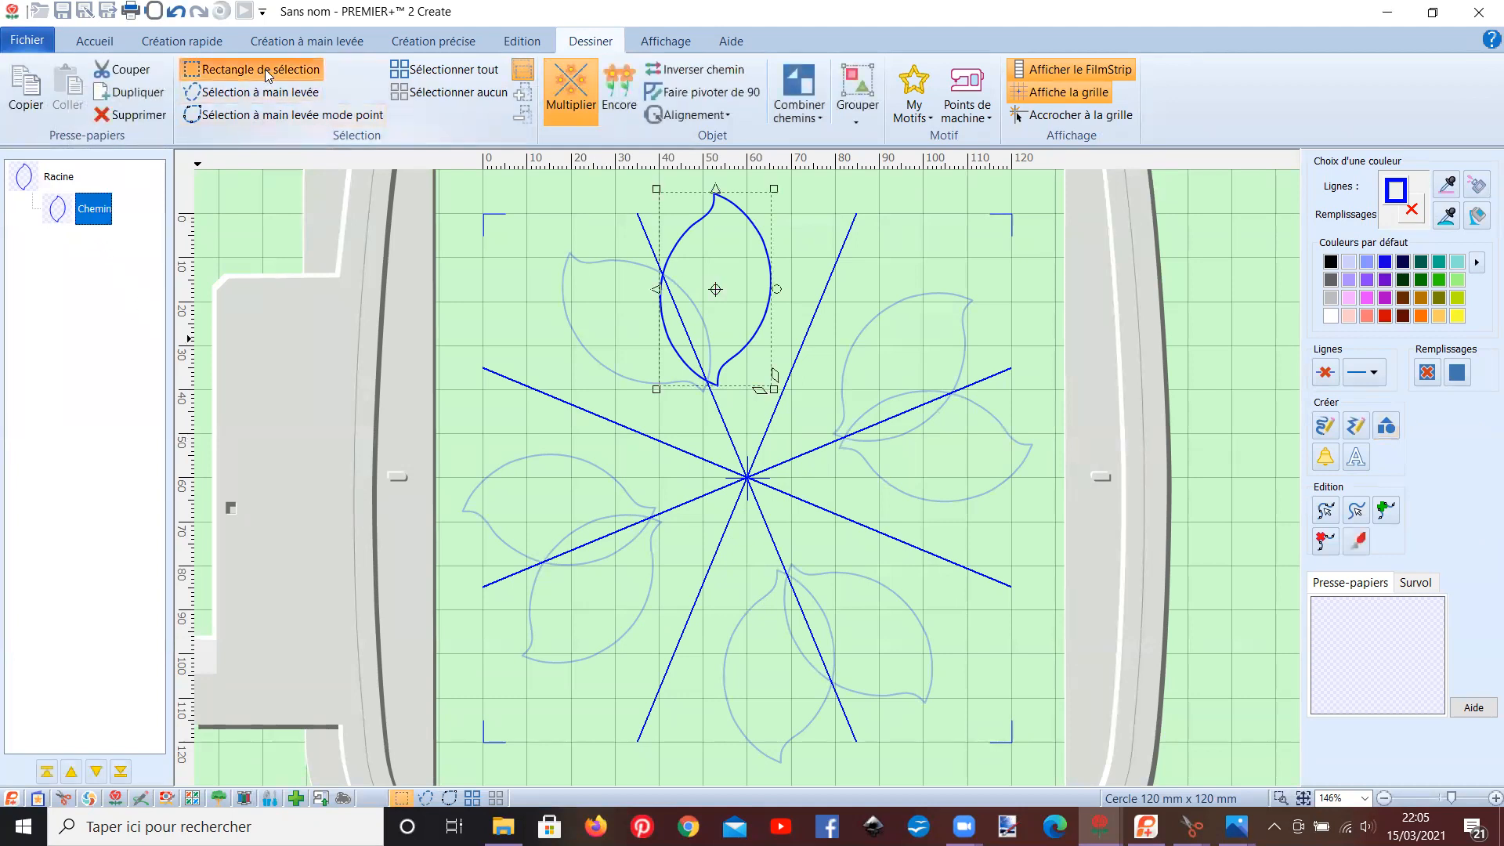
pyautogui.click(696, 327)
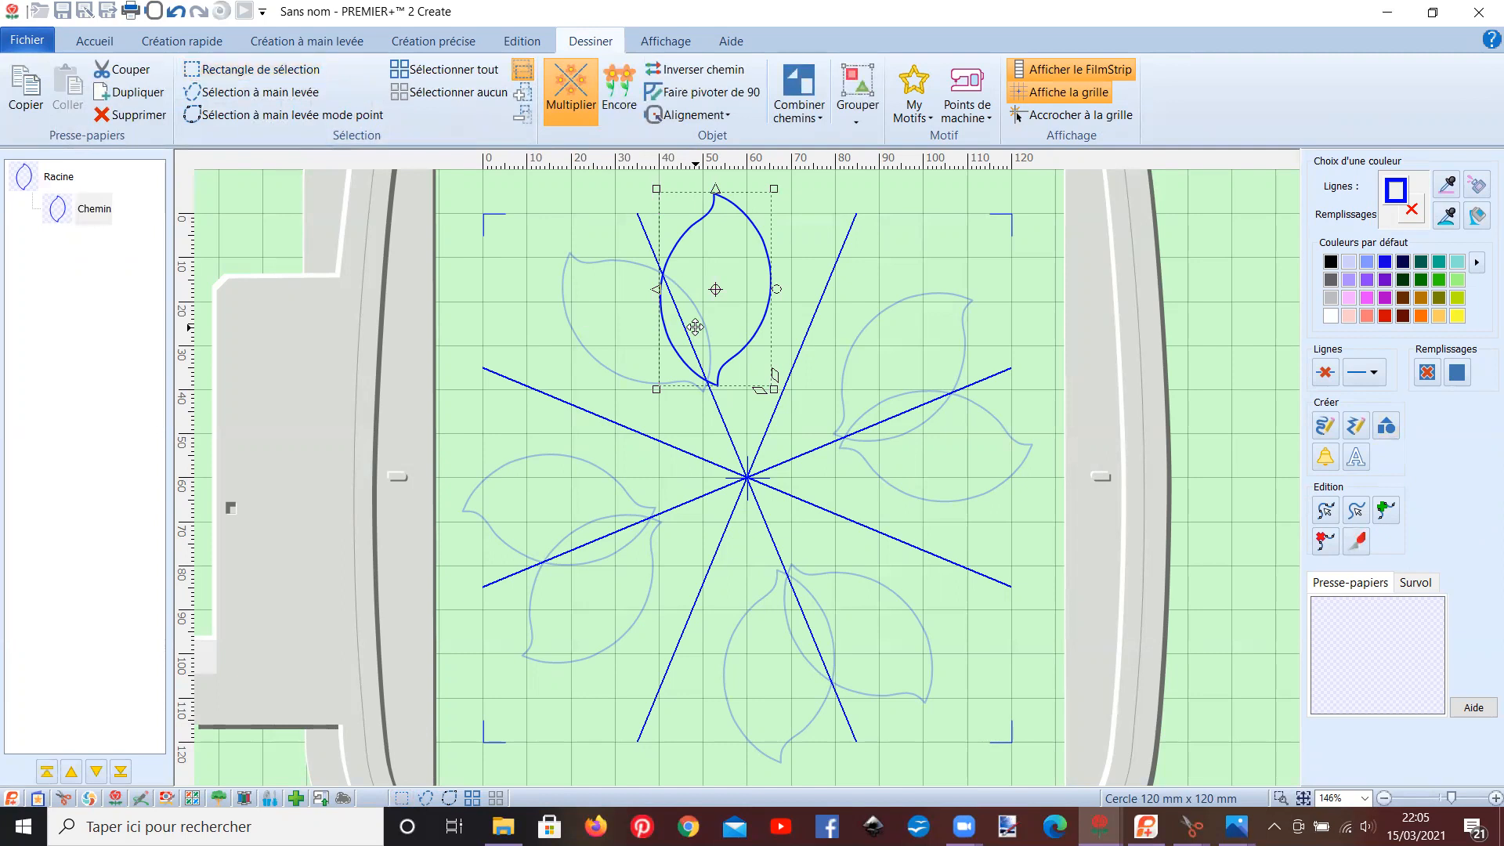
pyautogui.doubleClick(695, 326)
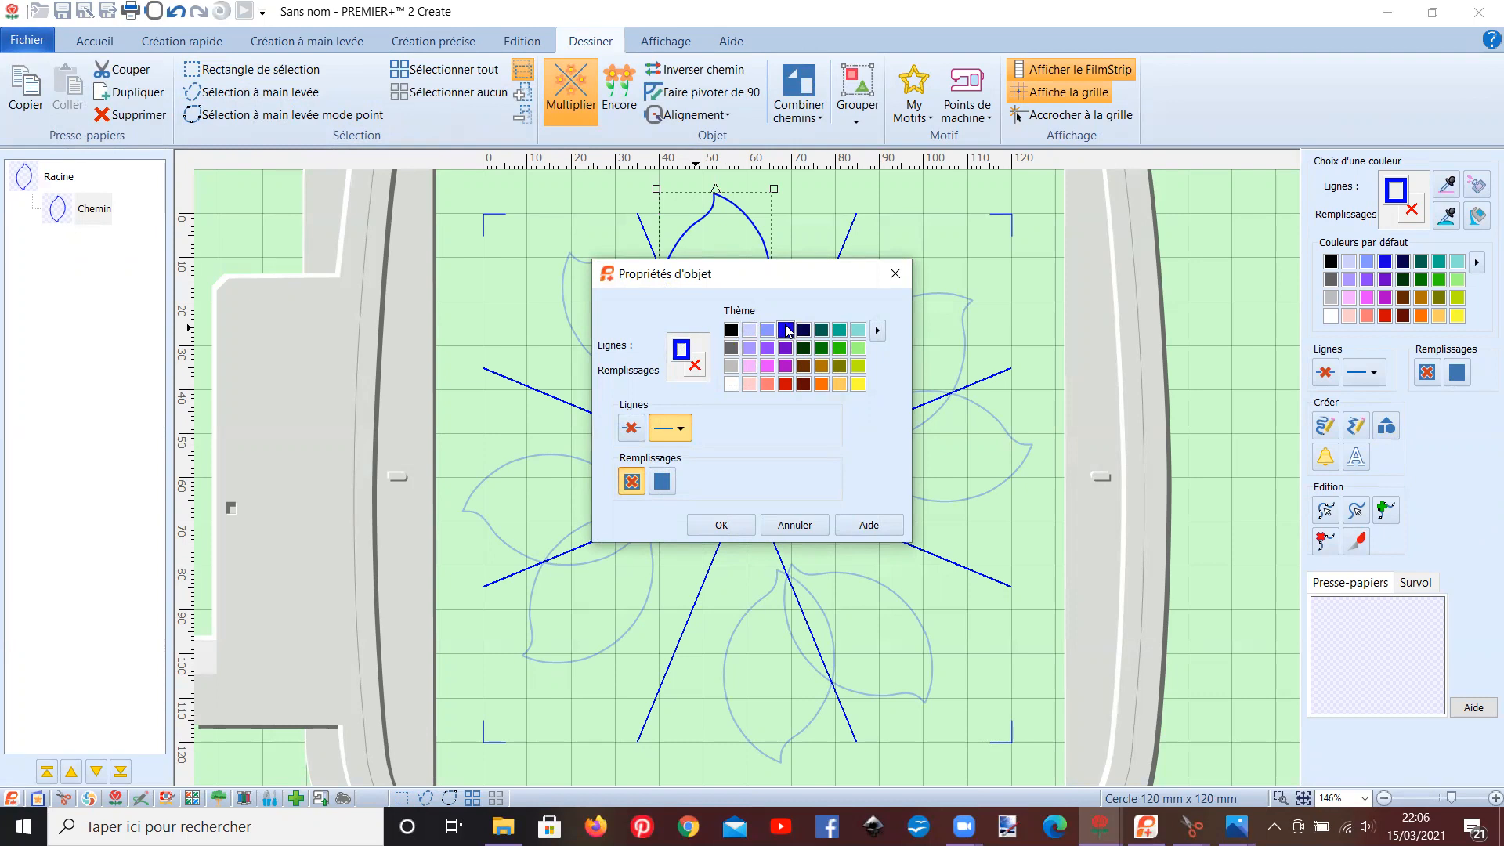
pyautogui.click(662, 481)
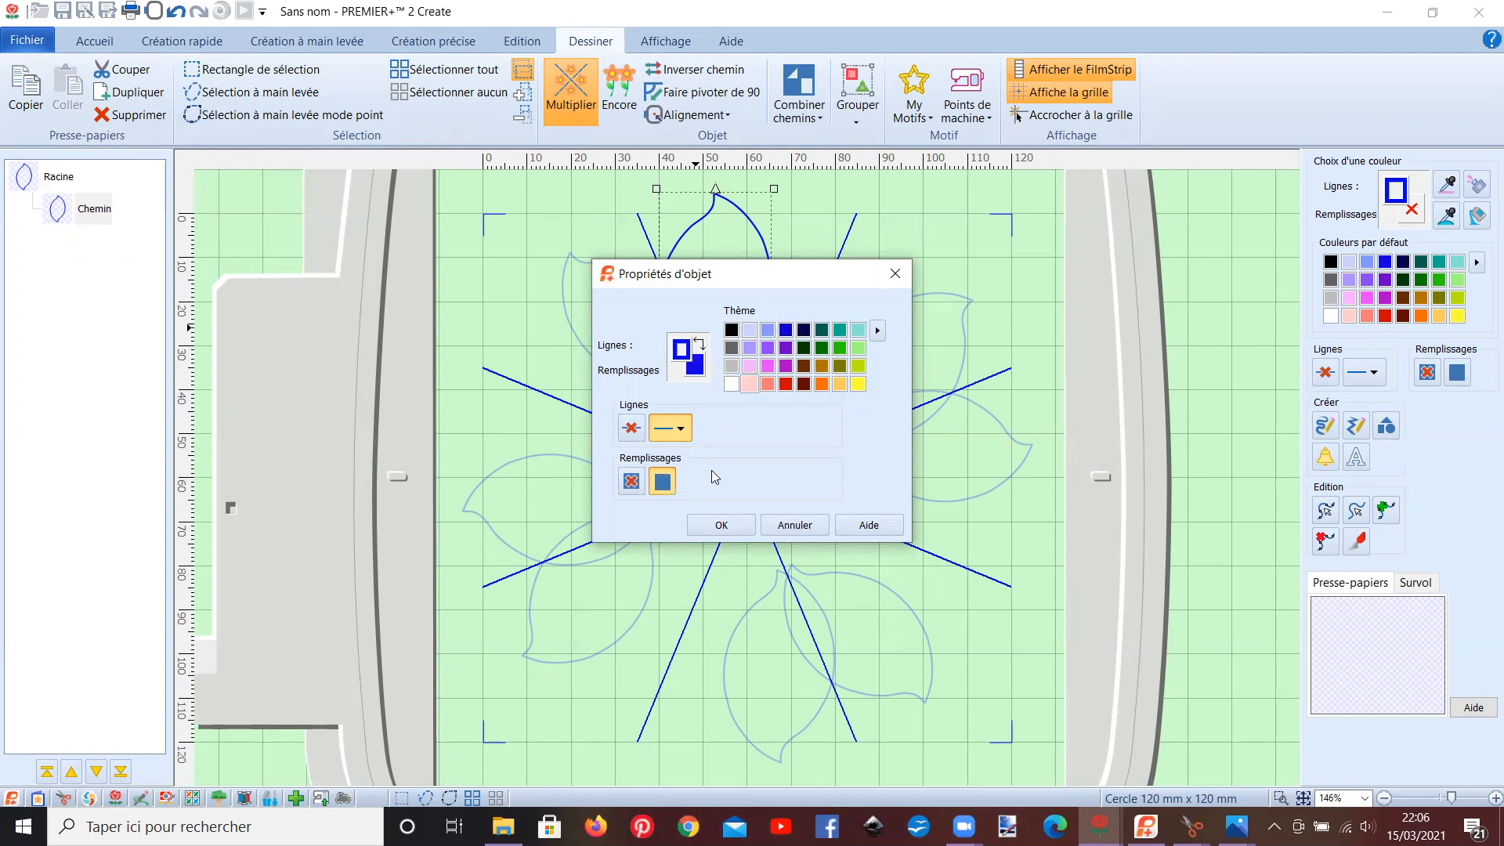
pyautogui.click(721, 523)
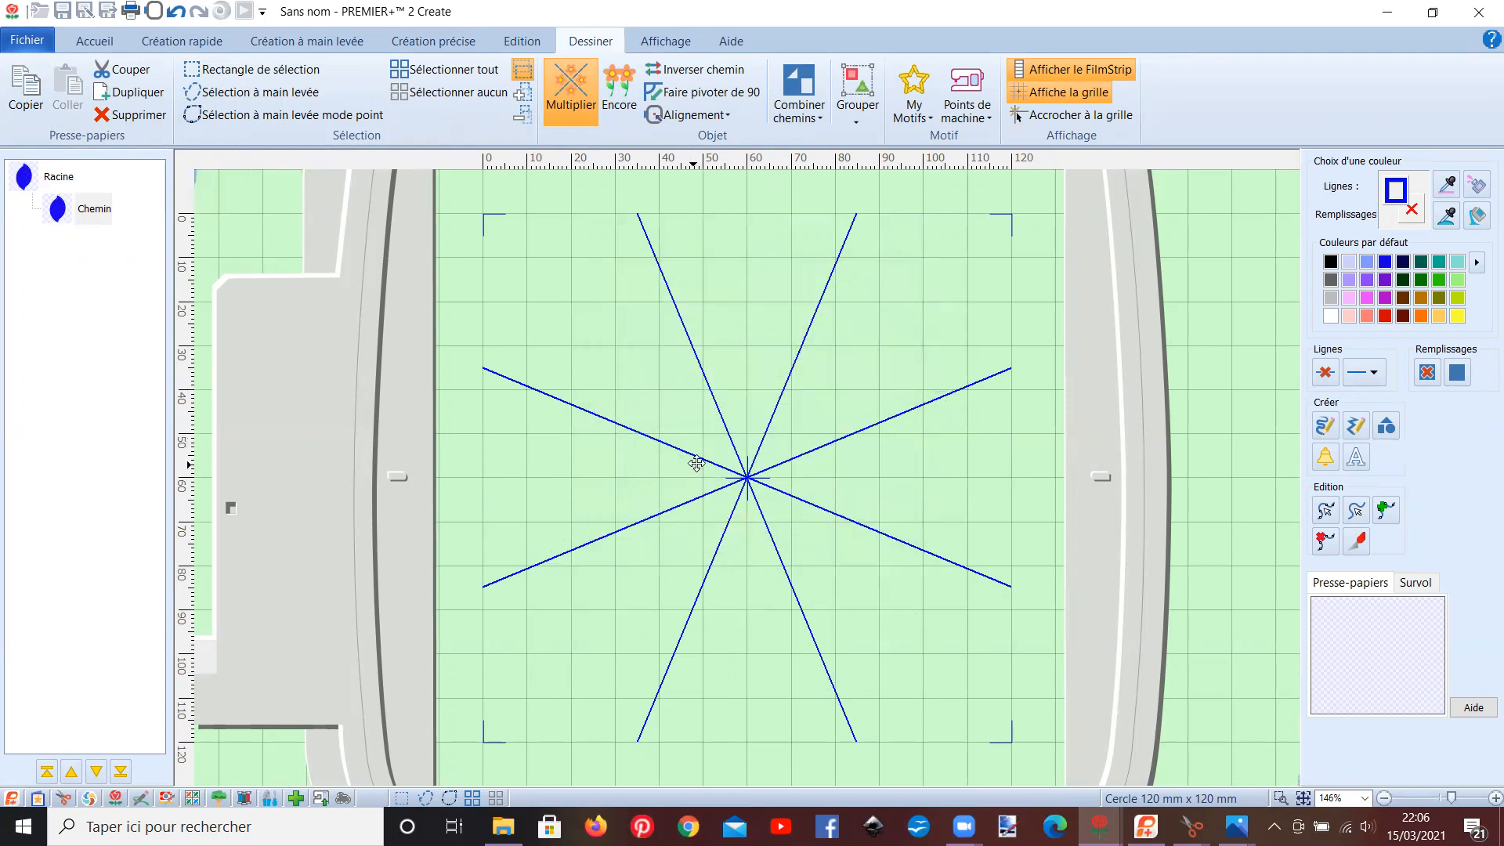
# - Centre the petal in the upper sector between the guide lines and adjust its size to about 25 by 43 mm so its copies do not overlap
pyautogui.moveTo(270, 254); pyautogui.dragTo(777, 299)
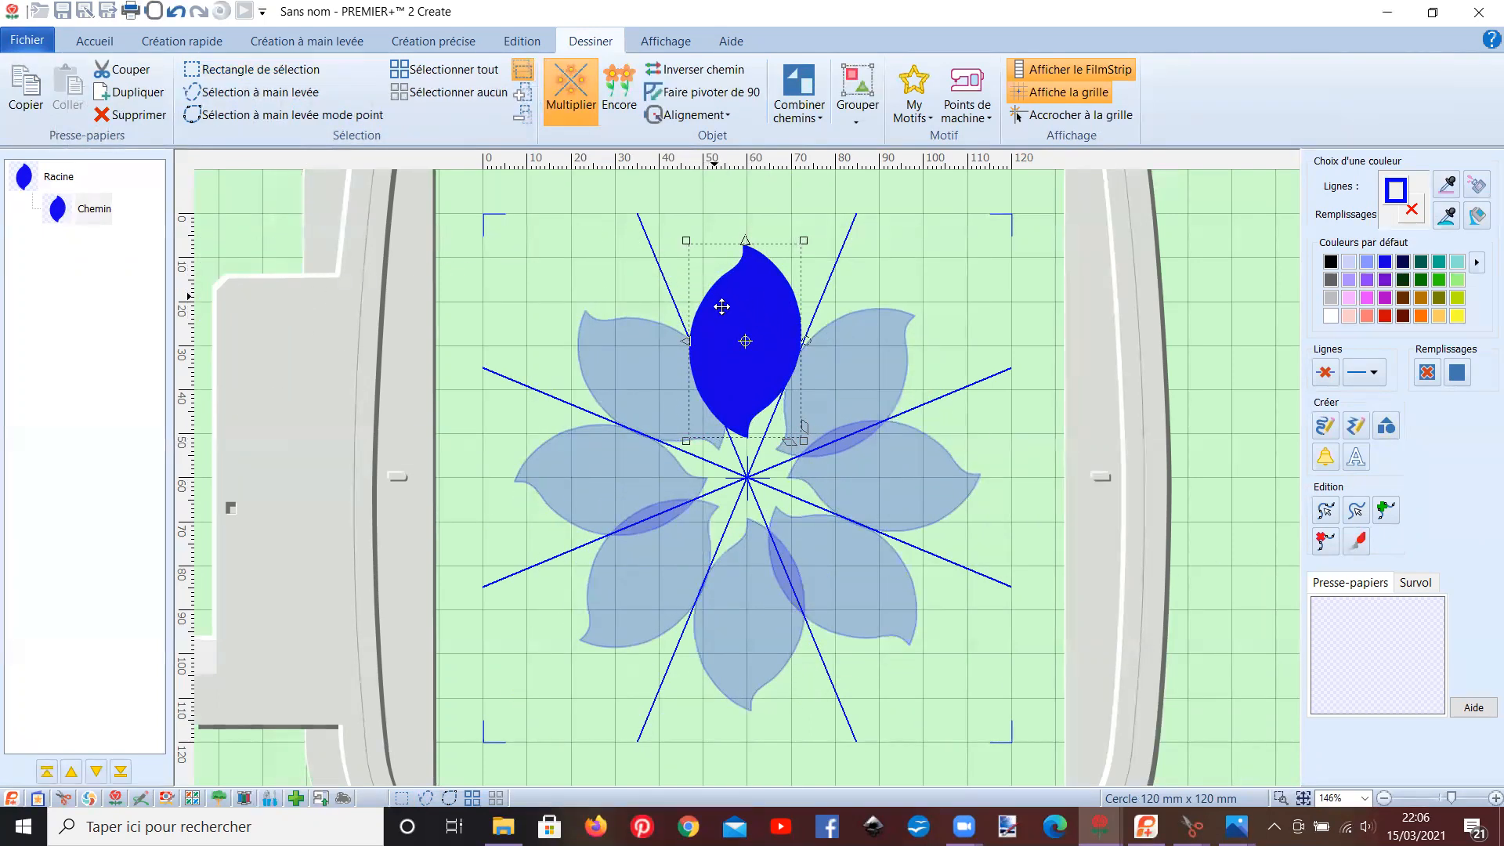
pyautogui.moveTo(732, 311); pyautogui.dragTo(736, 287)
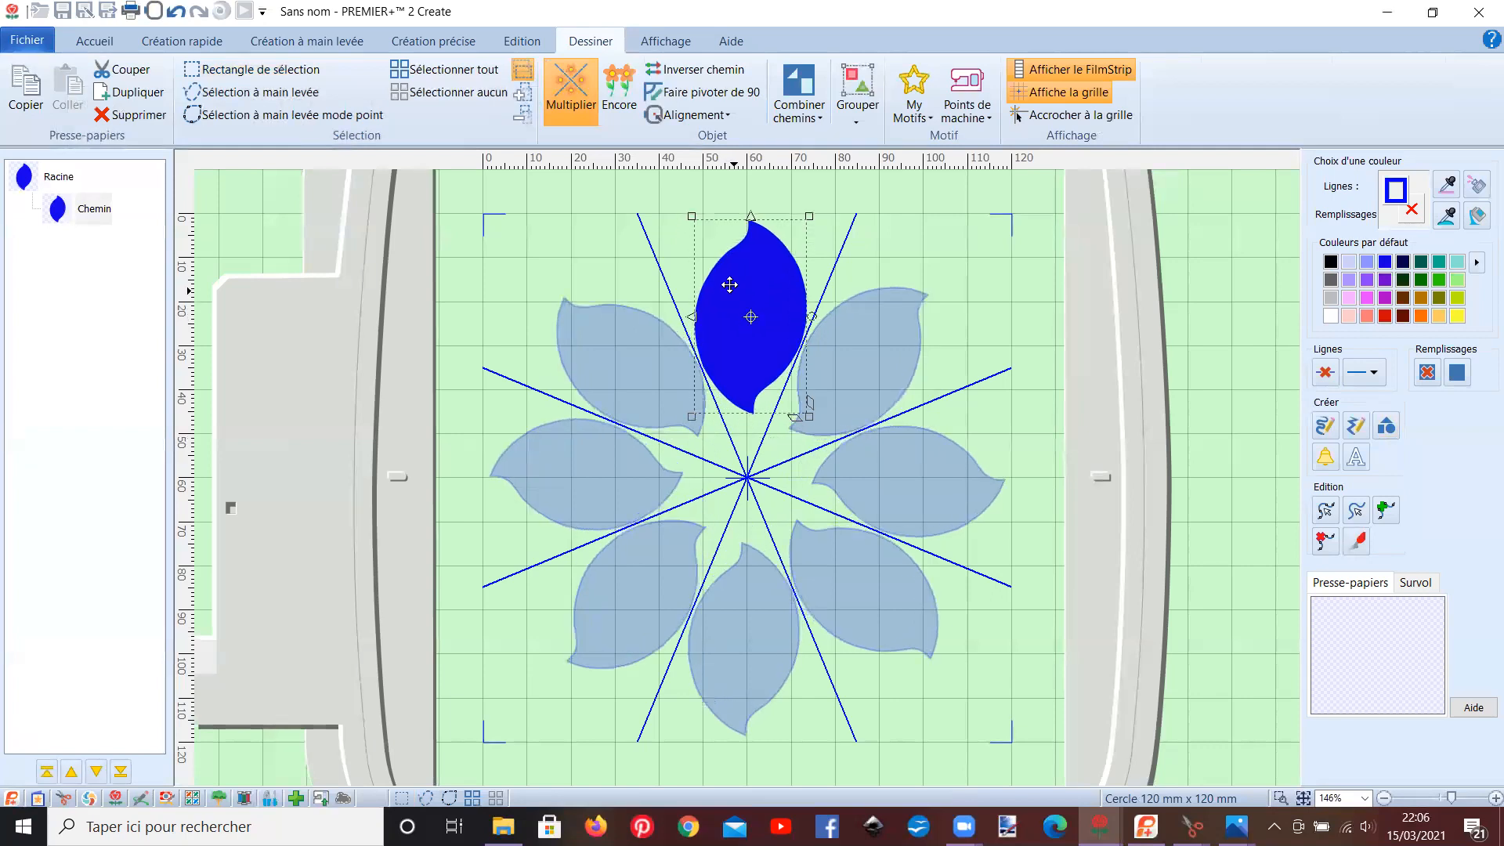
pyautogui.moveTo(691, 217); pyautogui.dragTo(666, 236)
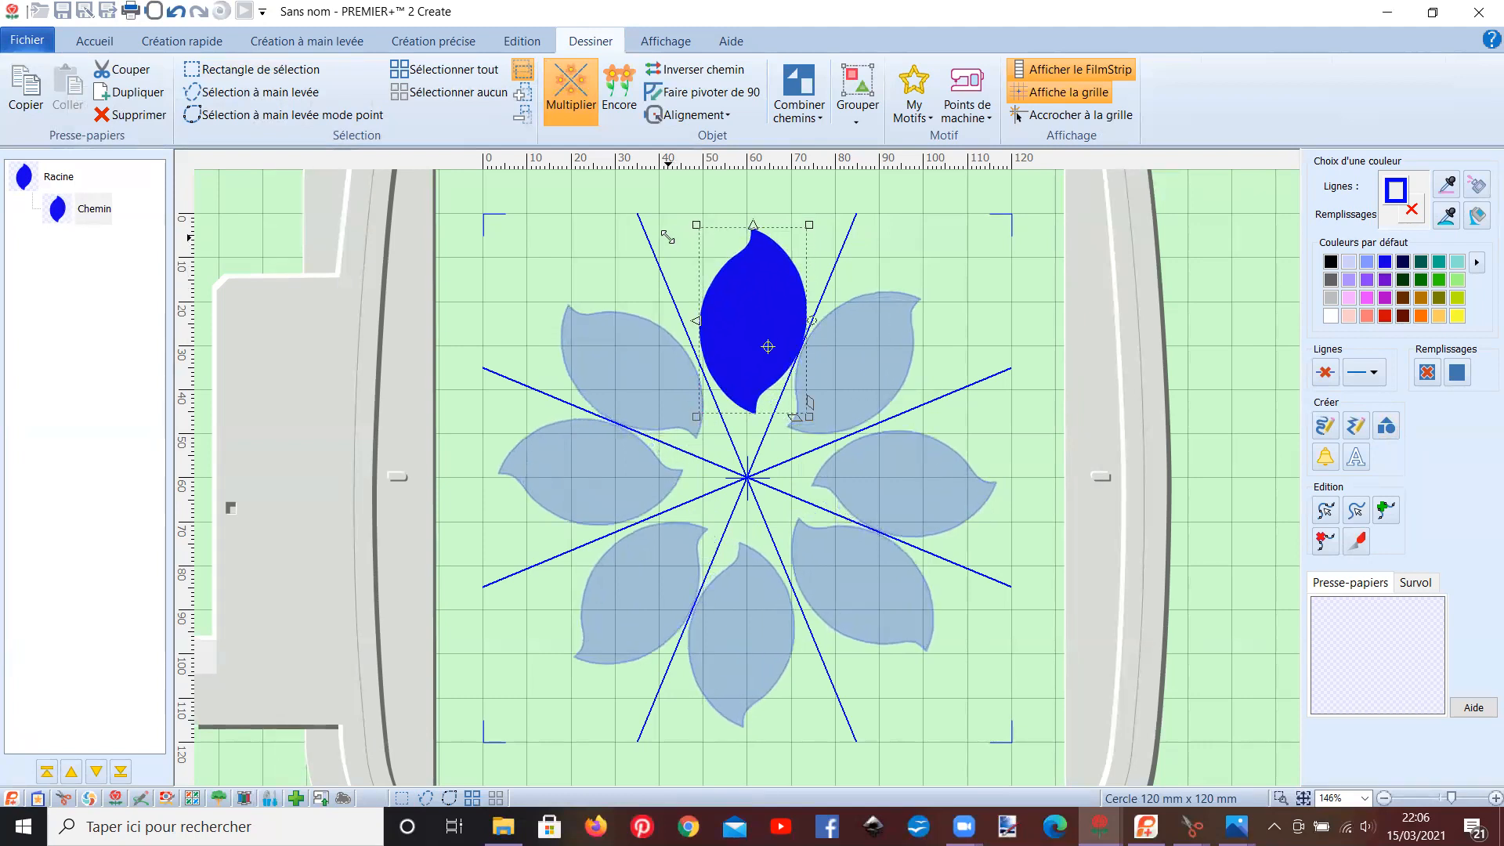
pyautogui.moveTo(761, 311); pyautogui.dragTo(755, 304)
pyautogui.moveTo(690, 217); pyautogui.dragTo(685, 211)
pyautogui.moveTo(731, 295); pyautogui.dragTo(738, 313)
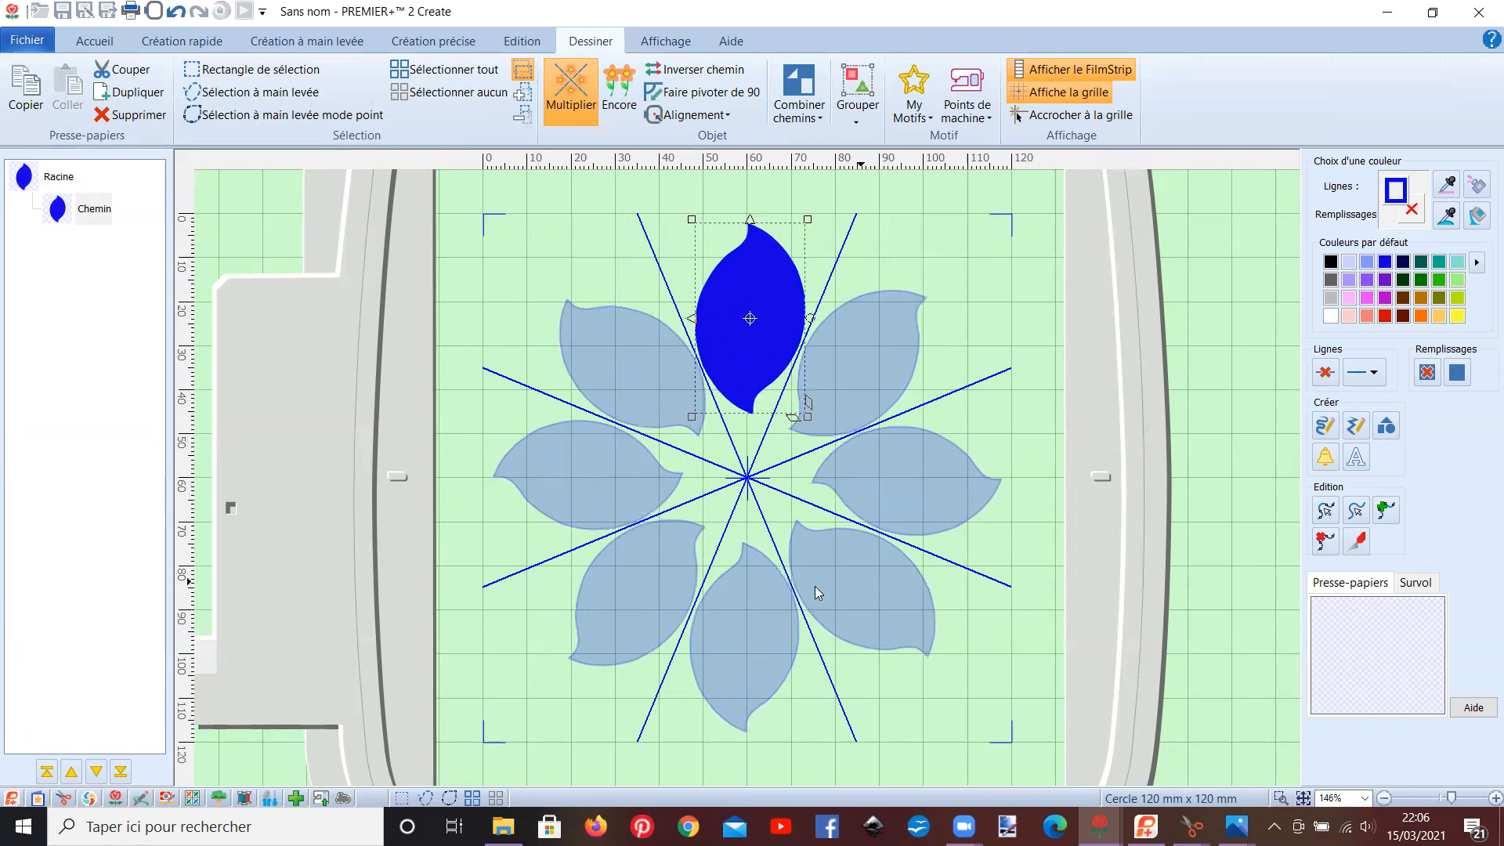
# - End the Multiplier function to make all eight petals real objects, and check the flower in the Création rapide view before returning to drawing
pyautogui.click(579, 97)
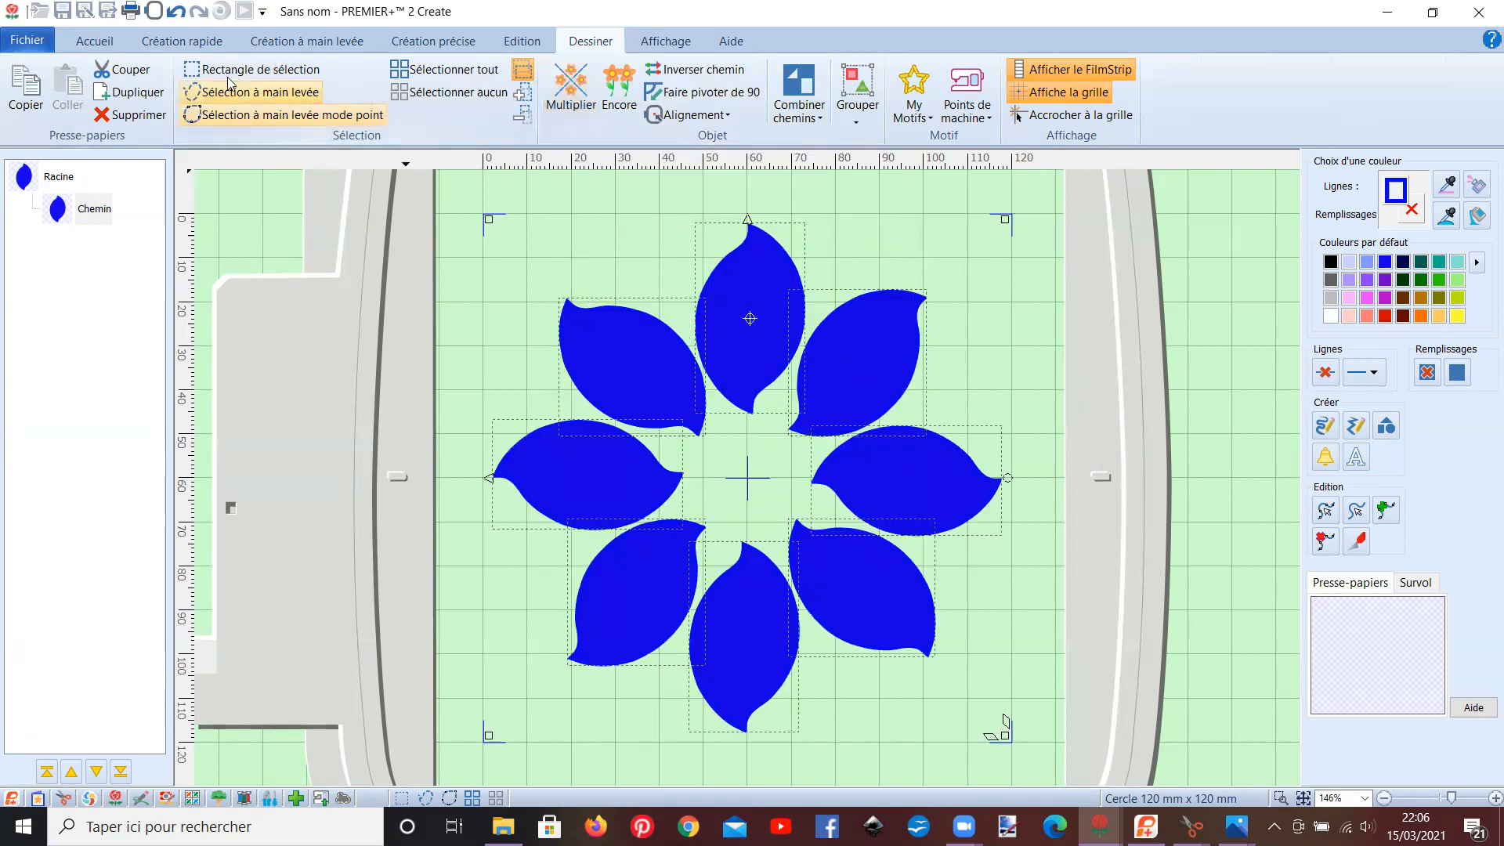
pyautogui.click(174, 44)
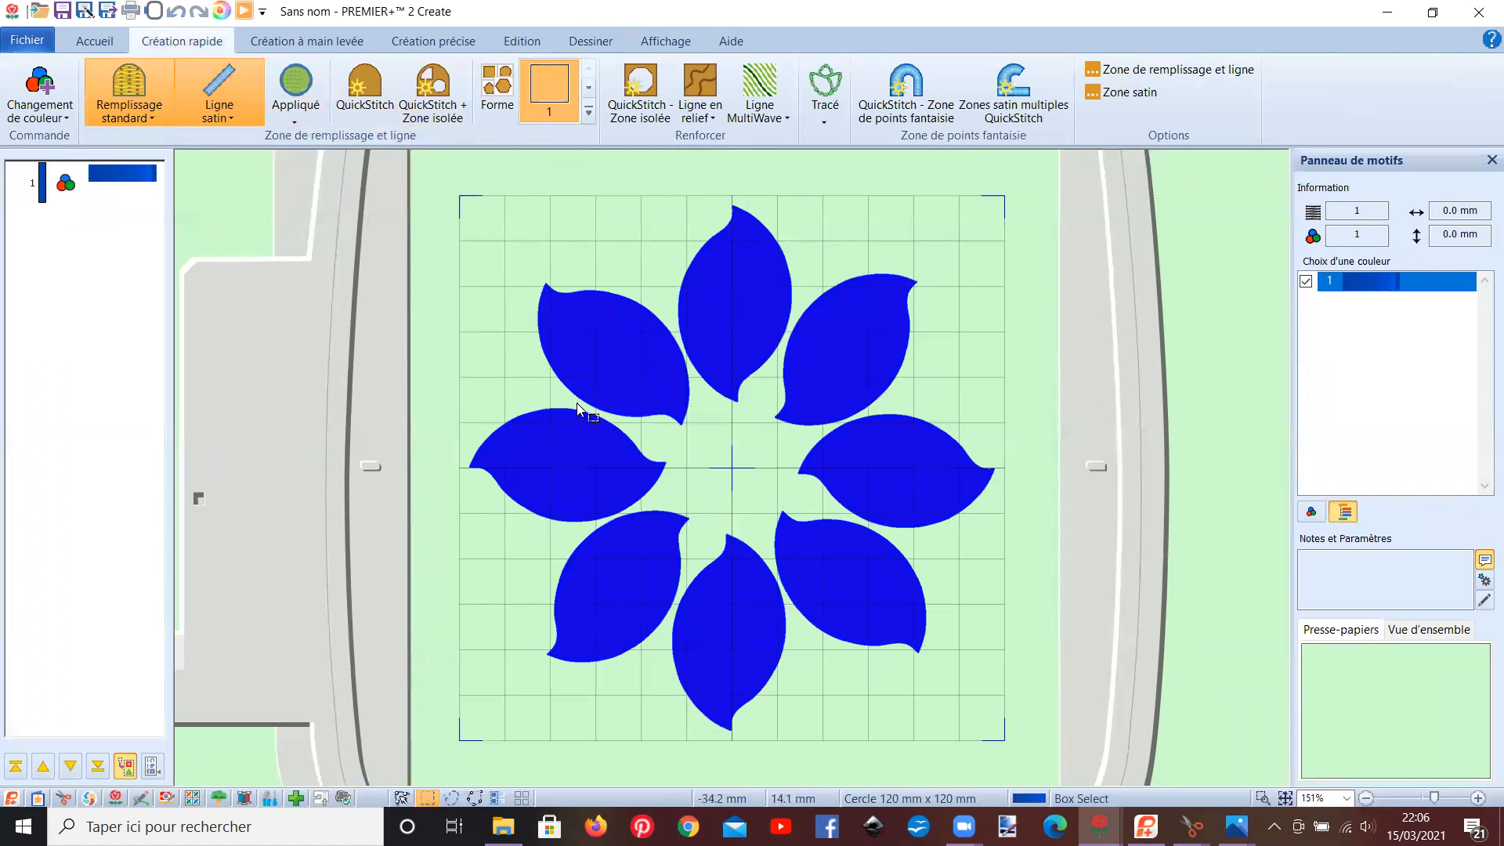
pyautogui.click(589, 46)
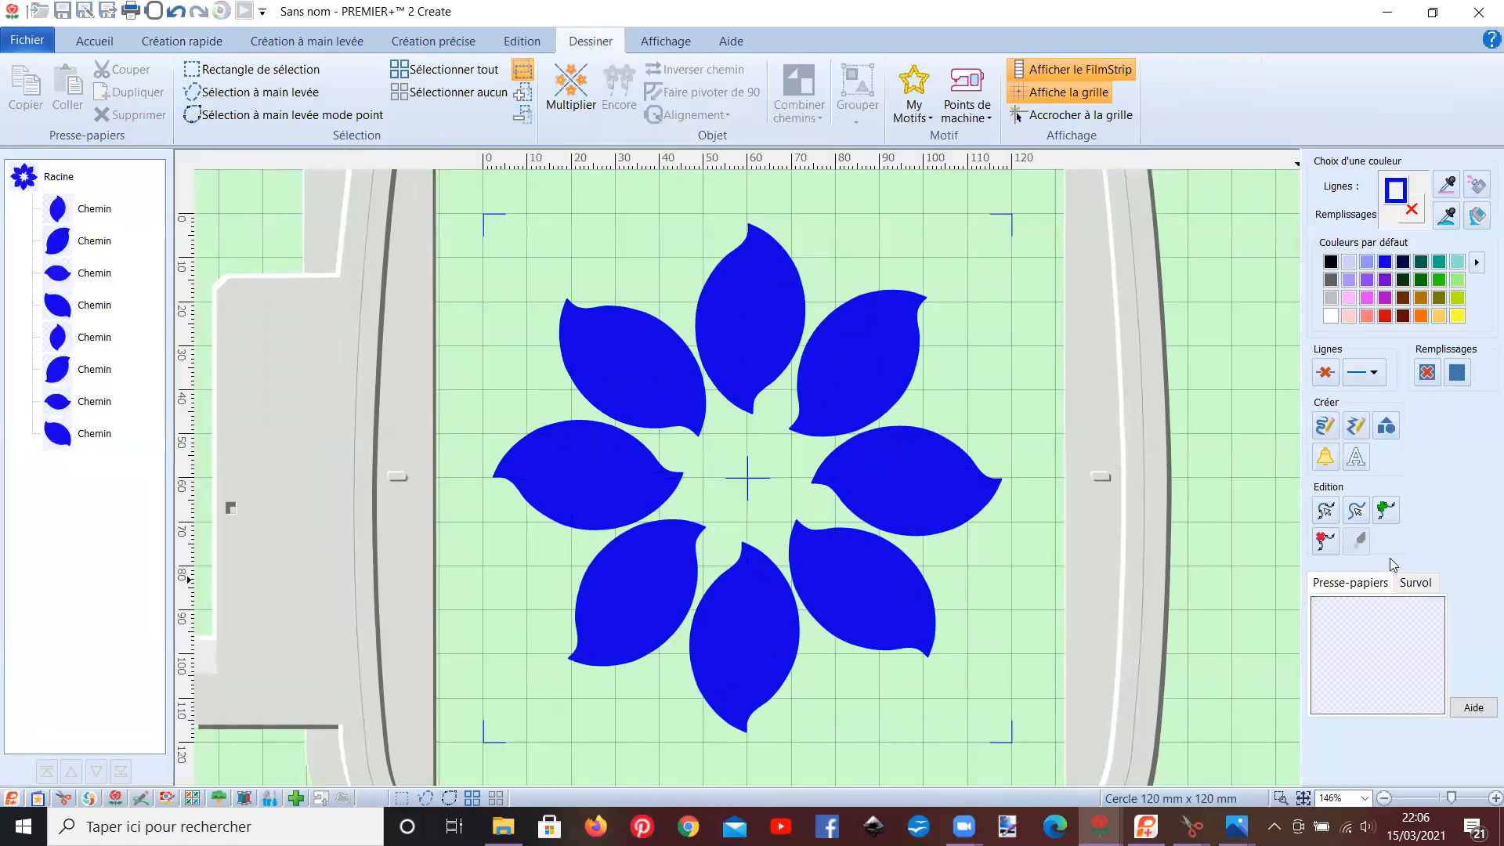
# - Draw a circle from preset shape 2, about 36 mm in diameter, near the centre of the flower
pyautogui.click(1392, 433)
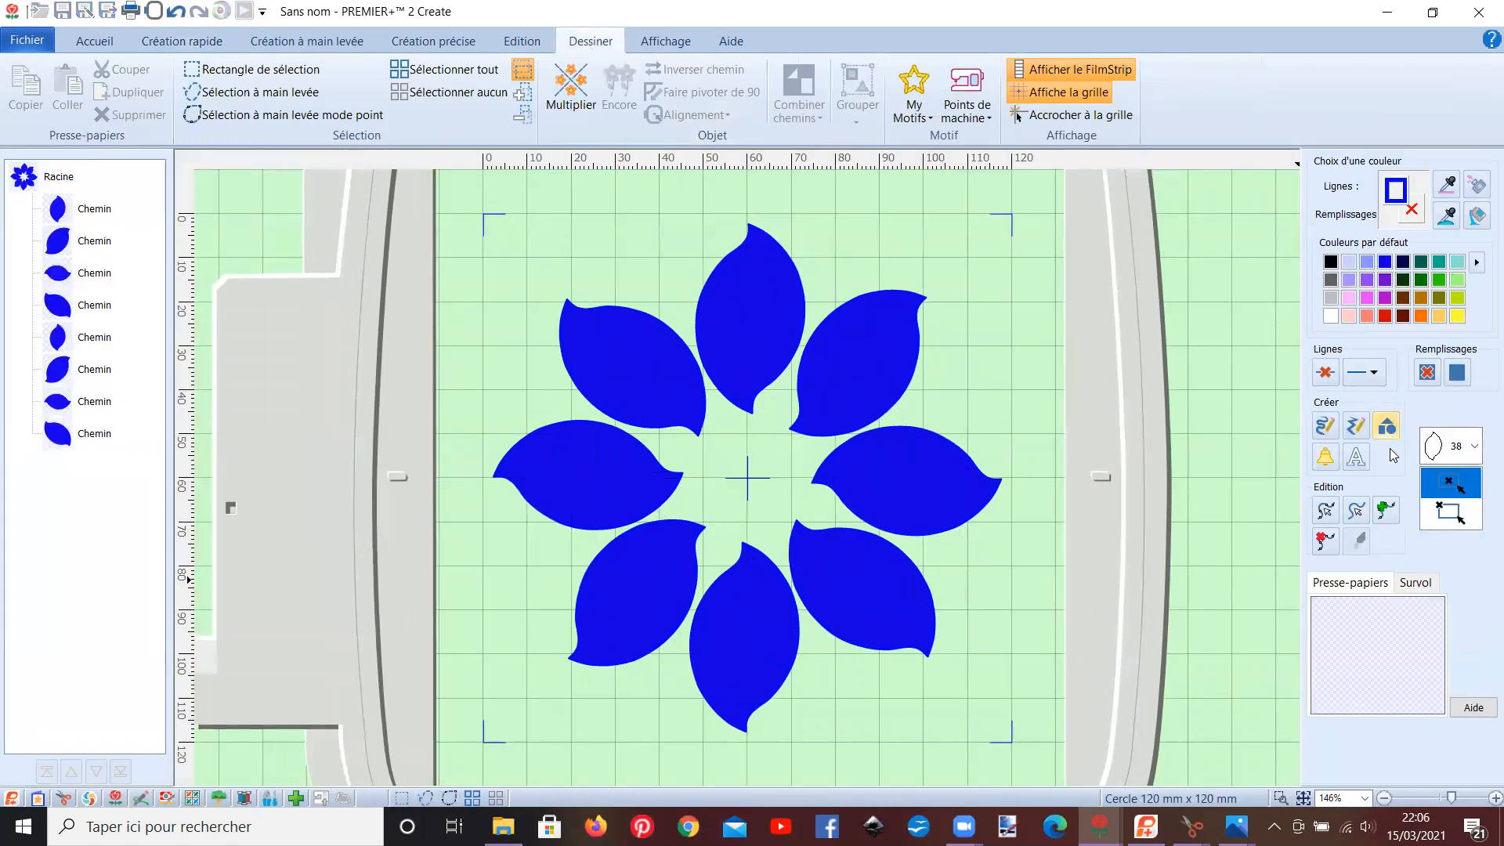
pyautogui.click(1469, 446)
pyautogui.scroll(9, 1467, 482)
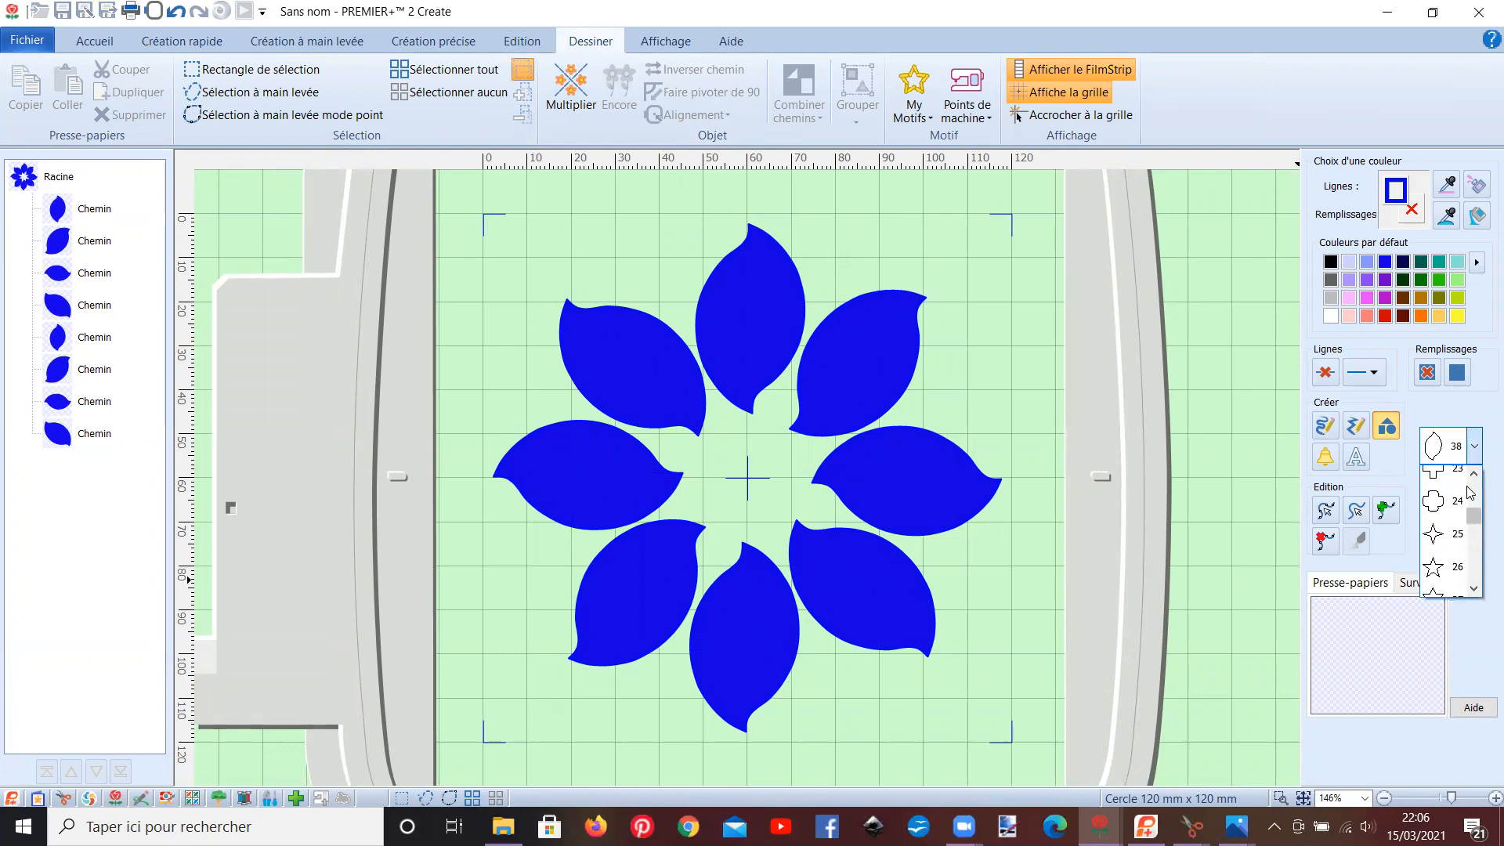
pyautogui.scroll(4, 1469, 492)
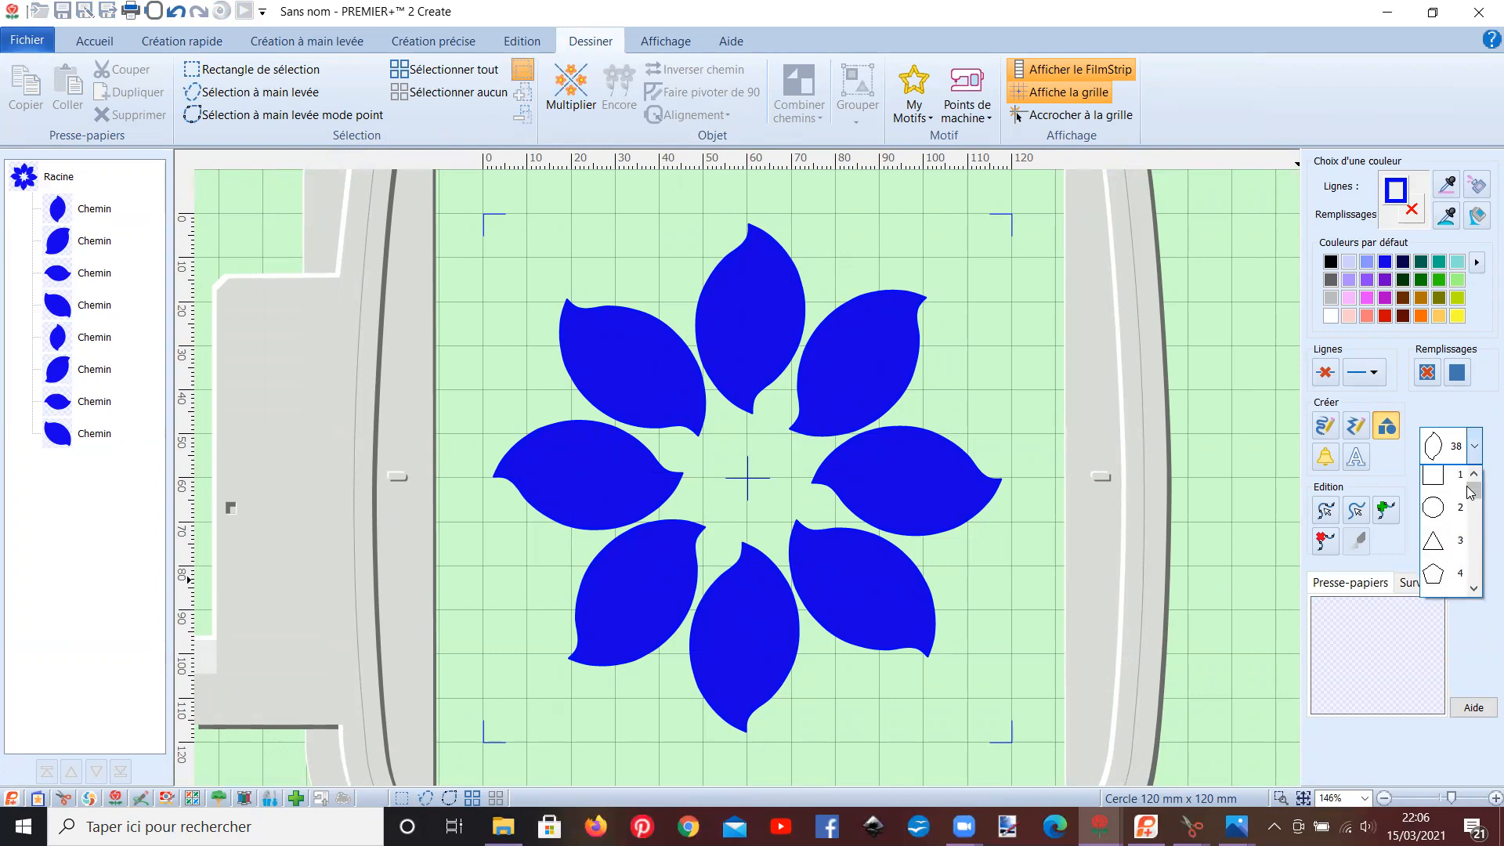
pyautogui.click(1436, 518)
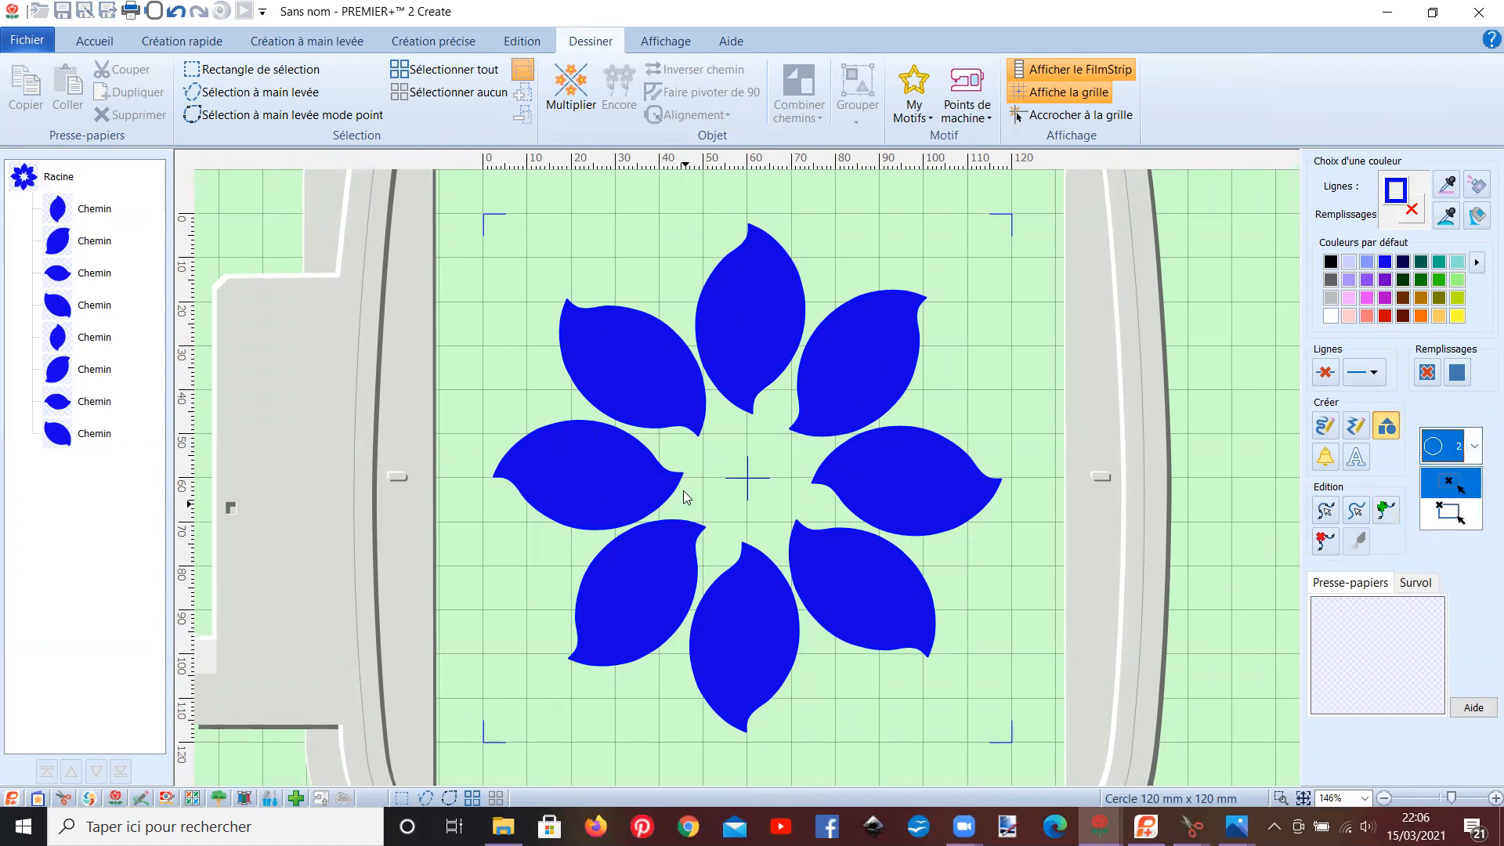
pyautogui.click(688, 417)
pyautogui.moveTo(687, 417); pyautogui.dragTo(722, 541)
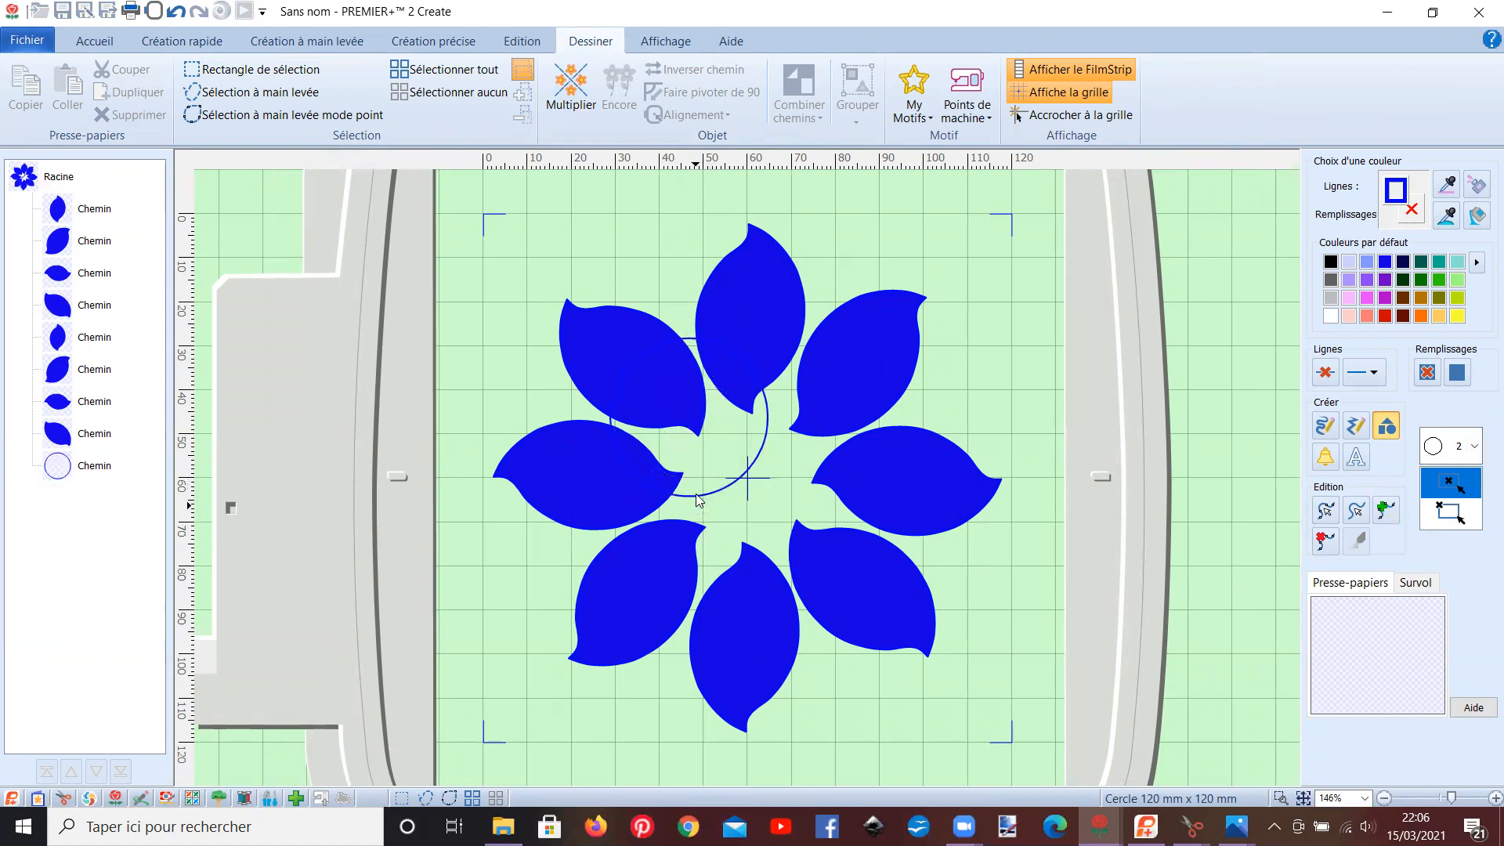
# - Move the circle onto the hoop centre and resize it to about 32 mm so it touches the inner tips of the petals
pyautogui.click(95, 466)
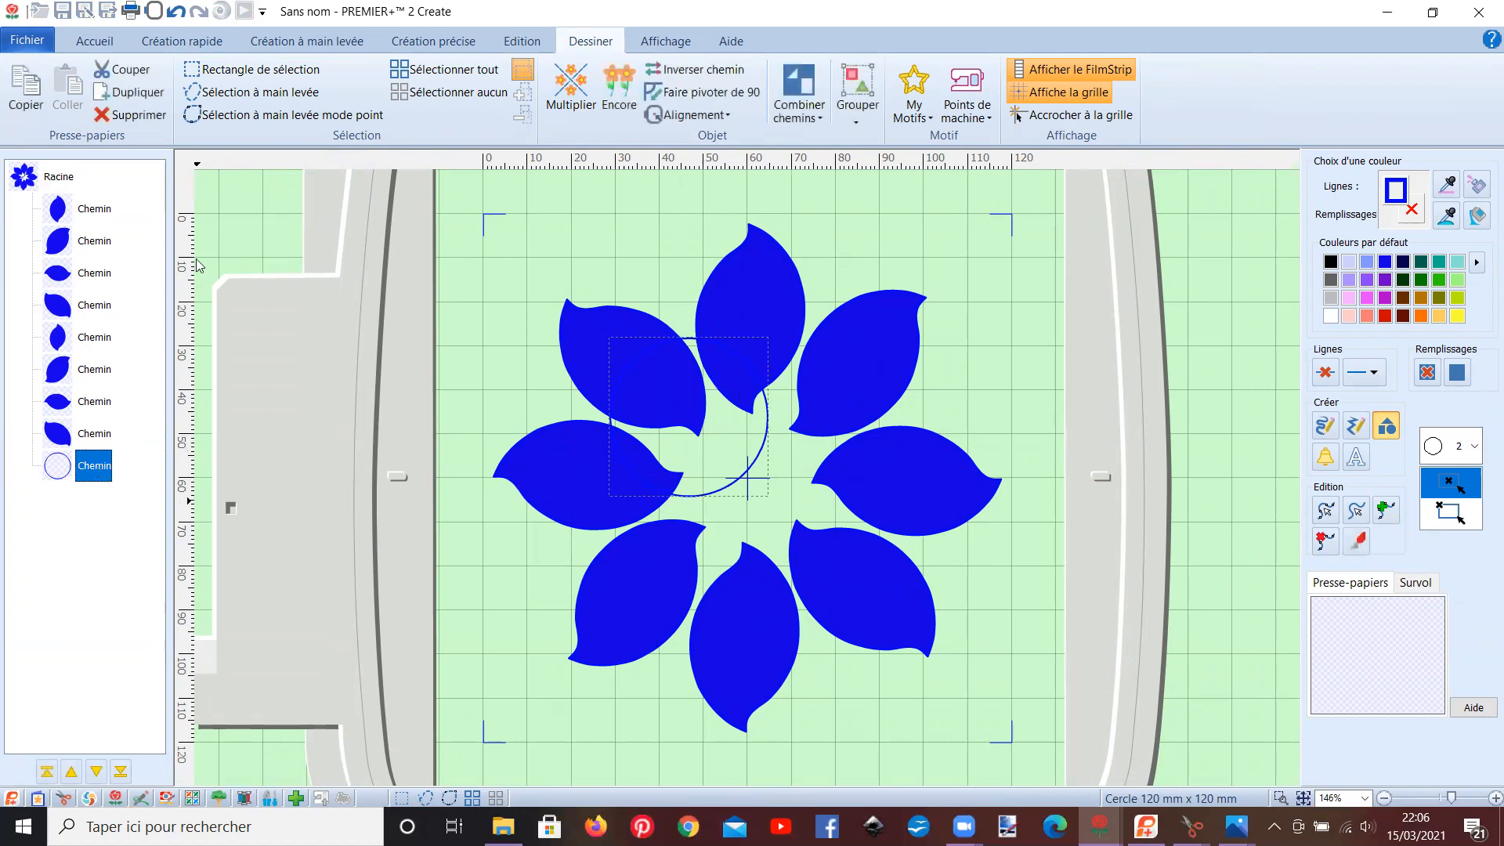
pyautogui.click(260, 74)
pyautogui.moveTo(682, 455); pyautogui.dragTo(738, 523)
pyautogui.moveTo(665, 403); pyautogui.dragTo(674, 412)
pyautogui.moveTo(729, 492); pyautogui.dragTo(725, 481)
pyautogui.moveTo(673, 407); pyautogui.dragTo(682, 417)
pyautogui.moveTo(727, 480); pyautogui.dragTo(722, 476)
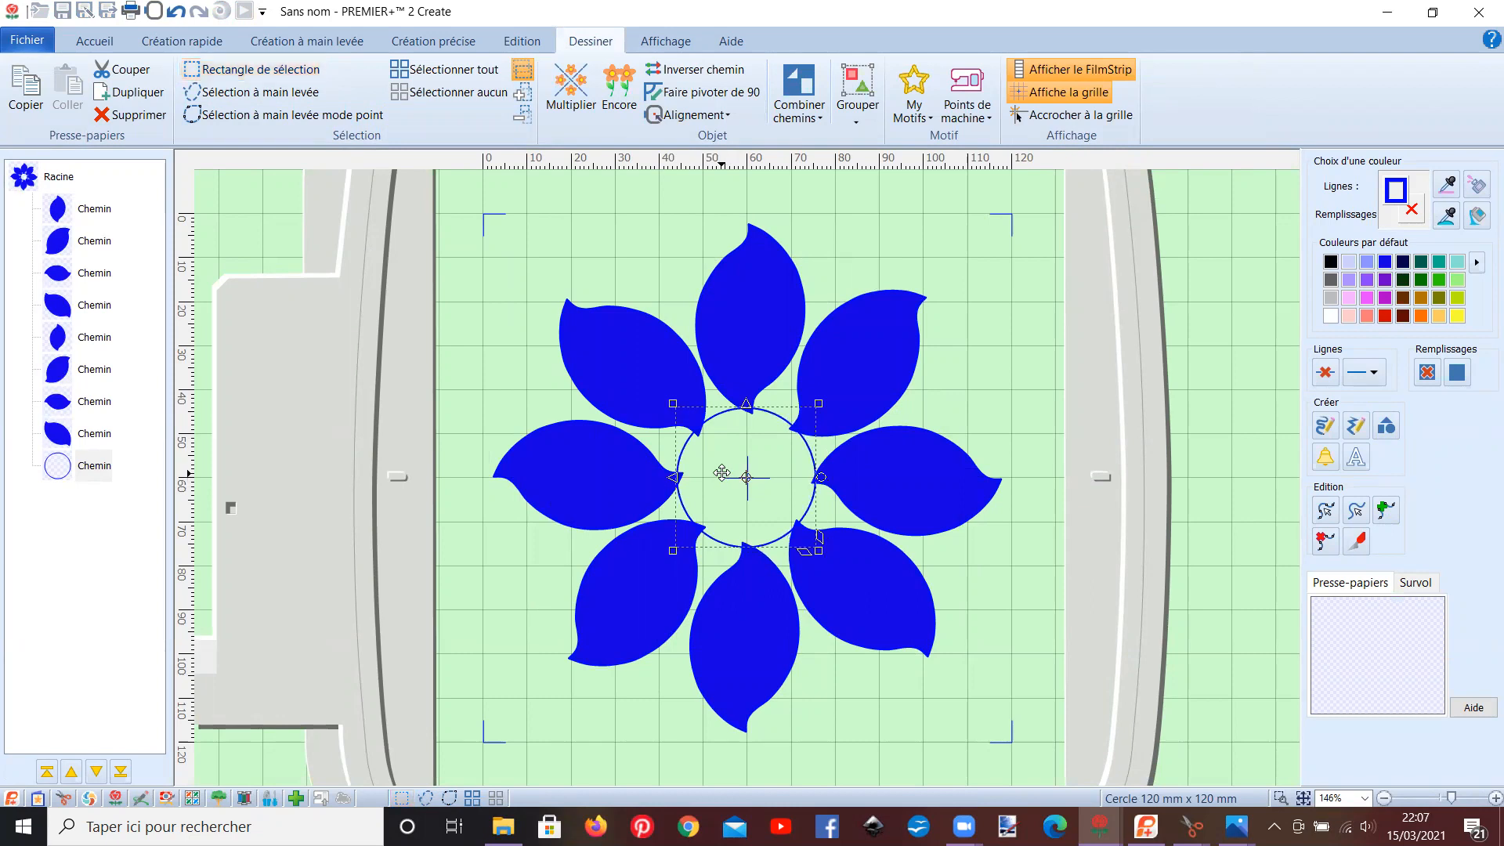
# - Give the central circle a solid salmon-pink fill and line colour in its object properties
pyautogui.doubleClick(721, 472)
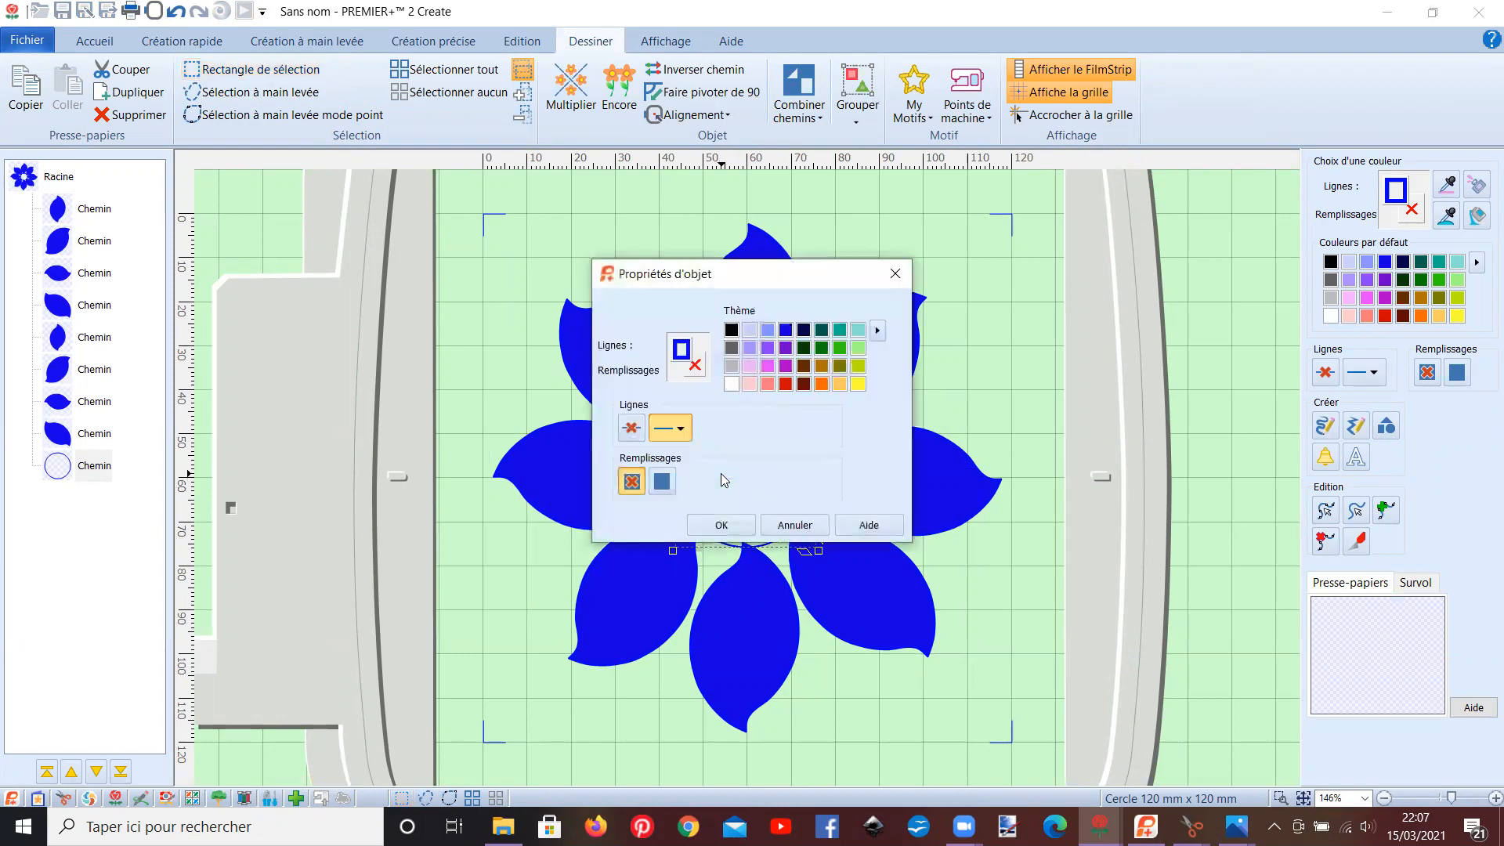
pyautogui.click(768, 384)
pyautogui.click(662, 481)
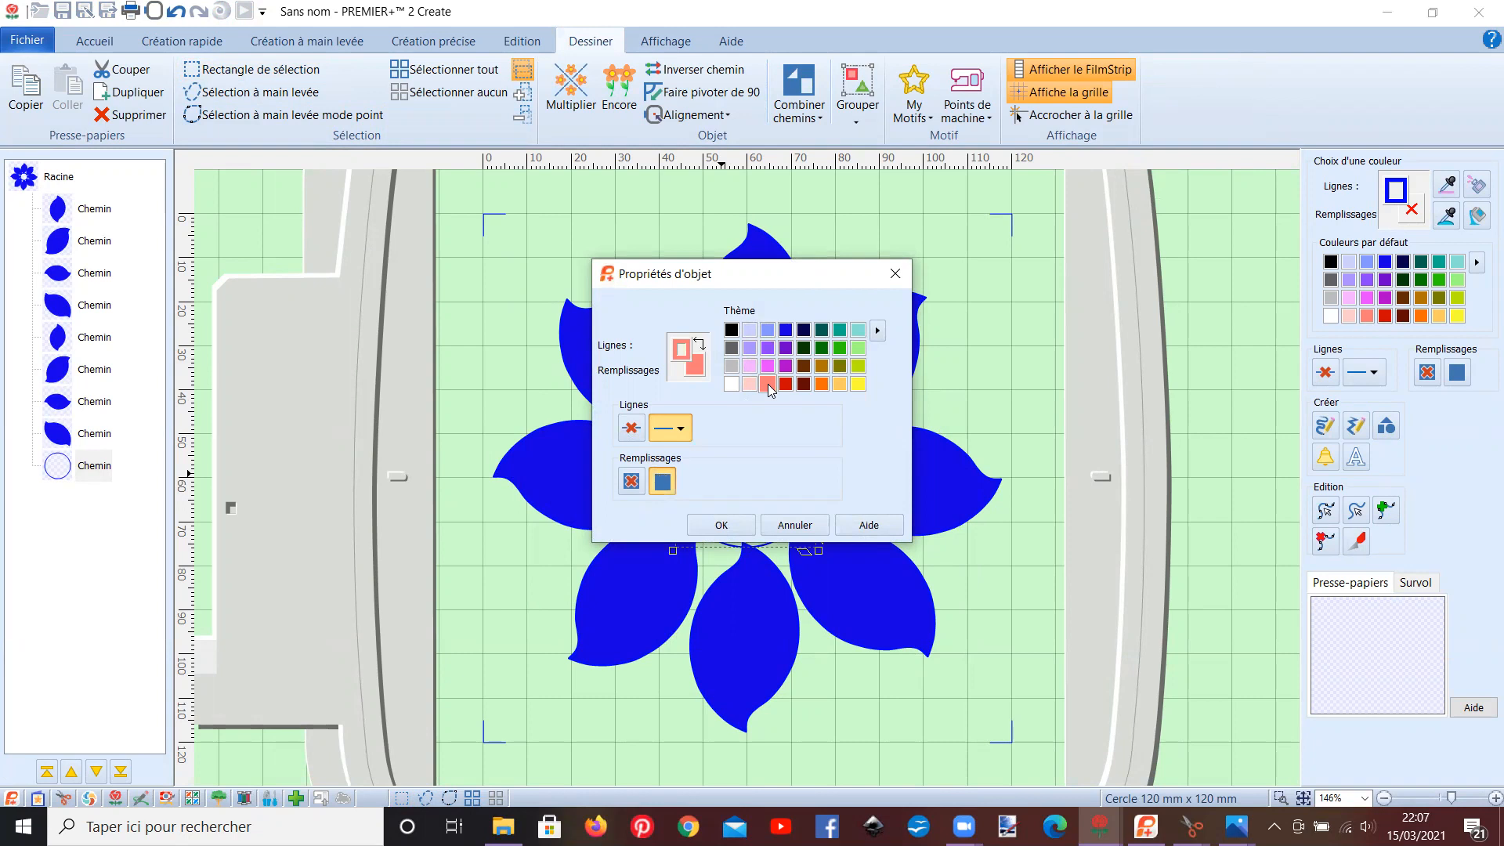
pyautogui.click(719, 526)
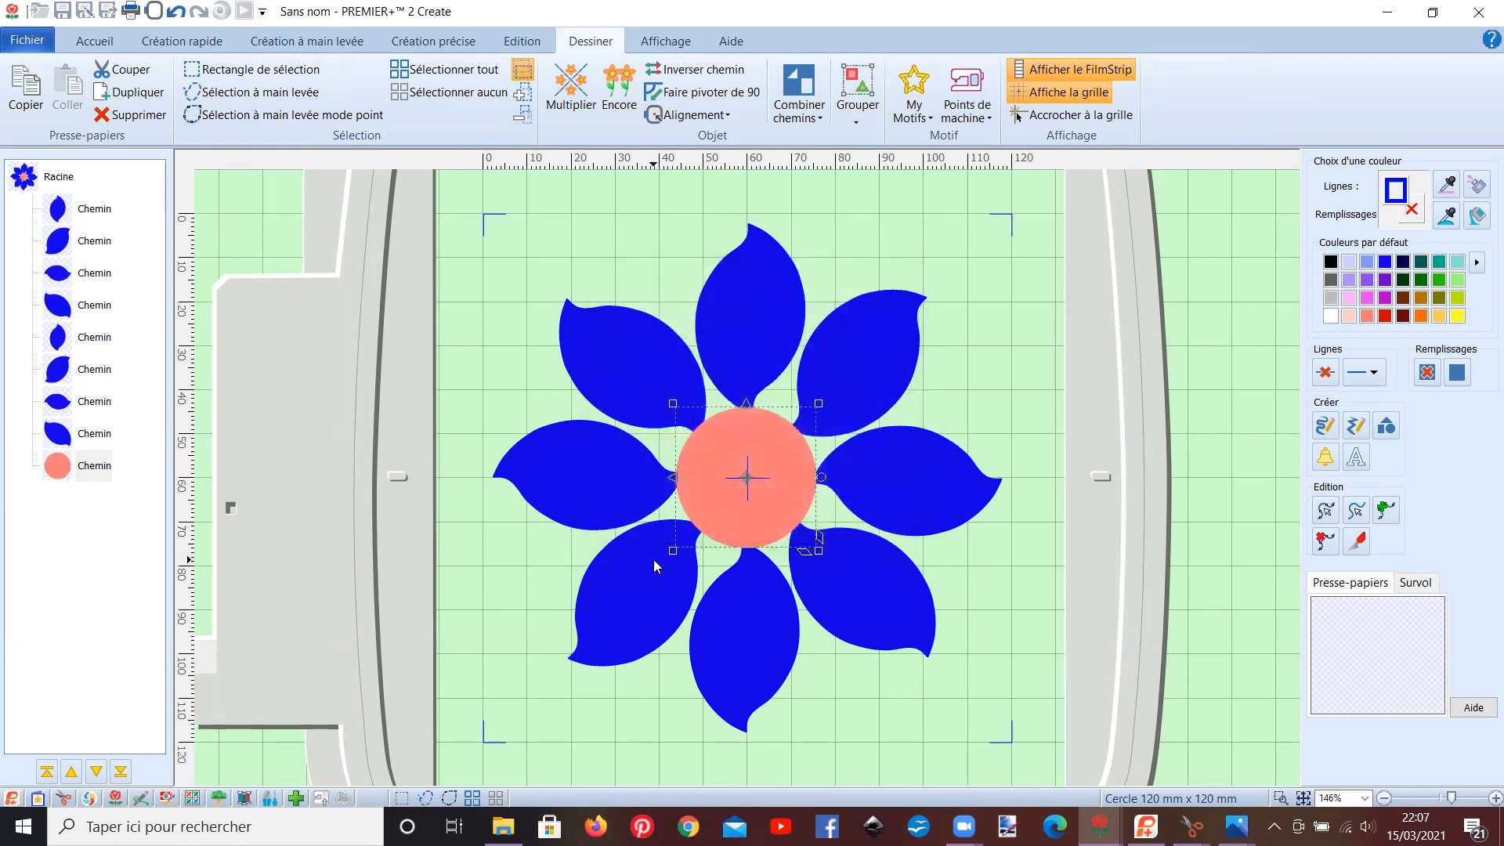
# - Set up QuickStitch in Création rapide with no fill and a Point simple outline
pyautogui.click(152, 46)
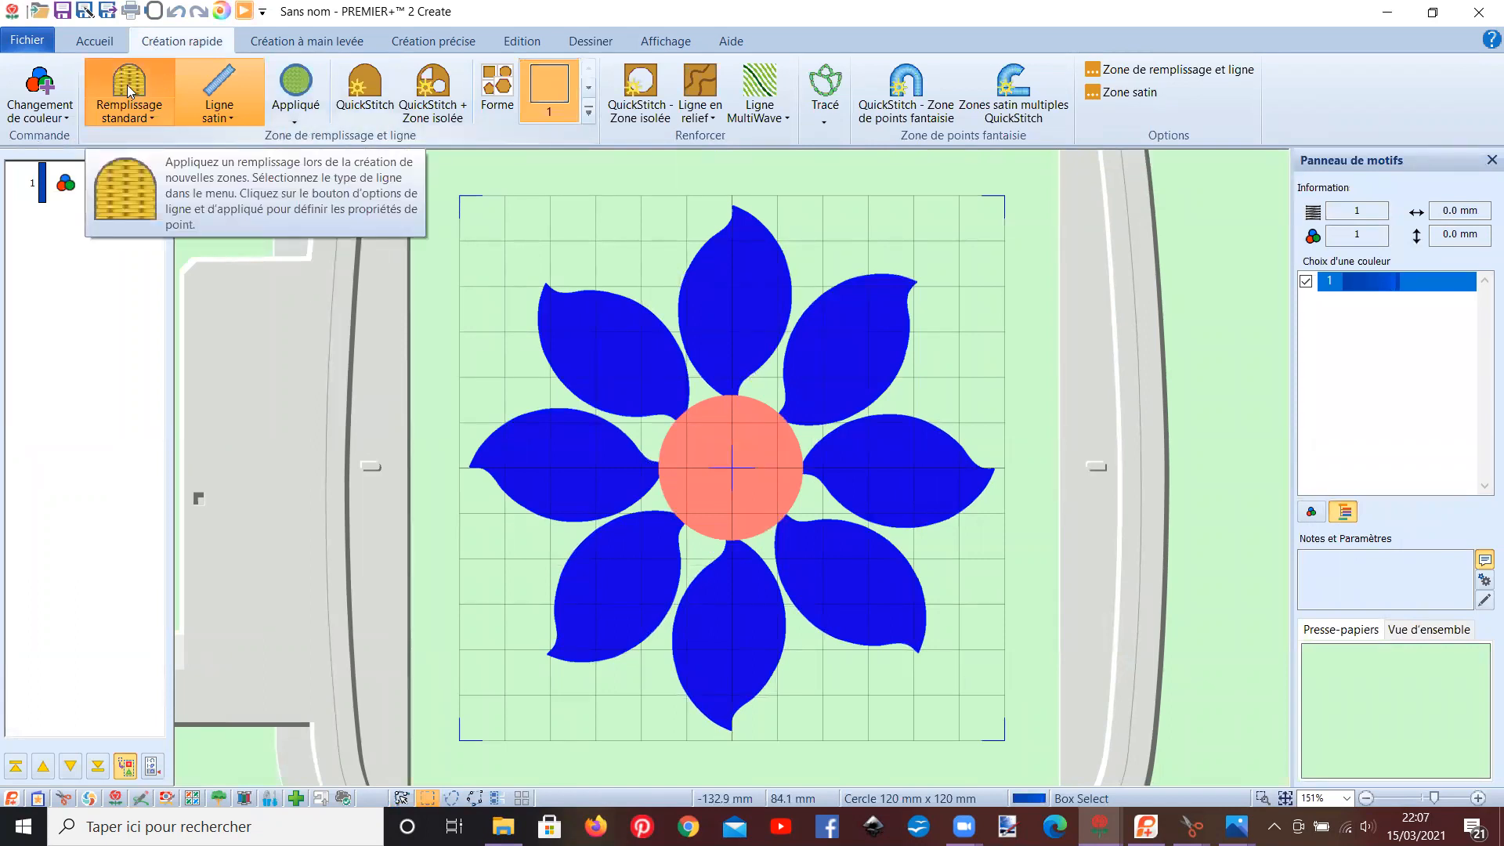
pyautogui.click(213, 123)
pyautogui.click(235, 163)
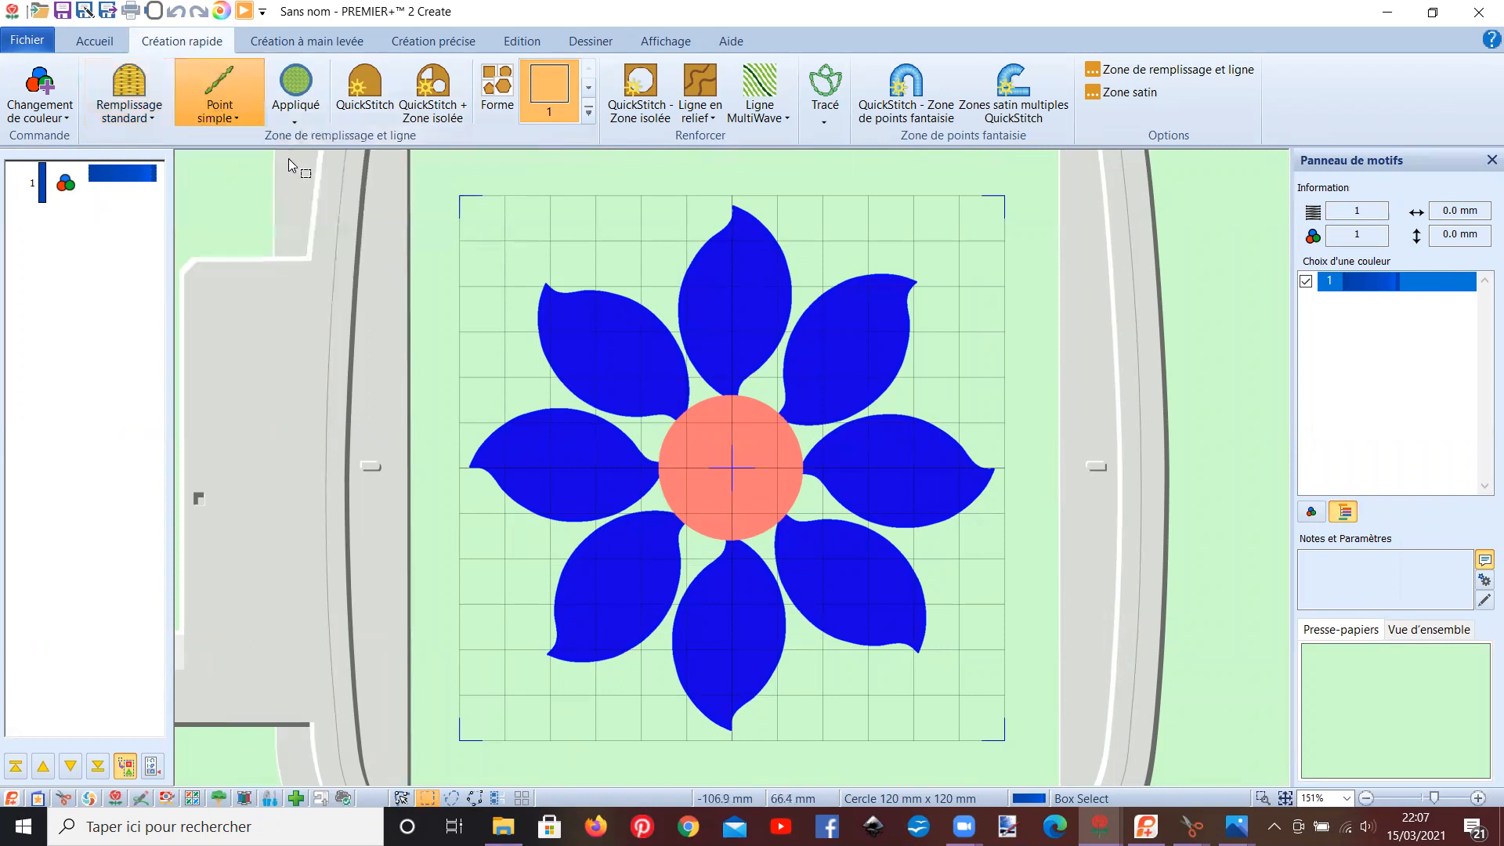
pyautogui.click(368, 96)
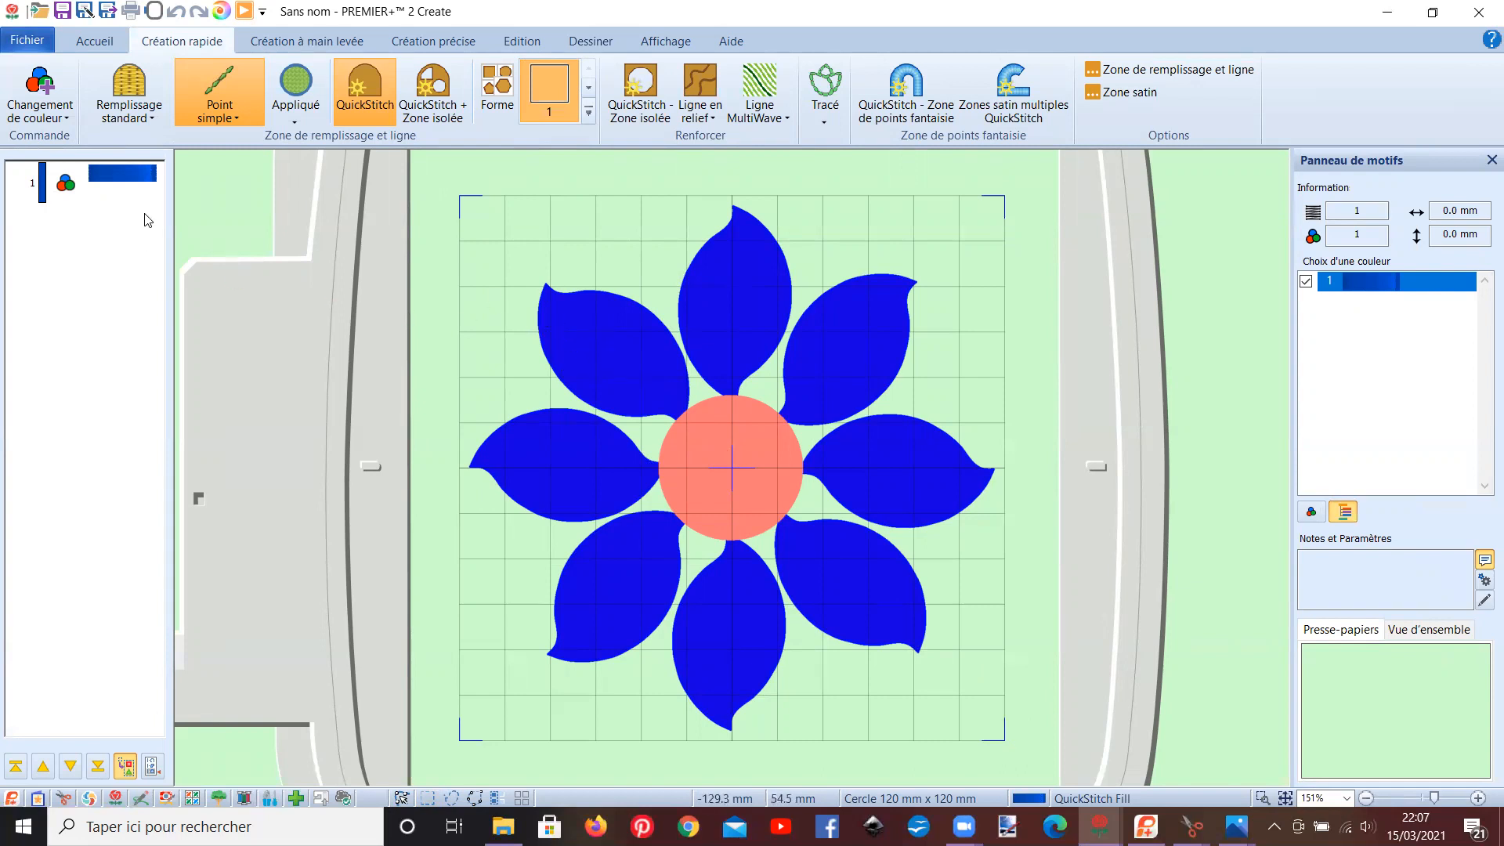
# - Change the first thread colour to the light green Robison-Anton Rayon 40 thread 2211 Nile
pyautogui.click(131, 177)
pyautogui.rightClick(131, 177)
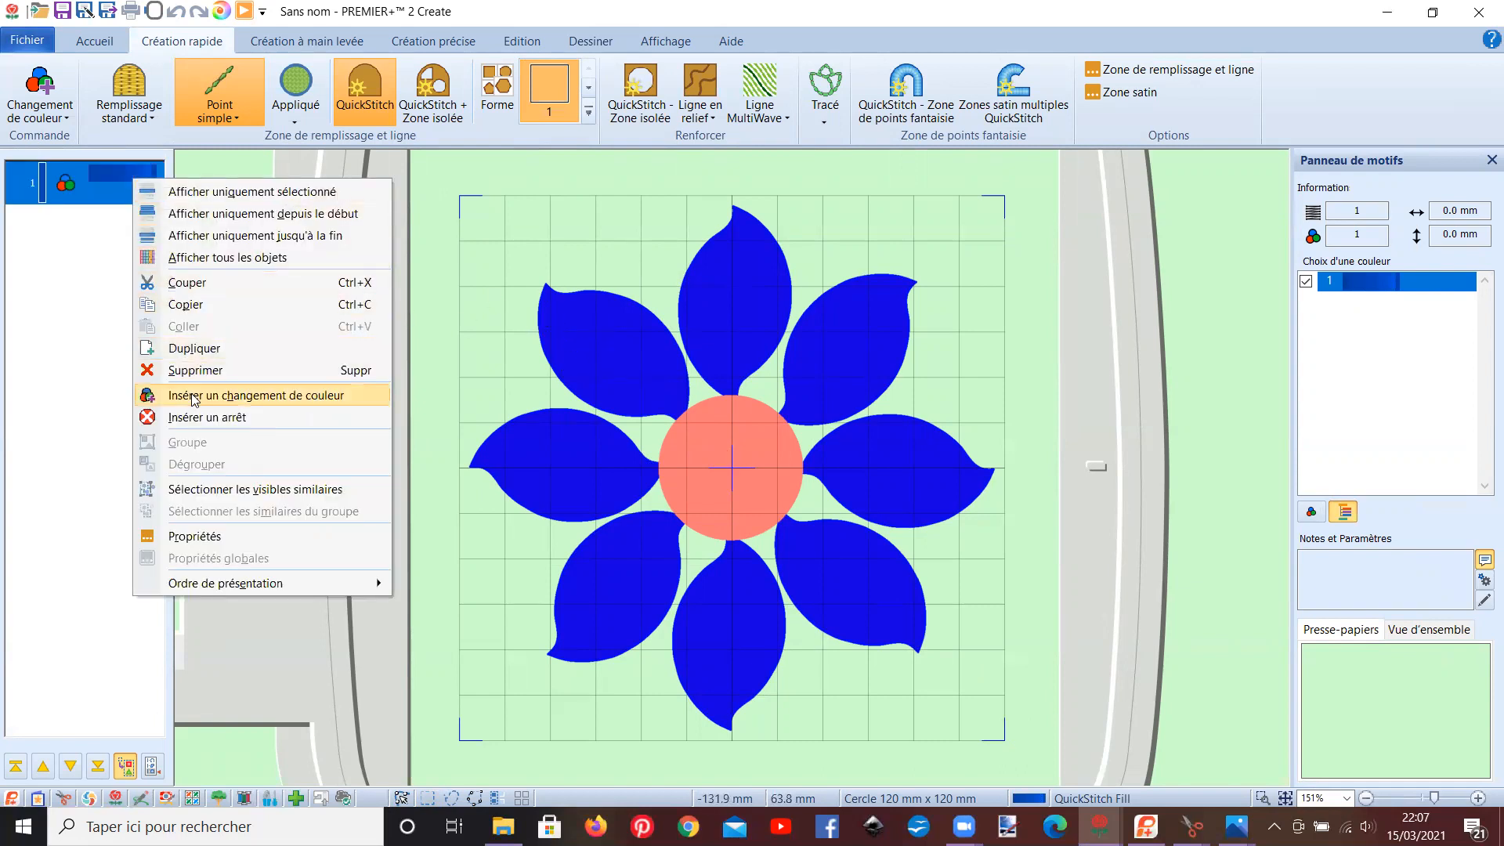
pyautogui.click(195, 398)
pyautogui.click(637, 349)
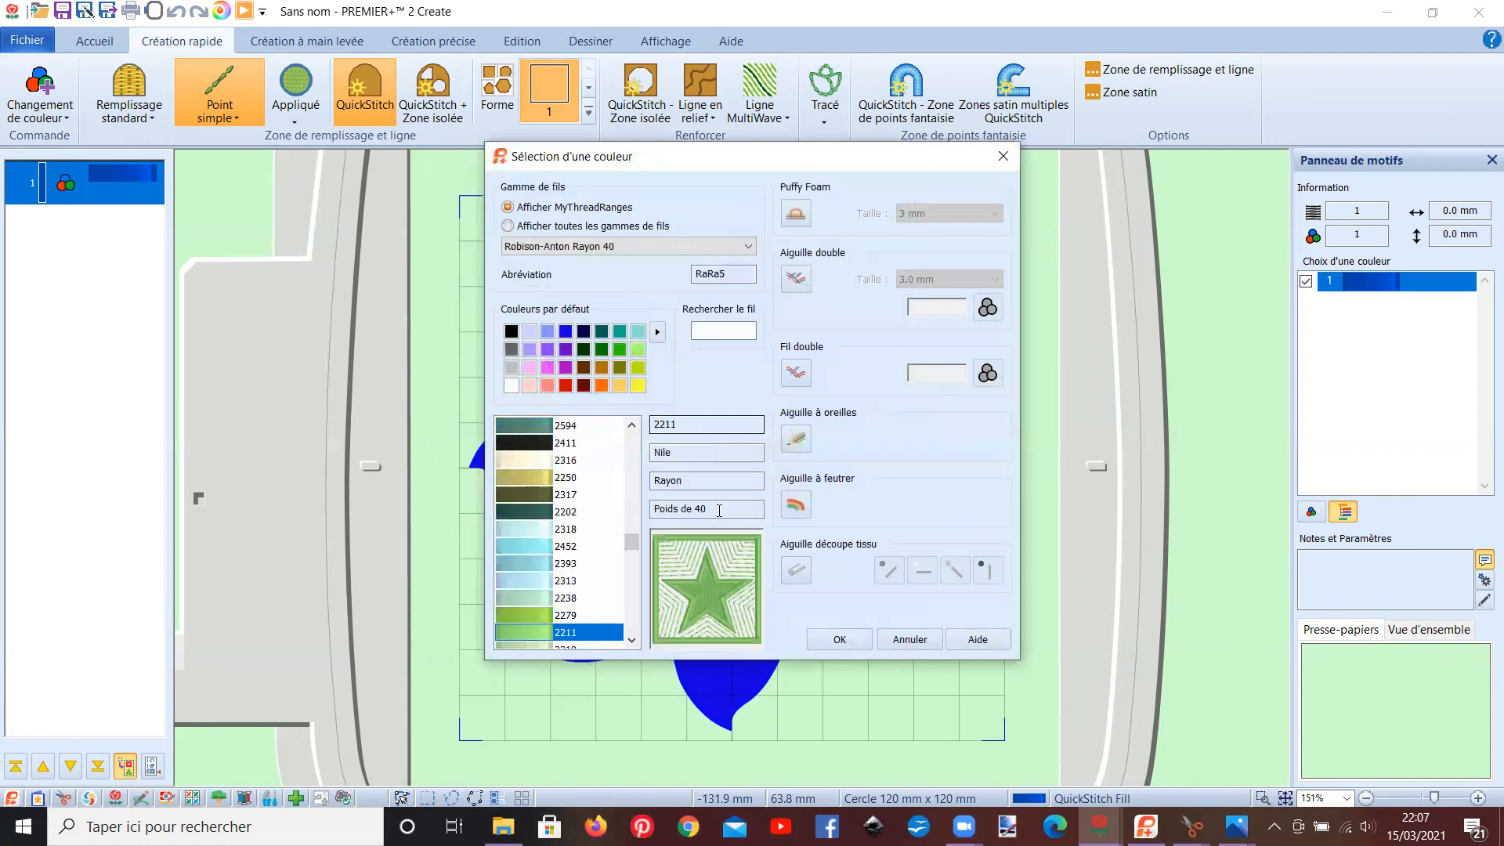
pyautogui.click(839, 639)
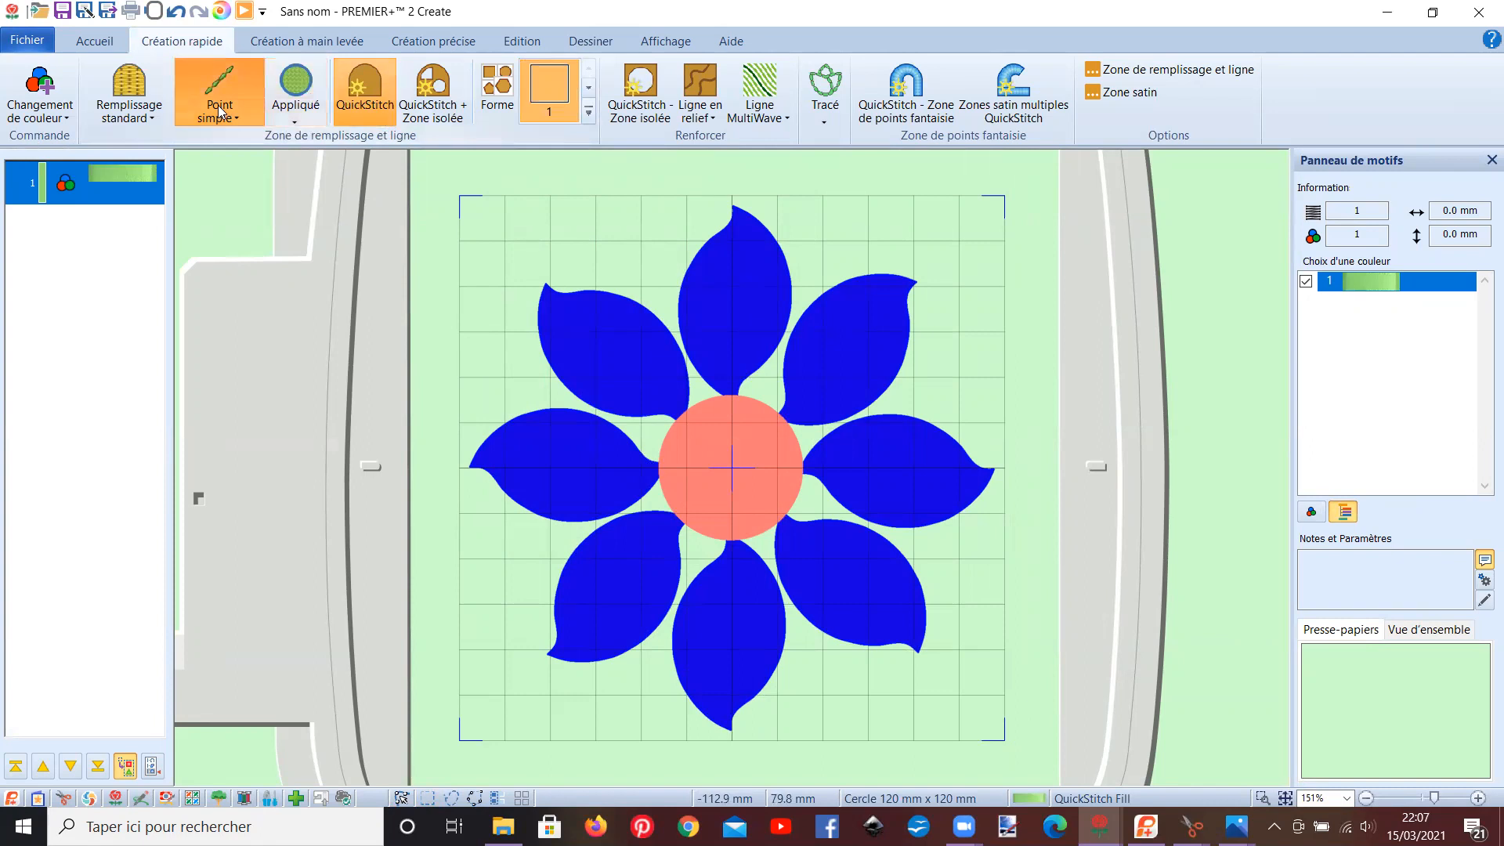
# - Outline the four diagonal petals with QuickStitch, using a colour tolerance of 10 and a low number of points
pyautogui.click(365, 94)
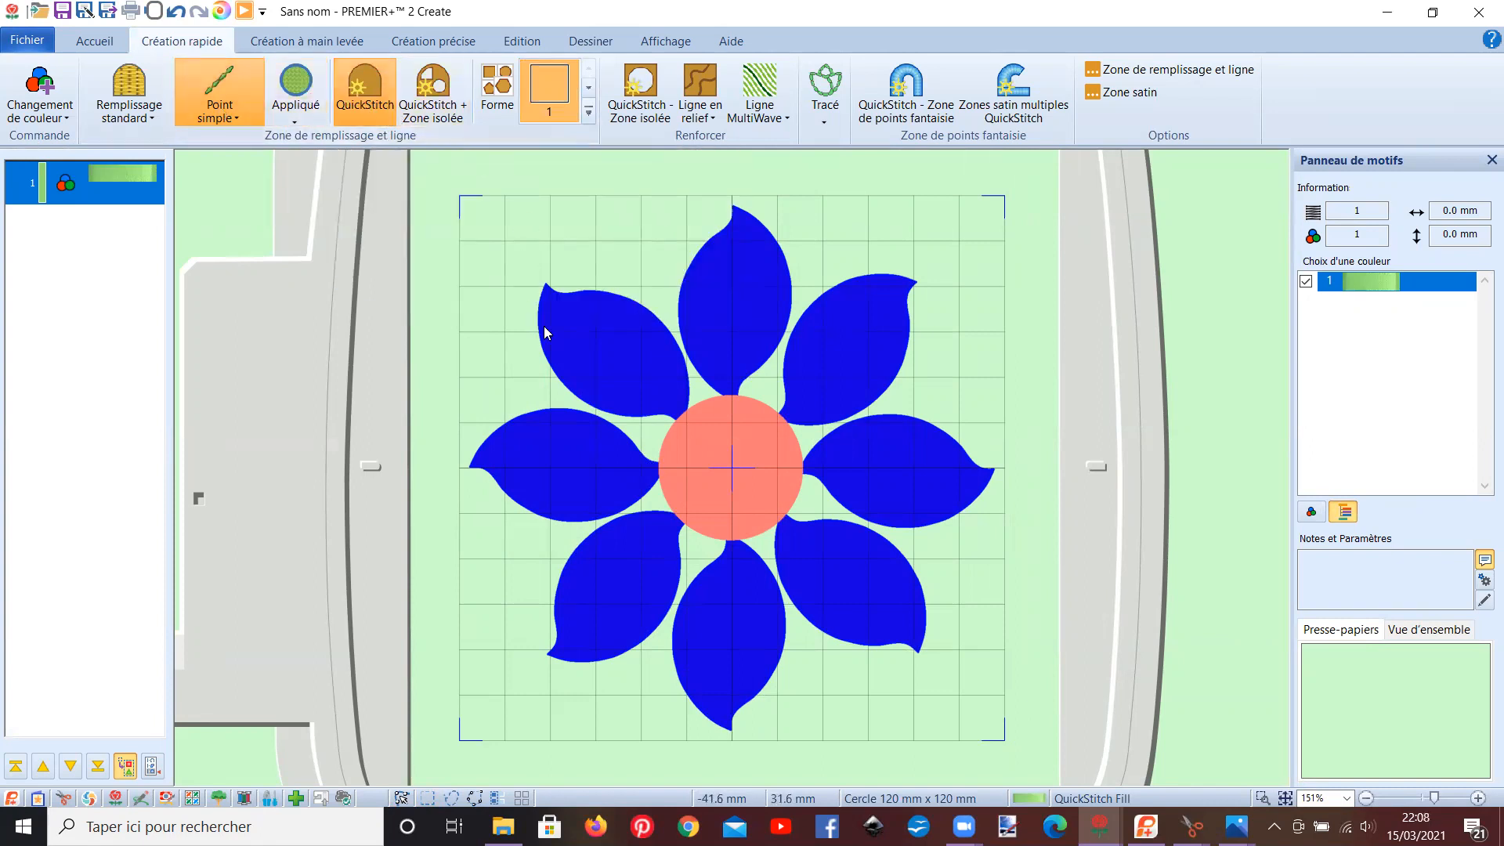
pyautogui.click(606, 347)
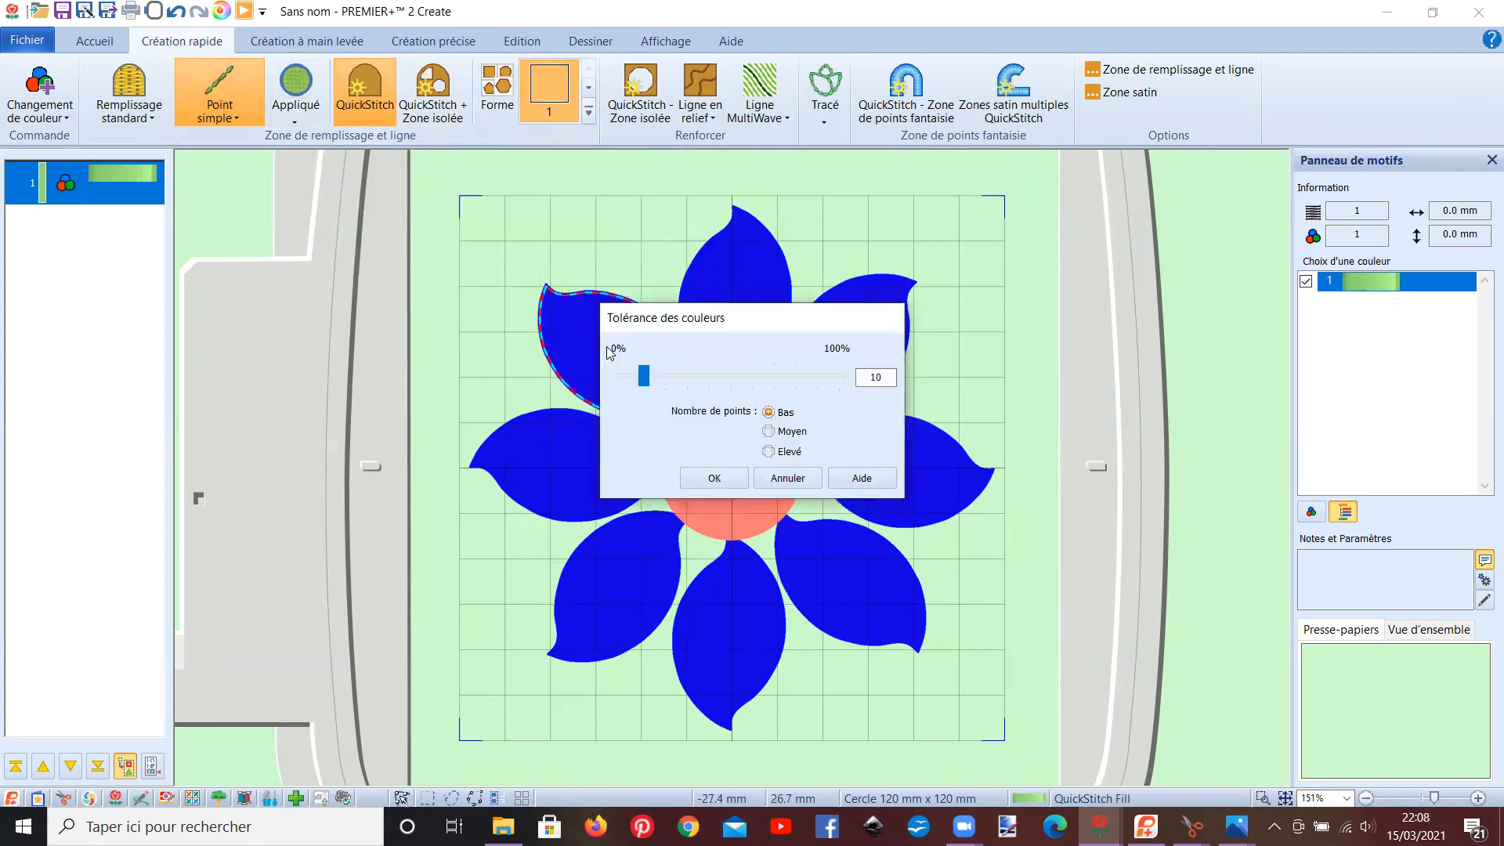
pyautogui.press('Return')
pyautogui.click(825, 354)
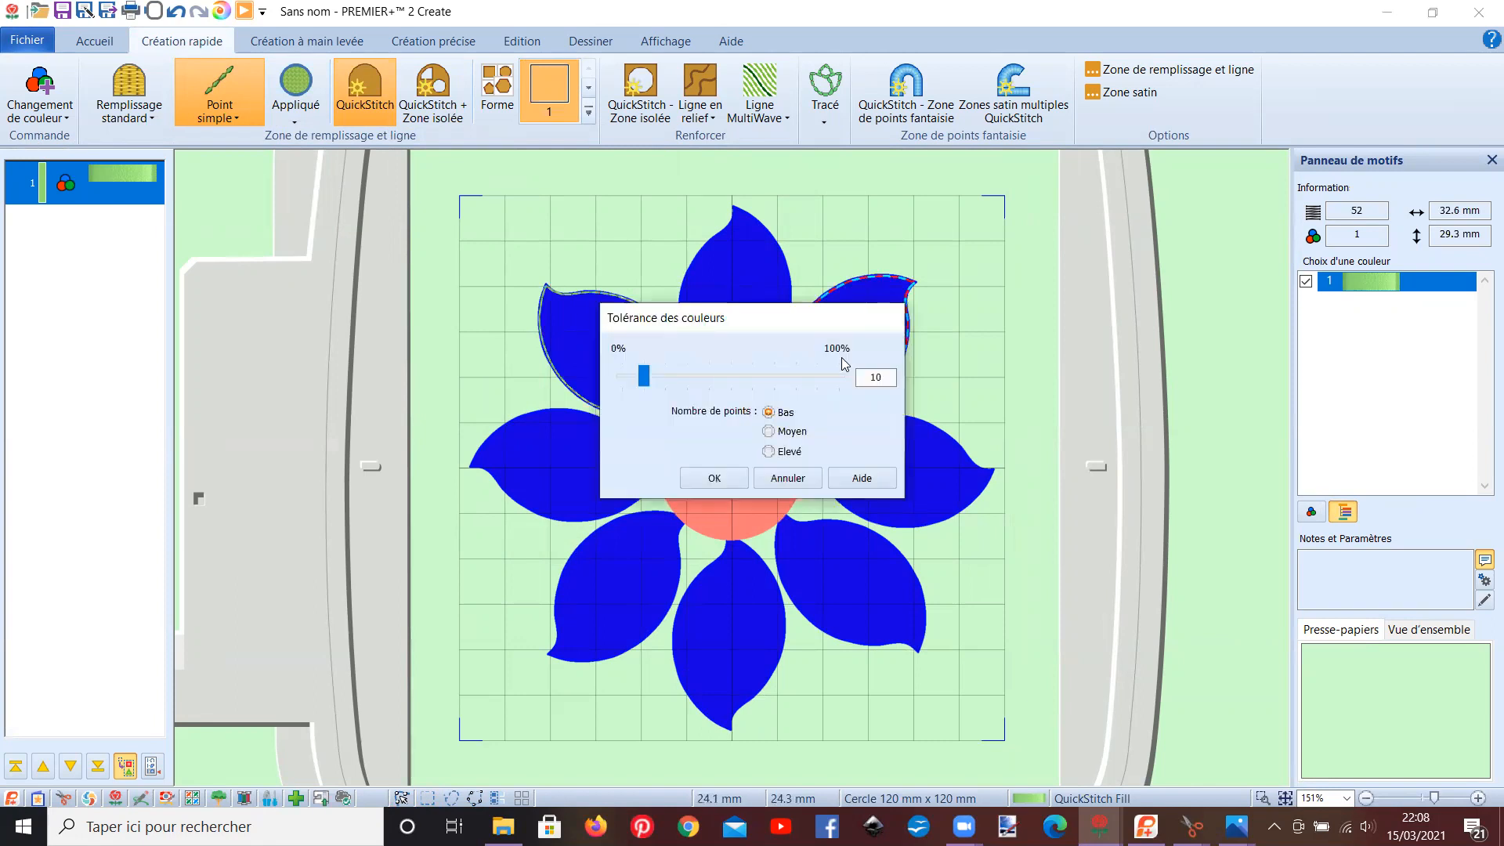
pyautogui.press('Return')
pyautogui.click(846, 570)
pyautogui.press('Return')
pyautogui.click(643, 565)
pyautogui.press('Return')
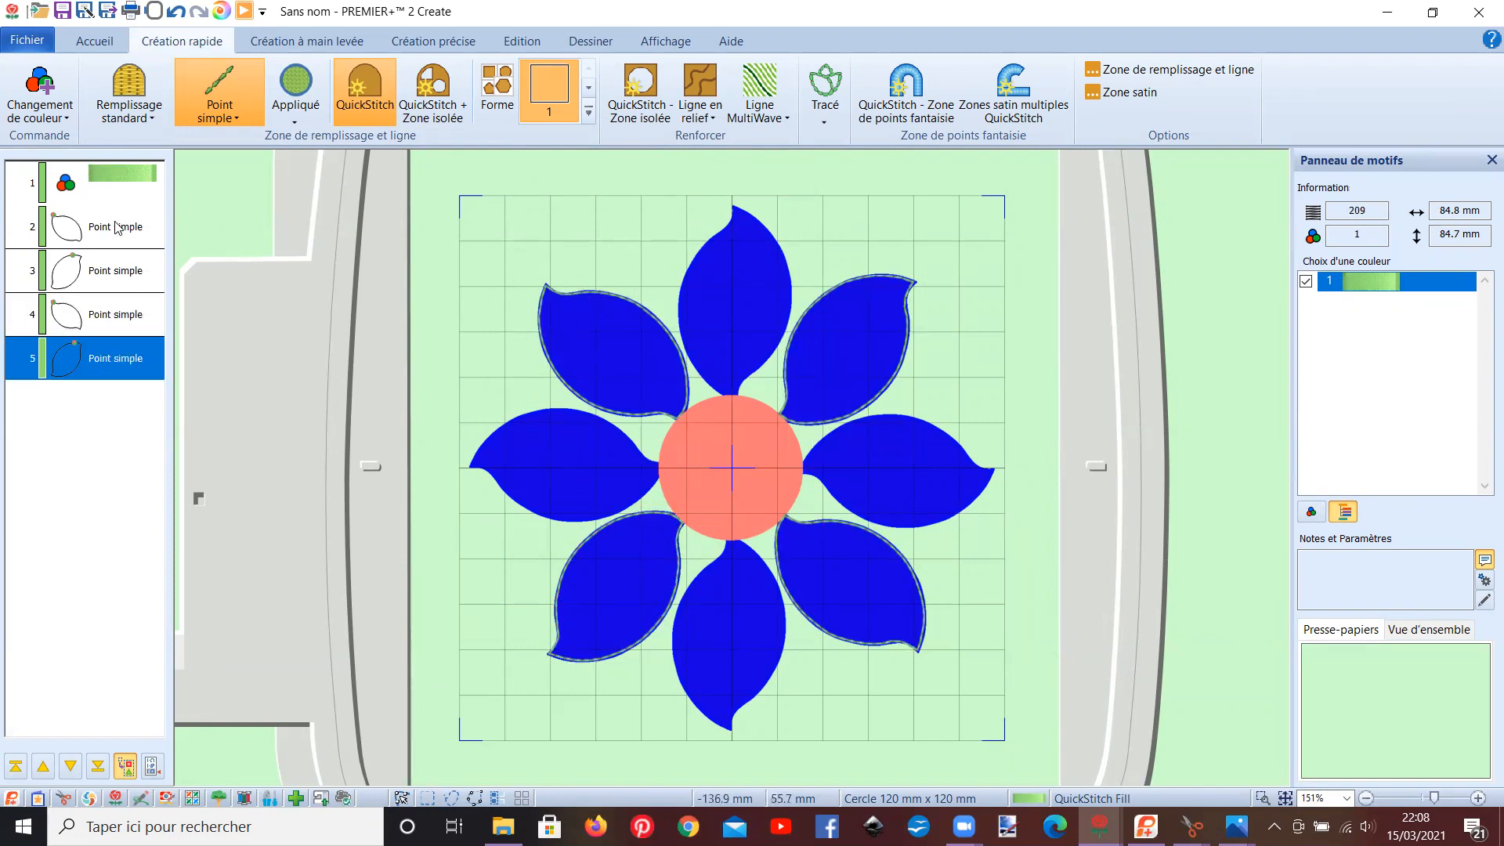
# - Select the four Point simple petal outlines, copy them and paste the copies in the same place
pyautogui.click(102, 47)
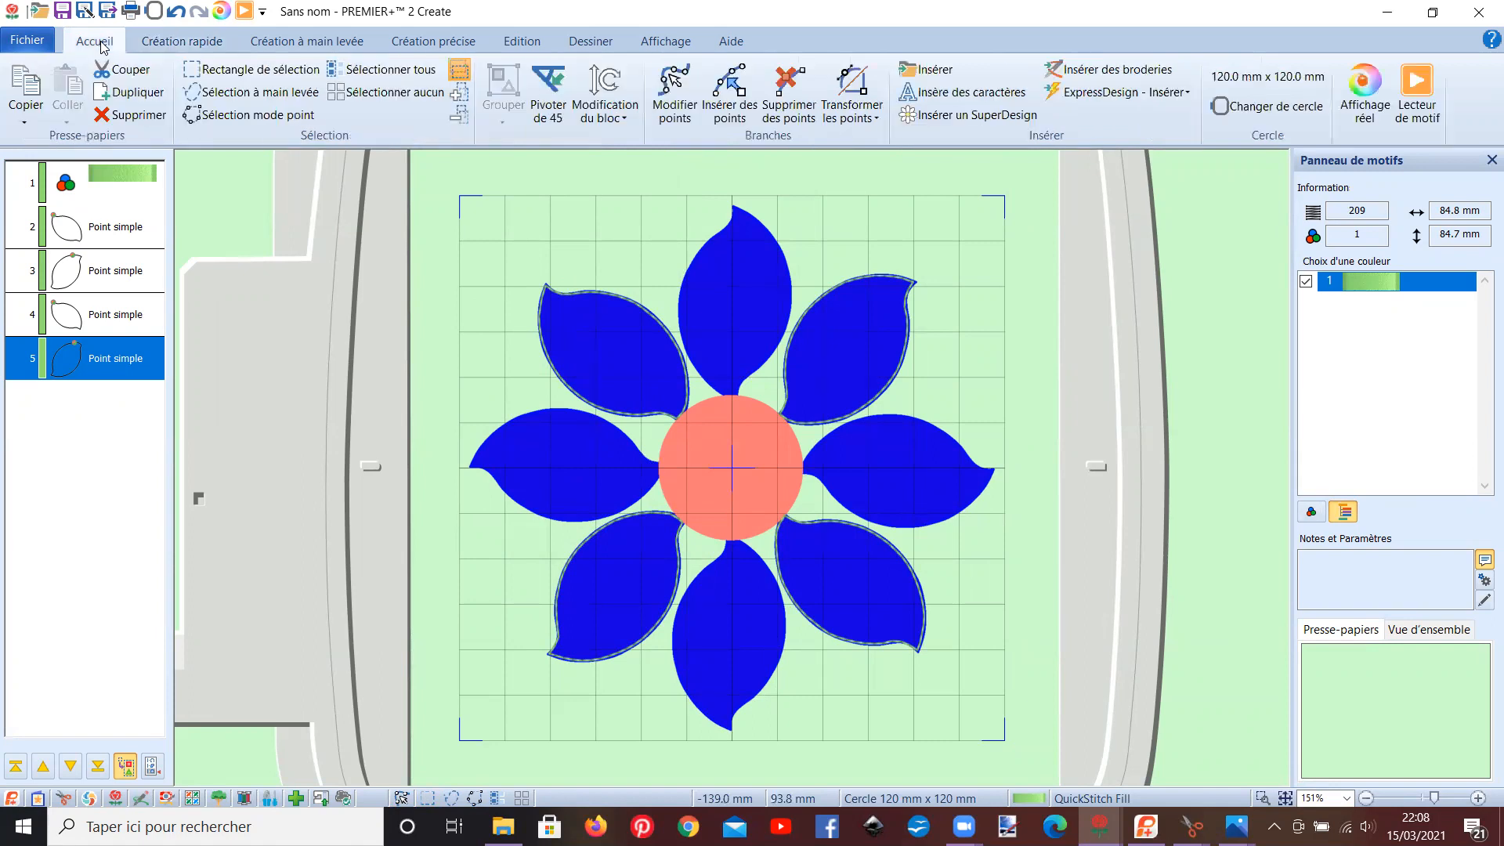
pyautogui.keyDown('ctrl'); pyautogui.click(125, 227); pyautogui.keyUp('ctrl')
pyautogui.keyDown('ctrl'); pyautogui.click(123, 270); pyautogui.keyUp('ctrl')
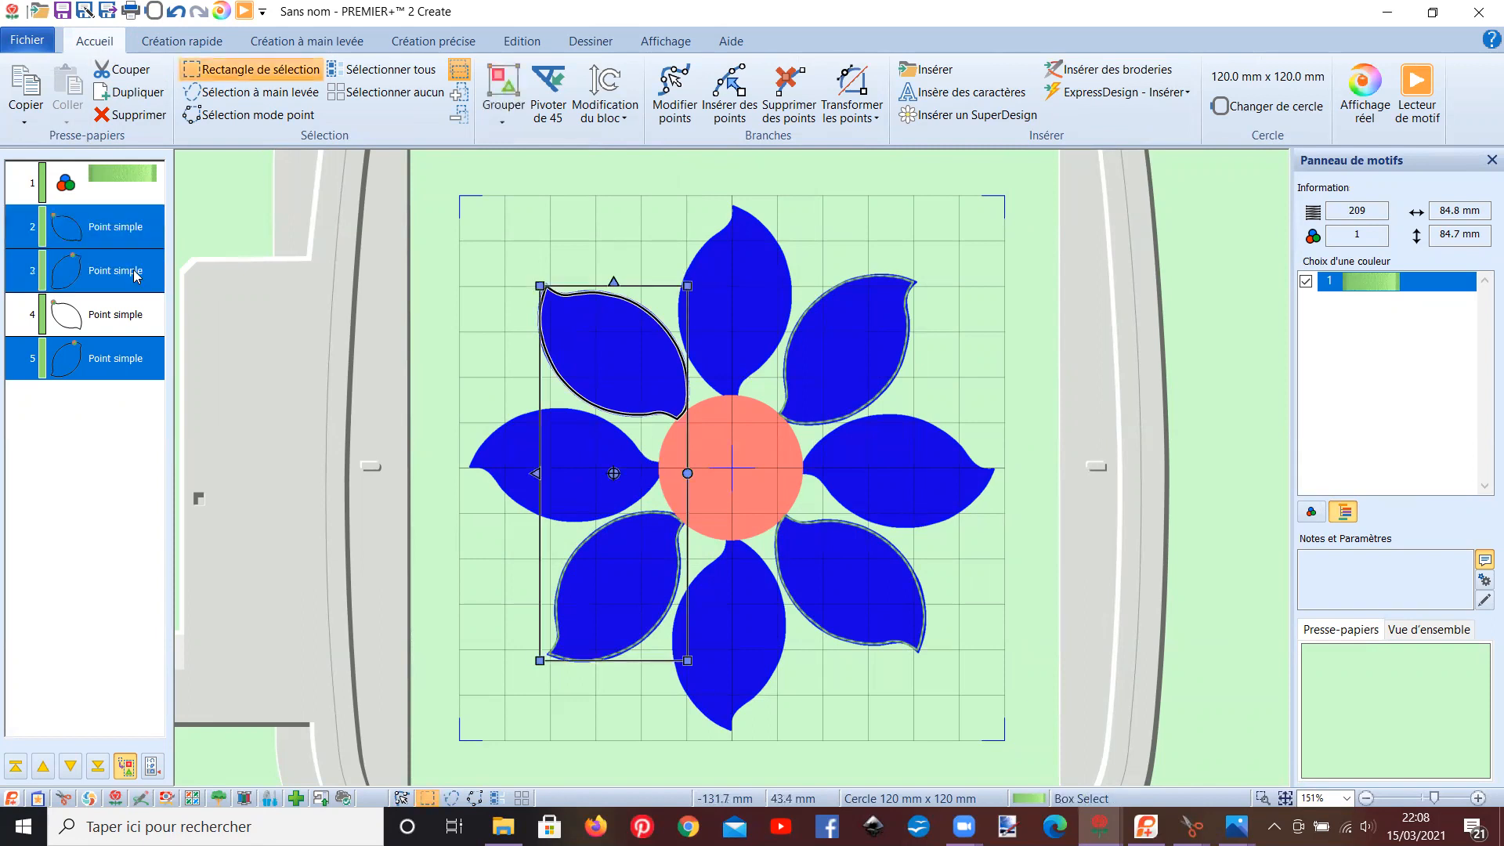
pyautogui.keyDown('ctrl'); pyautogui.click(121, 321); pyautogui.keyUp('ctrl')
pyautogui.click(47, 86)
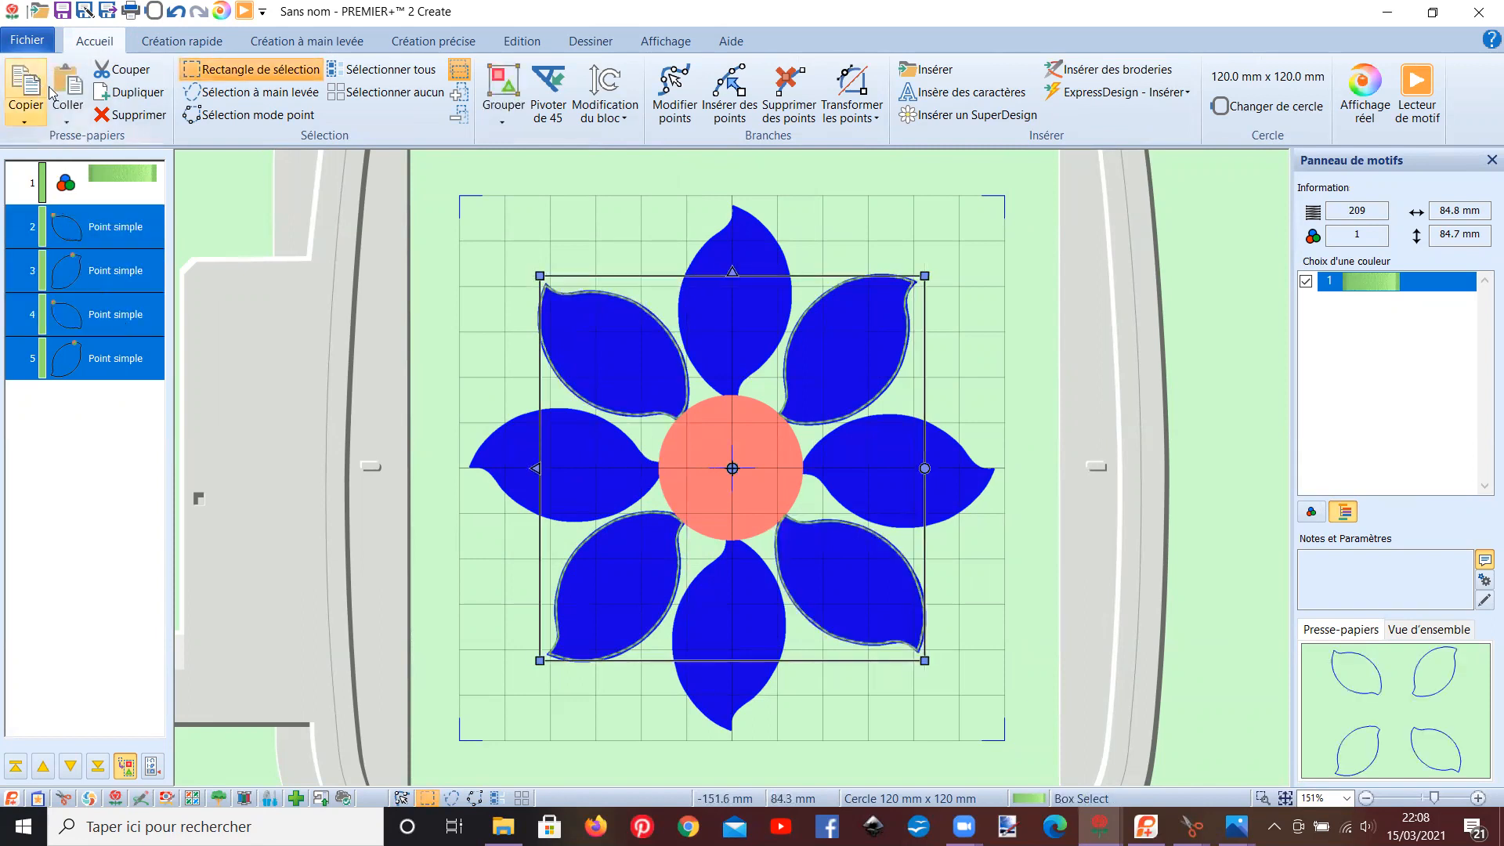
pyautogui.click(78, 116)
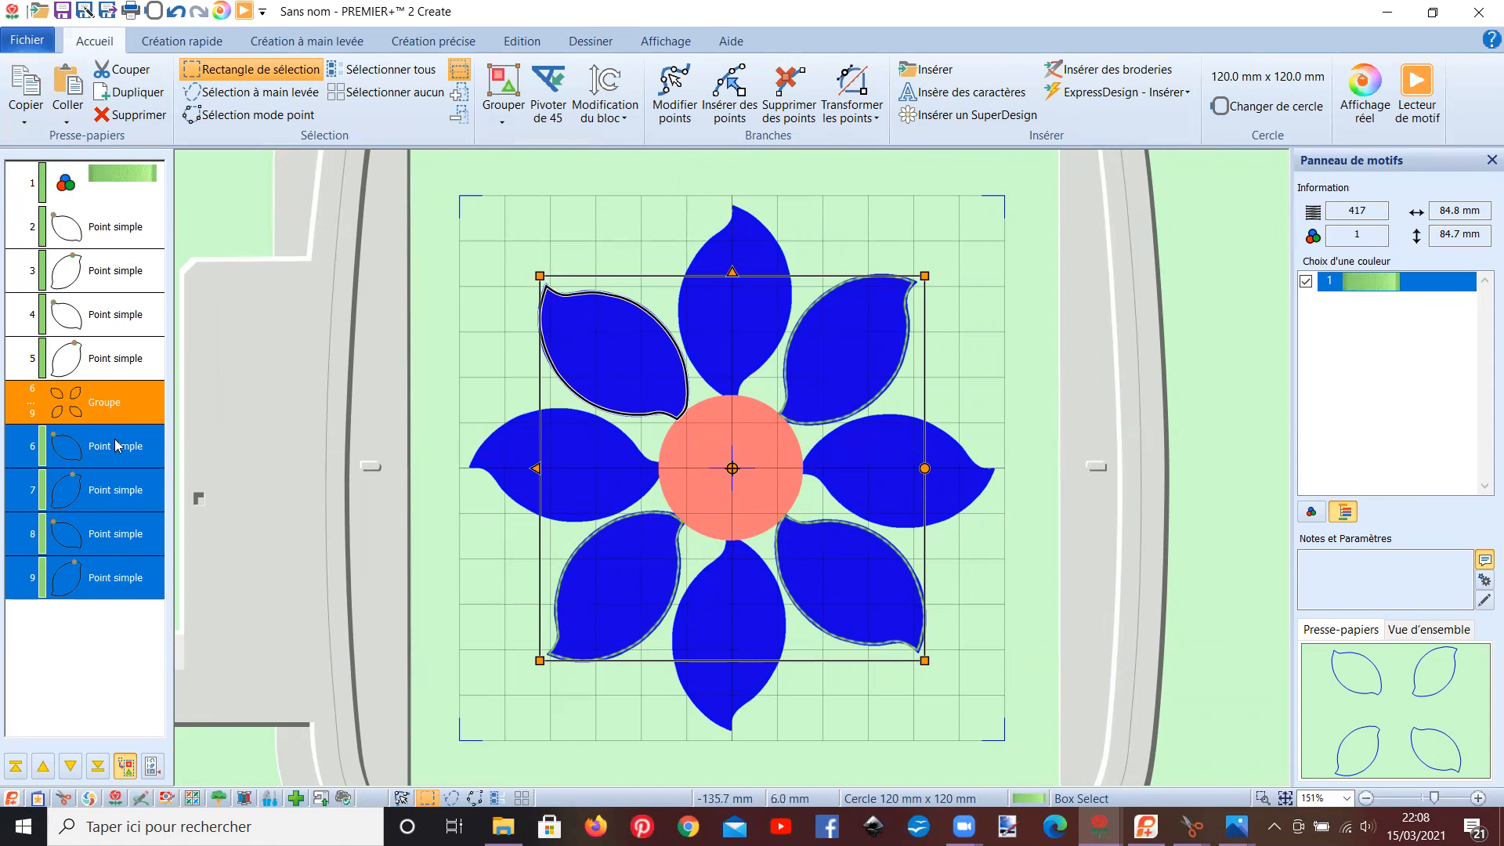
# - Change the line type of the pasted group of outlines to Double Zigzag in its properties
pyautogui.rightClick(110, 414)
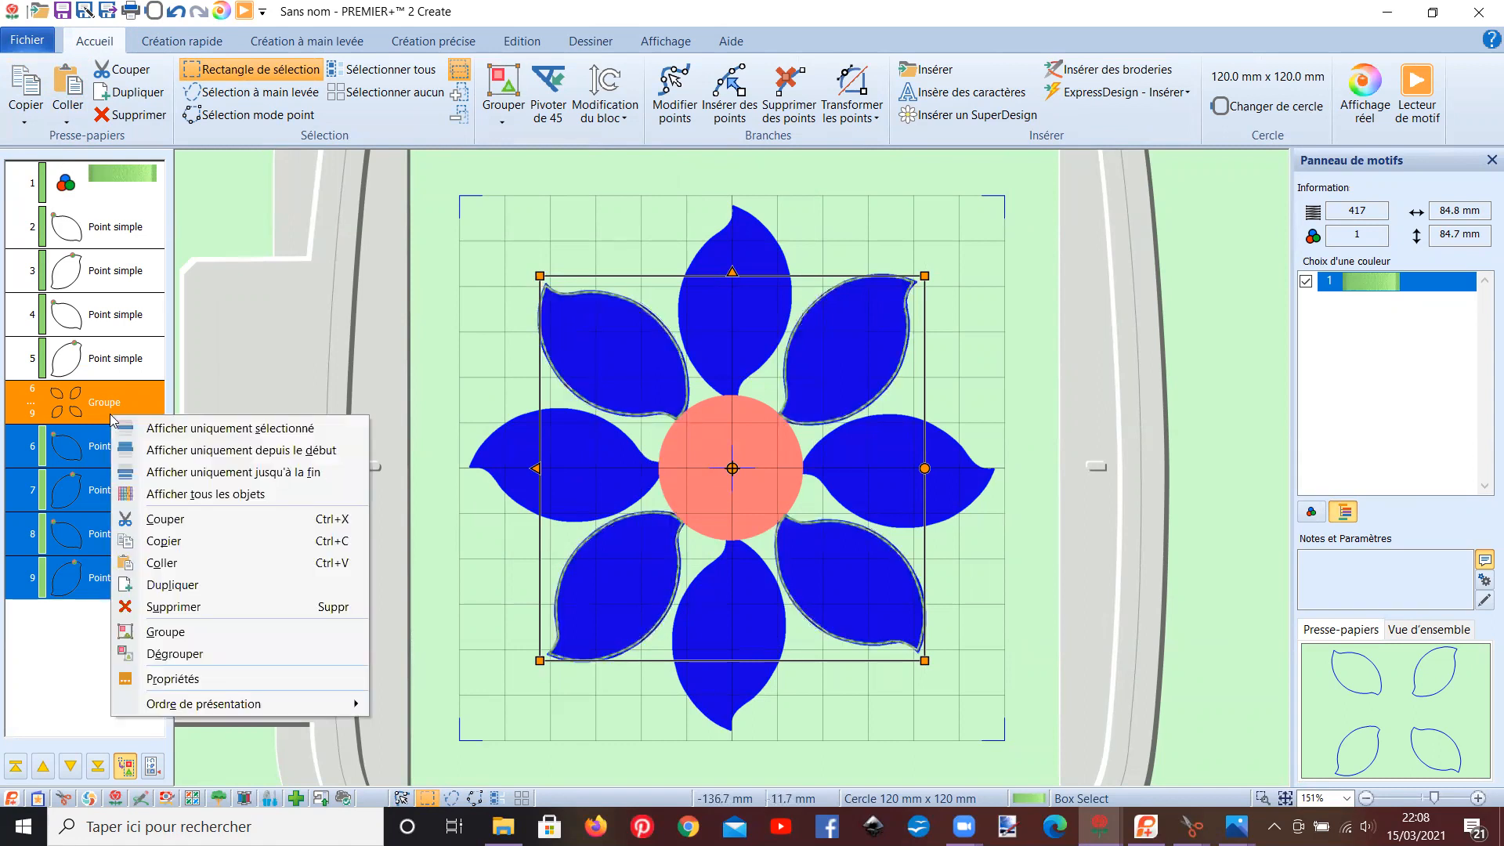
pyautogui.click(185, 678)
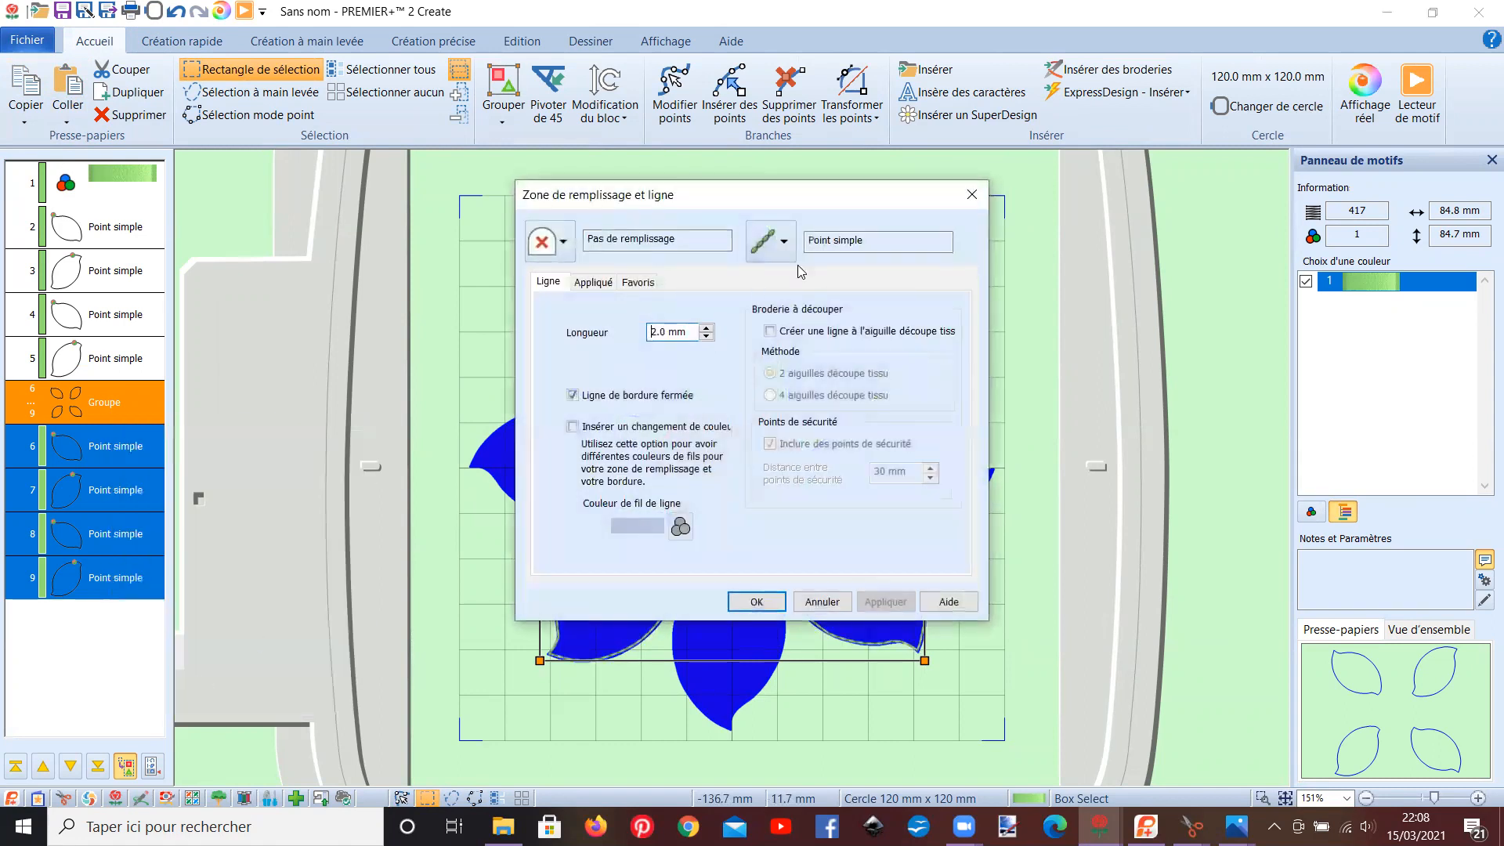
pyautogui.click(783, 243)
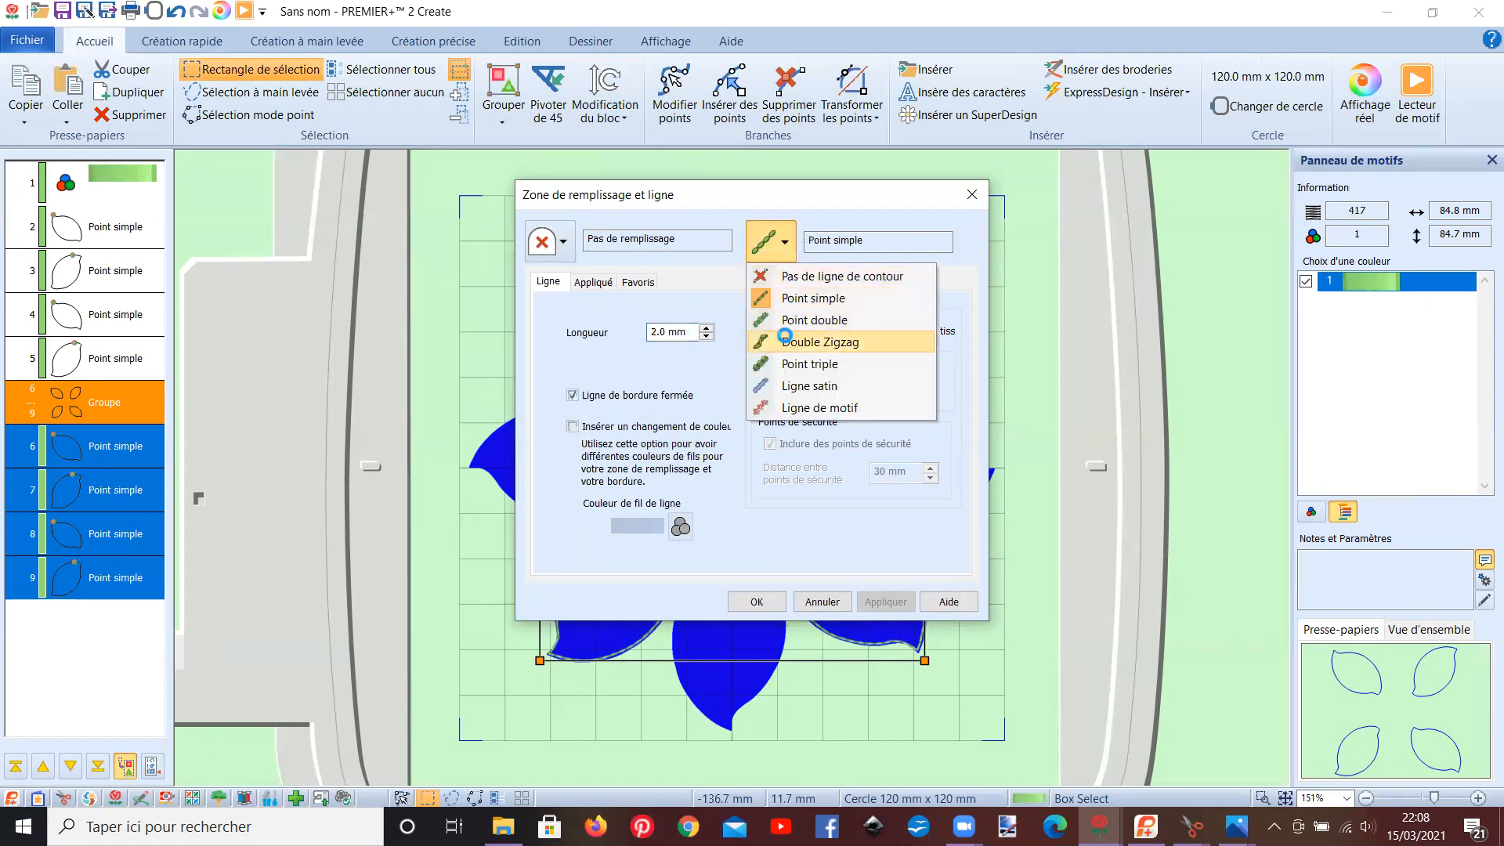
pyautogui.click(787, 342)
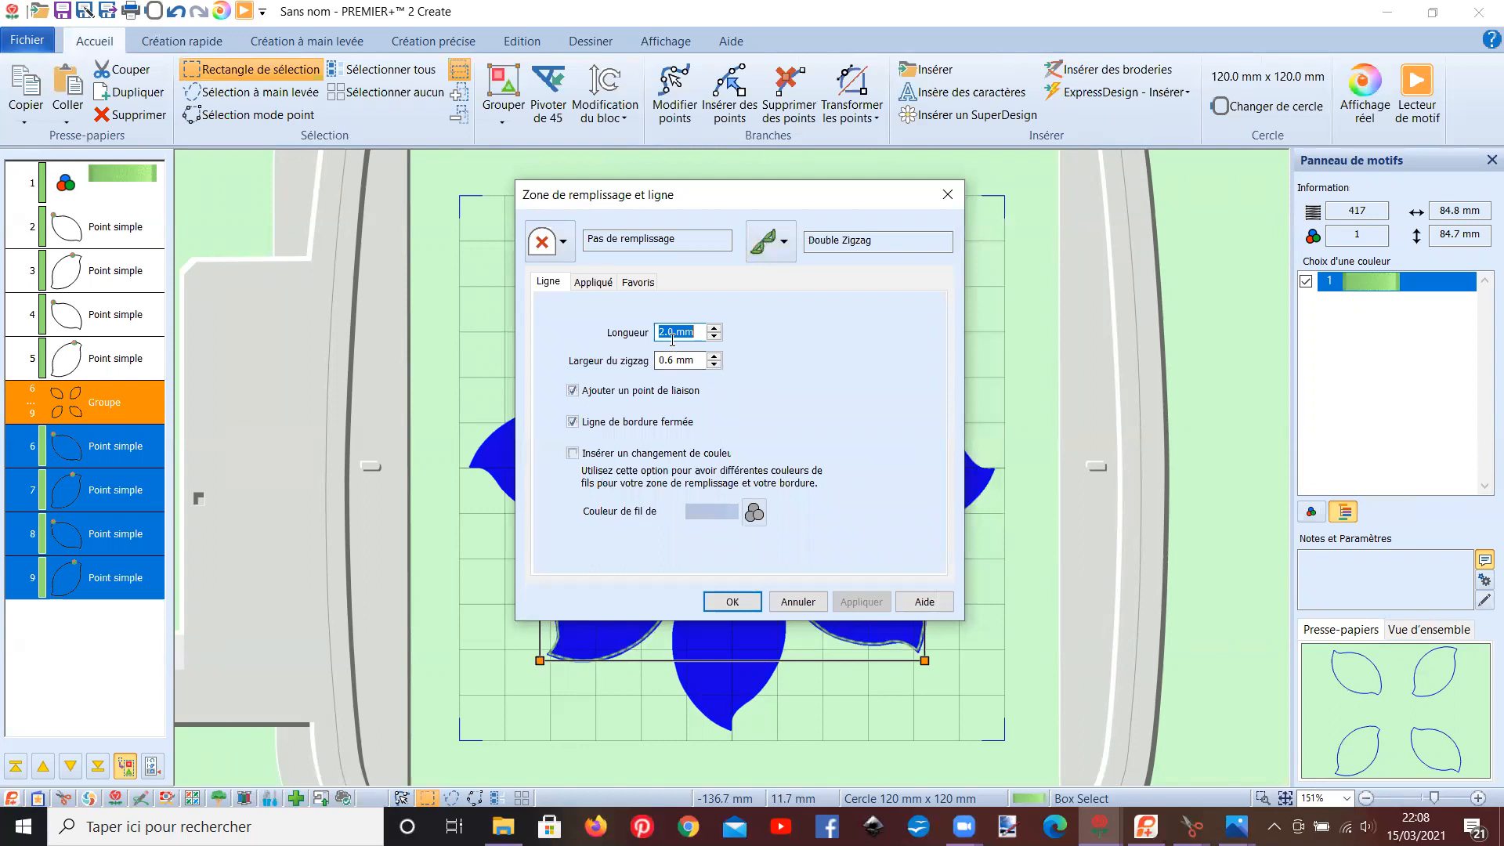
# - Set the double zigzag length to 1.0 mm and its width to 0.9 mm, and preview the stitching in the design player
pyautogui.moveTo(675, 334); pyautogui.dragTo(662, 334)
pyautogui.write('1')
pyautogui.moveTo(672, 362); pyautogui.dragTo(656, 361)
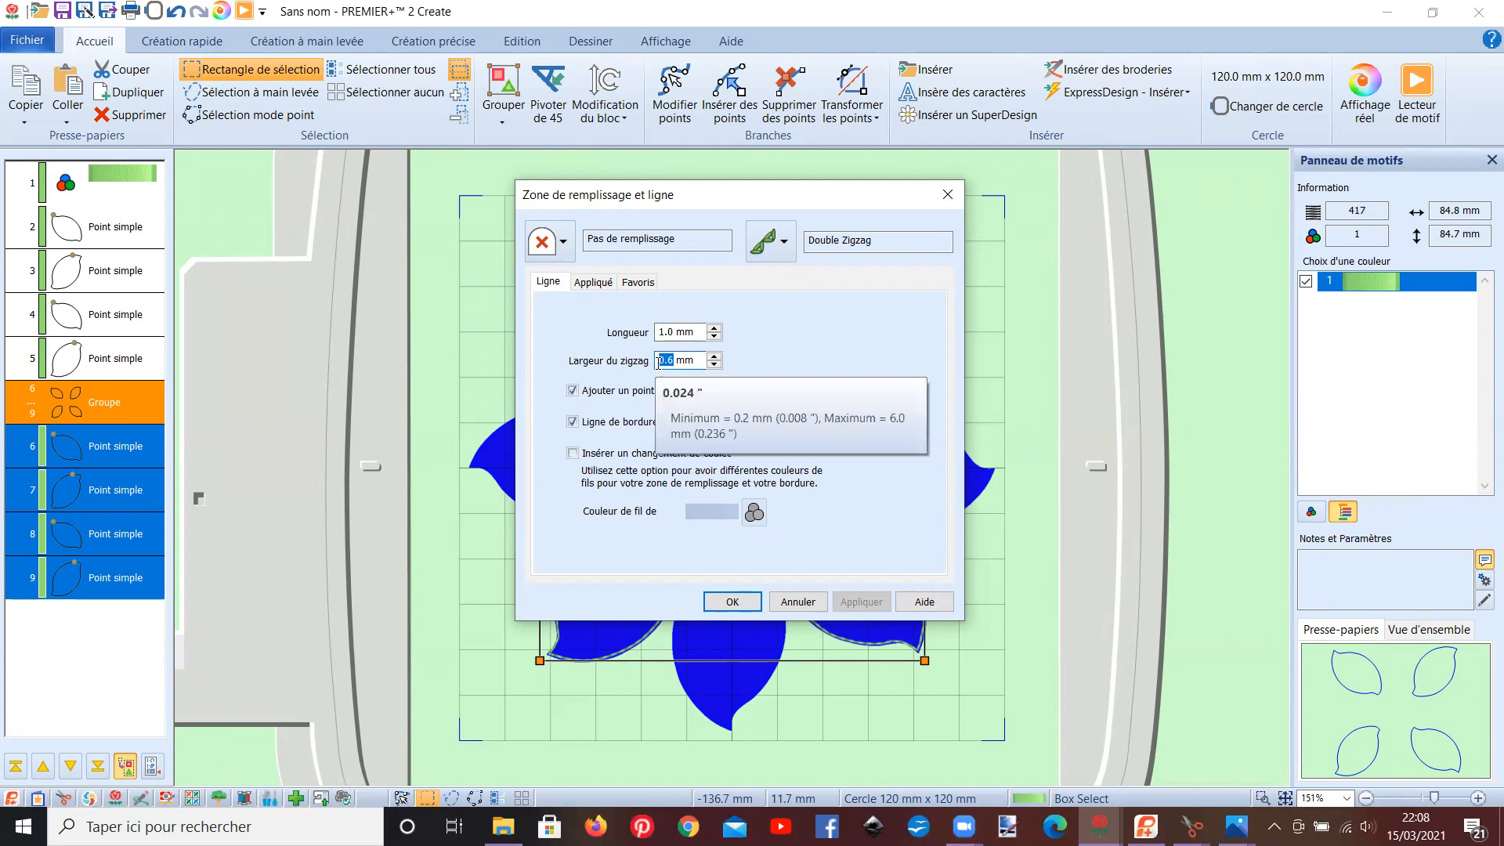
pyautogui.write('09')
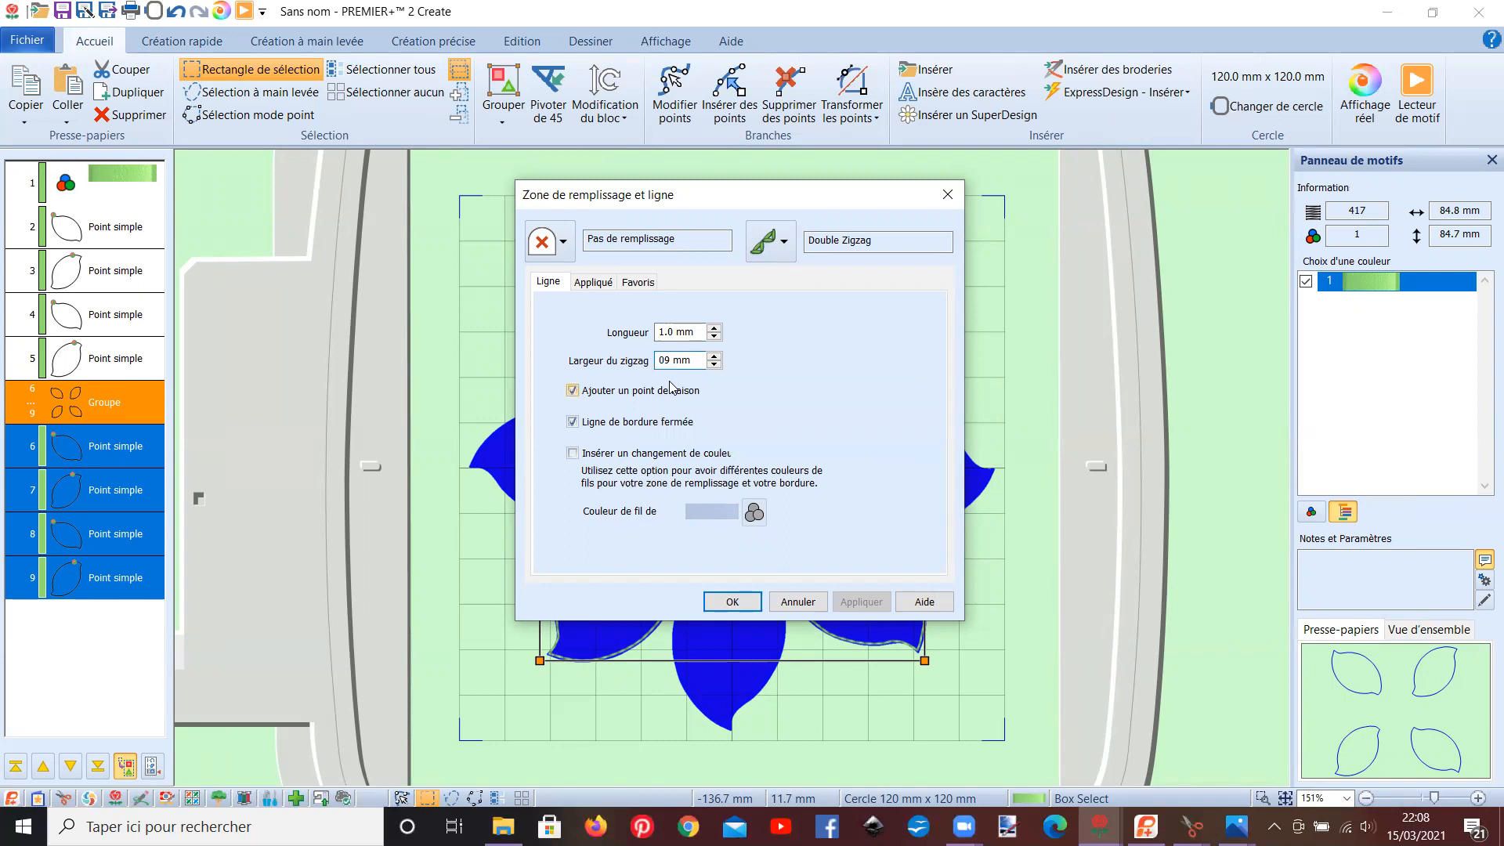
pyautogui.press('BackSpace')
pyautogui.click(732, 601)
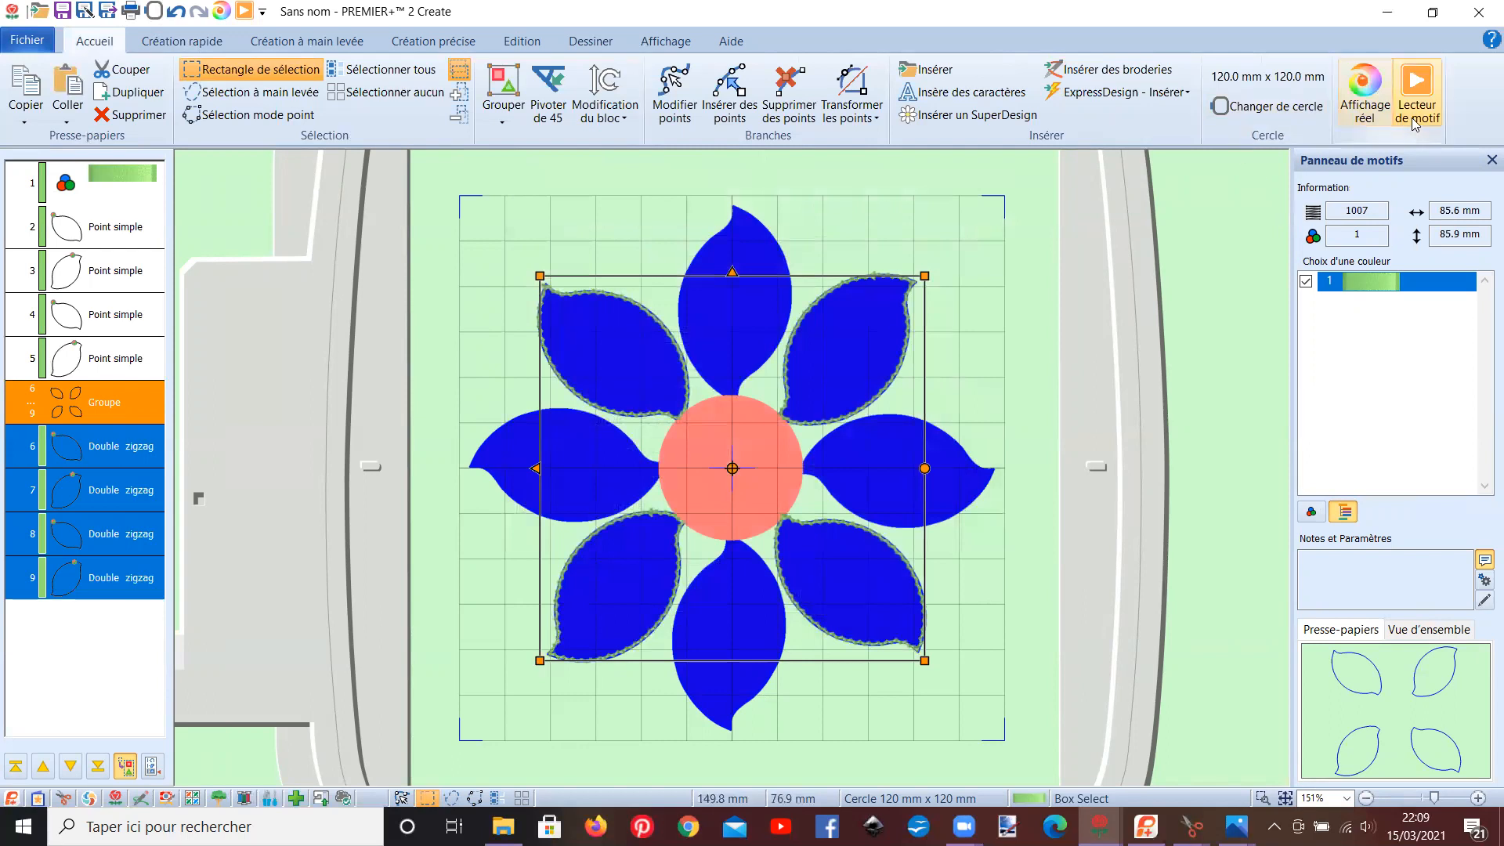
pyautogui.click(1417, 93)
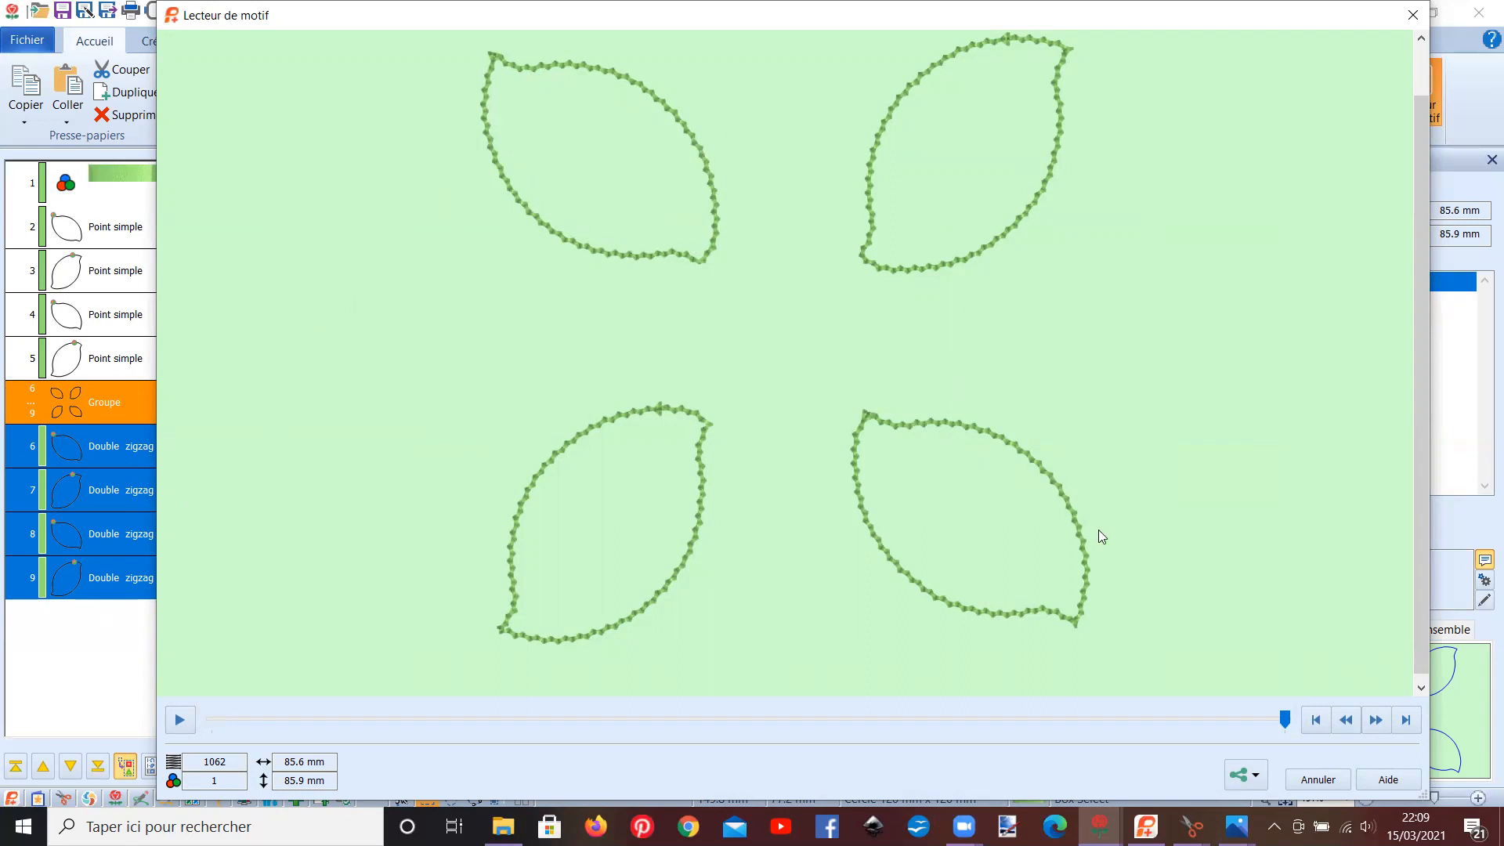
pyautogui.click(1413, 16)
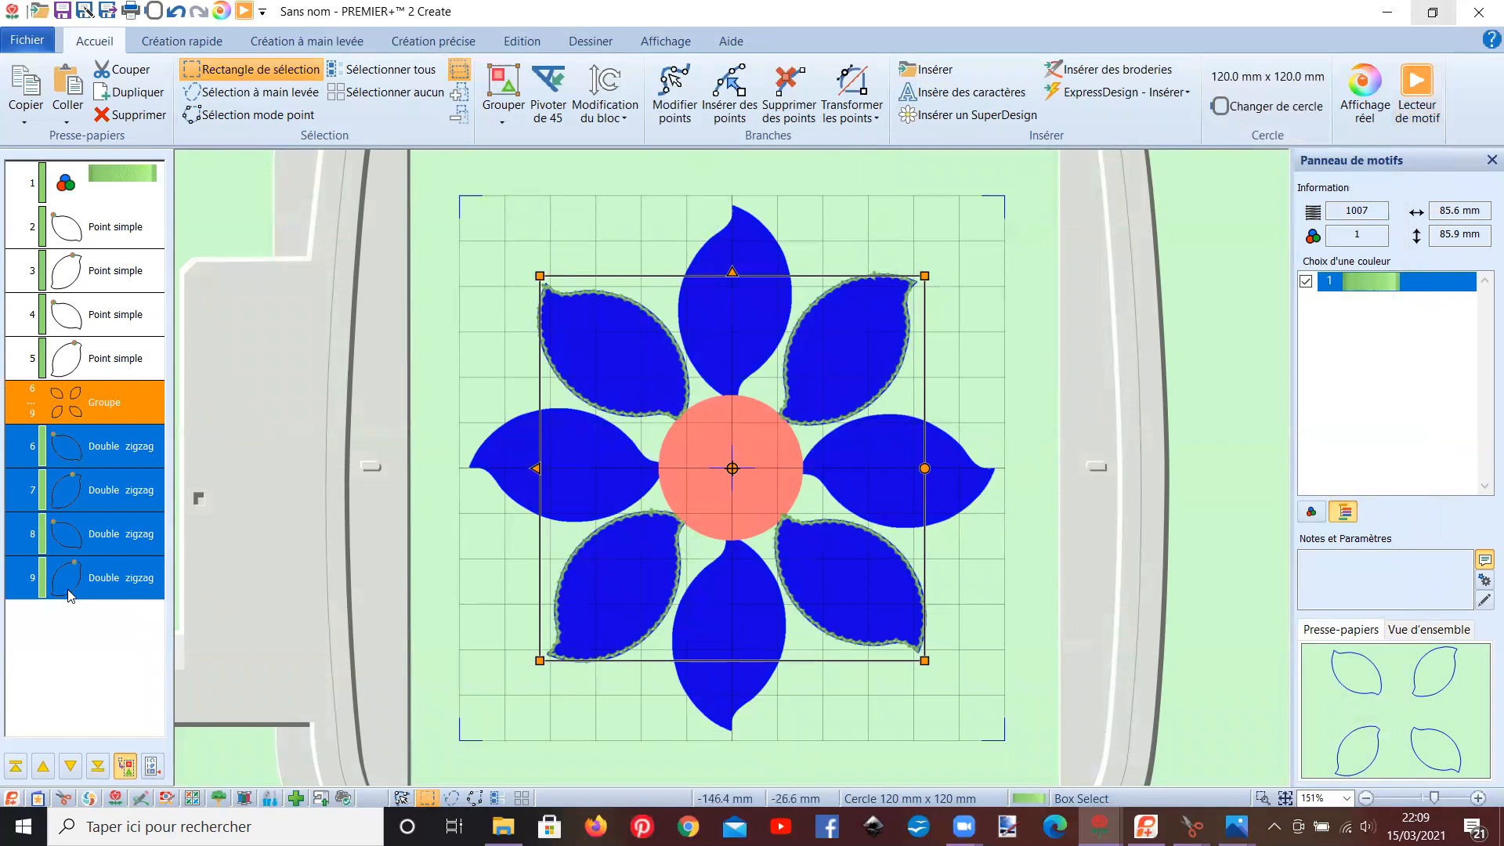
# - Insert a colour change to Floral Pink 2415, Robison-Anton Rayon 40, after the last double zigzag petal outline
pyautogui.click(92, 581)
pyautogui.rightClick(93, 580)
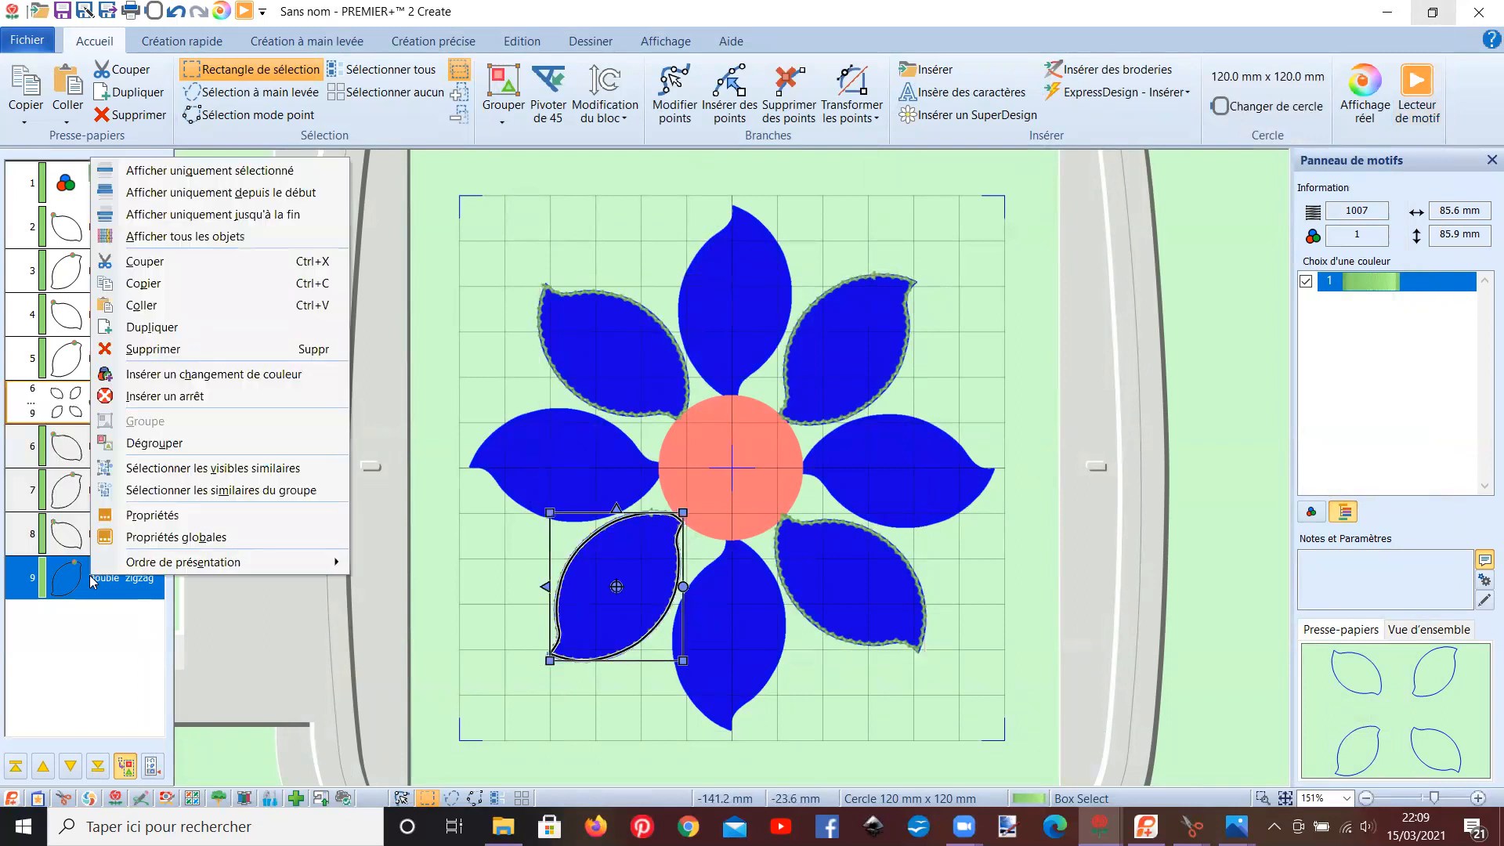
pyautogui.click(145, 378)
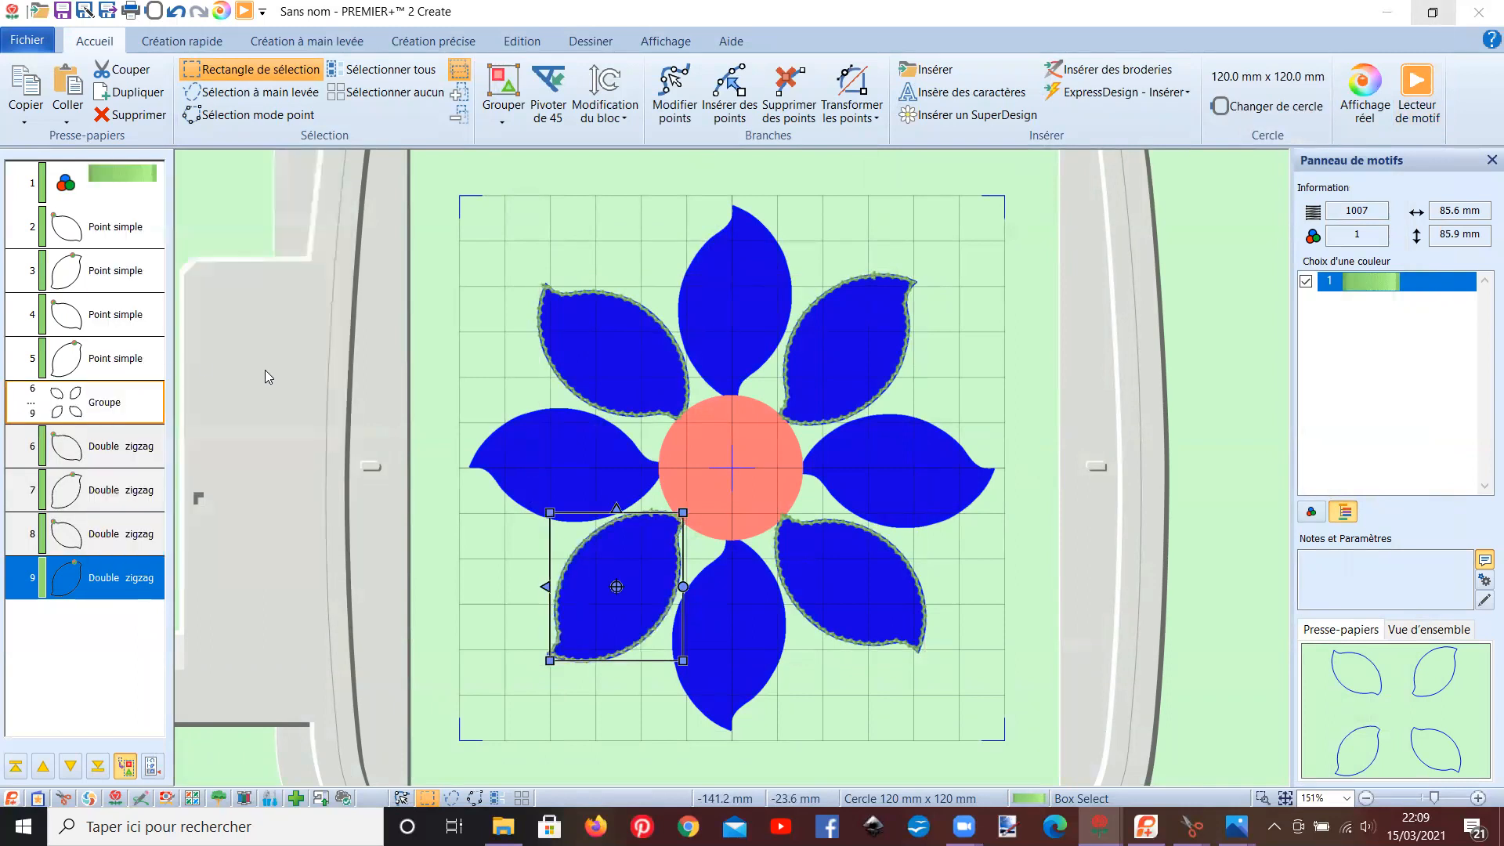
pyautogui.click(547, 367)
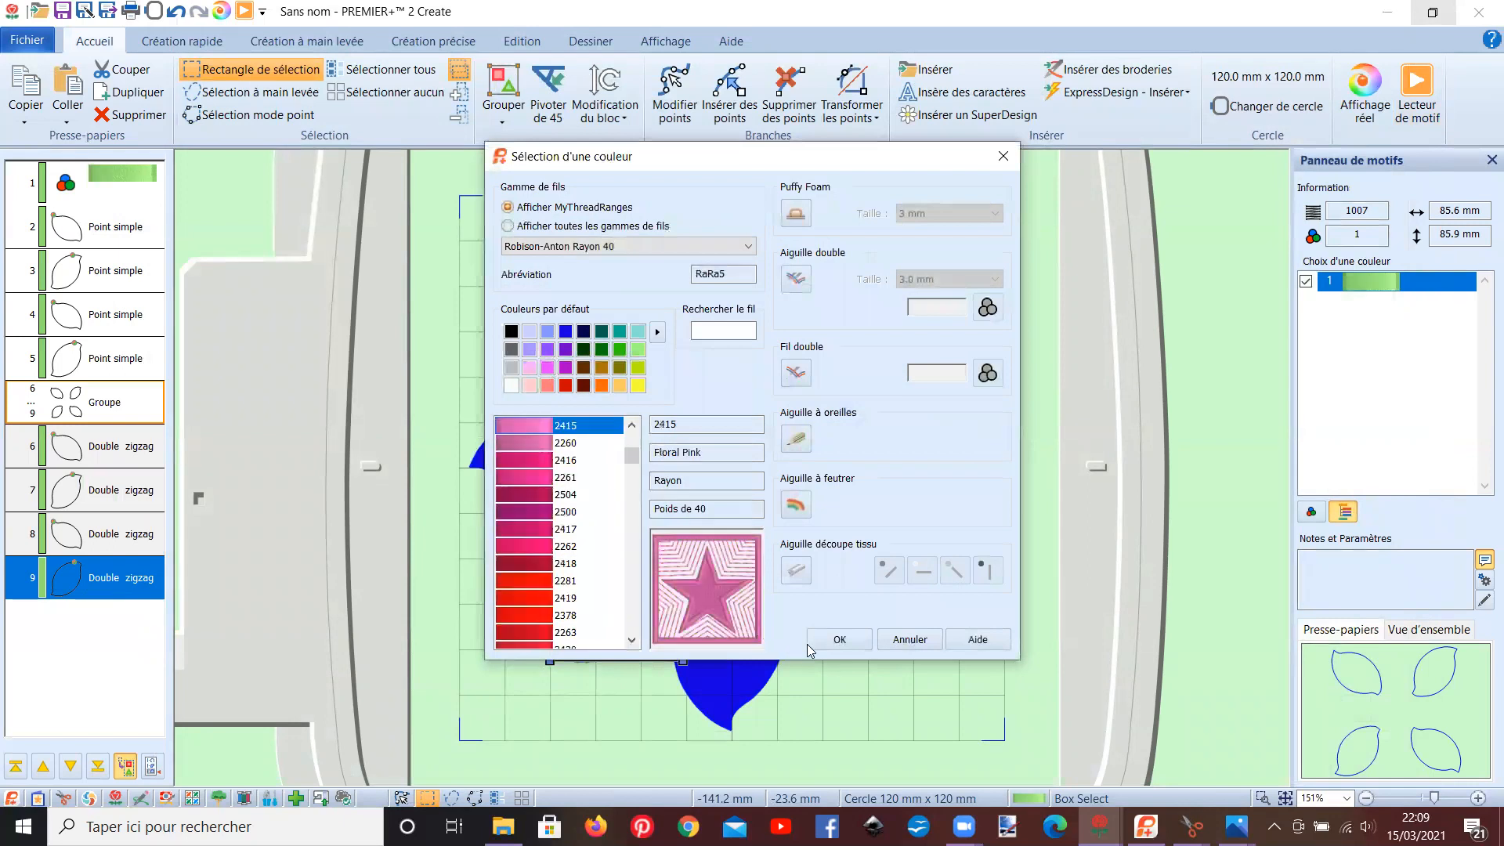
pyautogui.click(839, 644)
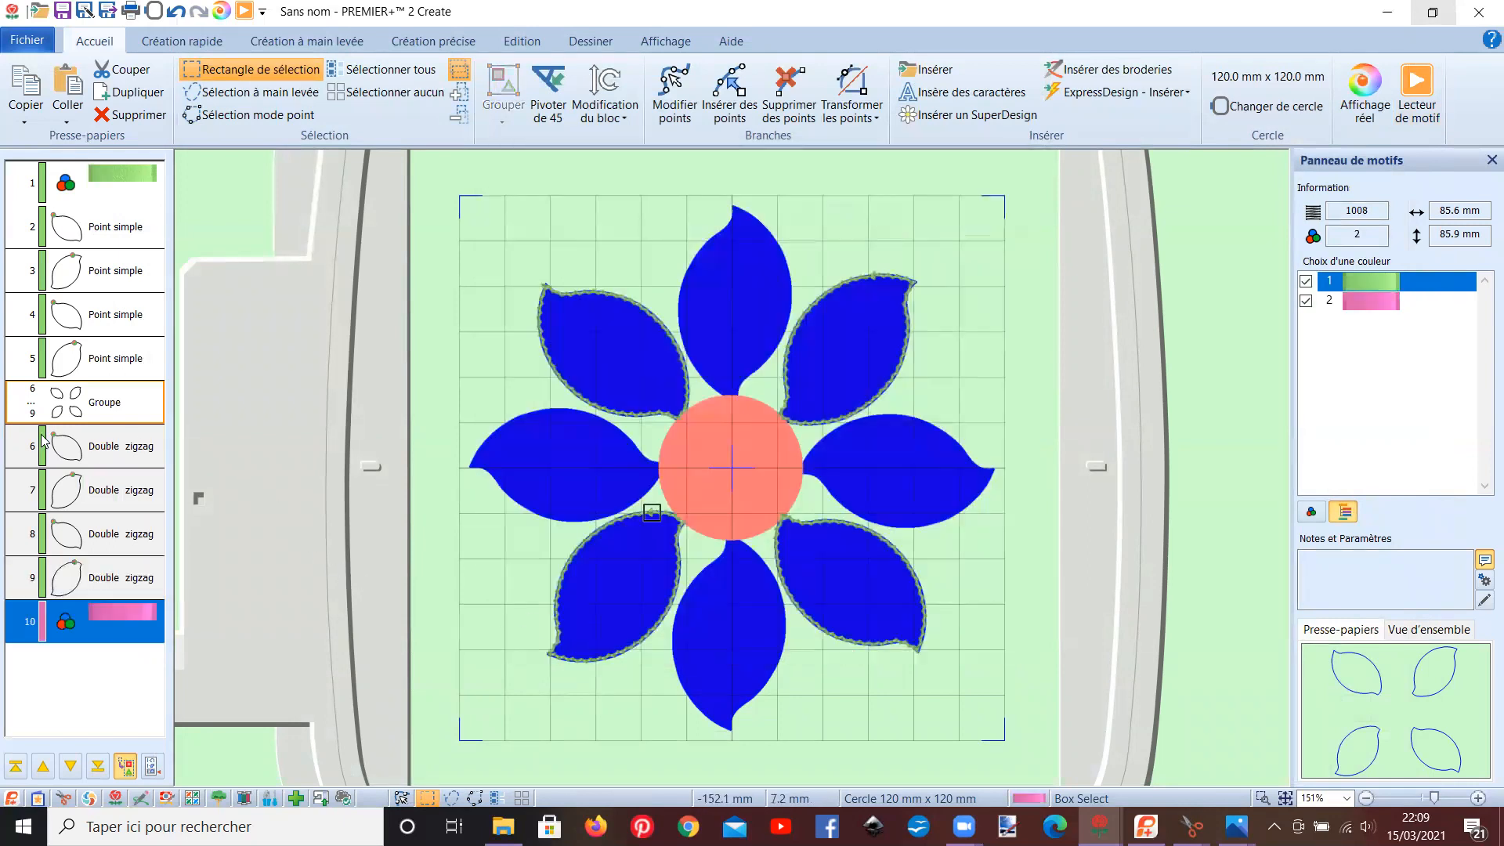
# - Select the four green Point simple petal outlines, copy them and paste the copies in place after the pink colour change
pyautogui.click(110, 233)
pyautogui.keyDown('ctrl'); pyautogui.click(113, 266); pyautogui.keyUp('ctrl')
pyautogui.keyDown('ctrl'); pyautogui.click(126, 310); pyautogui.keyUp('ctrl')
pyautogui.keyDown('ctrl'); pyautogui.click(125, 345); pyautogui.keyUp('ctrl')
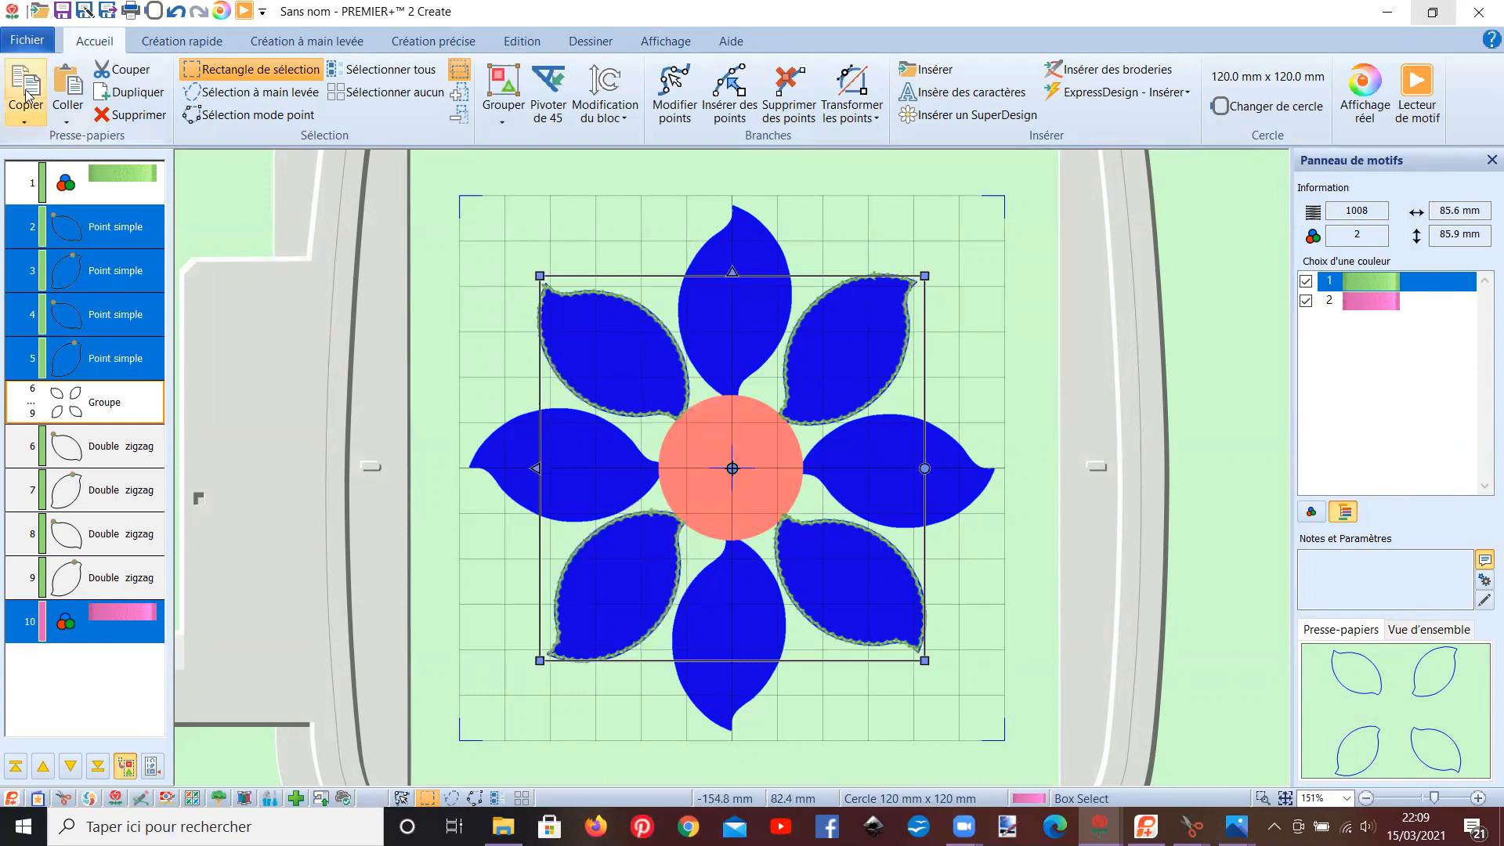
pyautogui.click(66, 98)
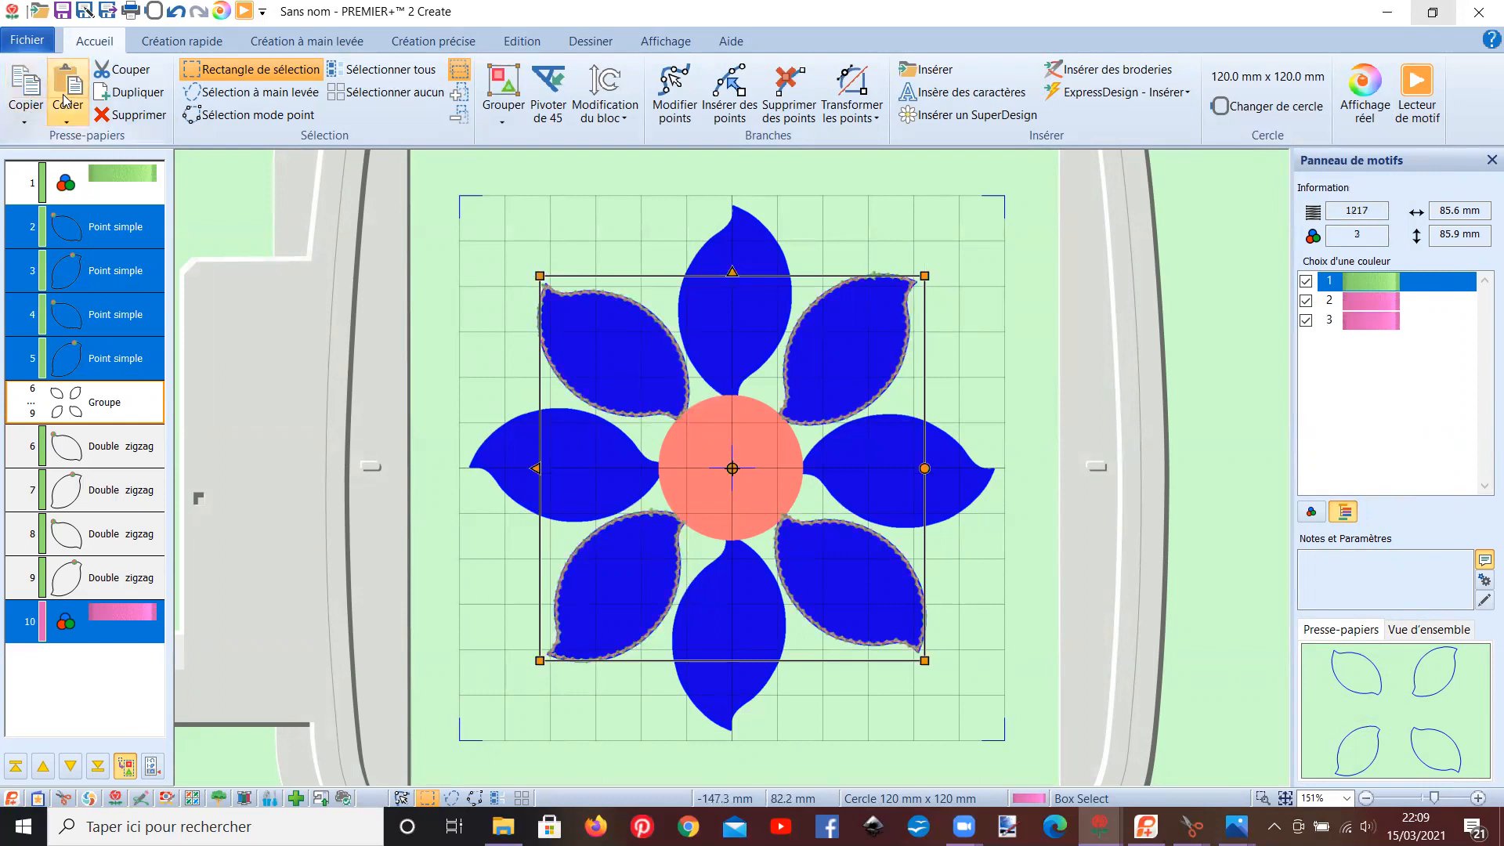
# - Delete the surplus pink colour change at the end of the newly pasted outline group
pyautogui.moveTo(152, 504); pyautogui.dragTo(168, 651)
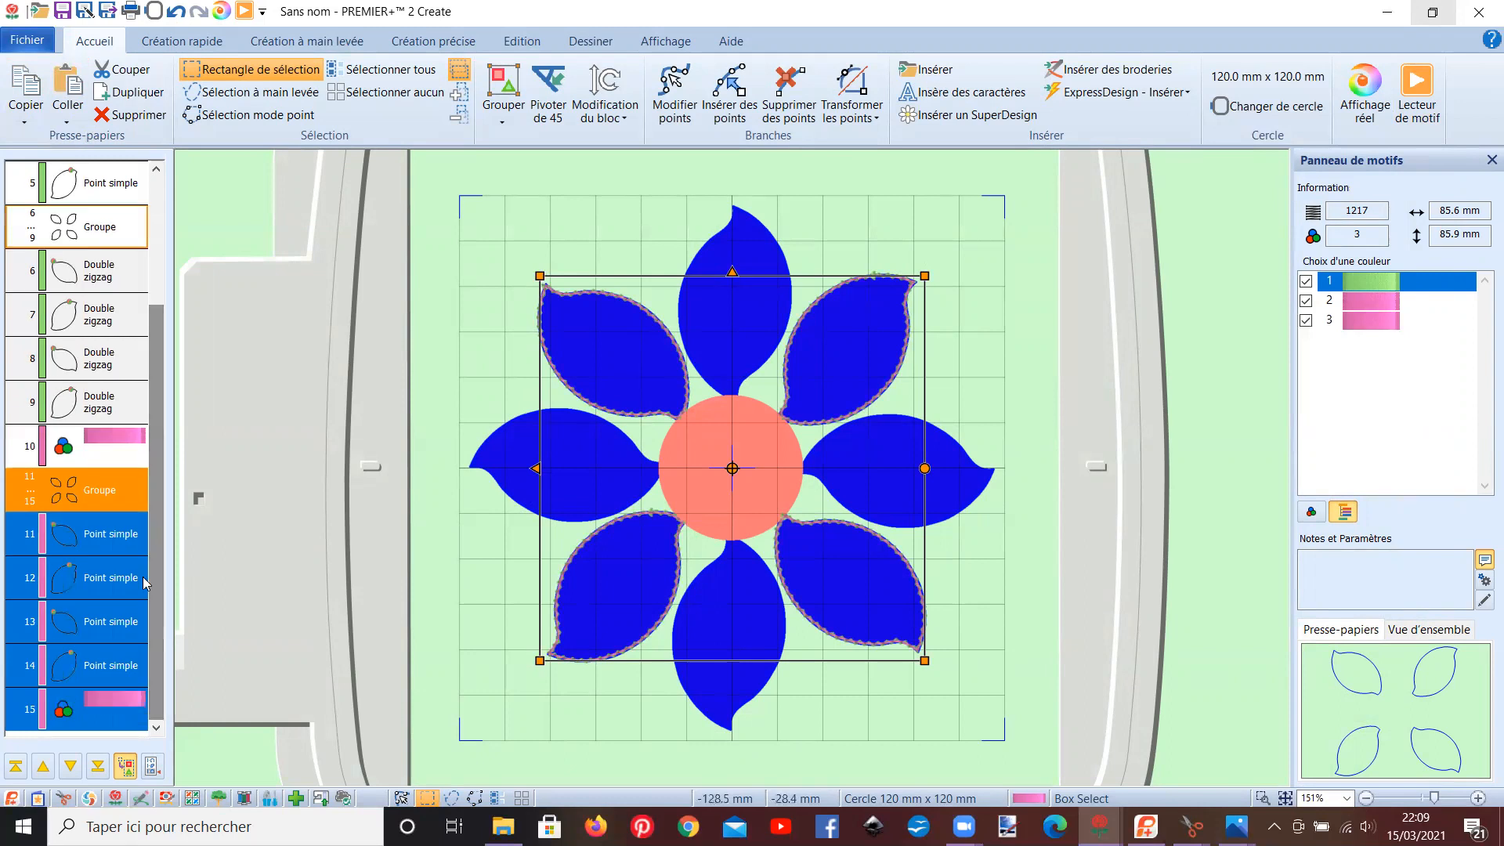
pyautogui.click(92, 701)
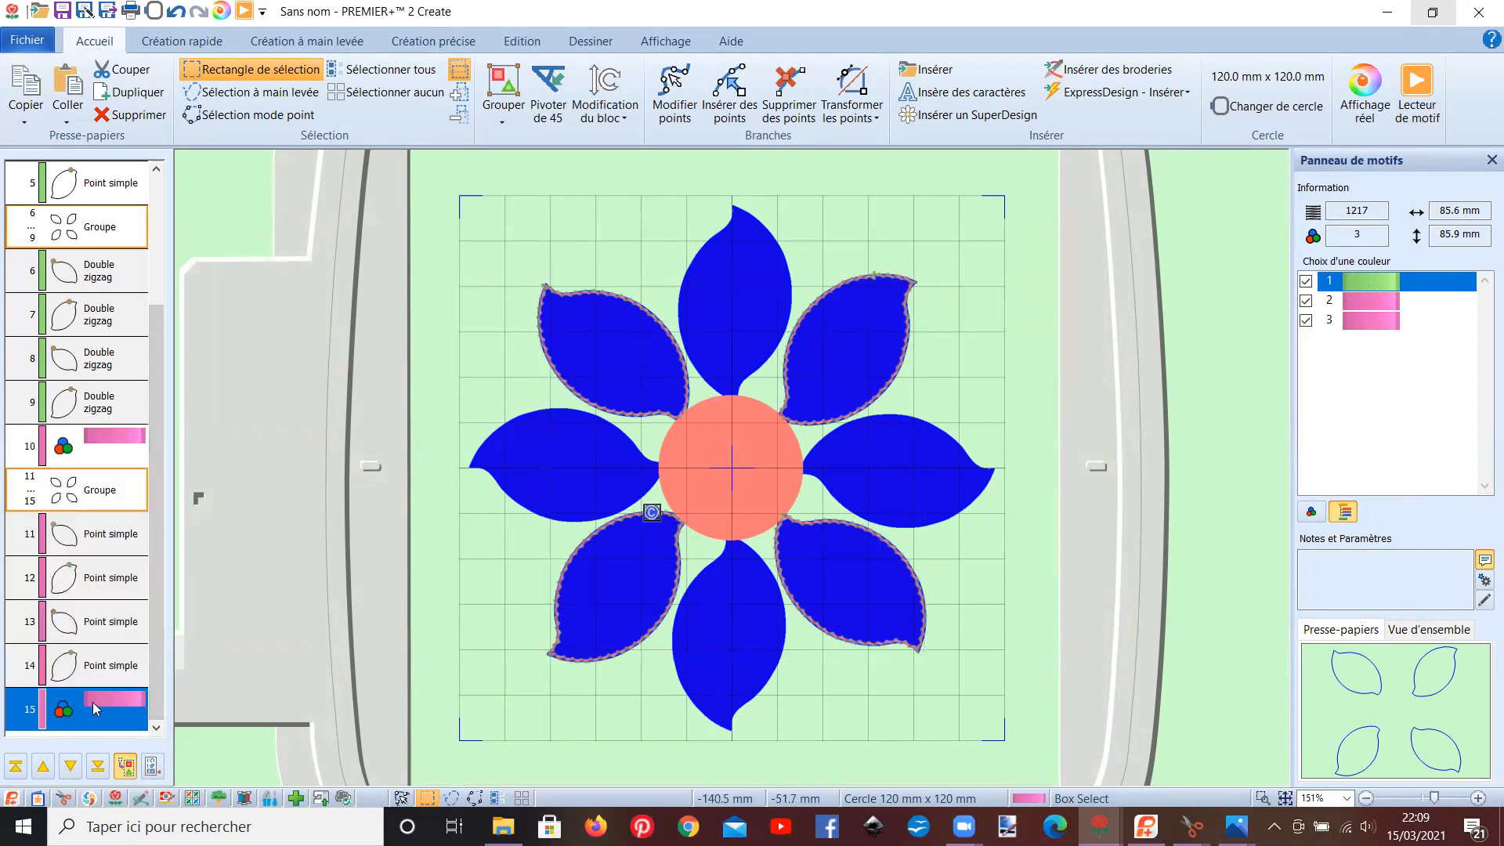
pyautogui.press('Delete')
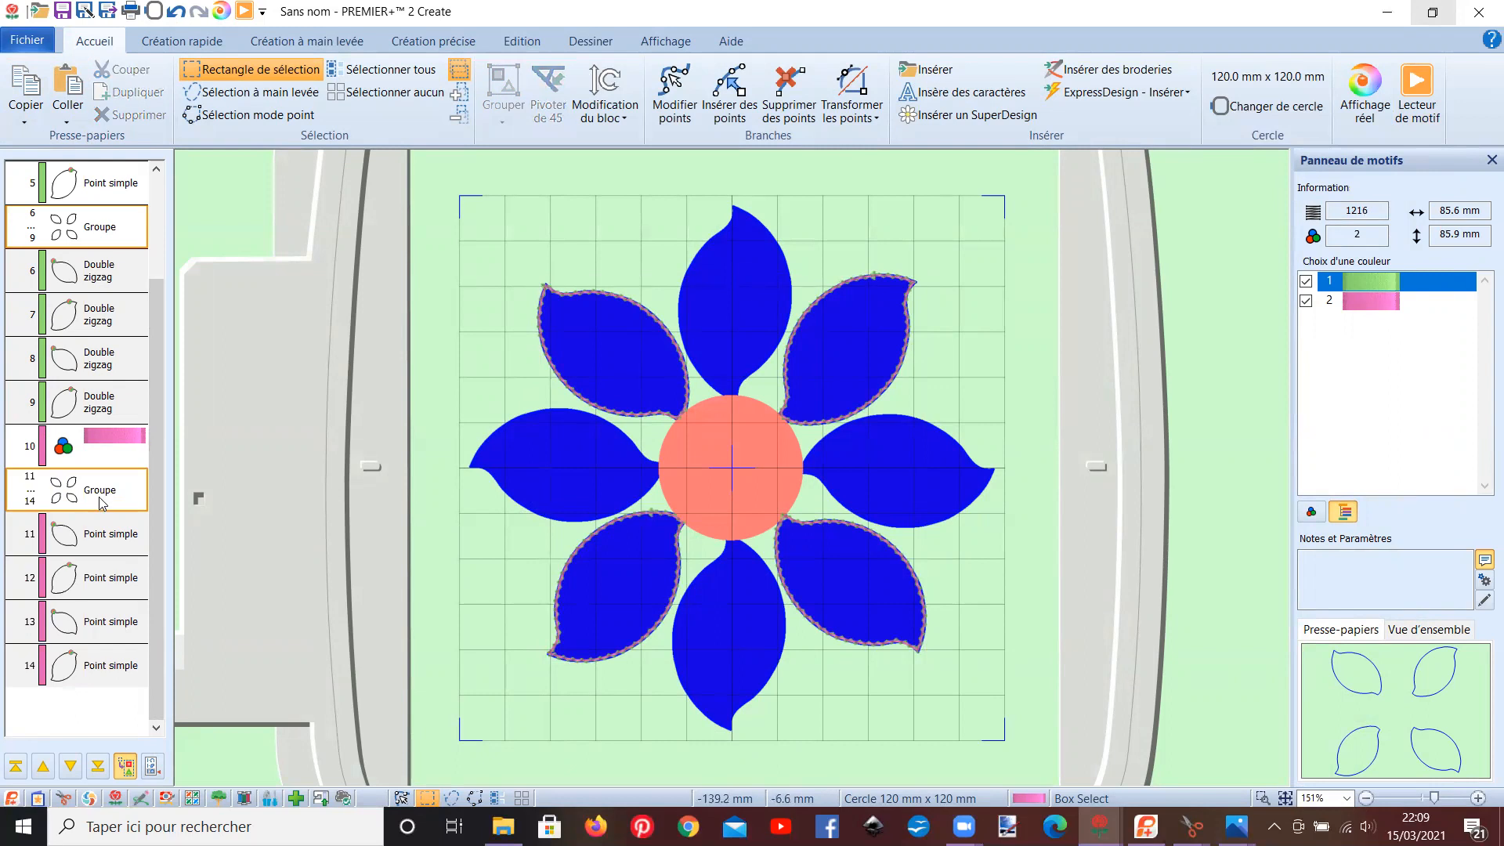
# - Check the line properties of the pasted pink outline group without changing them, and deselect the group
pyautogui.click(101, 502)
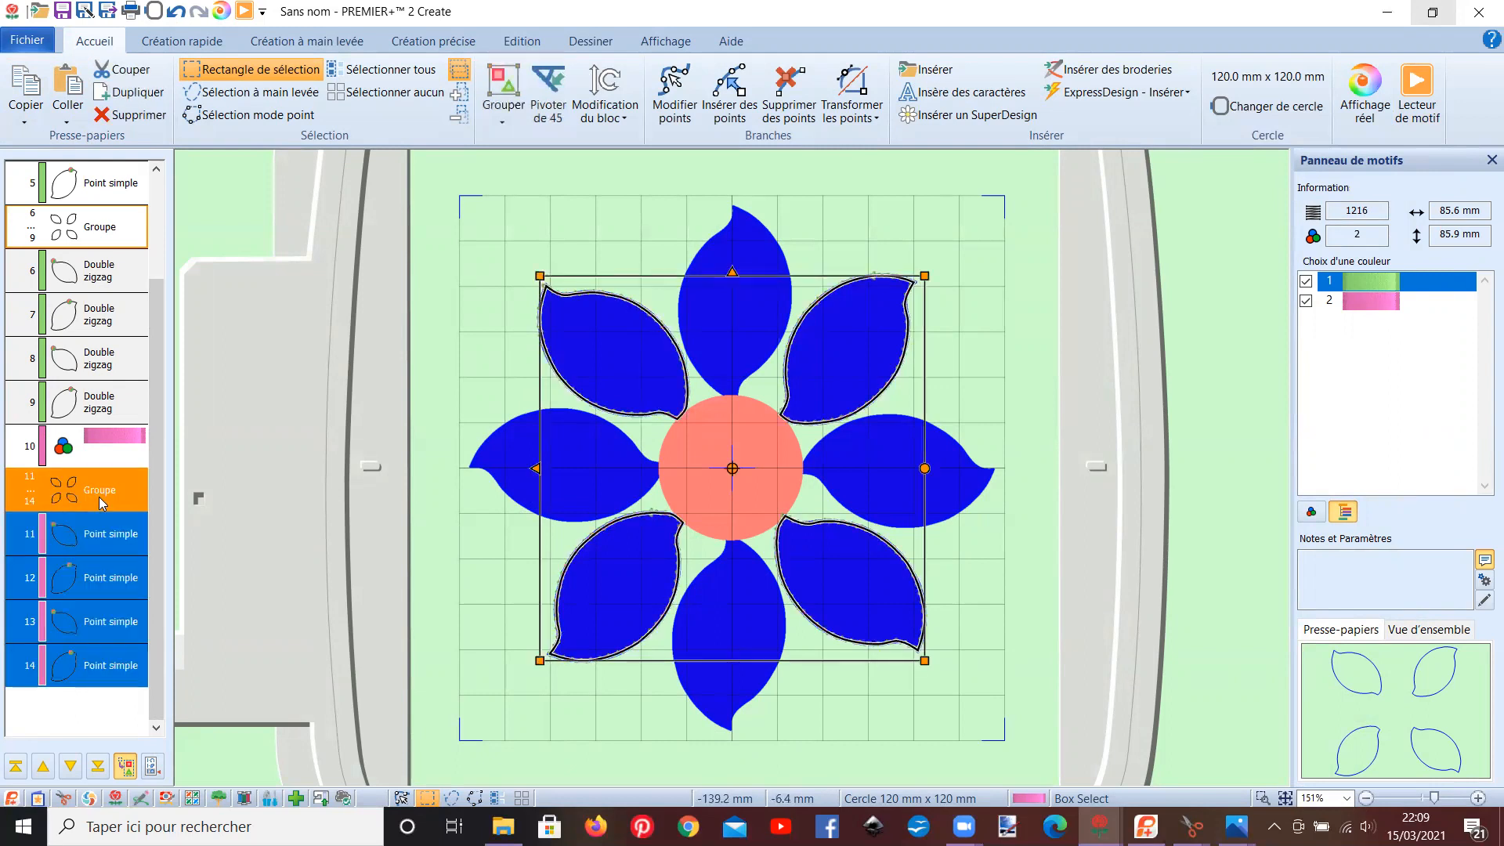
pyautogui.rightClick(99, 497)
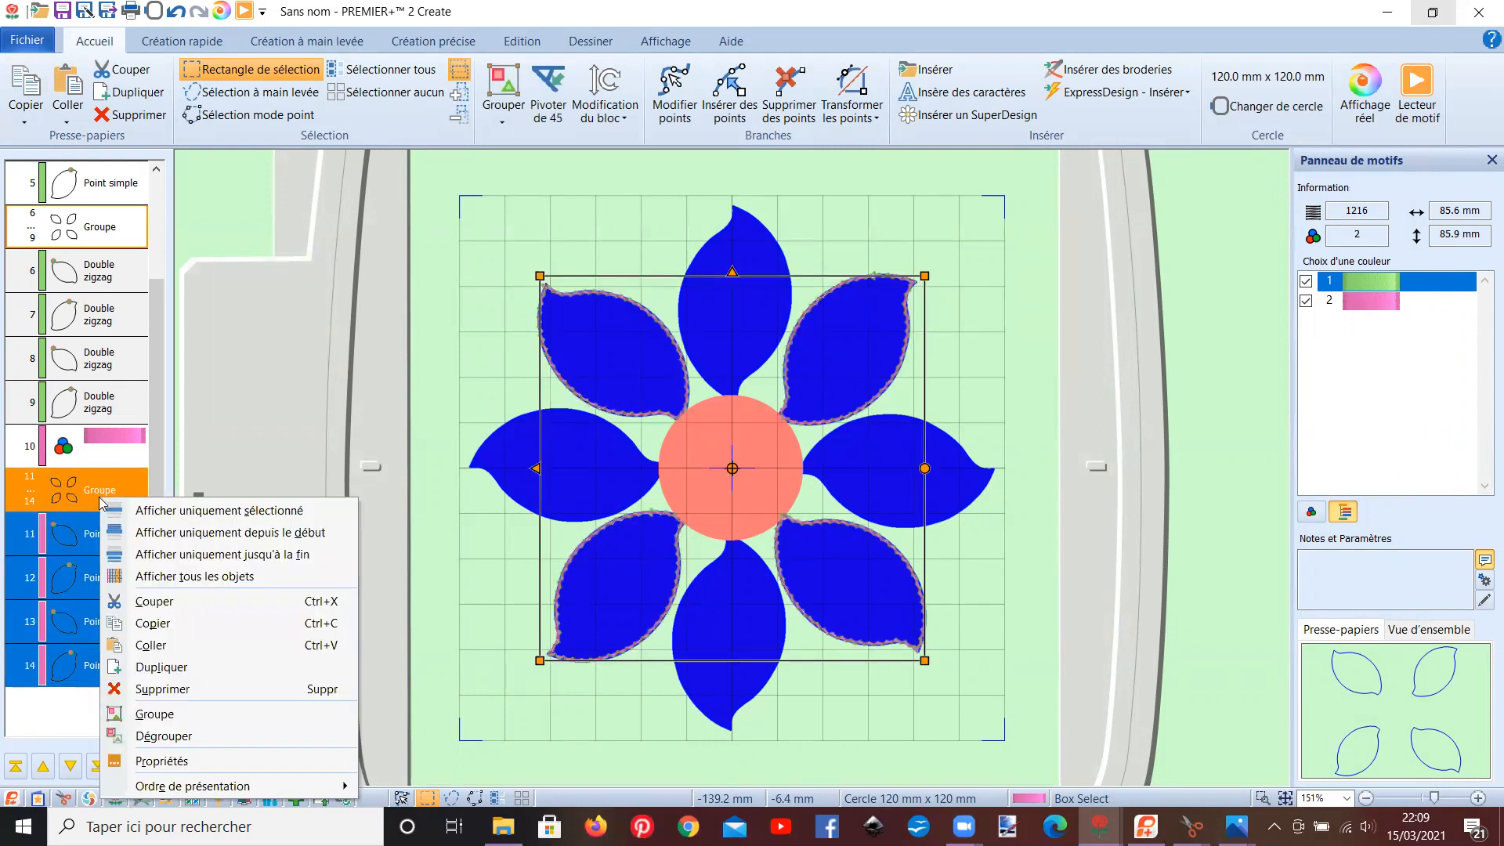
pyautogui.click(167, 761)
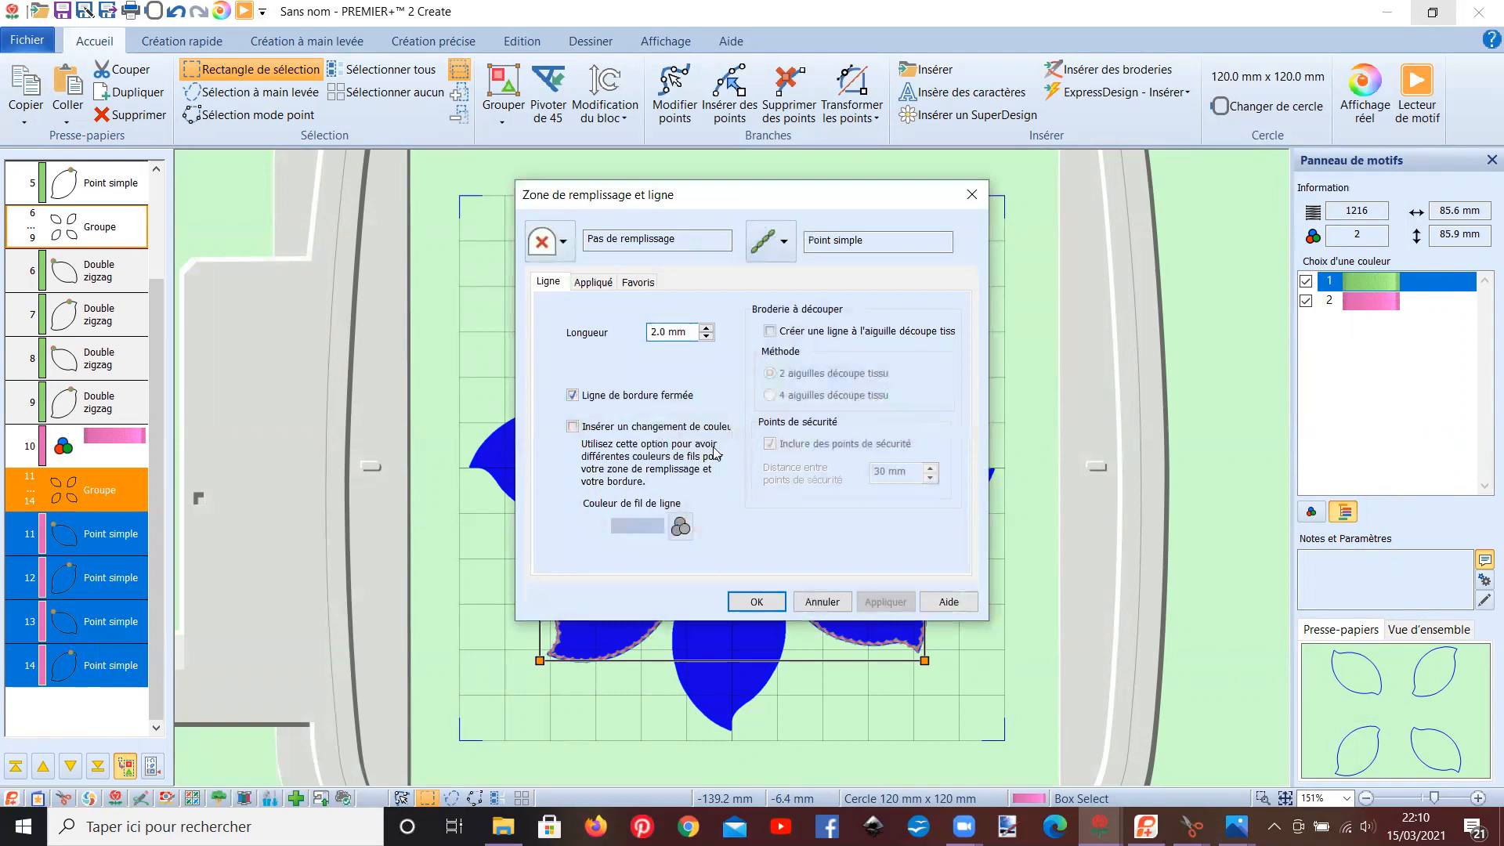
pyautogui.click(817, 603)
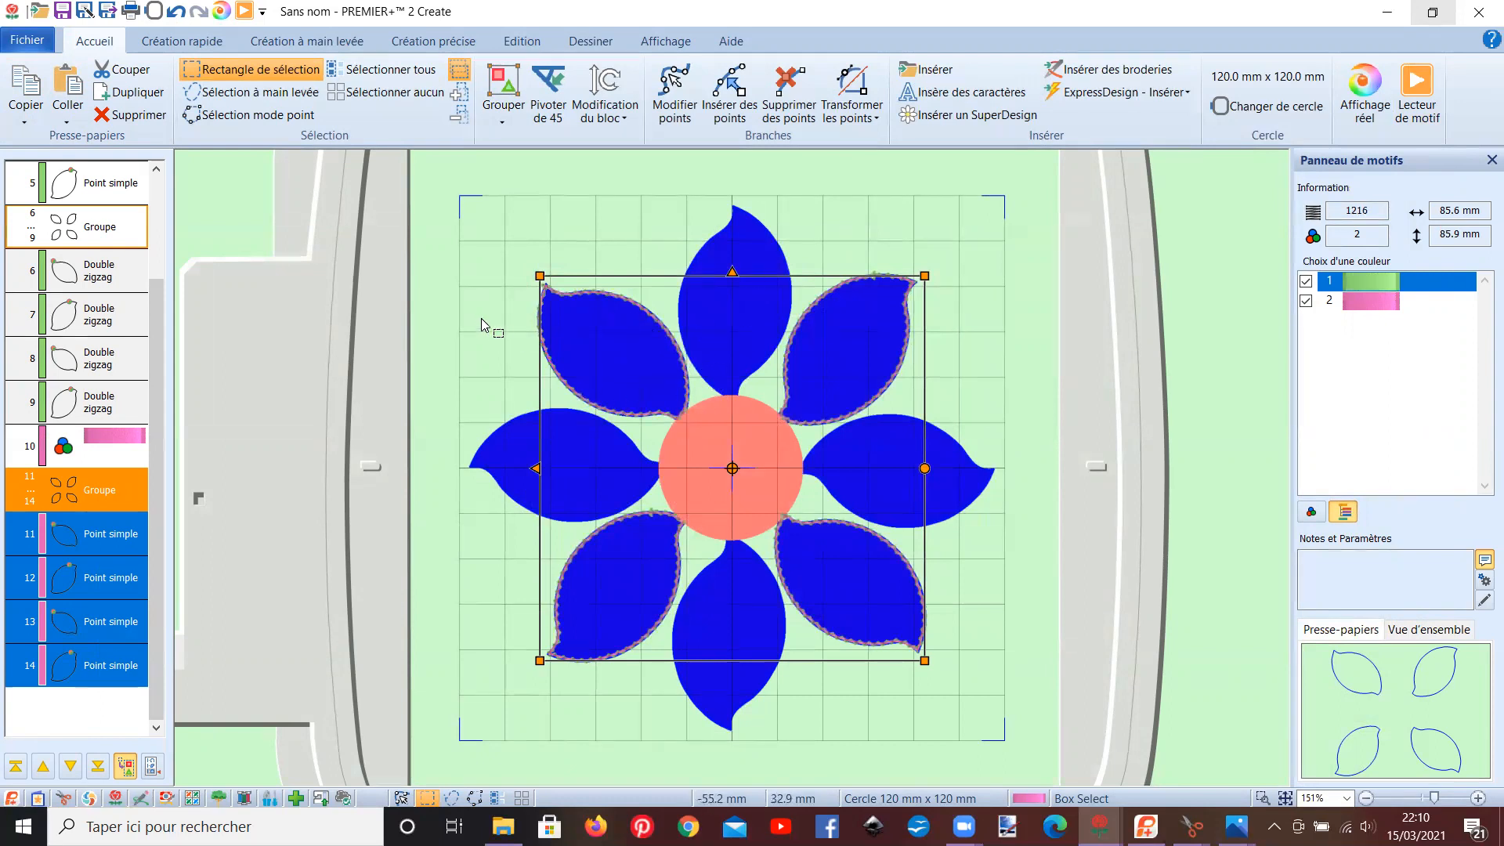
pyautogui.click(527, 321)
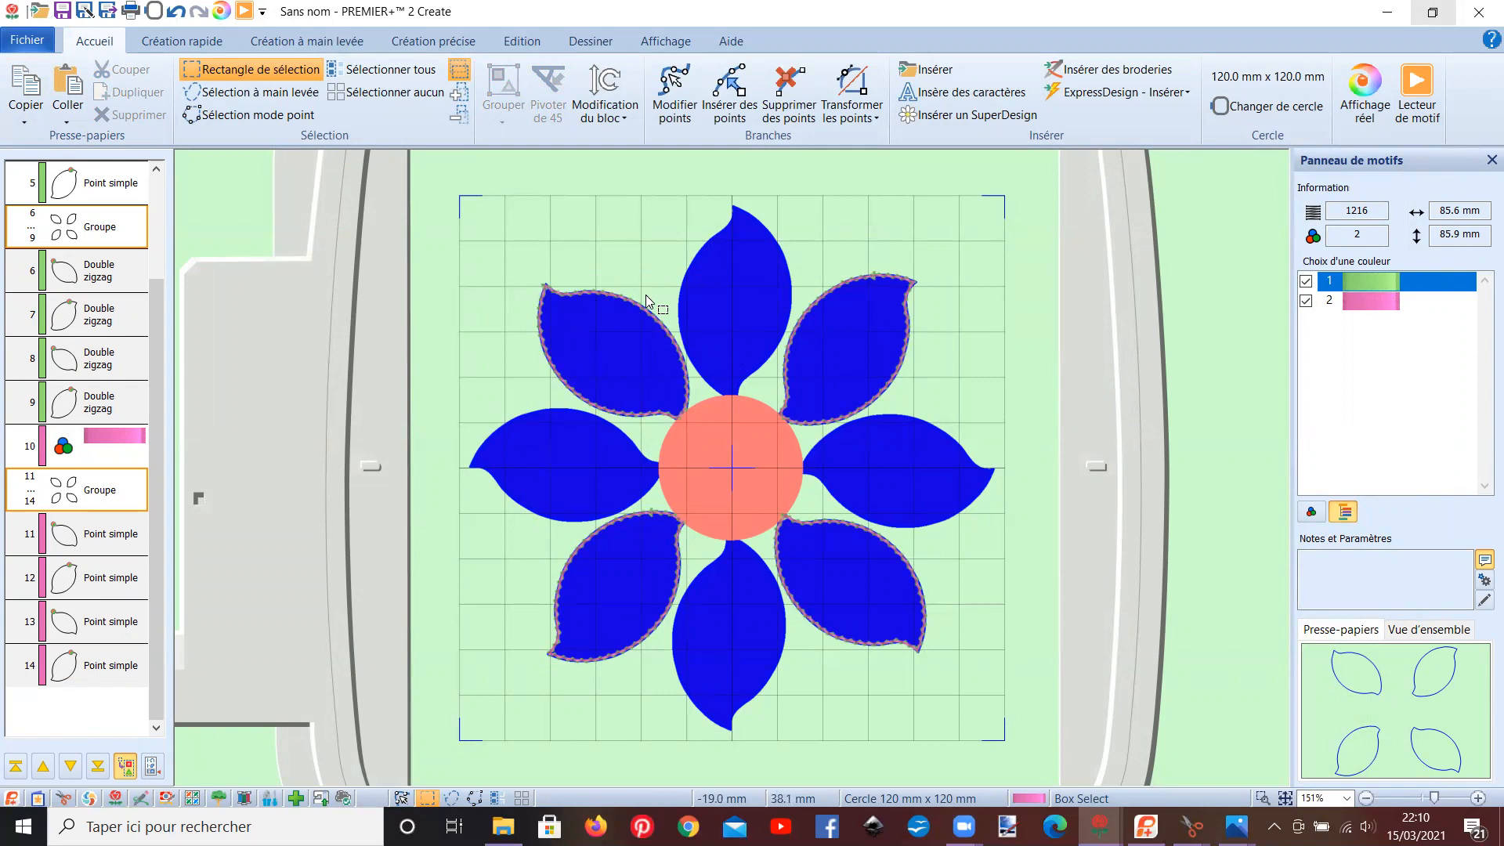
# - Scale the upper-left petal's pink outline proportionally to 97% with block modification
pyautogui.scroll(3, 594, 294)
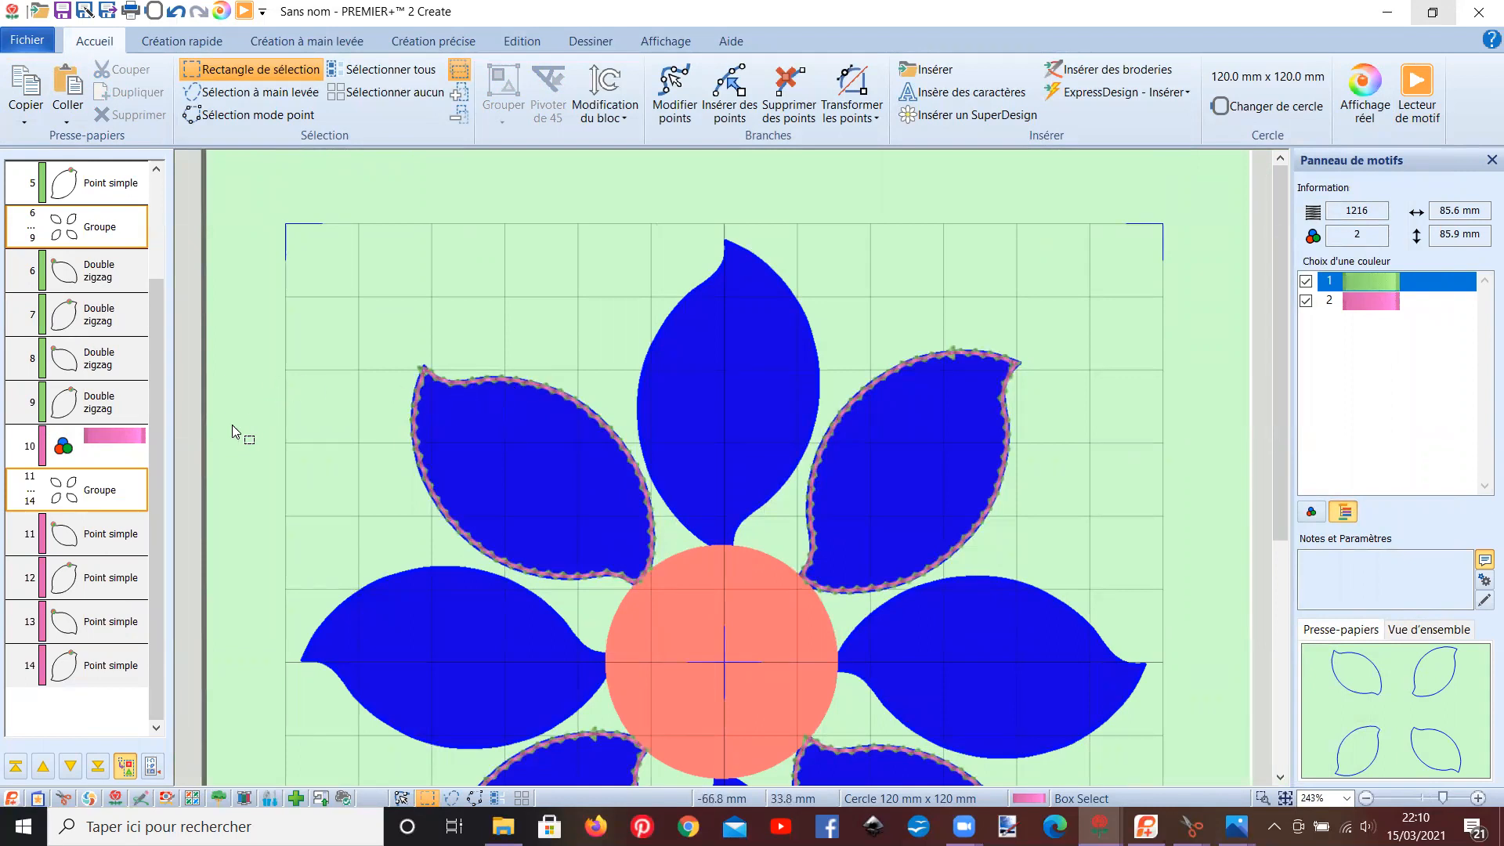
pyautogui.click(112, 535)
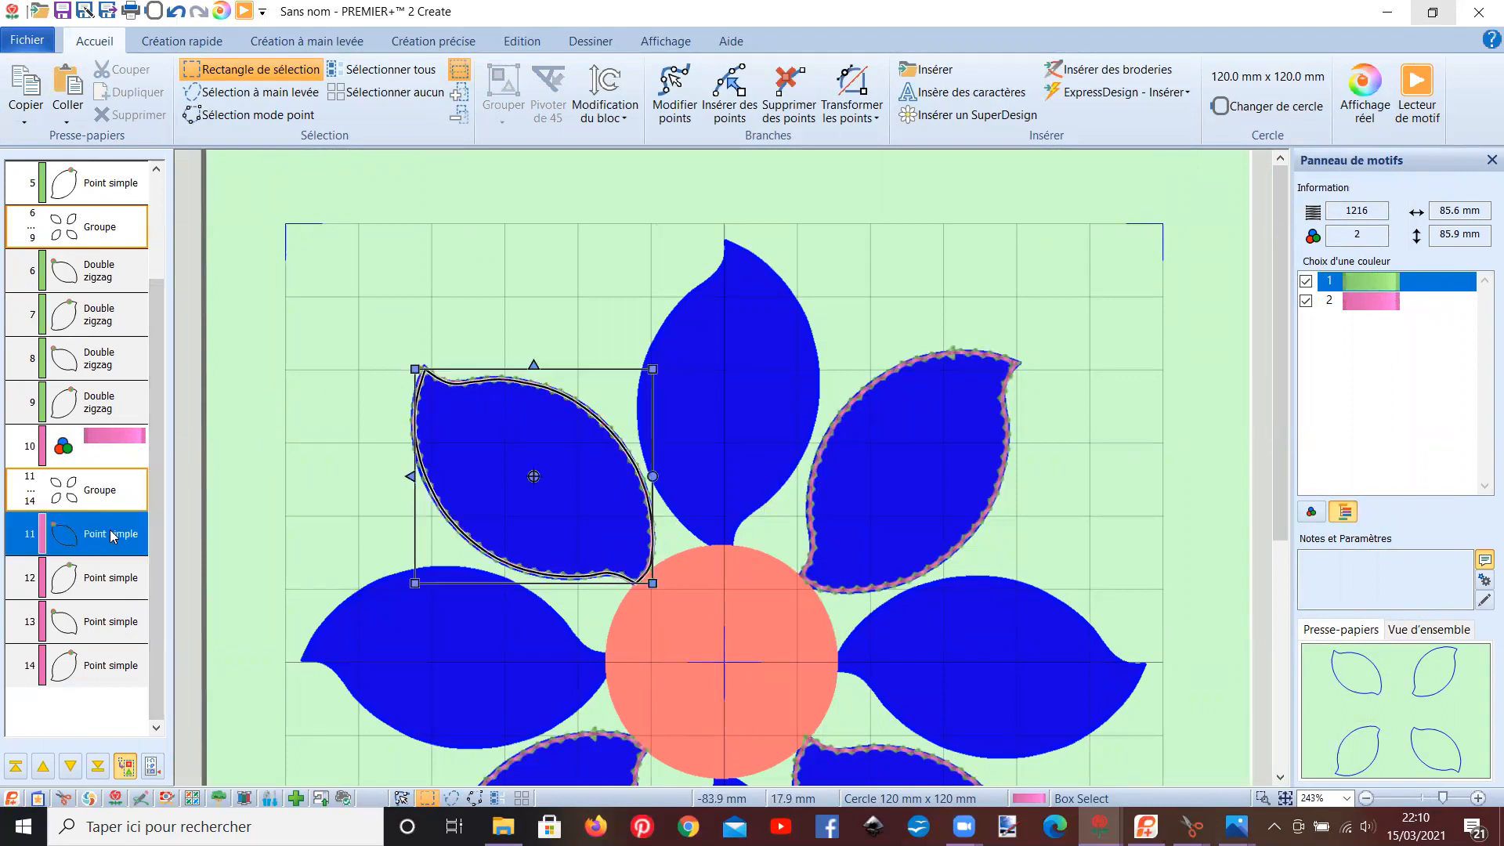
pyautogui.click(603, 116)
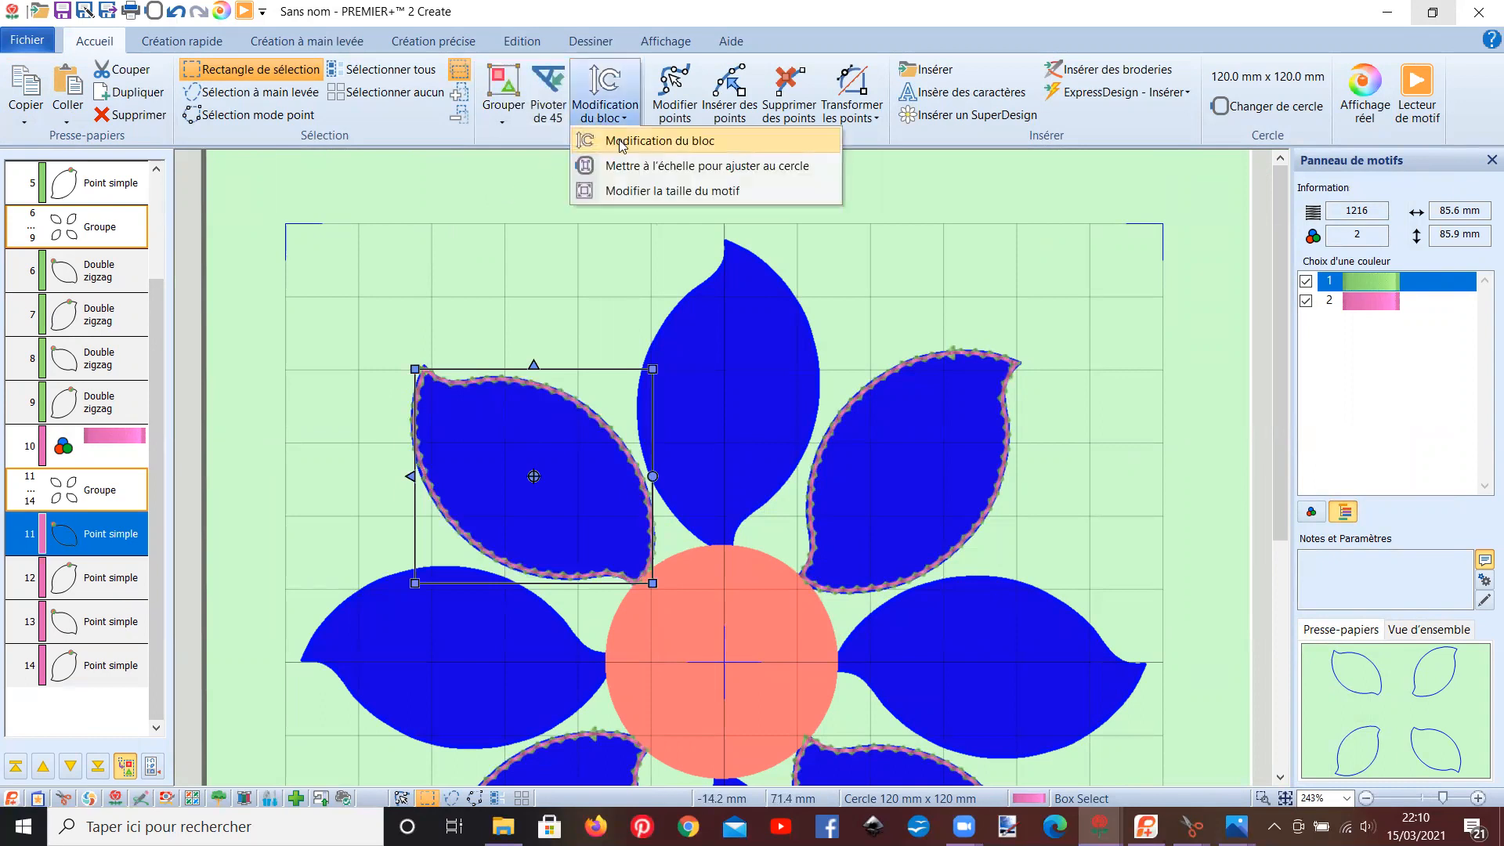
pyautogui.click(622, 144)
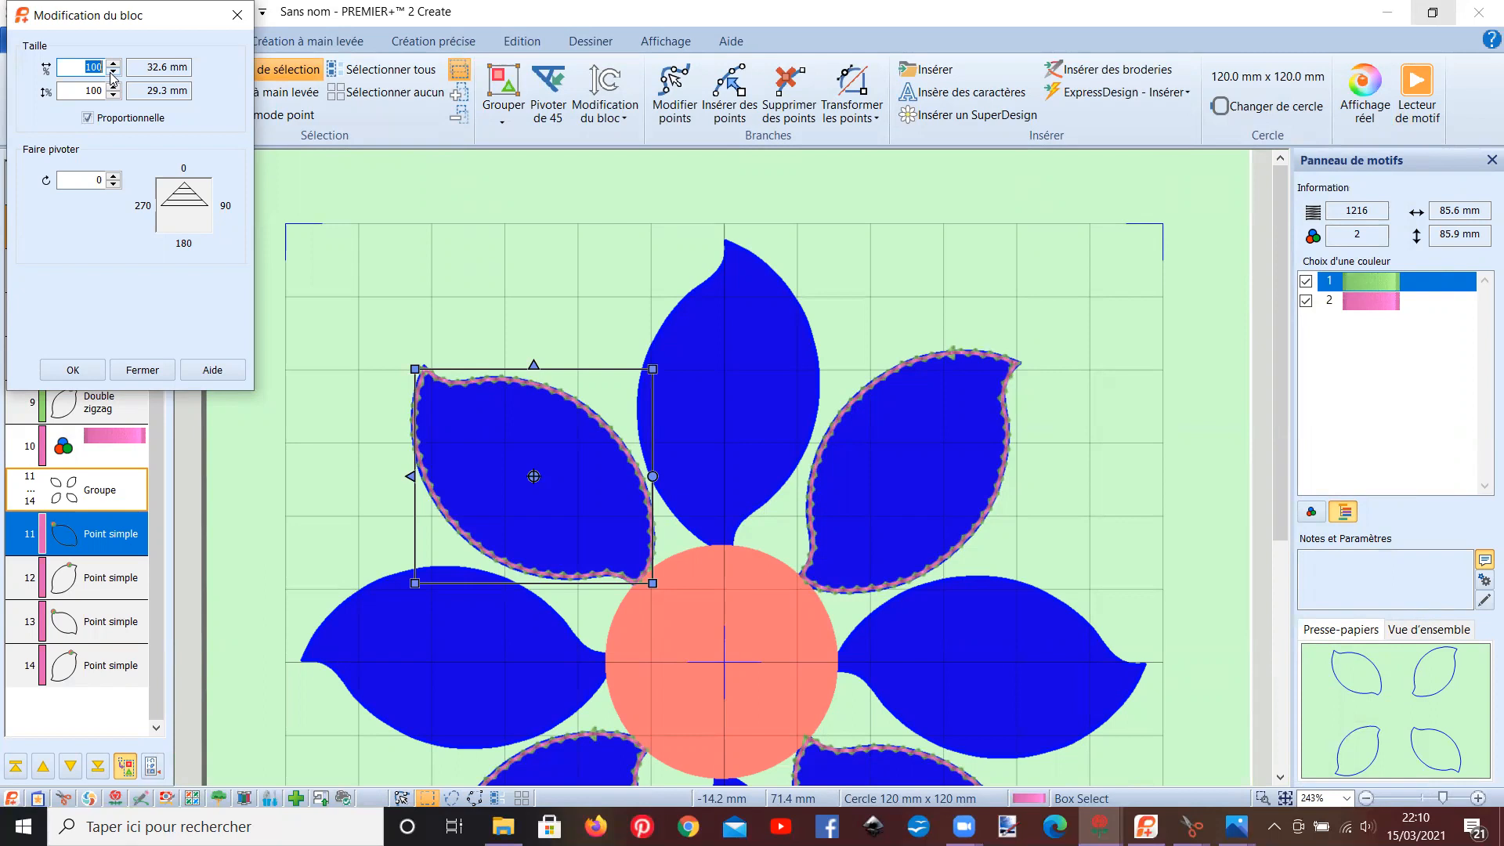
pyautogui.click(113, 74)
pyautogui.click(113, 74)
pyautogui.click(72, 370)
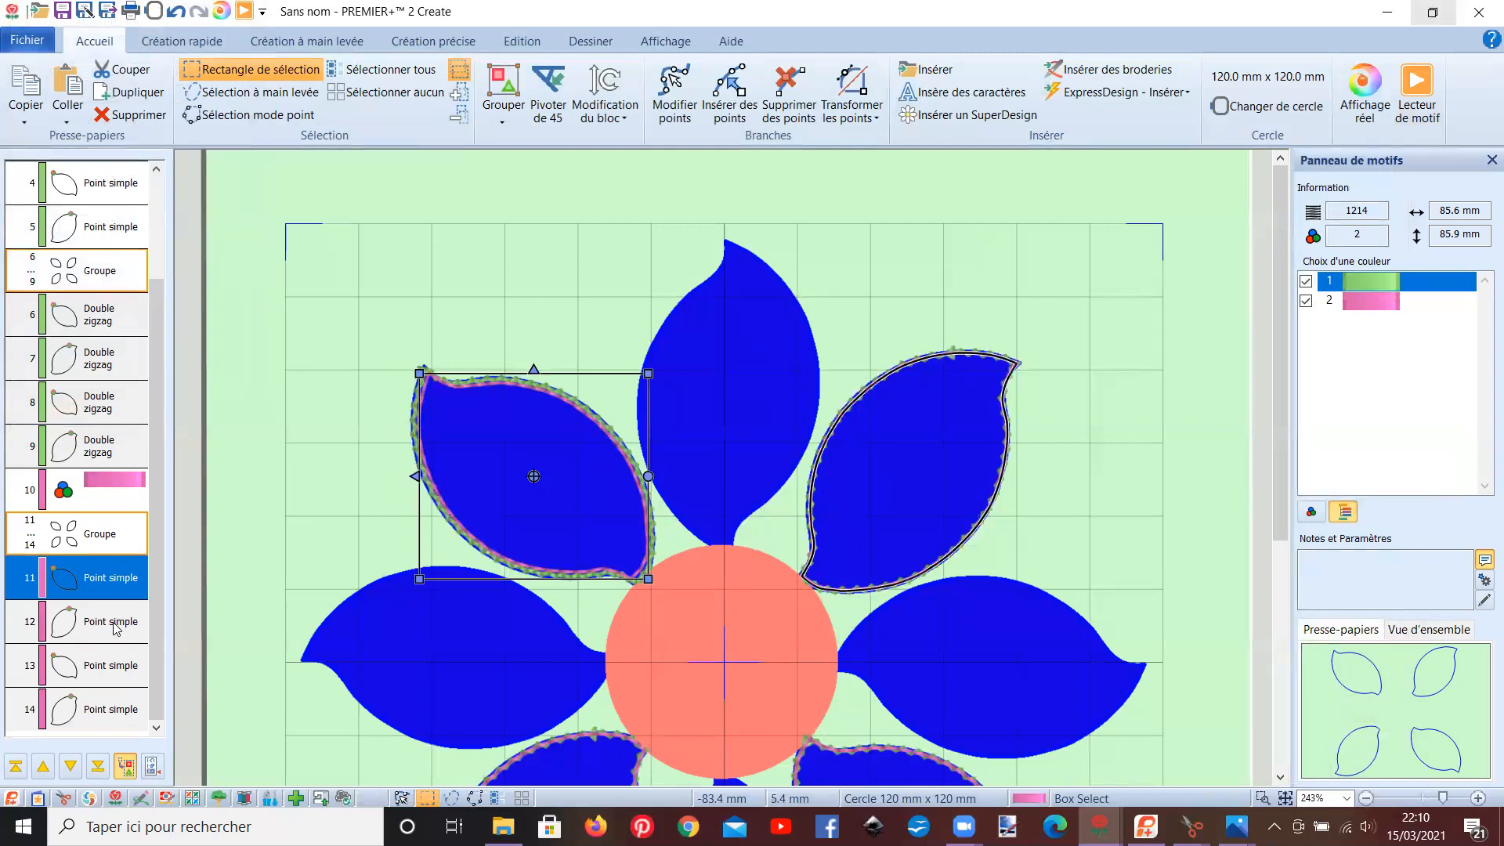
# - Reduce the upper-right petal's pink outline proportionally to 97% with block modification
pyautogui.click(115, 625)
pyautogui.click(602, 116)
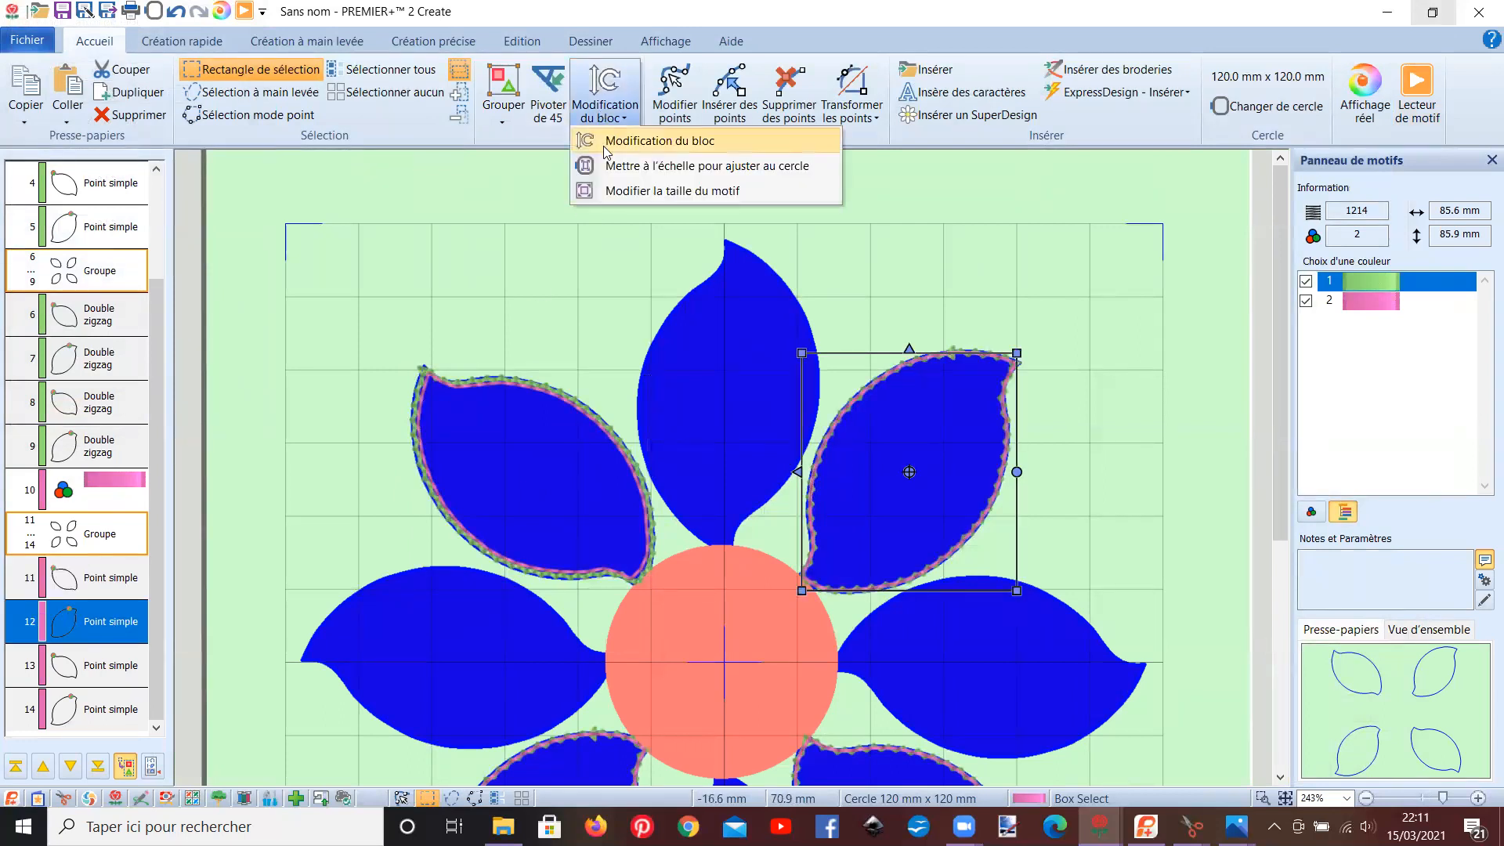
pyautogui.click(605, 145)
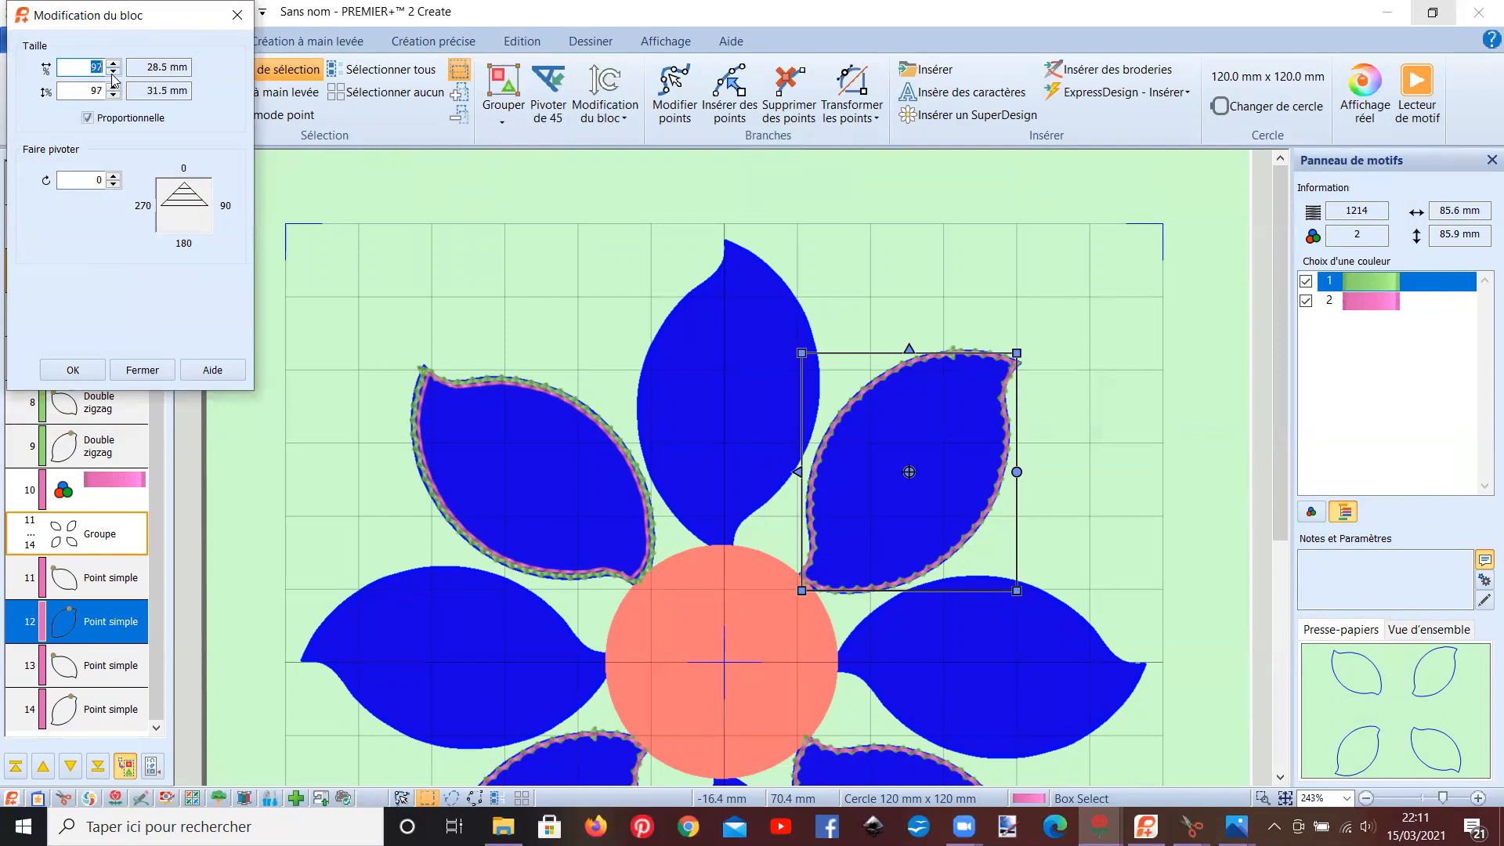
pyautogui.click(72, 370)
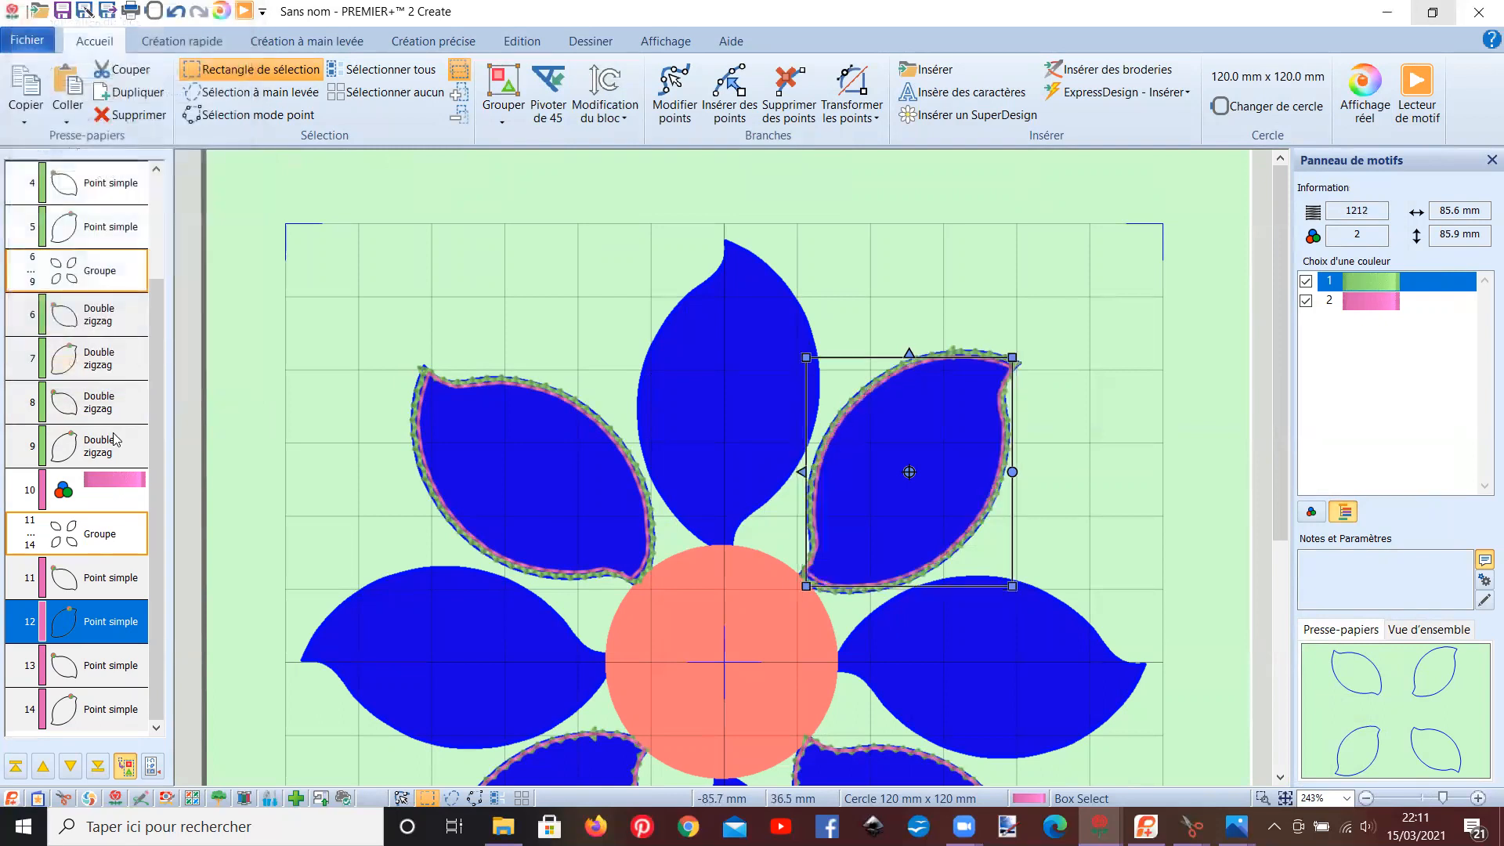
# - Reduce the lower-right petal's pink outline proportionally to 97% with block modification
pyautogui.click(110, 665)
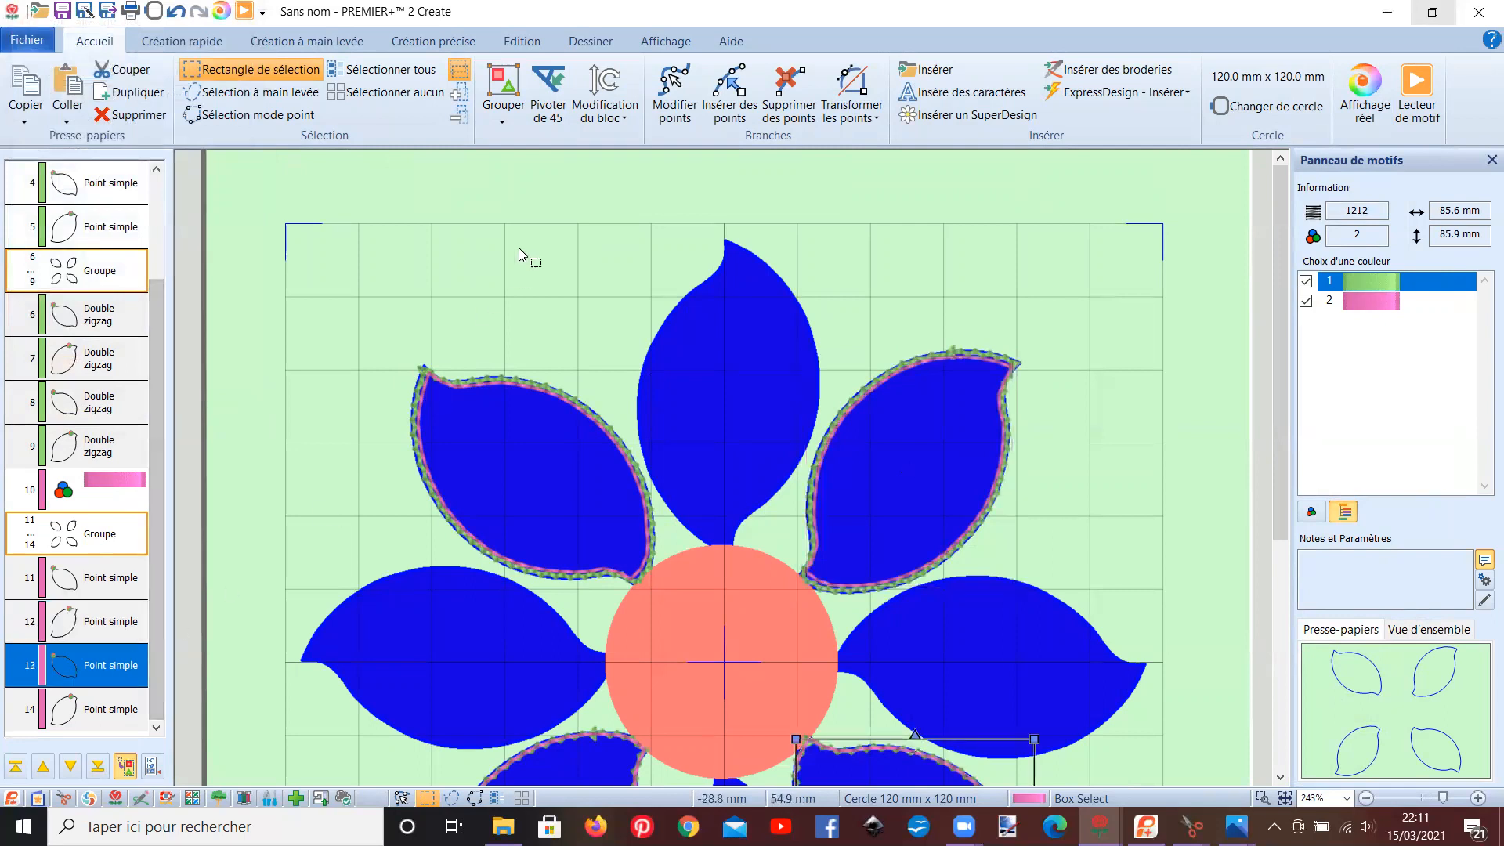
pyautogui.click(602, 116)
pyautogui.click(605, 141)
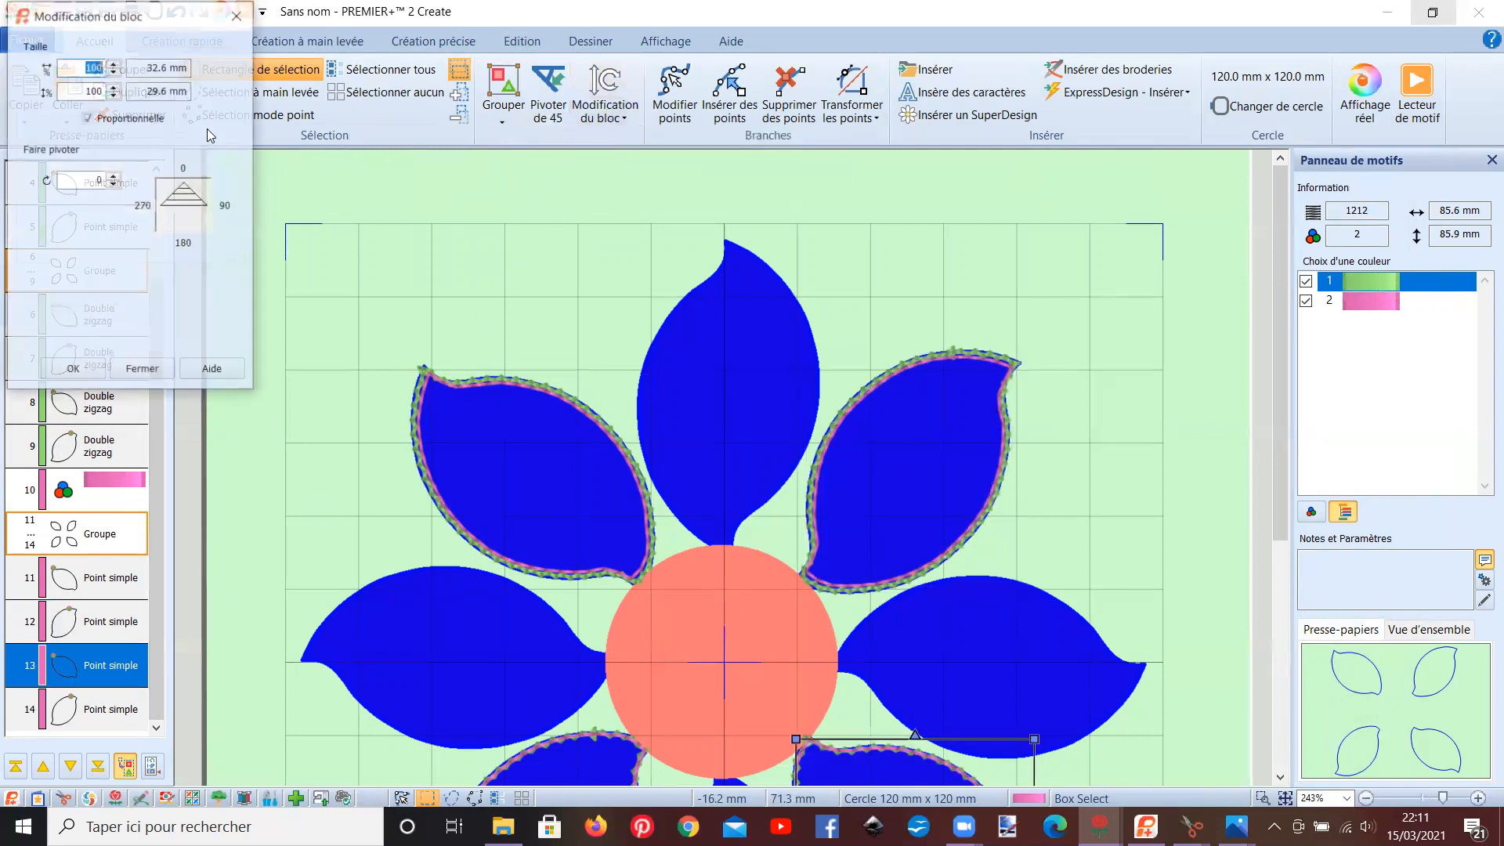
pyautogui.click(114, 72)
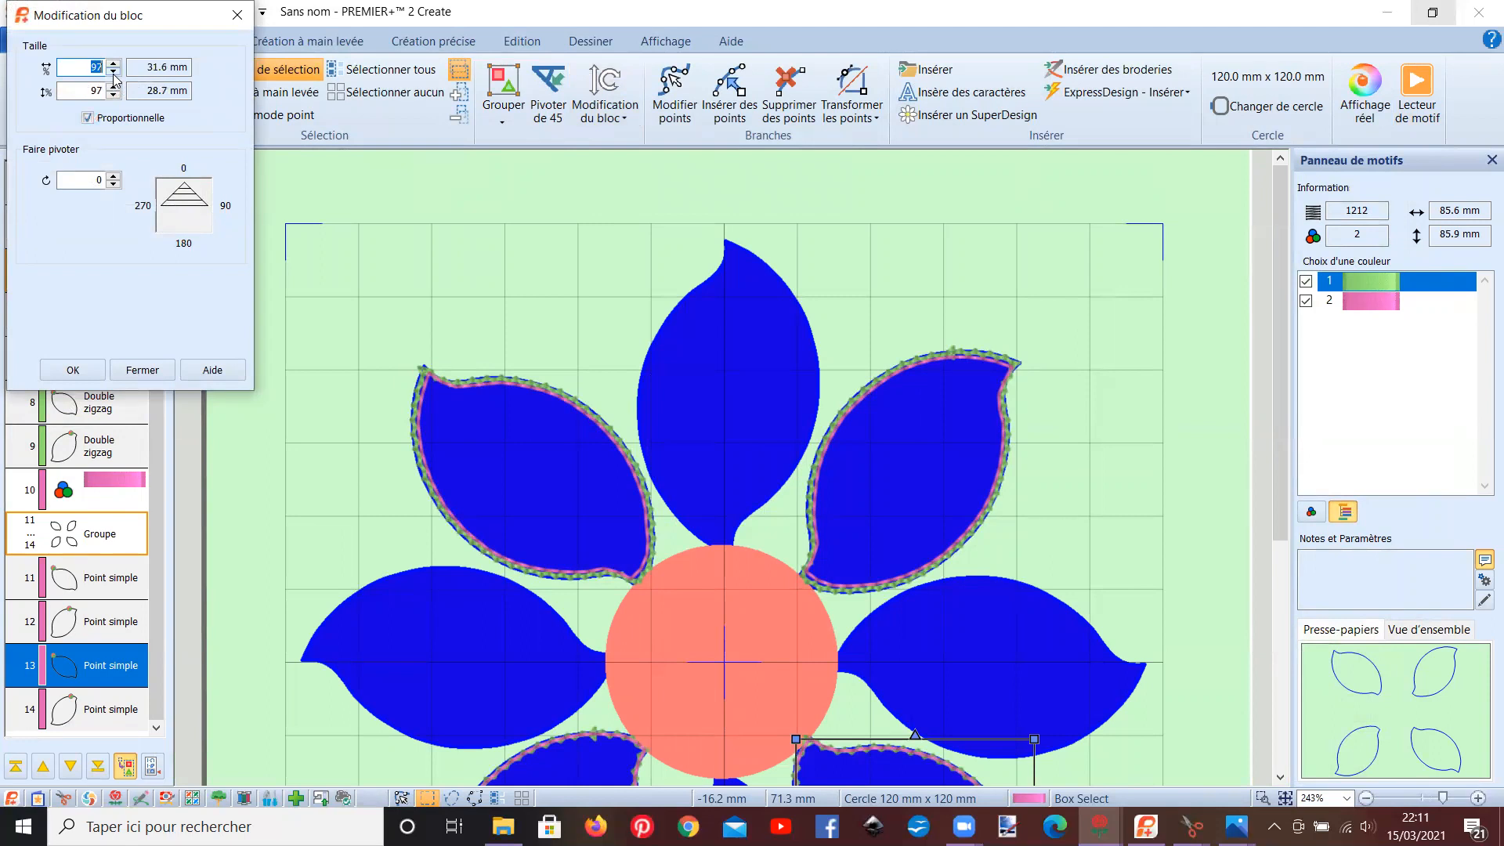
pyautogui.click(70, 368)
# - Reduce the lower-left petal's pink outline proportionally to 97% with block modification
pyautogui.press('Tab')
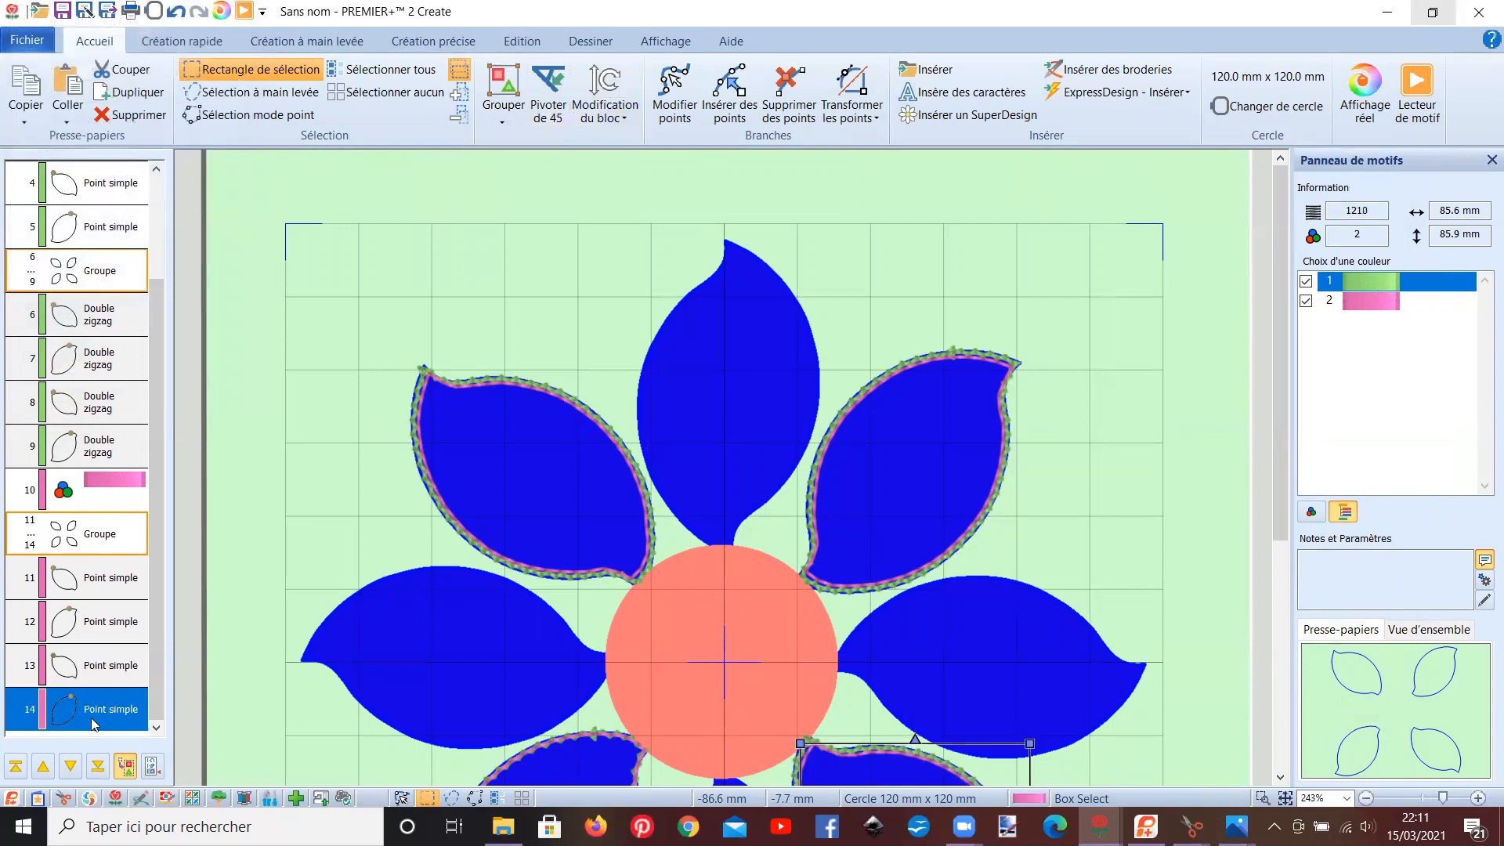
pyautogui.click(604, 116)
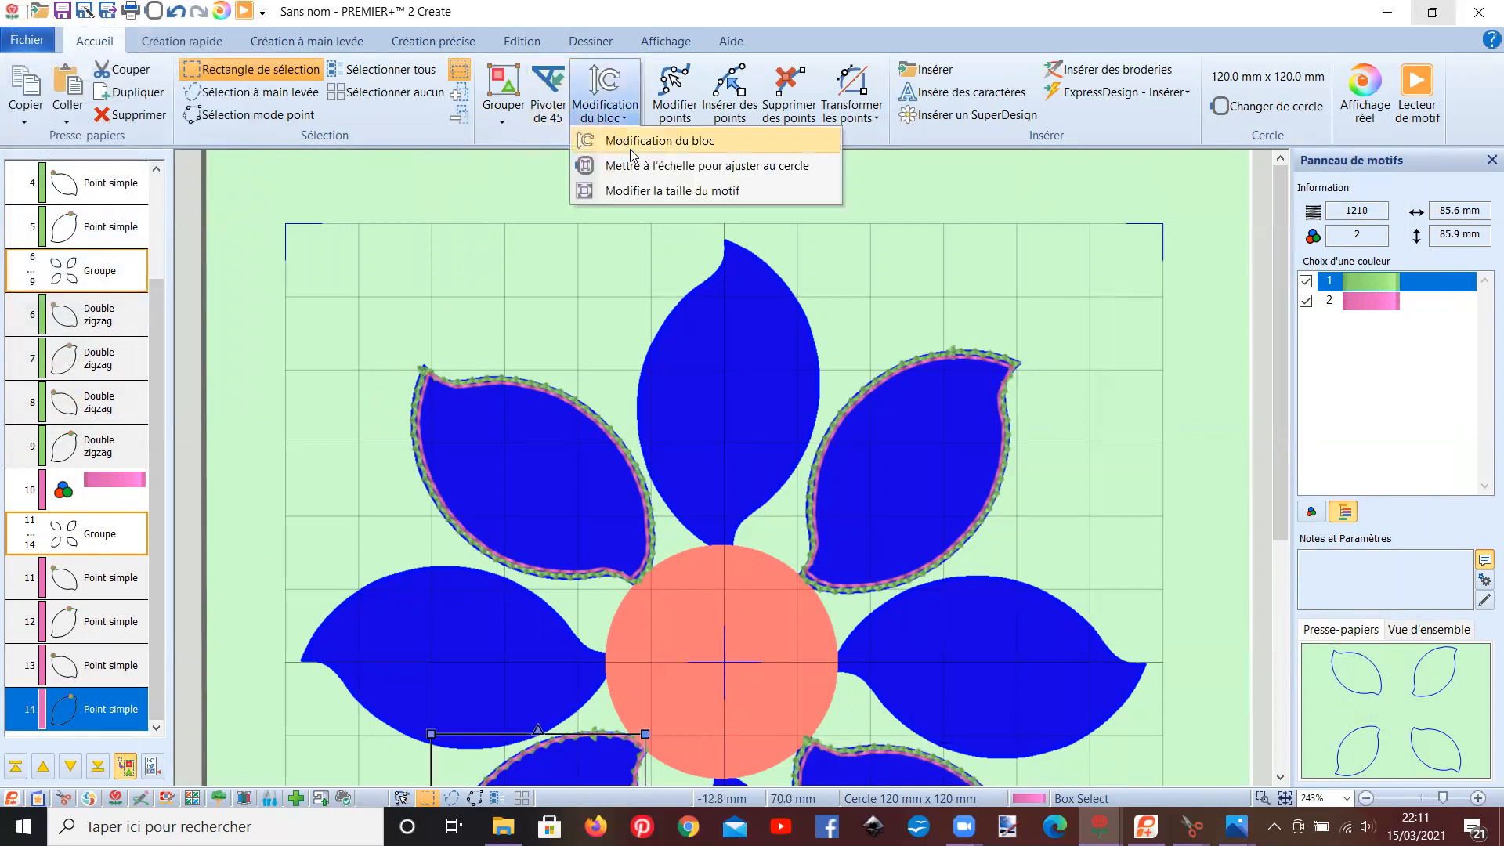
pyautogui.click(636, 143)
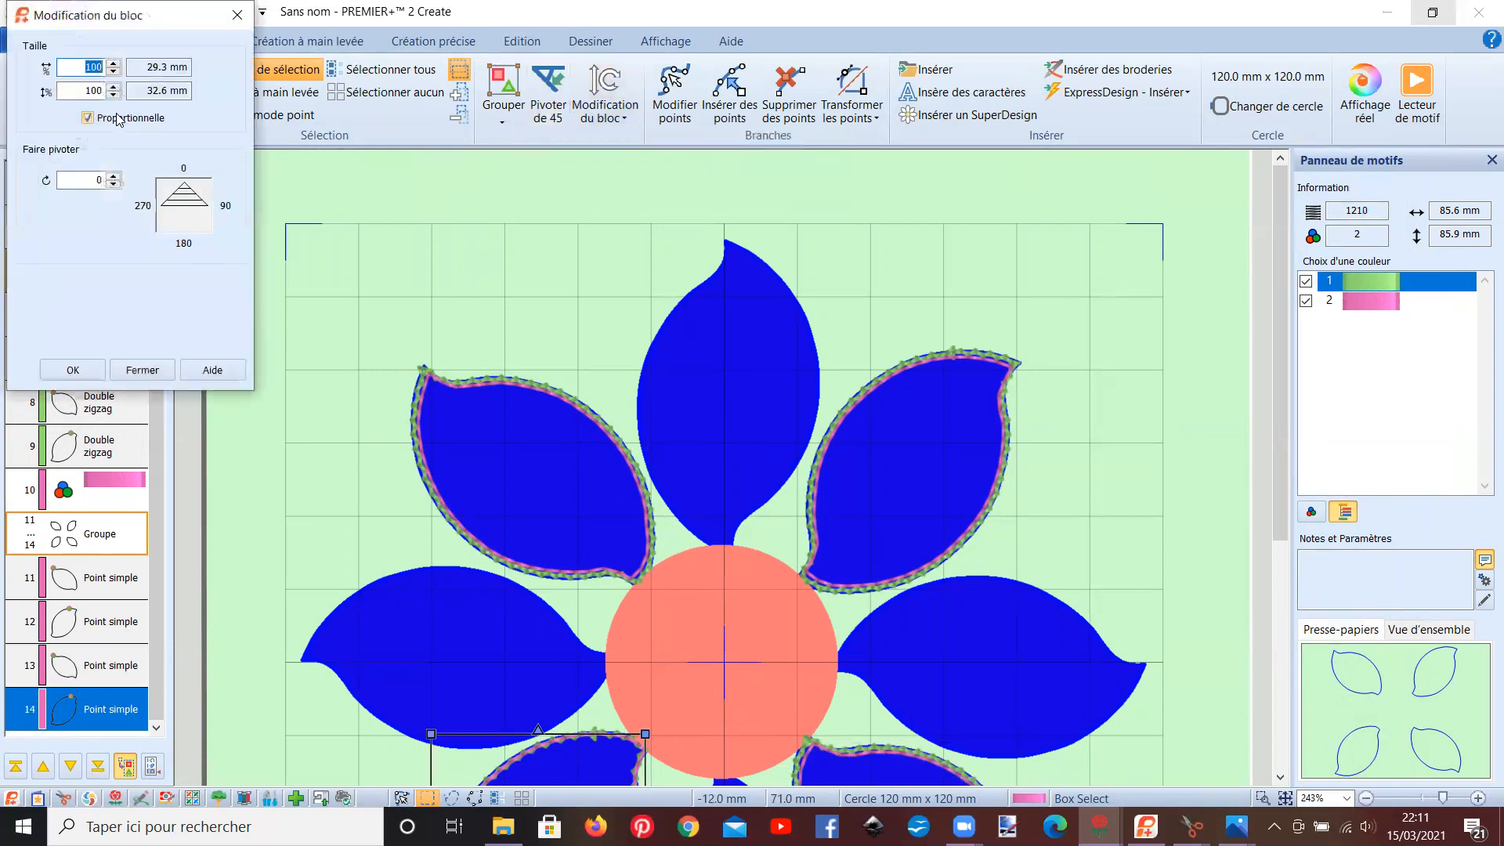
pyautogui.click(114, 72)
pyautogui.click(114, 72)
pyautogui.click(74, 368)
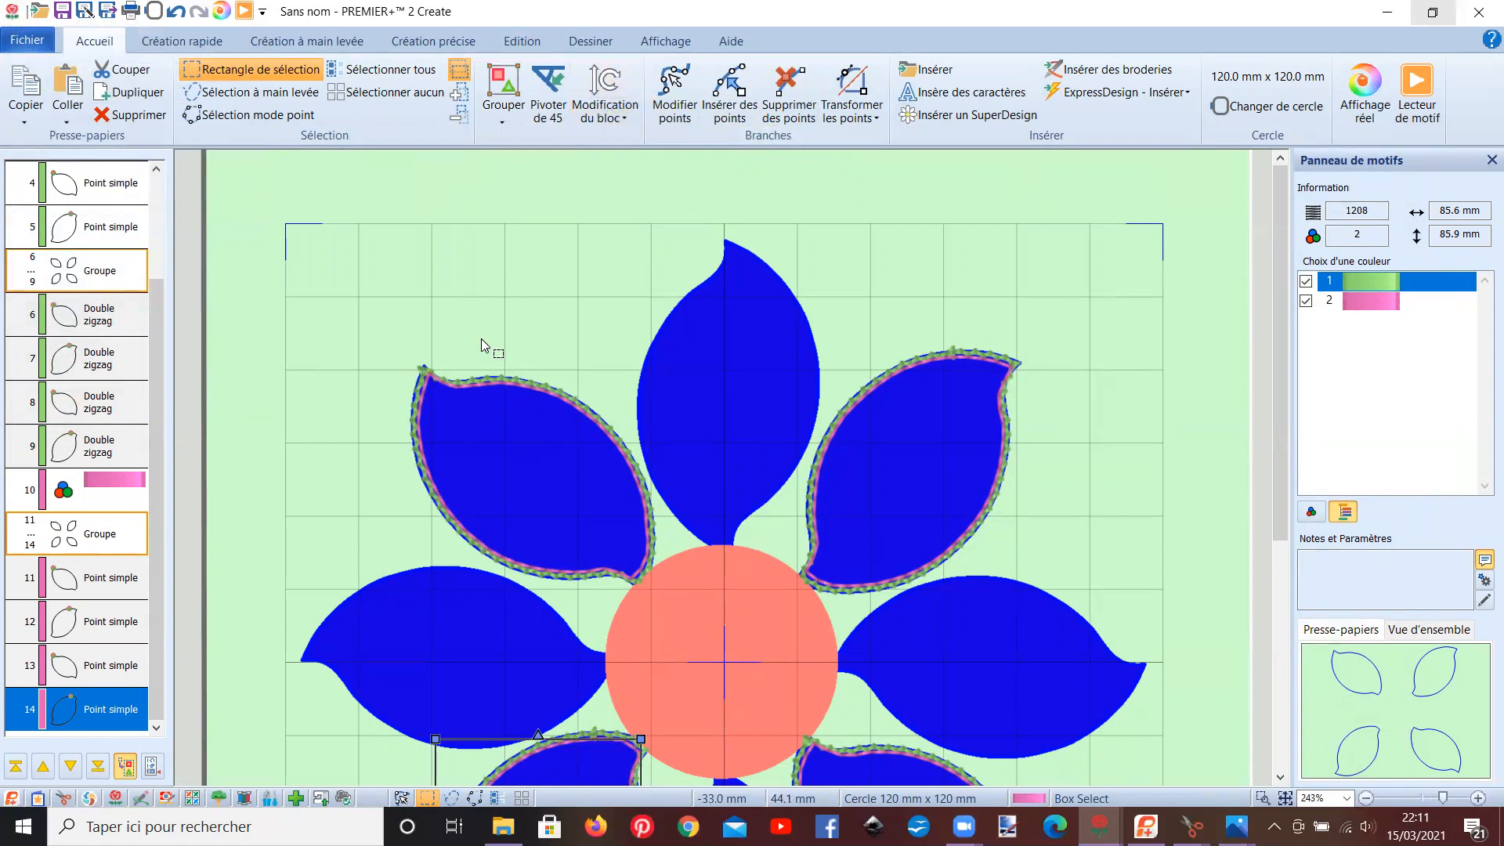
# - Edit the points of the upper-left petal's pink outline, moving its outer tip point slightly inward, and leave point editing
pyautogui.scroll(-1, 496, 335)
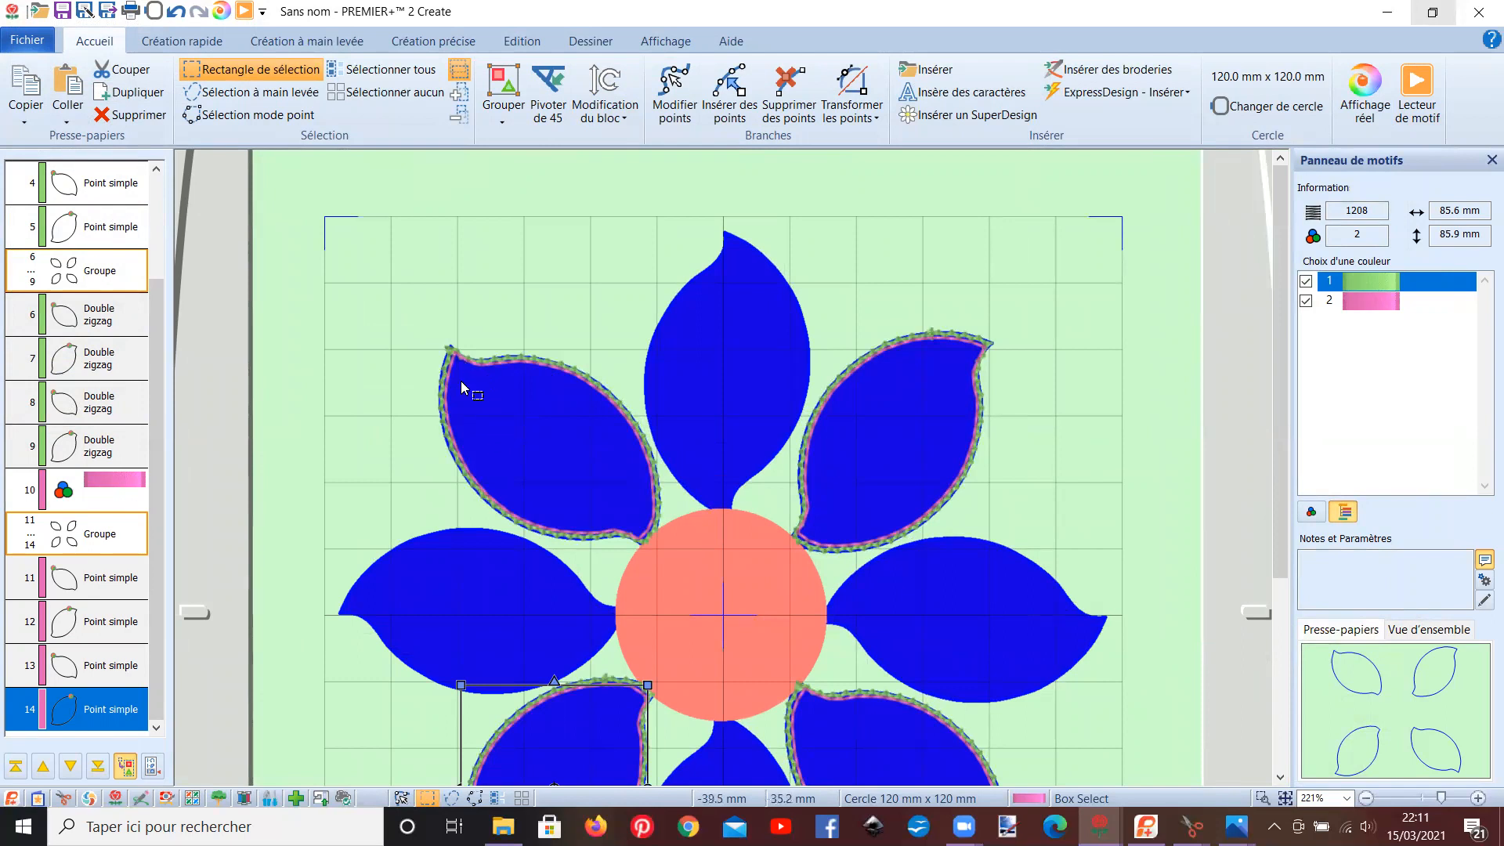
pyautogui.press('p')
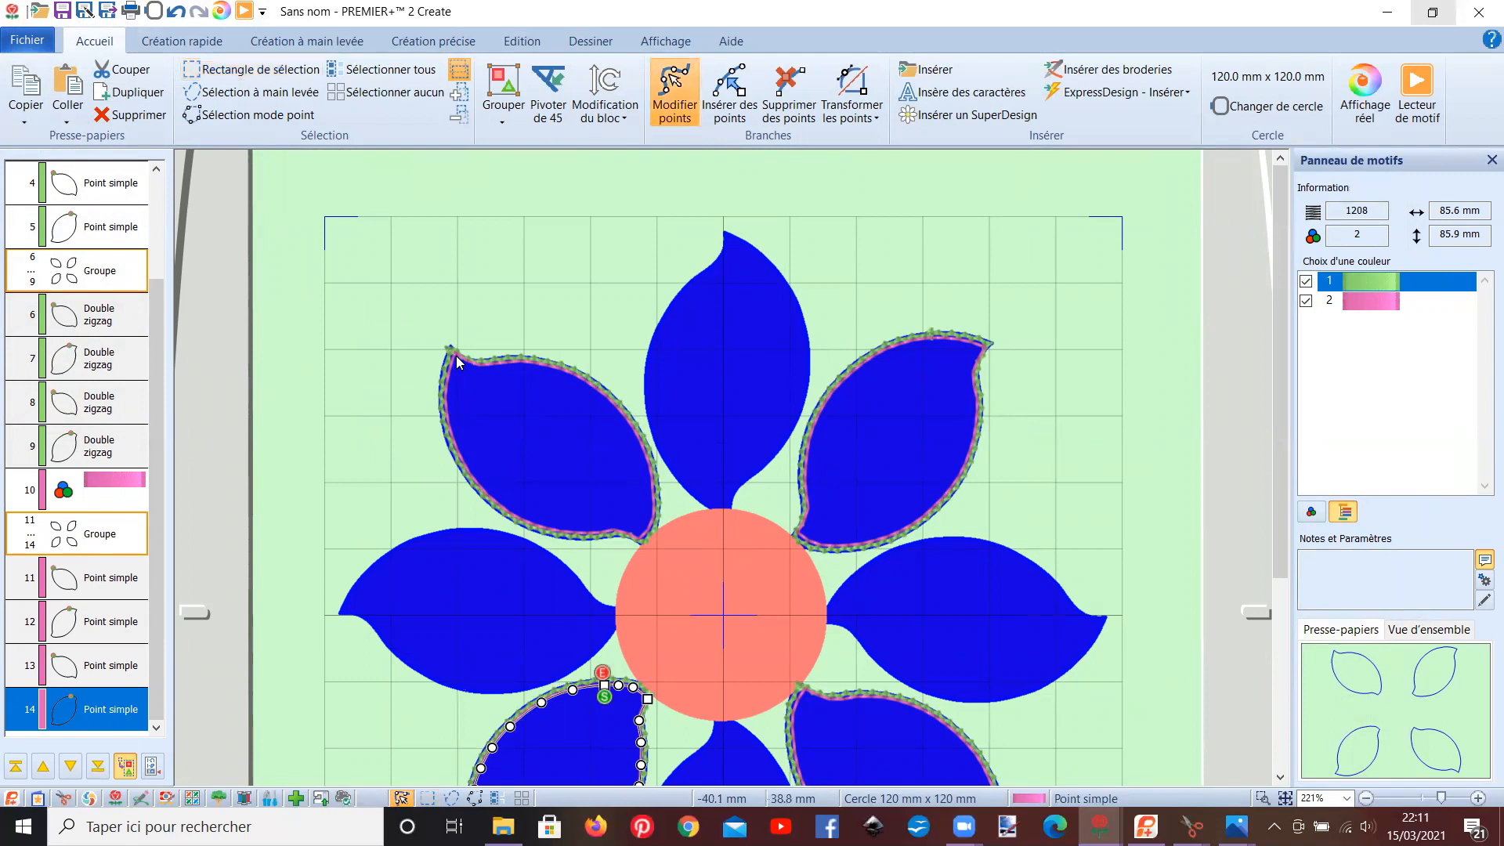
pyautogui.click(118, 577)
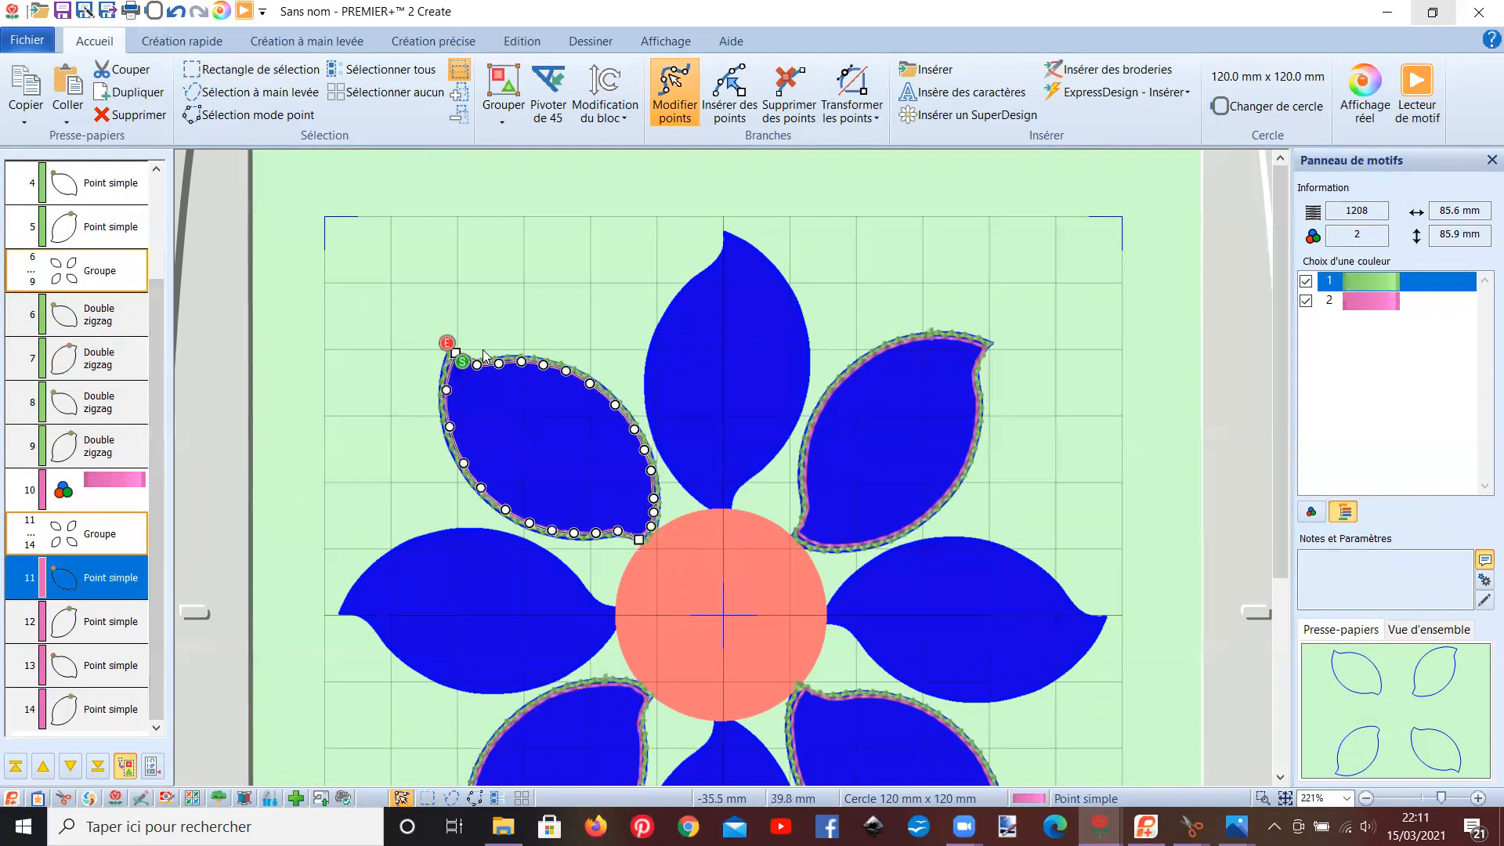
pyautogui.scroll(3, 473, 398)
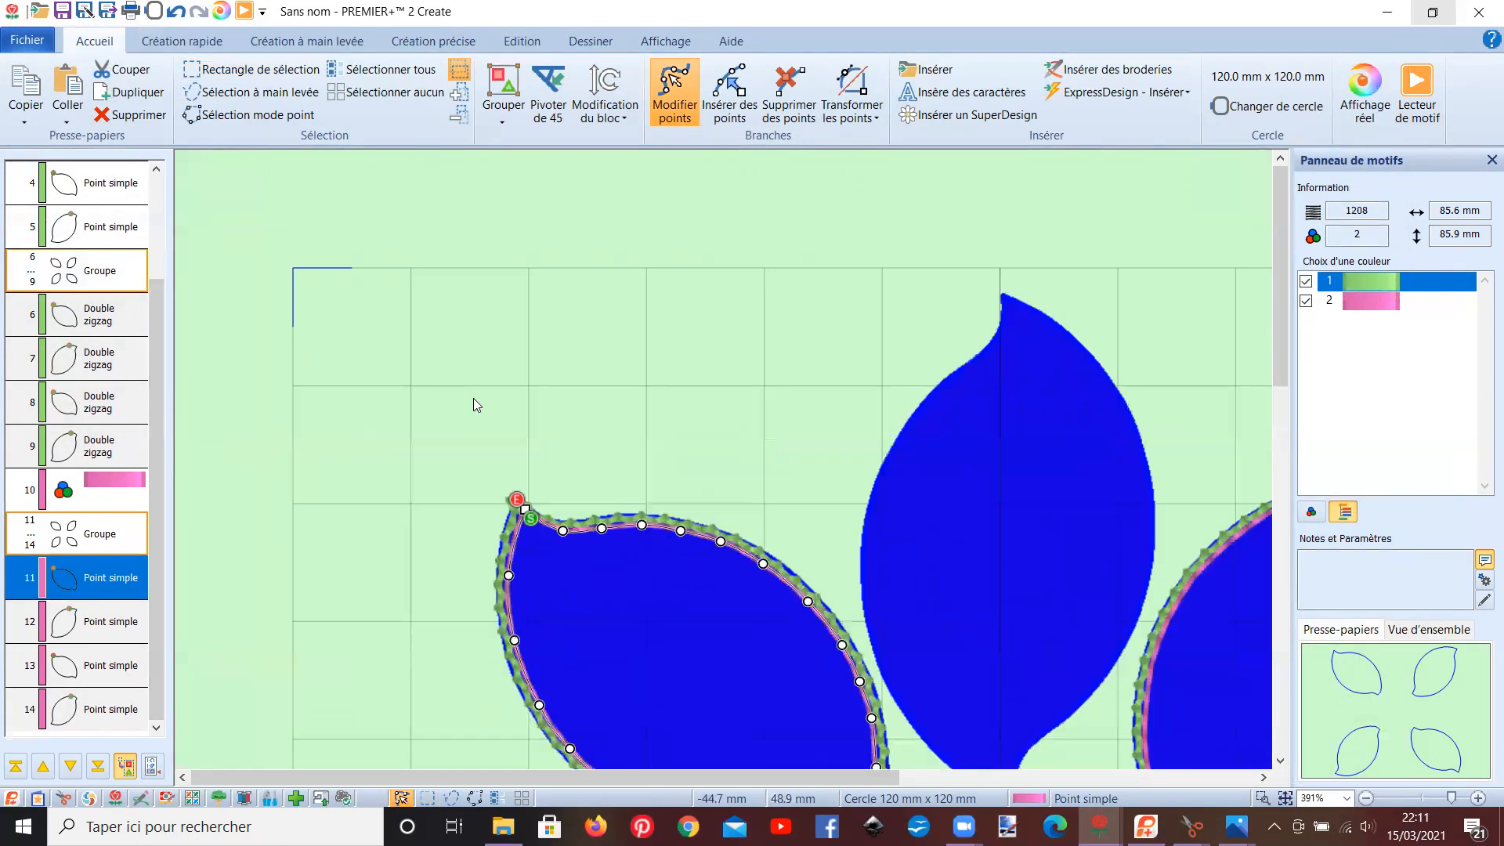
pyautogui.click(525, 512)
pyautogui.moveTo(523, 517); pyautogui.dragTo(524, 521)
pyautogui.scroll(-8, 541, 507)
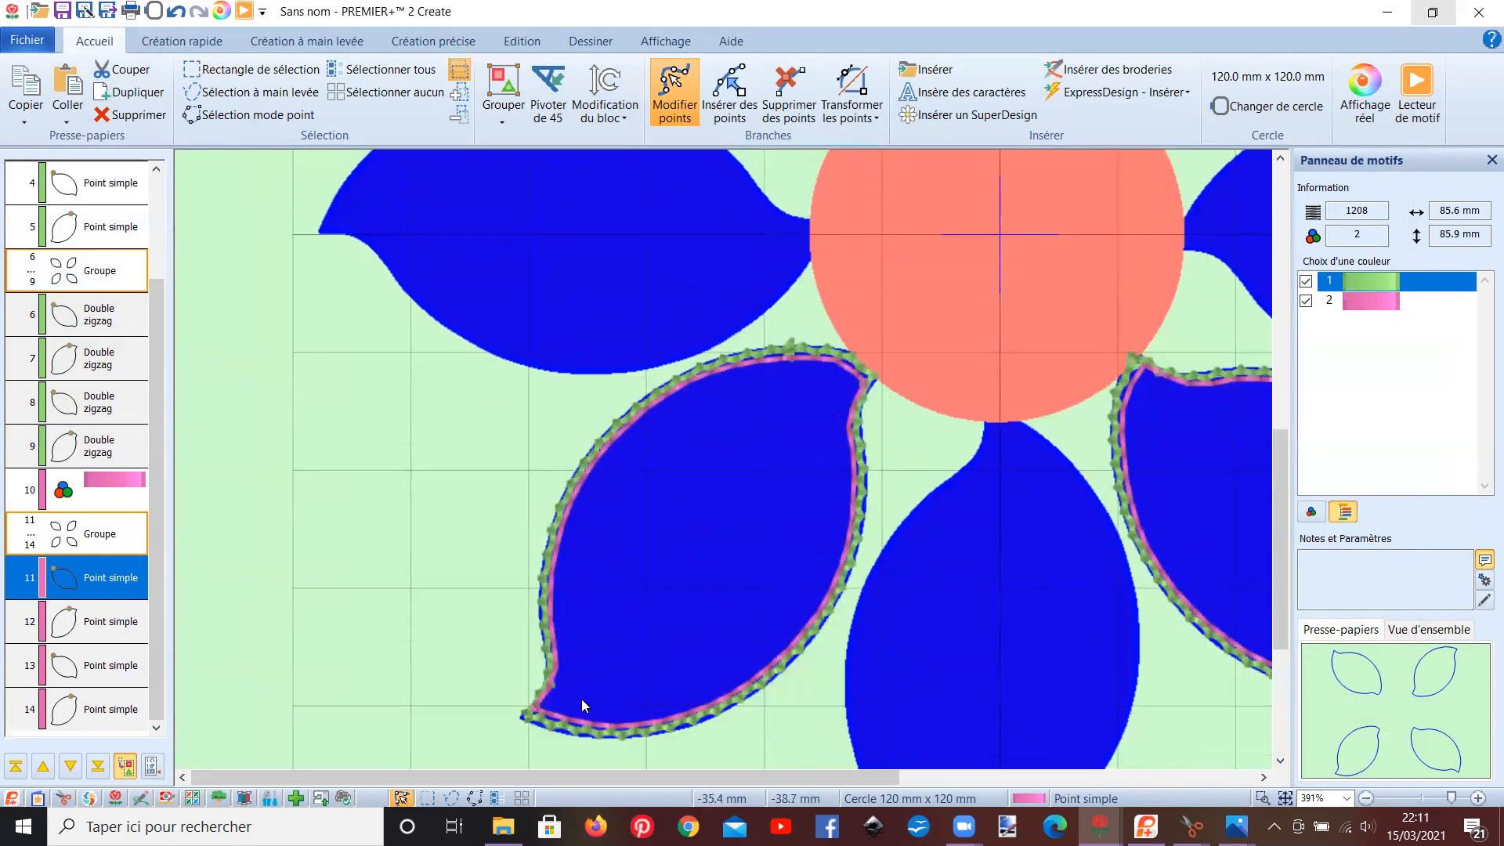
pyautogui.rightClick(563, 717)
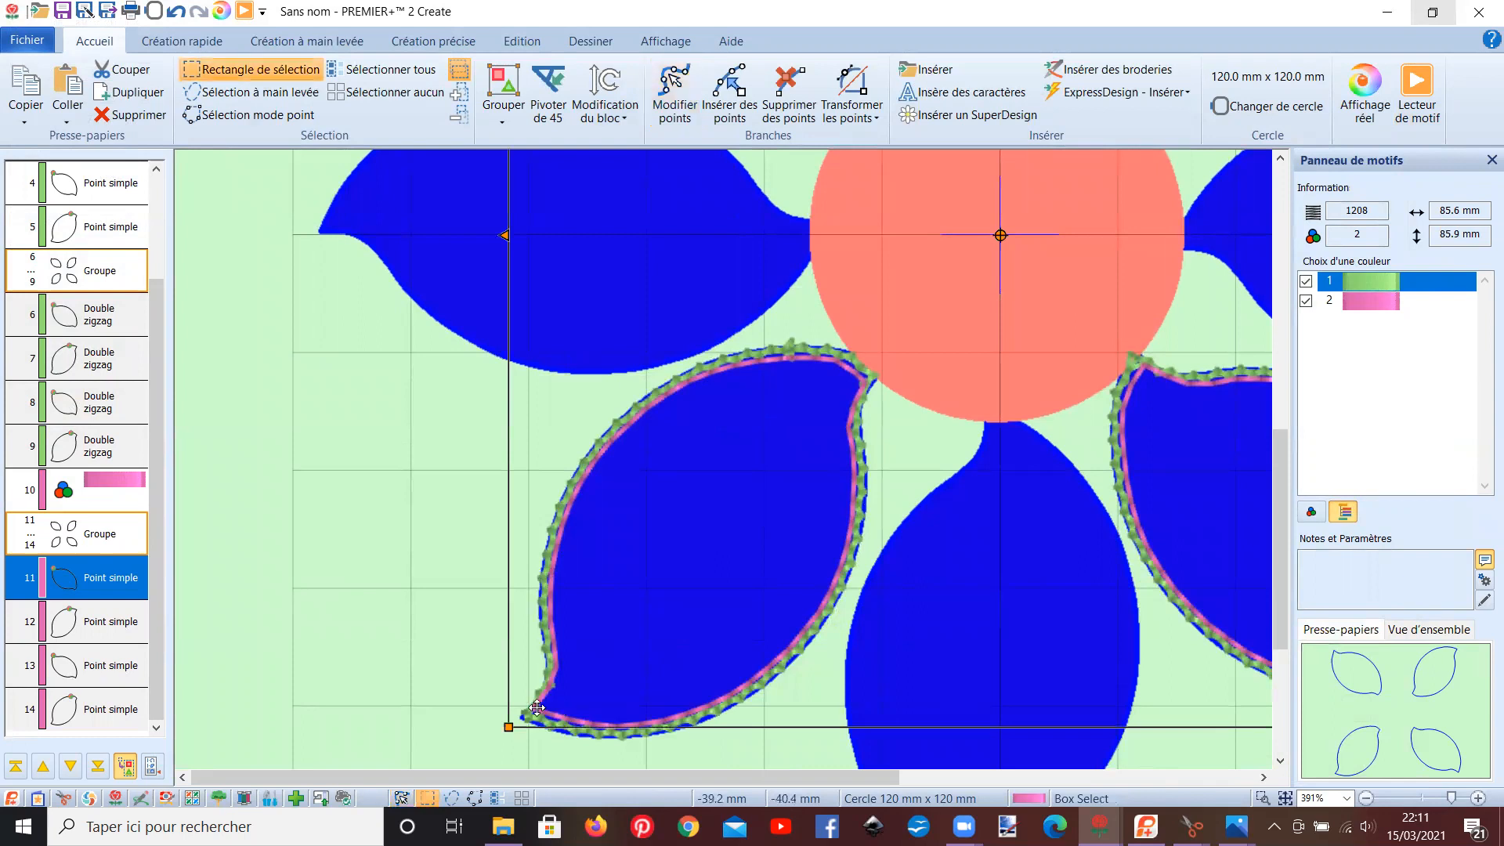
# - Edit the points of the lower-left petal's pink outline, moving its outer tip point slightly down and toward the petal's inside
pyautogui.rightClick(571, 686)
pyautogui.moveTo(534, 709); pyautogui.dragTo(541, 718)
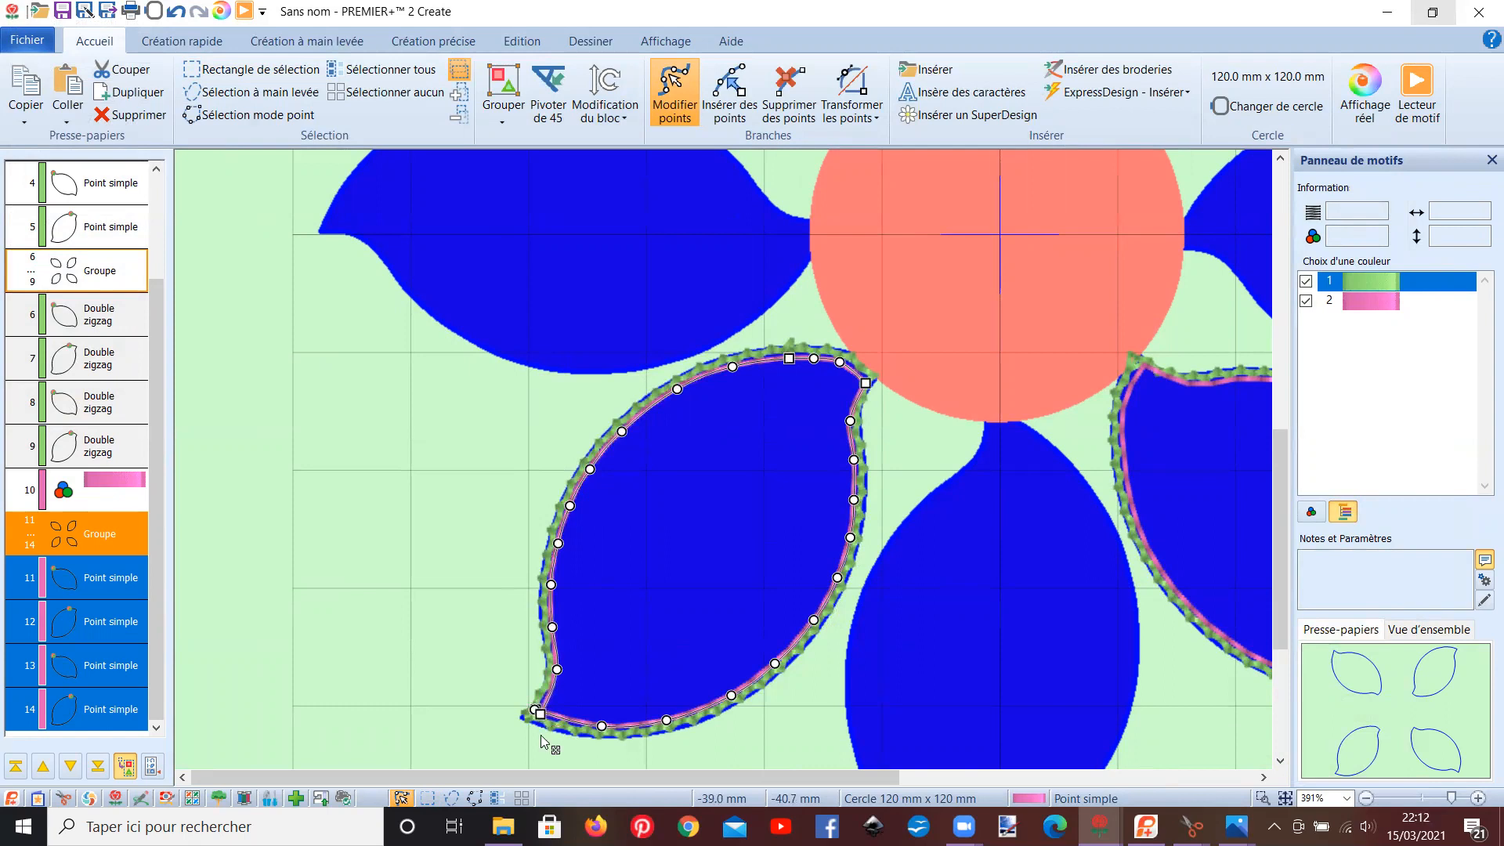
# - Edit the points of the lower-right petal's pink outline, nudging its outer tip point and its start point near the flower's centre
pyautogui.moveTo(579, 783); pyautogui.dragTo(882, 756)
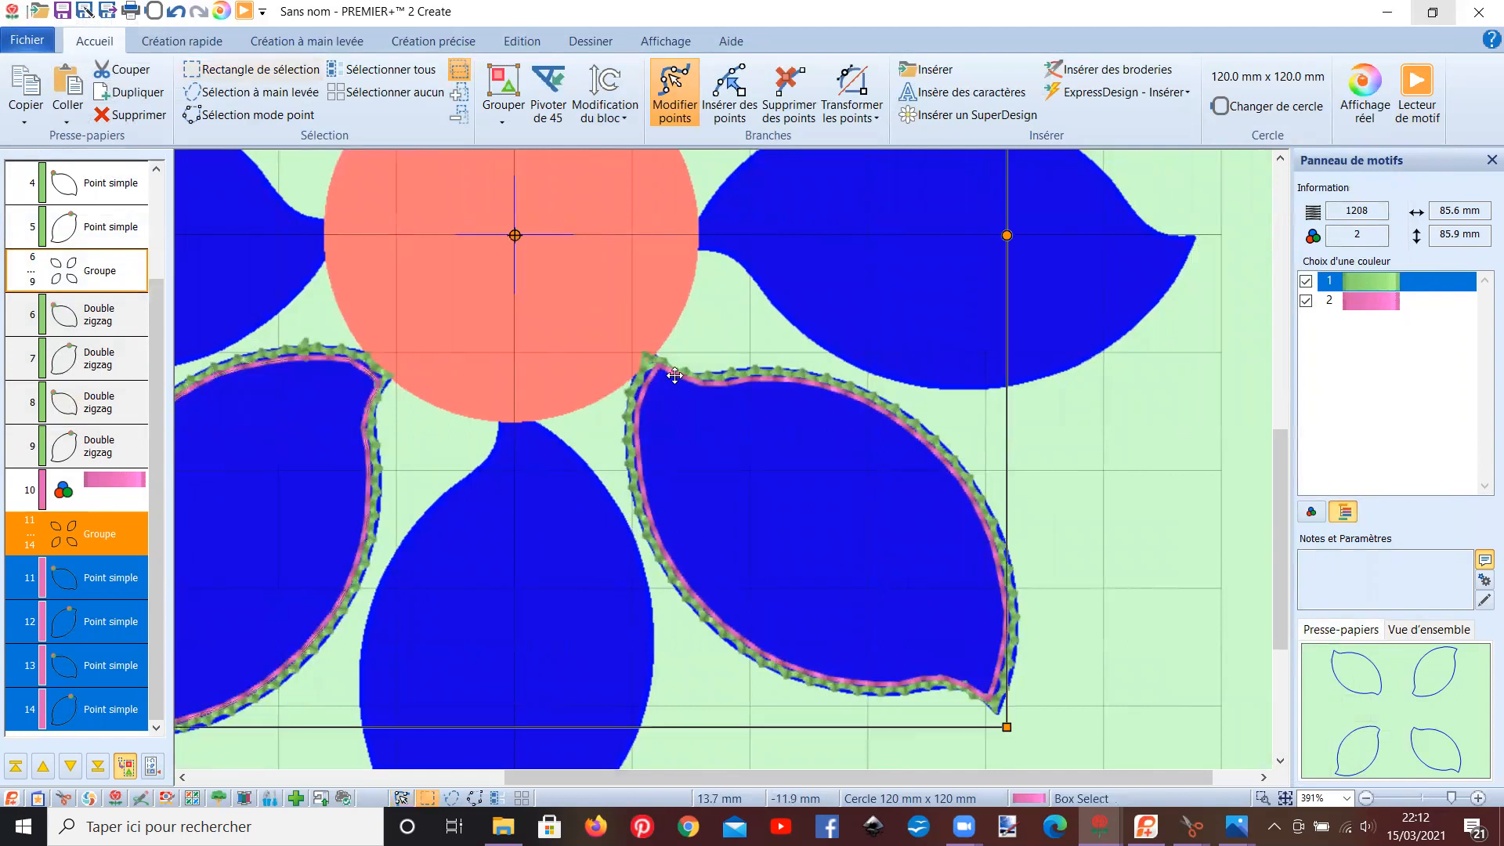
pyautogui.press('Escape')
pyautogui.click(102, 666)
pyautogui.doubleClick(985, 699)
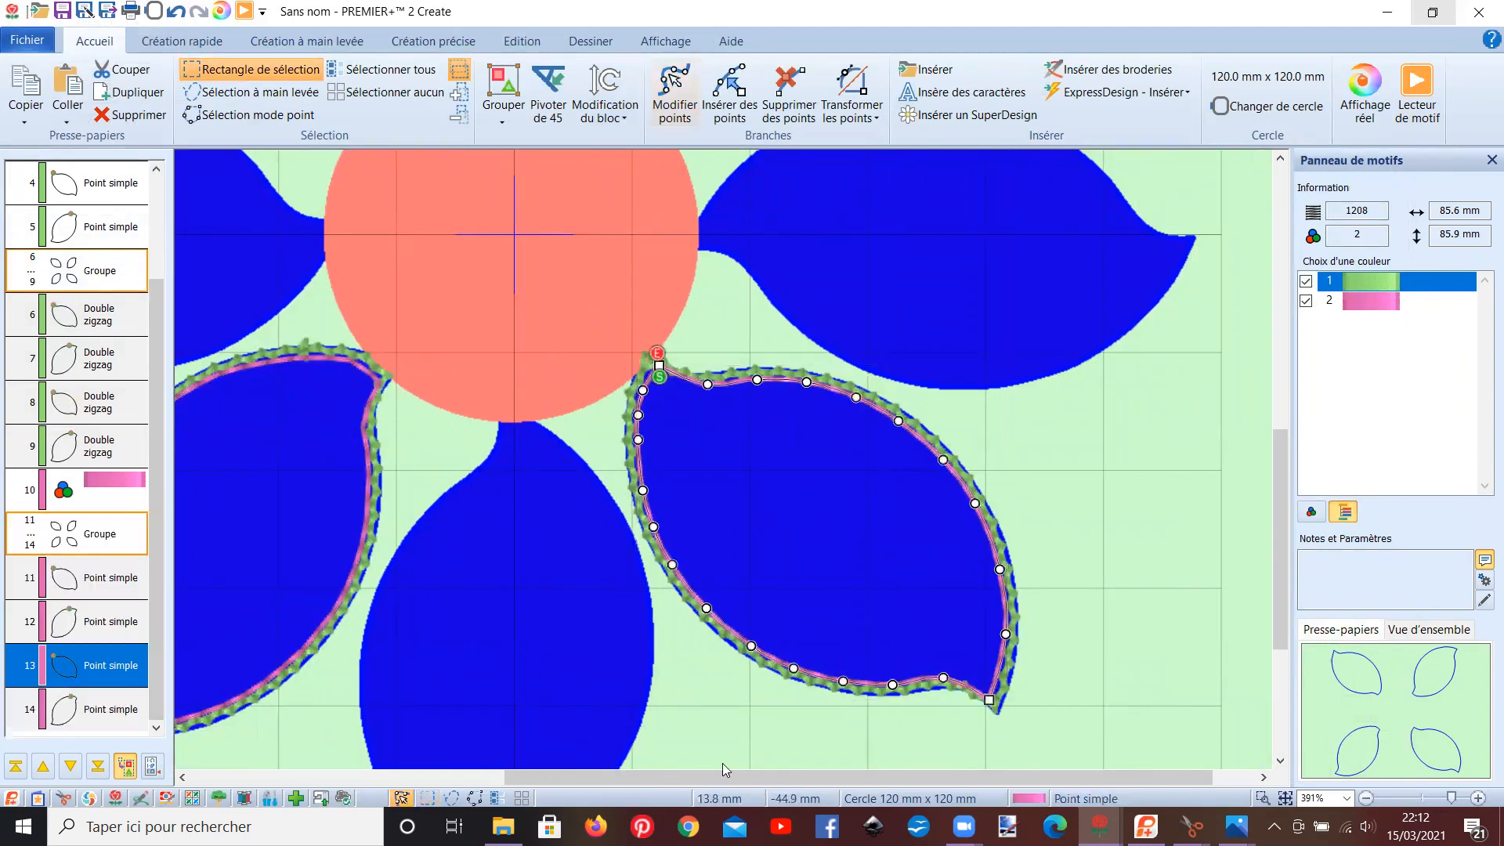
pyautogui.moveTo(985, 699); pyautogui.dragTo(991, 700)
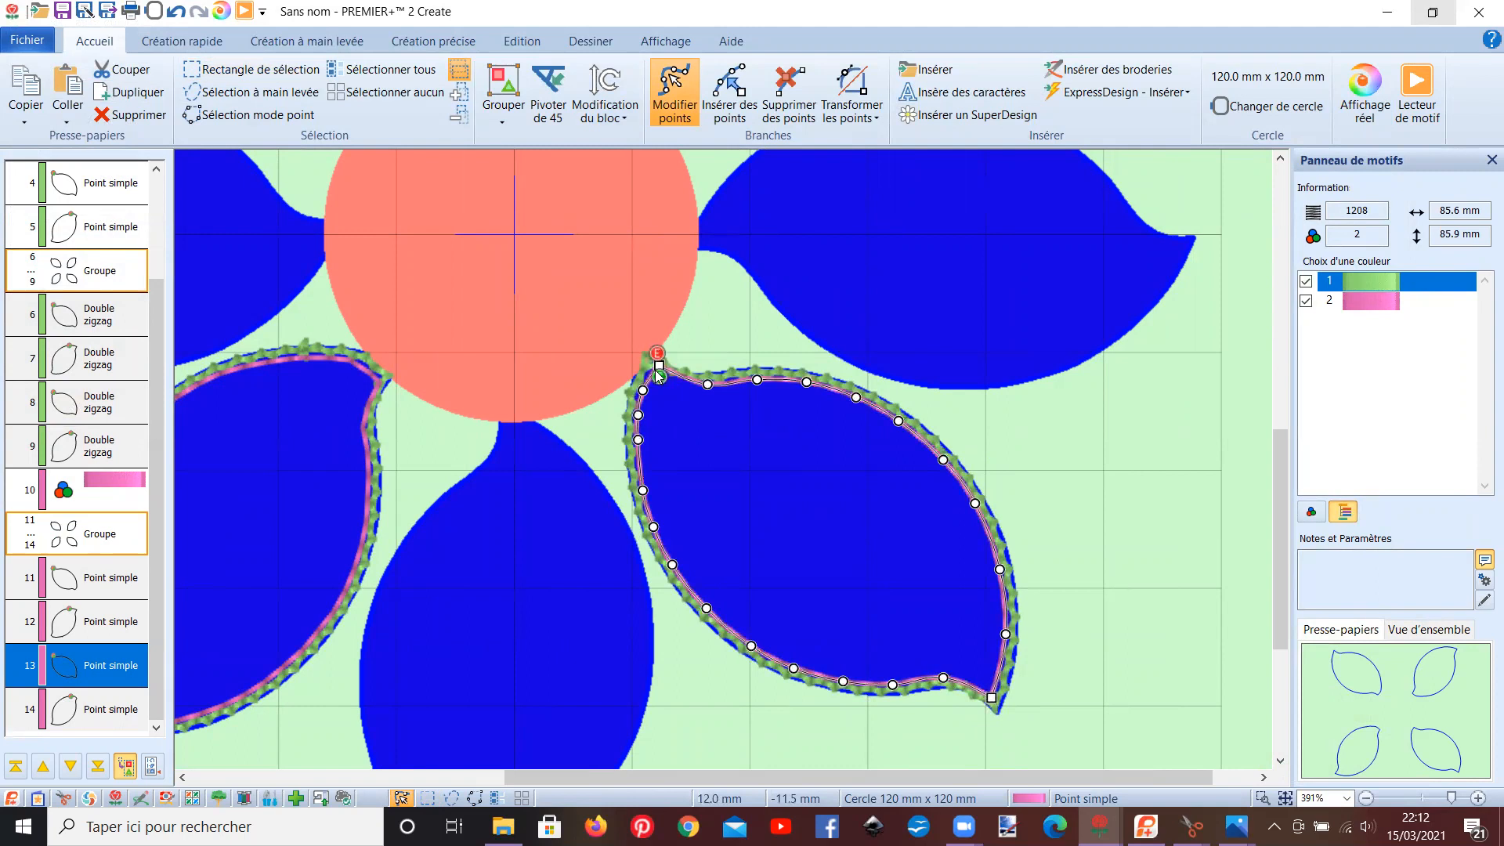
pyautogui.moveTo(659, 369); pyautogui.dragTo(653, 368)
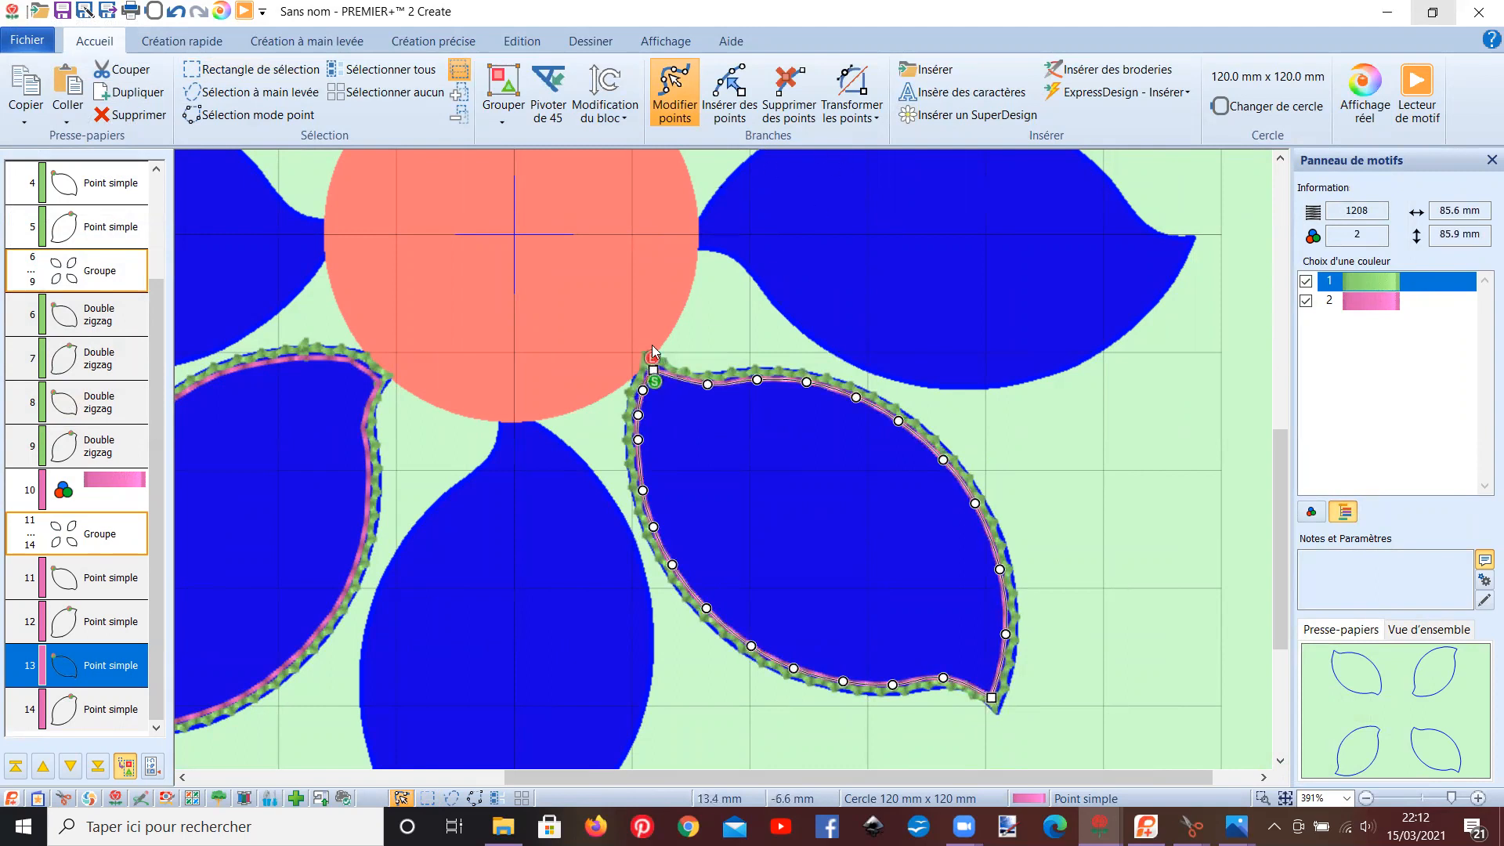
pyautogui.scroll(-2, 652, 346)
pyautogui.scroll(-3, 652, 346)
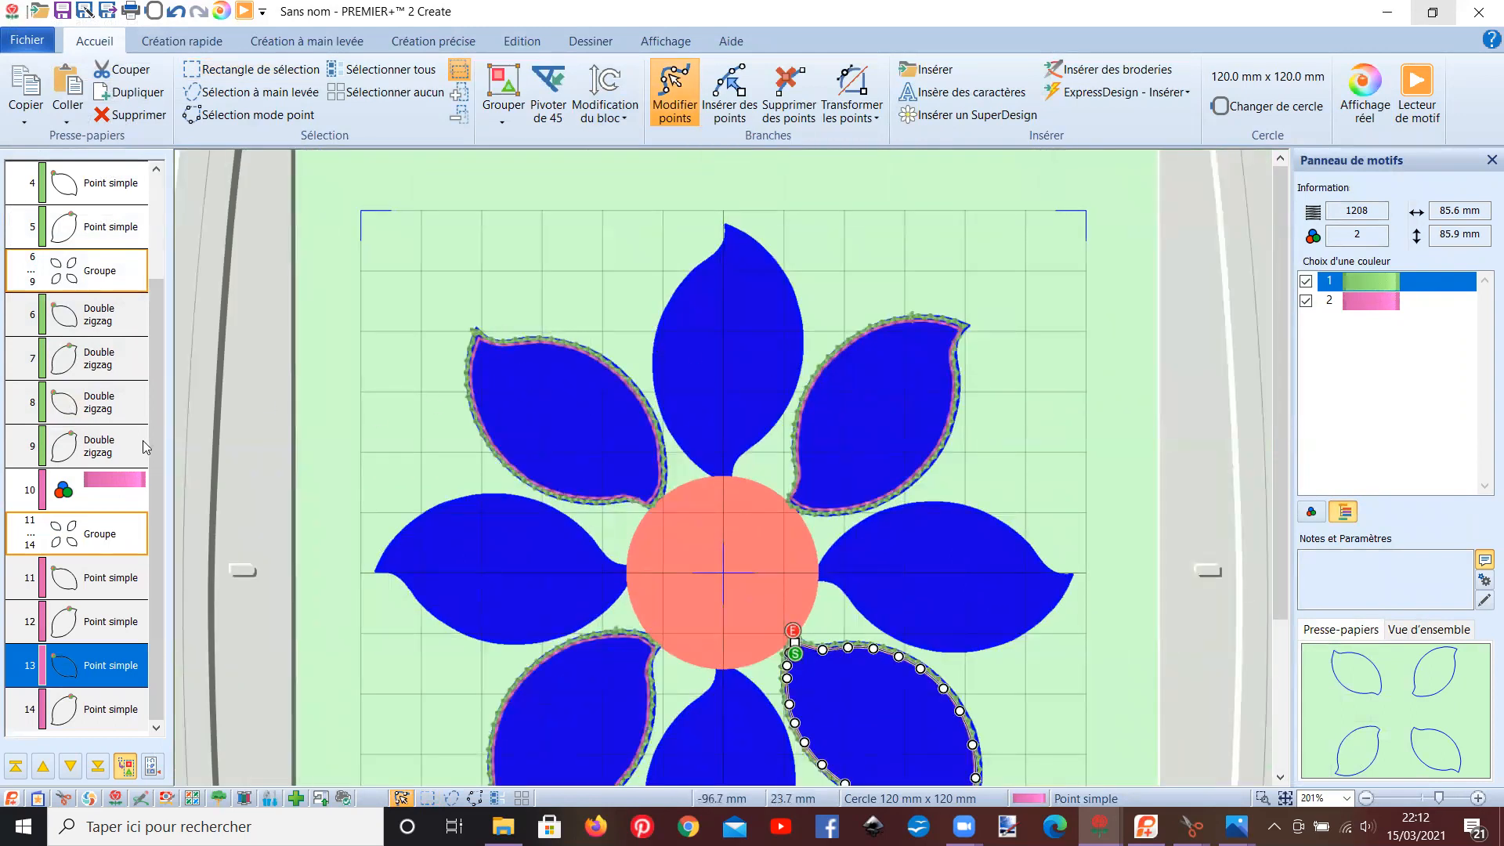
# - Turn the group of four pink outlines into cutwork needle lines with the 2-needle method, including safety stitches spaced 30 mm apart
pyautogui.rightClick(111, 546)
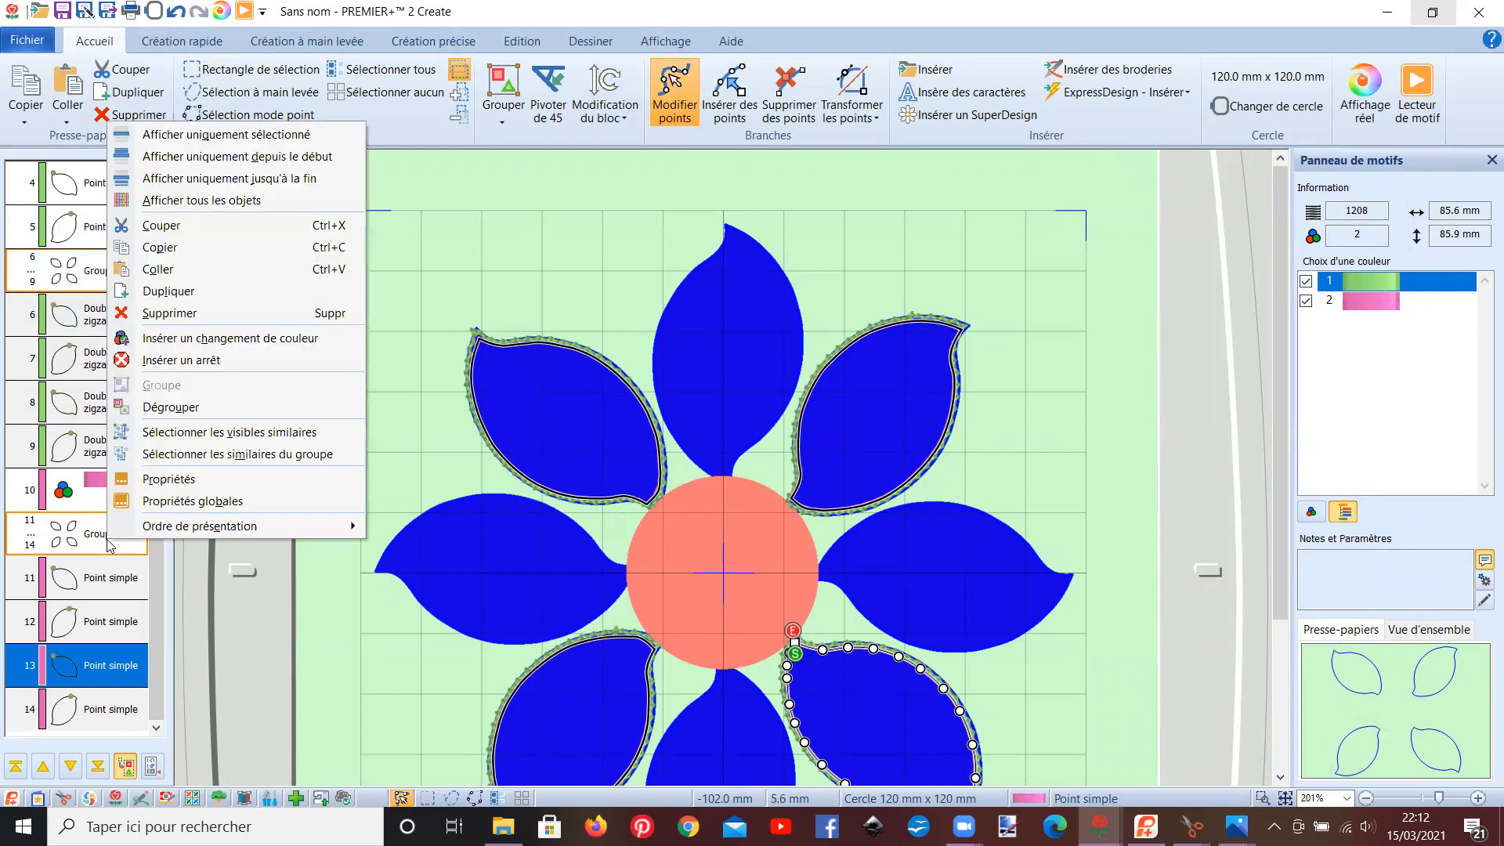
pyautogui.click(102, 539)
pyautogui.rightClick(100, 537)
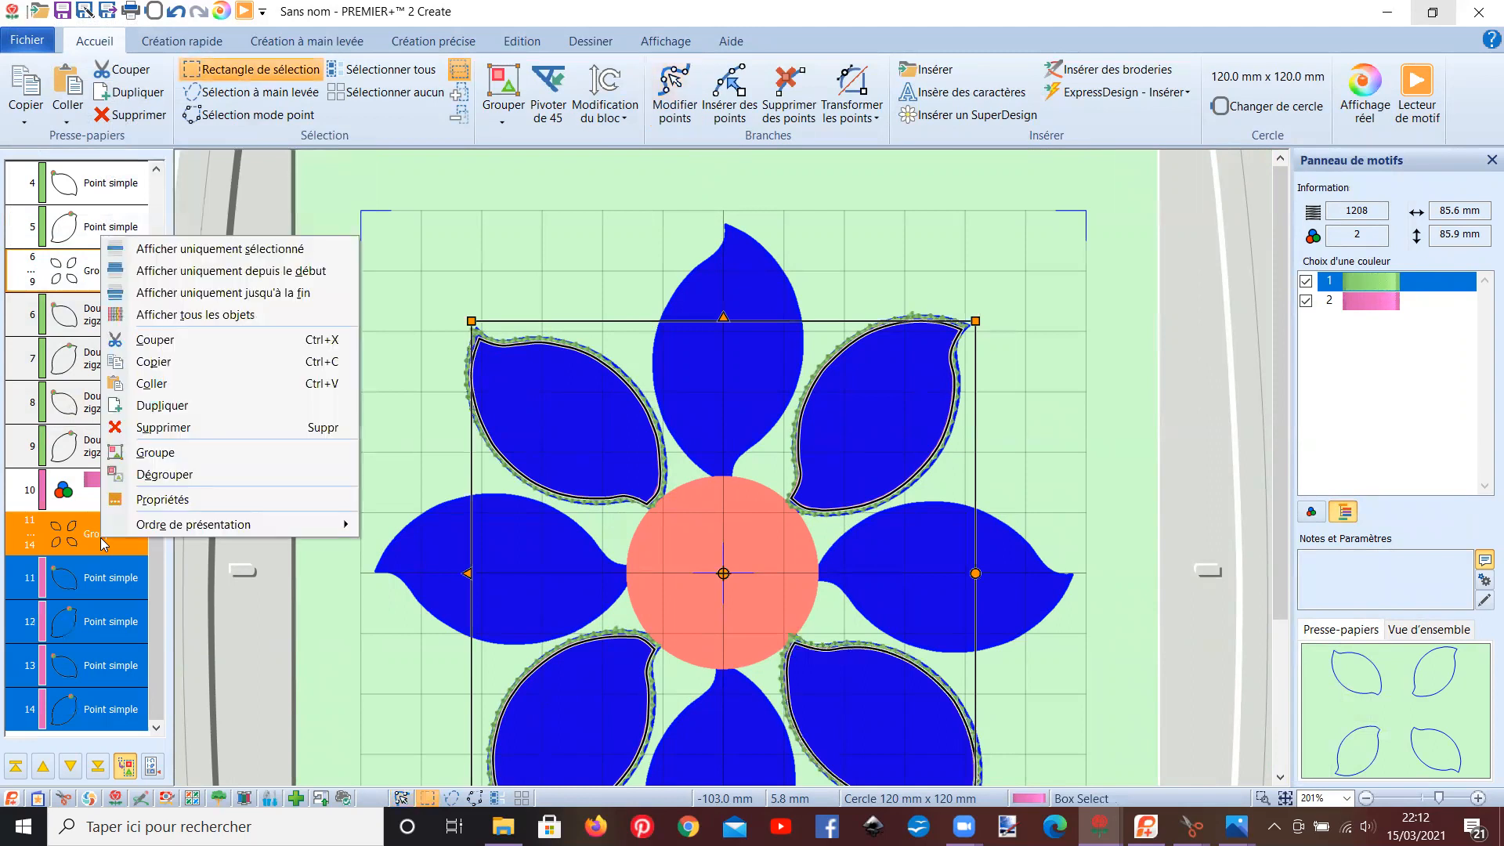
pyautogui.click(163, 499)
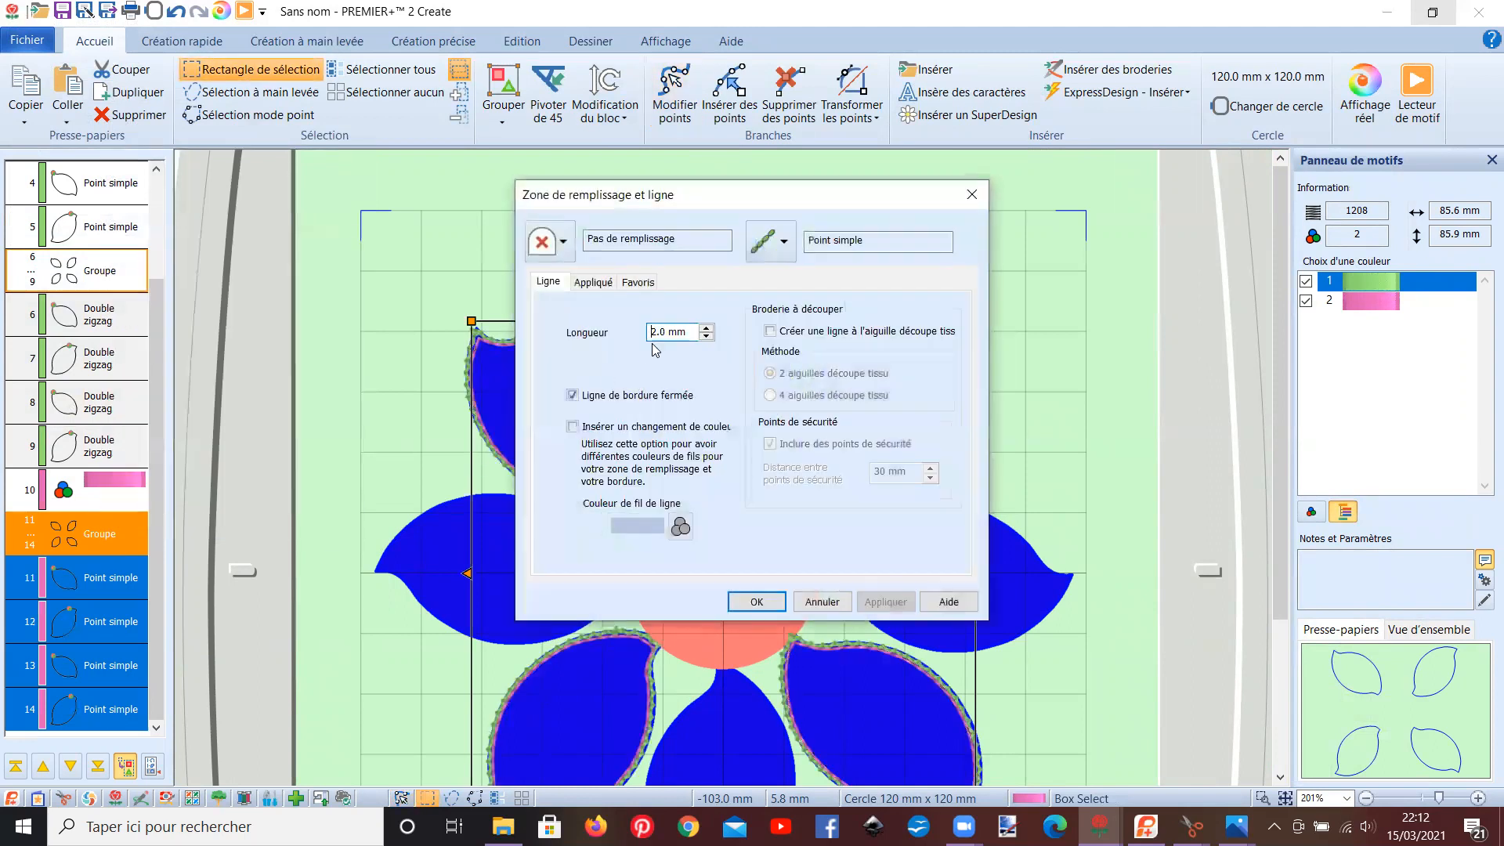
pyautogui.click(770, 331)
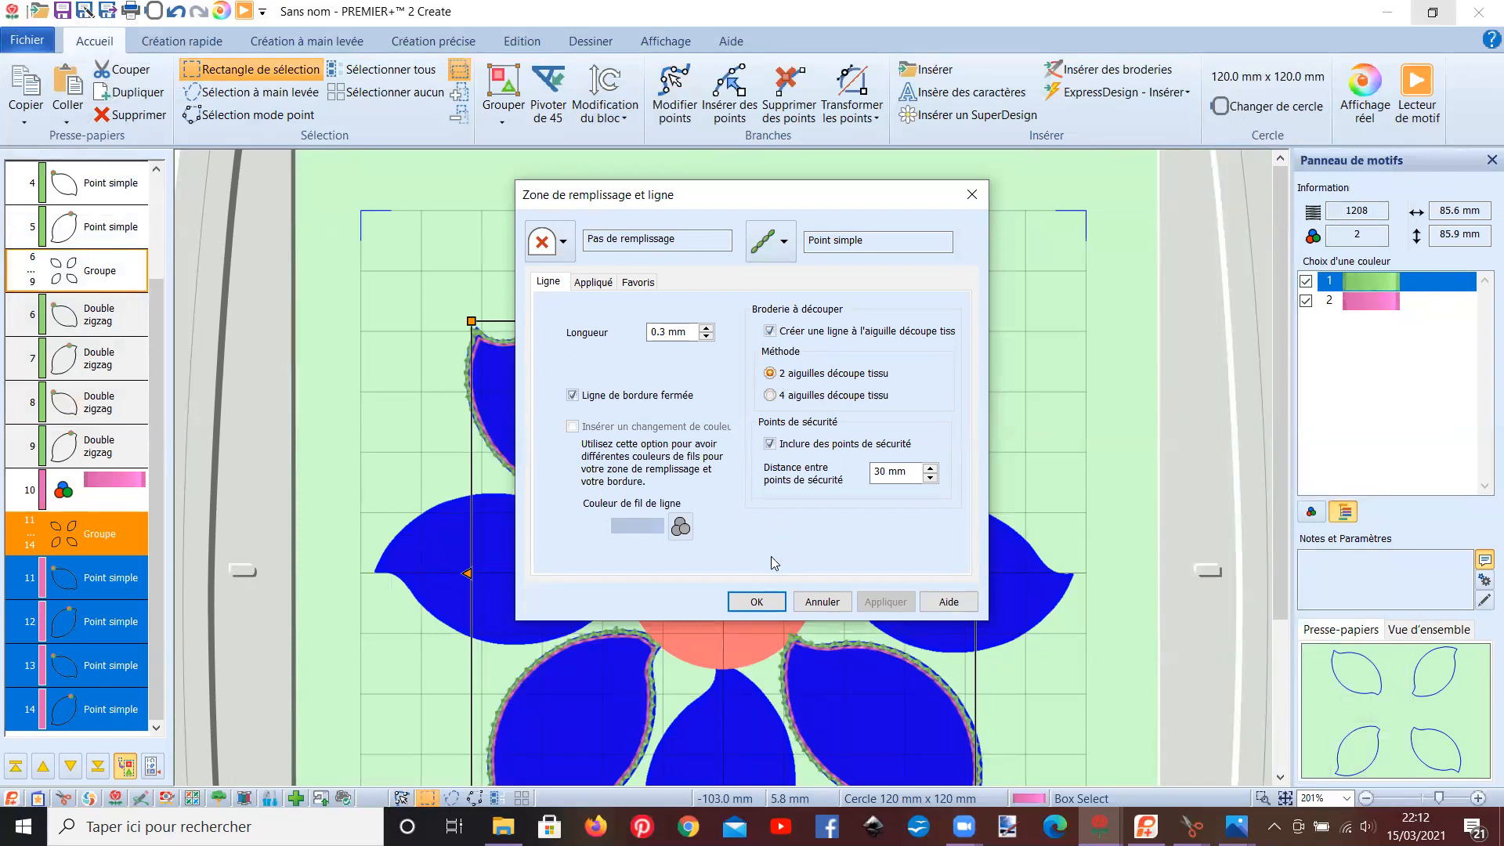
pyautogui.click(756, 602)
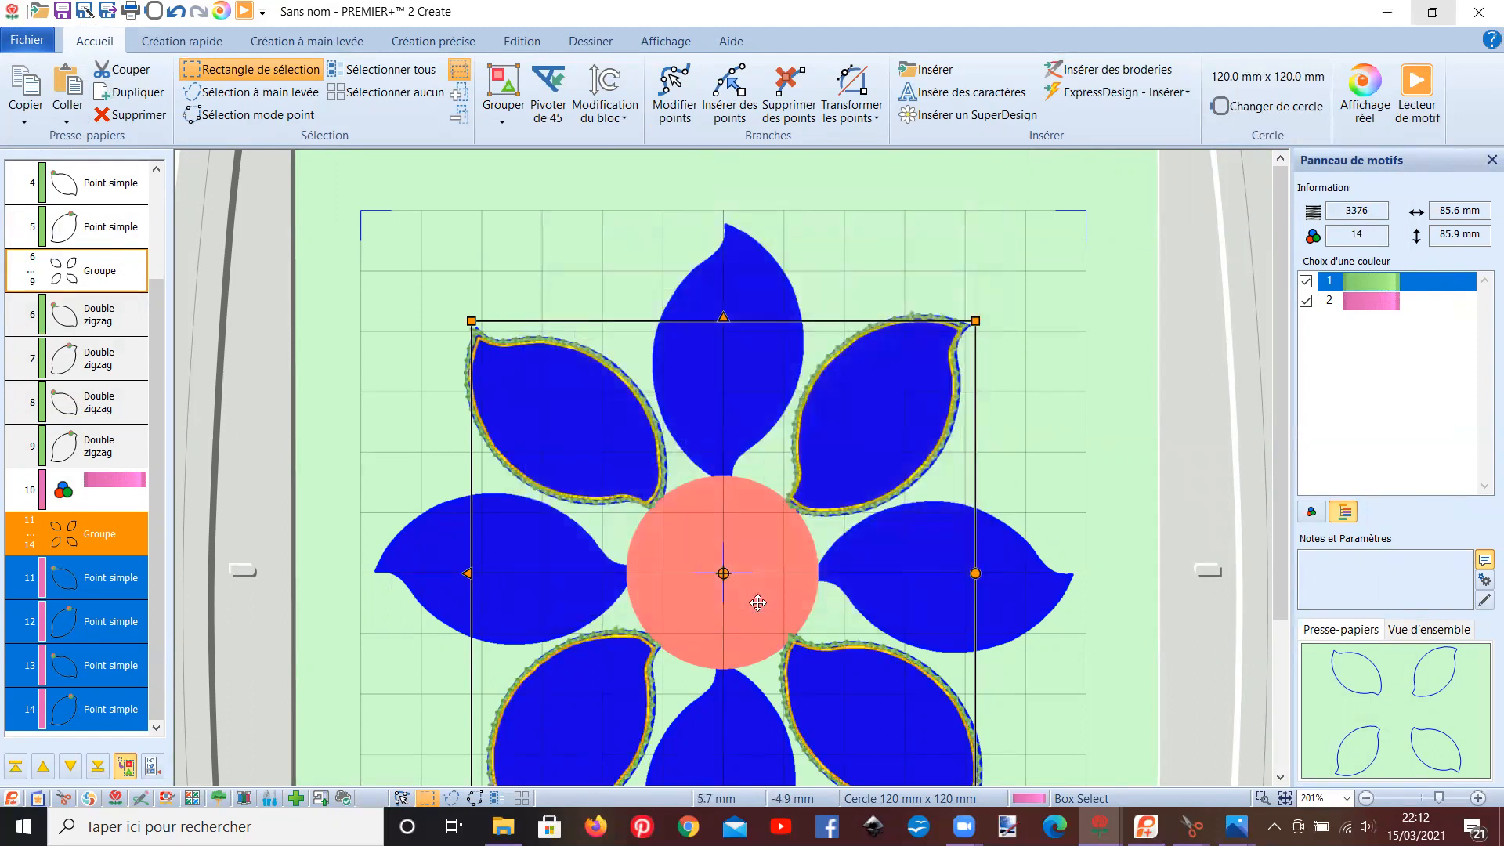
# - Play the design's stitch-out in the design player, examining the cutwork needle passes around the petals, and close the player
pyautogui.click(247, 13)
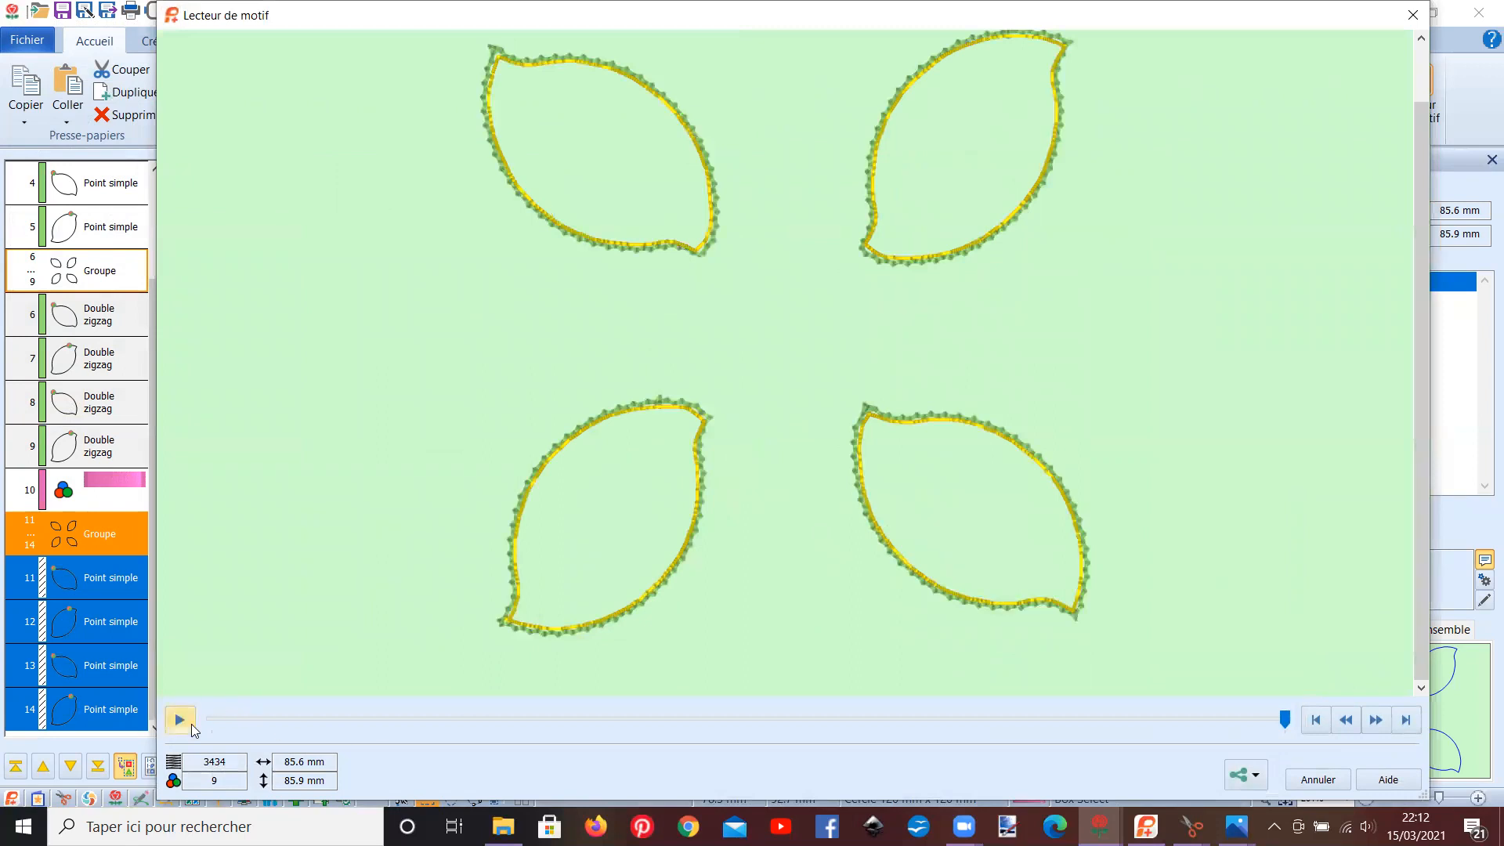
pyautogui.click(181, 719)
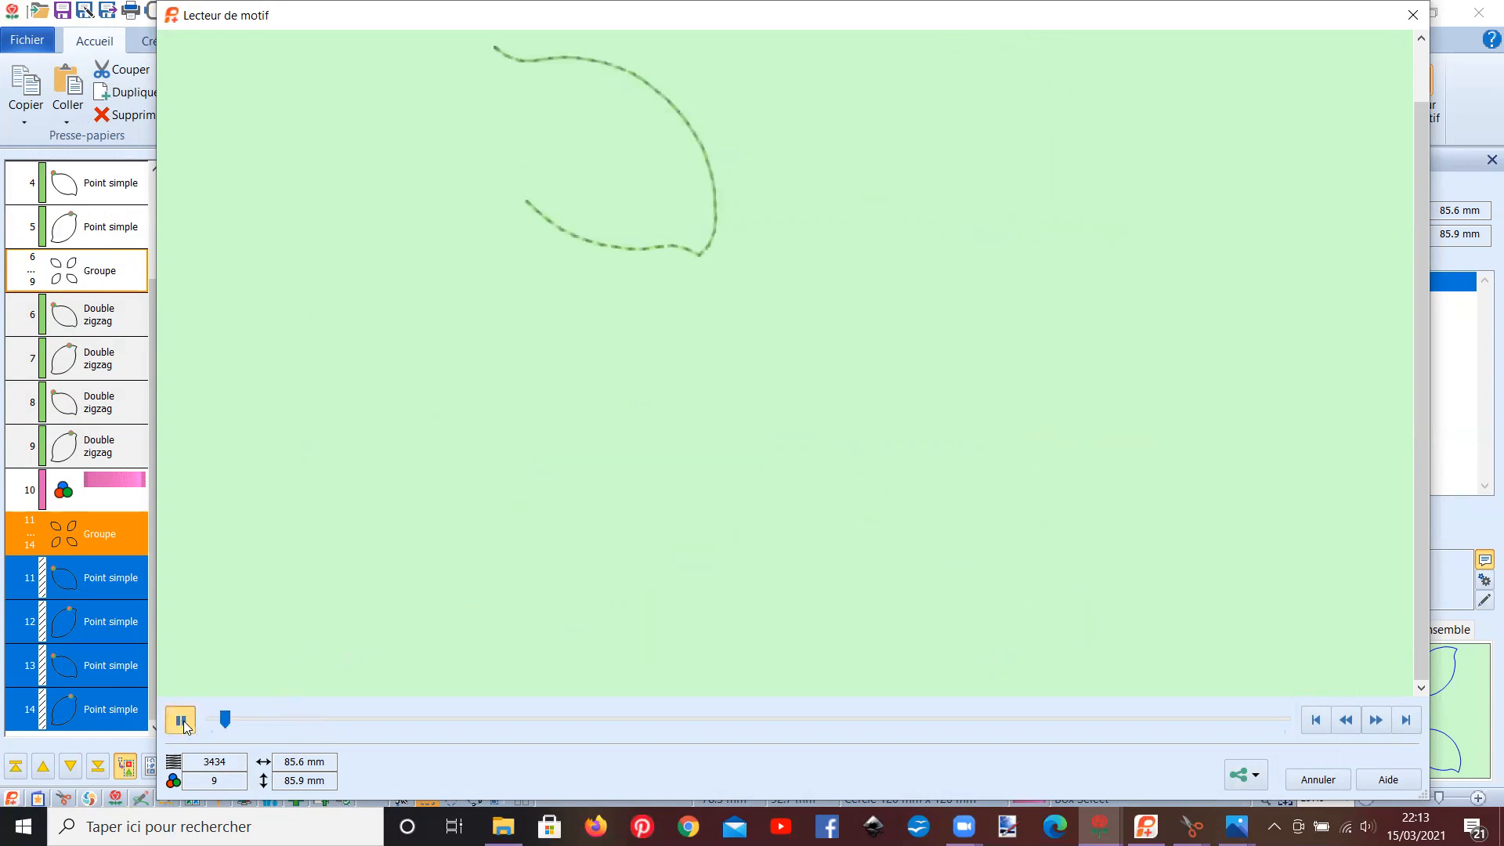
pyautogui.moveTo(229, 725); pyautogui.dragTo(564, 743)
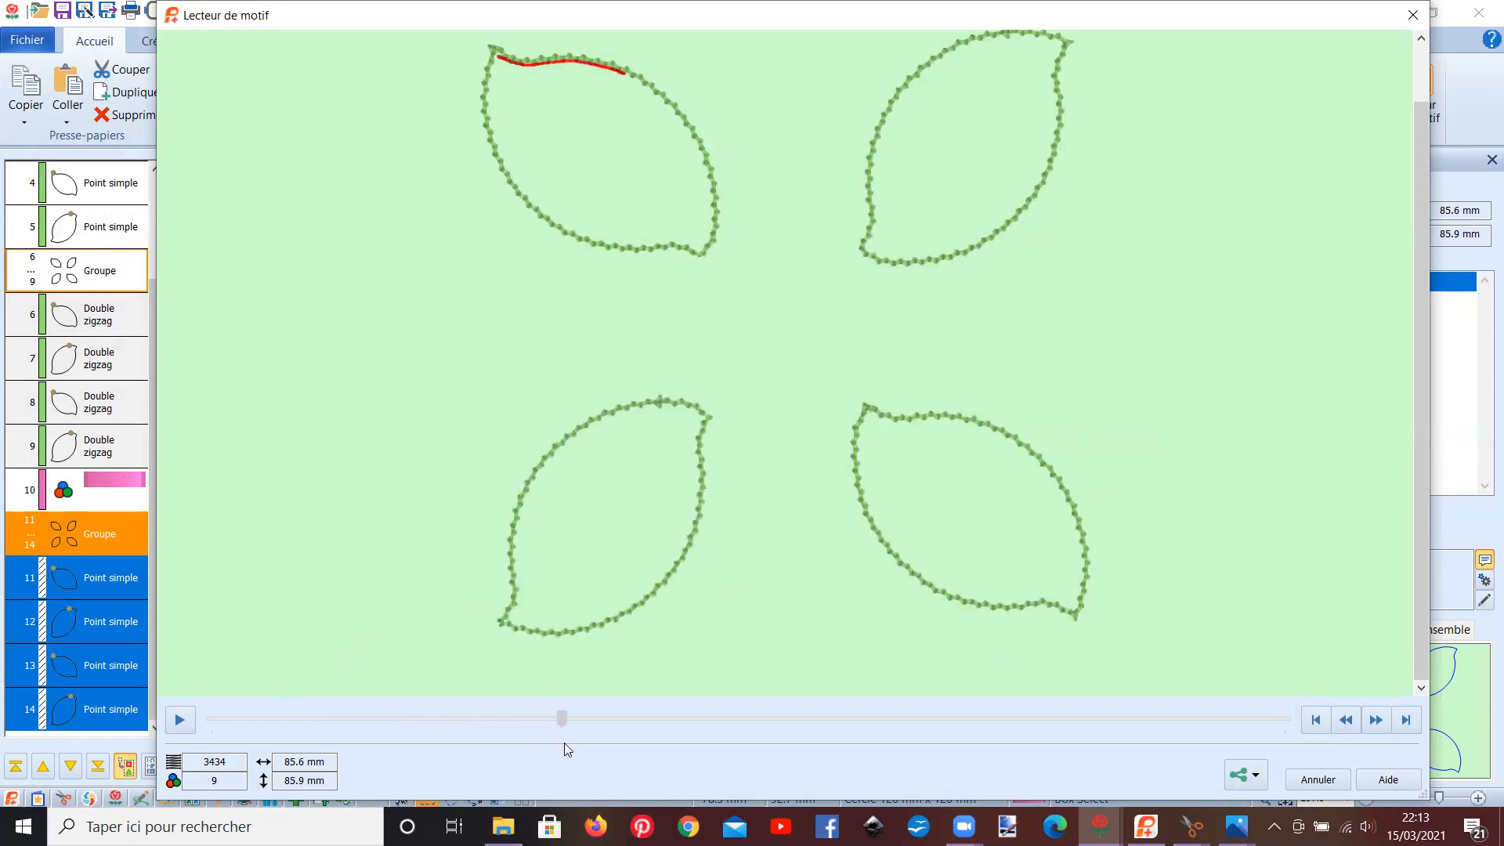
pyautogui.click(568, 718)
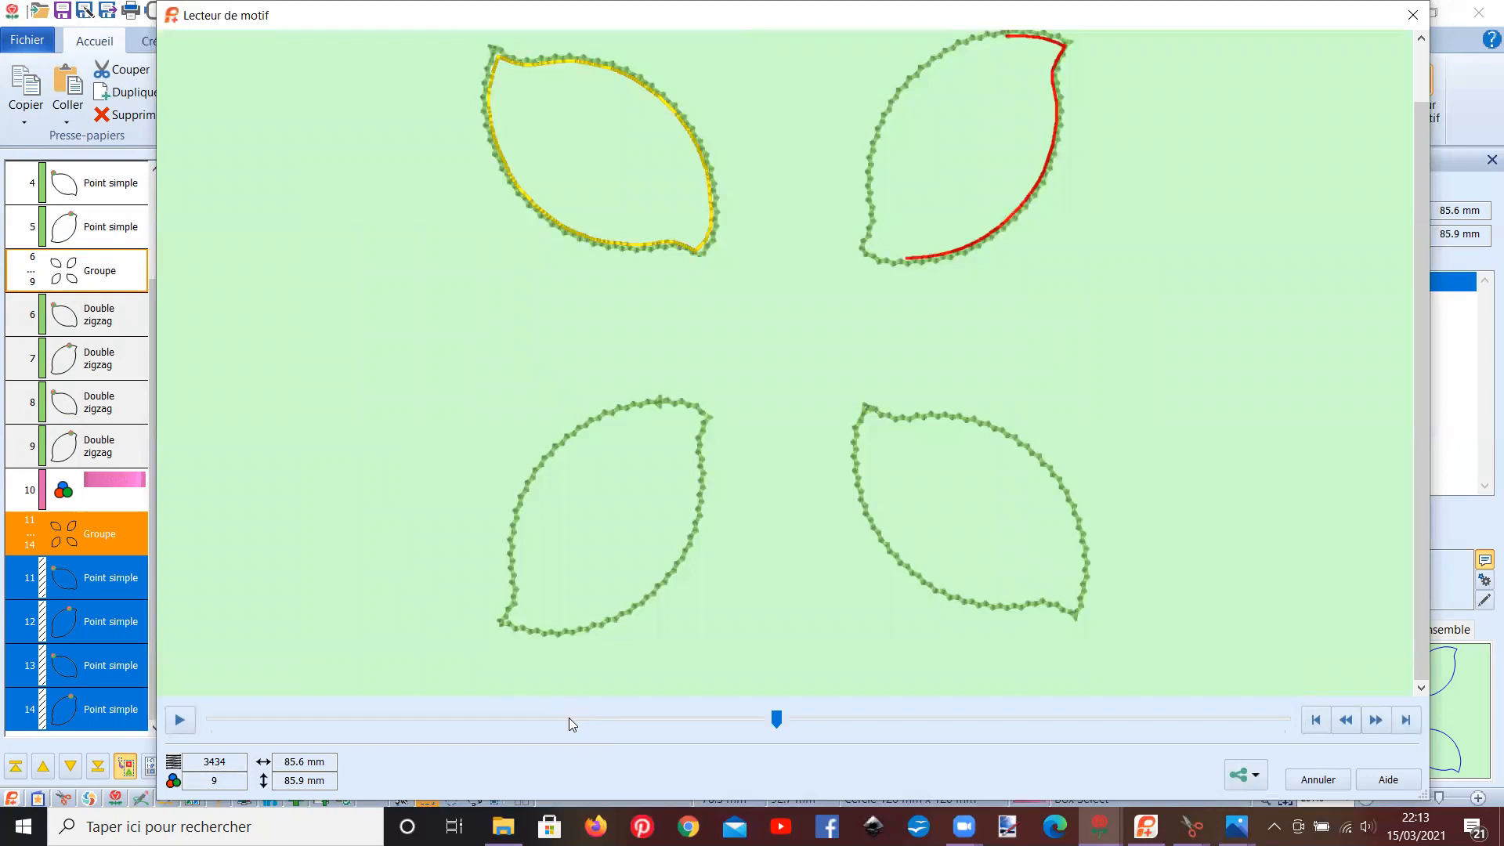
pyautogui.moveTo(779, 722); pyautogui.dragTo(553, 683)
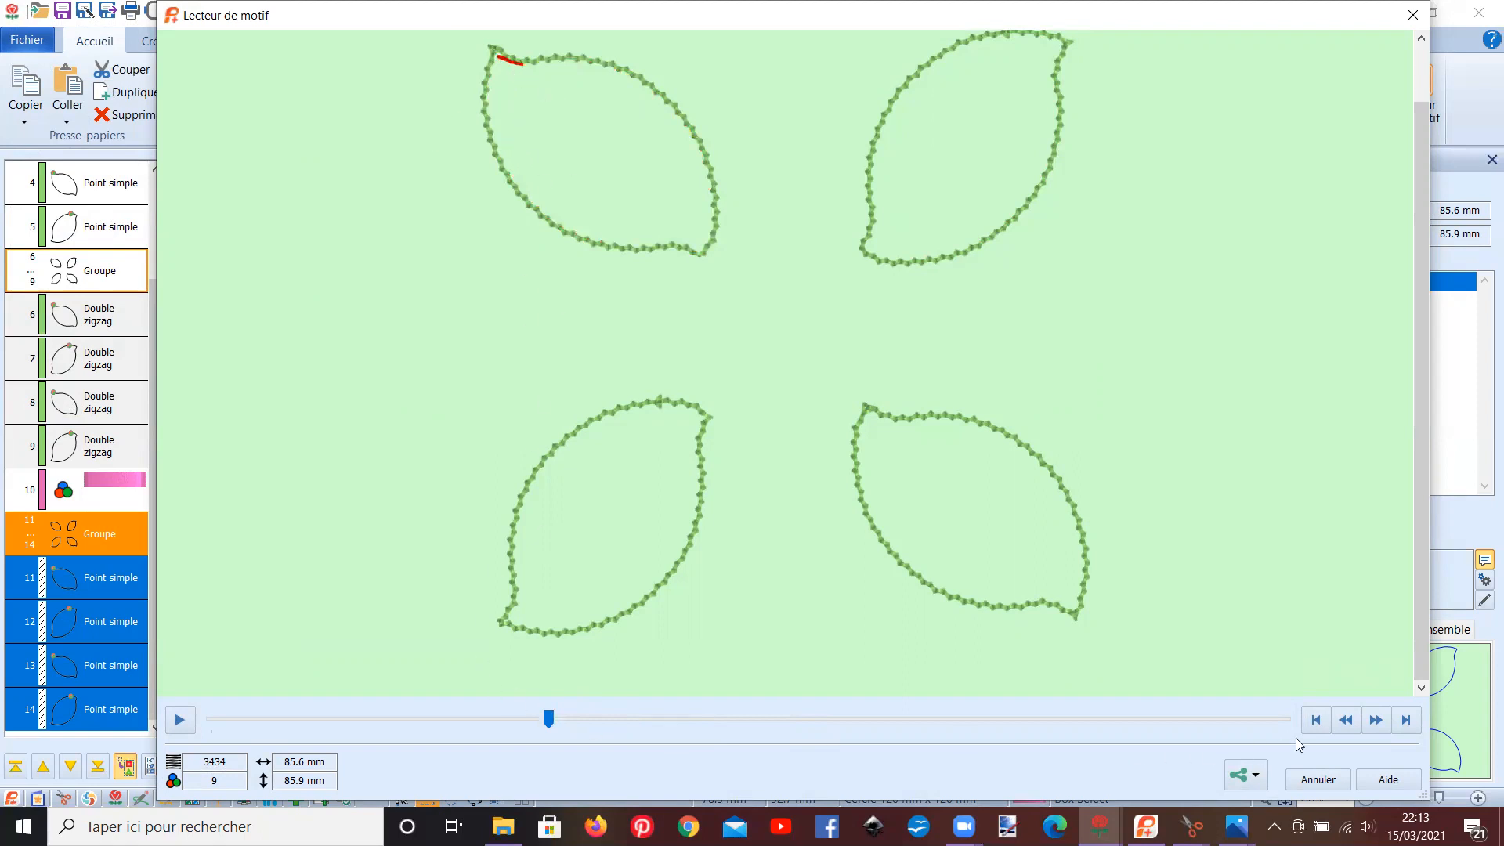
pyautogui.click(1375, 720)
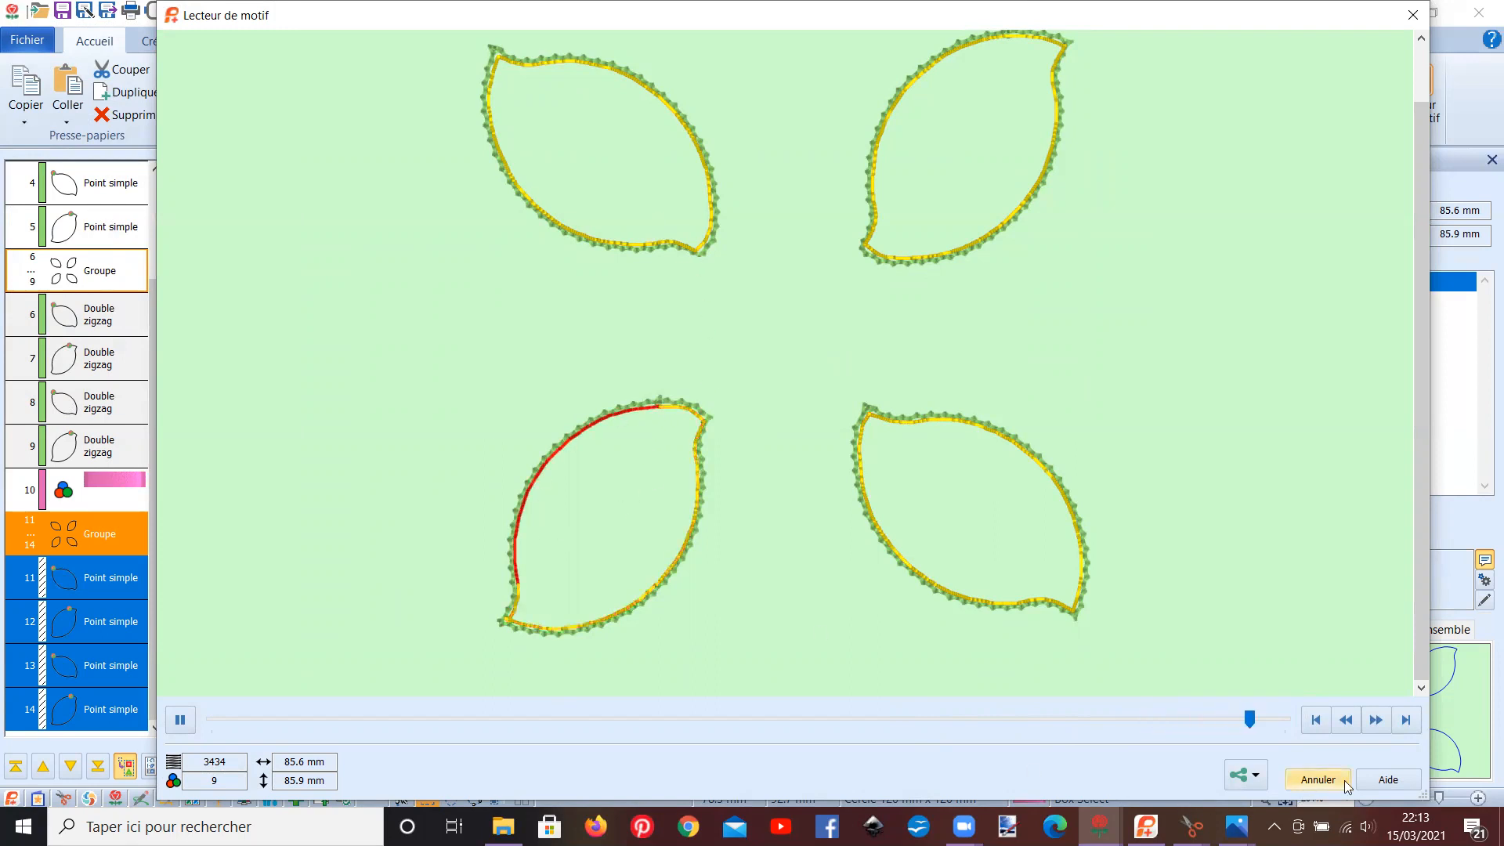
pyautogui.click(1413, 15)
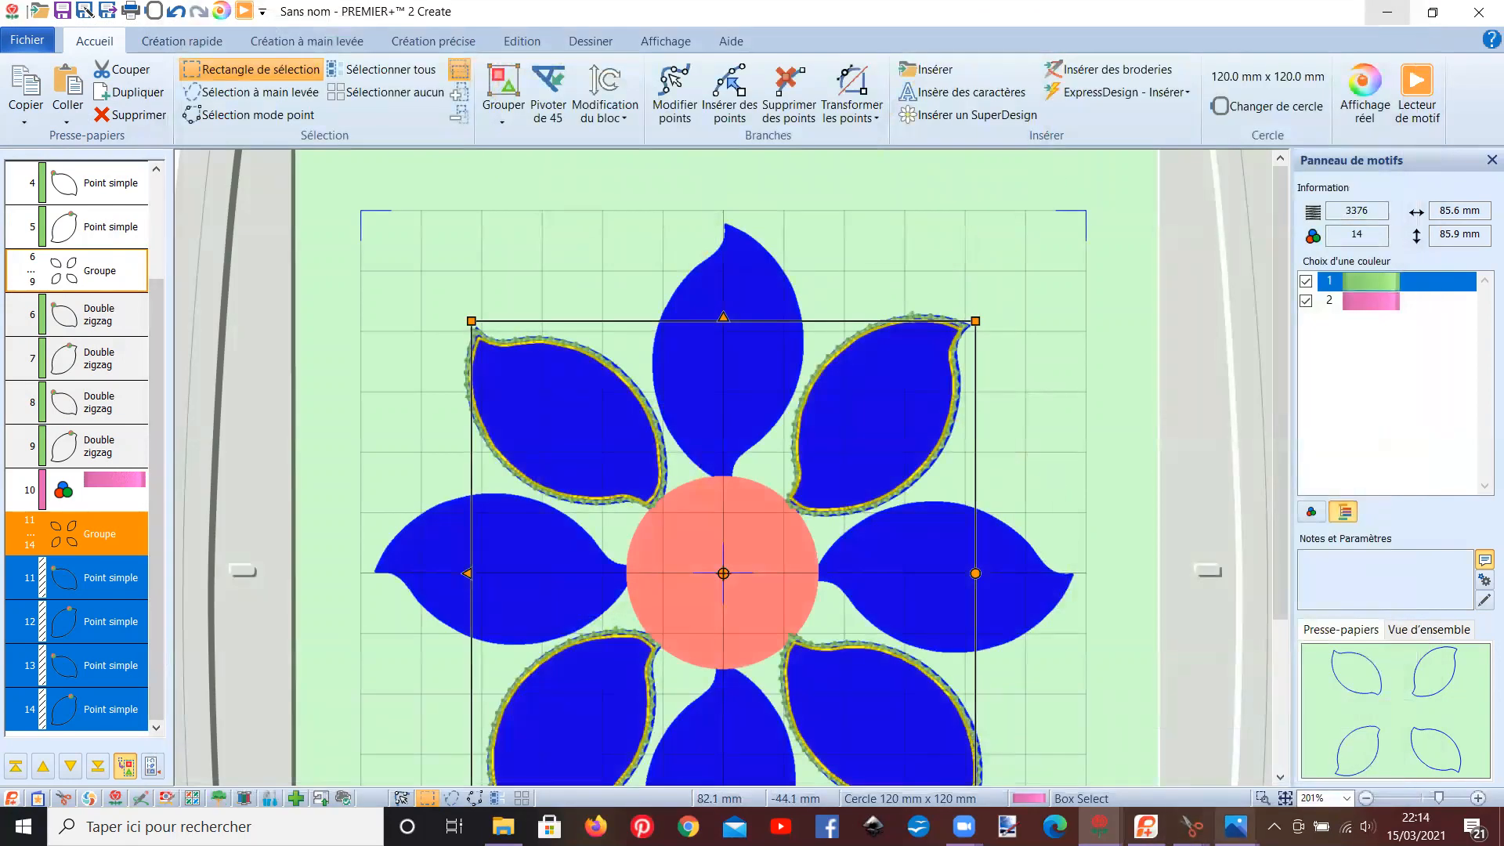
# - Switch to Photos to examine the embroidered flower in fleur cutwork.jpg, and return to the flower design in PREMIER+ 2 Create
pyautogui.click(1307, 754)
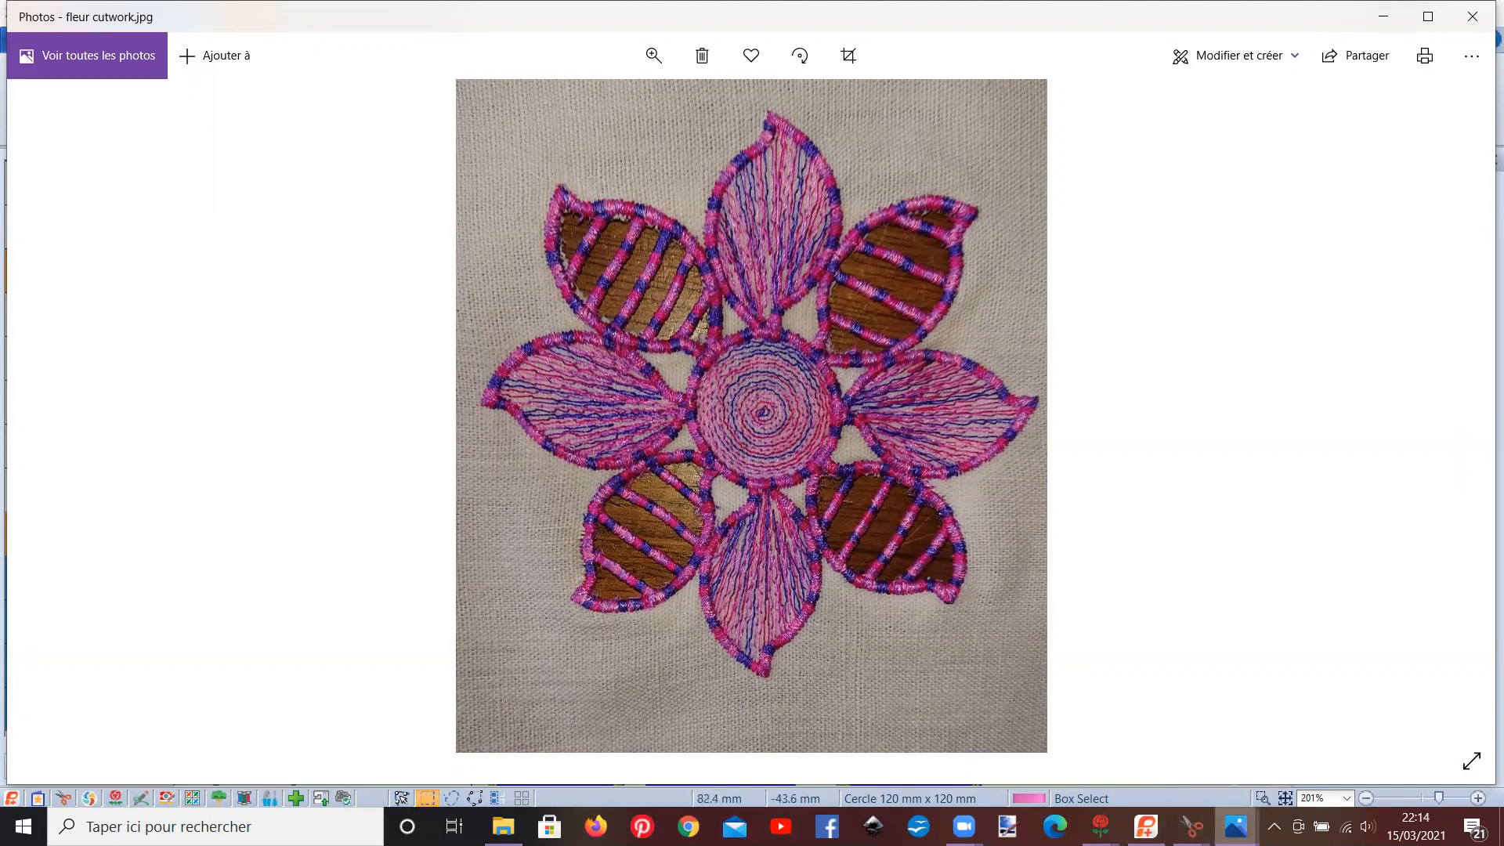
pyautogui.click(1117, 810)
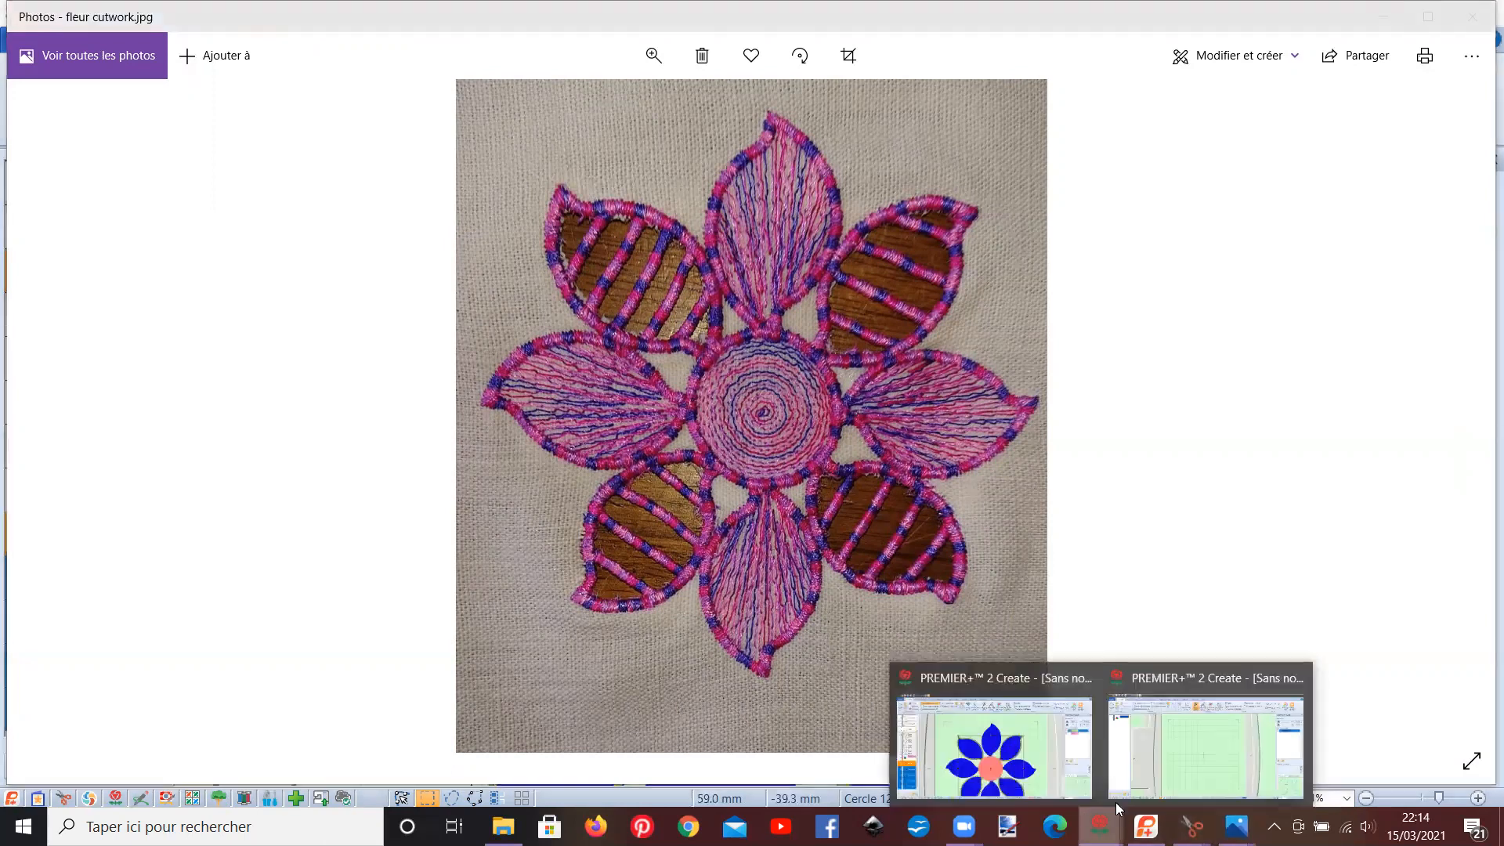
pyautogui.click(993, 744)
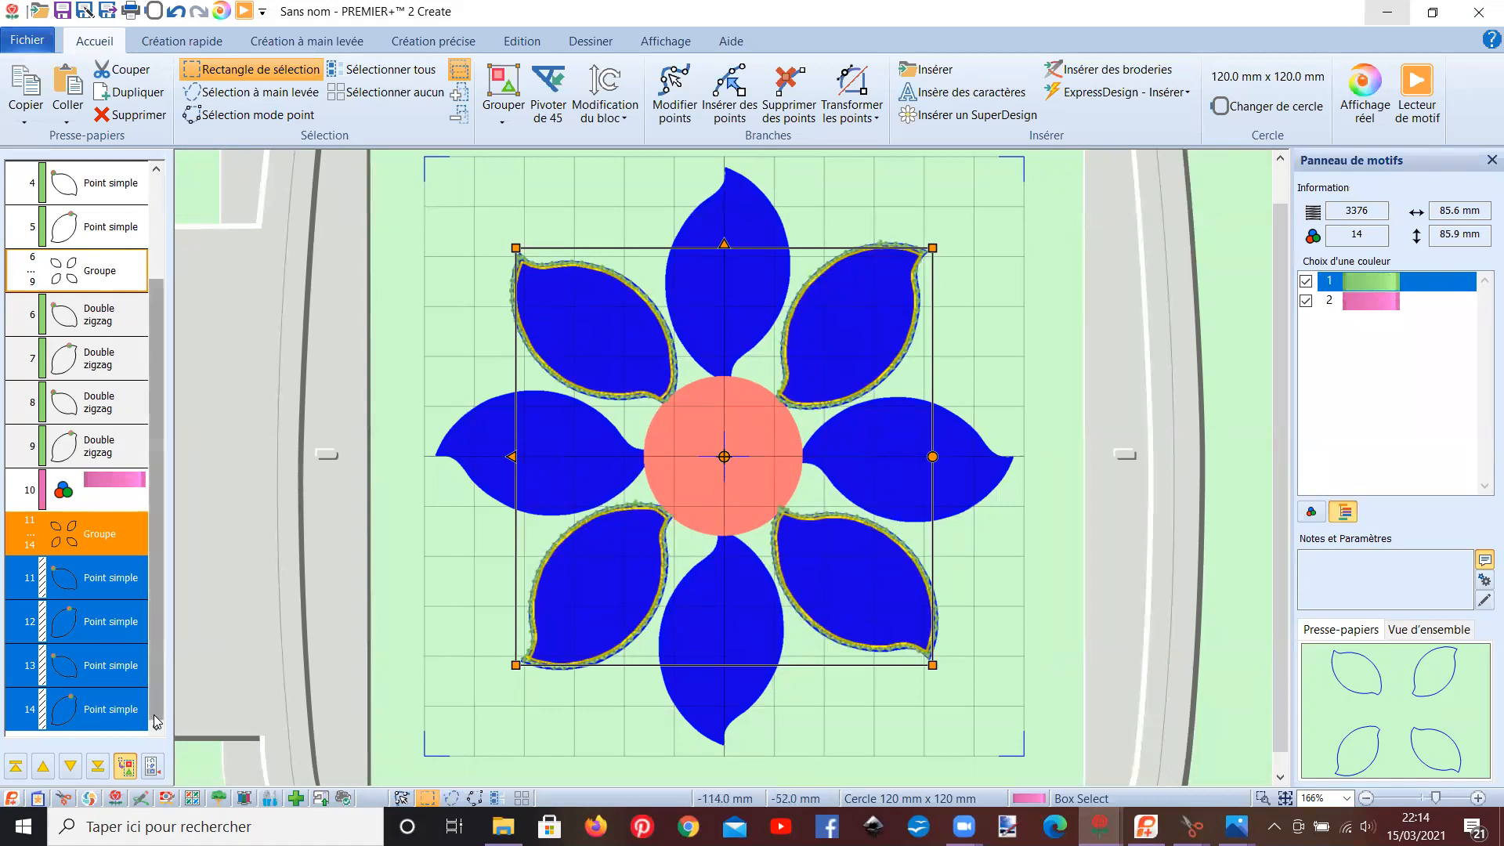
# - Insert a colour change to Robison-Anton Rayon 40 thread 2328 Pumpkin after the last cutwork outline
pyautogui.click(119, 714)
pyautogui.rightClick(119, 714)
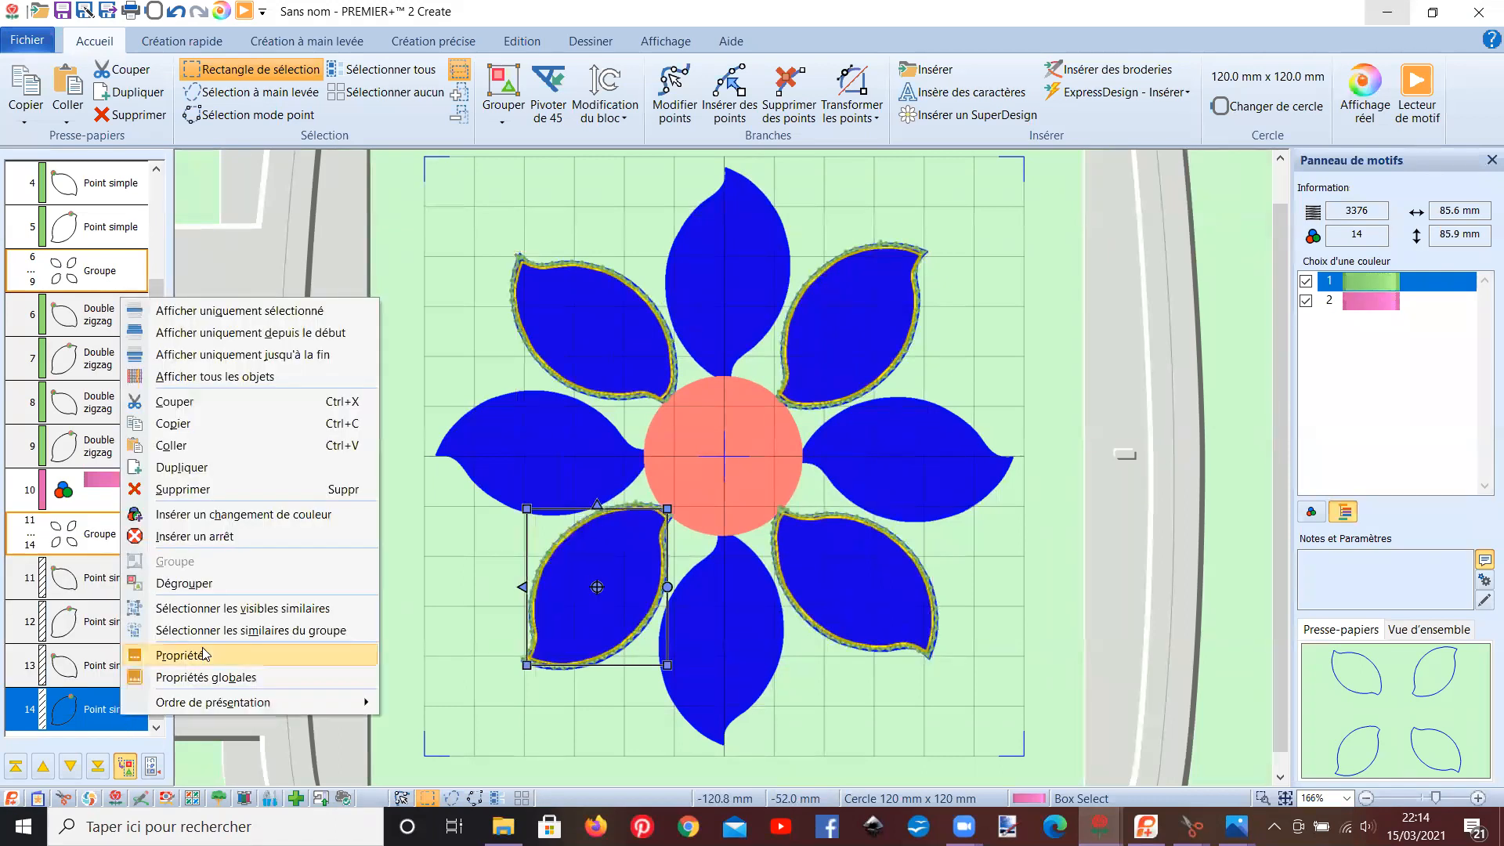
pyautogui.click(227, 514)
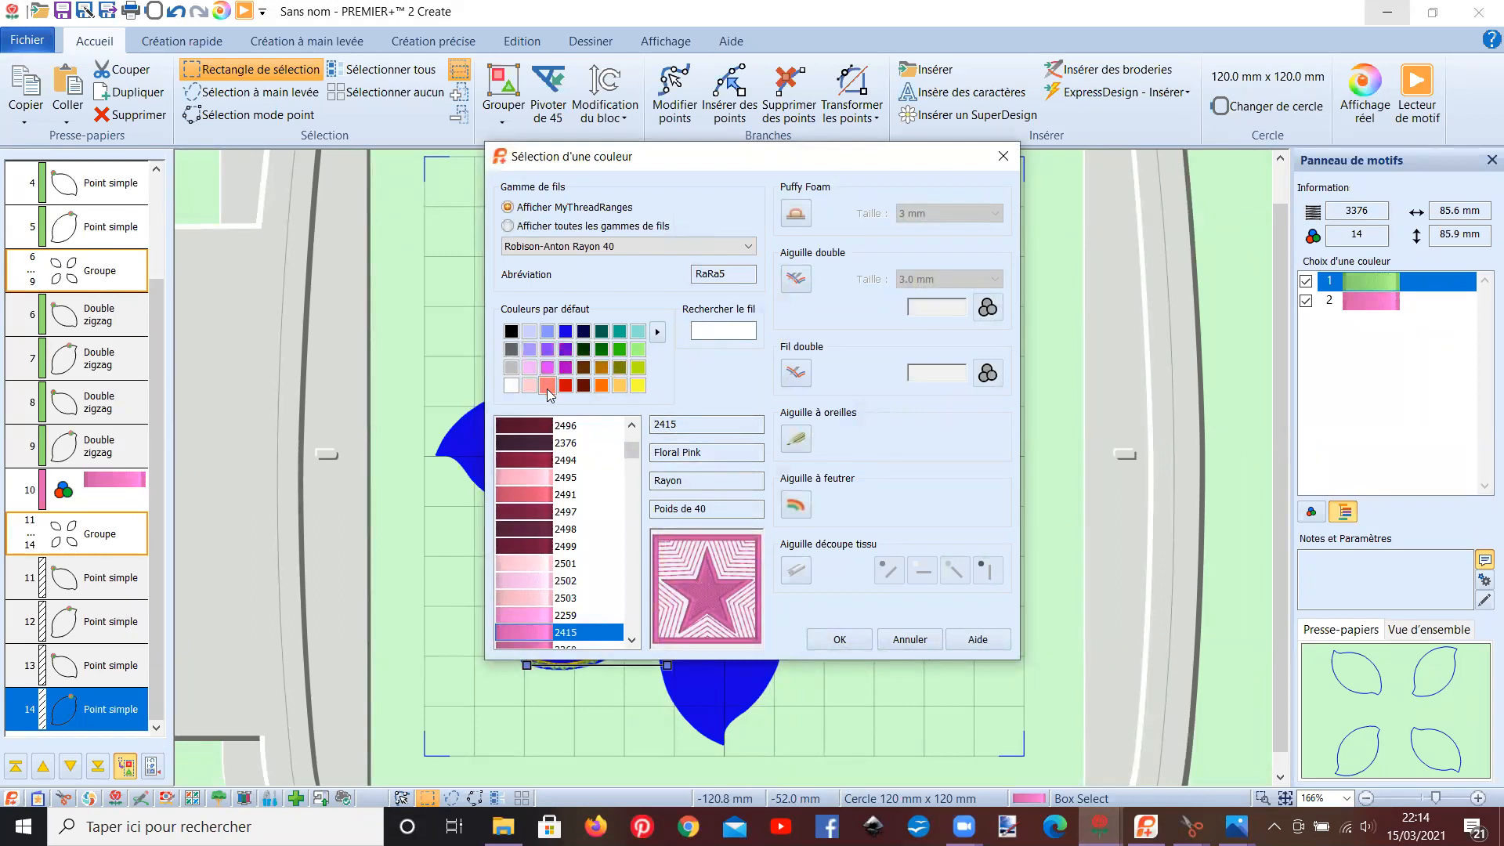
pyautogui.click(600, 387)
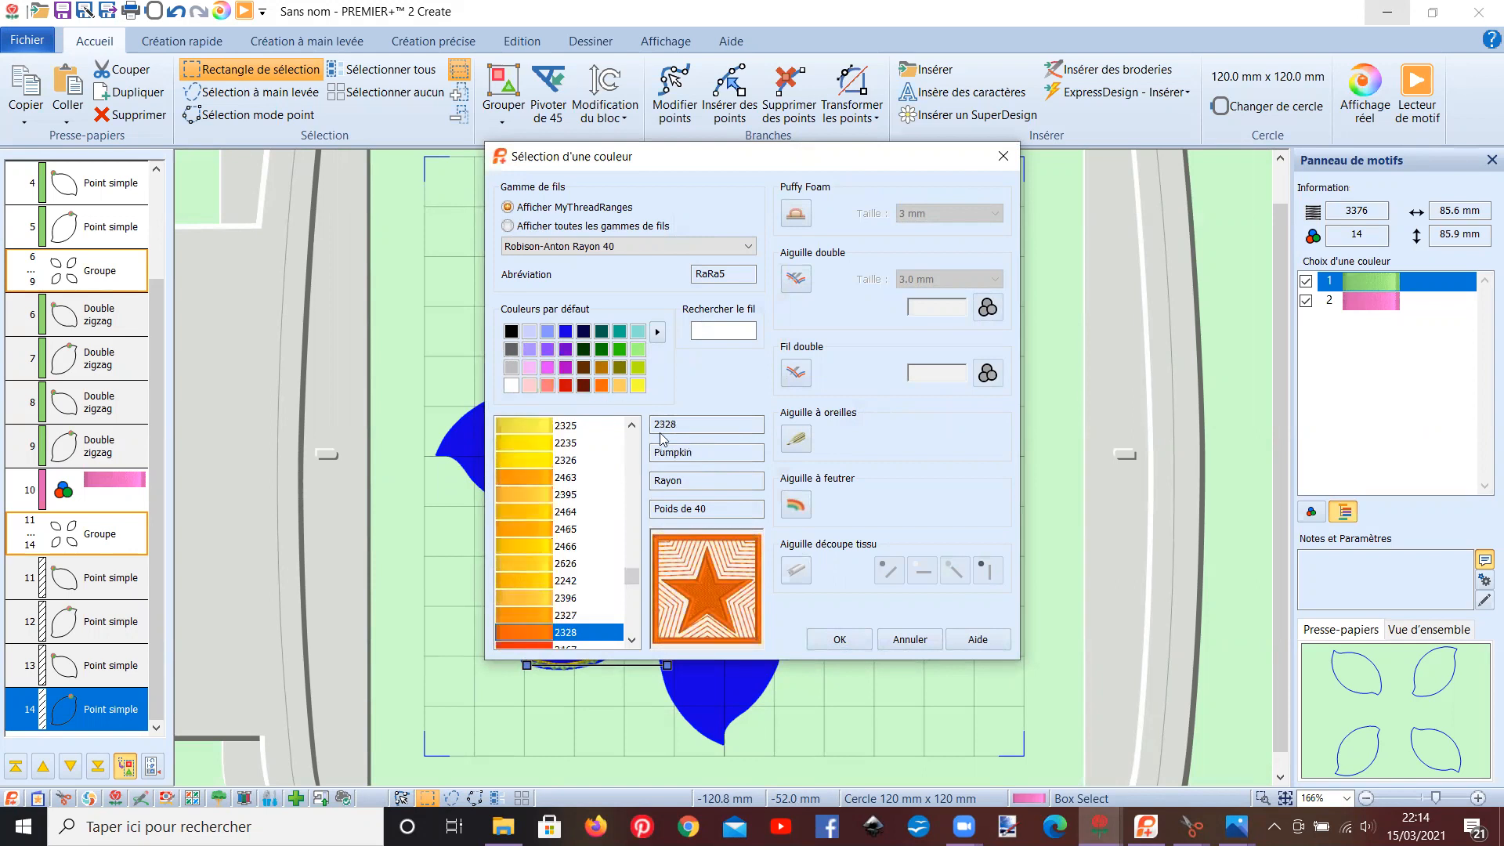
pyautogui.click(828, 642)
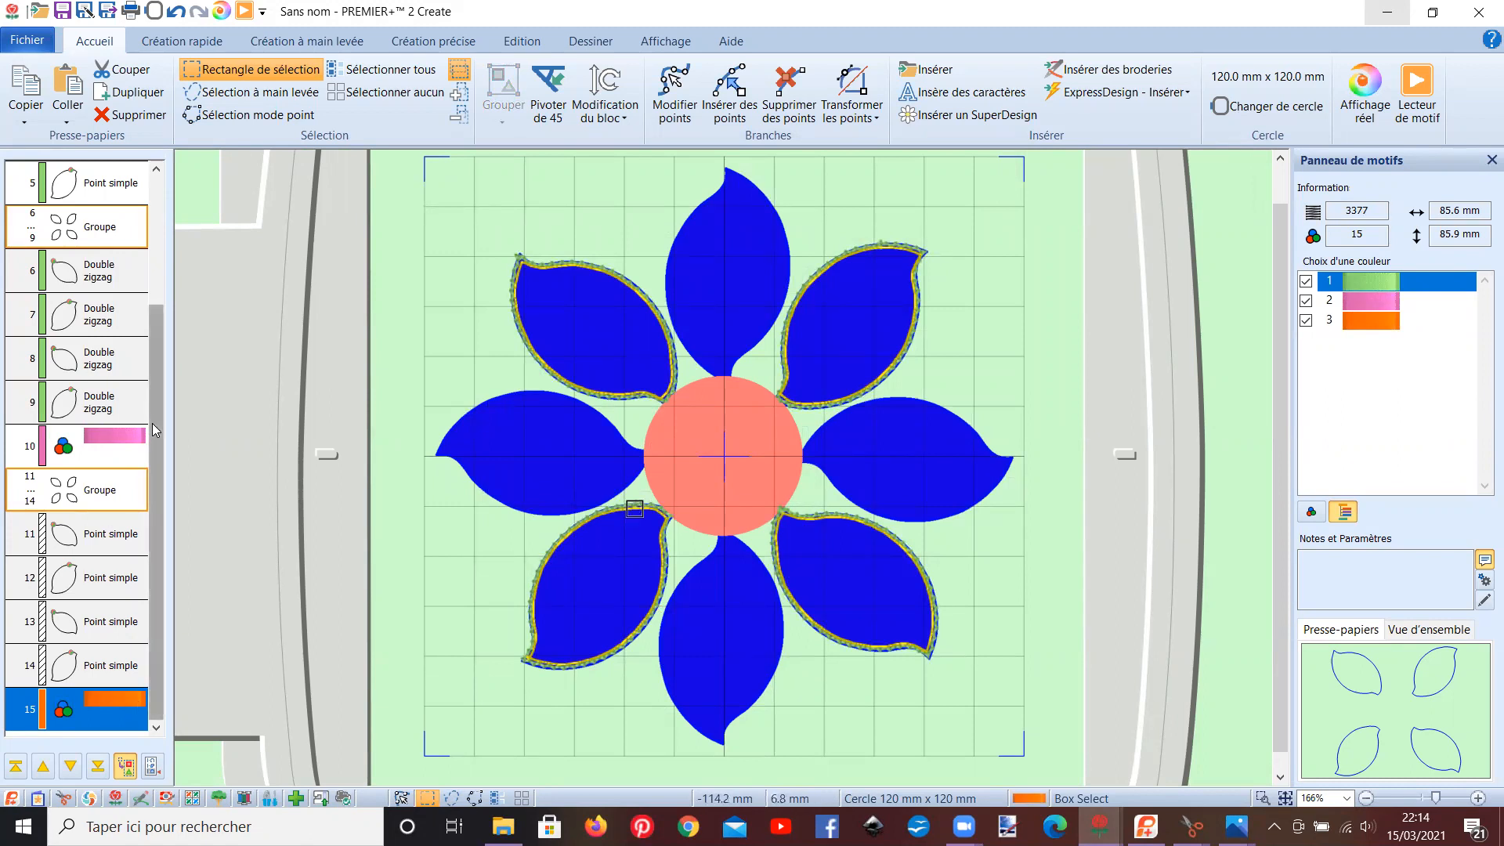
# - Paste copies of the four green single-stitch petal outlines after the orange colour change and delete the surplus colour change at the end
pyautogui.moveTo(152, 423); pyautogui.dragTo(171, 248)
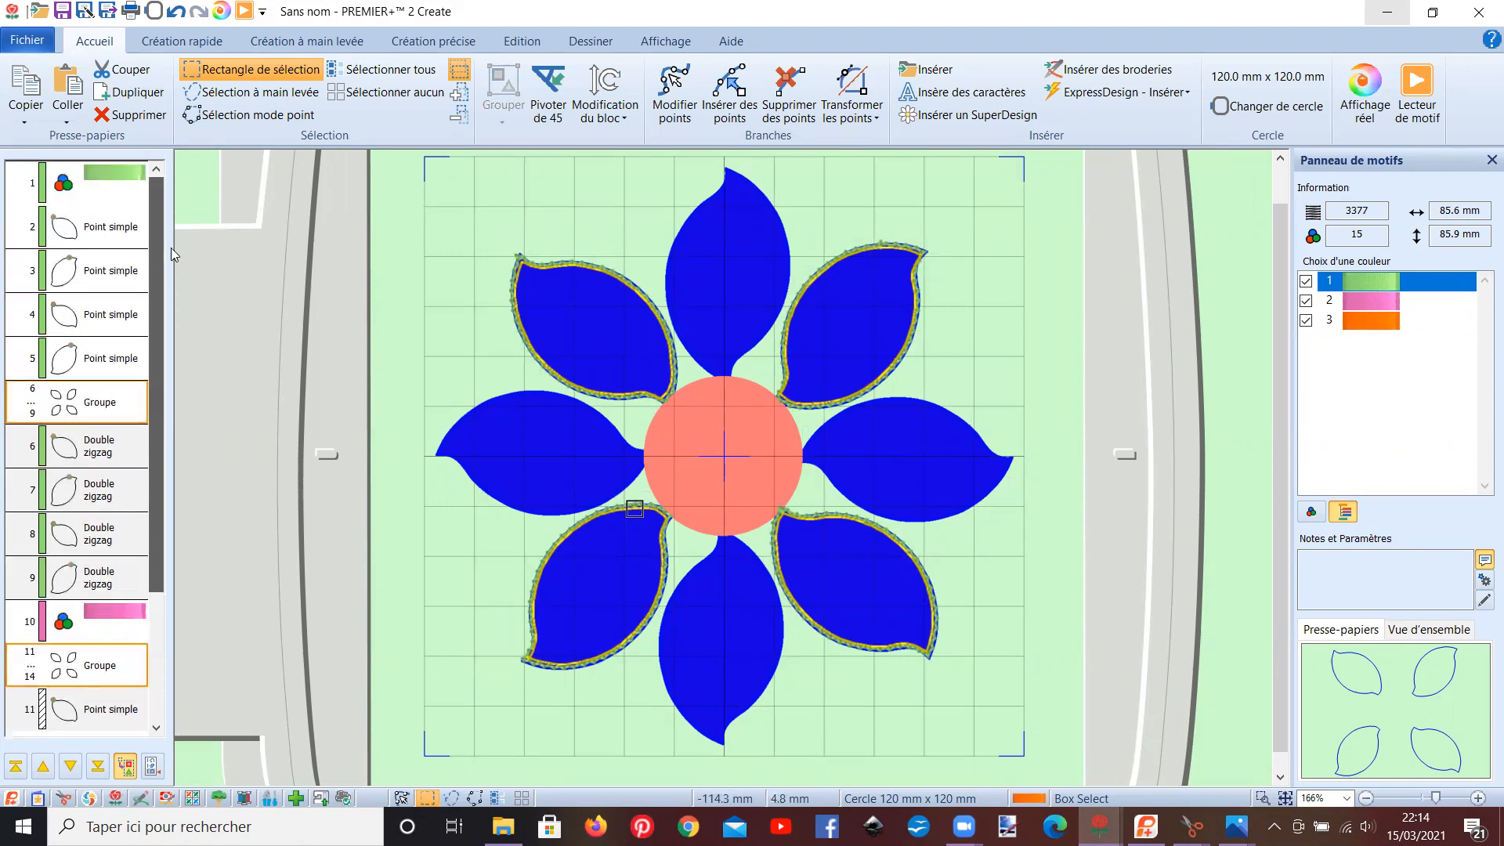
pyautogui.click(118, 228)
pyautogui.keyDown('shift'); pyautogui.click(116, 270); pyautogui.keyUp('shift')
pyautogui.keyDown('shift'); pyautogui.click(110, 317); pyautogui.keyUp('shift')
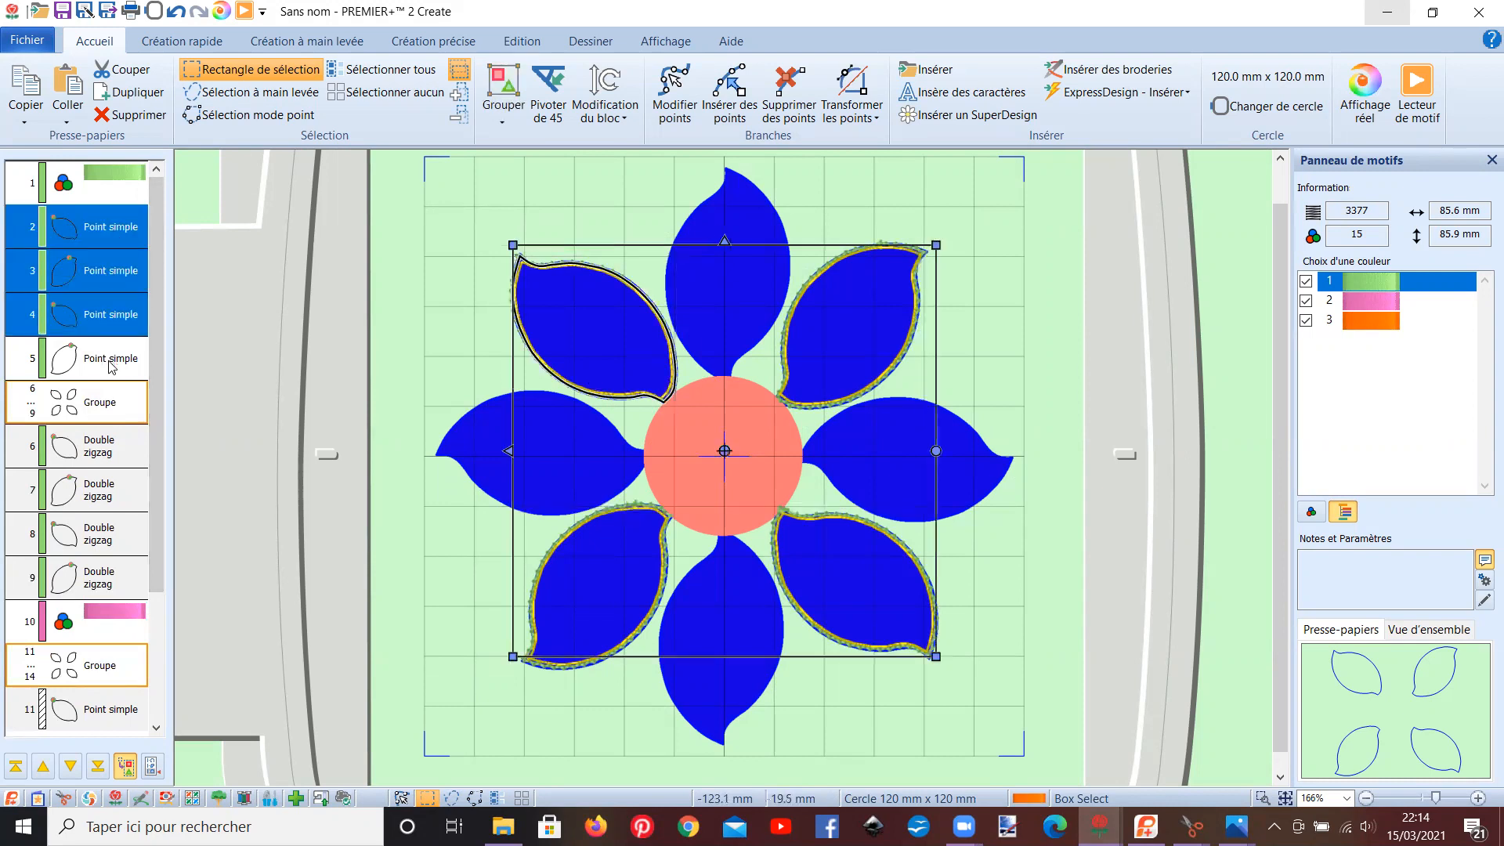
pyautogui.keyDown('shift'); pyautogui.click(109, 361); pyautogui.keyUp('shift')
pyautogui.click(31, 90)
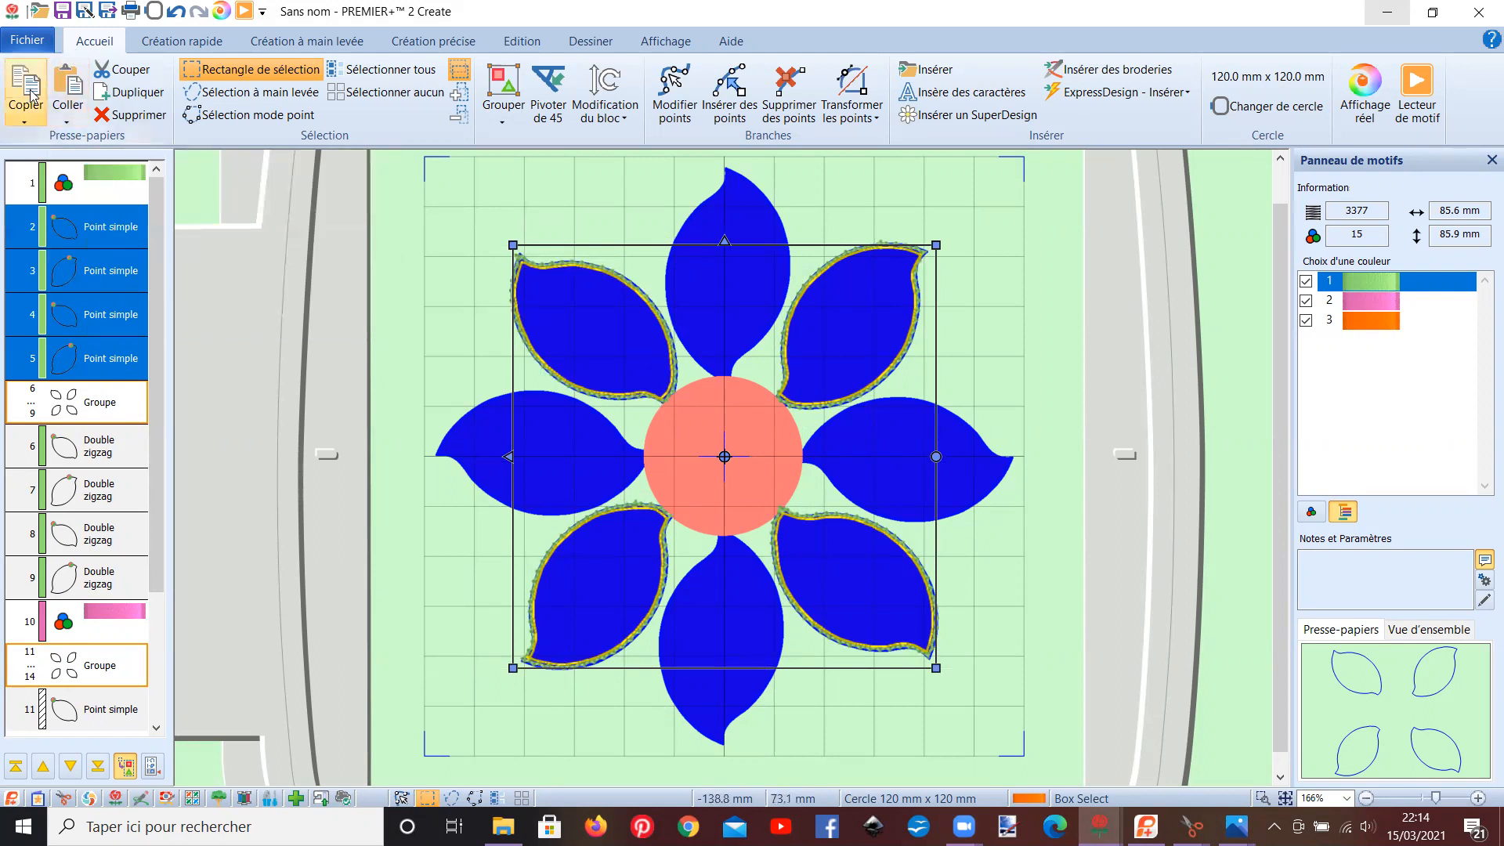
pyautogui.click(67, 92)
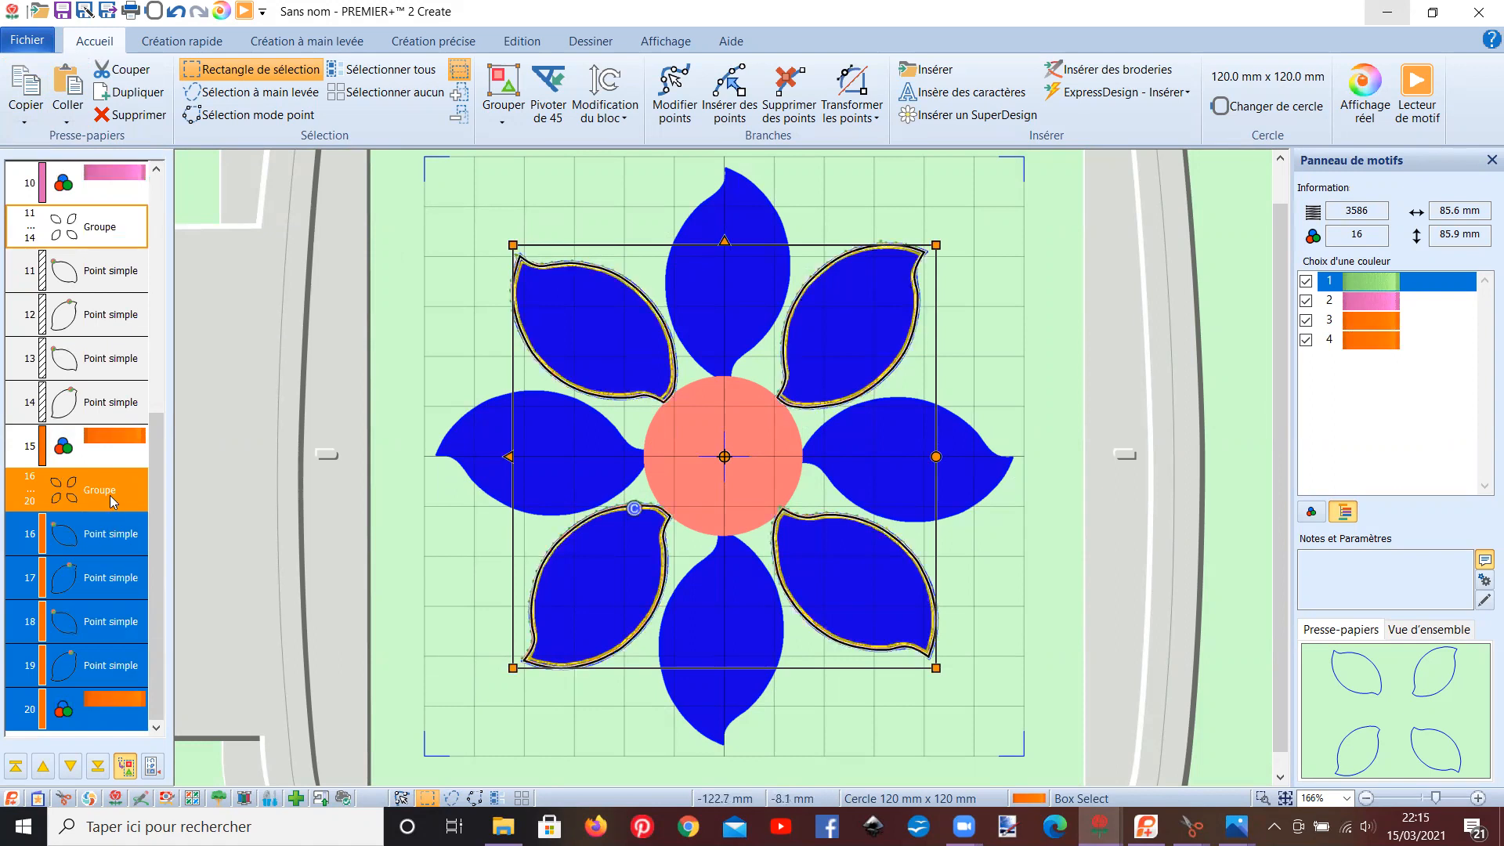
pyautogui.click(117, 701)
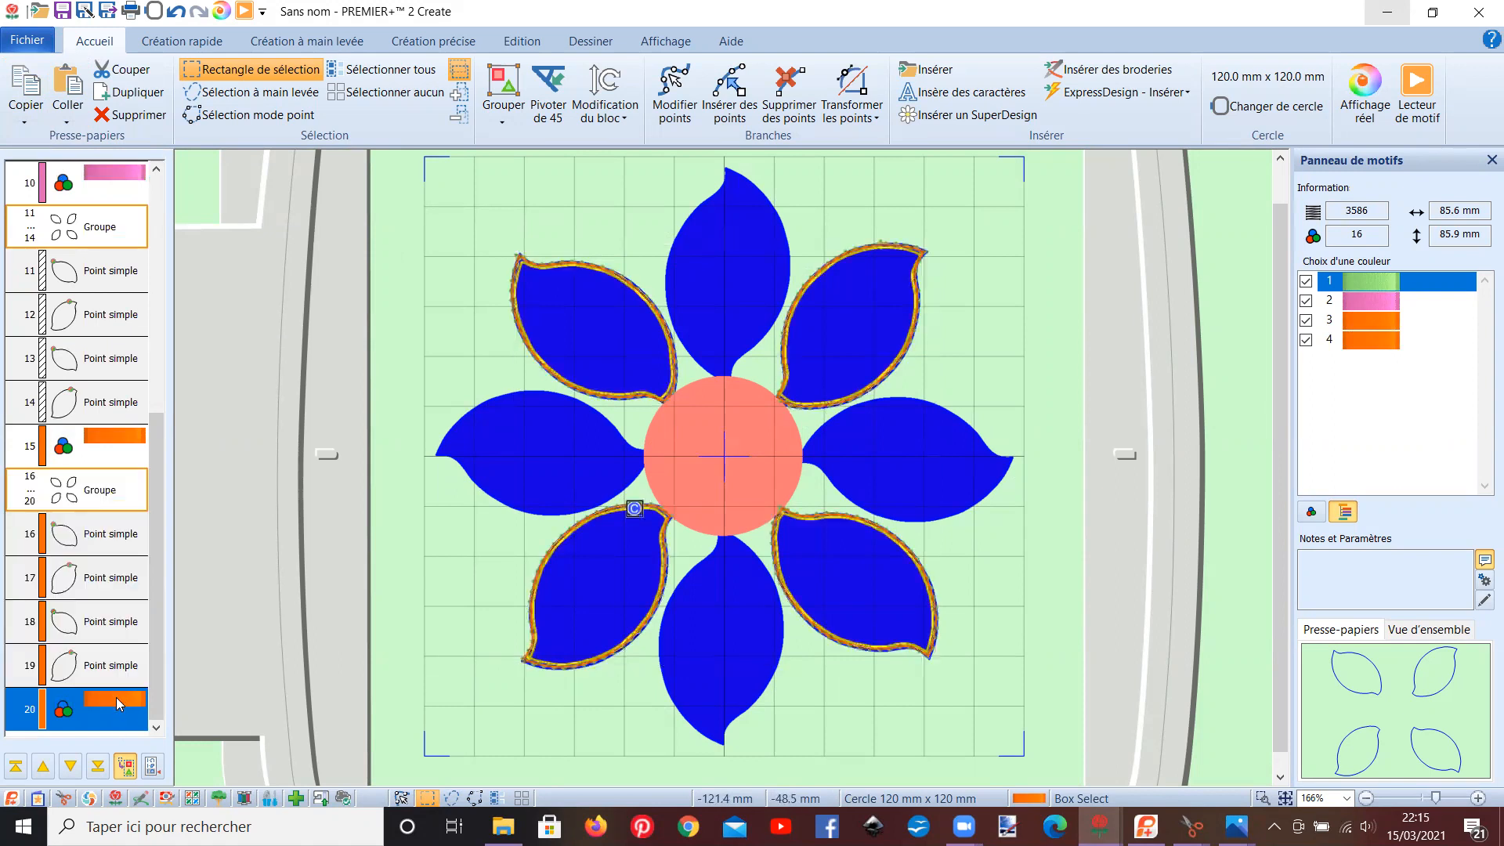
pyautogui.press('Delete')
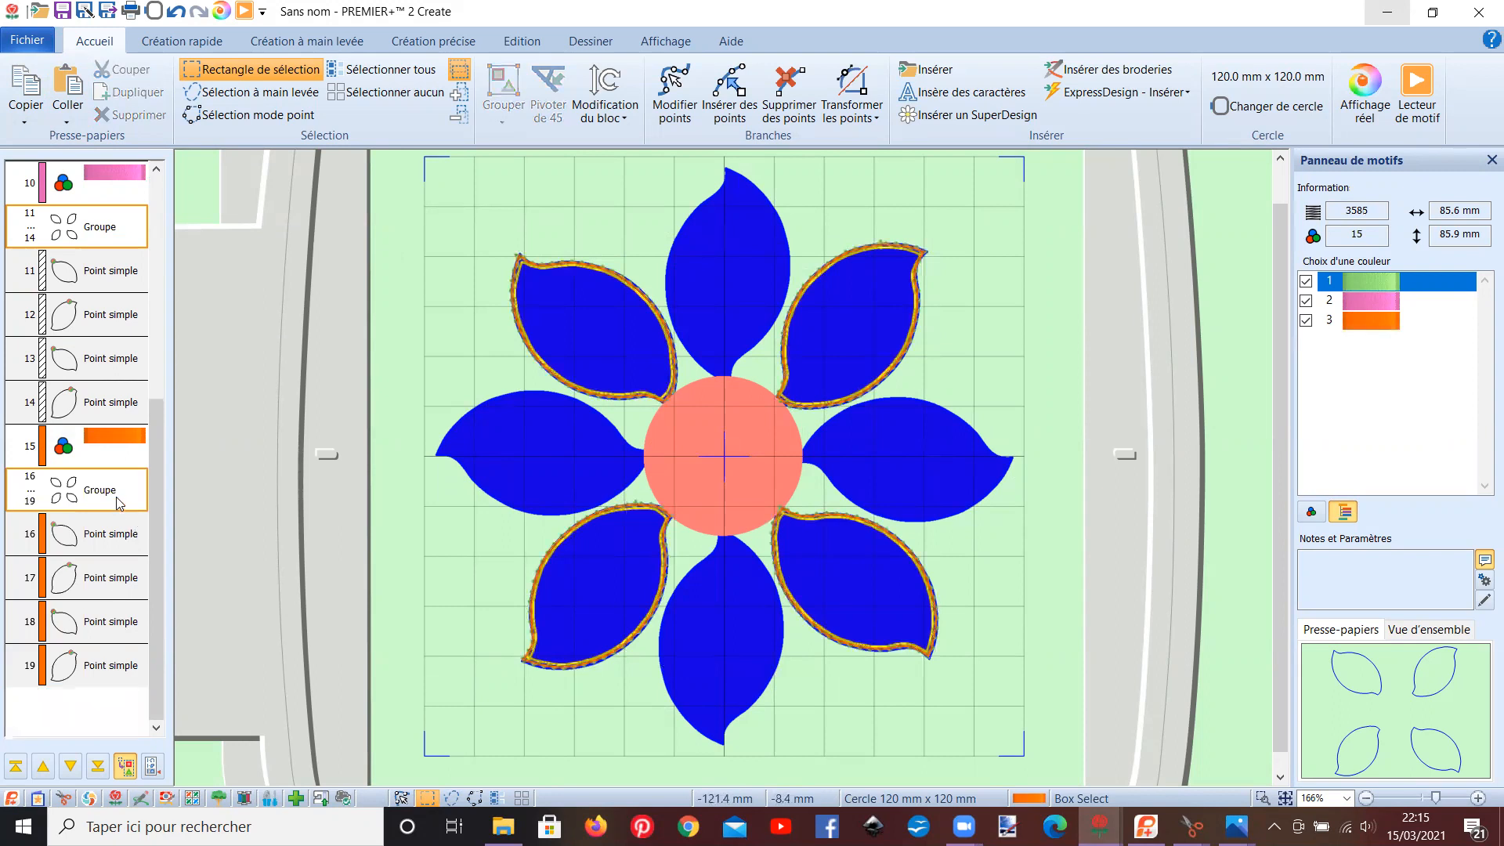
# - Change the pasted orange group of four diagonal petal outlines from single stitch to a satin line
pyautogui.click(117, 501)
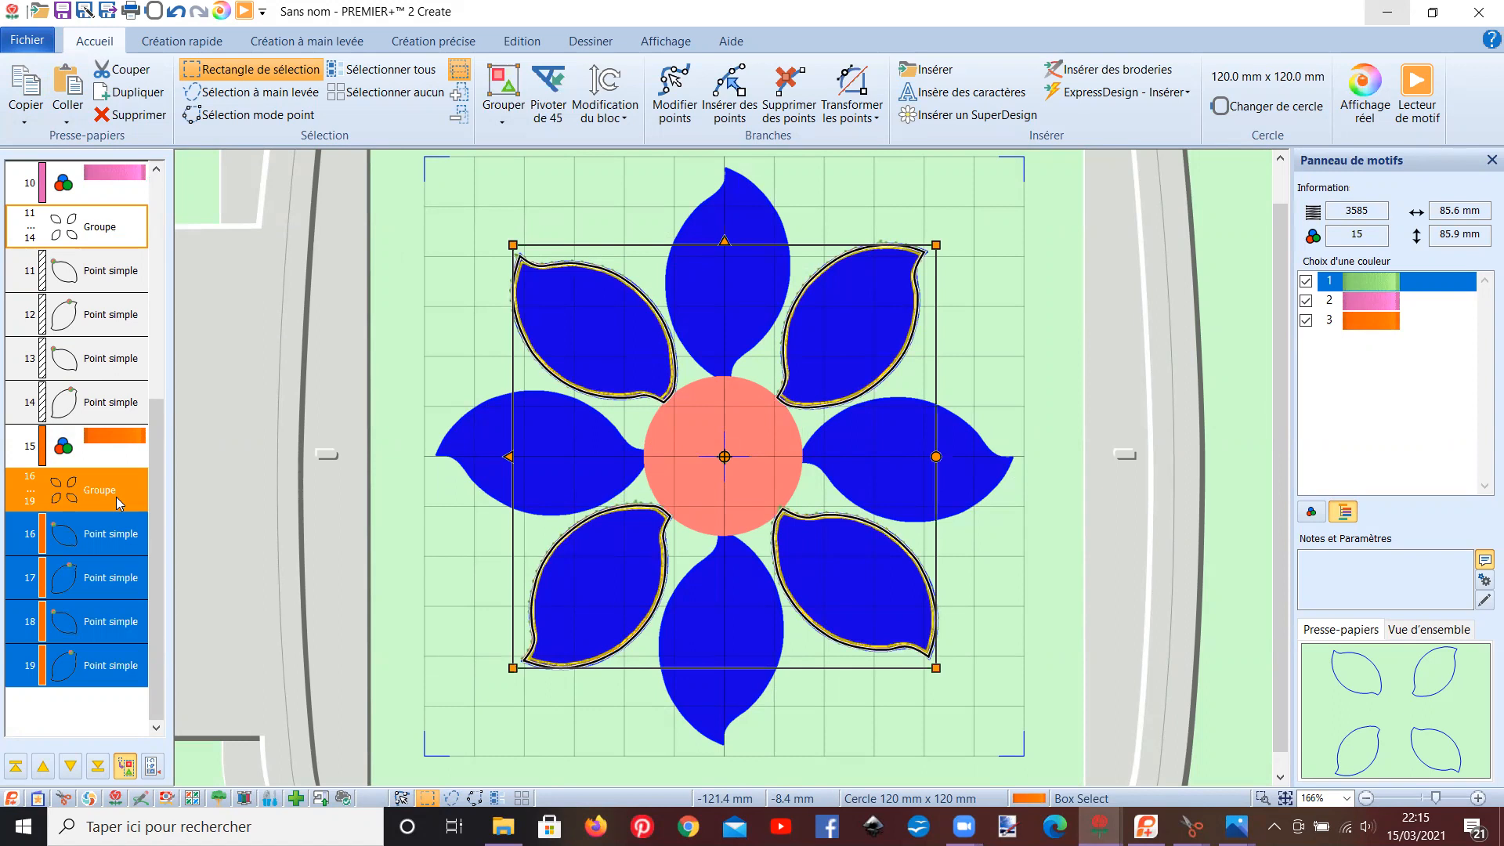
pyautogui.rightClick(116, 497)
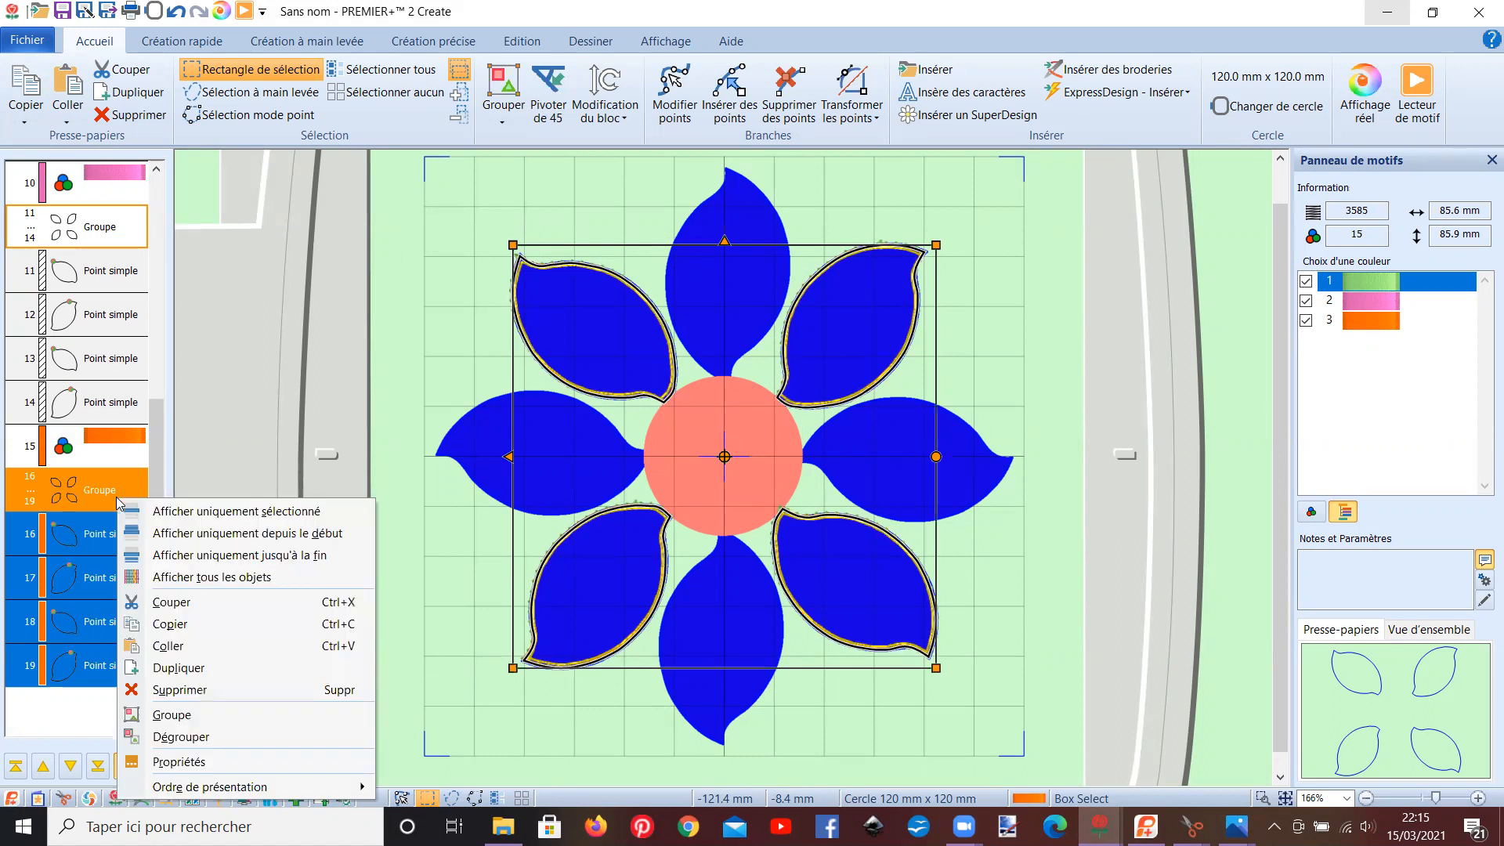
pyautogui.click(155, 762)
pyautogui.click(783, 242)
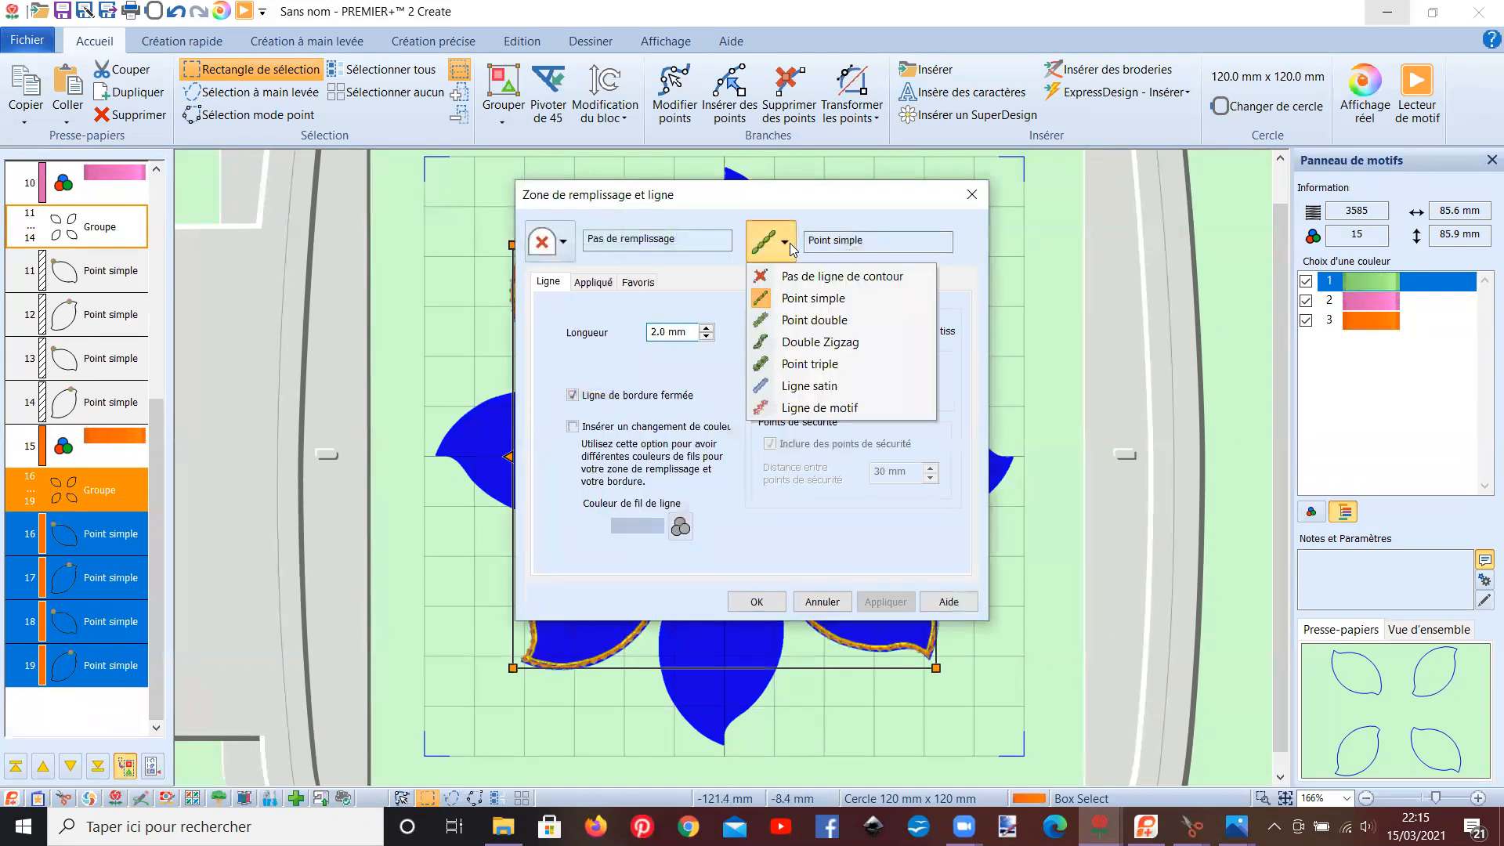
pyautogui.click(807, 387)
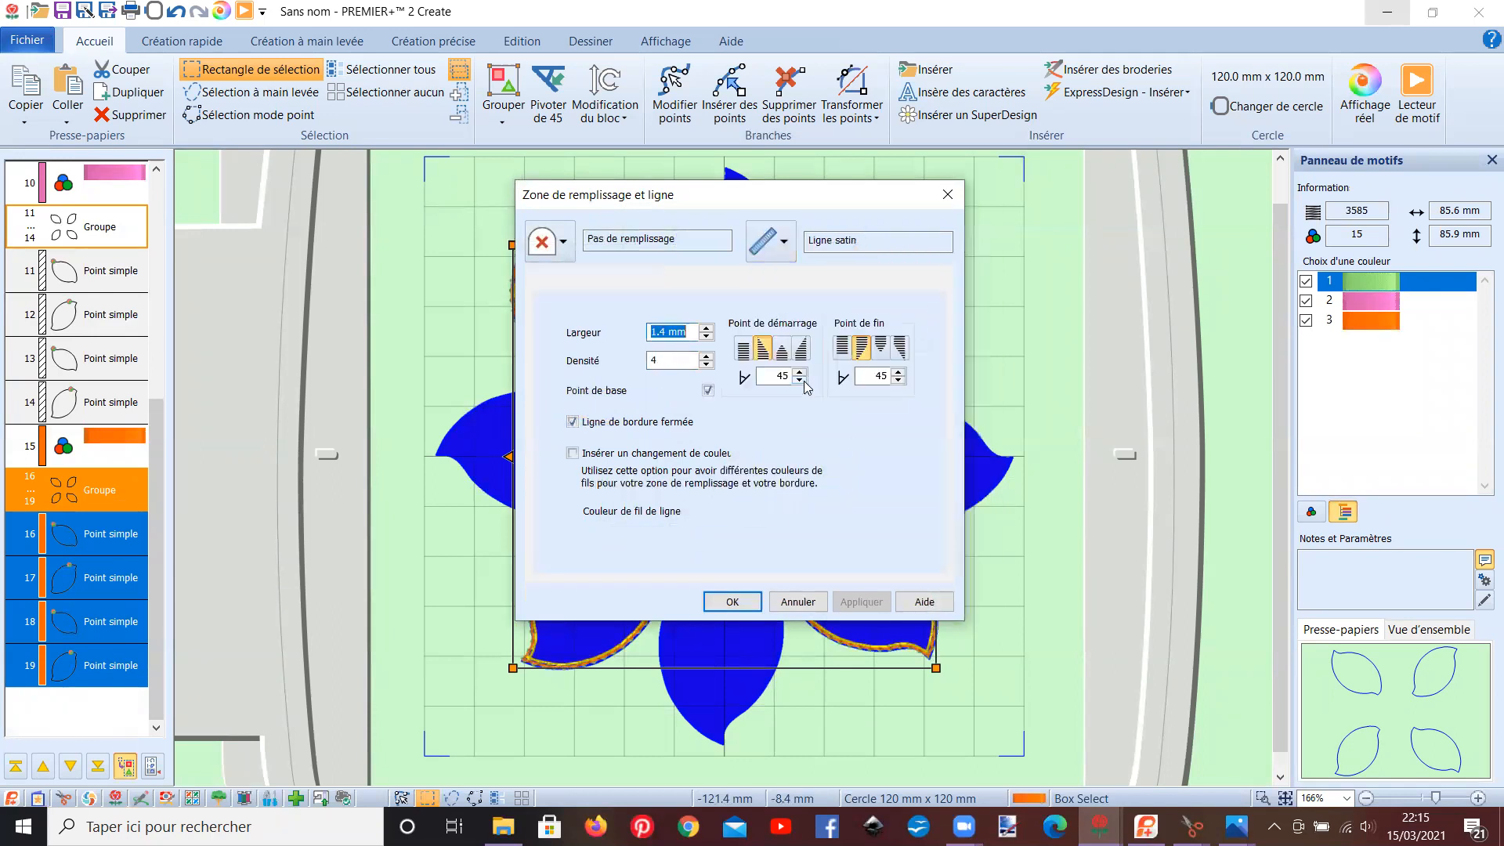
pyautogui.doubleClick(668, 332)
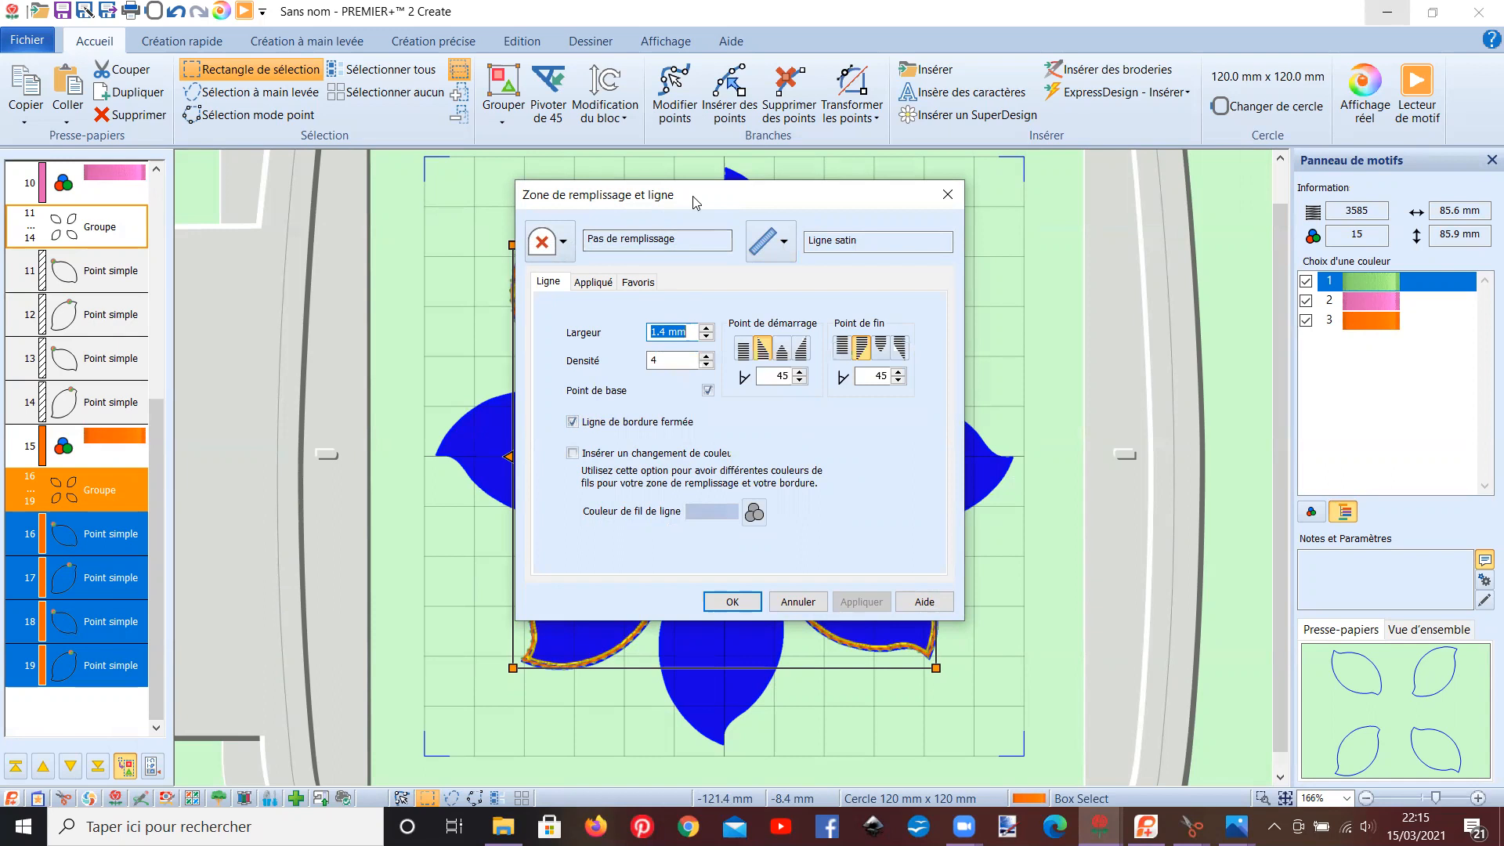
pyautogui.moveTo(678, 191); pyautogui.dragTo(1135, 202)
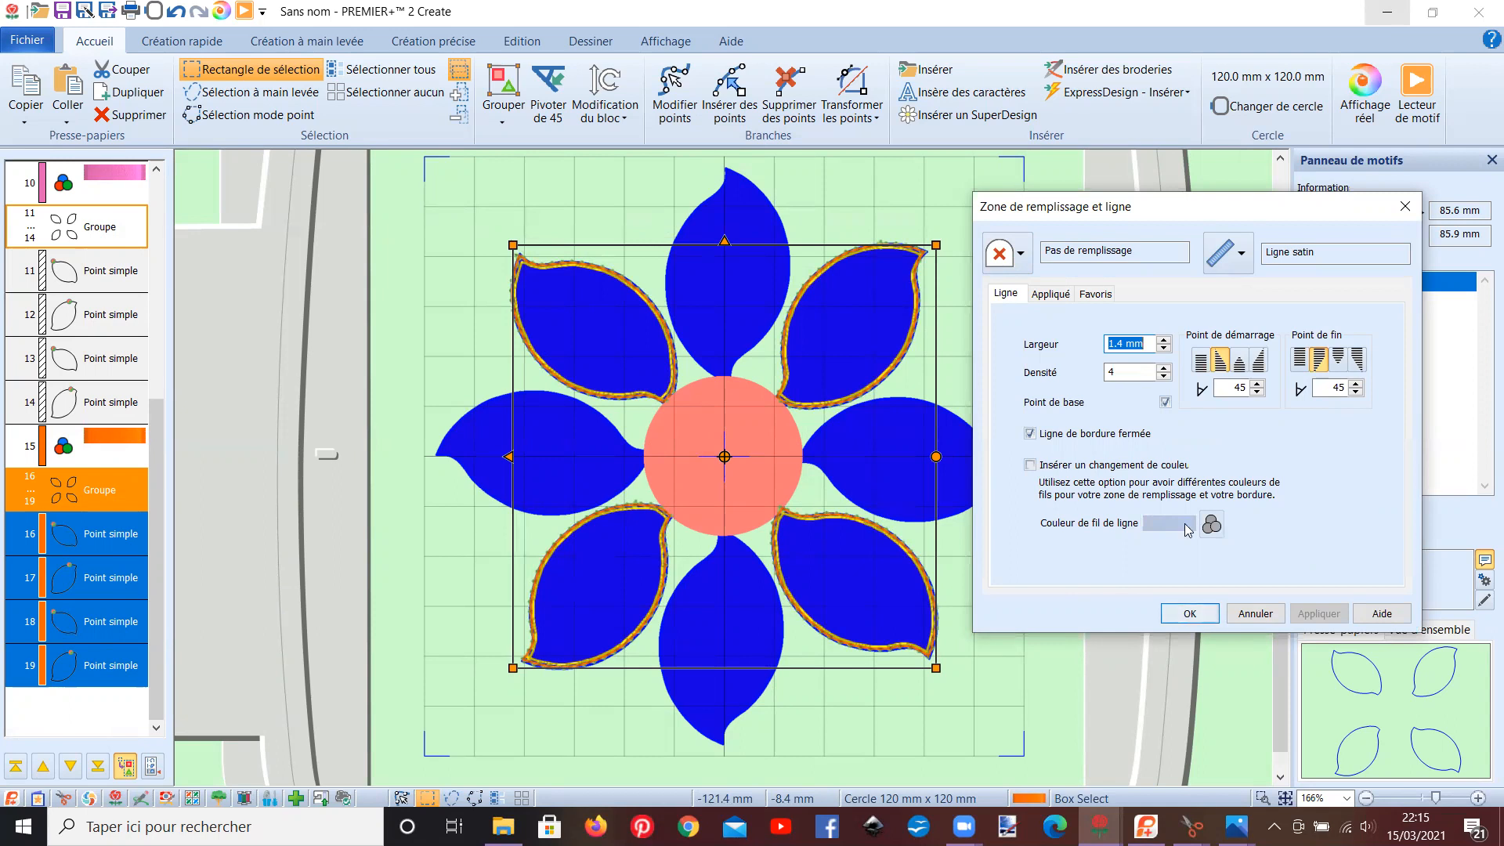
# - Set the orange satin outlines to a width of 2.0 mm and a density of 15
pyautogui.moveTo(1124, 345); pyautogui.dragTo(1107, 345)
pyautogui.write('2')
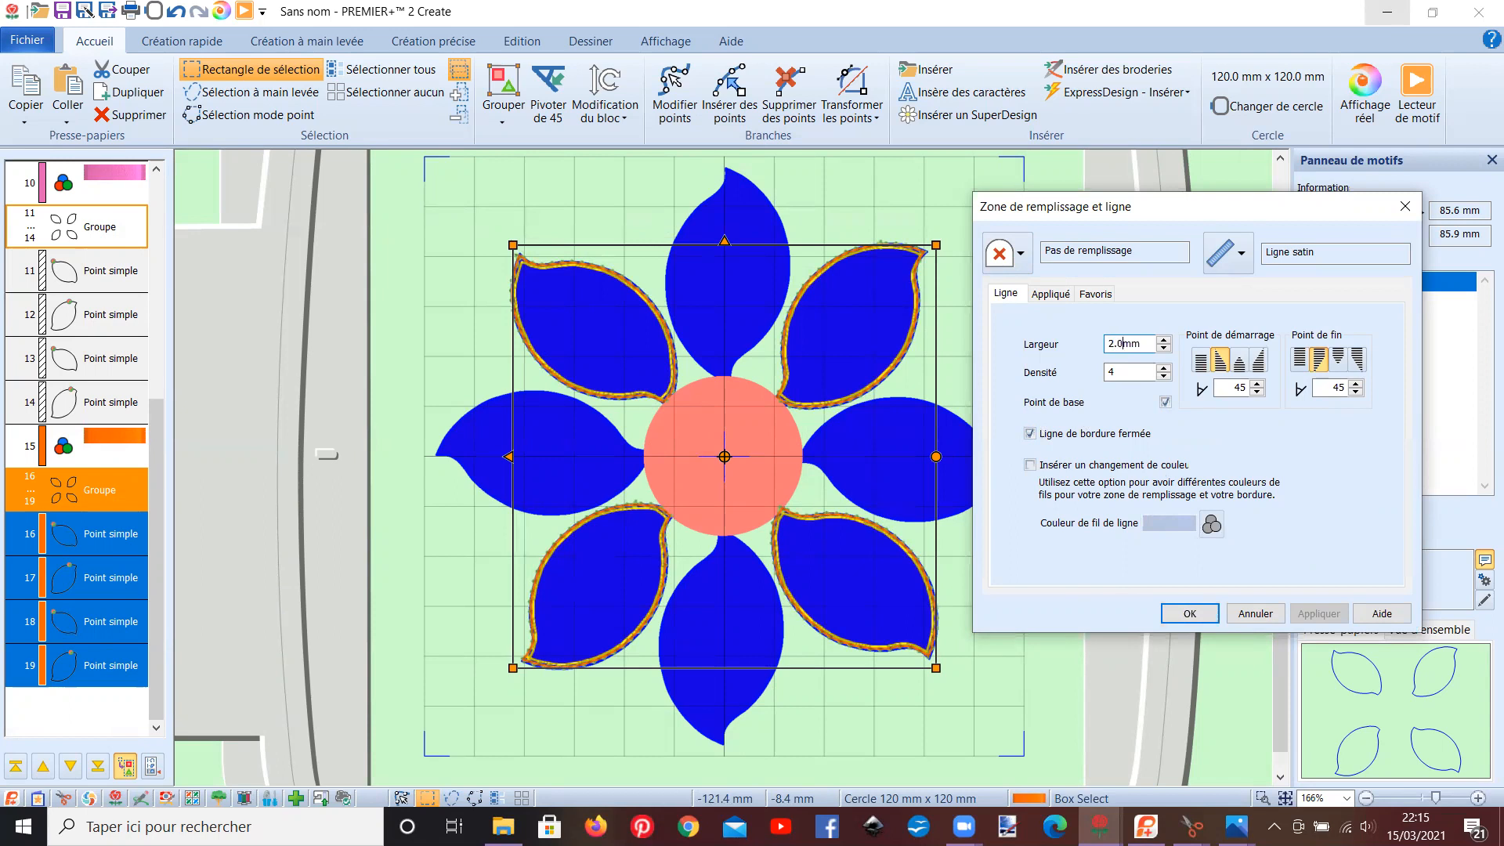
pyautogui.click(1114, 373)
pyautogui.write('15')
pyautogui.click(1175, 609)
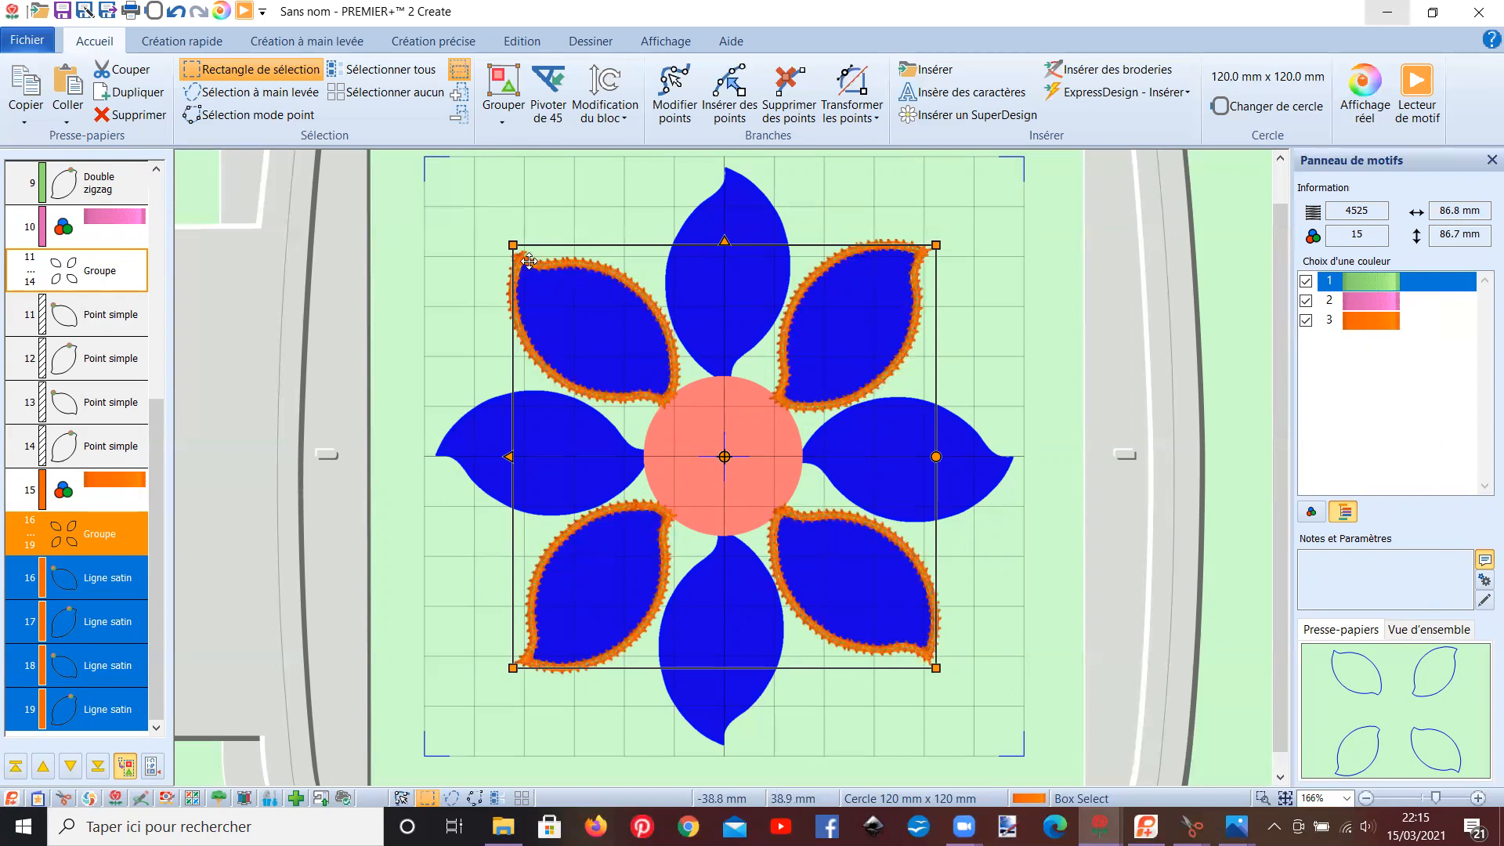
# - Set both the start point and end point of the orange satin outlines to the square, unangled shape
pyautogui.rightClick(116, 530)
pyautogui.click(192, 493)
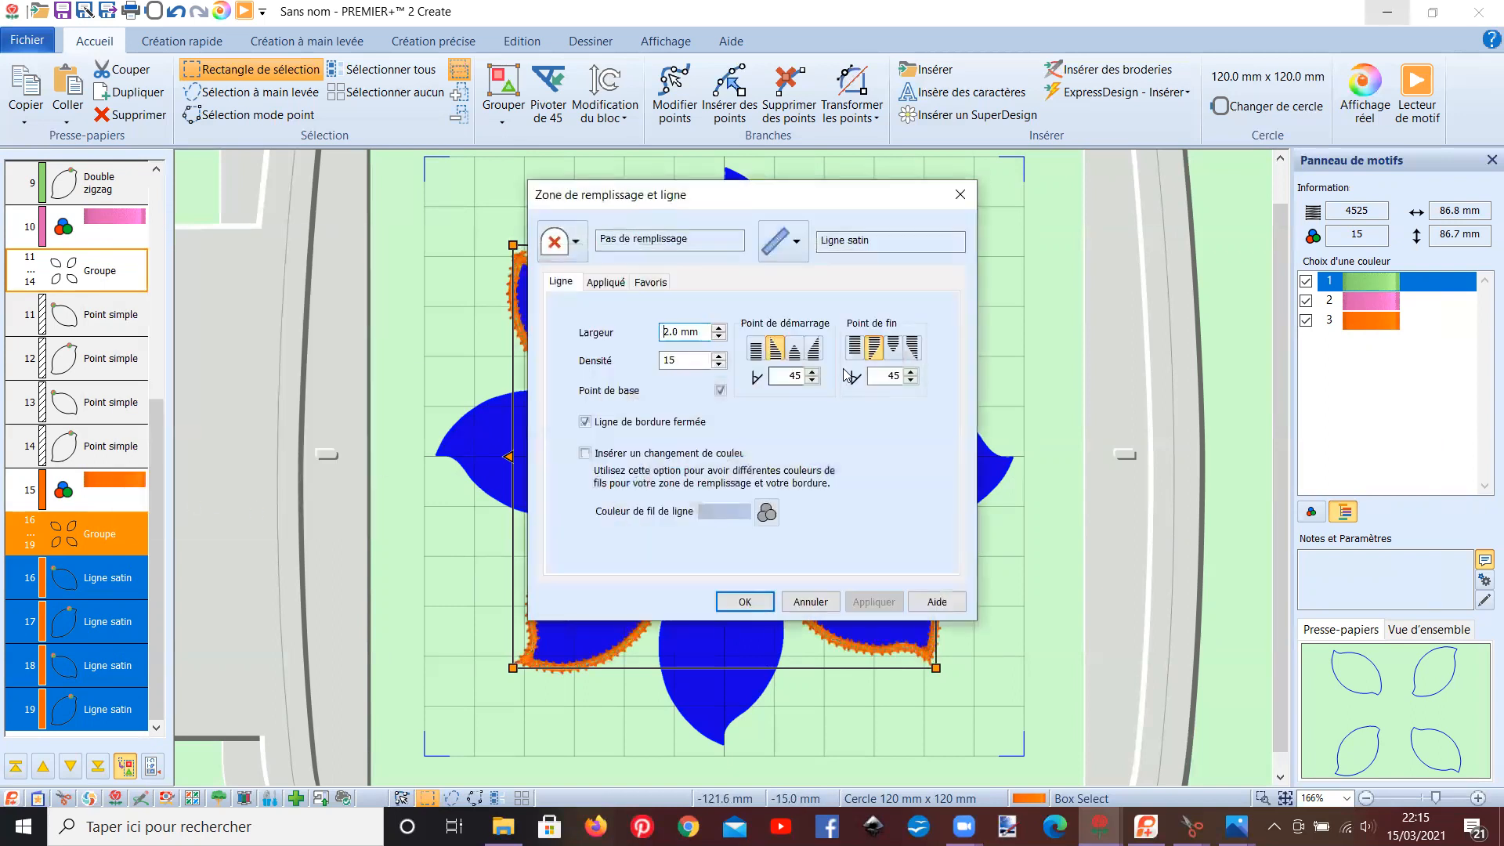
pyautogui.click(756, 349)
pyautogui.click(853, 347)
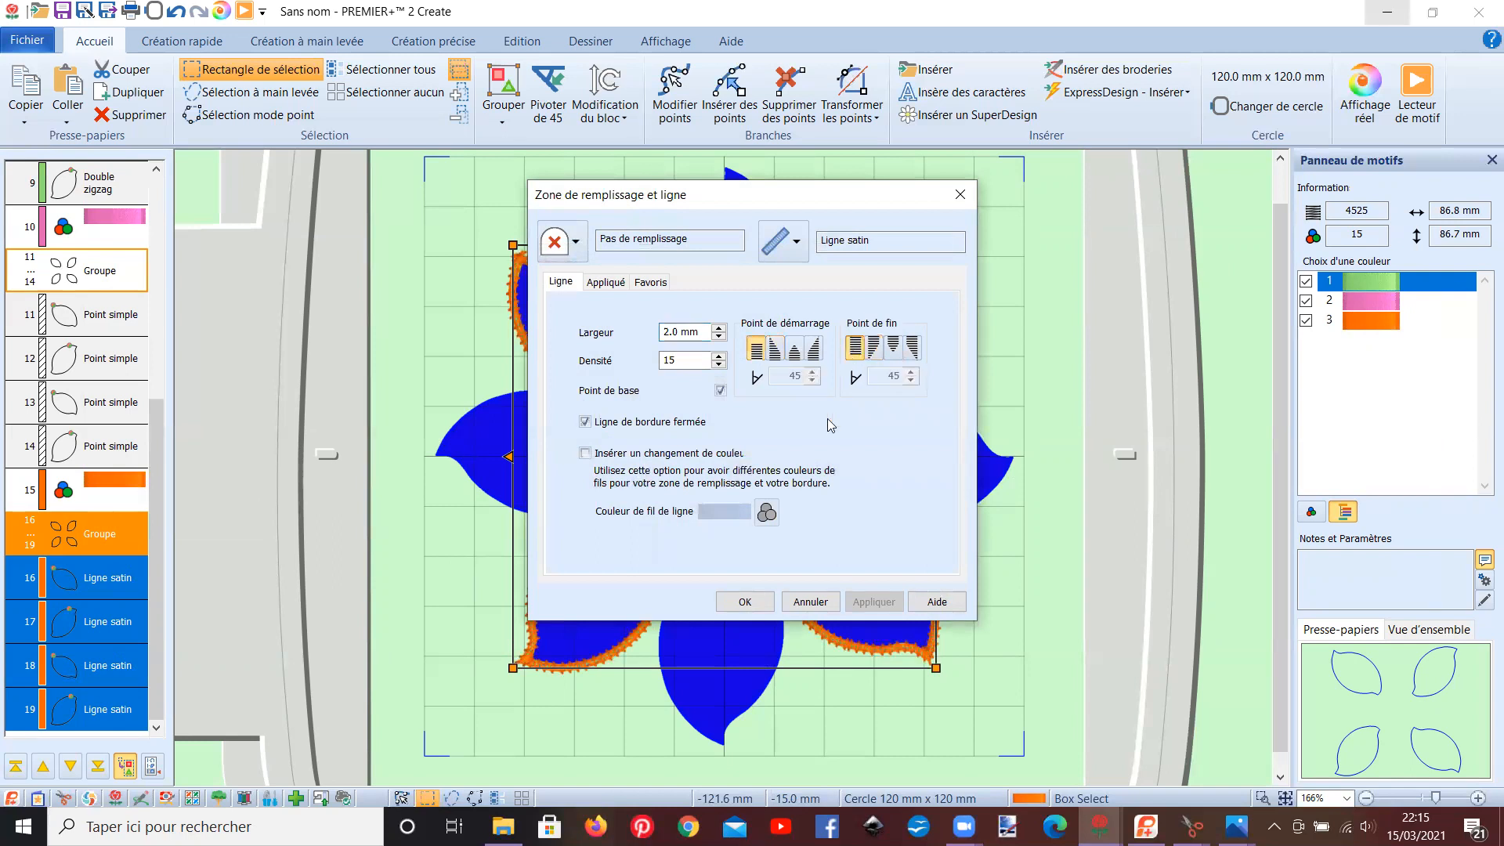
pyautogui.click(728, 603)
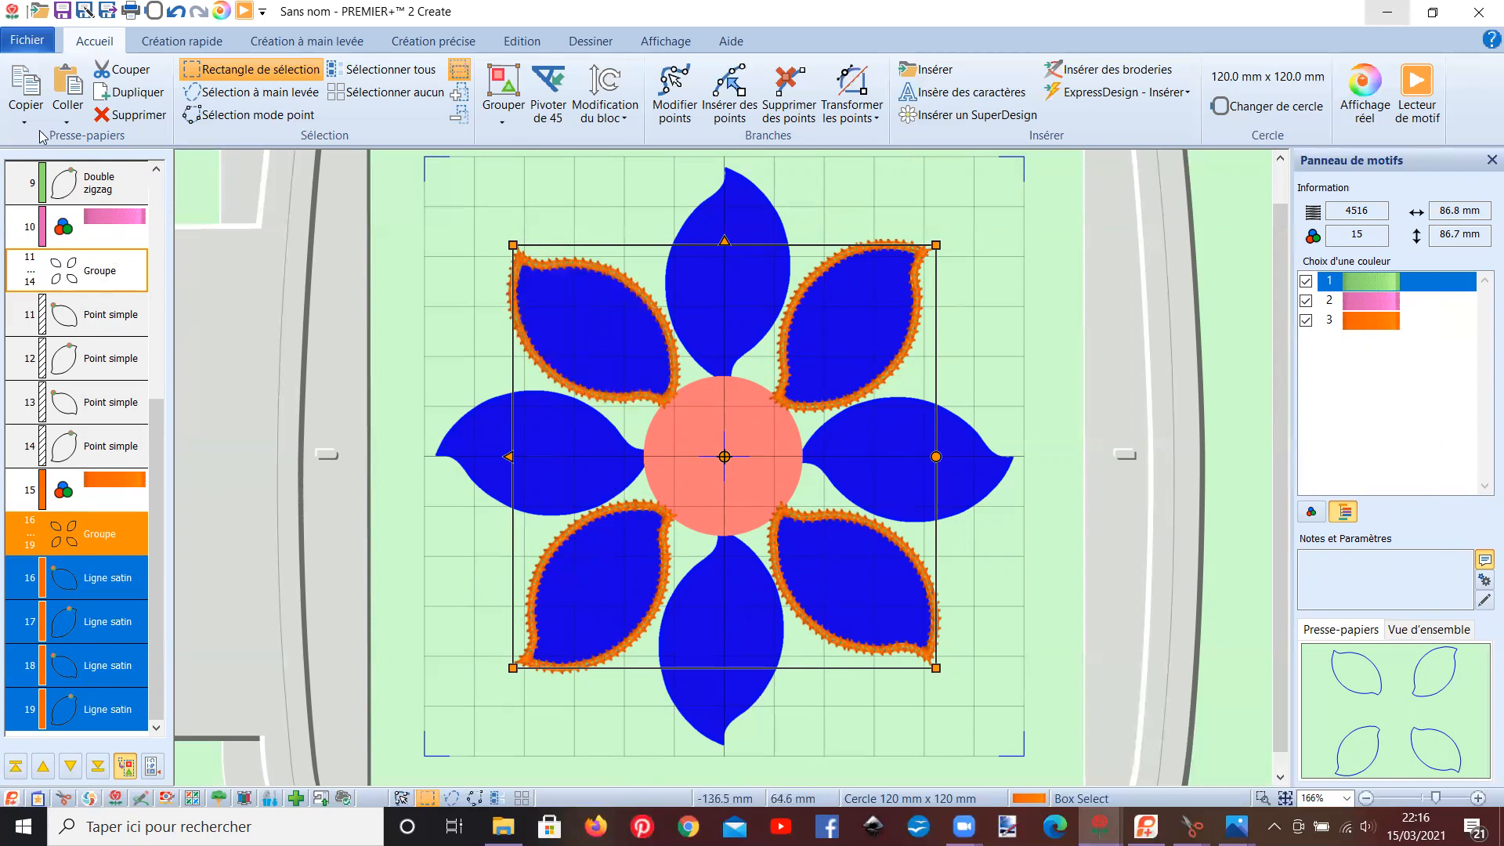
# - Add a copy of the orange satin outline group and set the copy's density to 4
pyautogui.click(68, 88)
pyautogui.rightClick(120, 531)
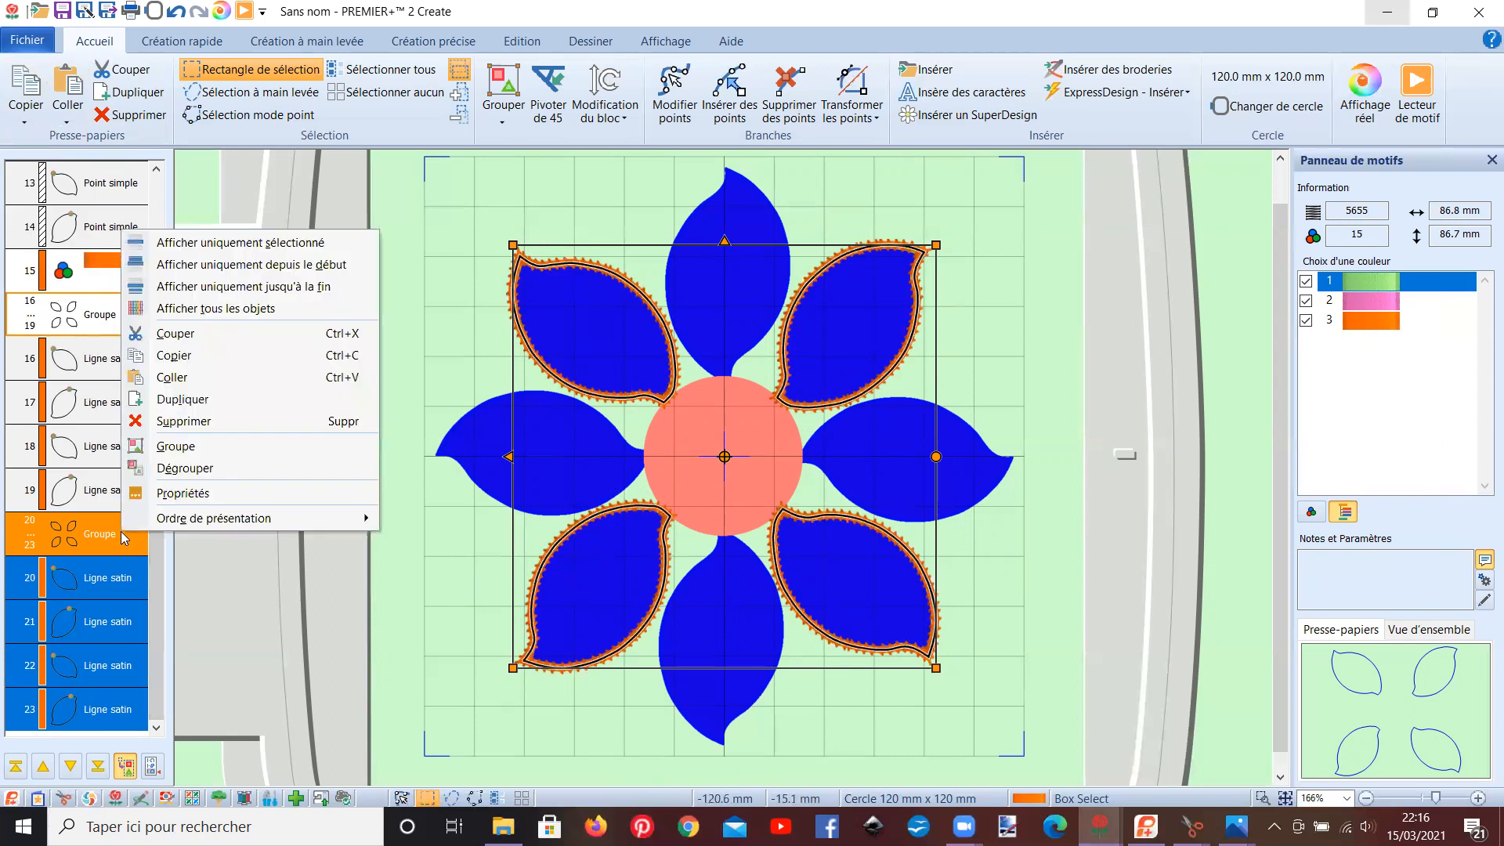
pyautogui.click(176, 498)
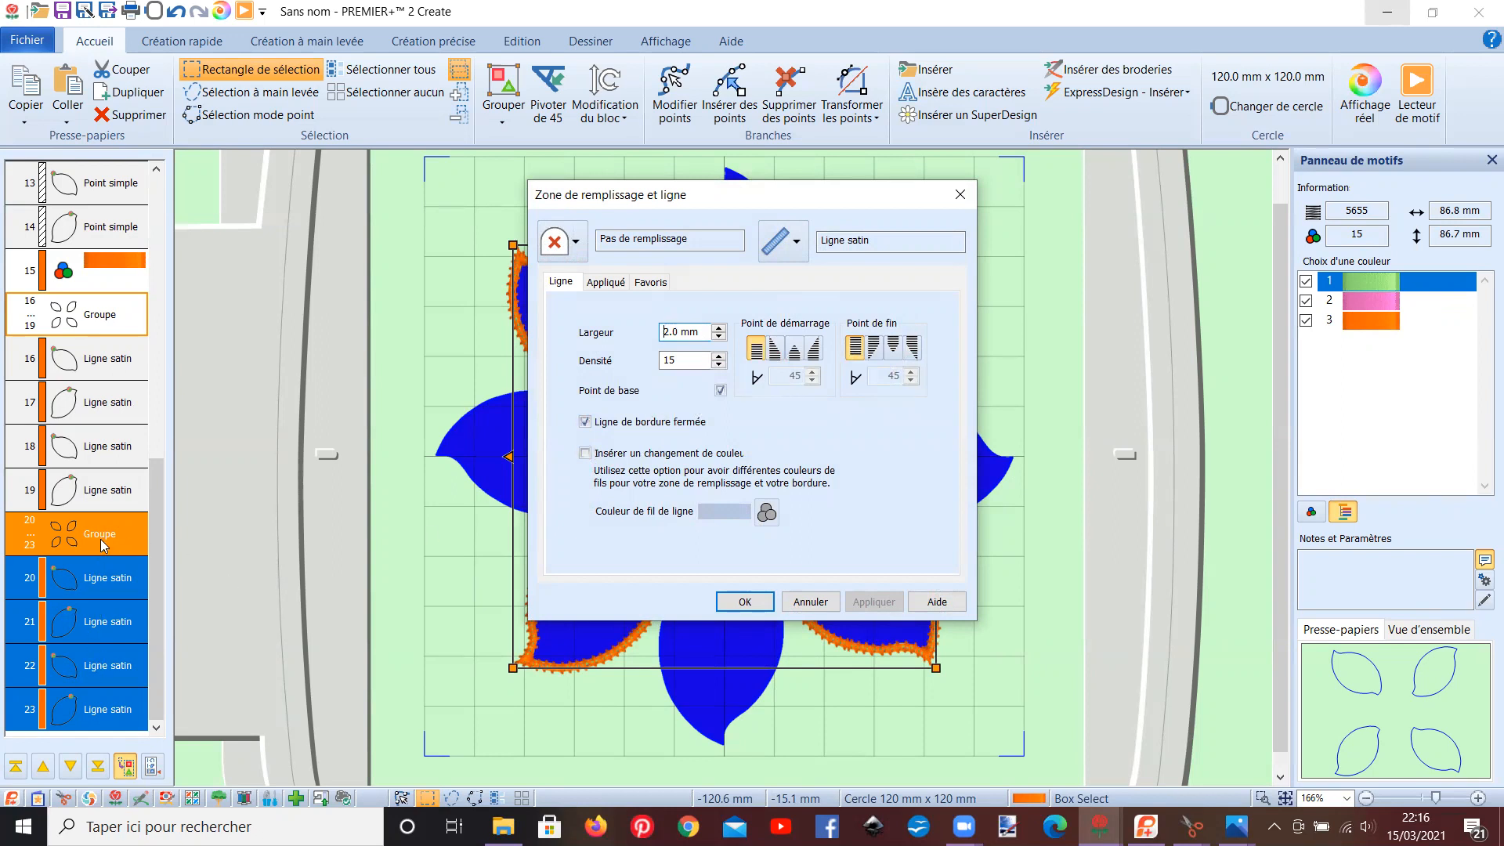
pyautogui.doubleClick(685, 361)
pyautogui.write('4')
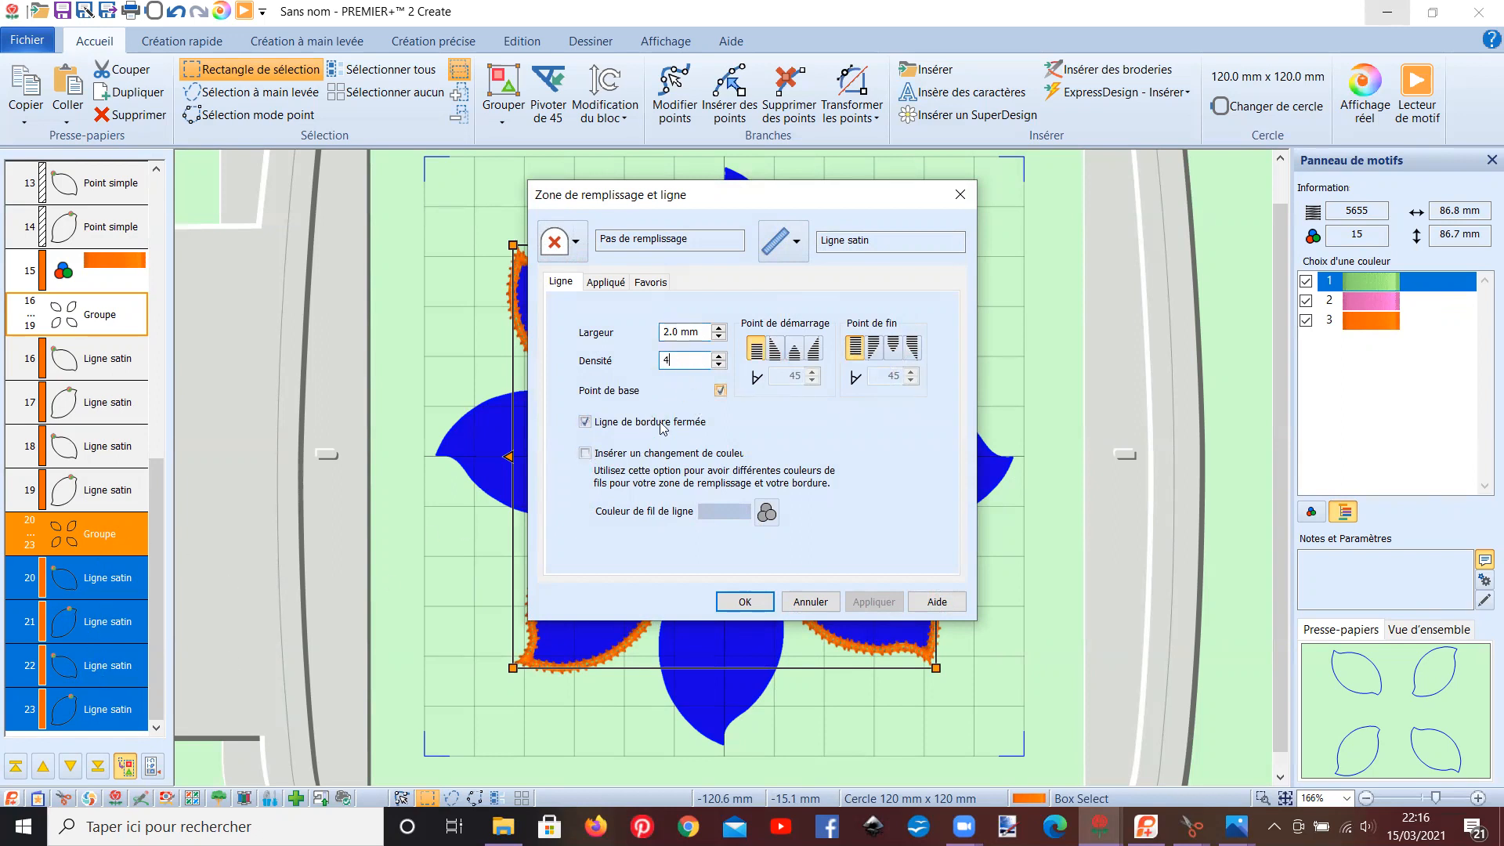
pyautogui.click(721, 595)
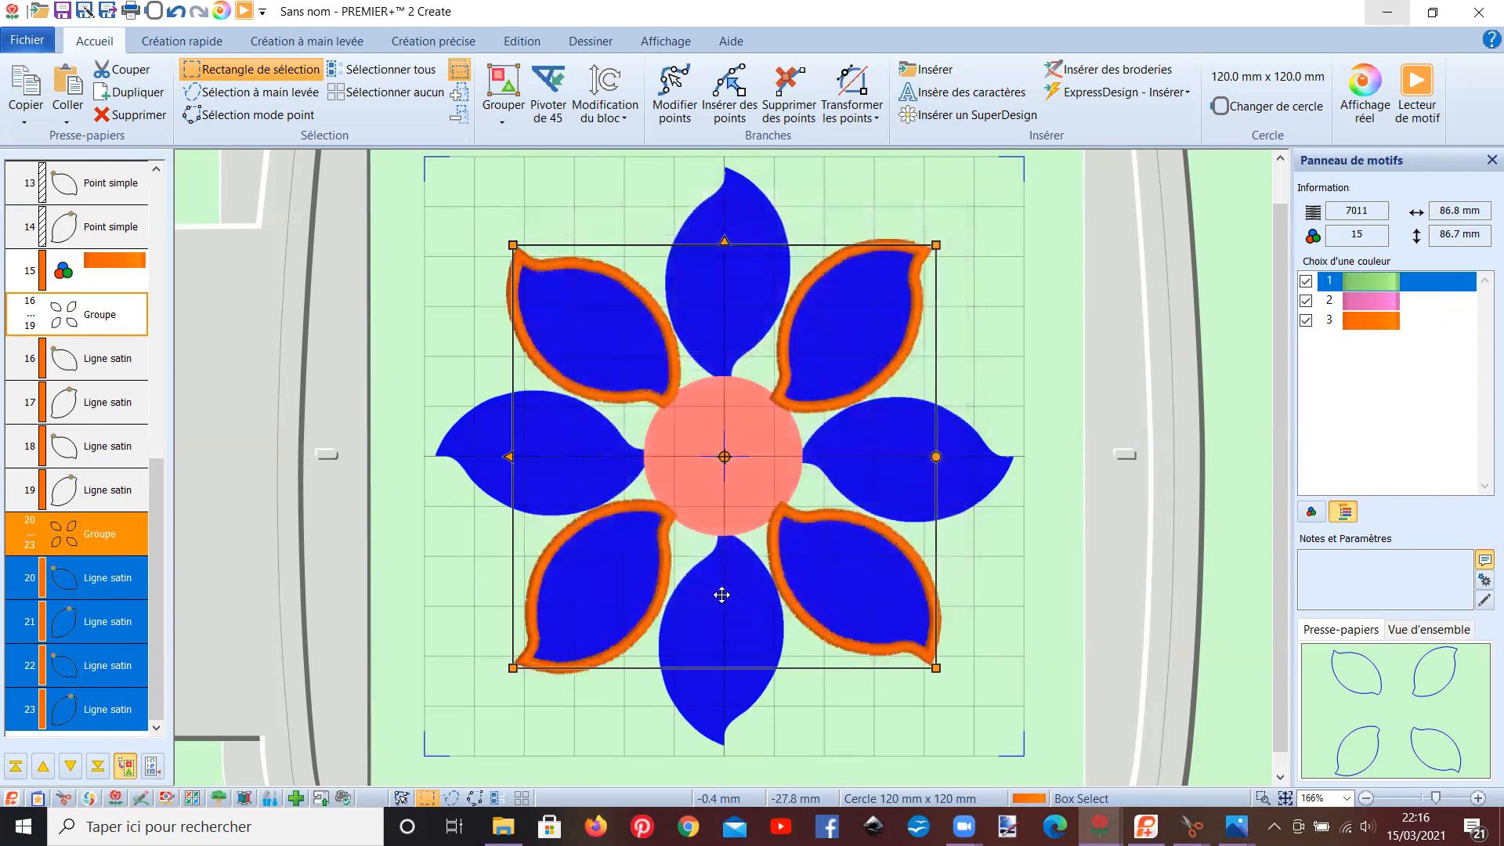
# - Insert a colour change to Robison-Anton Rayon 40 thread 2291 Passion after the last cutwork outline, before the orange colour change
pyautogui.scroll(5, 721, 595)
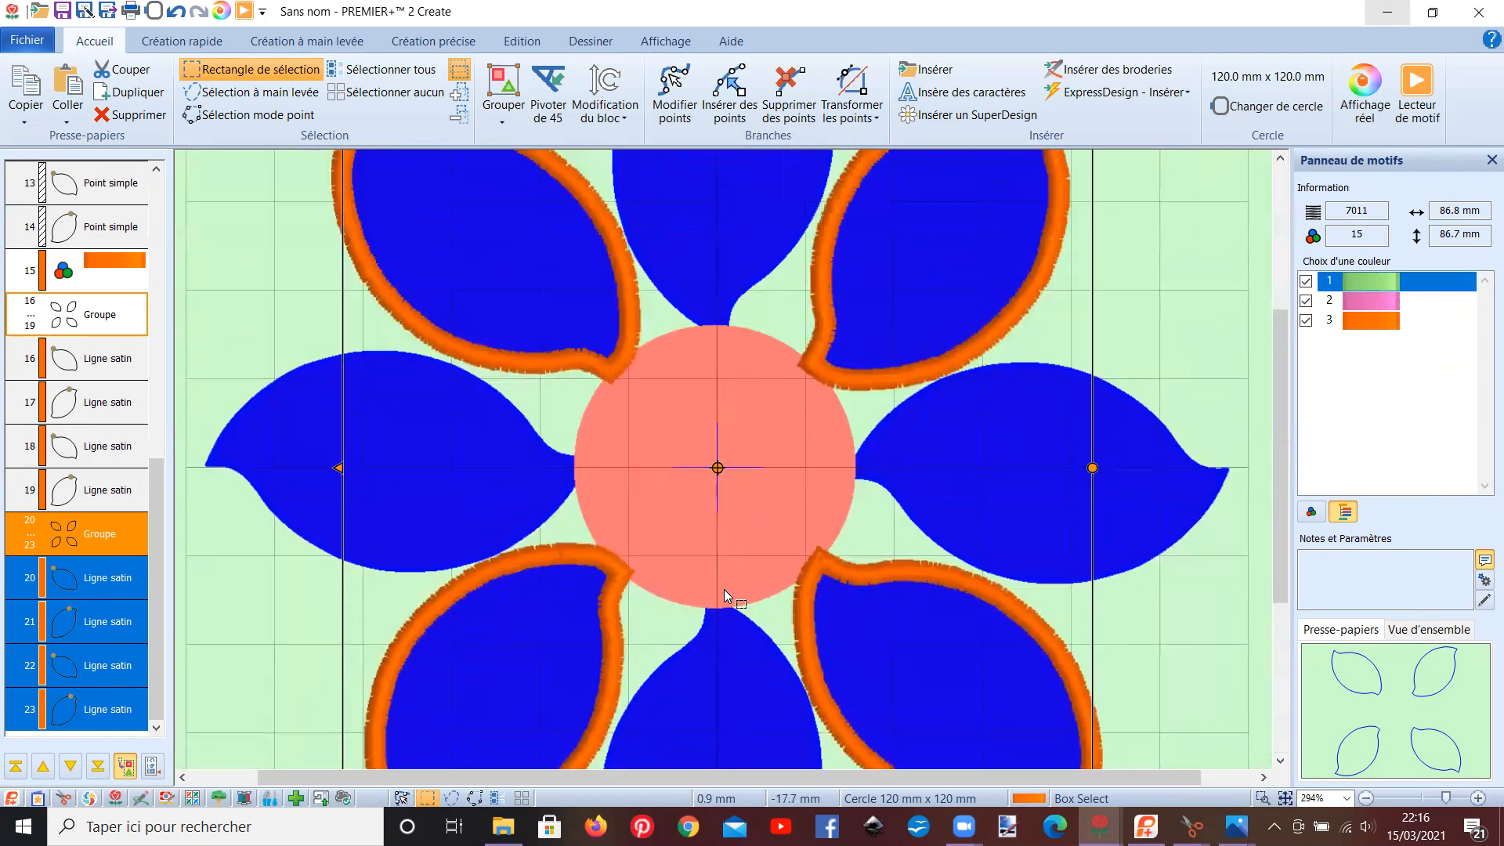
pyautogui.scroll(2, 724, 589)
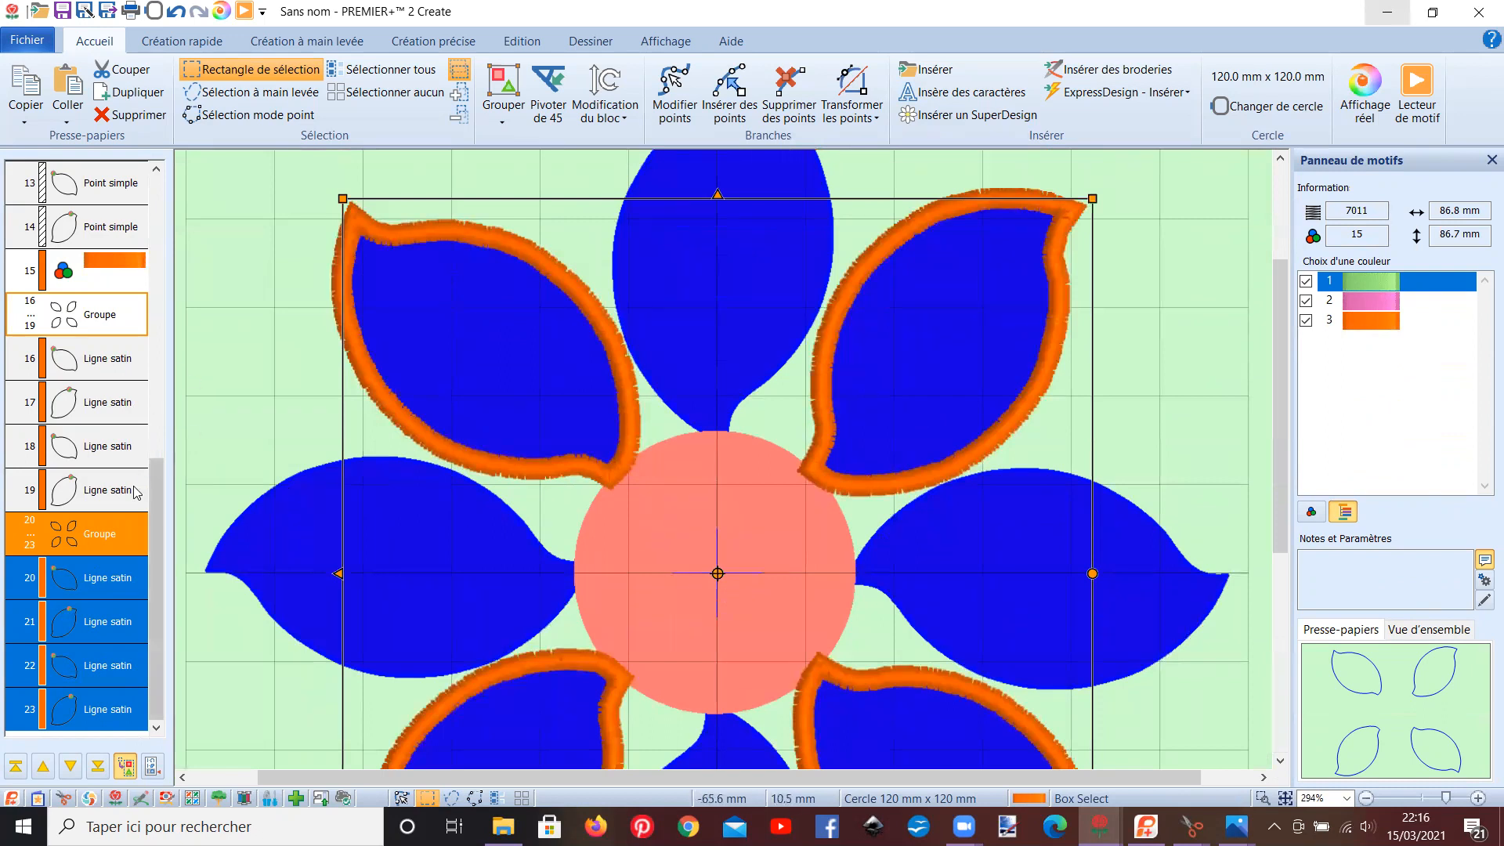
pyautogui.moveTo(163, 511); pyautogui.dragTo(161, 412)
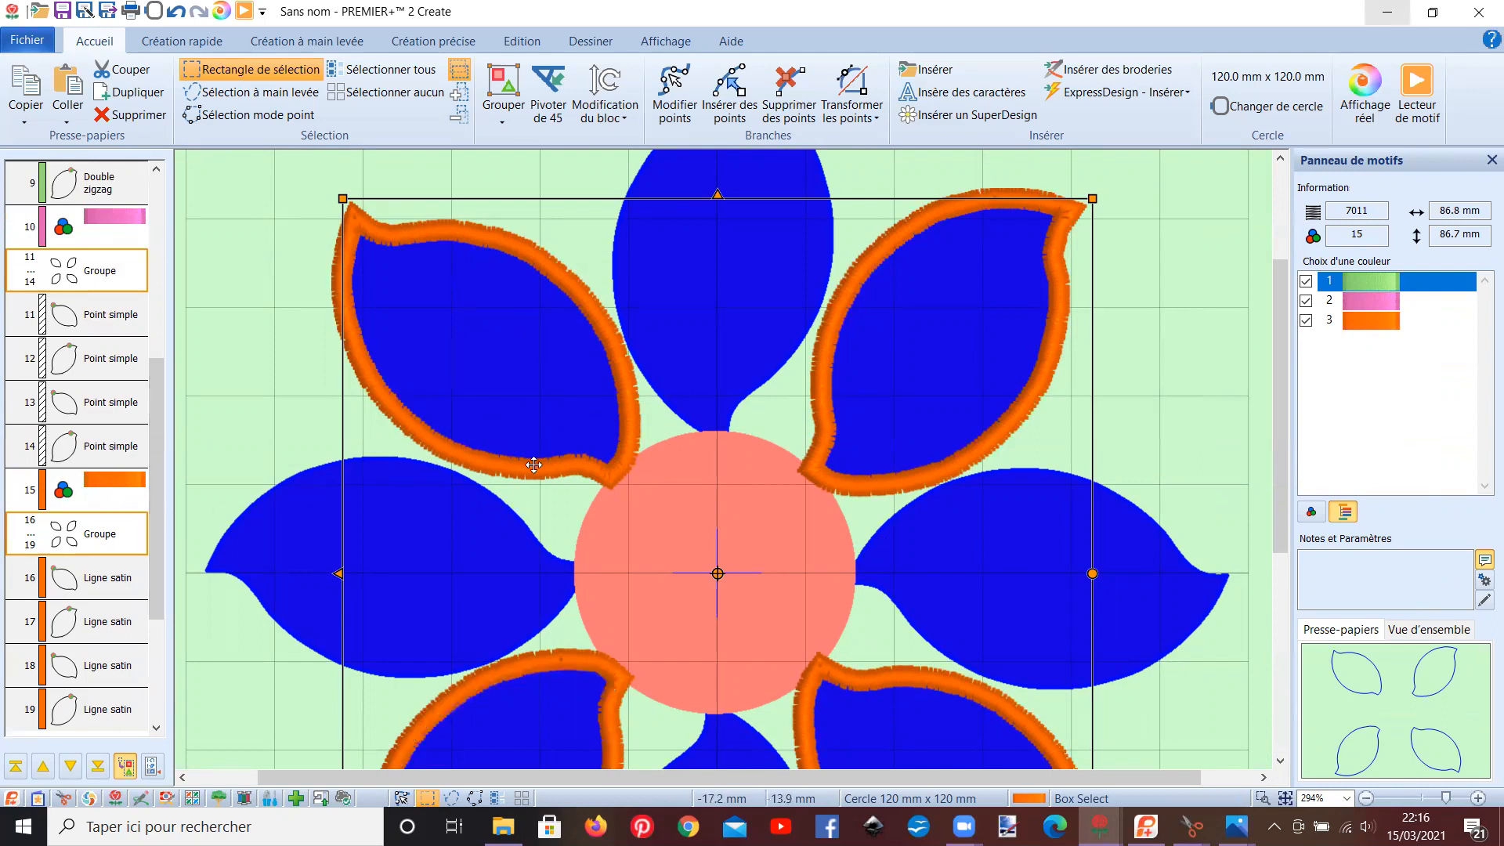
pyautogui.click(107, 453)
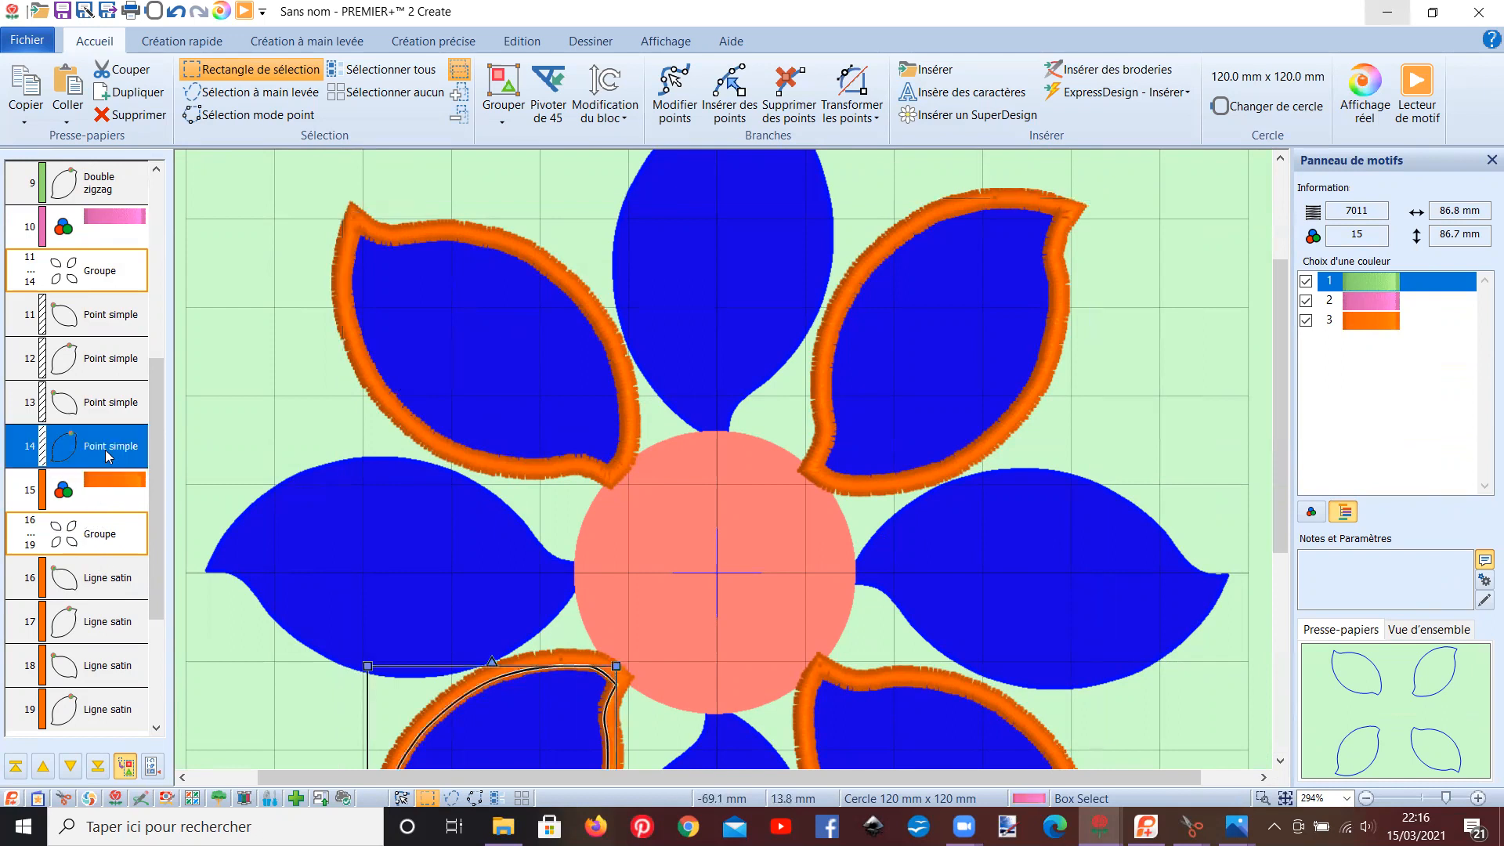
pyautogui.rightClick(107, 454)
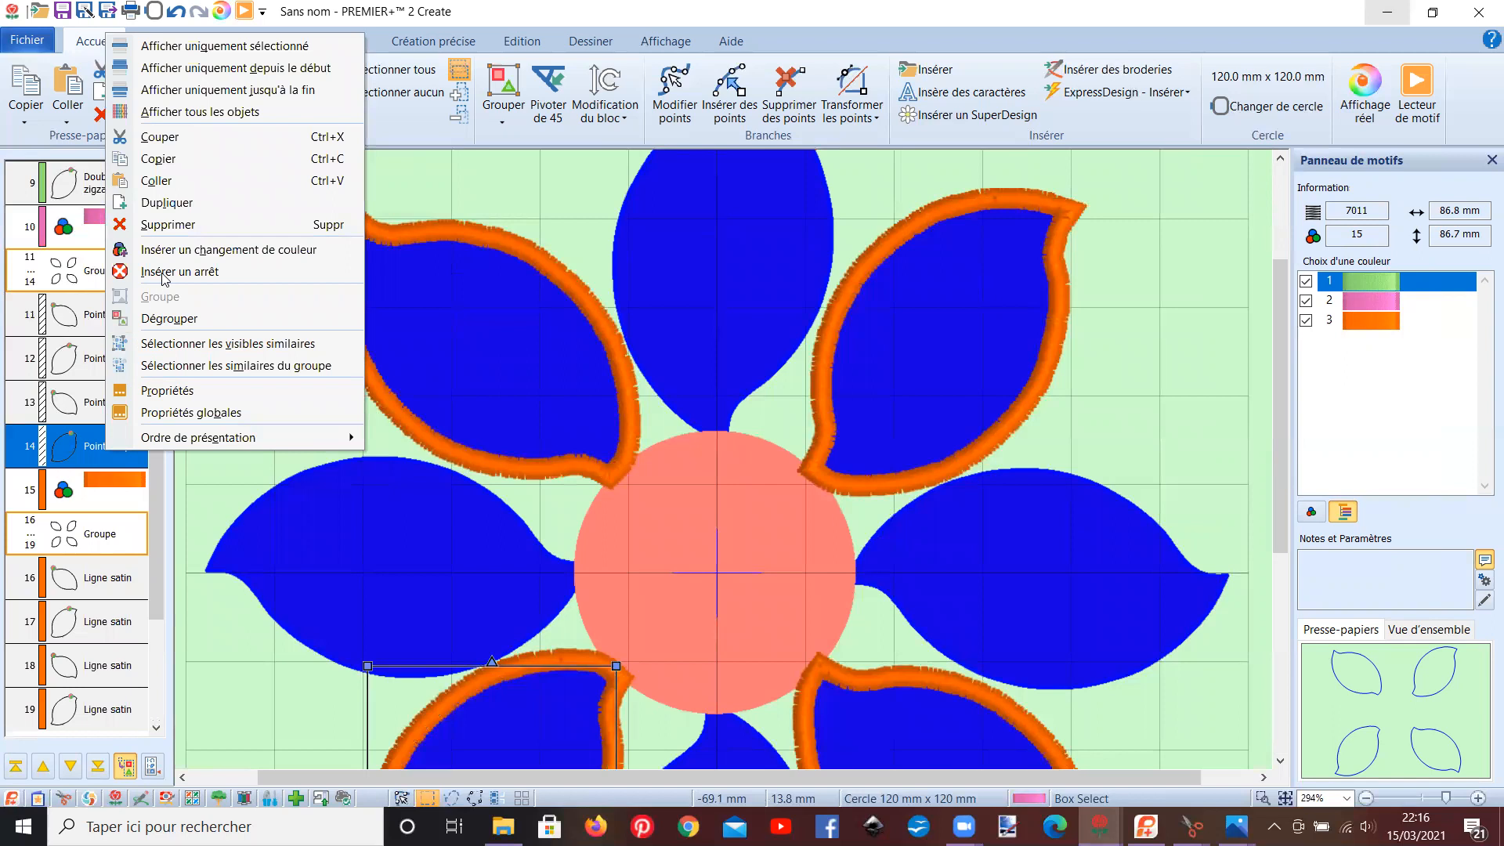
pyautogui.click(171, 250)
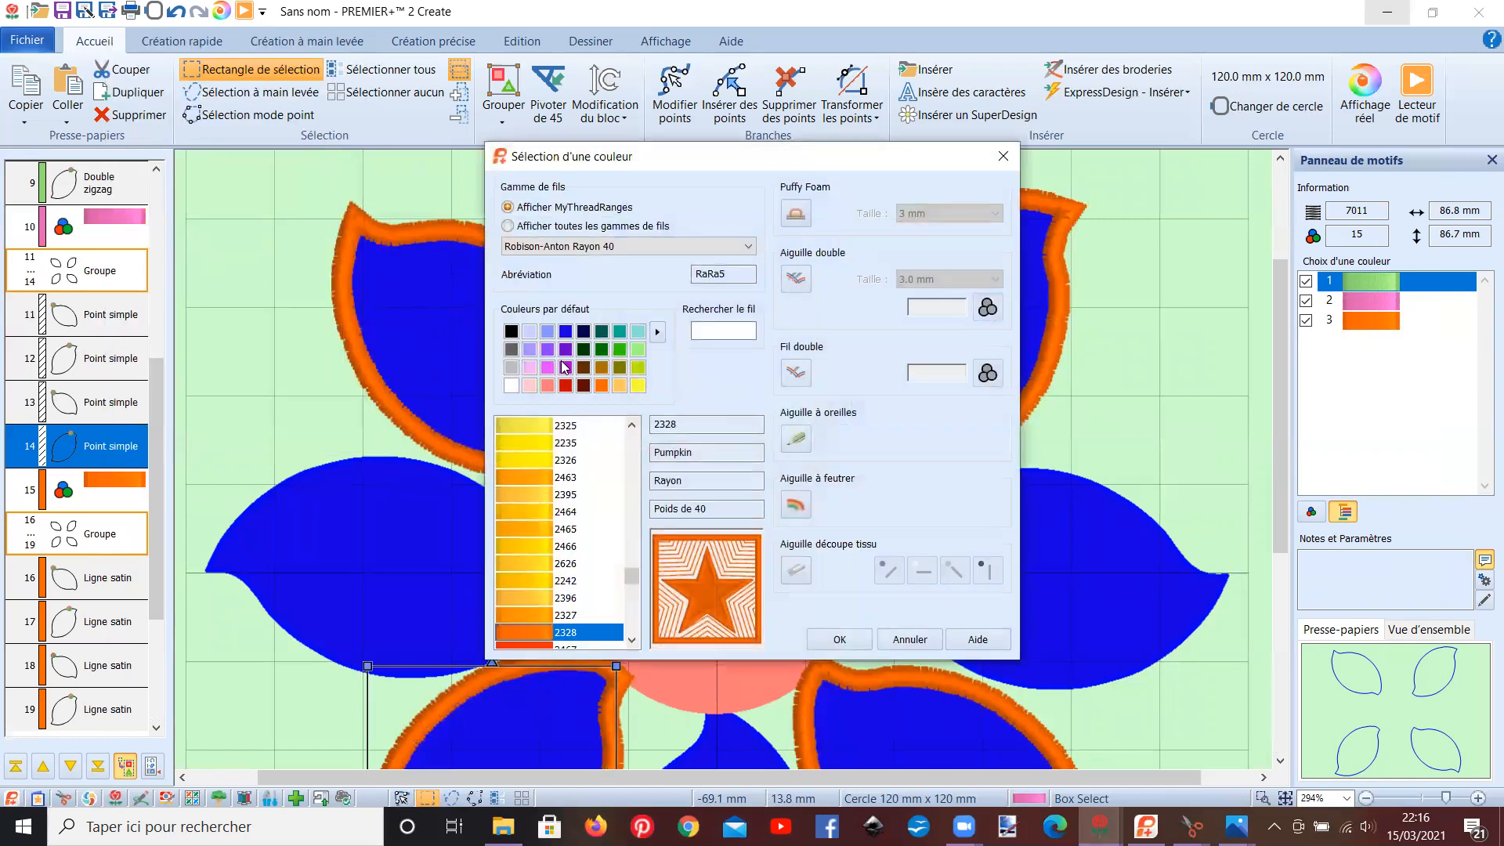
pyautogui.click(564, 367)
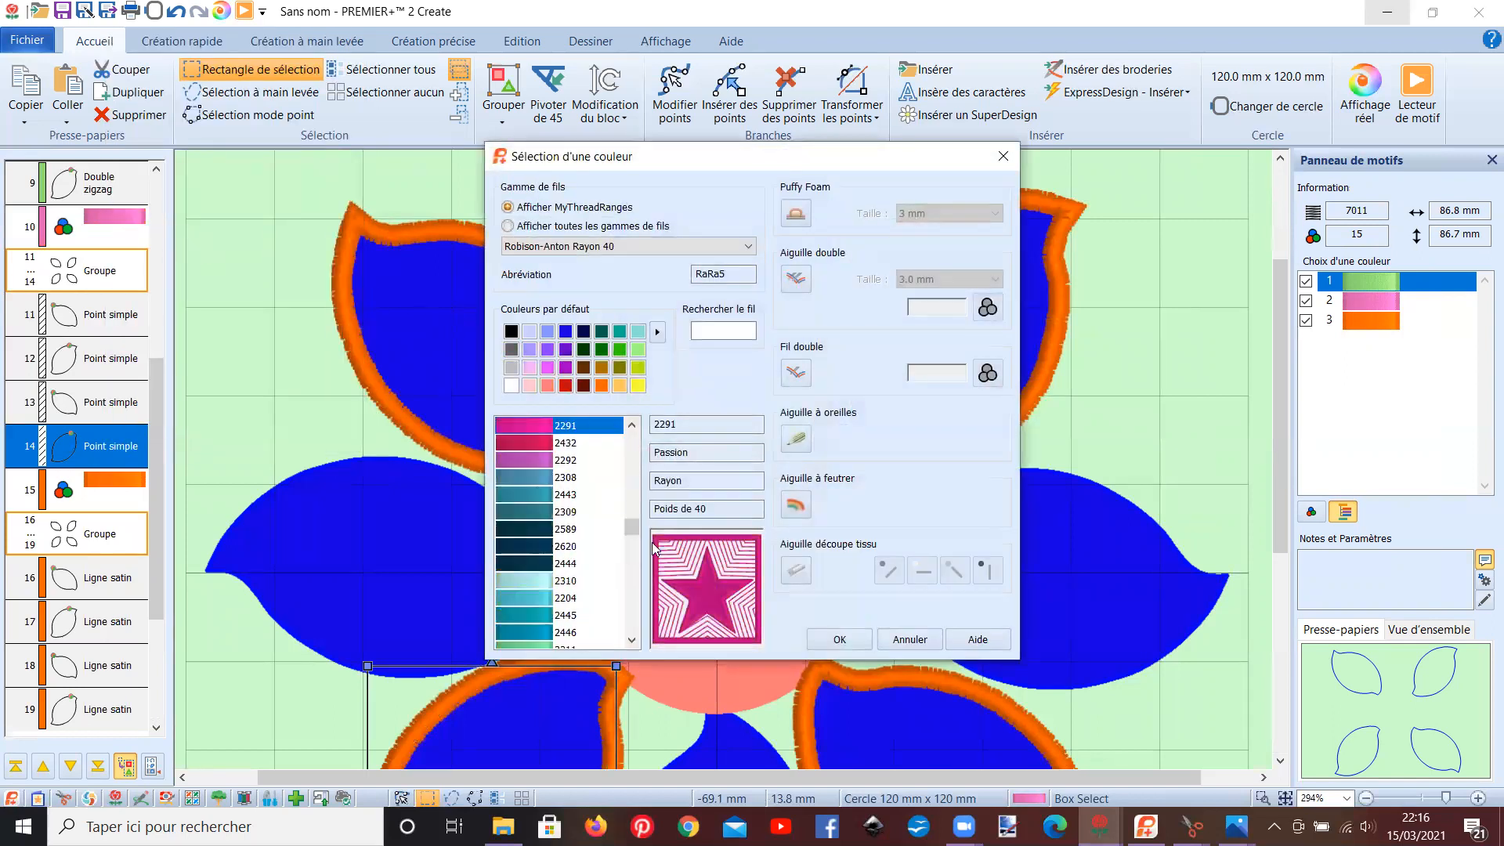
pyautogui.click(834, 639)
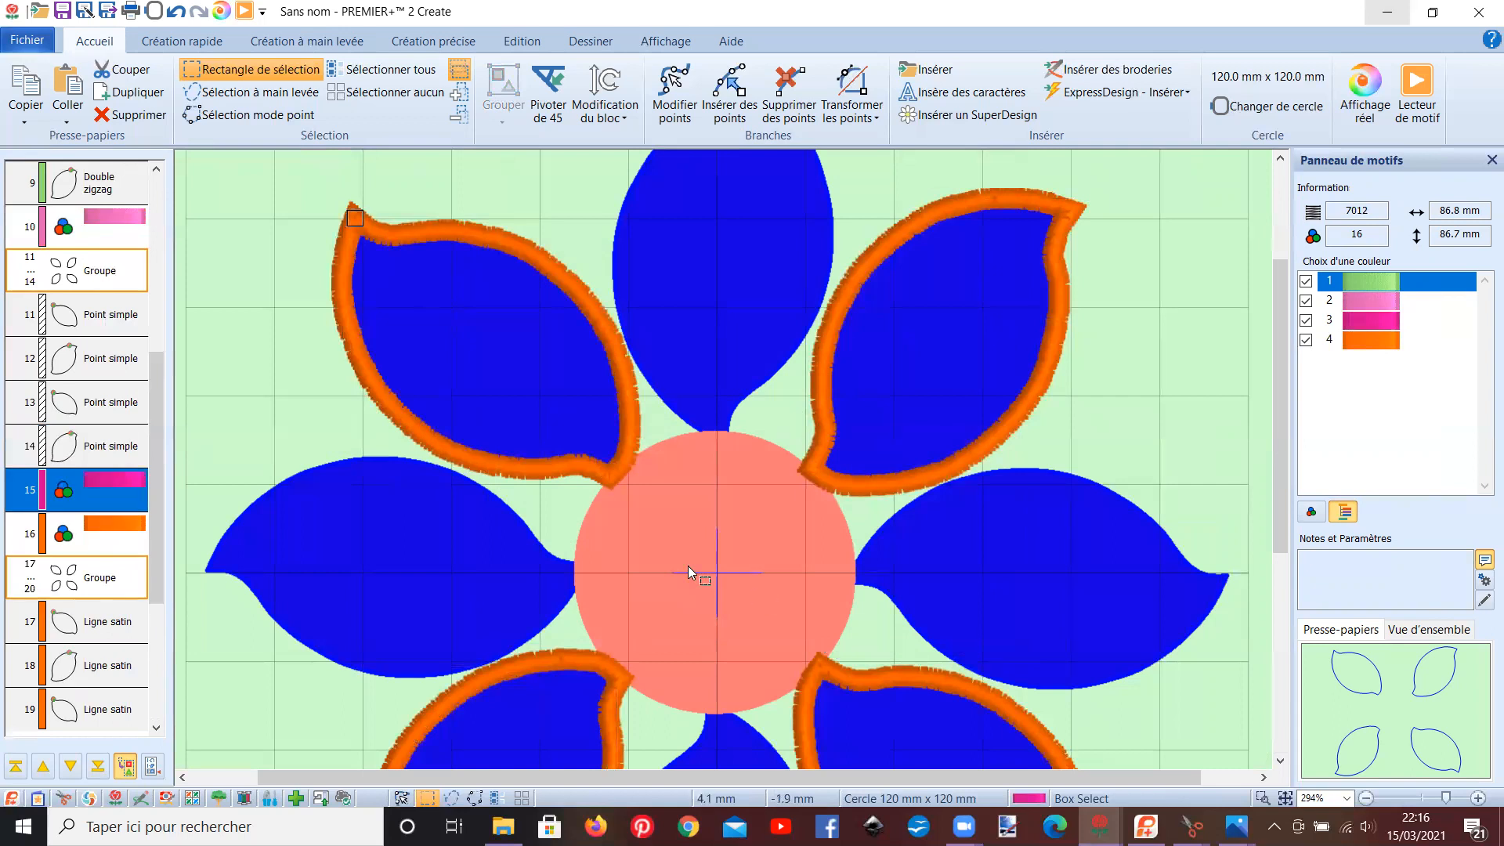
# - Draw a Richelieu bars column across the upper-right petal, placing five point pairs on its opposite edges from base to tip
pyautogui.click(437, 41)
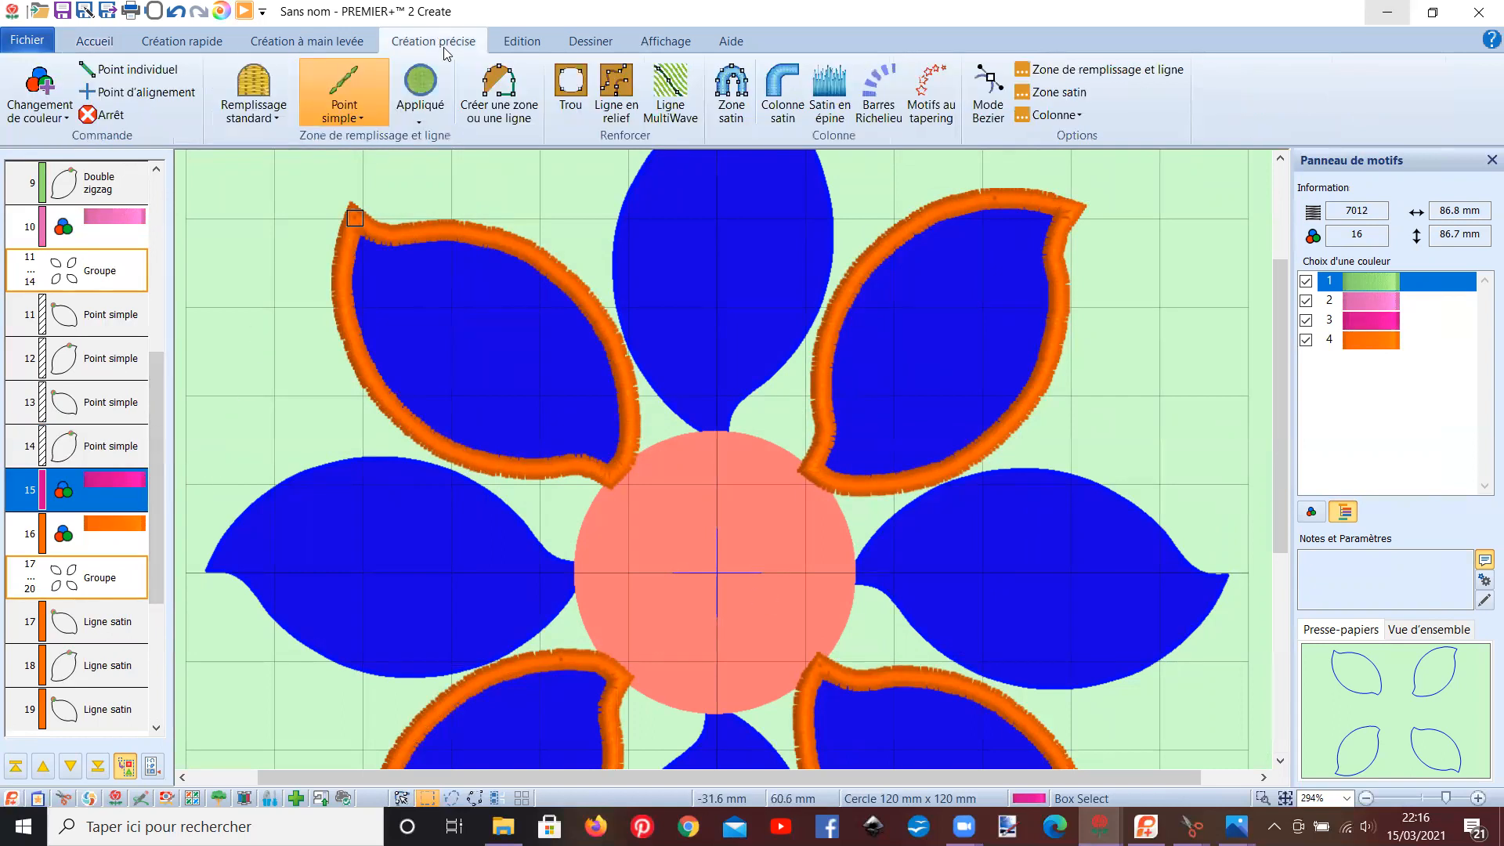
pyautogui.click(875, 122)
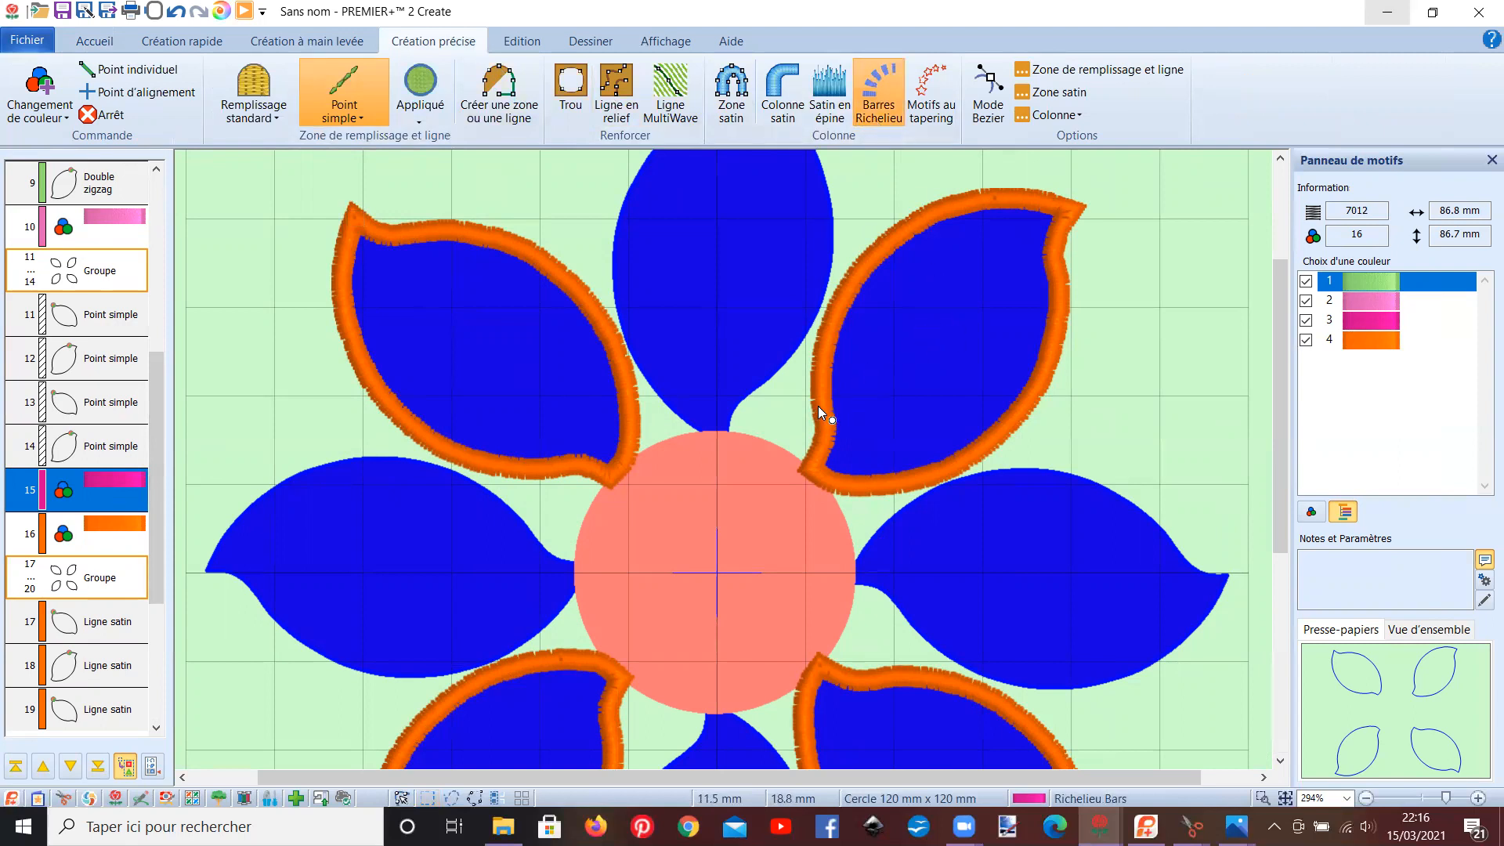
pyautogui.click(928, 476)
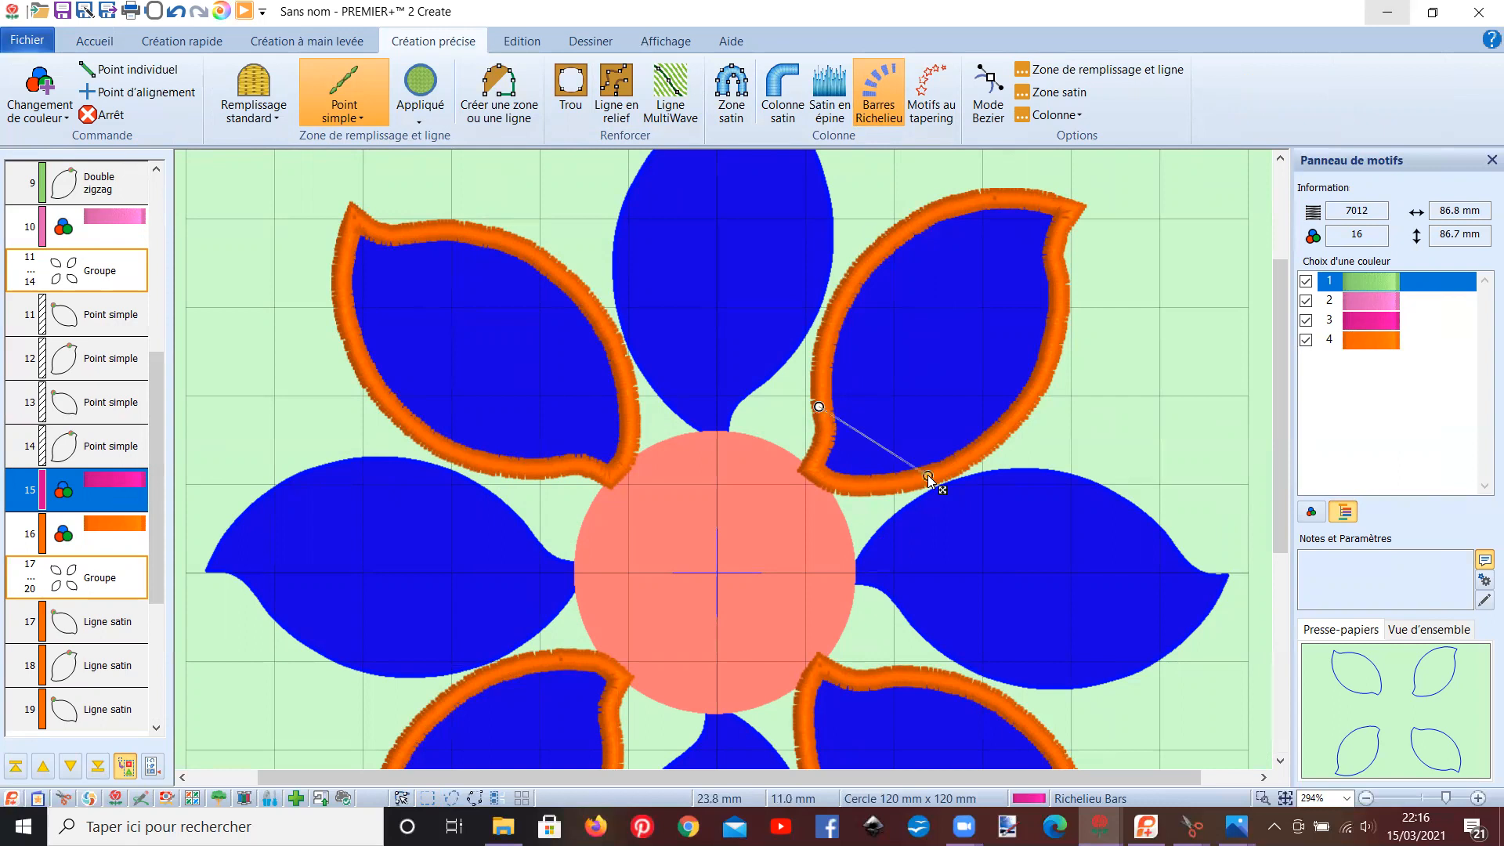
pyautogui.click(826, 332)
pyautogui.click(1007, 421)
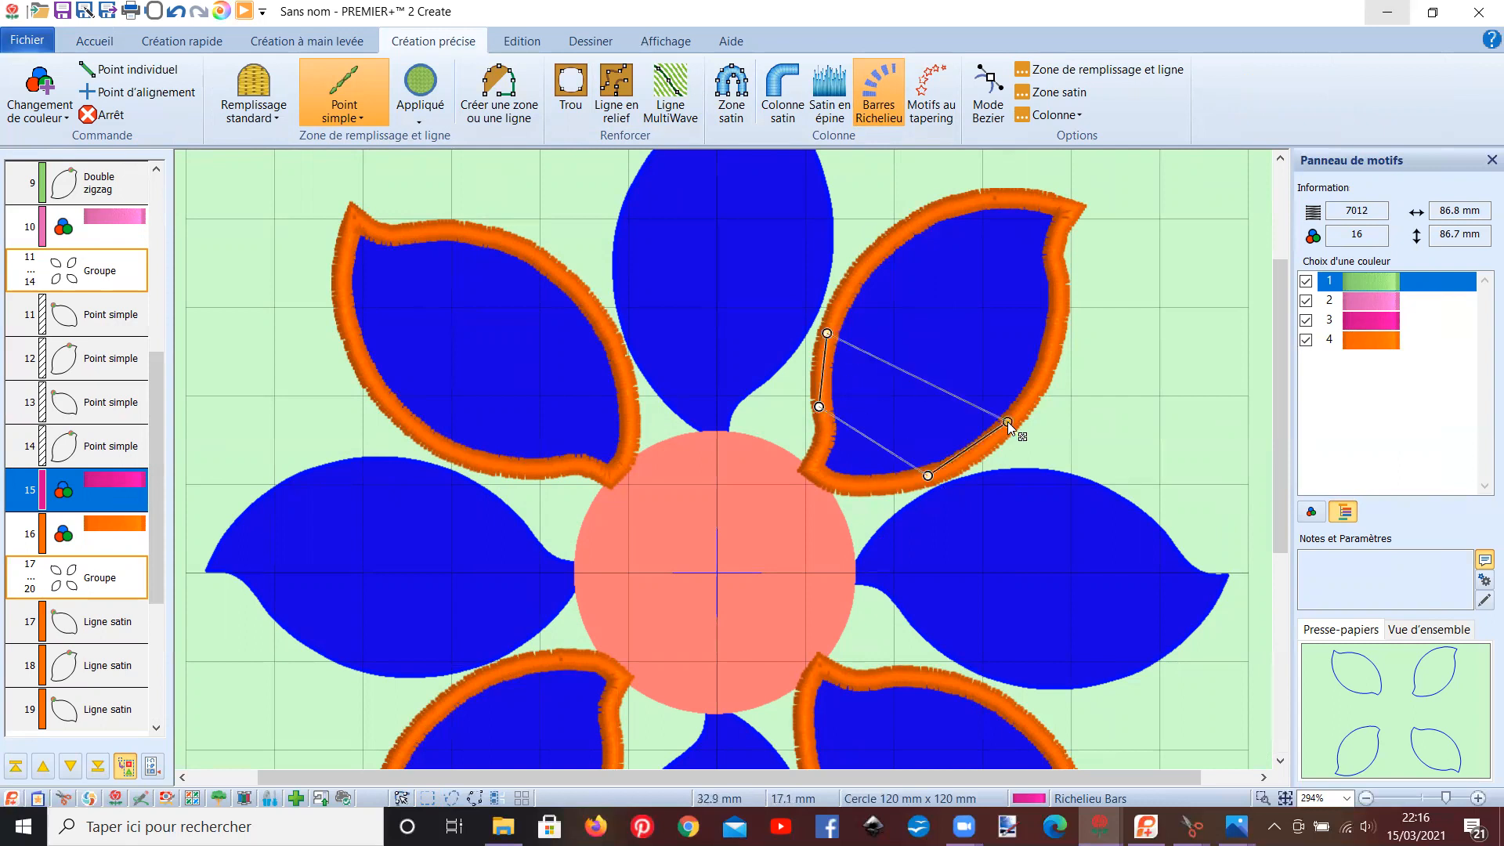
pyautogui.click(862, 259)
pyautogui.click(1049, 367)
pyautogui.click(900, 230)
pyautogui.click(1057, 300)
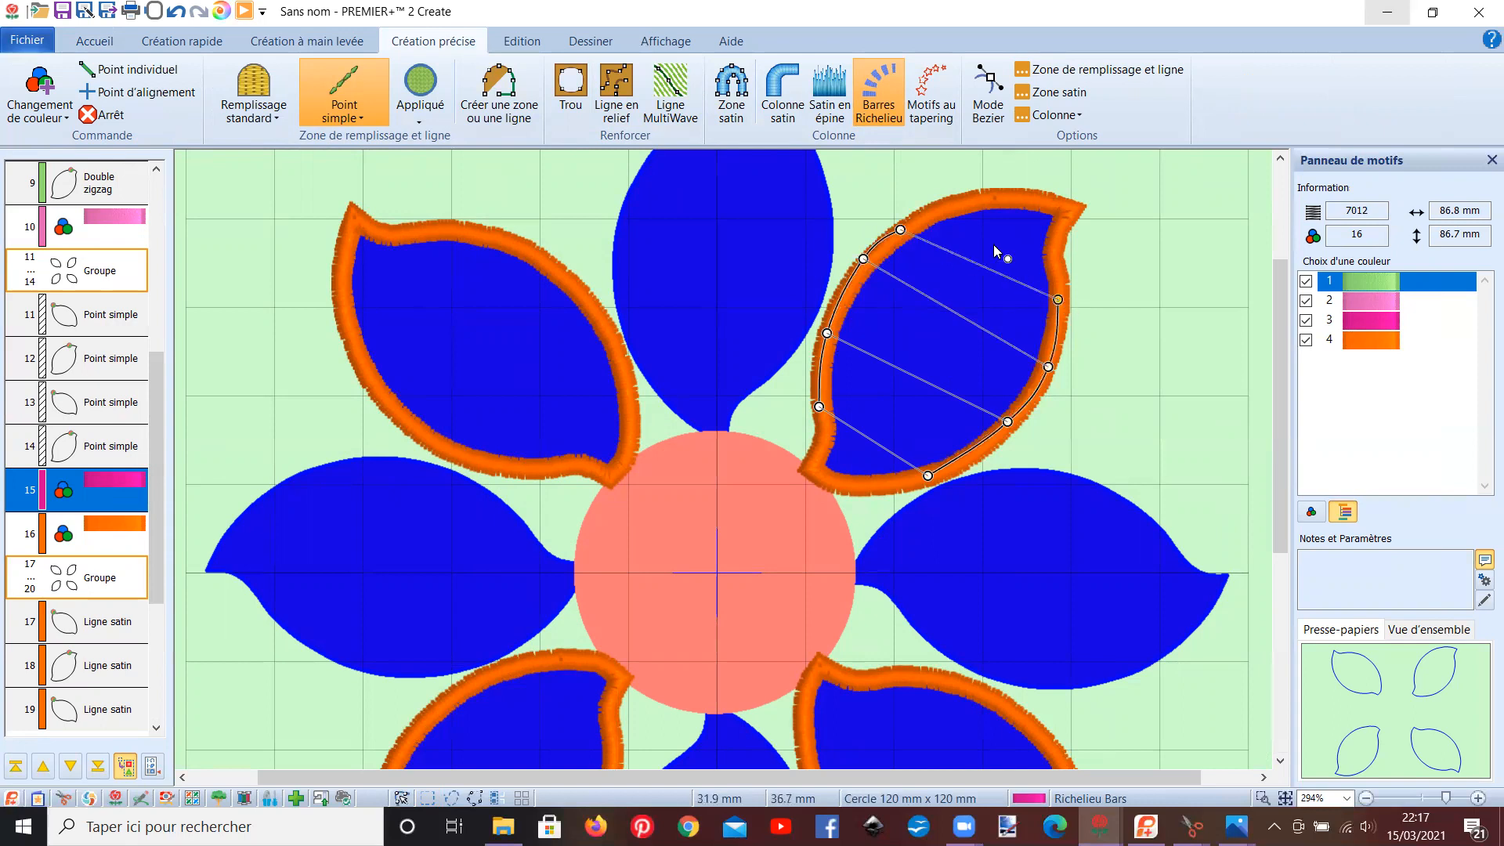
pyautogui.click(1062, 272)
pyautogui.press('Return')
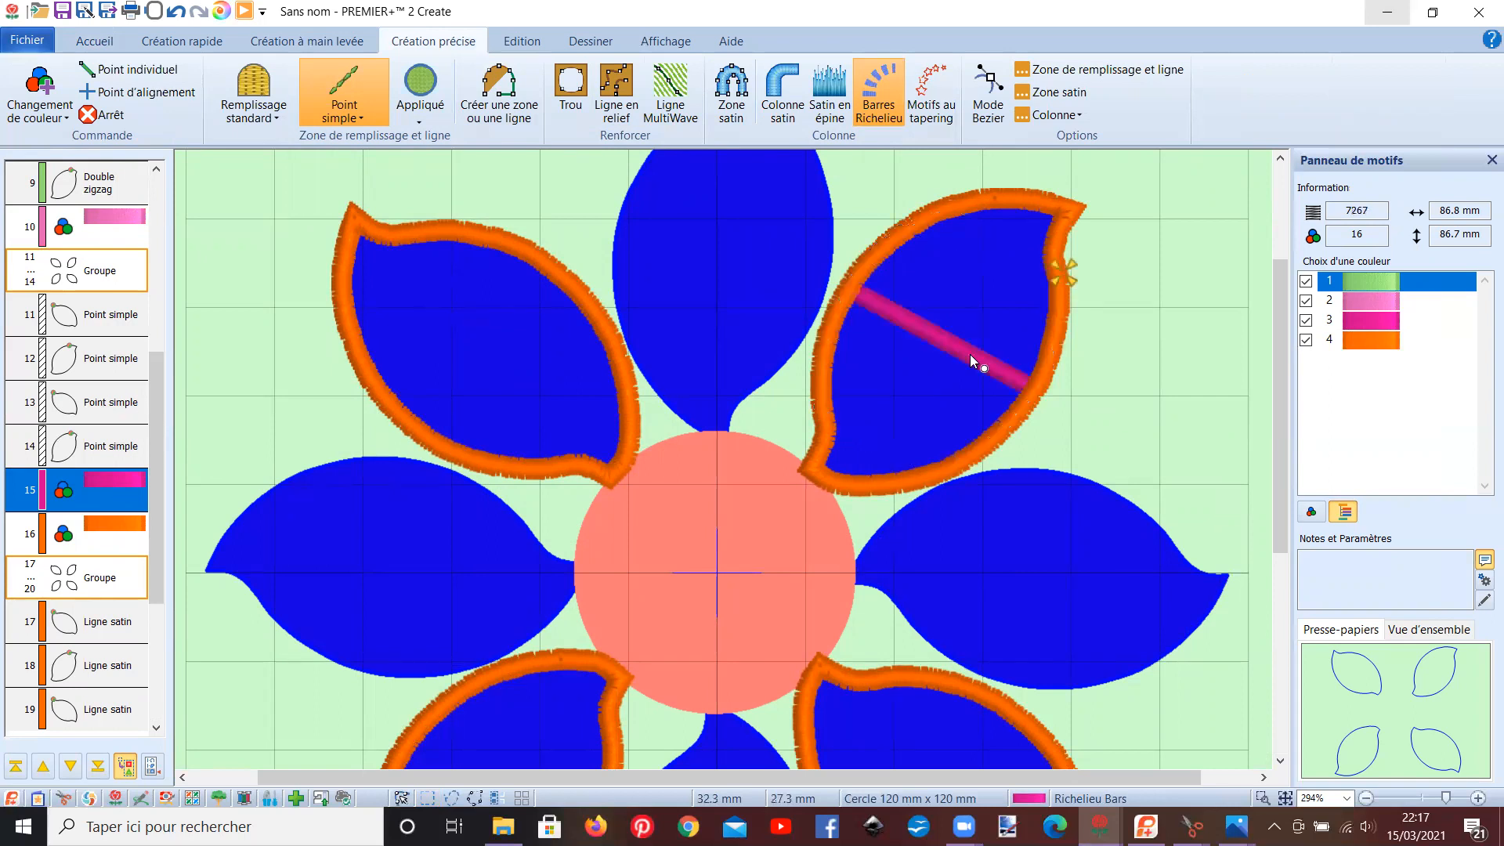
# - Set the Richelieu column to 3 bars and include an extra bar at the start and end
pyautogui.doubleClick(946, 344)
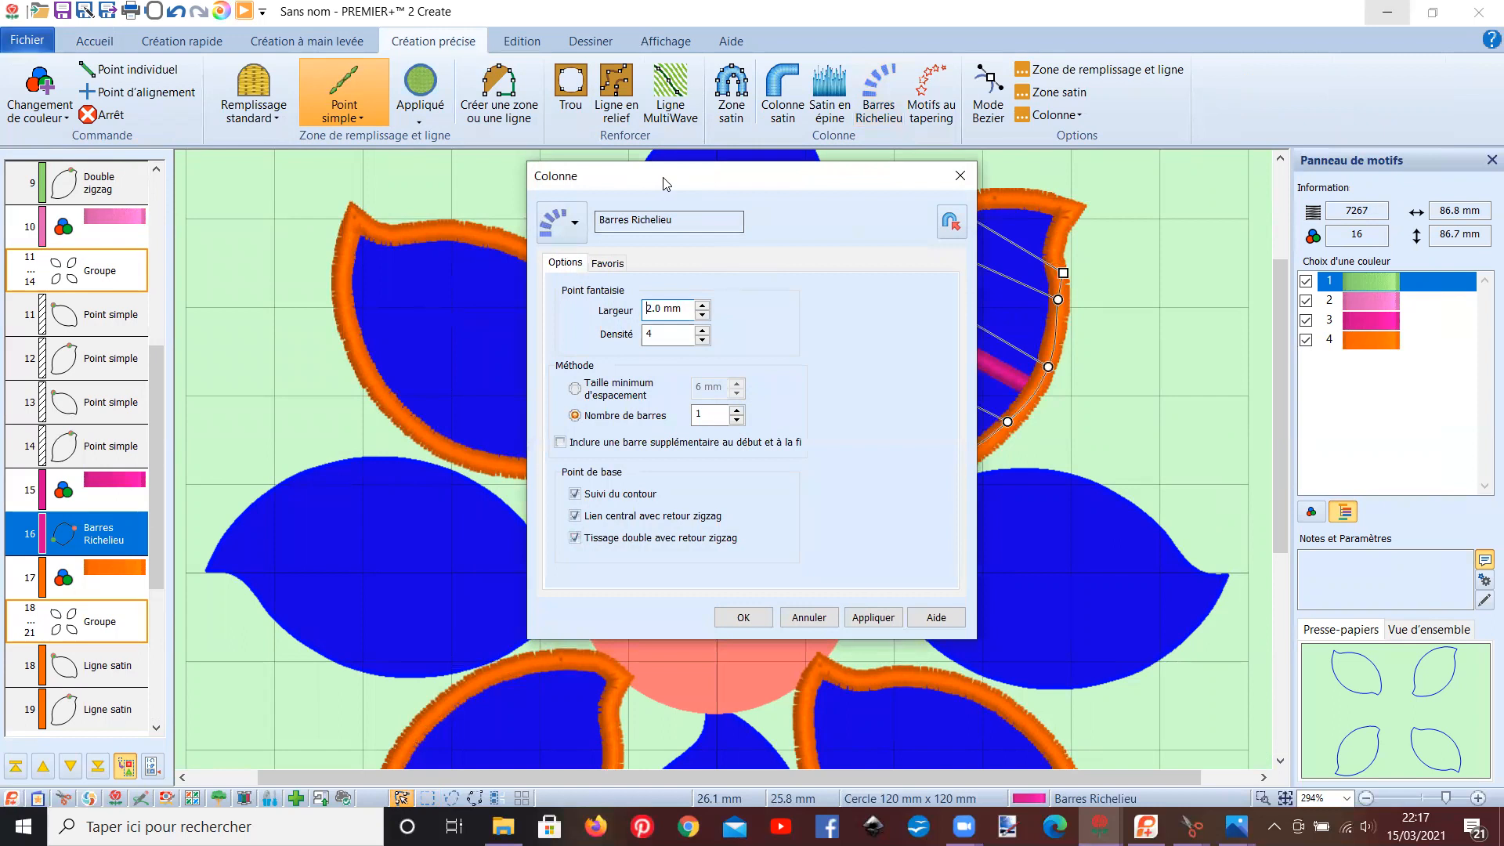
pyautogui.moveTo(665, 183); pyautogui.dragTo(1287, 101)
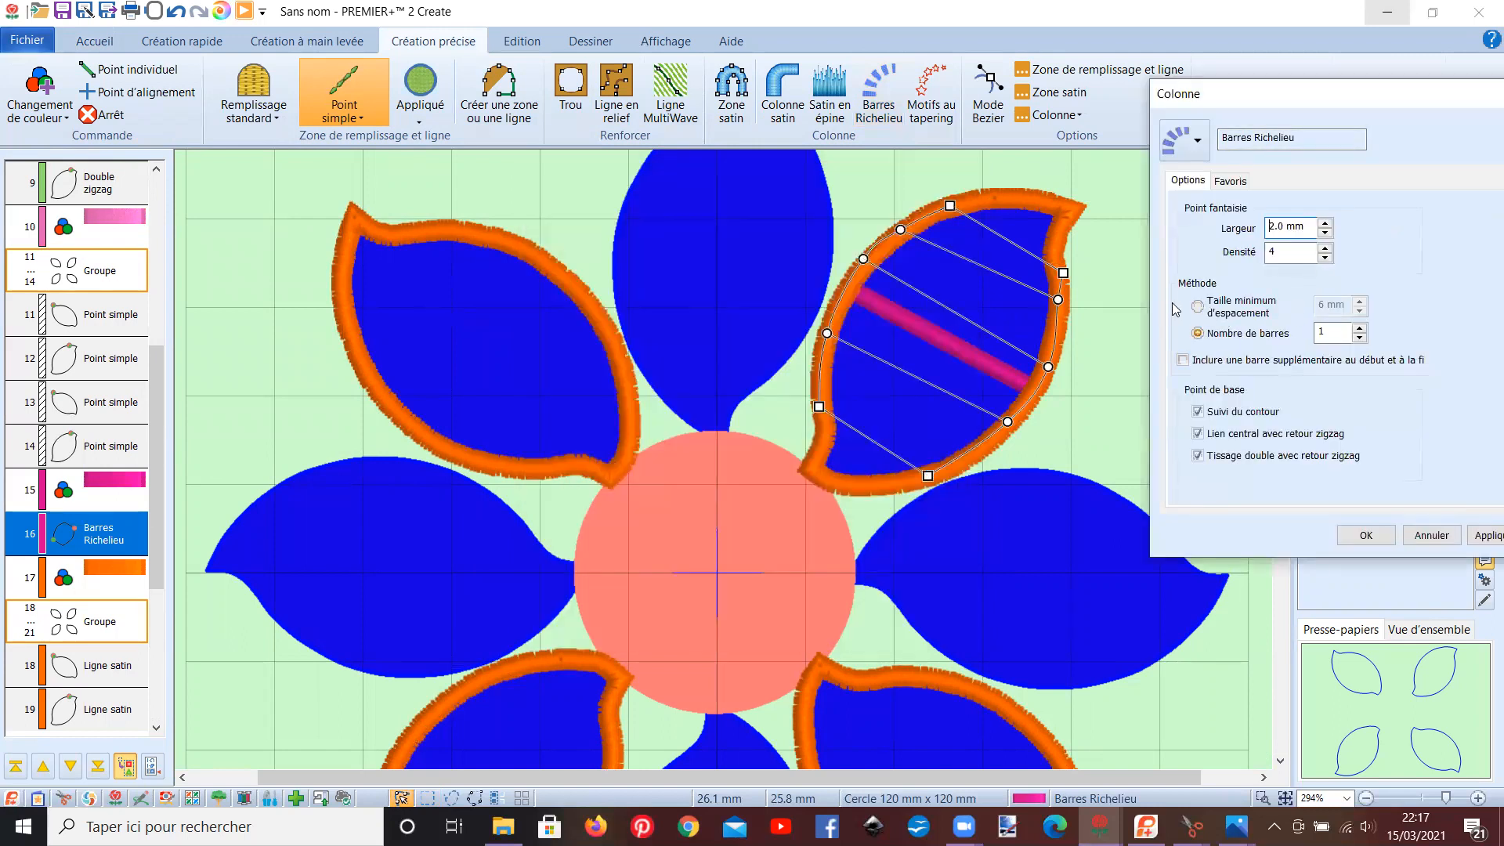
pyautogui.click(1360, 329)
pyautogui.click(1483, 537)
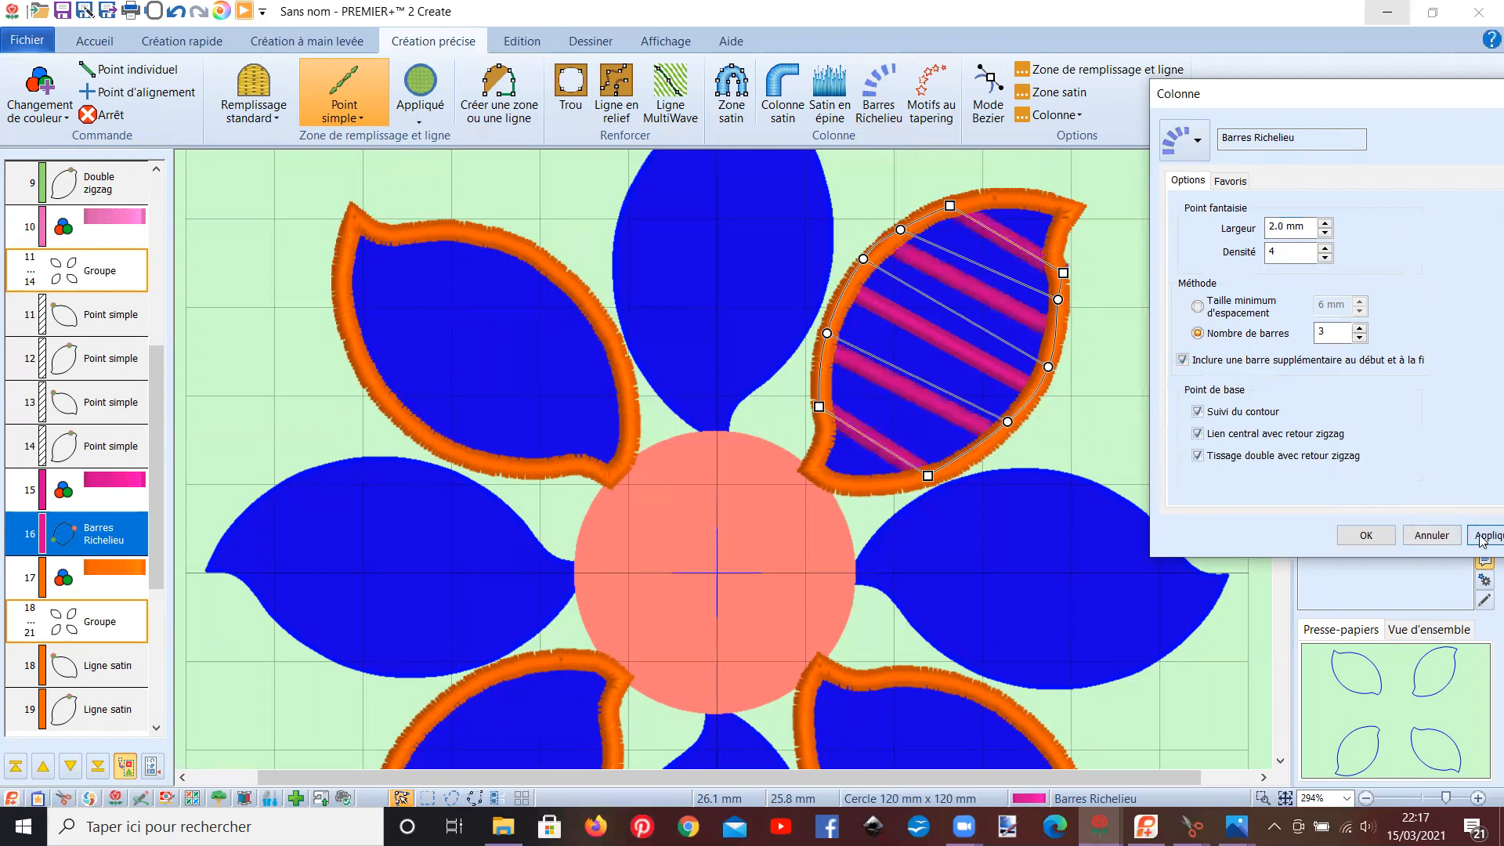
pyautogui.click(1363, 536)
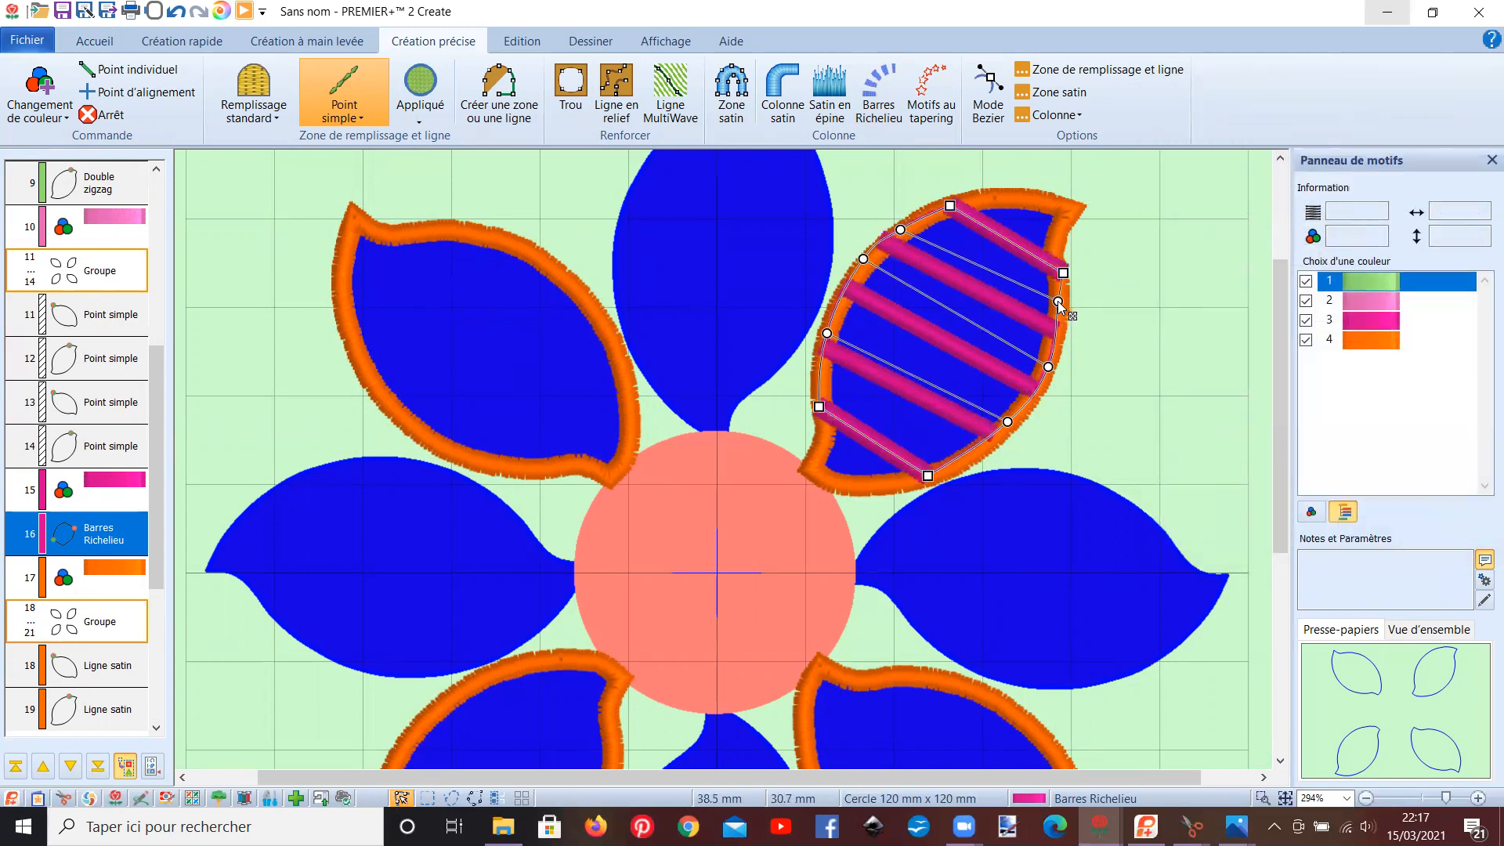
# - Adjust the Richelieu column's edge points along the upper-right petal's border to even out the bars' angles and spacing
pyautogui.moveTo(1057, 300); pyautogui.dragTo(1061, 302)
pyautogui.moveTo(1063, 274); pyautogui.dragTo(1055, 264)
pyautogui.moveTo(927, 476); pyautogui.dragTo(940, 468)
pyautogui.moveTo(1009, 421); pyautogui.dragTo(1003, 430)
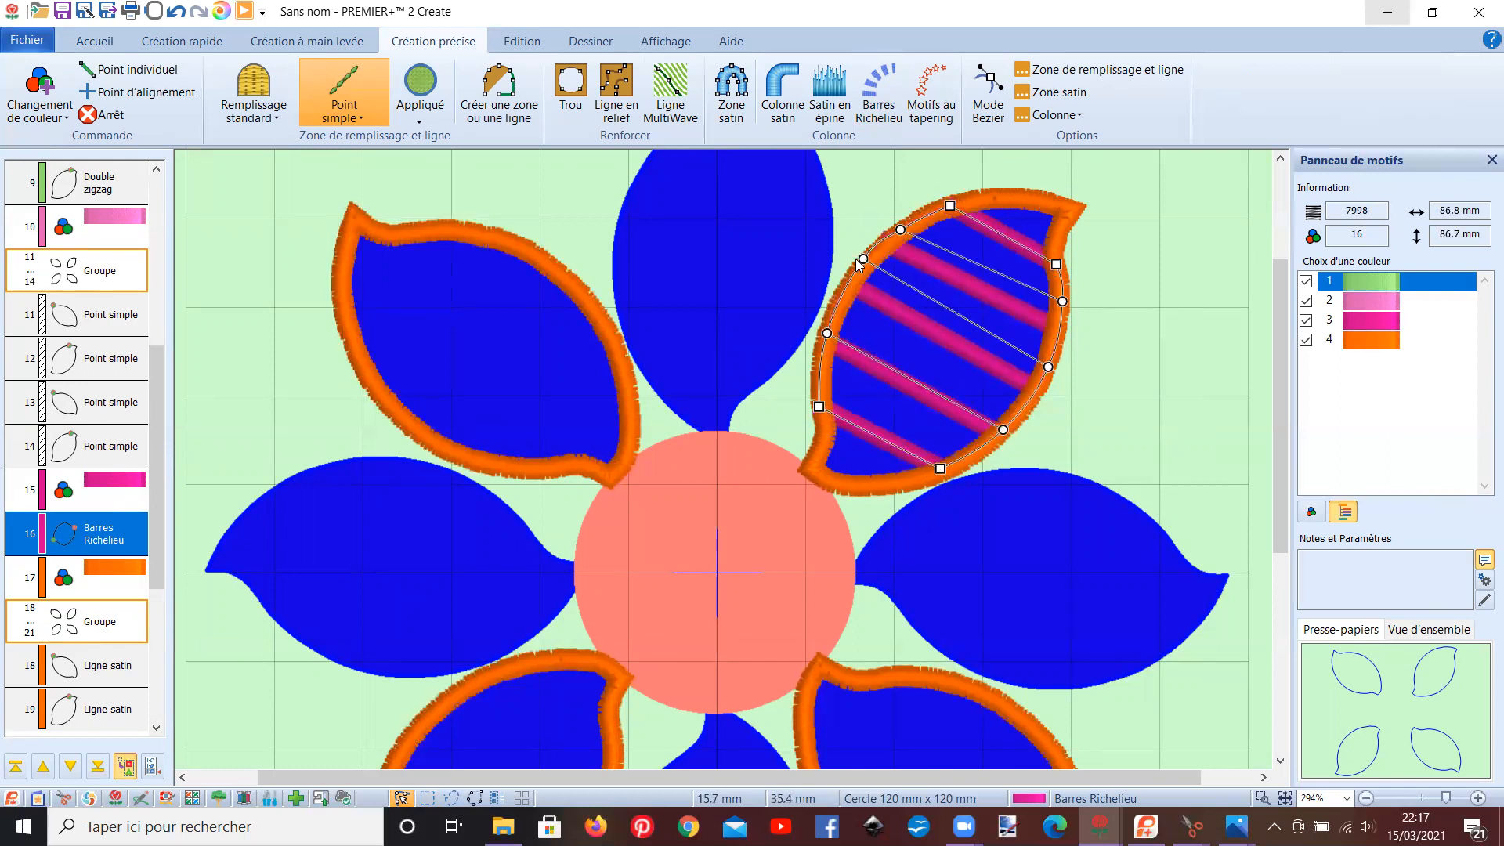
pyautogui.moveTo(863, 258); pyautogui.dragTo(860, 270)
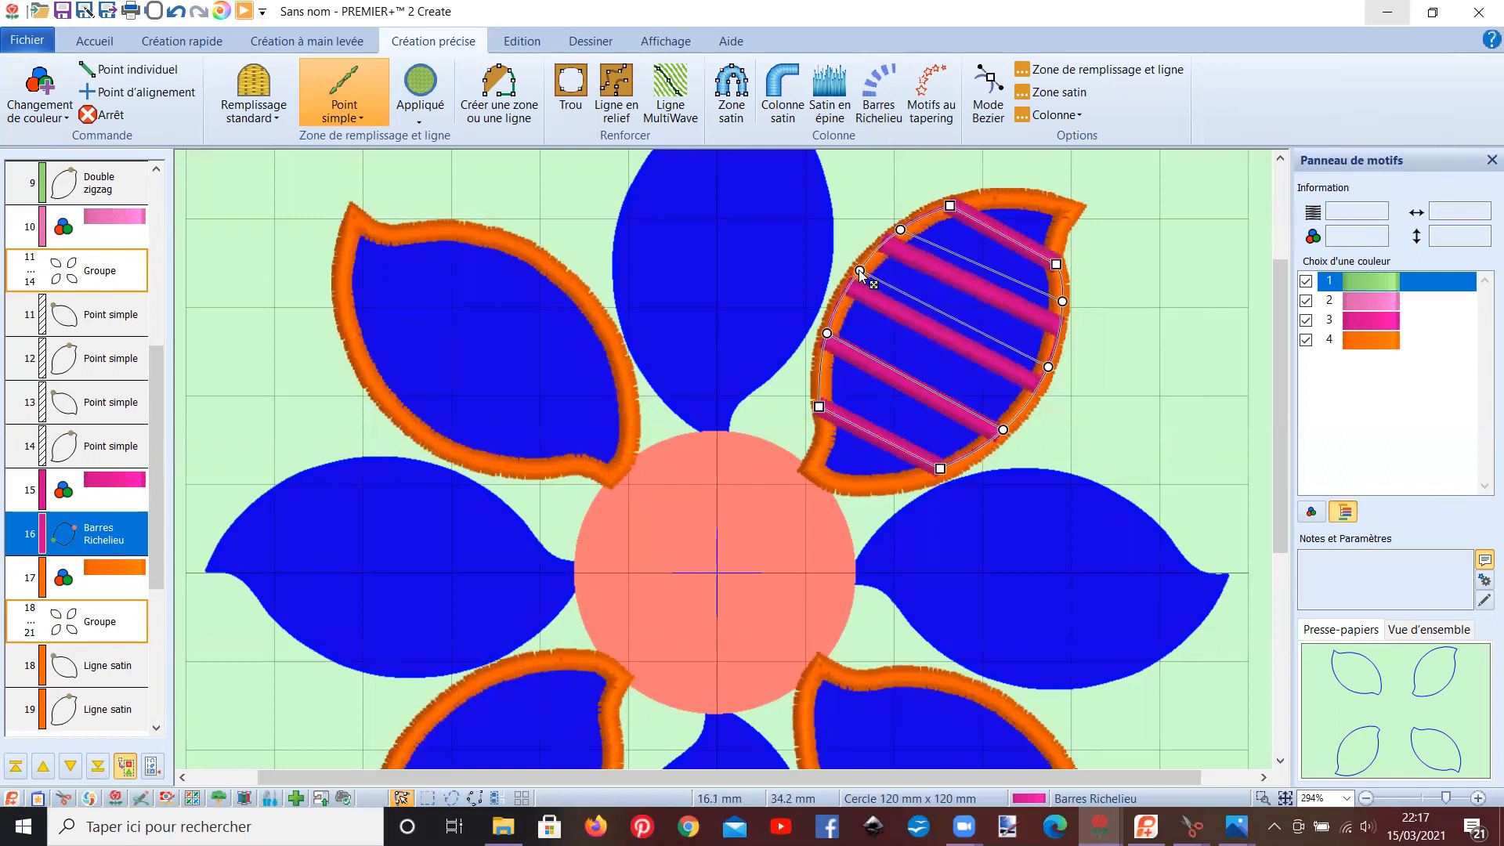
# - Draw a Richelieu bars column across the lower-right petal, placing five point pairs on its opposite edges from base to tip
pyautogui.scroll(-3, 963, 456)
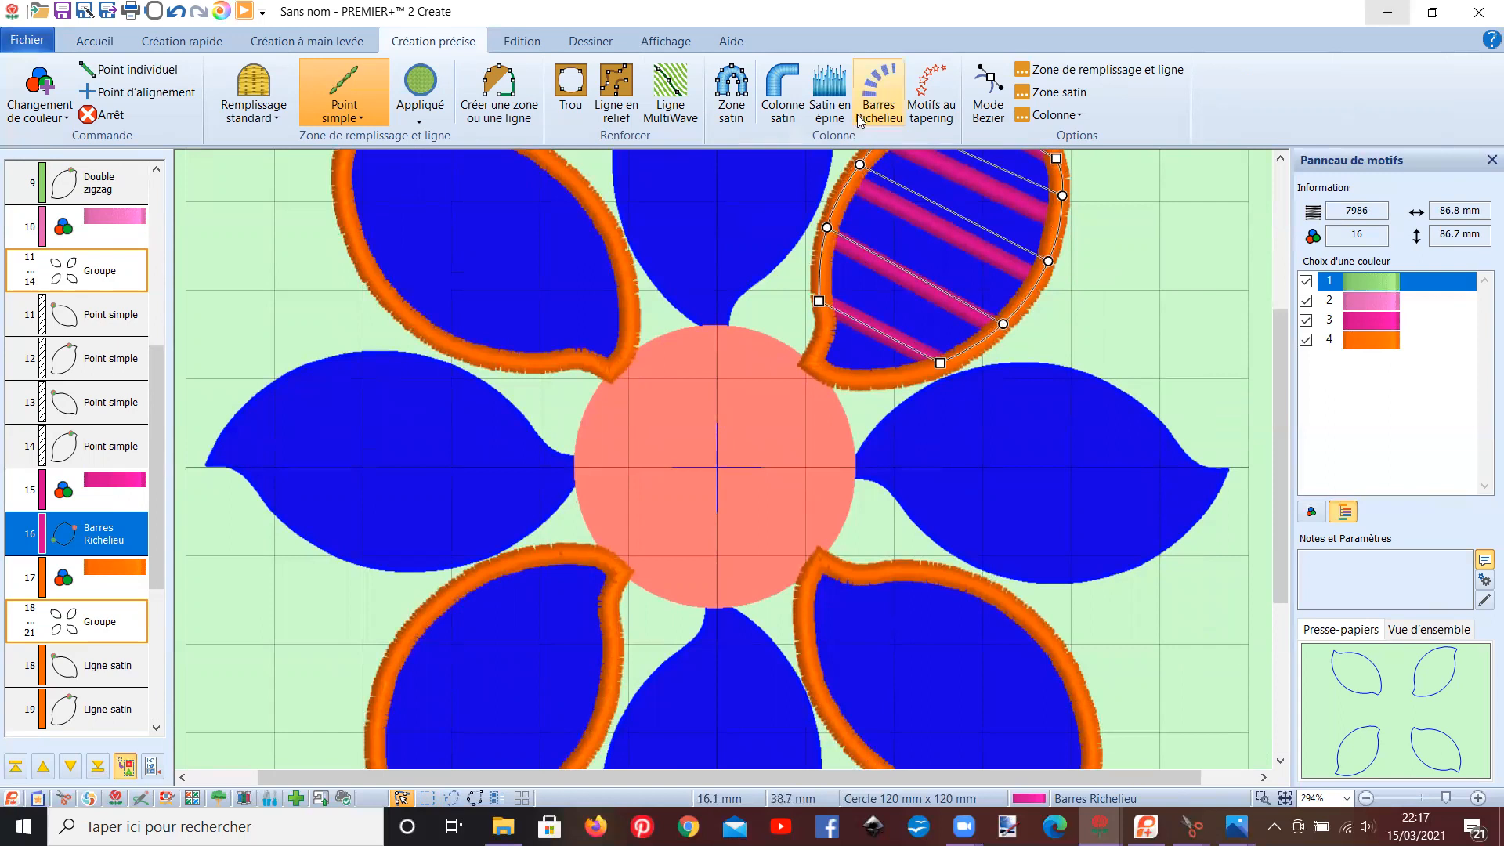
pyautogui.click(877, 93)
pyautogui.scroll(-6, 907, 286)
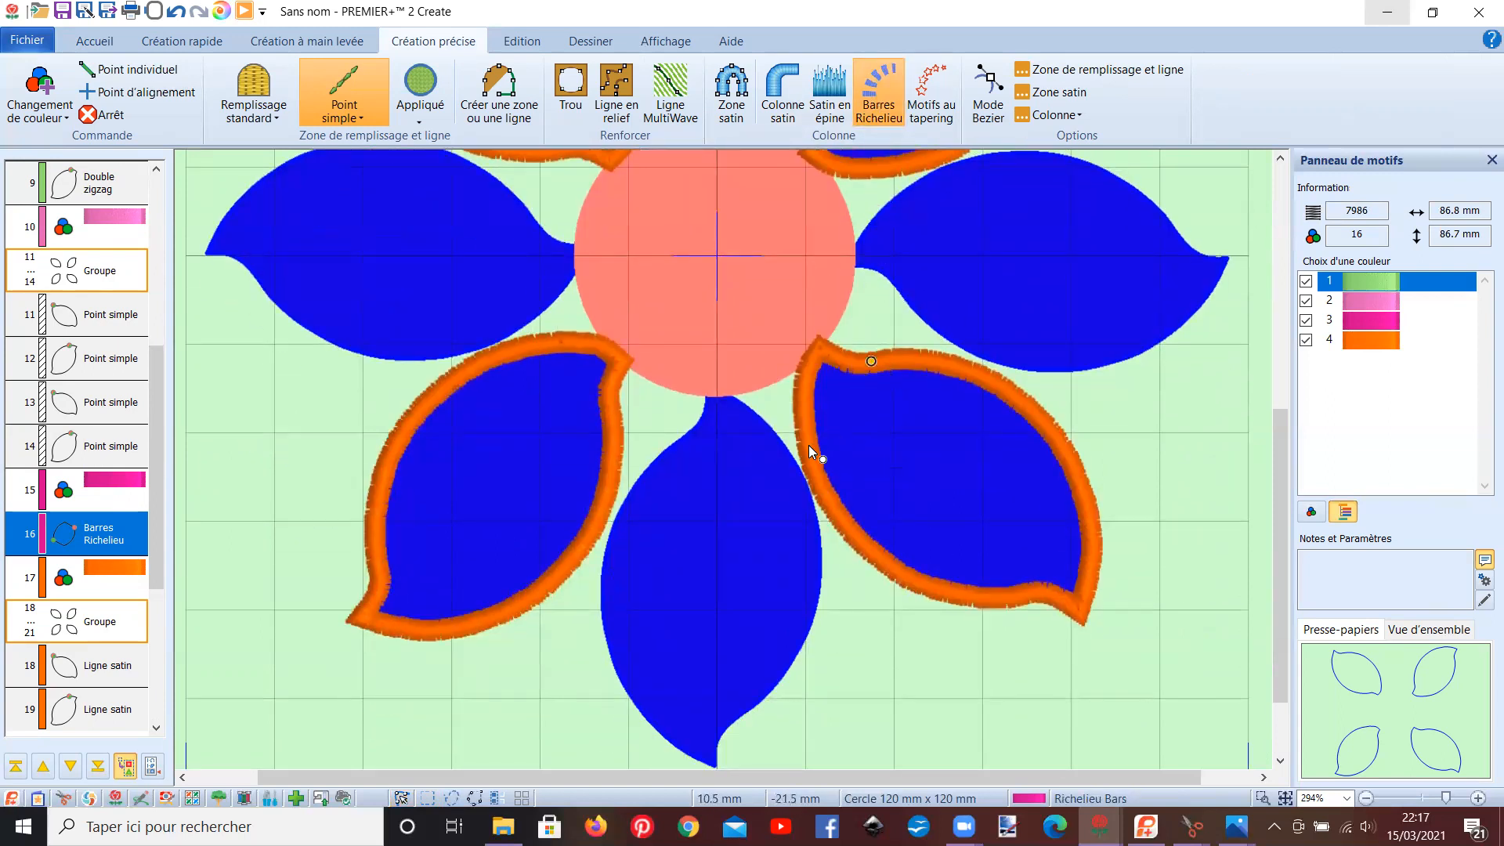
pyautogui.click(859, 537)
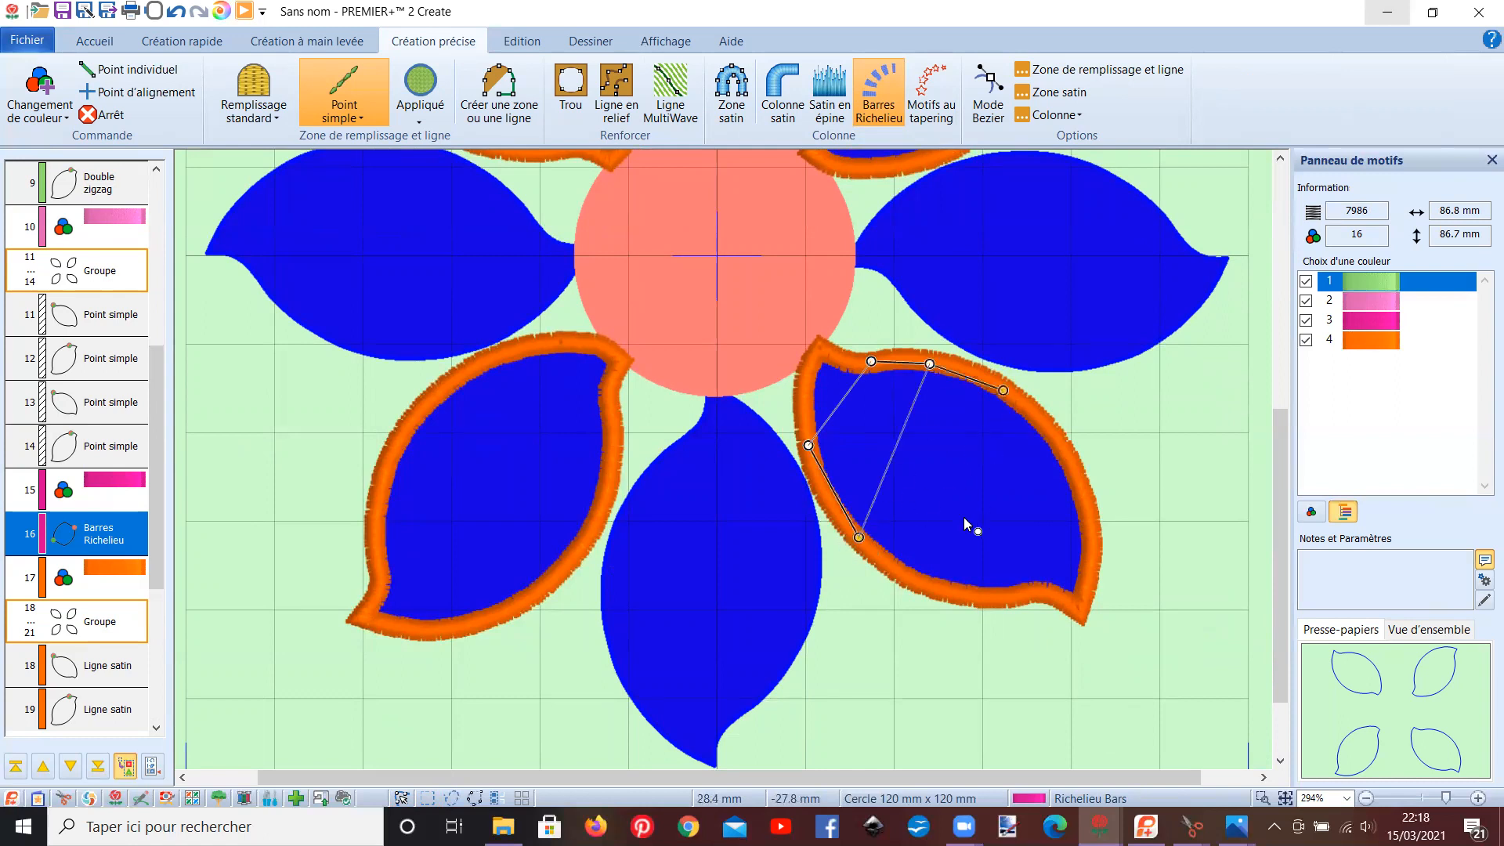
pyautogui.click(918, 580)
pyautogui.click(1060, 436)
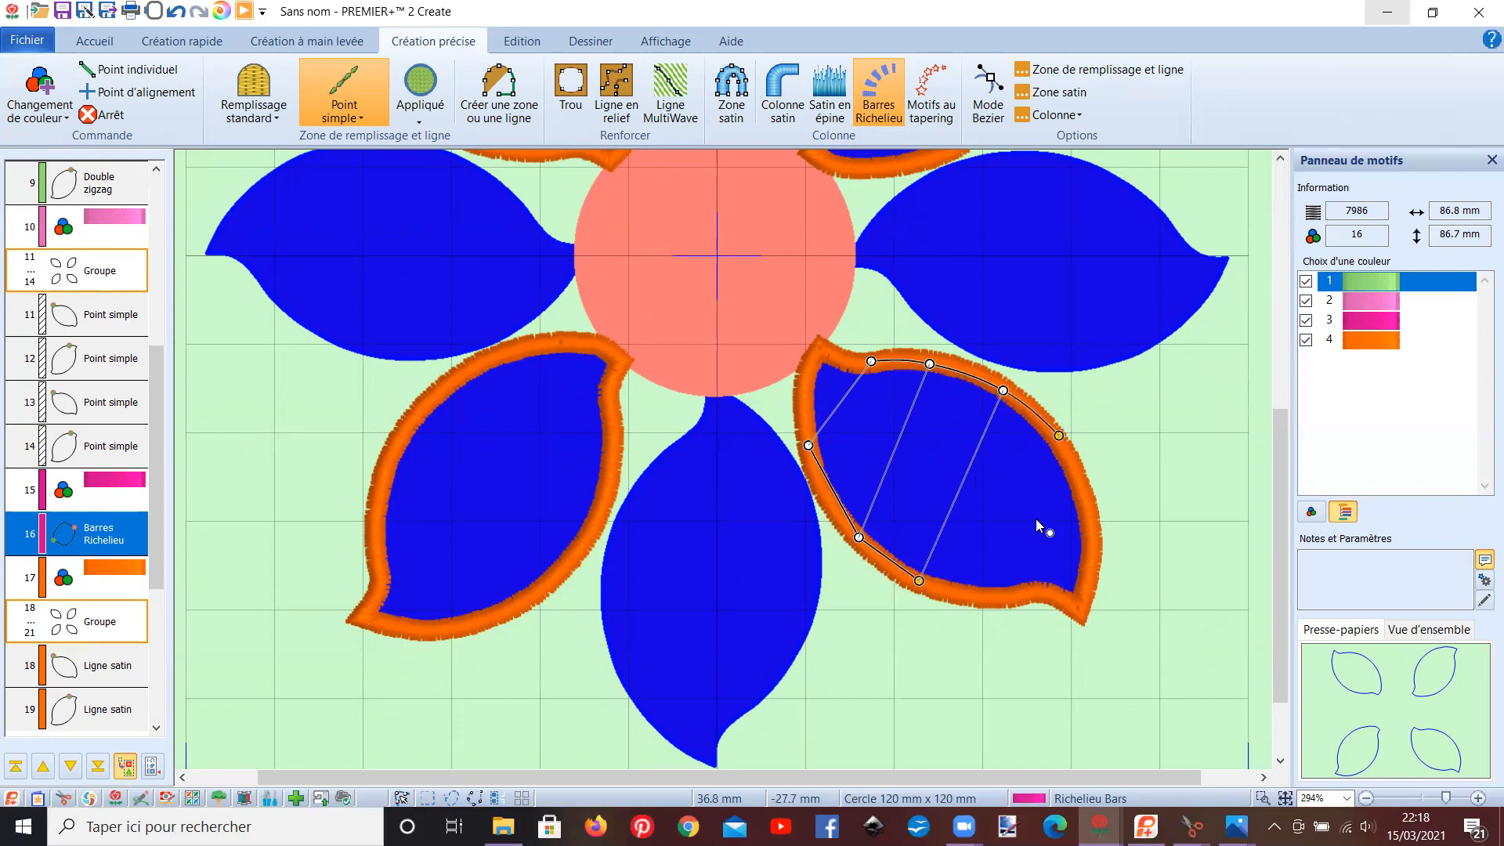
pyautogui.click(1003, 594)
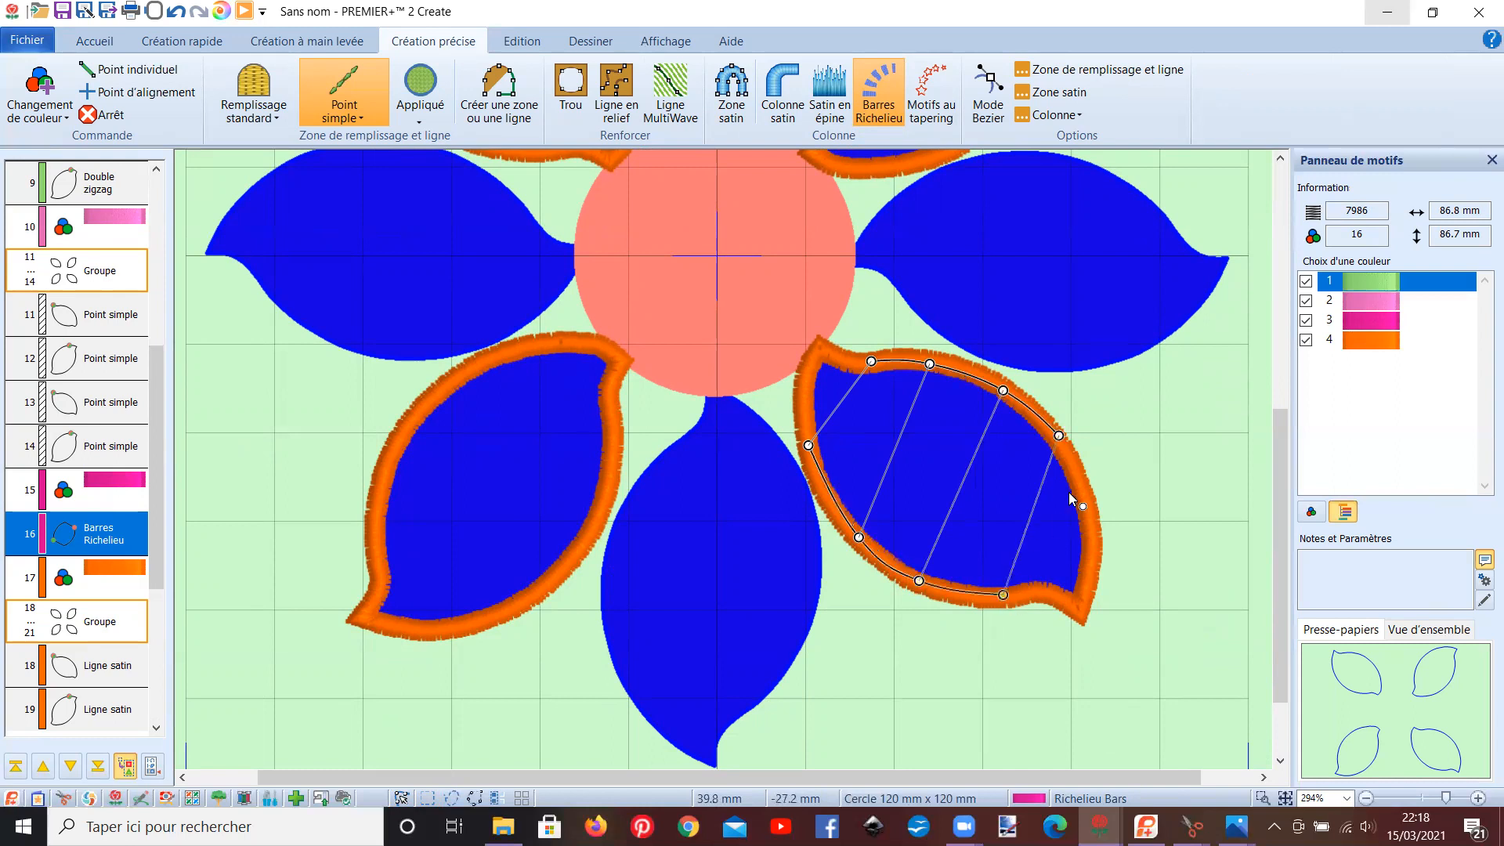
pyautogui.click(1076, 481)
pyautogui.press('Return')
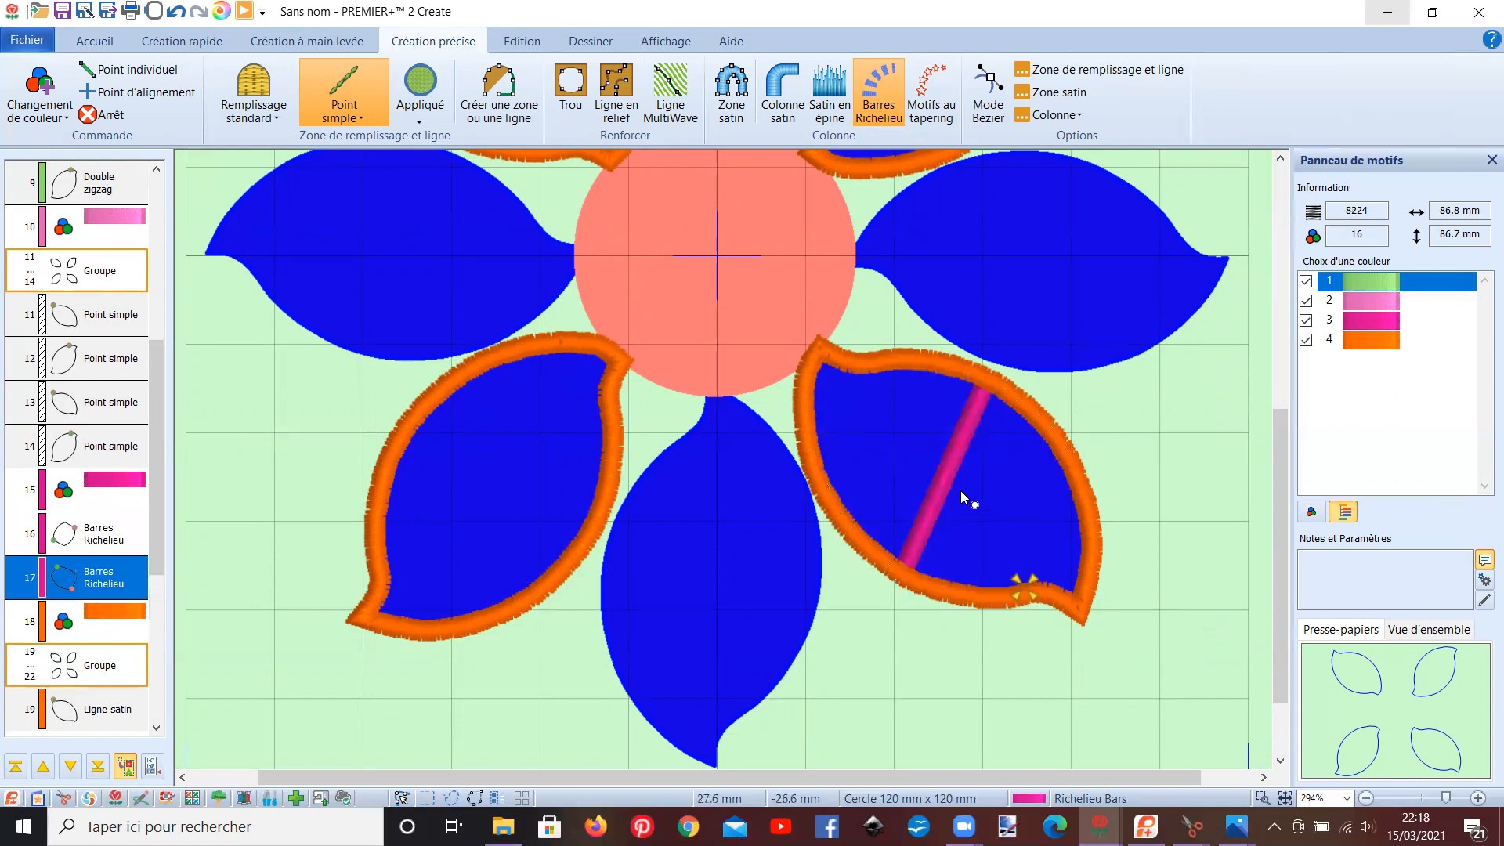
pyautogui.press('Escape')
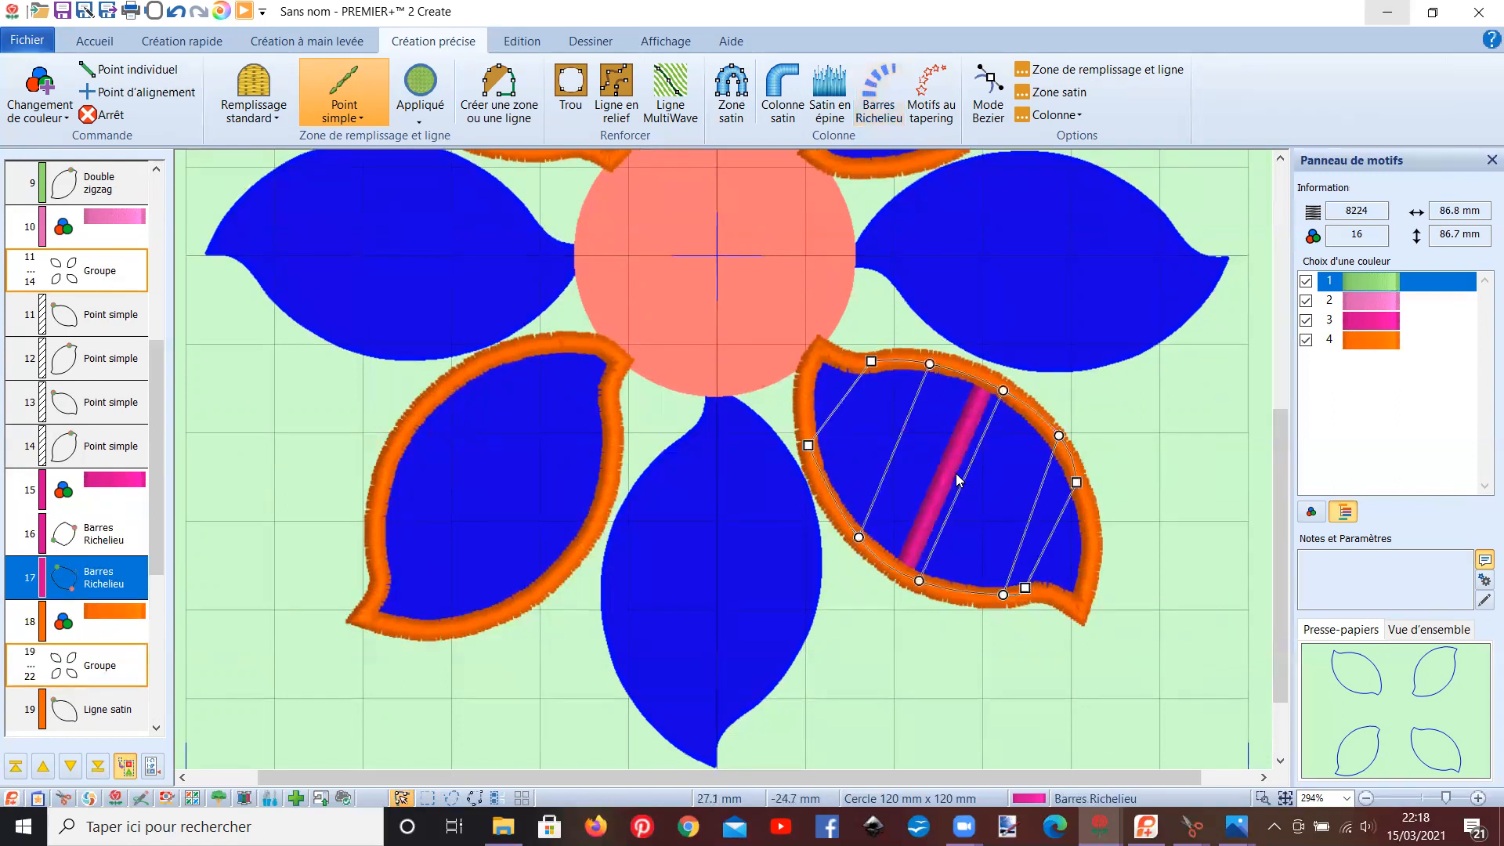
# - Try 2 bars plus an extra bar at the start and end on the lower-right petal's Richelieu column
pyautogui.doubleClick(956, 473)
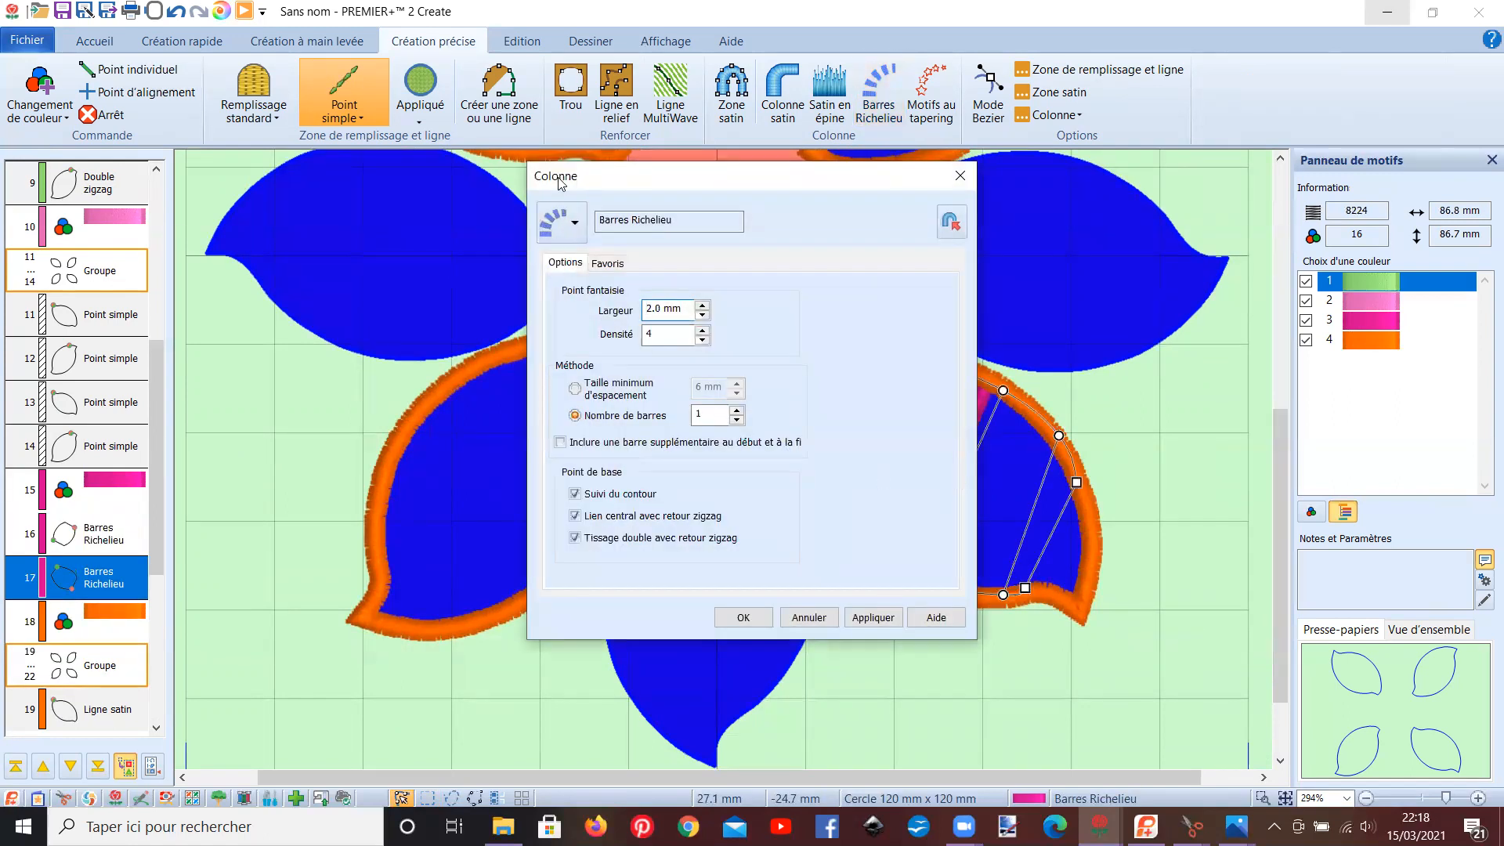
pyautogui.moveTo(574, 186); pyautogui.dragTo(1192, 159)
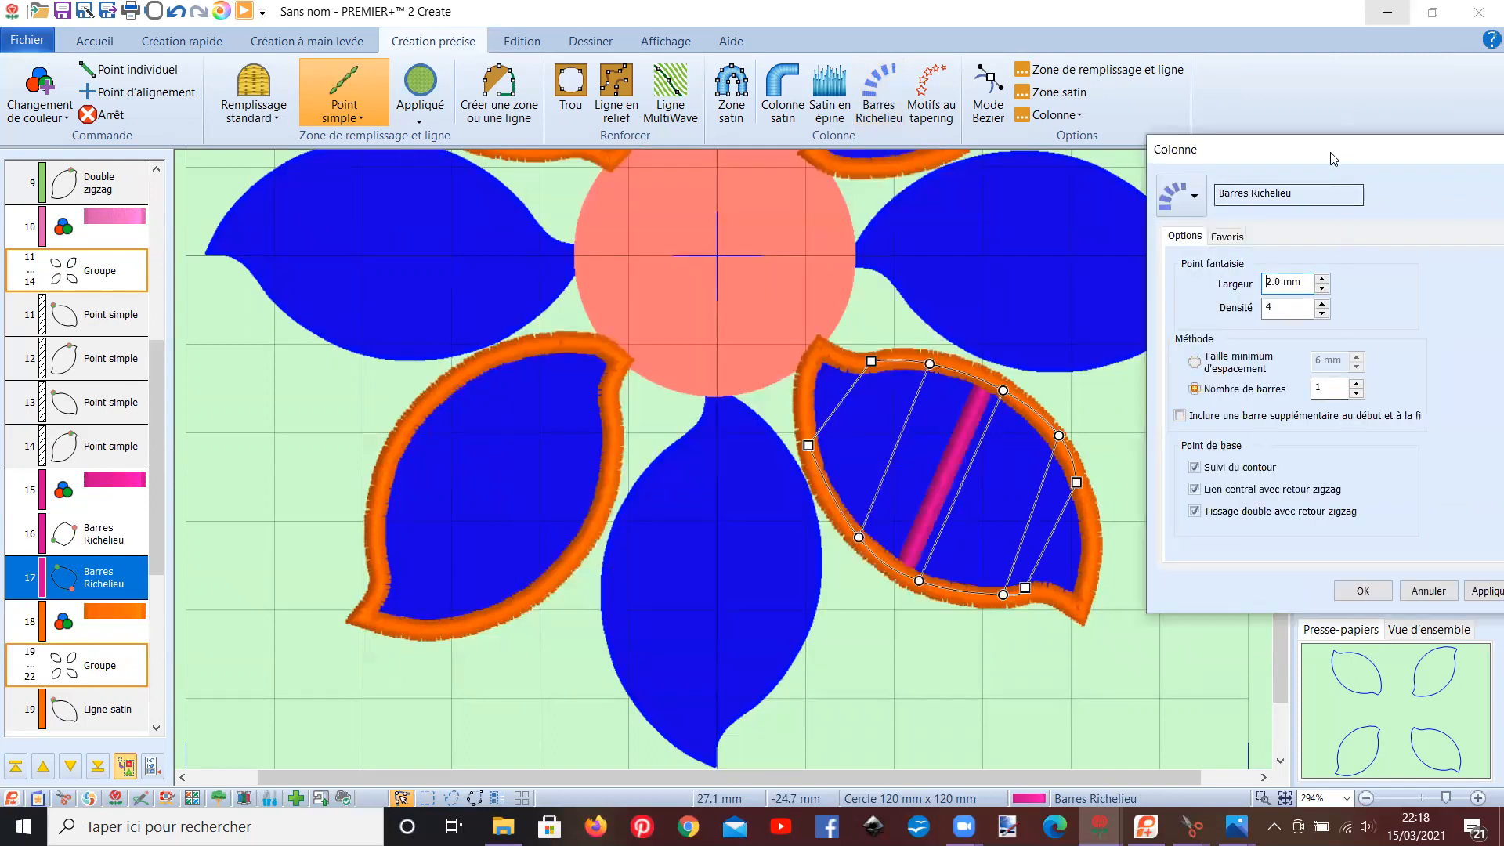
pyautogui.moveTo(1333, 159); pyautogui.dragTo(1254, 104)
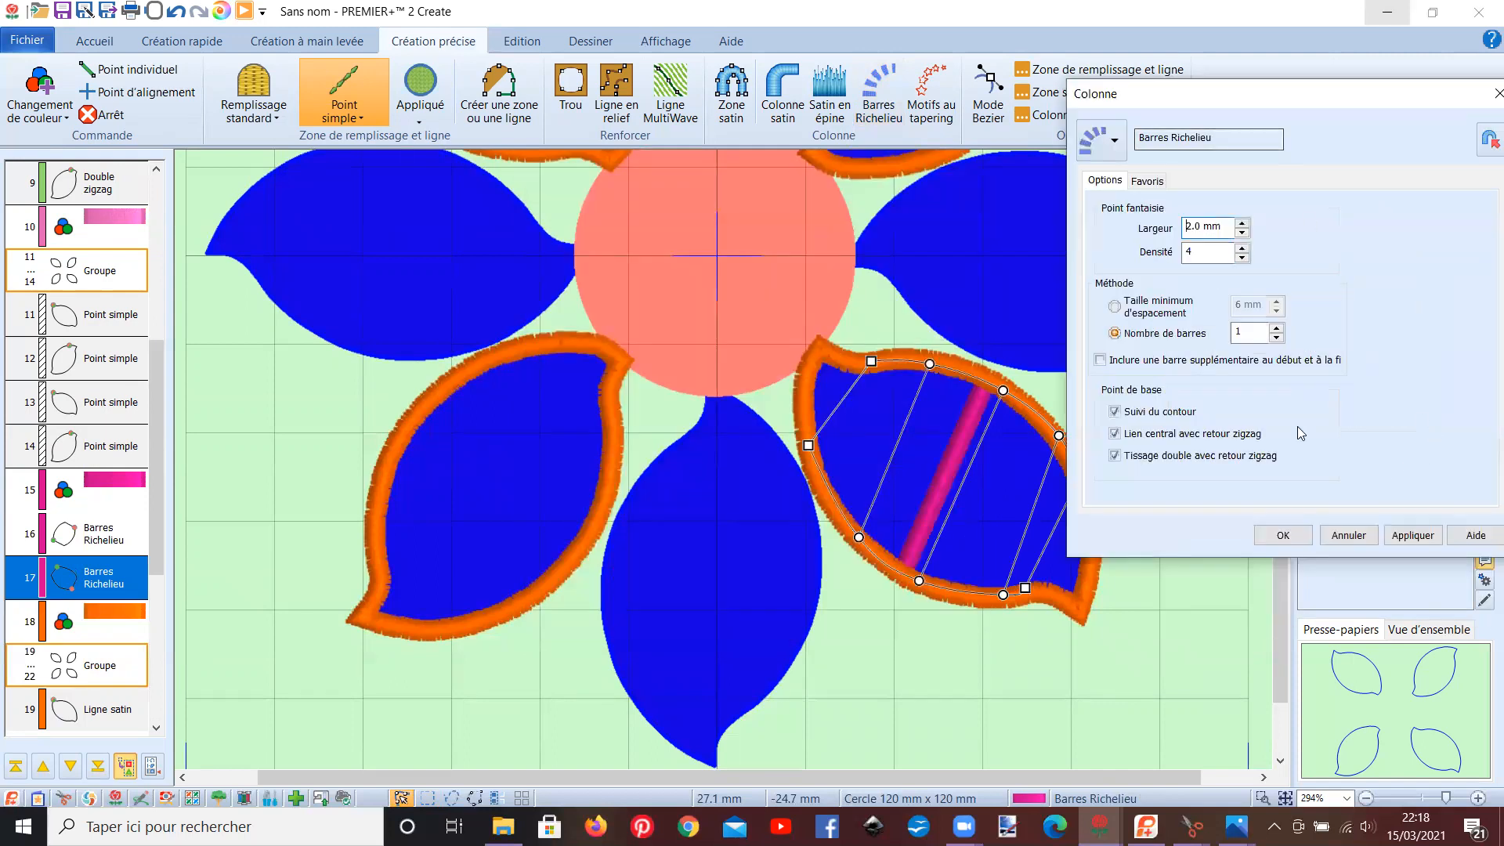
pyautogui.click(1099, 360)
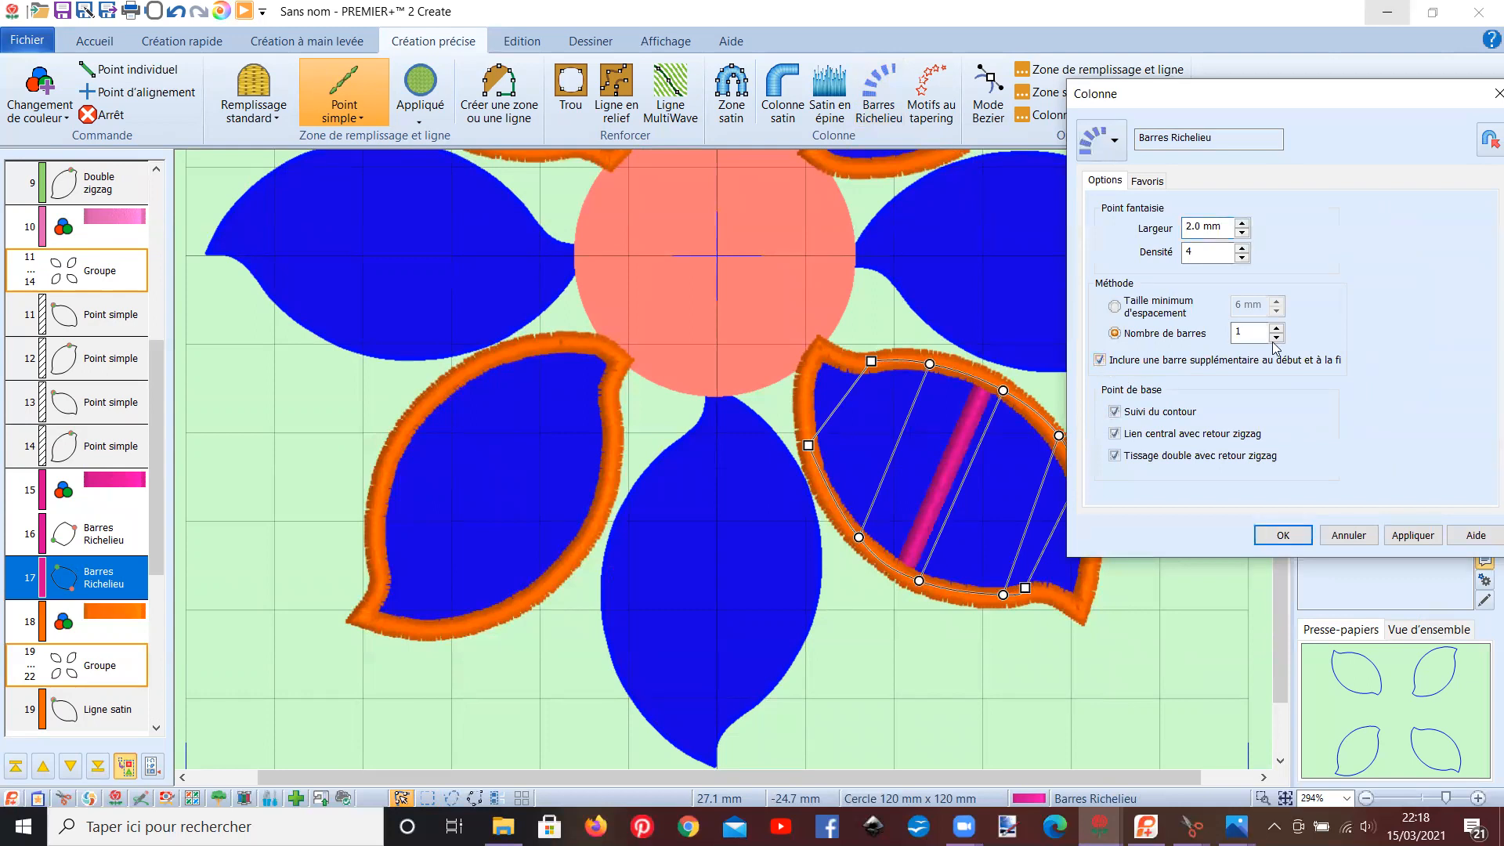
pyautogui.click(1402, 536)
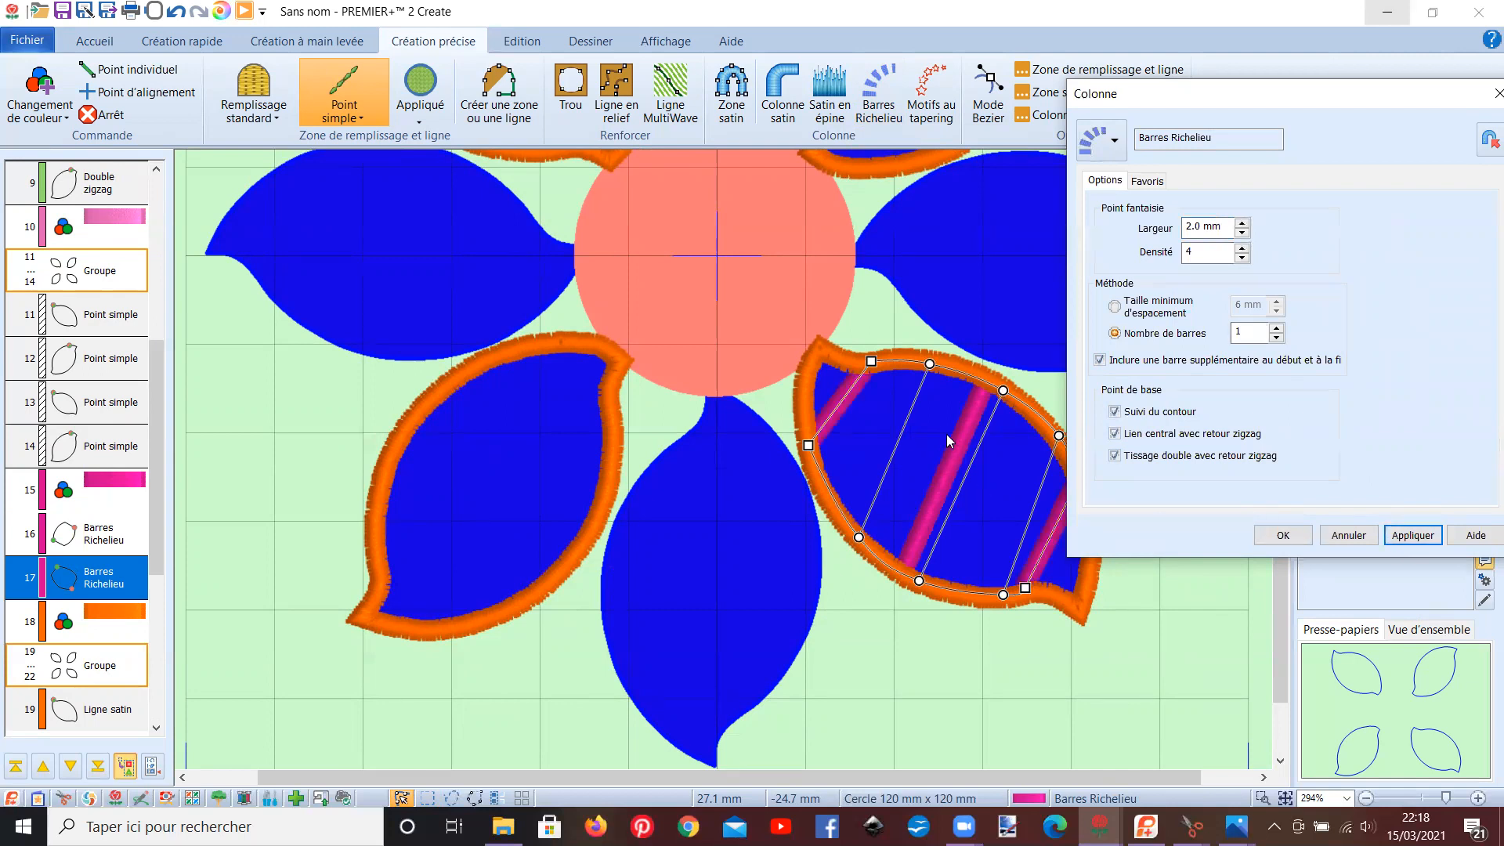
pyautogui.click(1276, 328)
pyautogui.click(1397, 540)
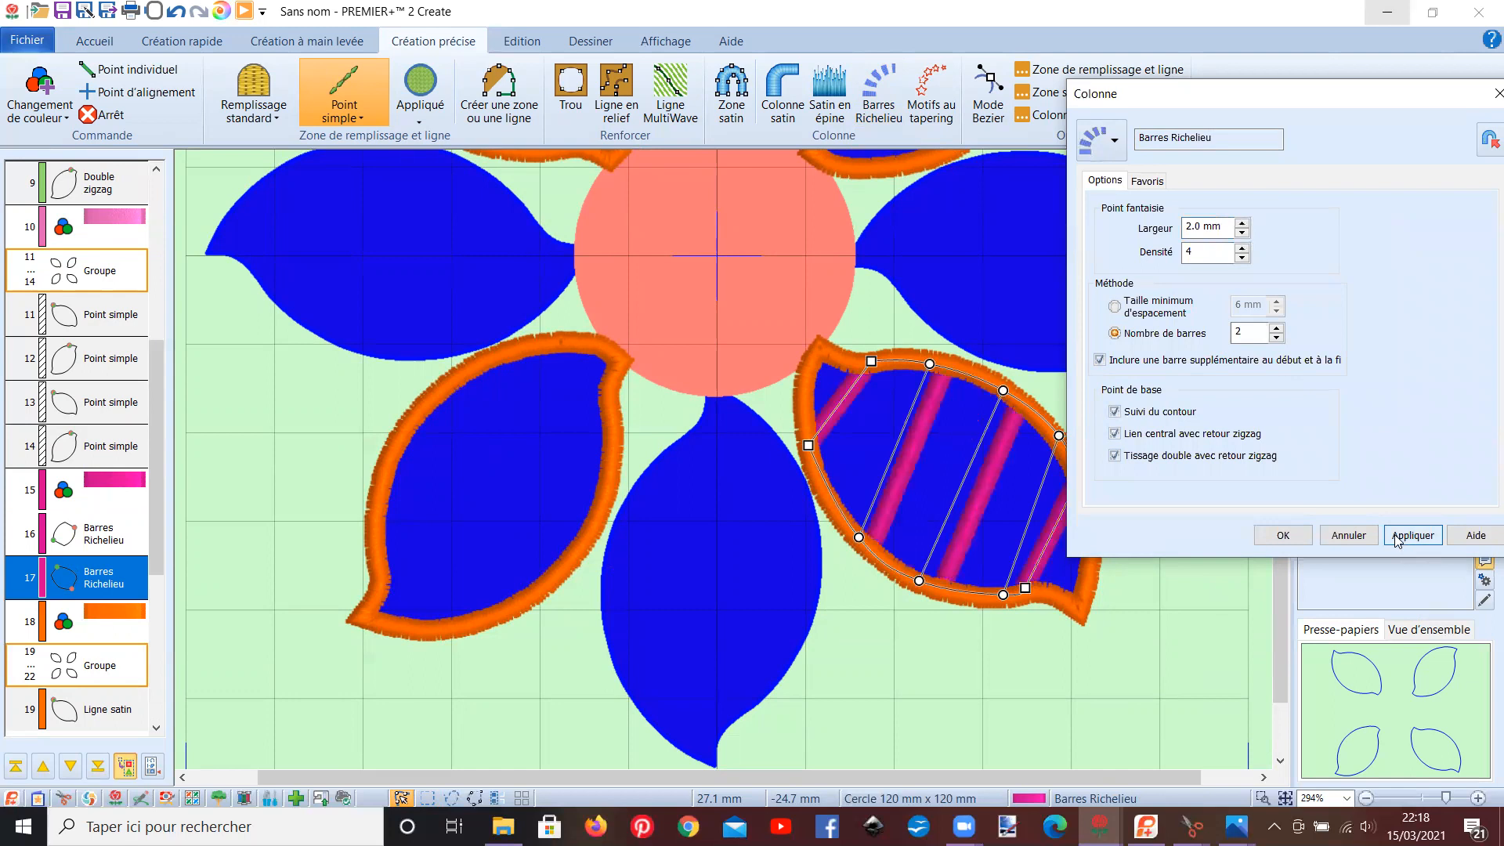
# - Try minimum spacings of 6 mm and 10 mm on the lower-right Richelieu column, without the extra start and end bars
pyautogui.click(1100, 361)
pyautogui.click(1114, 306)
pyautogui.click(1409, 536)
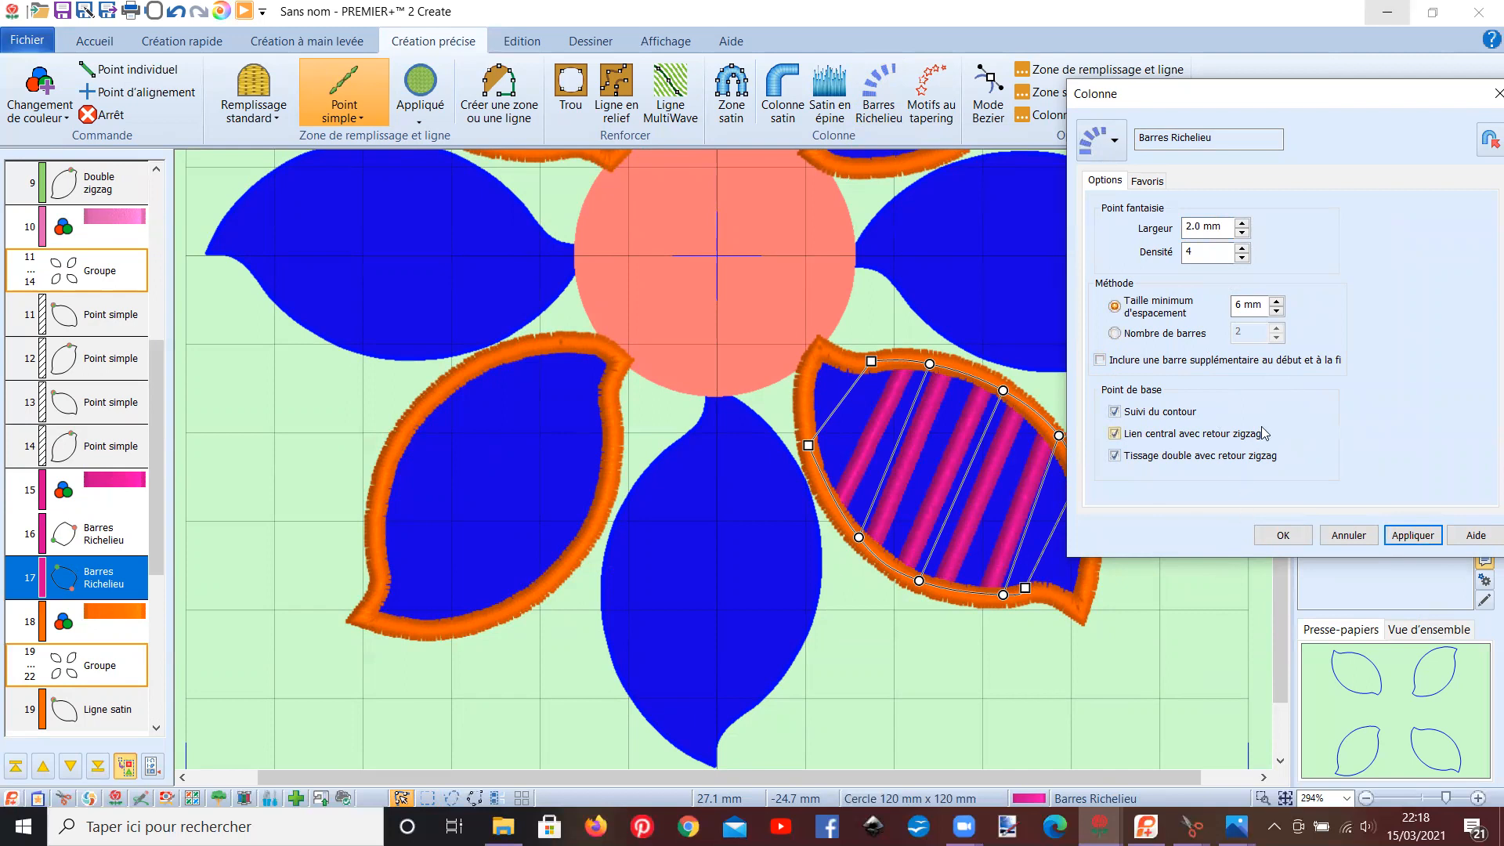
pyautogui.click(1278, 302)
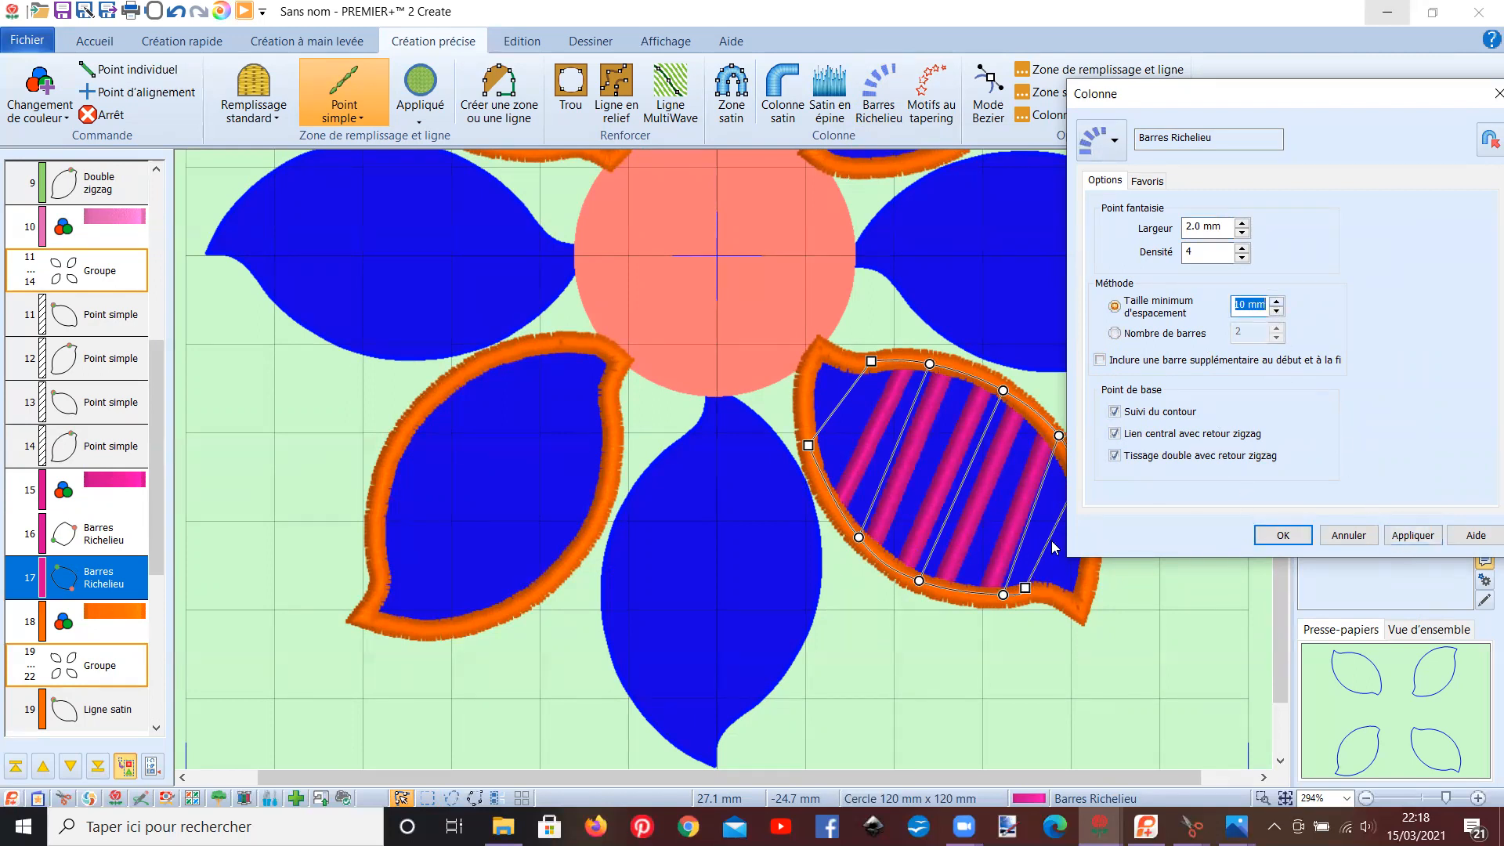
pyautogui.click(1410, 539)
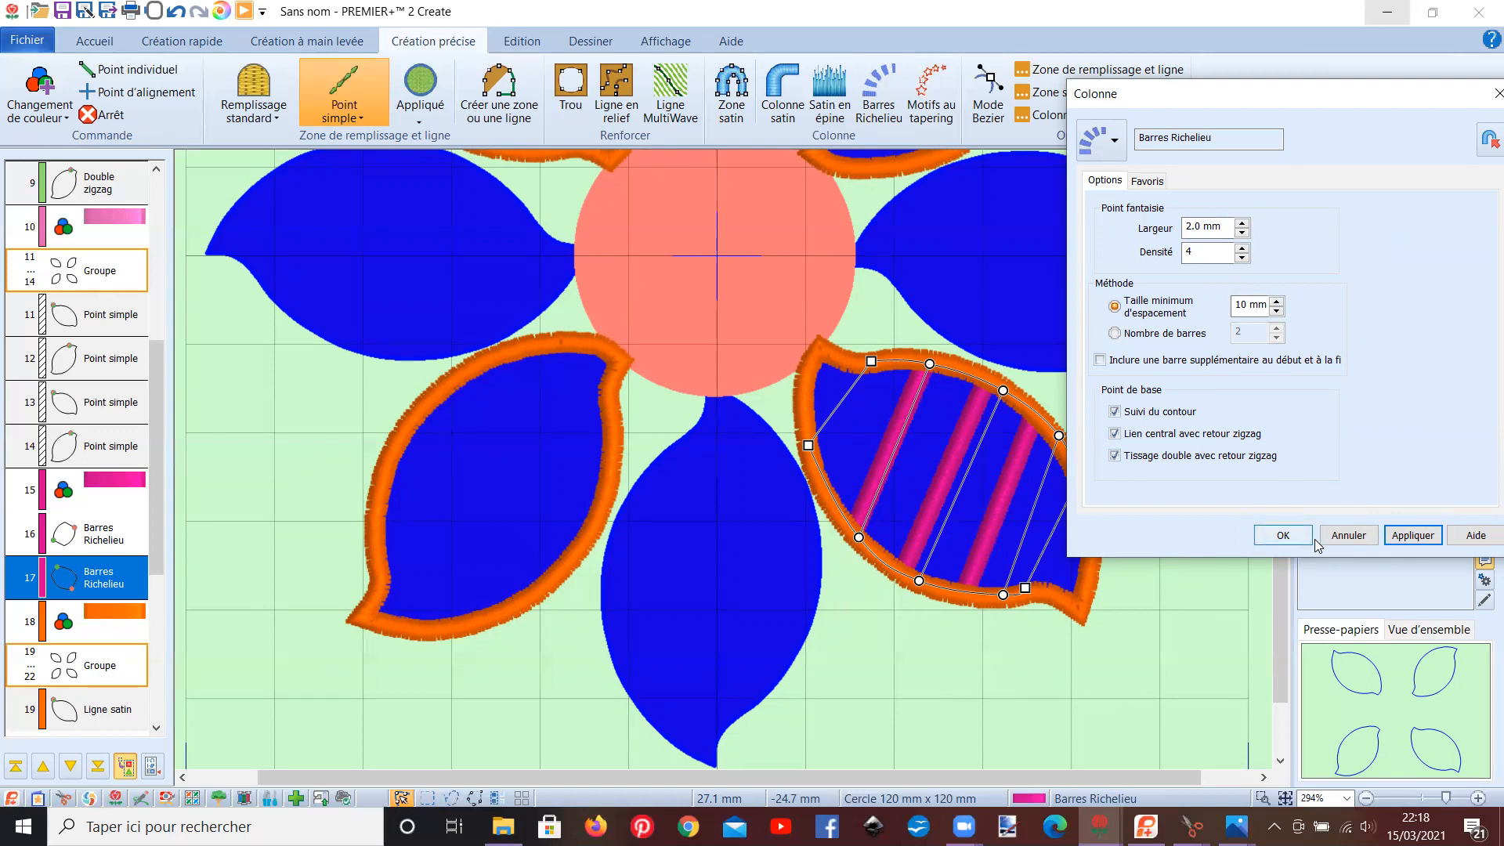
pyautogui.click(1284, 538)
# - Set the lower-right petal's Richelieu column to 3 bars by number and include an extra bar at the start and end
pyautogui.scroll(2, 1148, 593)
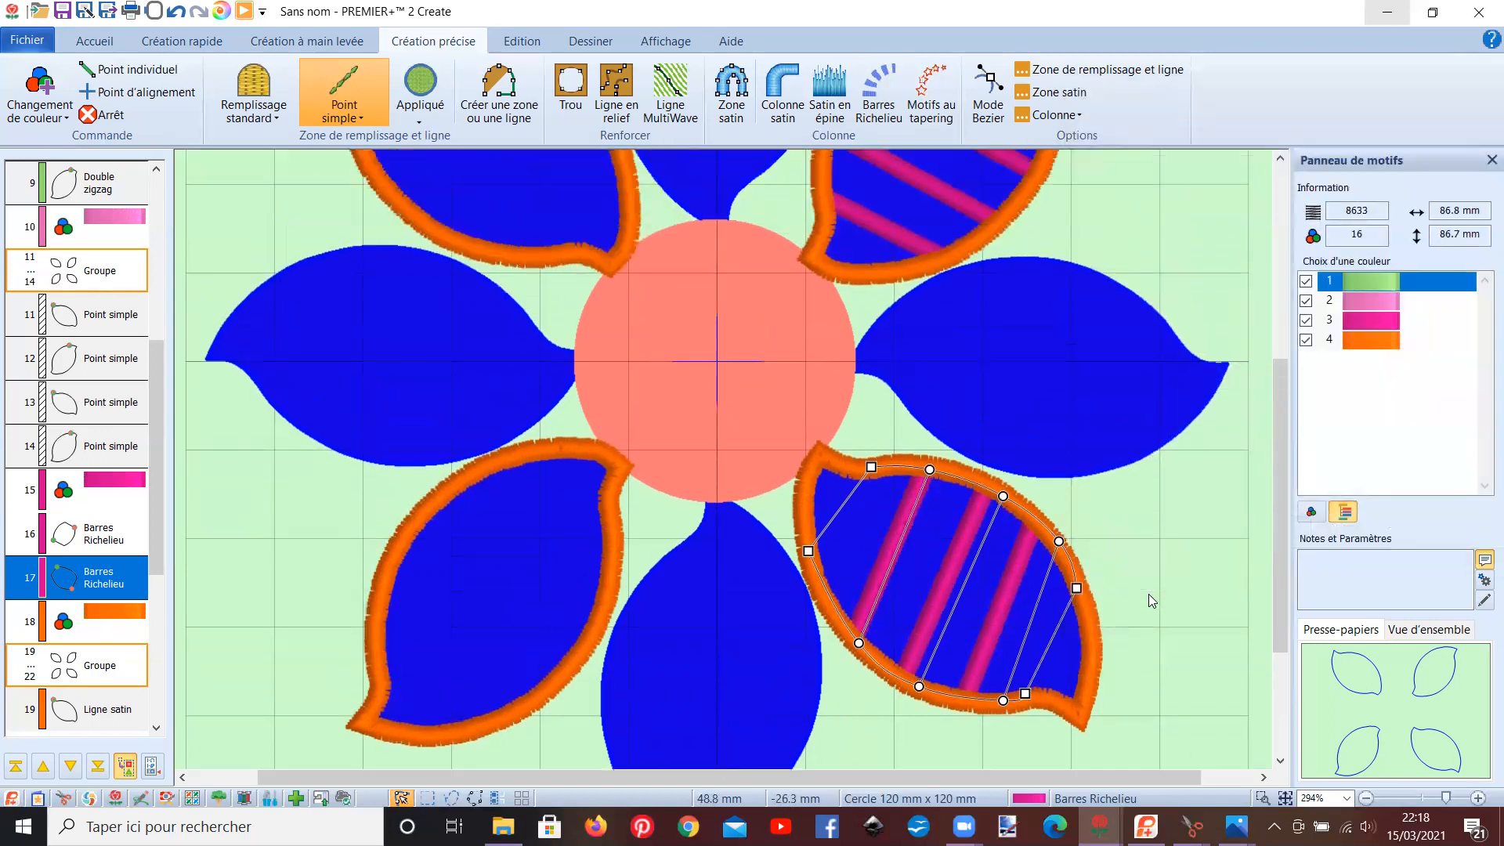
pyautogui.scroll(-3, 1148, 594)
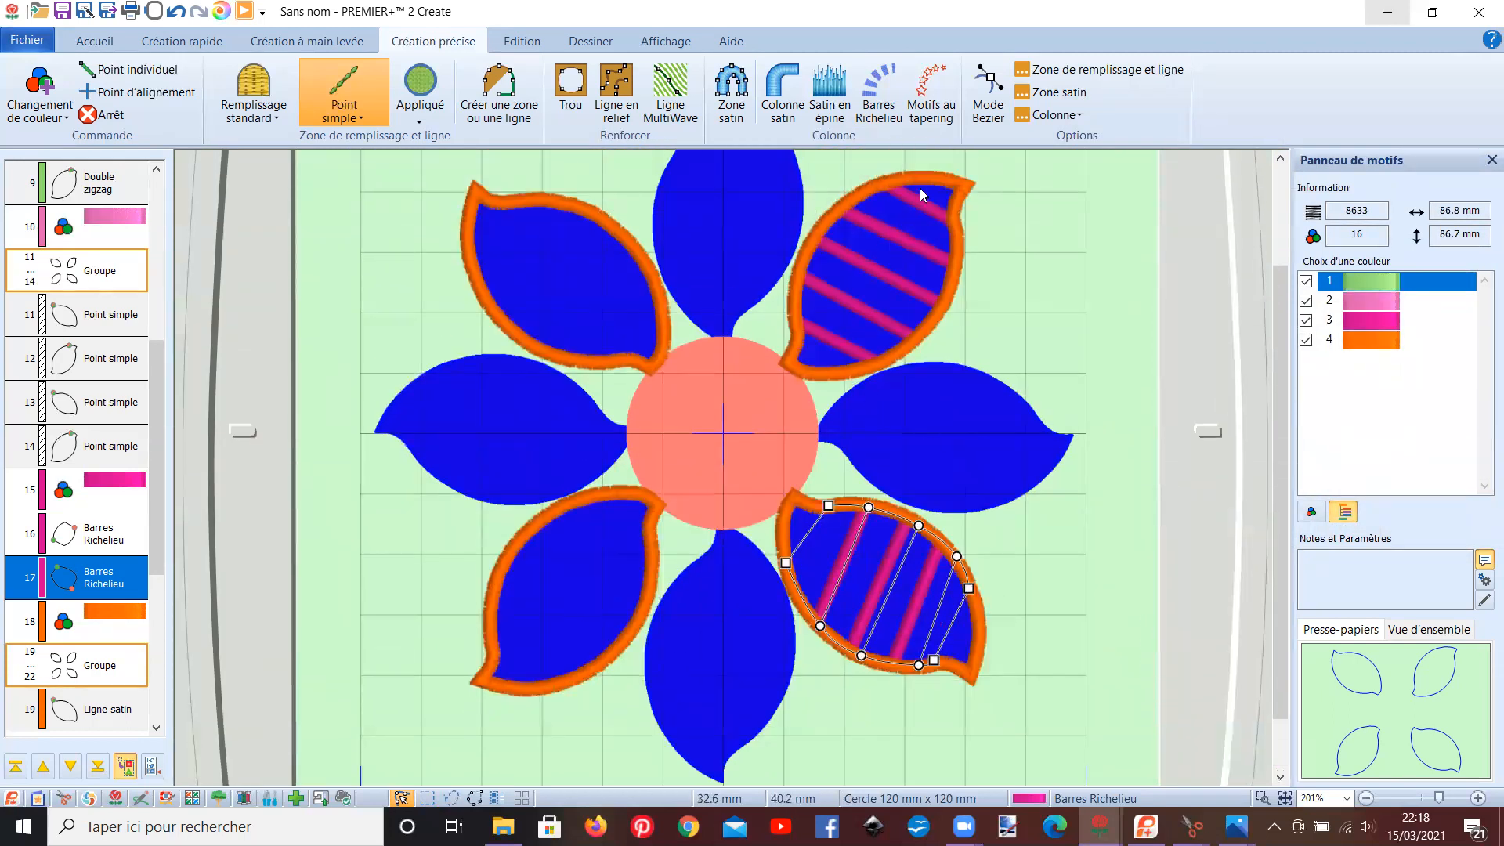
pyautogui.doubleClick(924, 615)
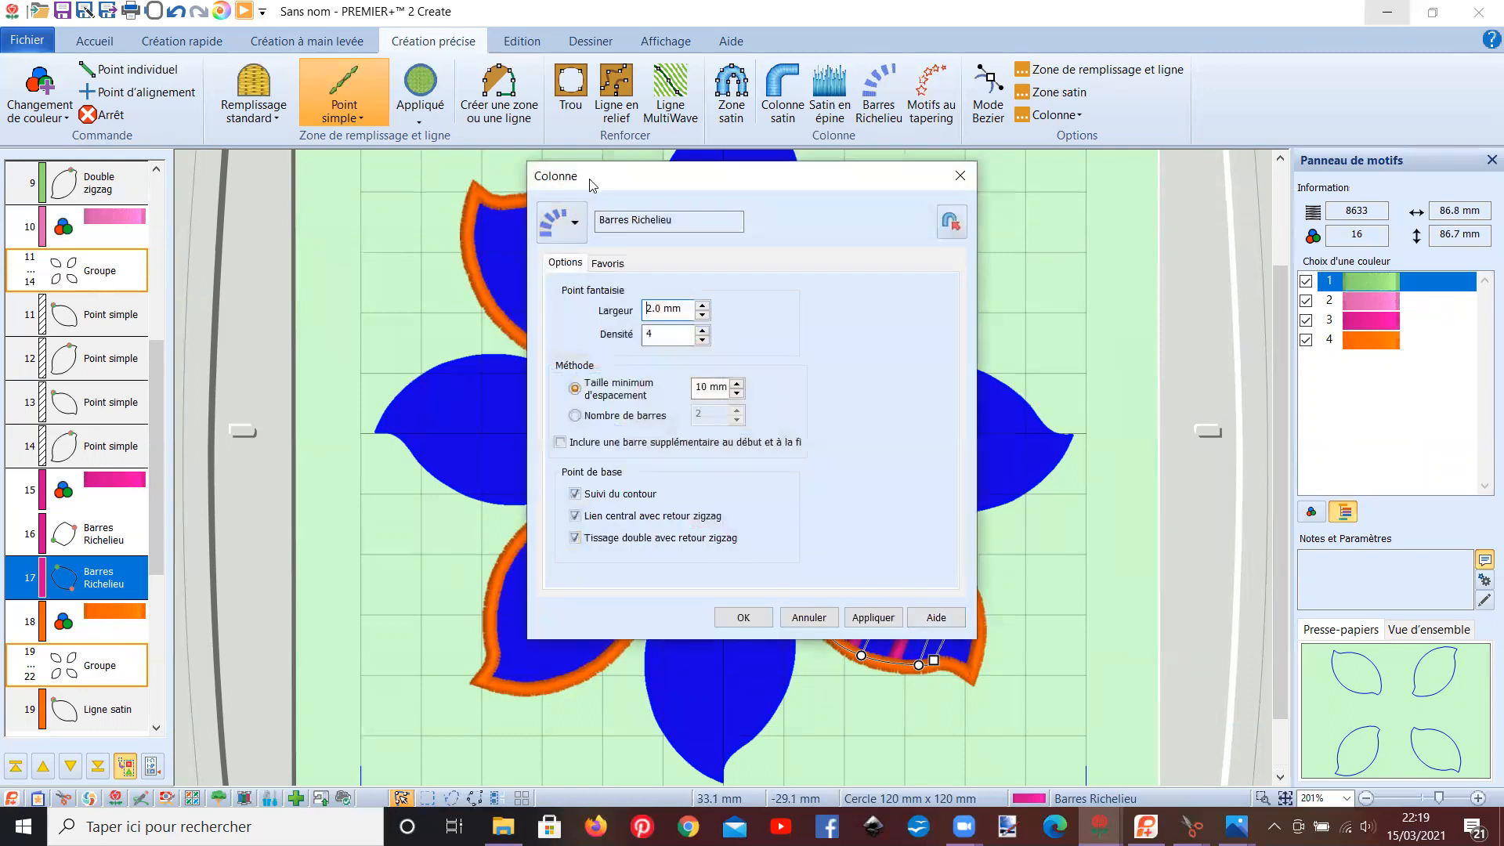
pyautogui.moveTo(589, 182); pyautogui.dragTo(1072, 120)
pyautogui.click(1056, 354)
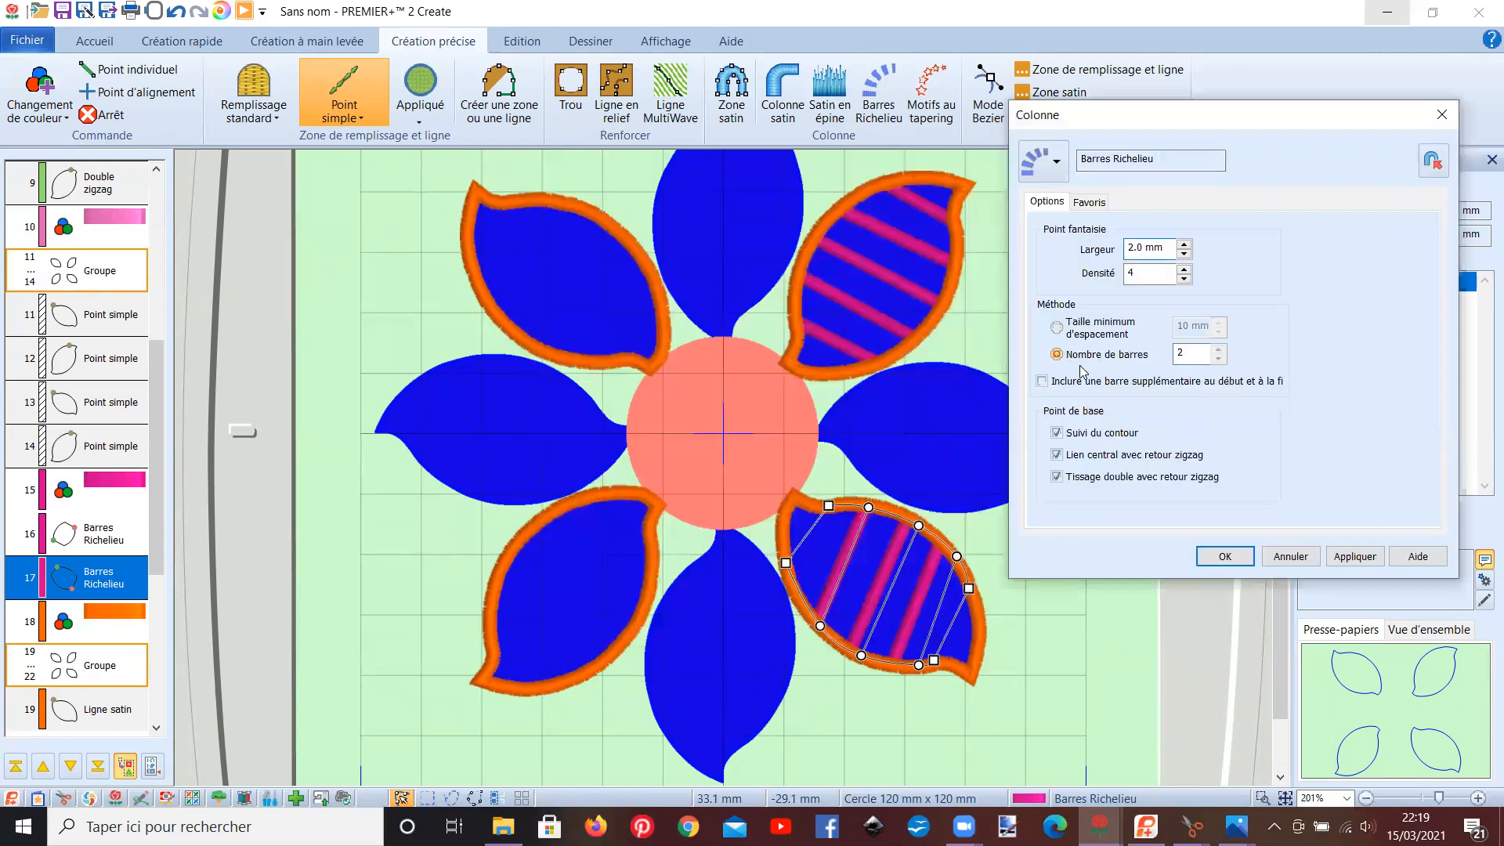
pyautogui.click(1219, 348)
pyautogui.click(1354, 558)
pyautogui.click(1042, 382)
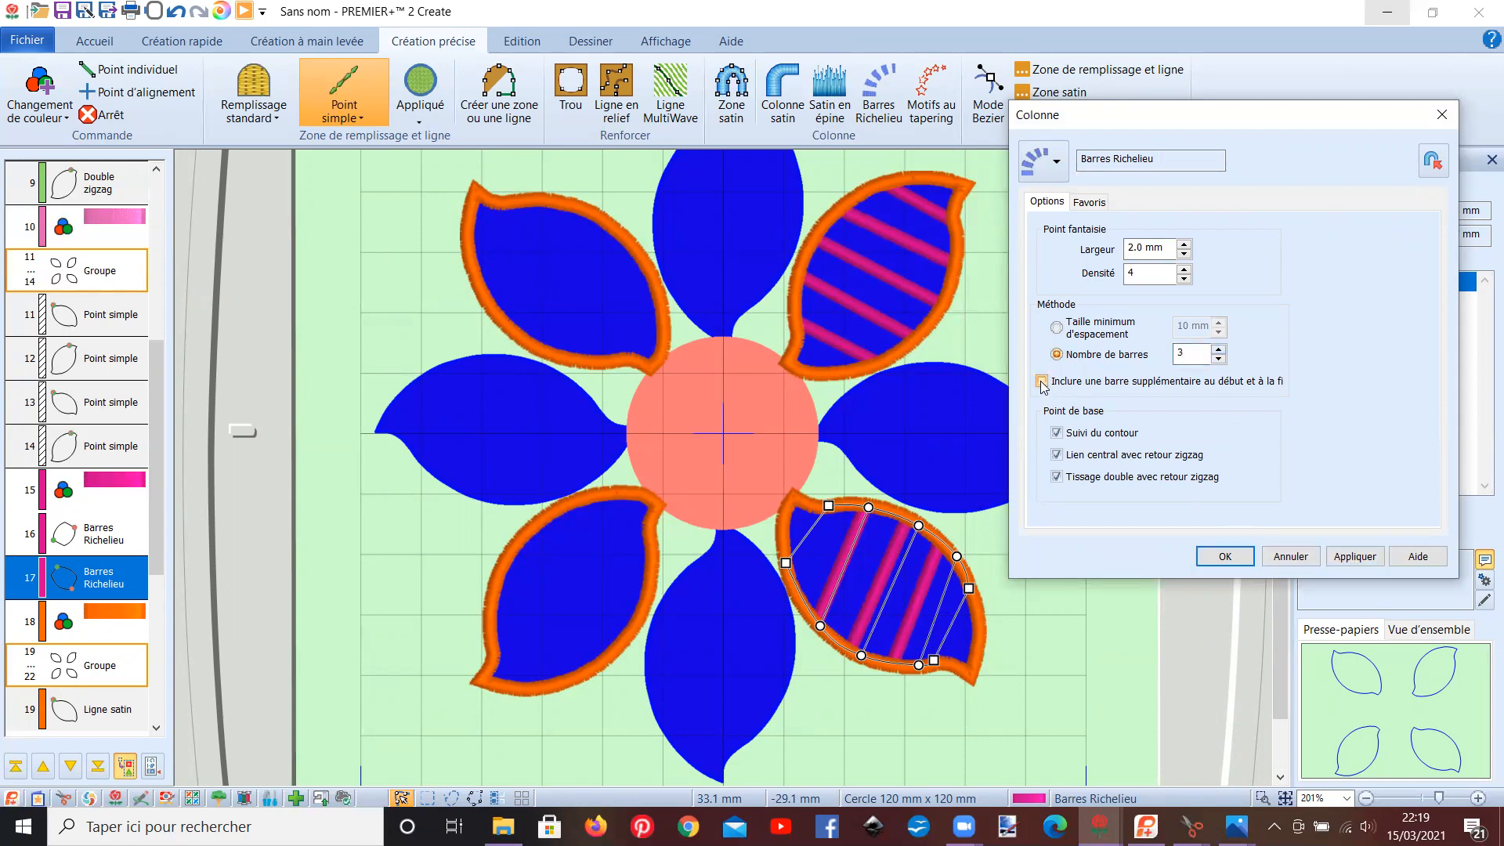
pyautogui.click(1342, 562)
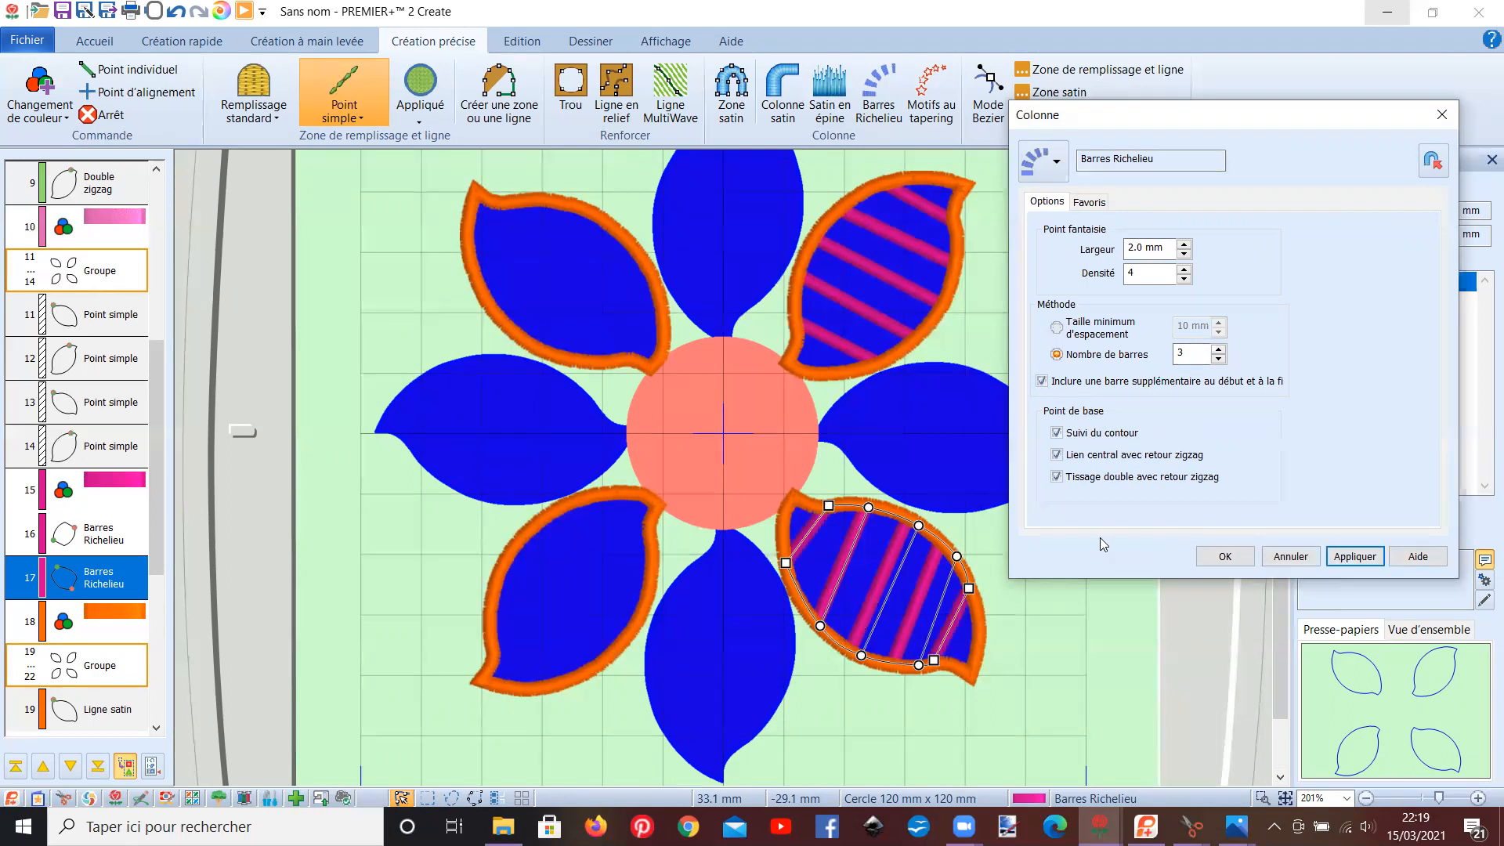
pyautogui.click(1212, 558)
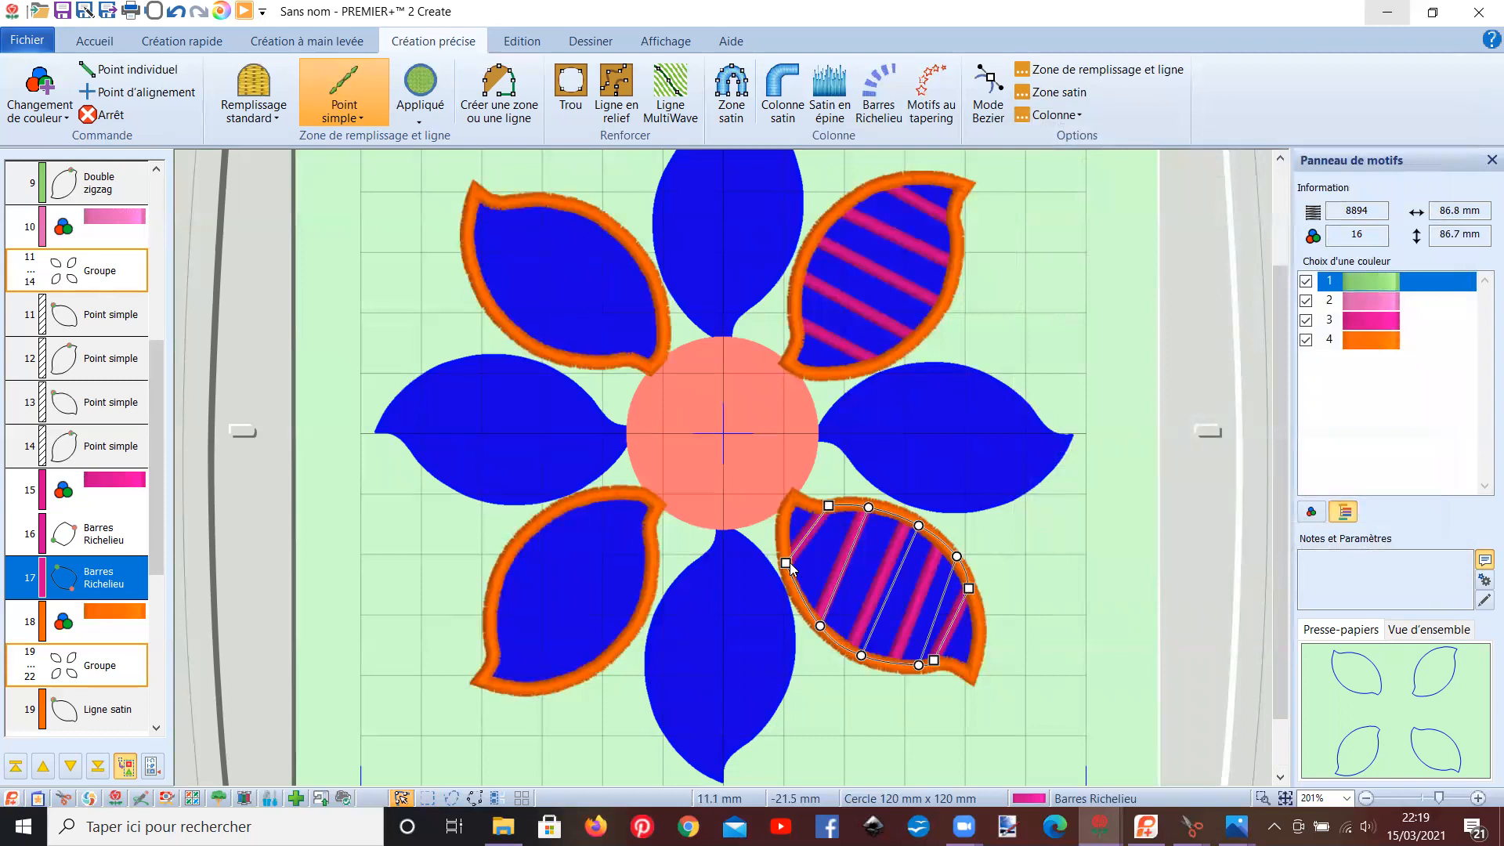
# - Shift the Richelieu column's points along the lower-right petal's inner border to even out the bars' angles and spacing
pyautogui.moveTo(820, 626); pyautogui.dragTo(805, 609)
pyautogui.moveTo(860, 655); pyautogui.dragTo(934, 667)
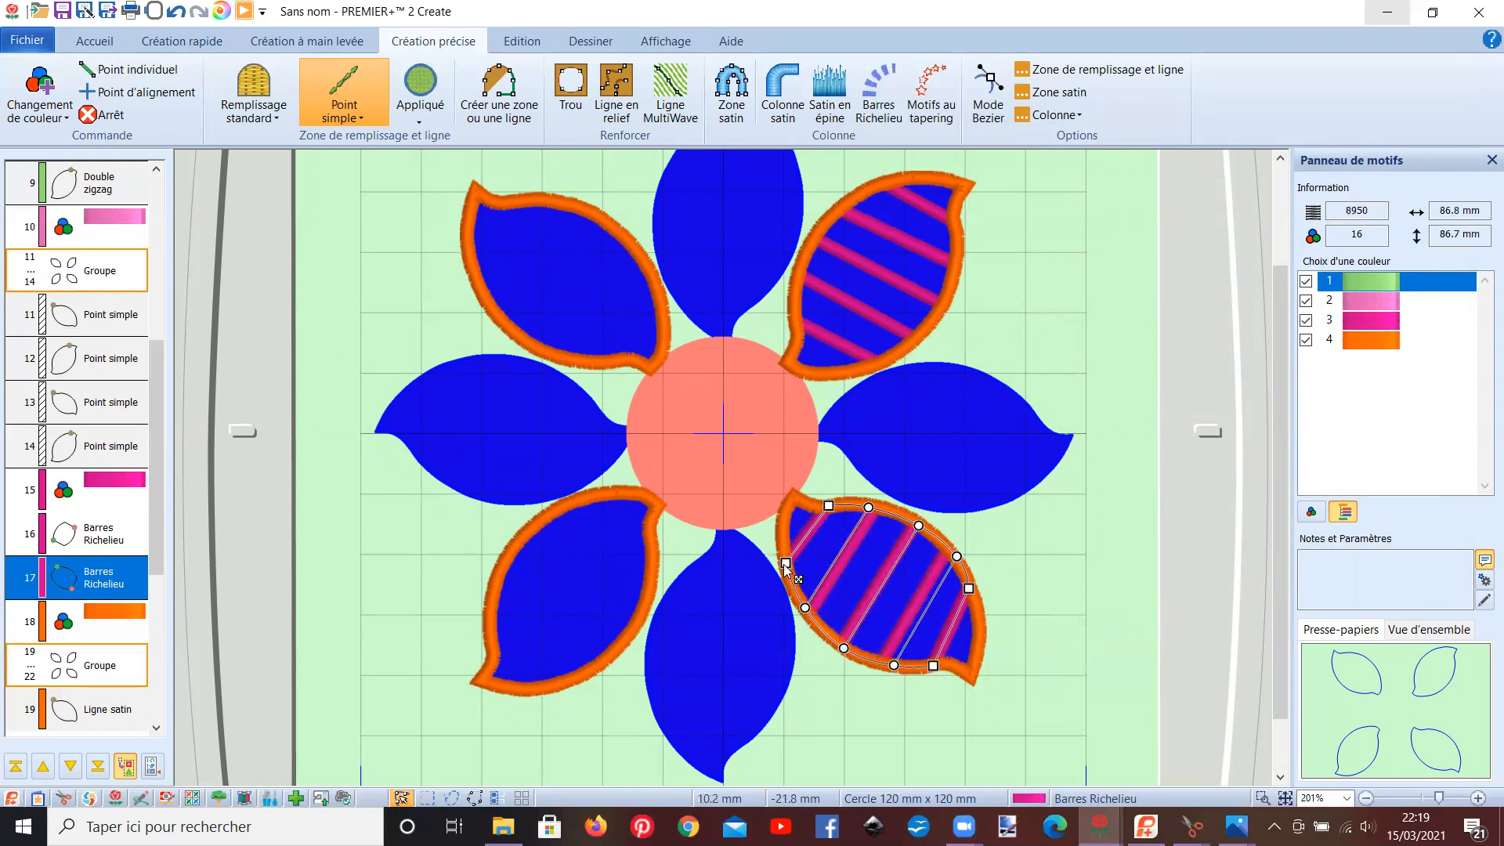
pyautogui.moveTo(785, 563); pyautogui.dragTo(788, 565)
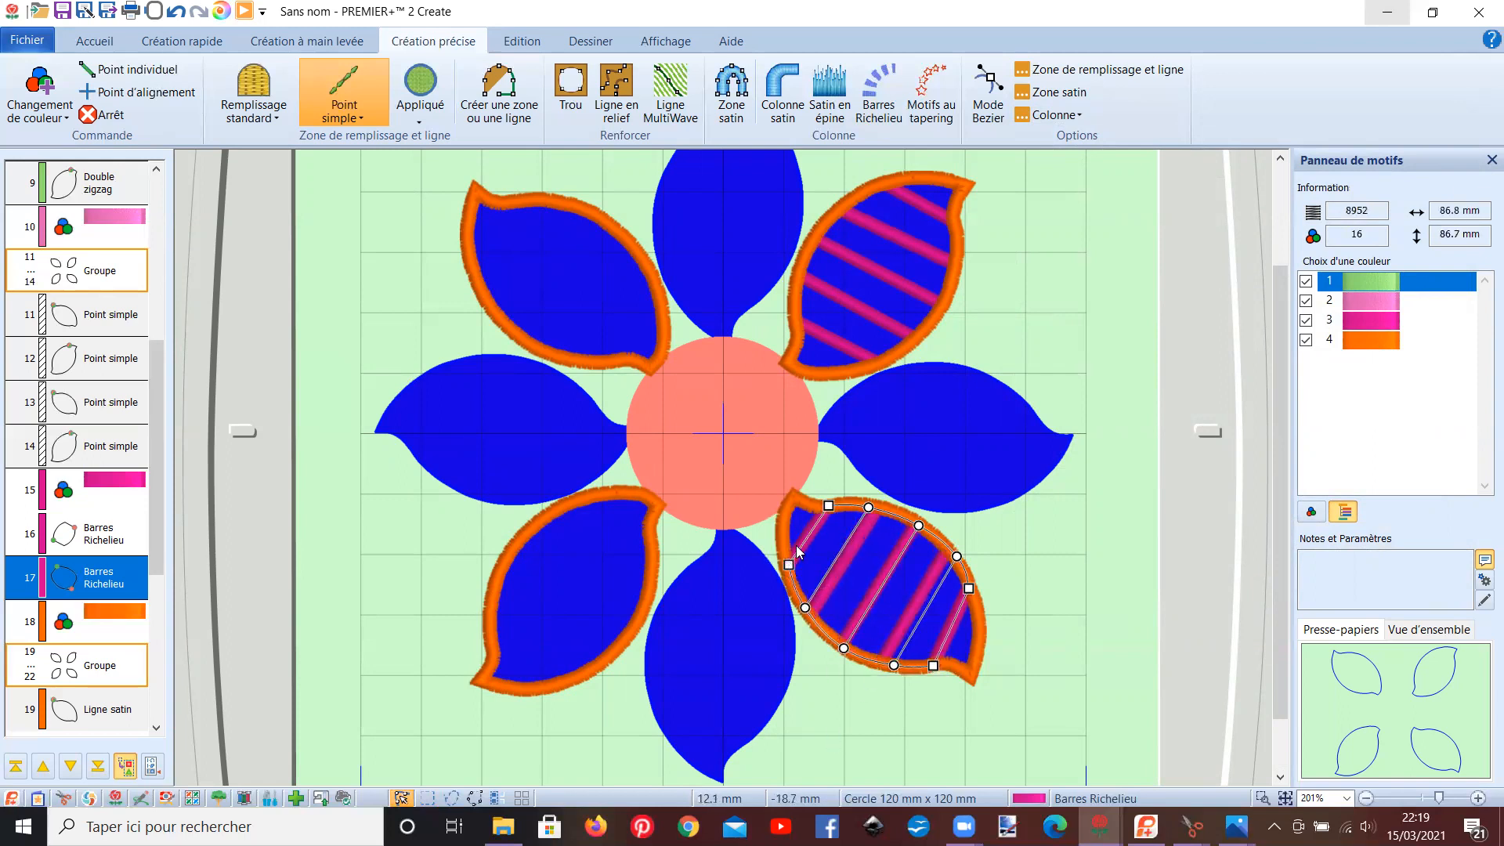
pyautogui.scroll(1, 579, 439)
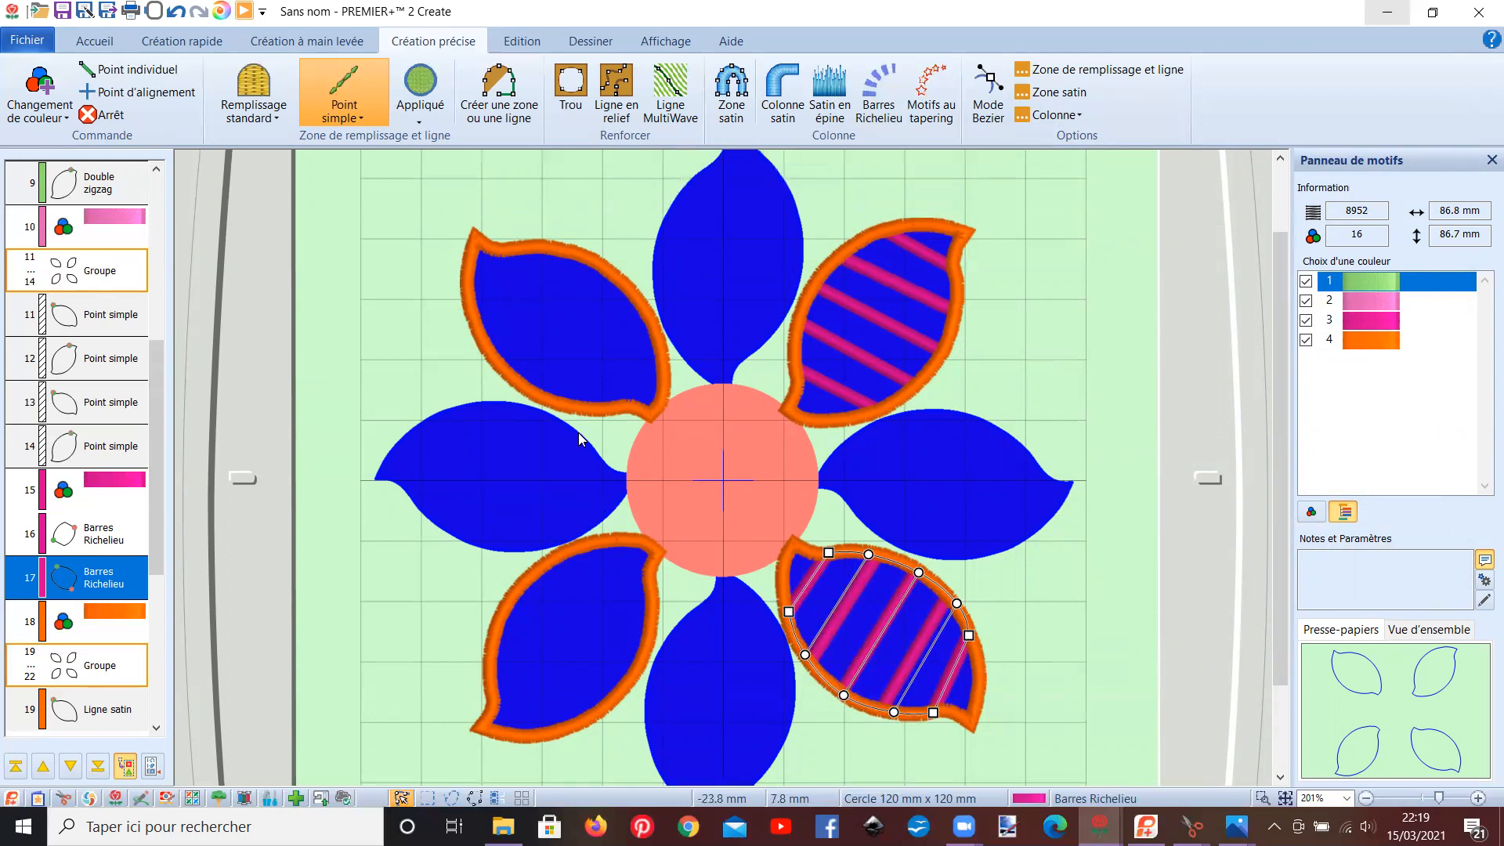
# - Save the design as an EDO file named "fleur richelieu" in the PAR MOI > AAAA Vidéo folder
pyautogui.click(35, 43)
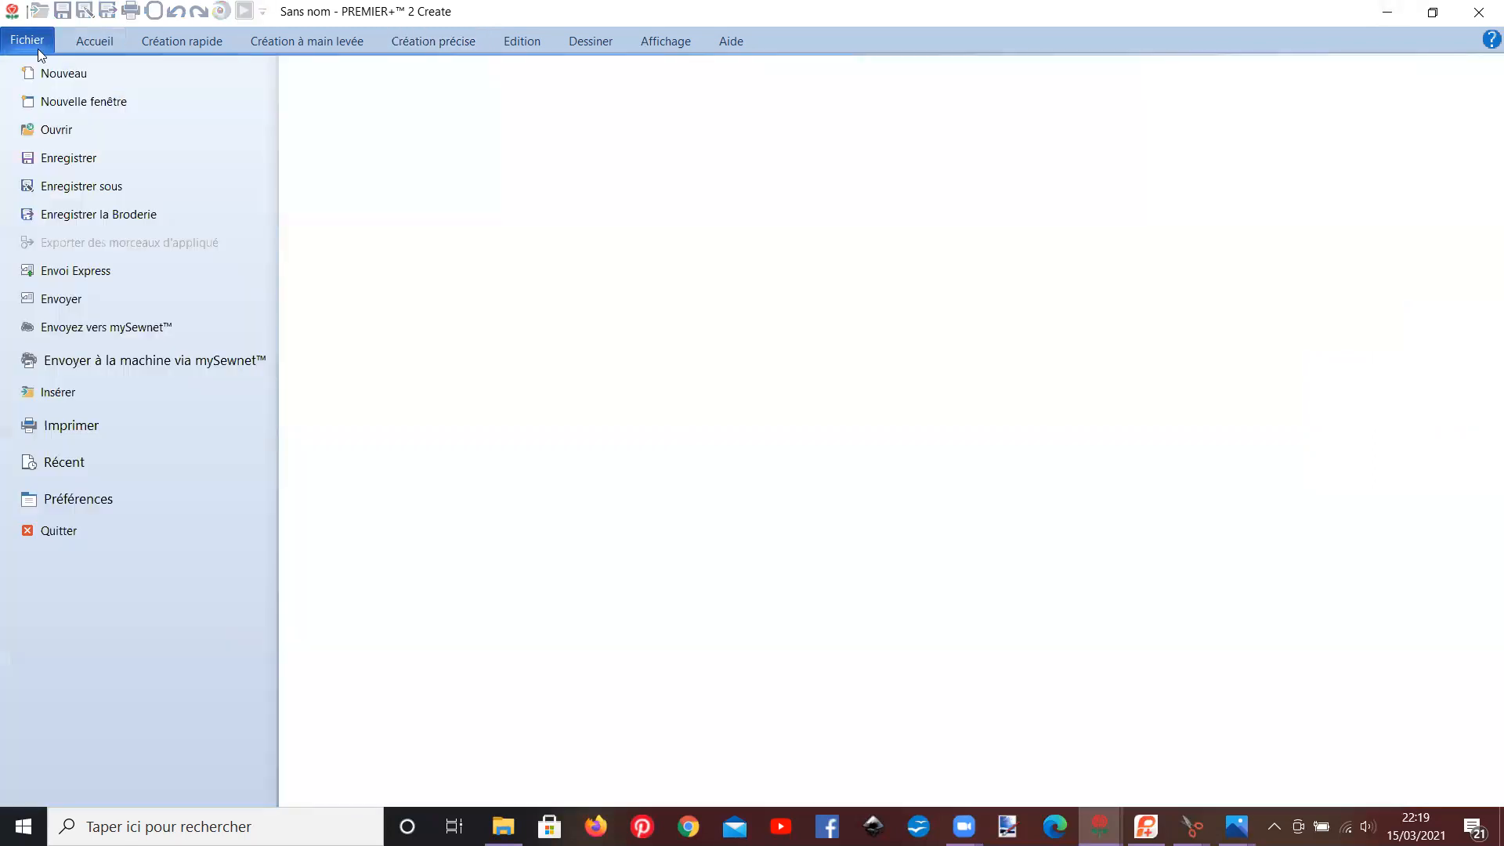
pyautogui.click(81, 186)
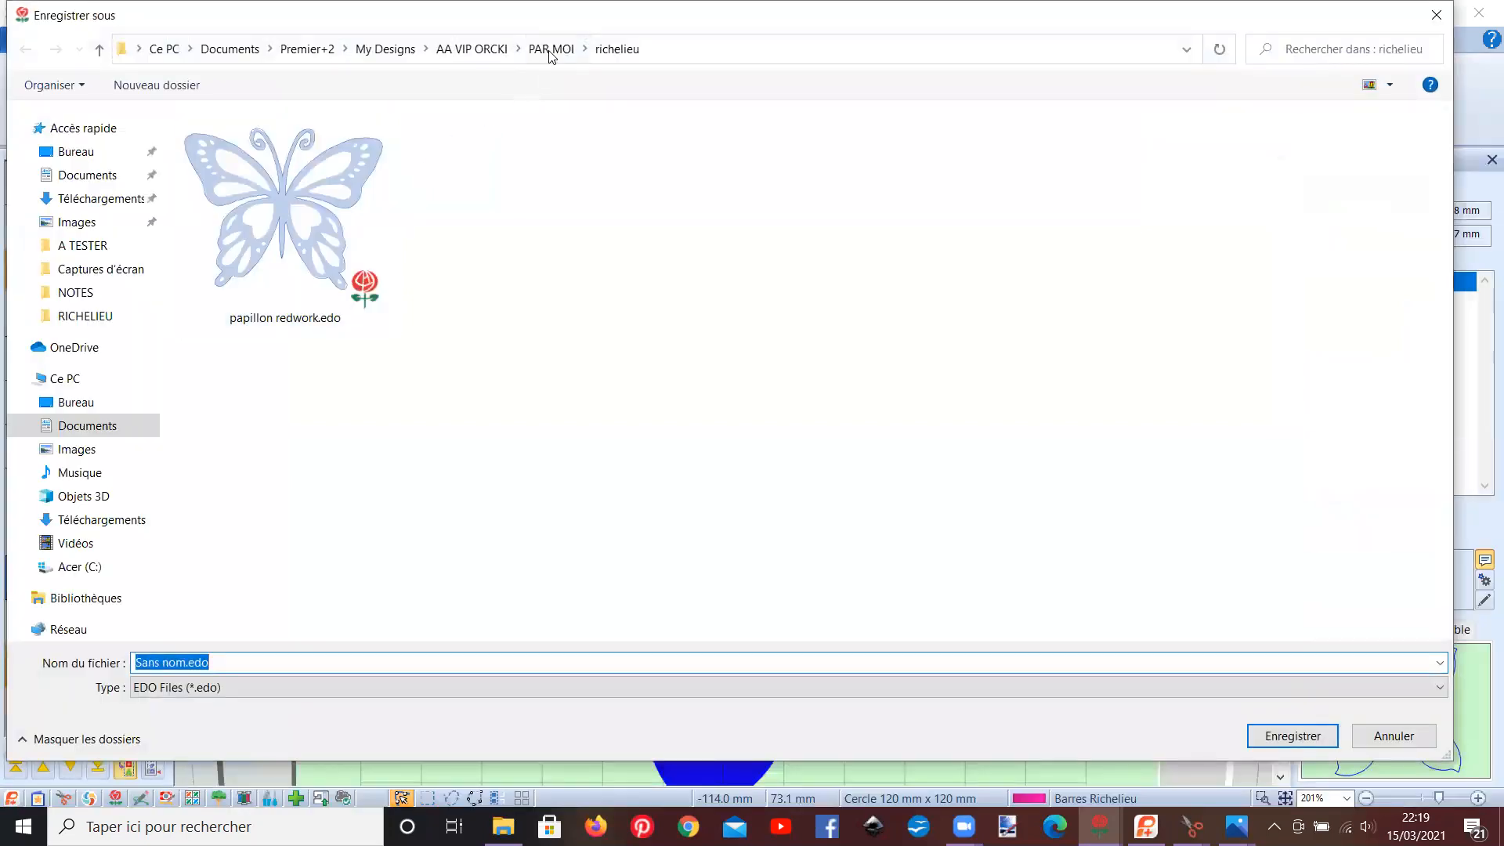
pyautogui.click(551, 50)
pyautogui.doubleClick(316, 266)
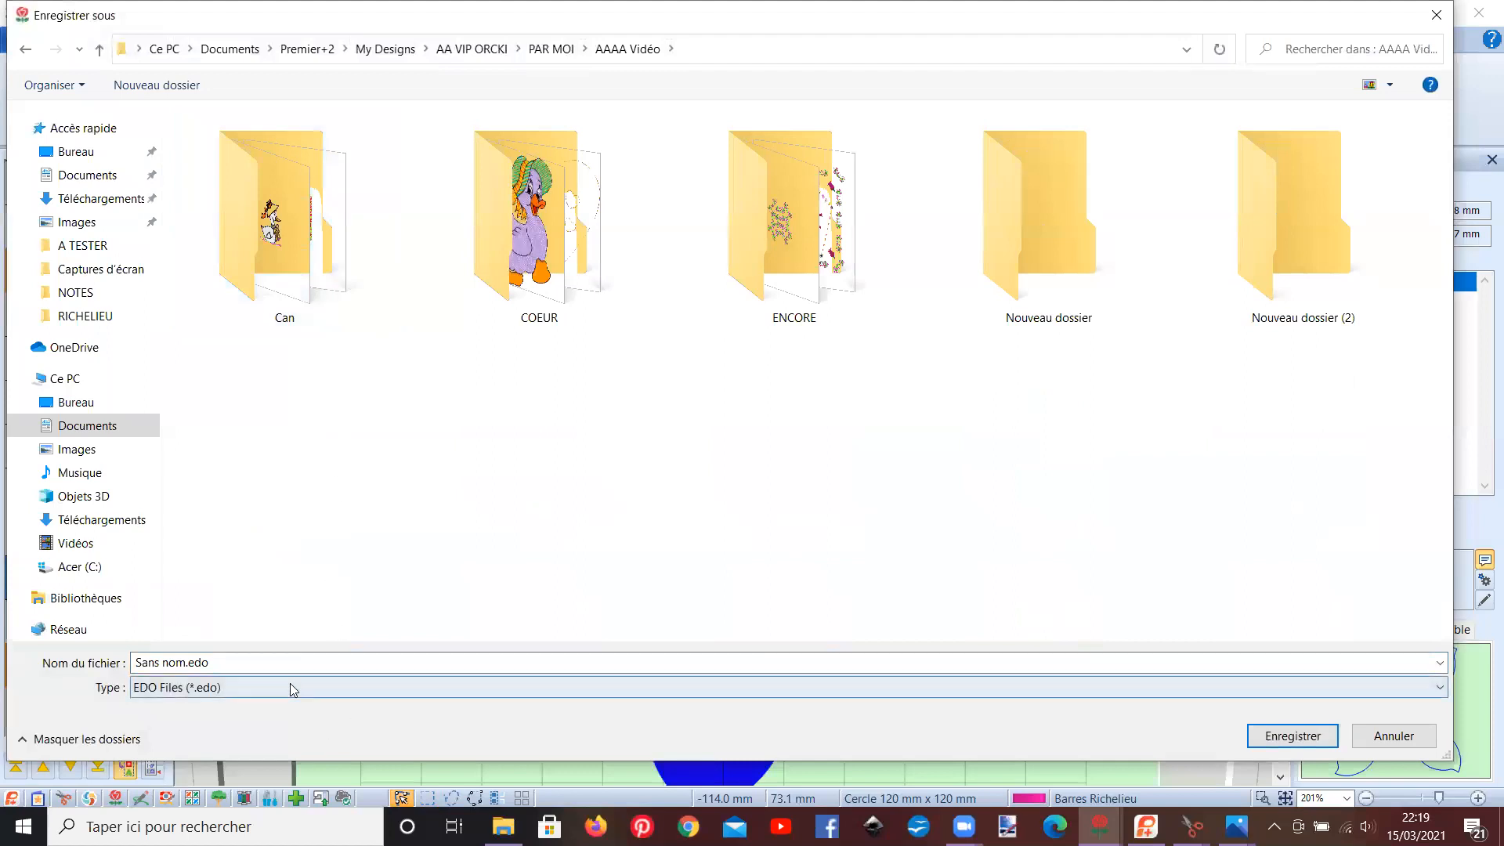
pyautogui.click(246, 661)
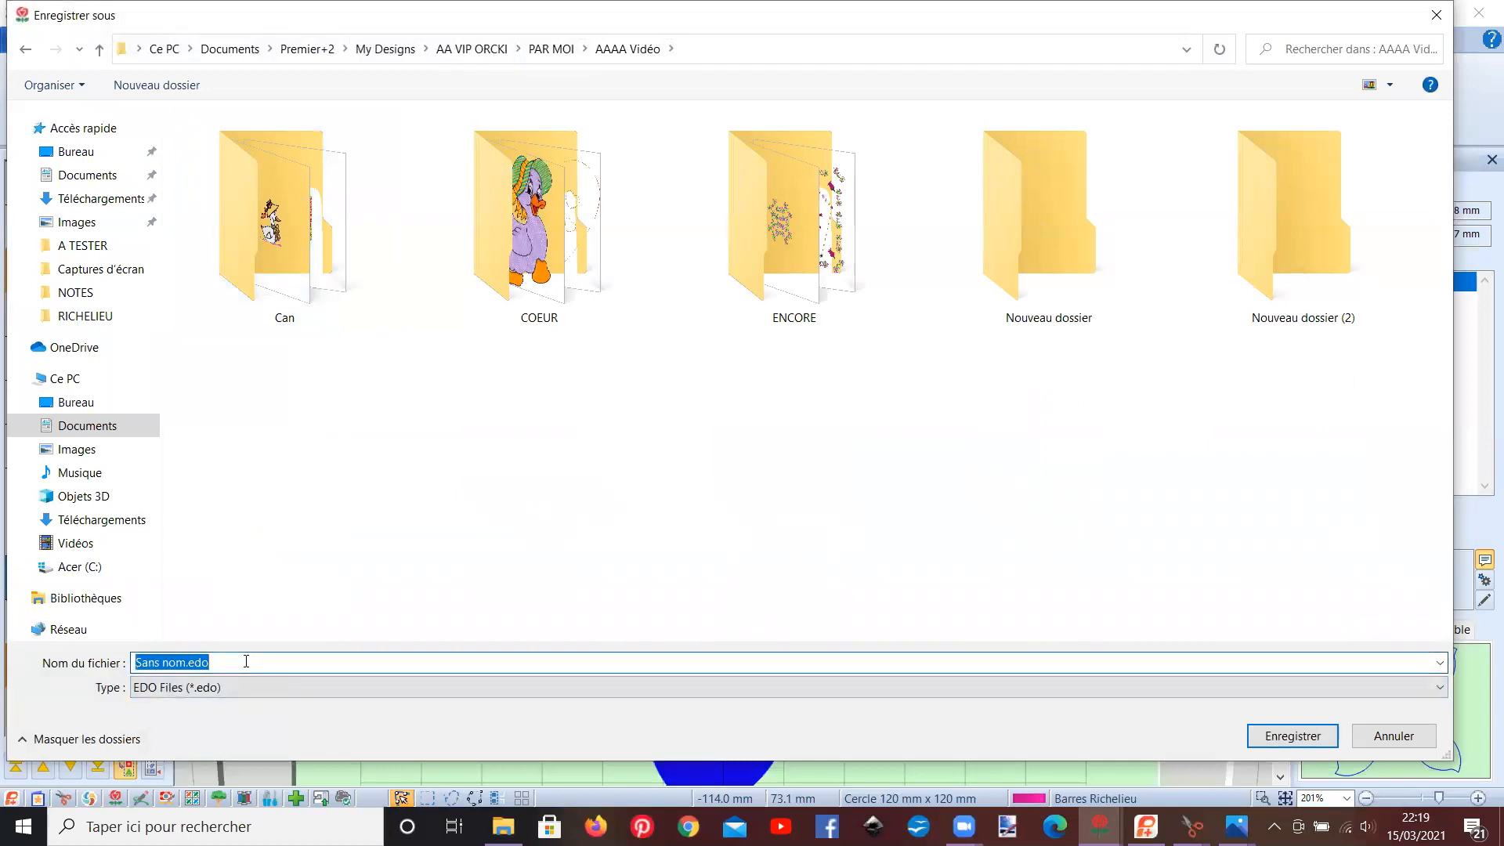
pyautogui.write('fleur richelieu')
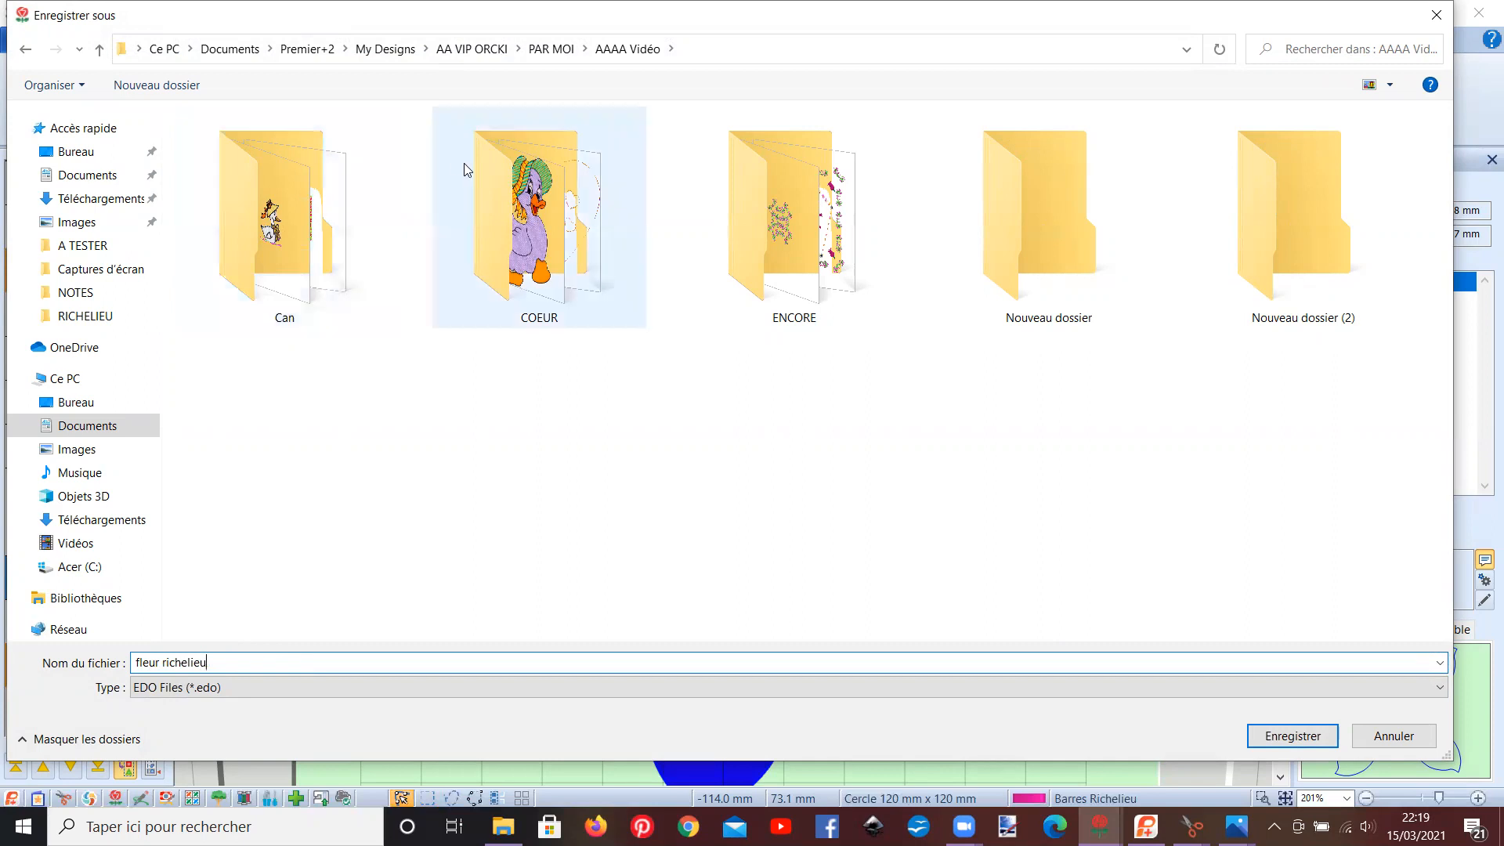
pyautogui.press('Return')
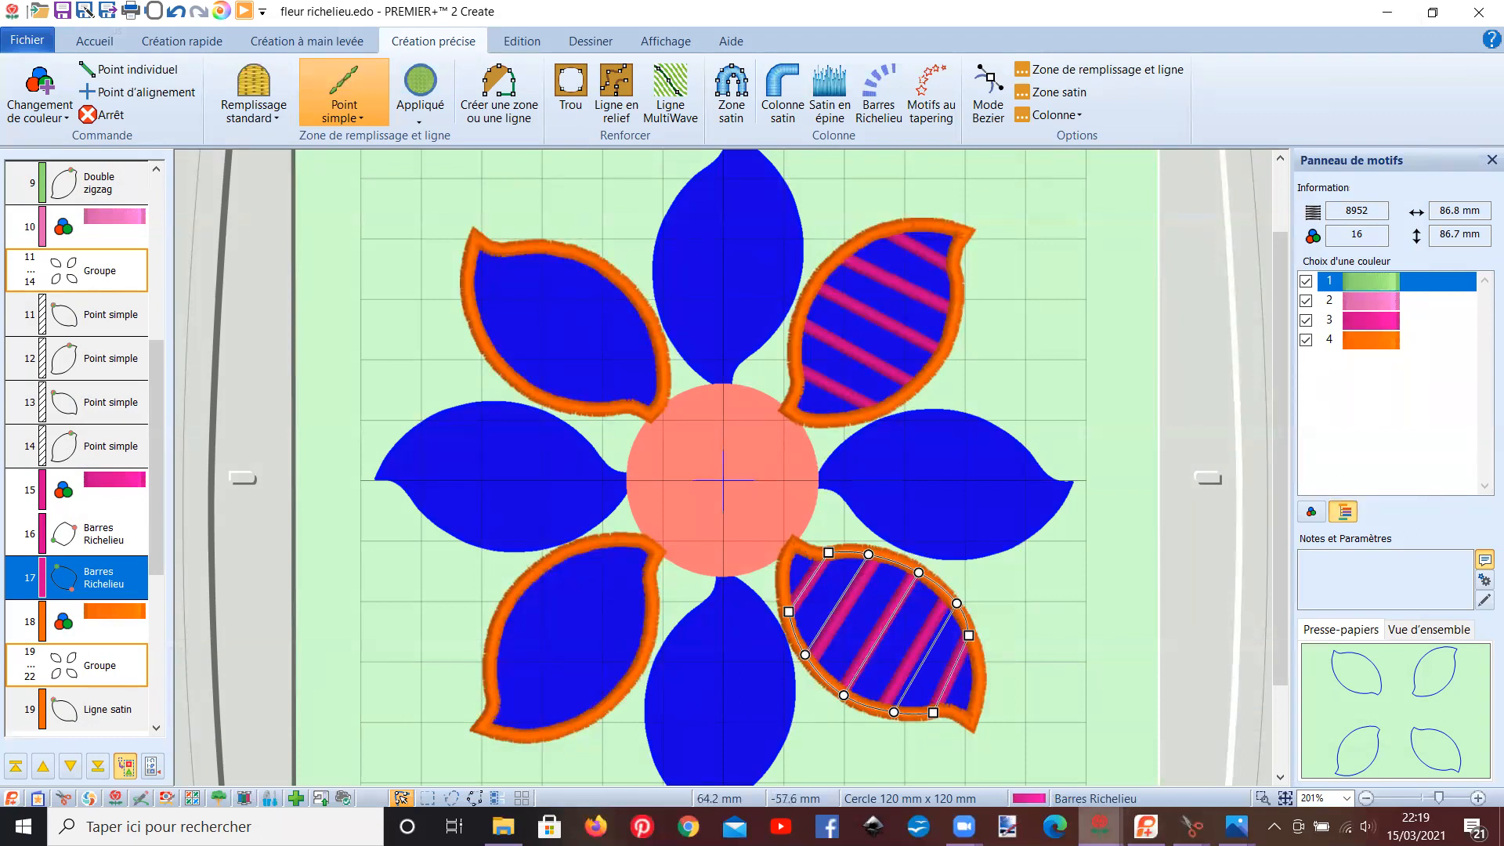
pyautogui.moveTo(1101, 826)
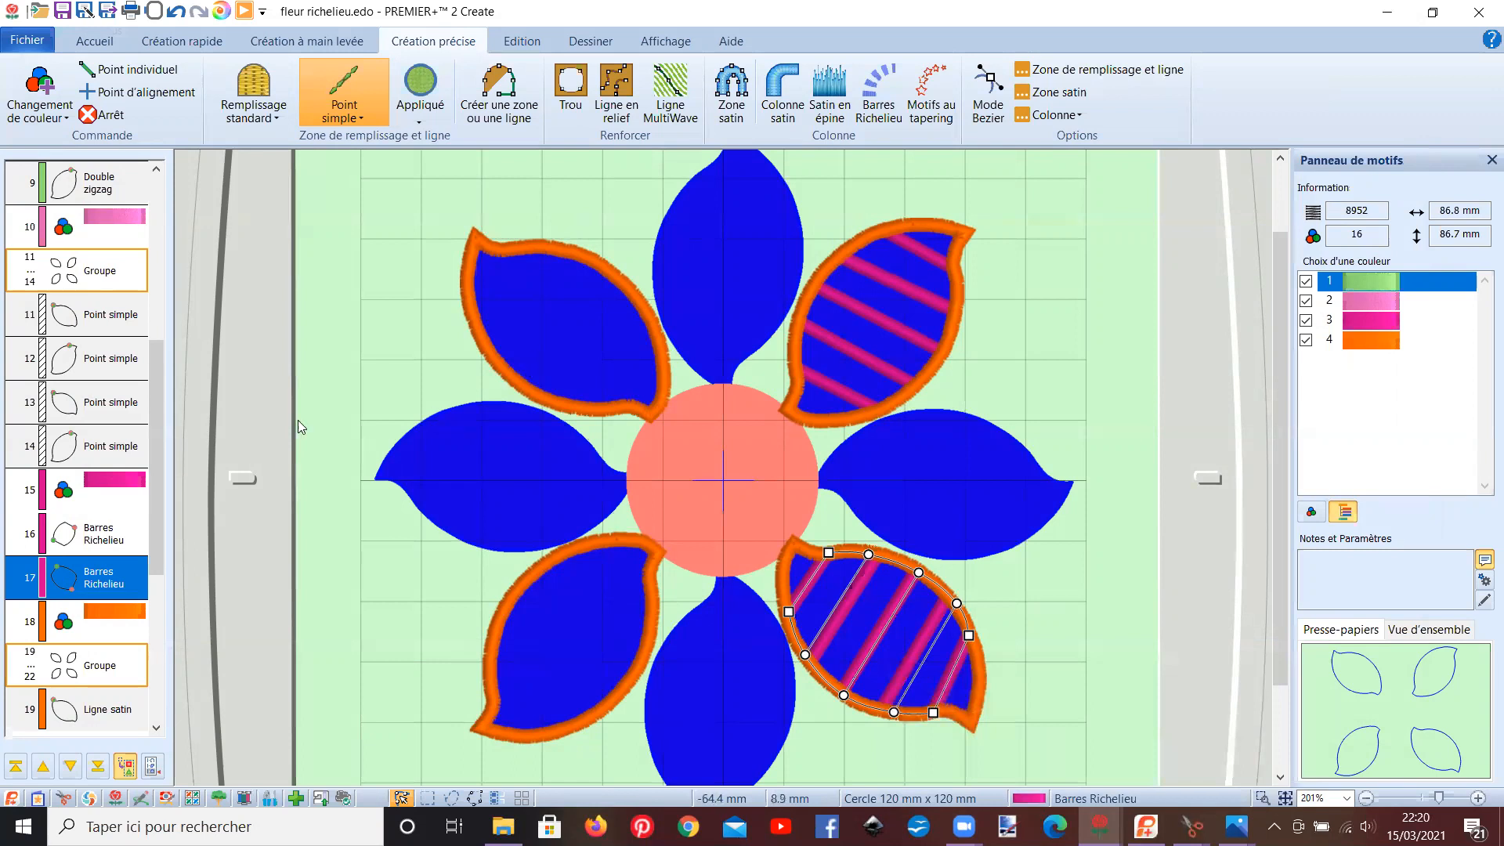
pyautogui.moveTo(161, 410); pyautogui.dragTo(153, 485)
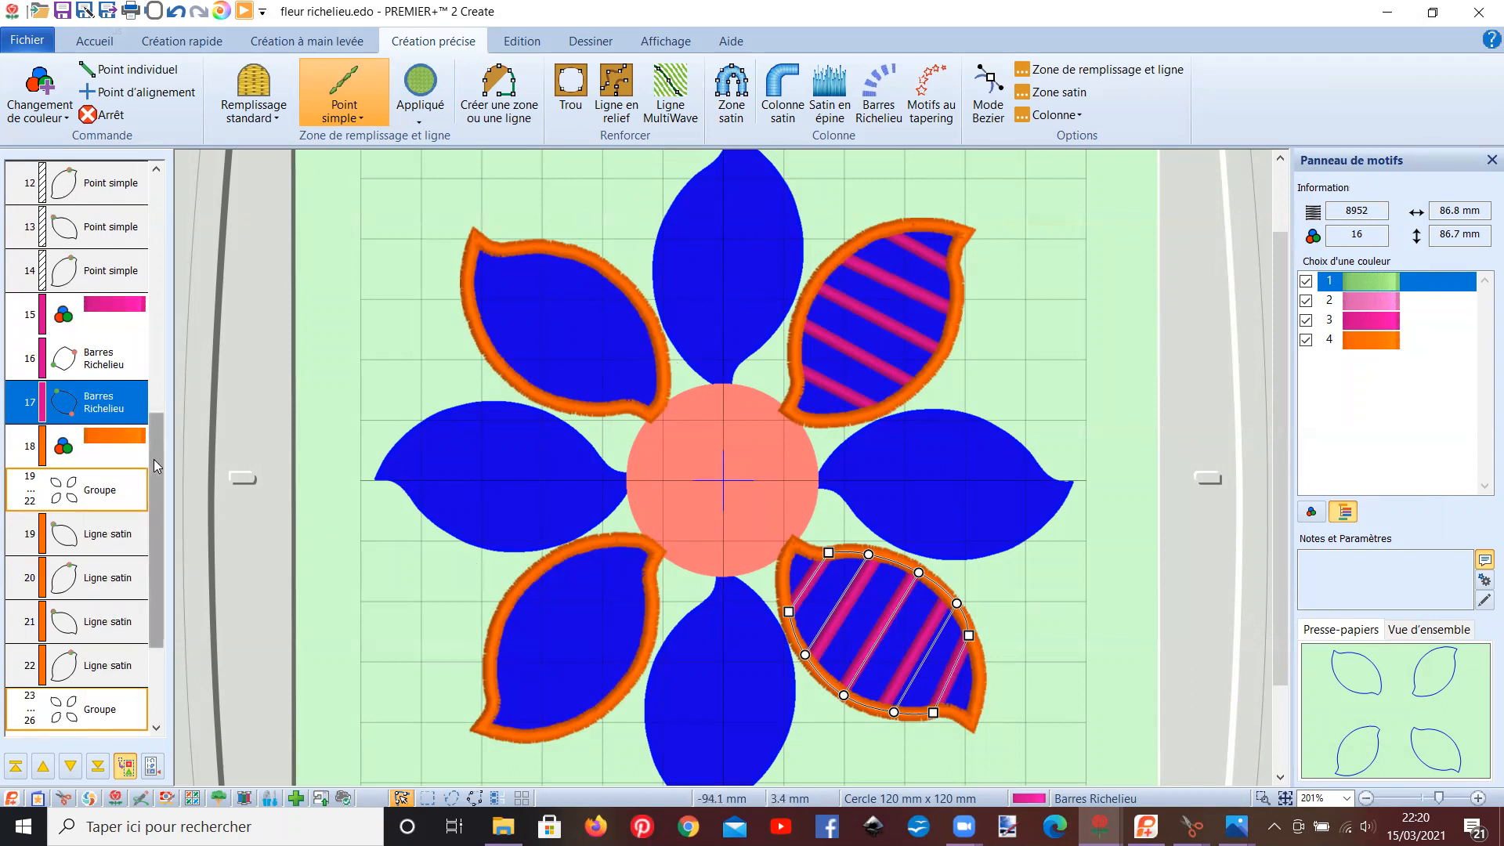
pyautogui.moveTo(156, 479)
pyautogui.mouseDown()
pyautogui.moveTo(157, 368)
pyautogui.moveTo(144, 455)
pyautogui.mouseUp()
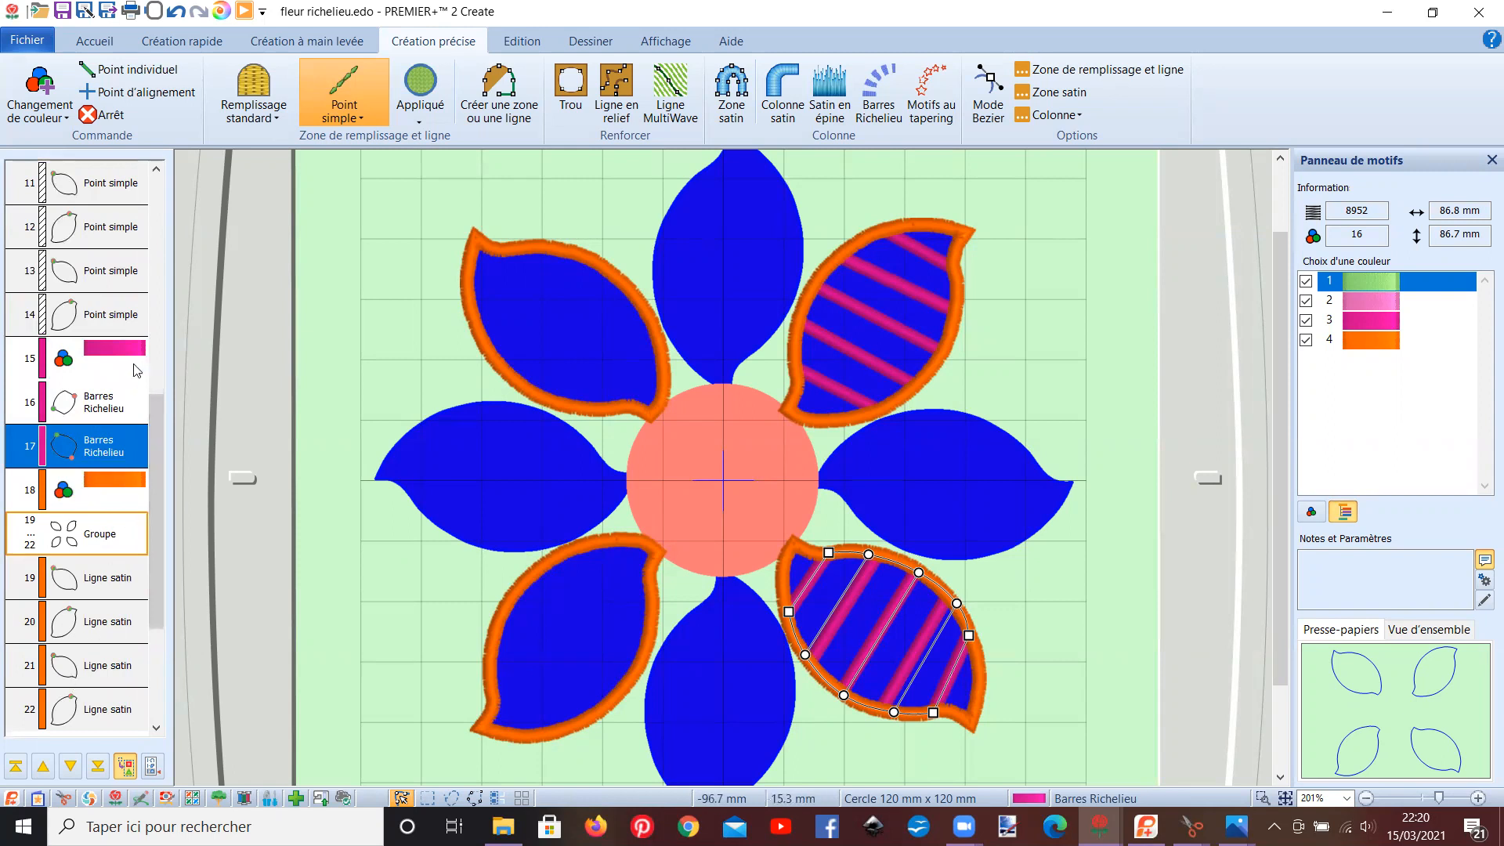
# - Insert a colour change to Robison-Anton Rayon 40 thread 2578 Harvest Green after the last orange satin line of the design
pyautogui.moveTo(152, 434); pyautogui.dragTo(150, 222)
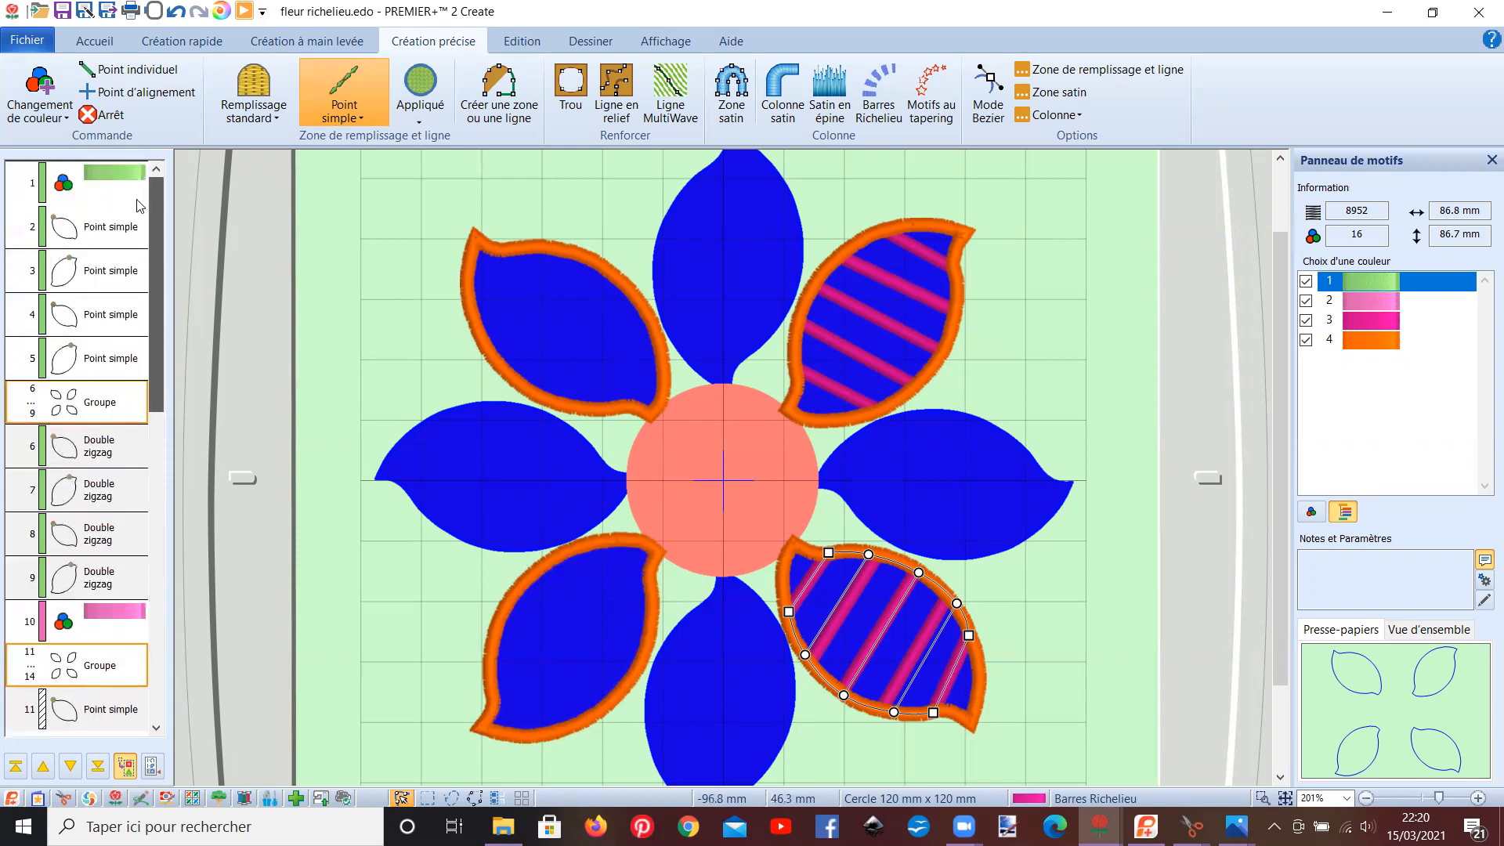
pyautogui.moveTo(152, 343); pyautogui.dragTo(163, 737)
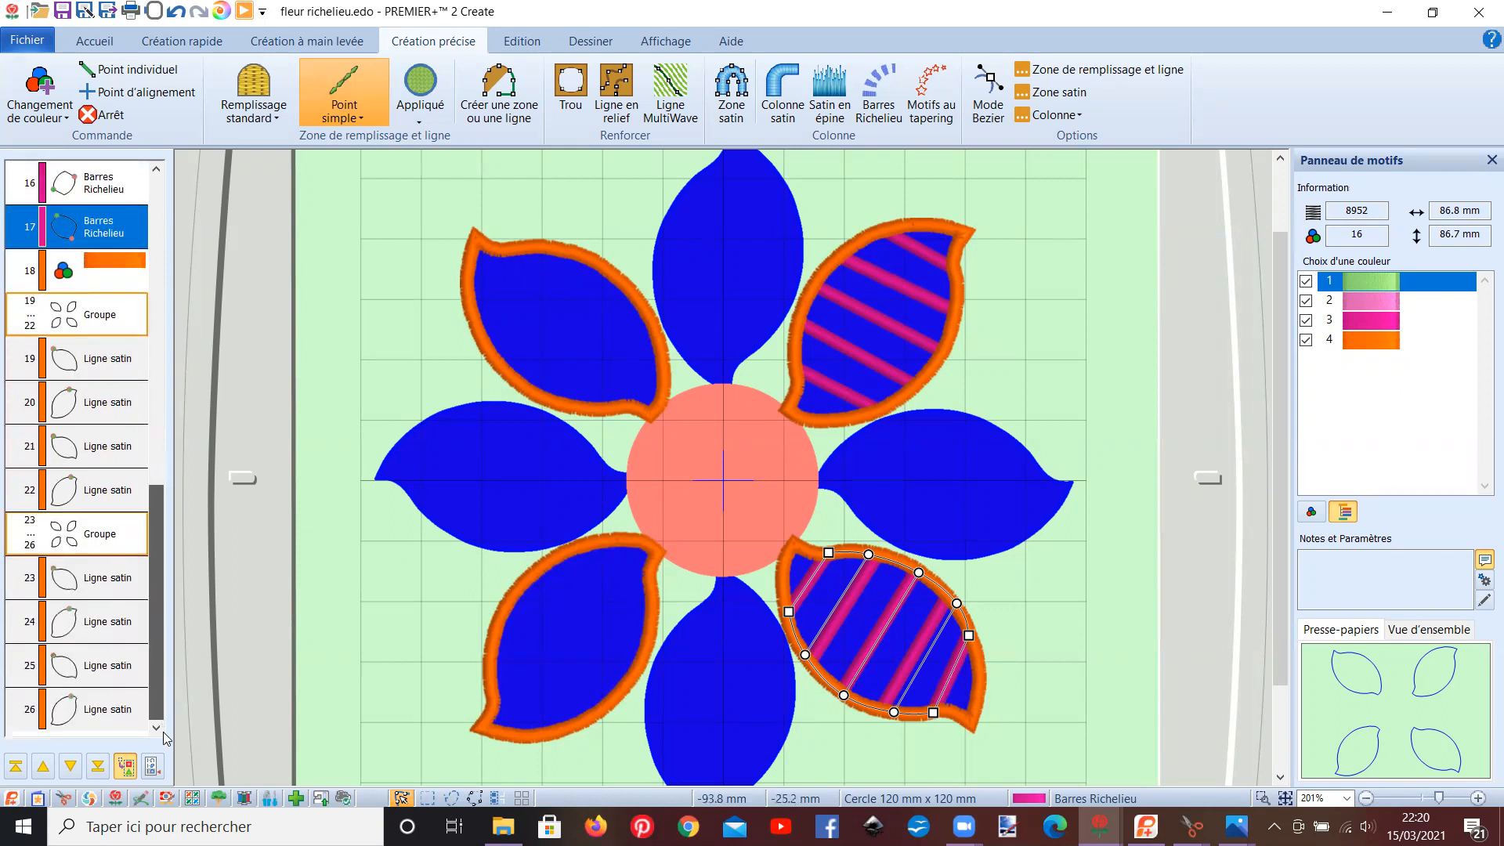
pyautogui.click(110, 711)
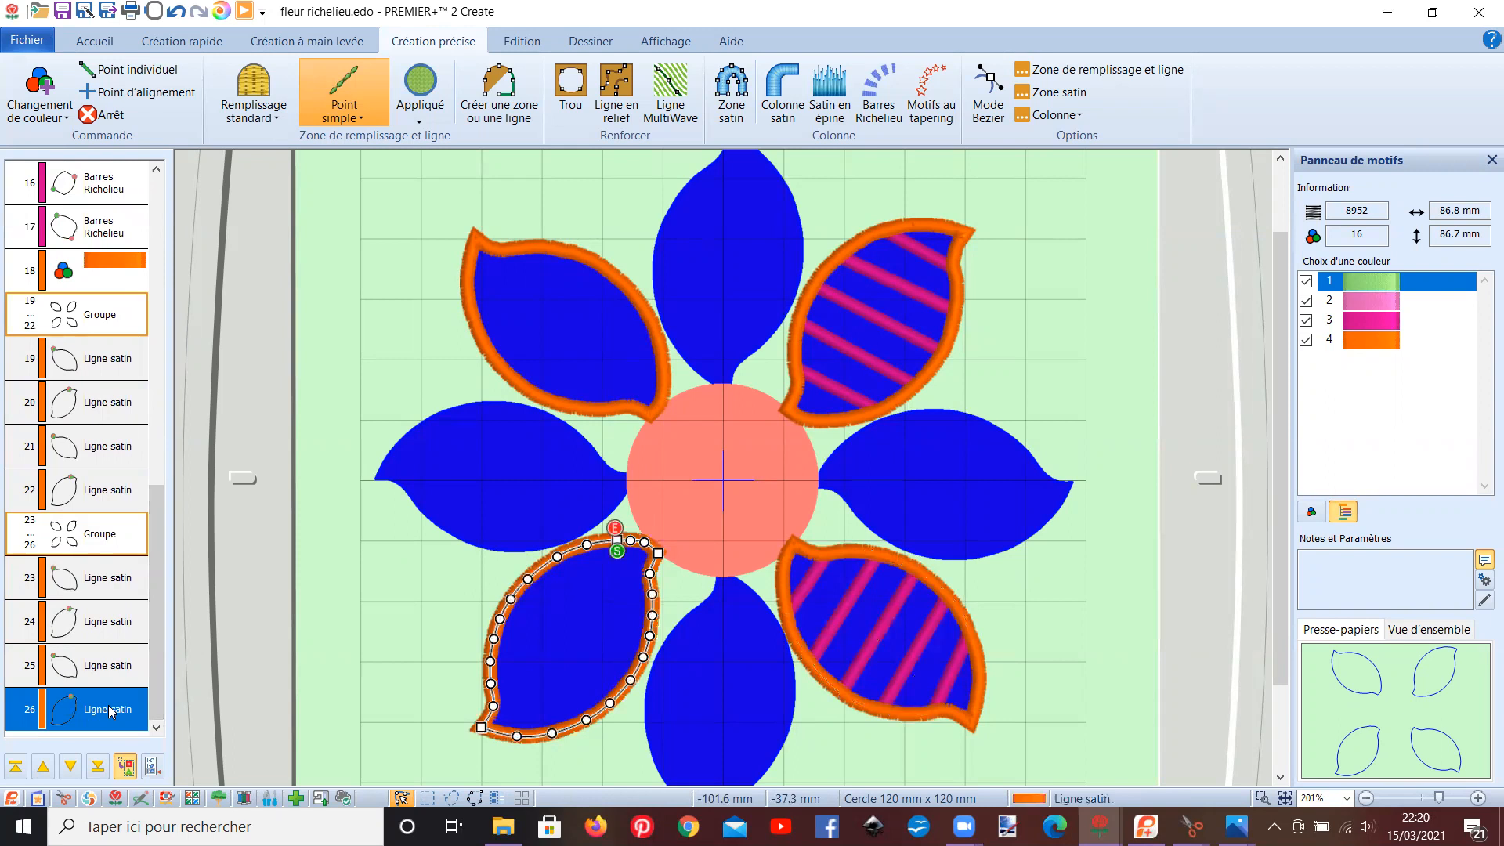
pyautogui.rightClick(110, 711)
pyautogui.click(223, 503)
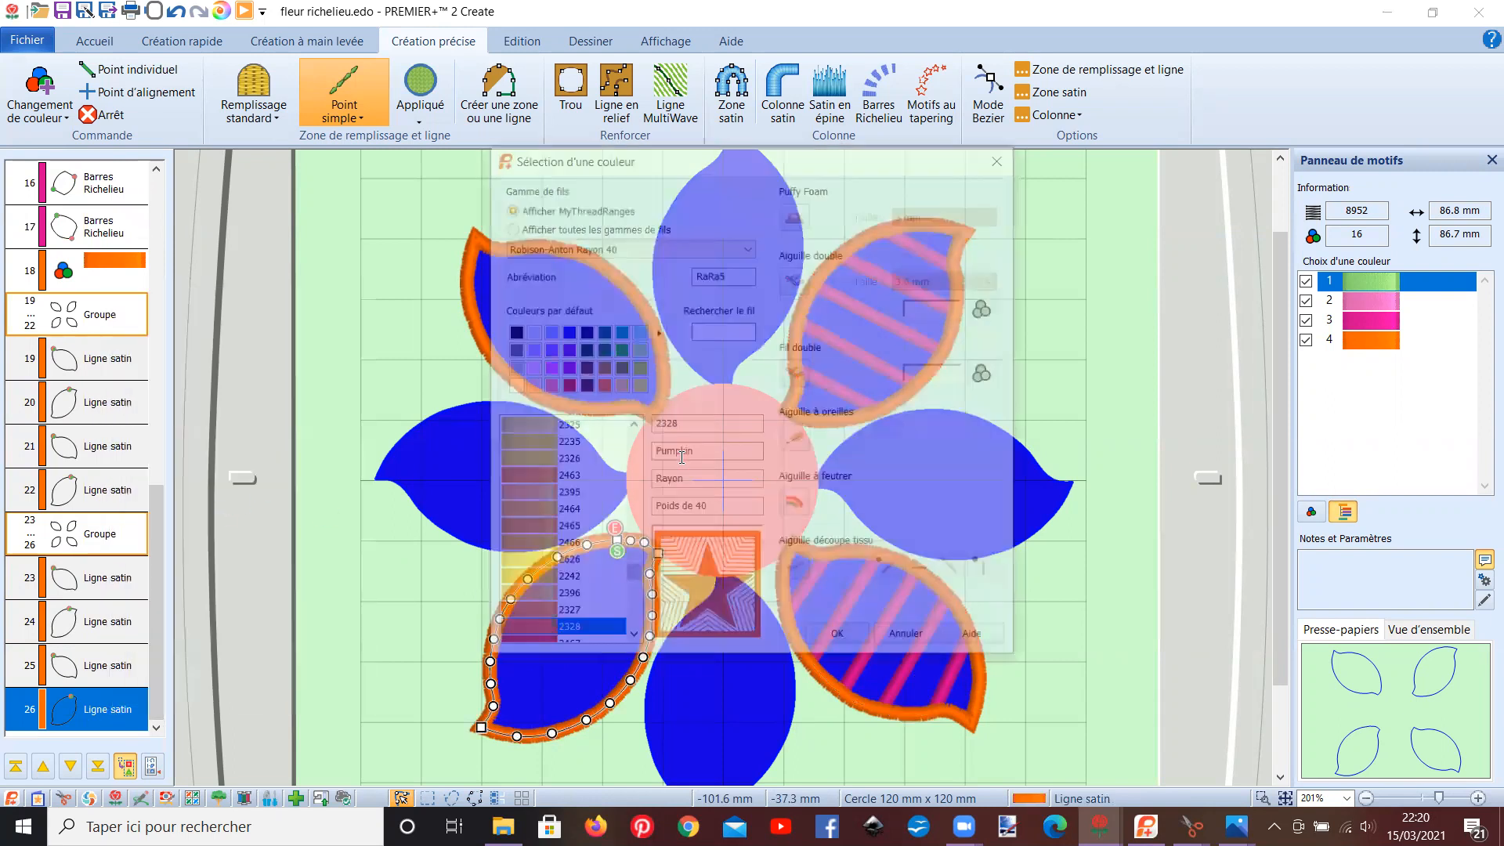
pyautogui.click(619, 349)
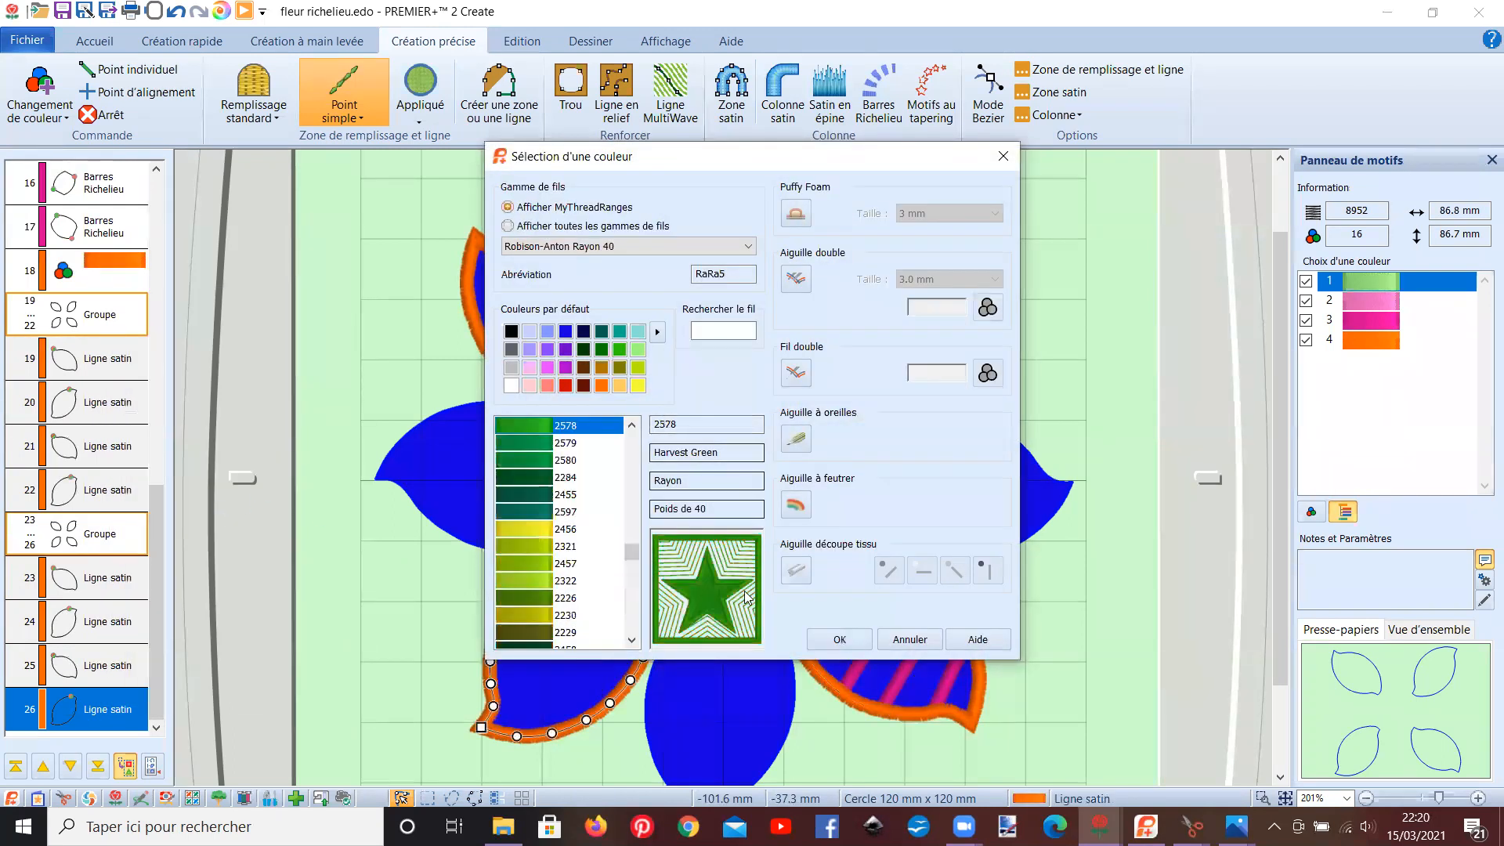
pyautogui.click(834, 640)
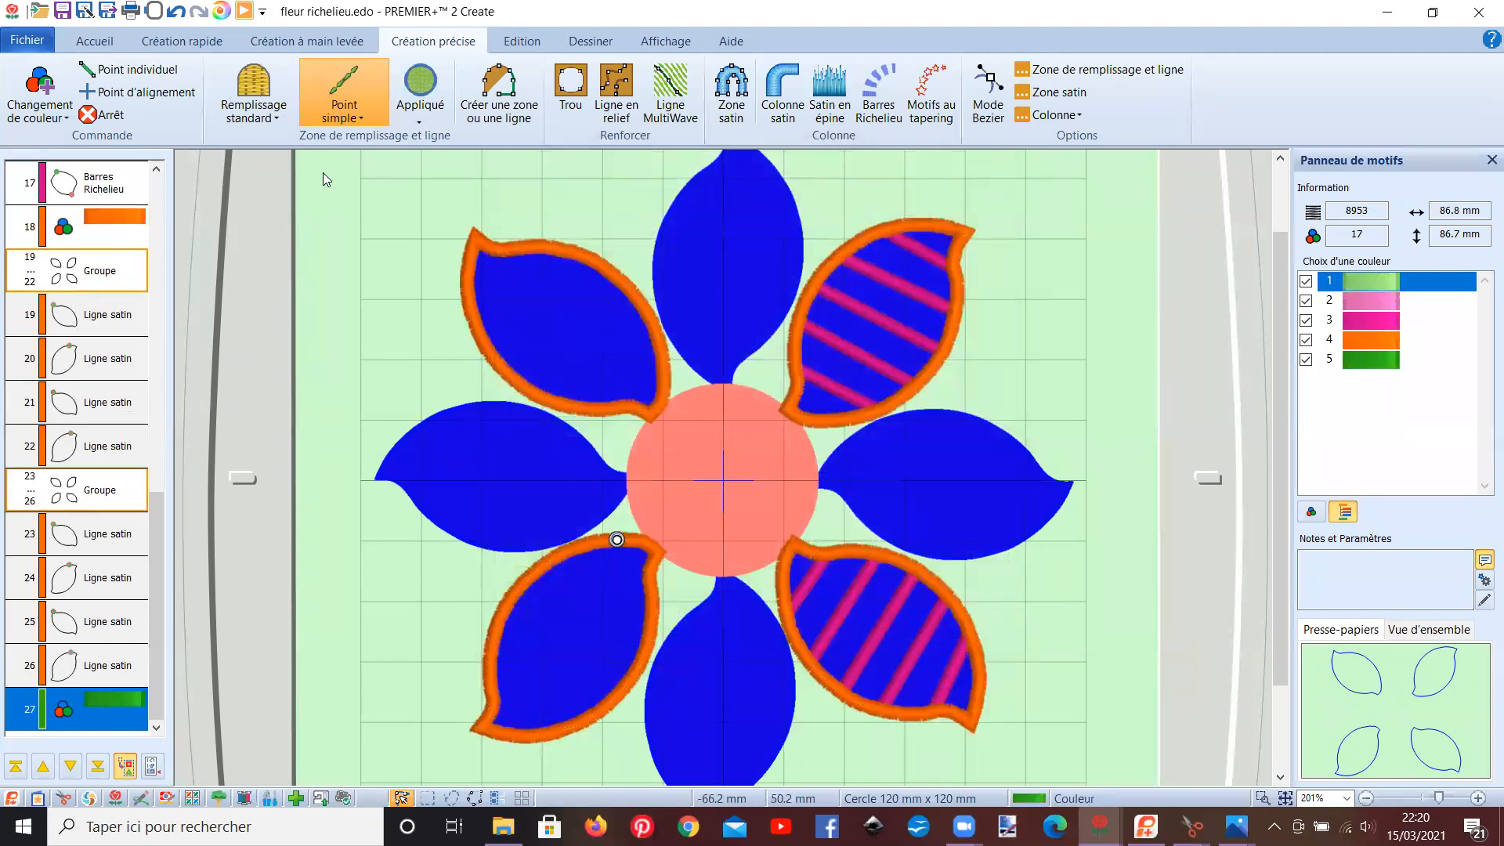
# - Fill the upper, right, lower and left blue petals using QuickStitch with standard fill, a satin line border, colour tolerance 10 and the low point count
pyautogui.click(153, 47)
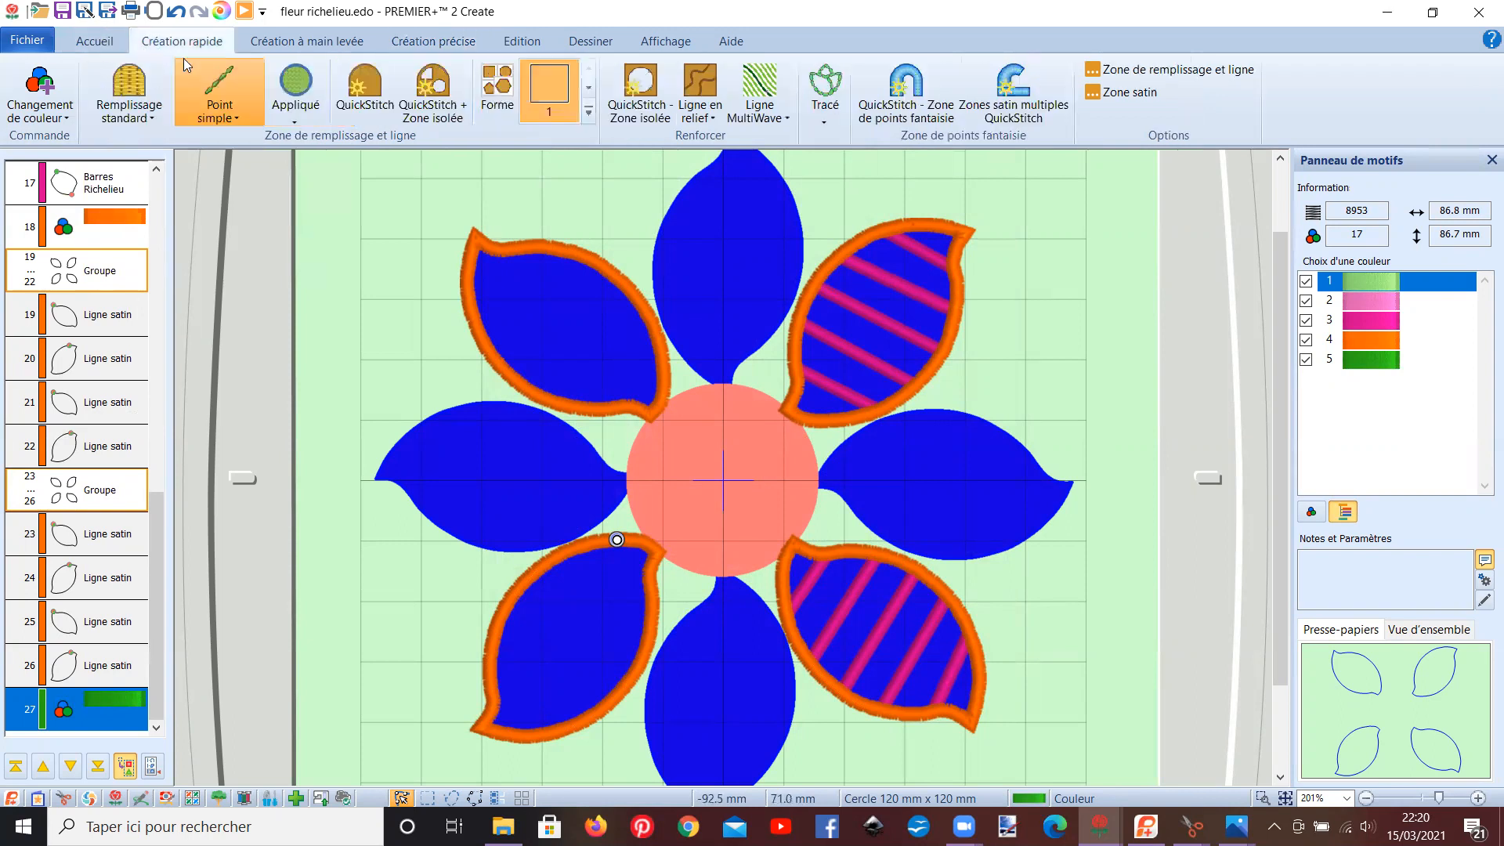
pyautogui.click(133, 88)
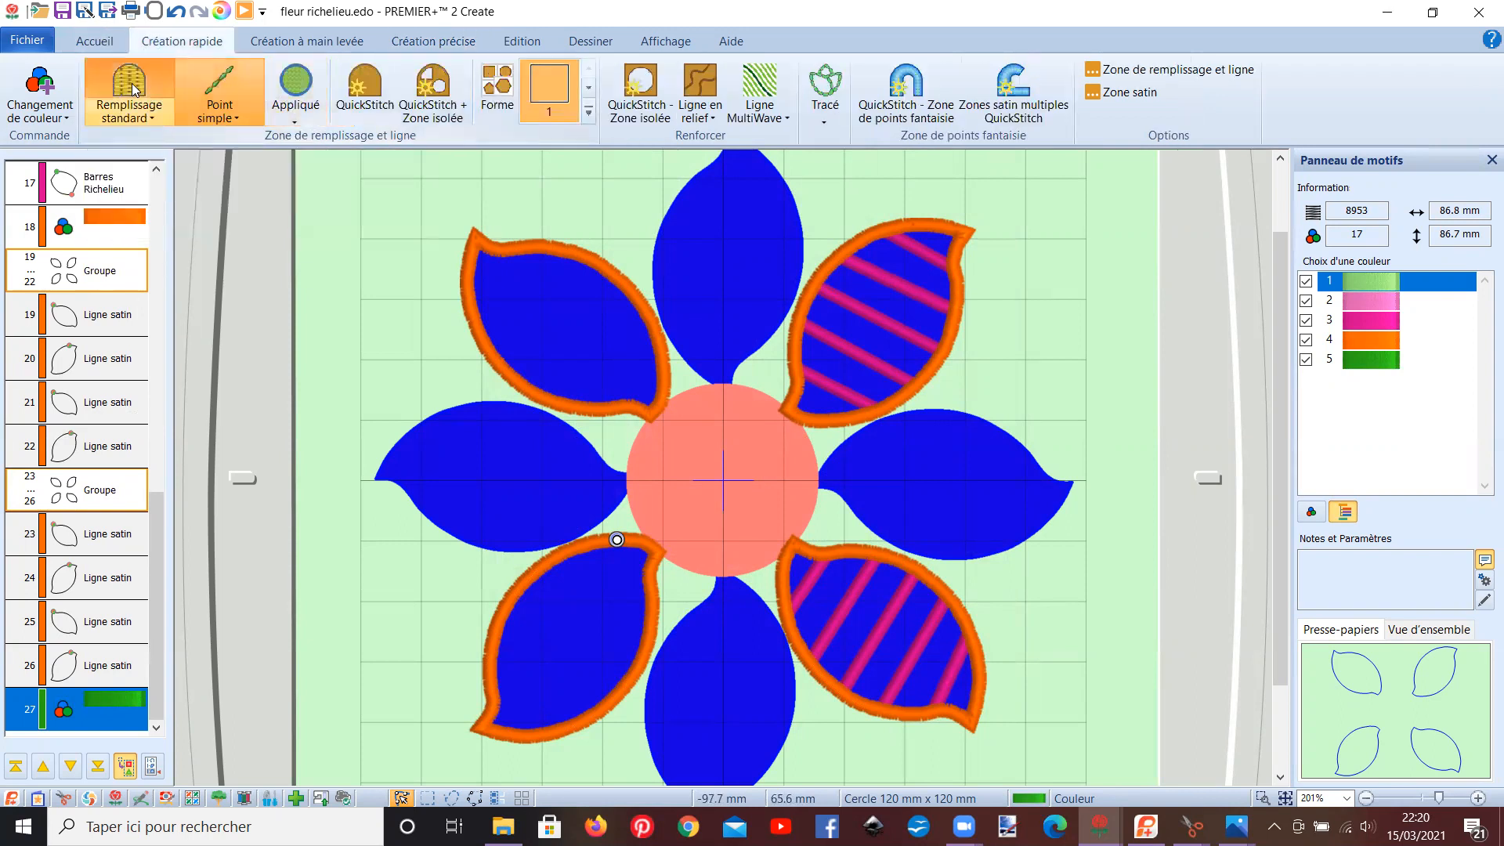
pyautogui.click(235, 119)
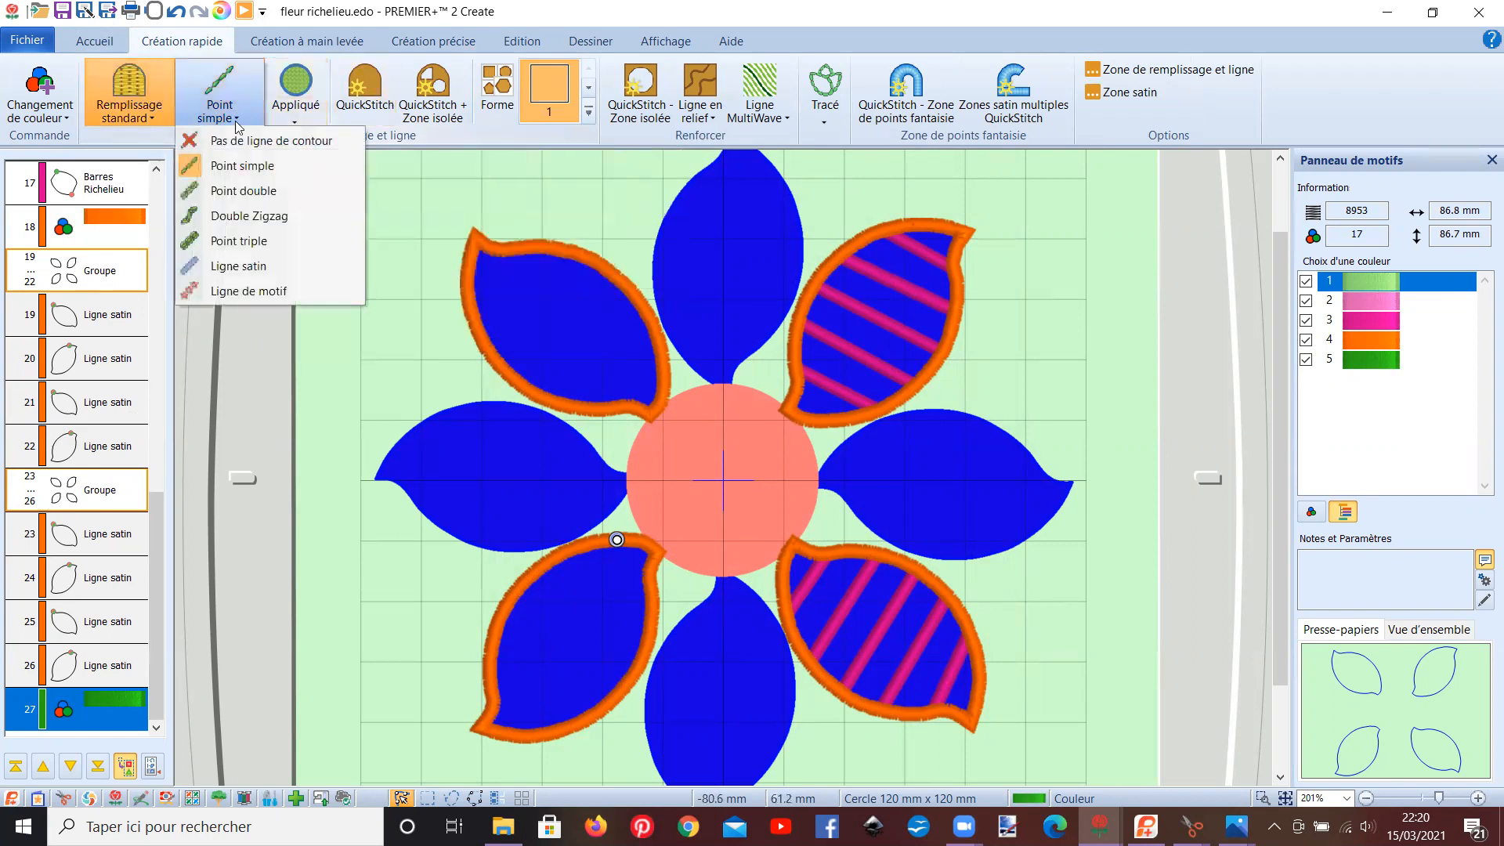
pyautogui.click(235, 266)
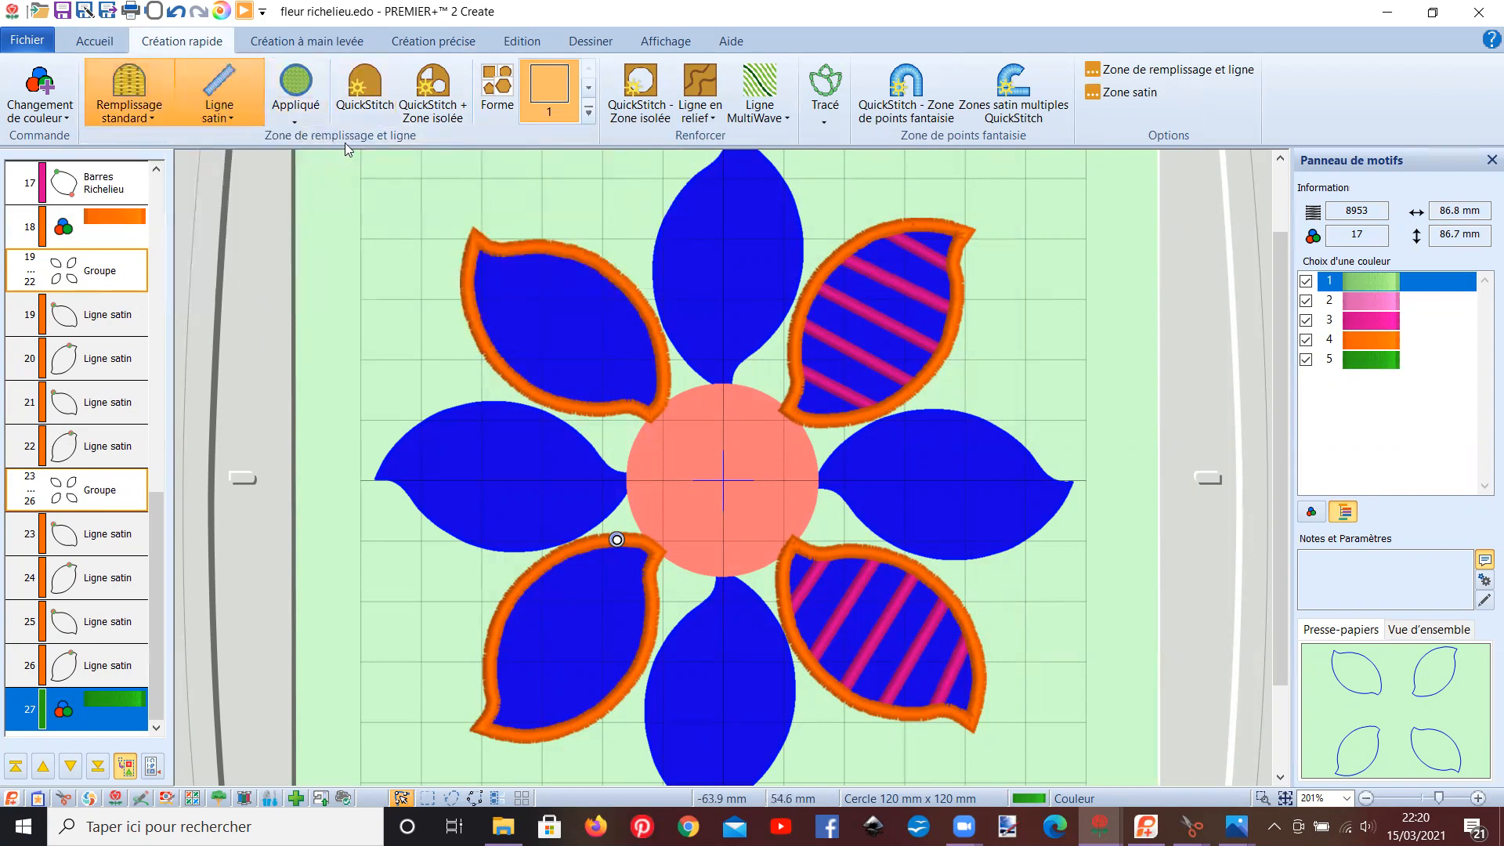
pyautogui.click(363, 93)
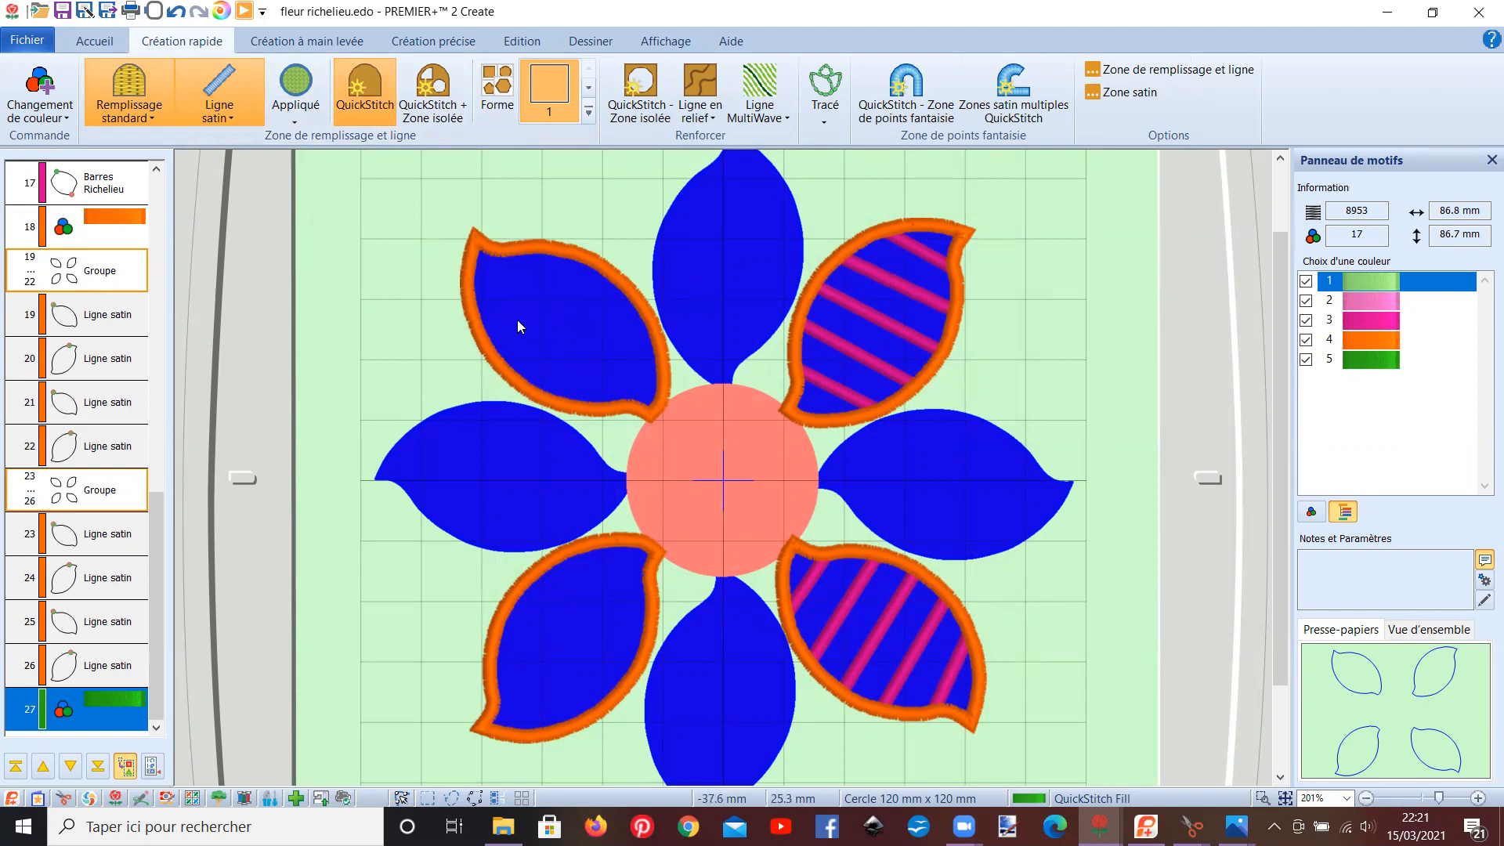
pyautogui.click(718, 265)
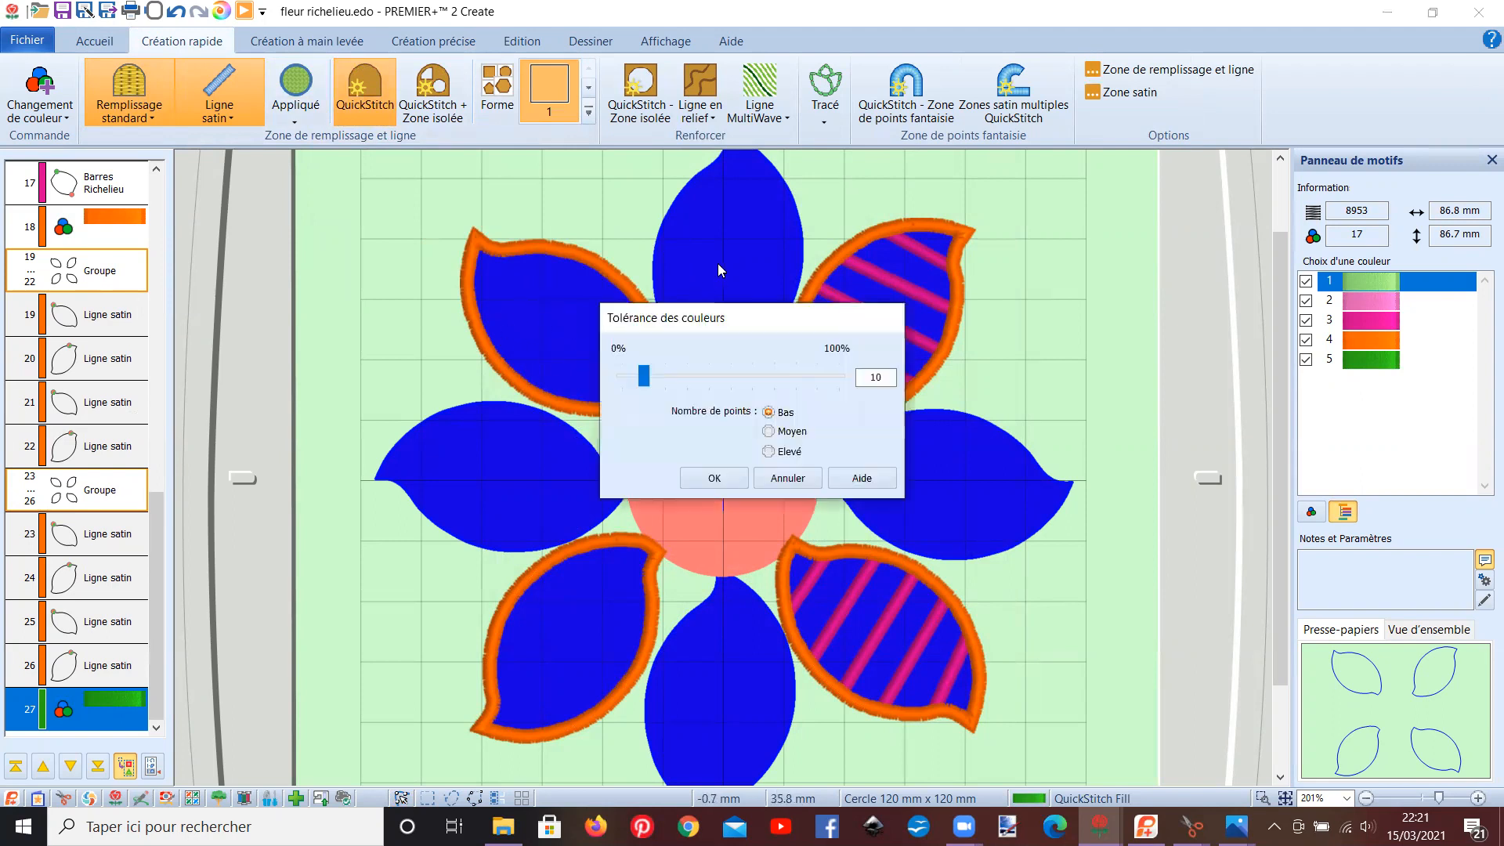
pyautogui.press('Return')
pyautogui.click(922, 496)
pyautogui.press('Return')
pyautogui.click(697, 659)
pyautogui.press('Return')
pyautogui.click(513, 495)
pyautogui.press('Return')
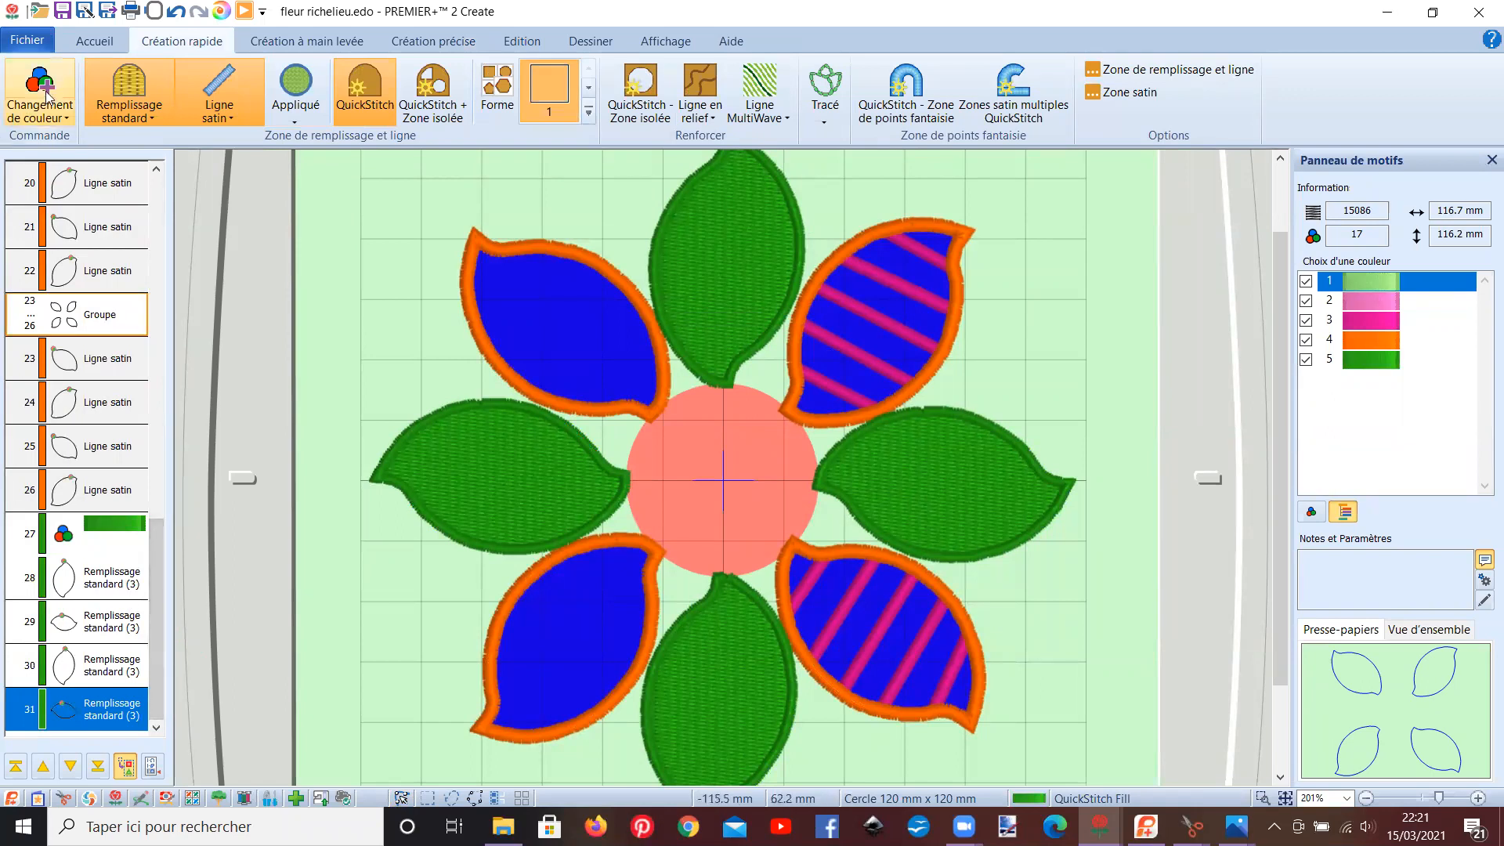
# - Change the fill type of all four green petals to radial fill (Remplissage radial)
pyautogui.click(92, 43)
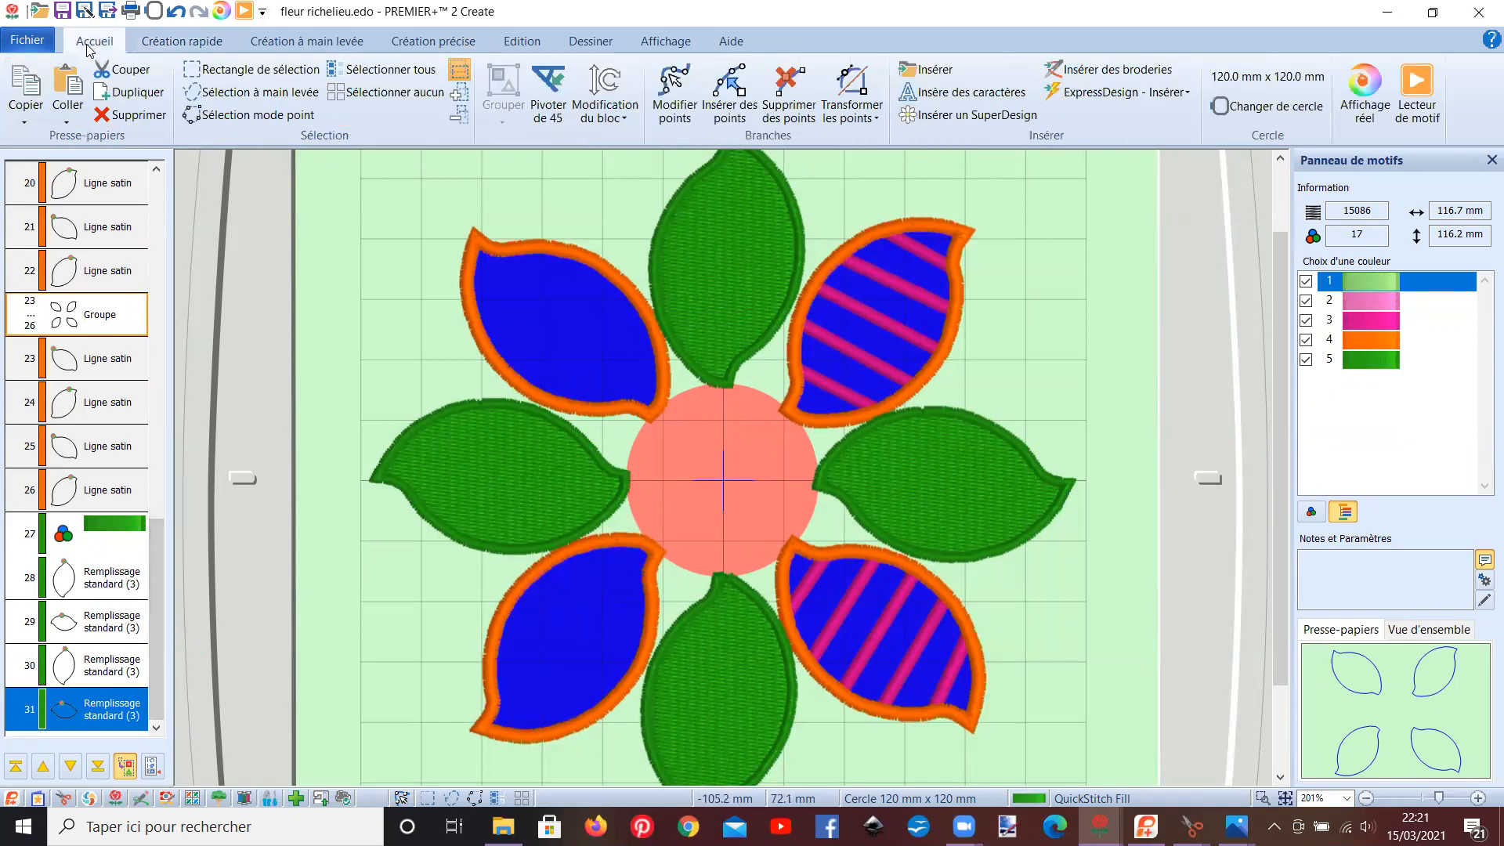
pyautogui.keyDown('ctrl'); pyautogui.click(76, 578); pyautogui.keyUp('ctrl')
pyautogui.keyDown('ctrl'); pyautogui.click(94, 627); pyautogui.keyUp('ctrl')
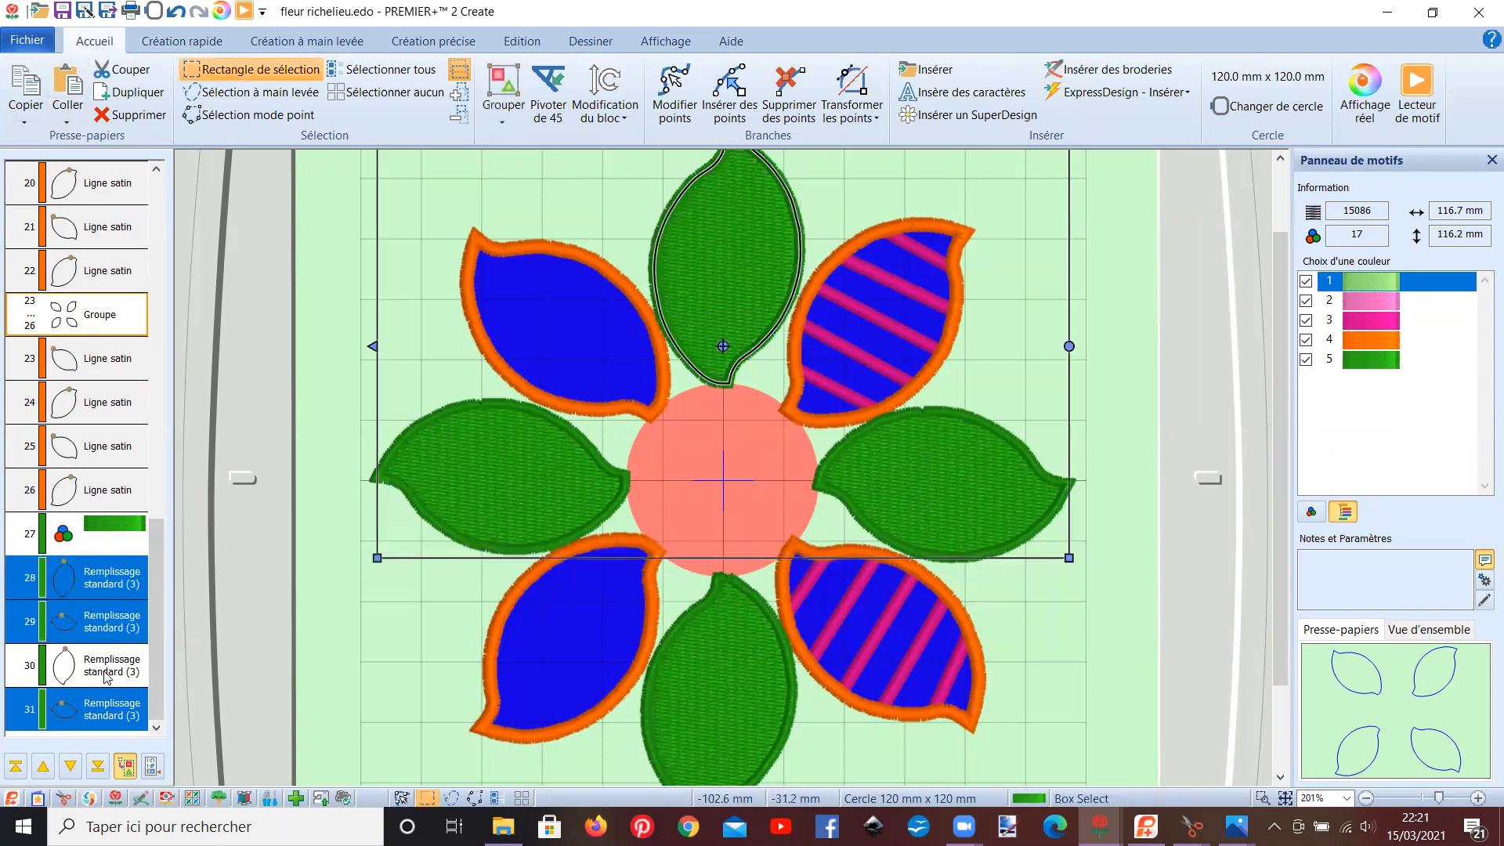
pyautogui.keyDown('ctrl'); pyautogui.click(95, 666); pyautogui.keyUp('ctrl')
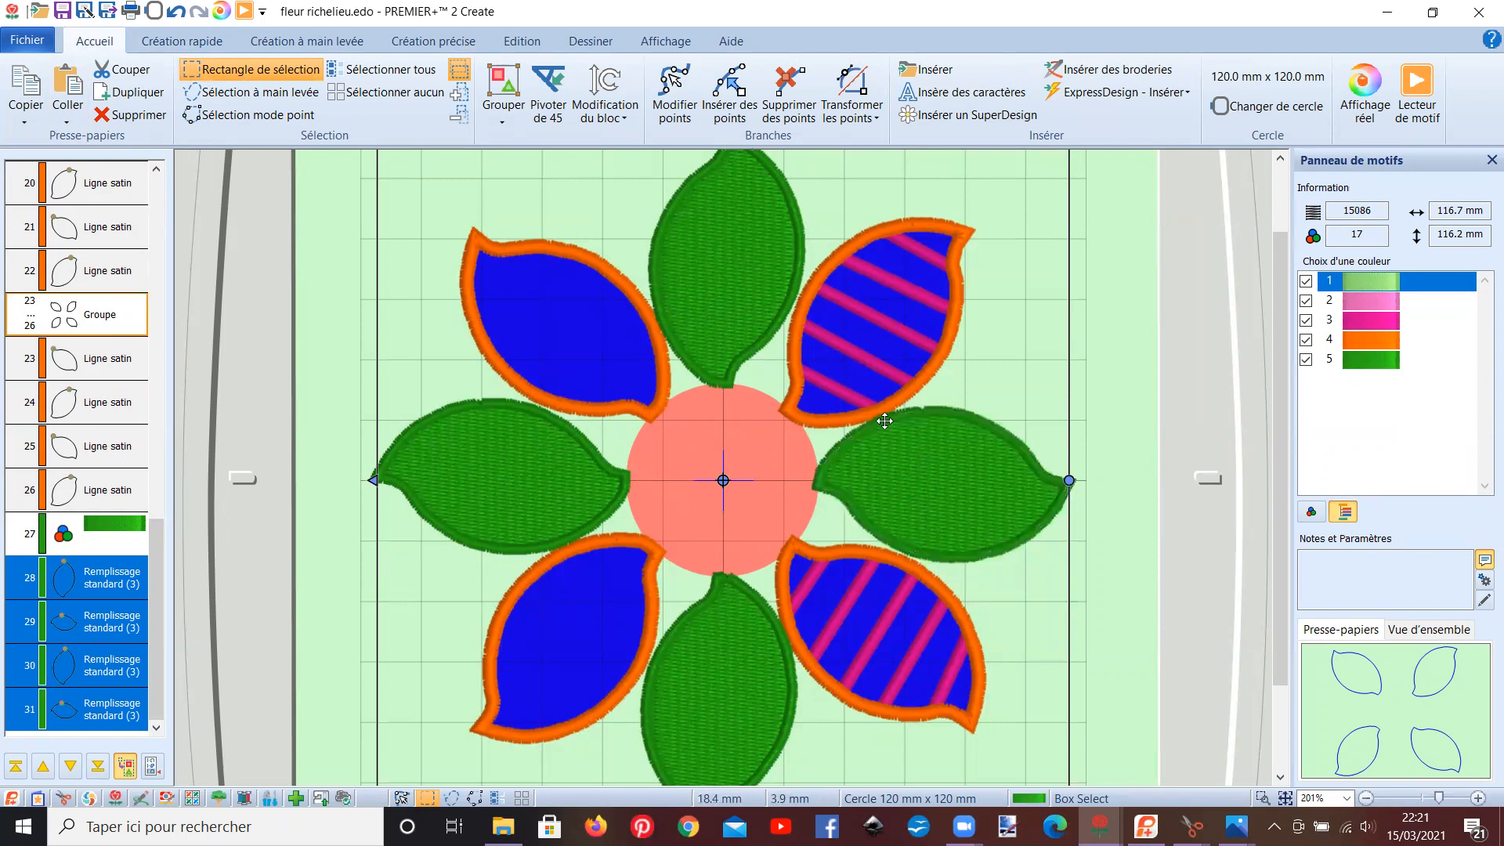
pyautogui.rightClick(91, 601)
pyautogui.click(139, 566)
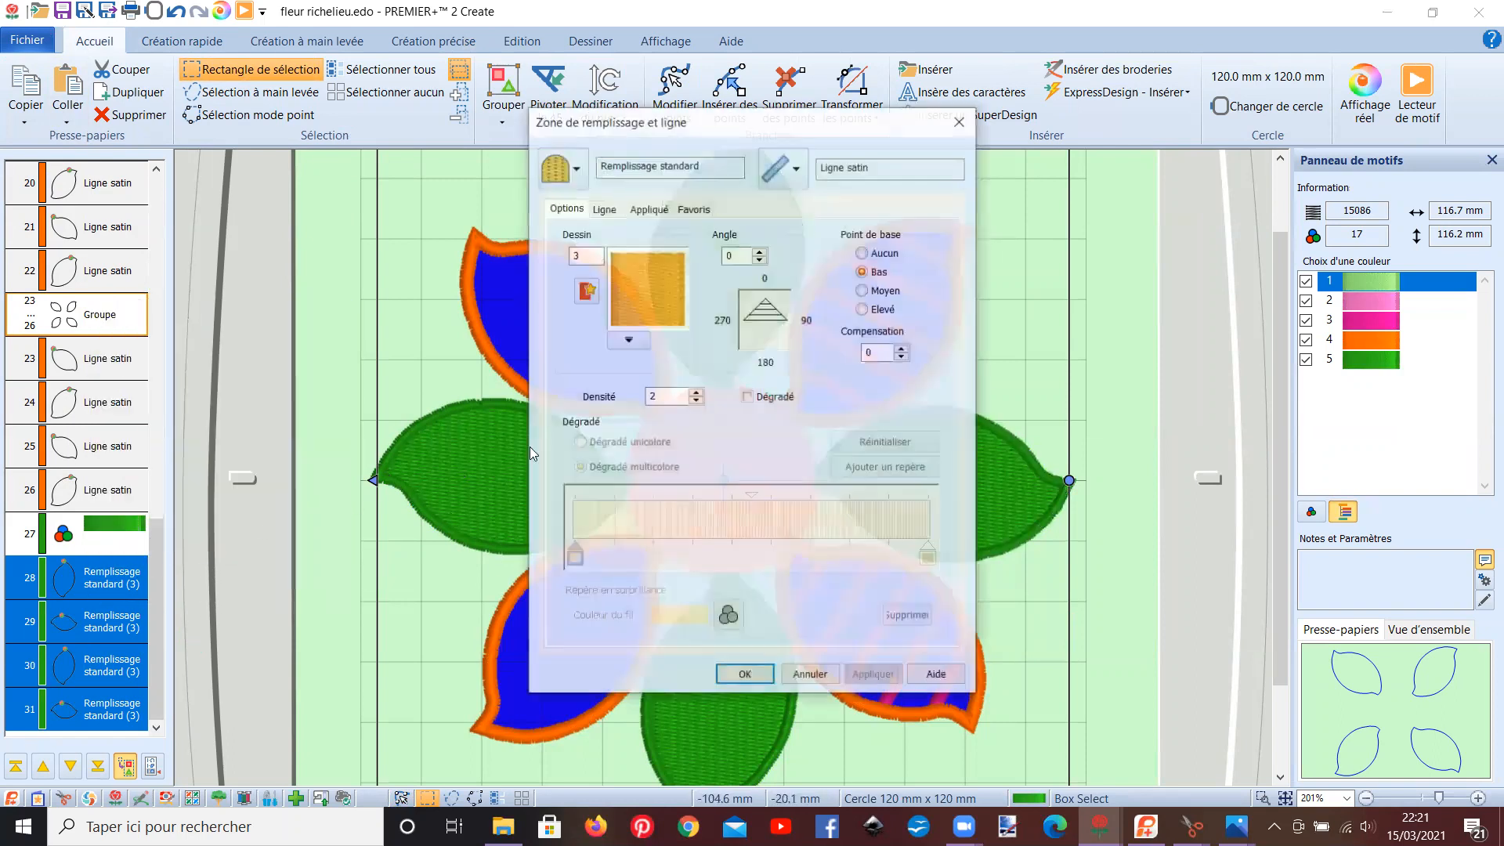
pyautogui.click(566, 168)
pyautogui.click(604, 290)
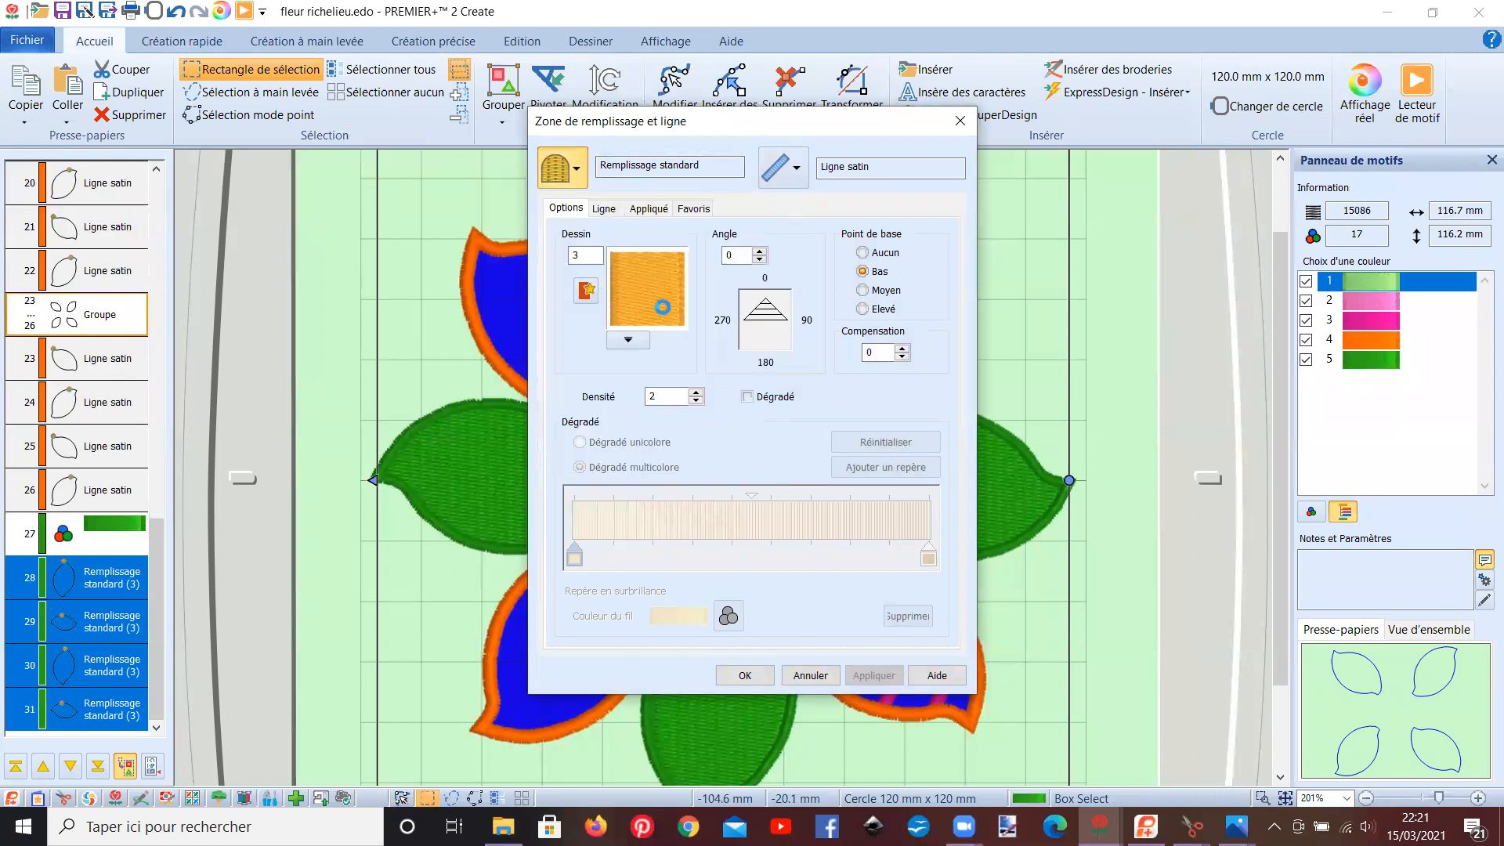
# - Keep the satin line border on the four radial-fill petals and set its width to 2.0 mm
pyautogui.click(796, 177)
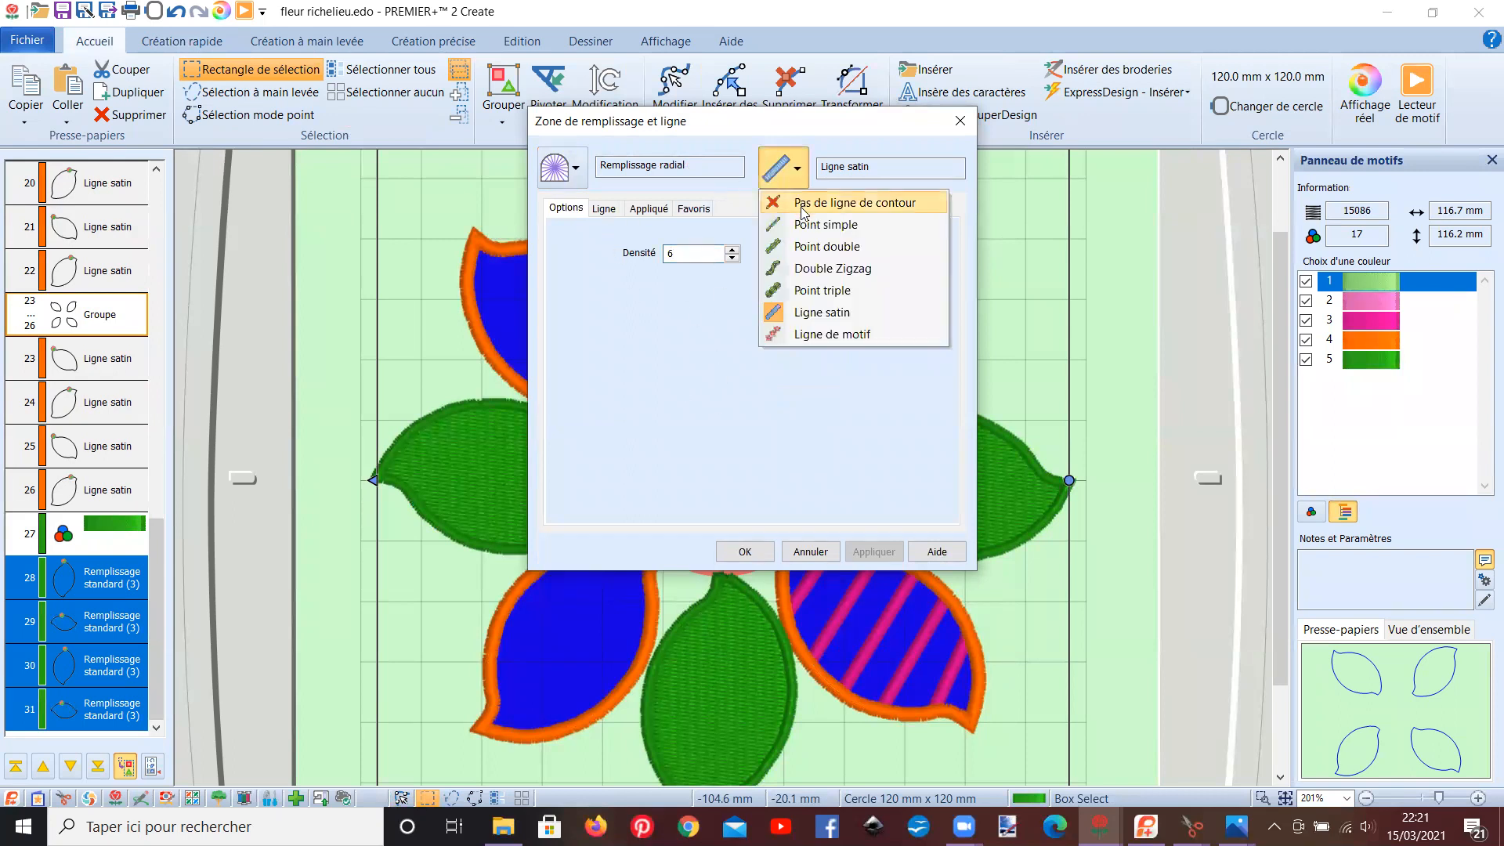
pyautogui.click(812, 312)
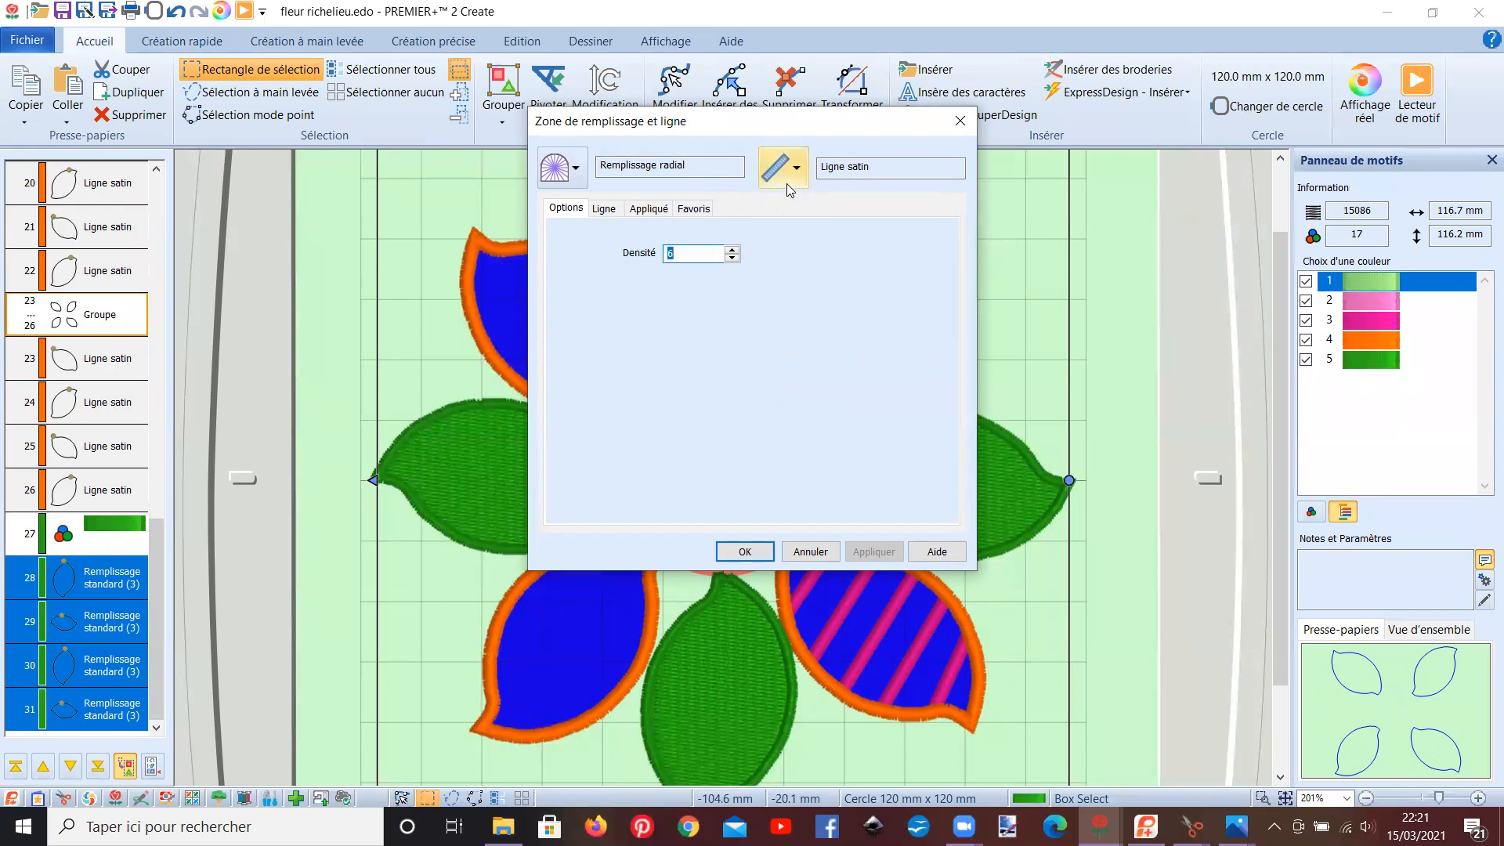
pyautogui.click(604, 209)
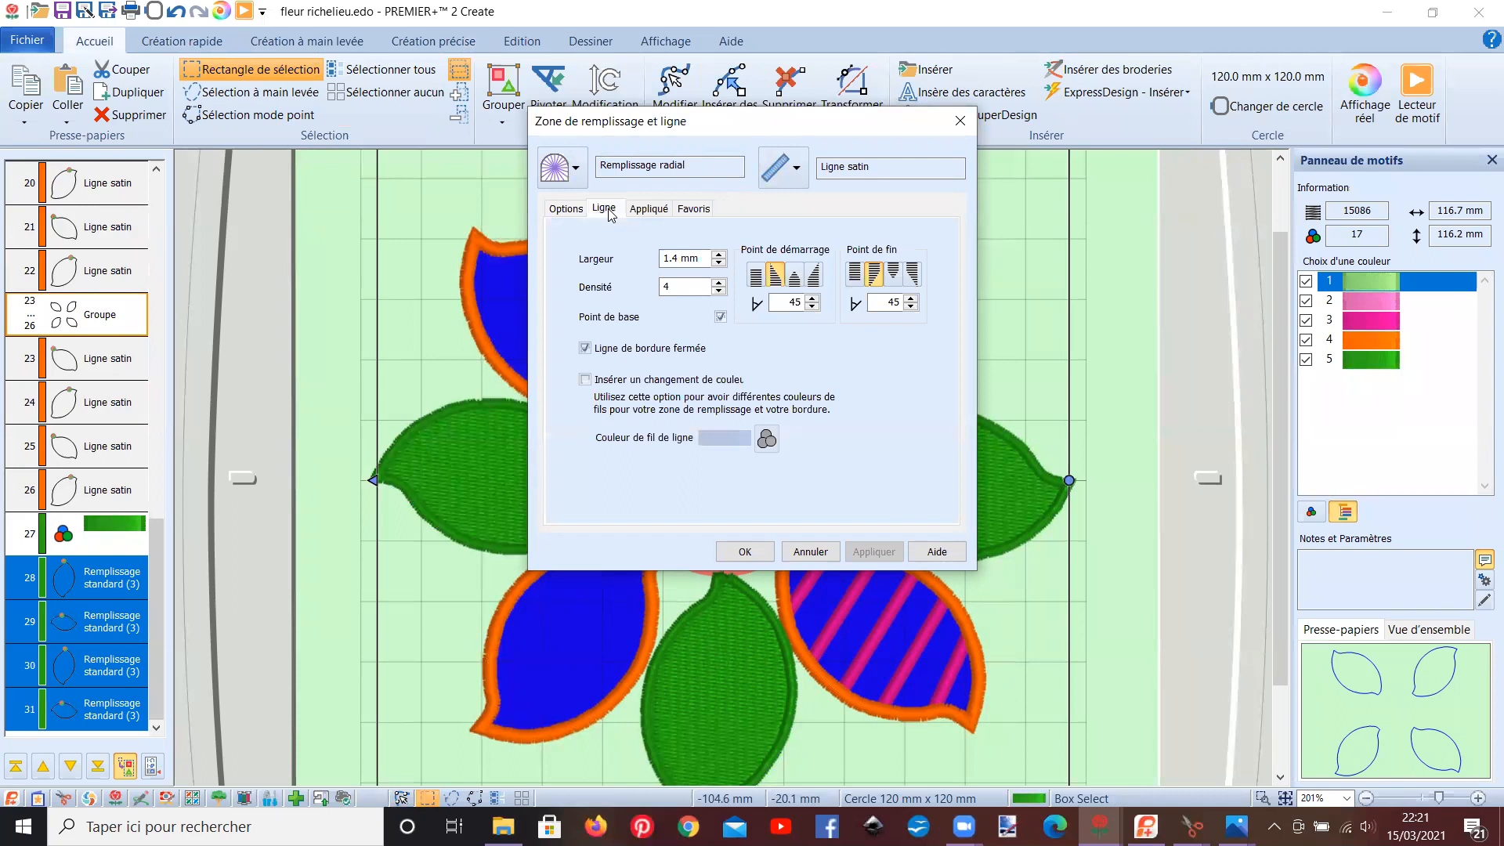
pyautogui.moveTo(678, 259); pyautogui.dragTo(660, 260)
pyautogui.write('2')
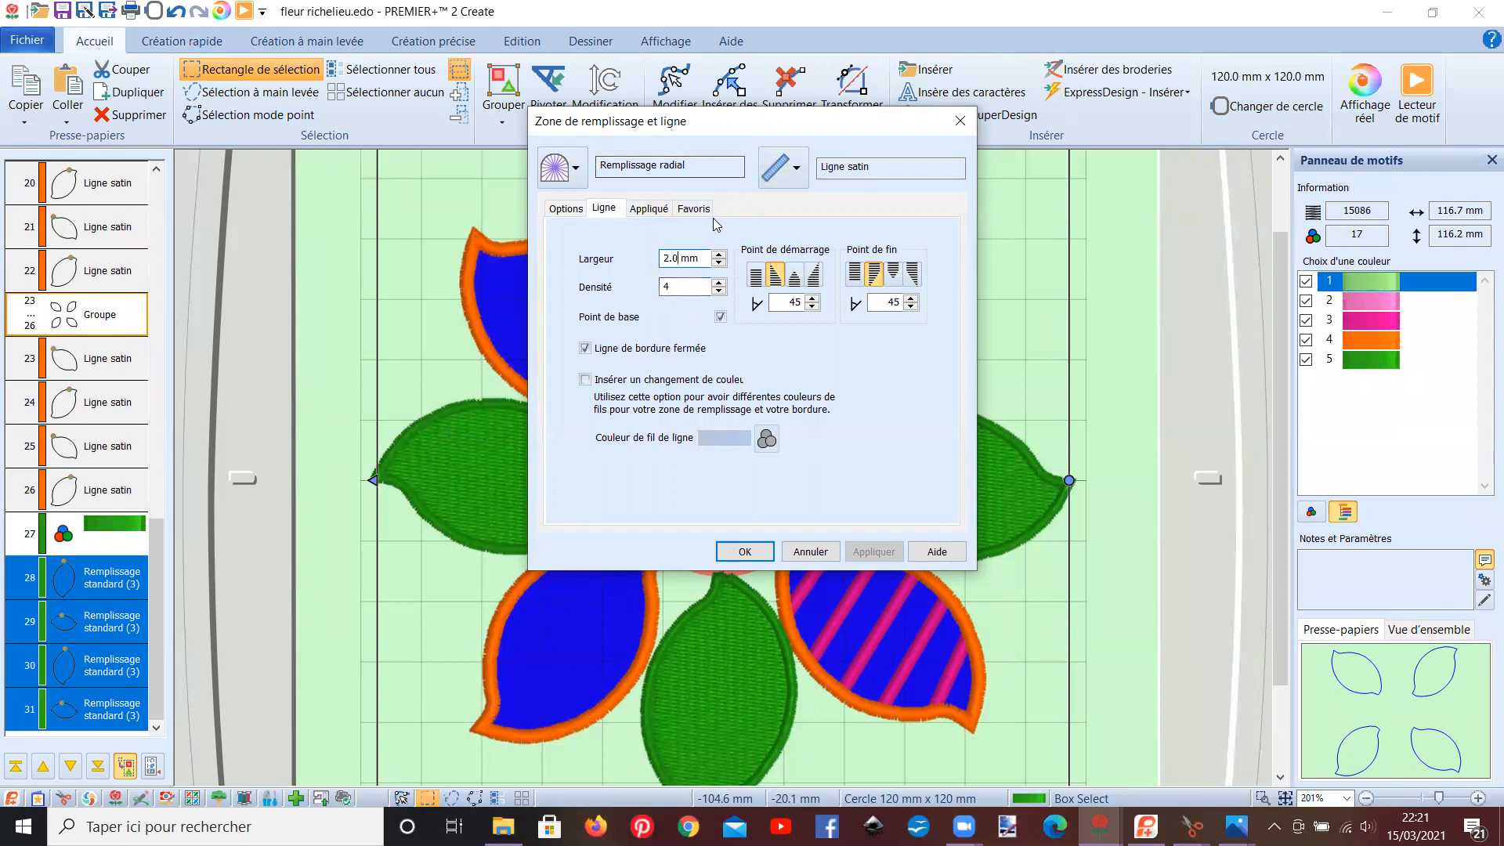
pyautogui.click(796, 170)
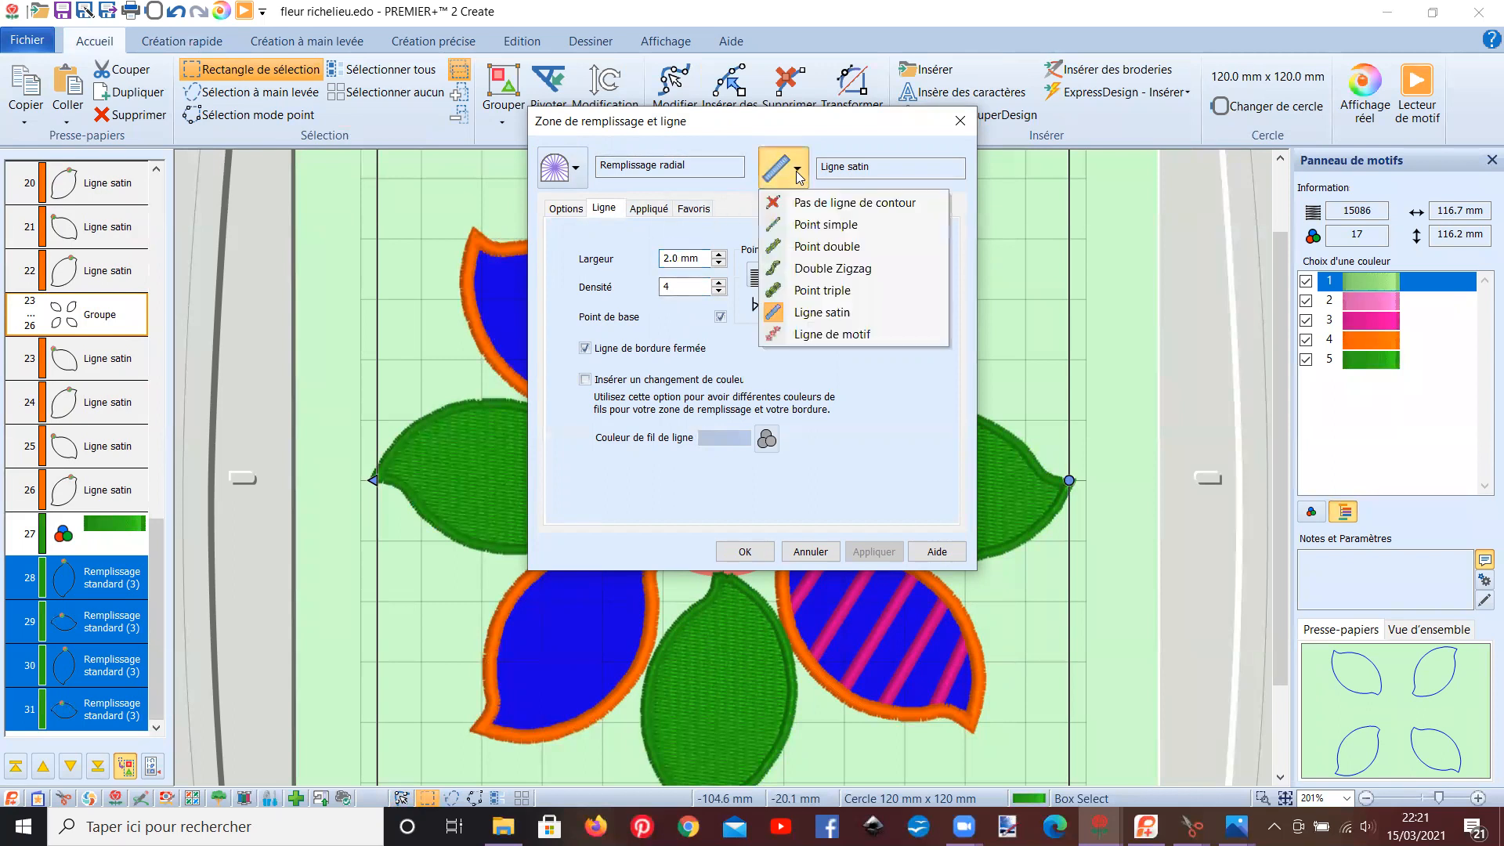
pyautogui.click(721, 553)
pyautogui.click(721, 552)
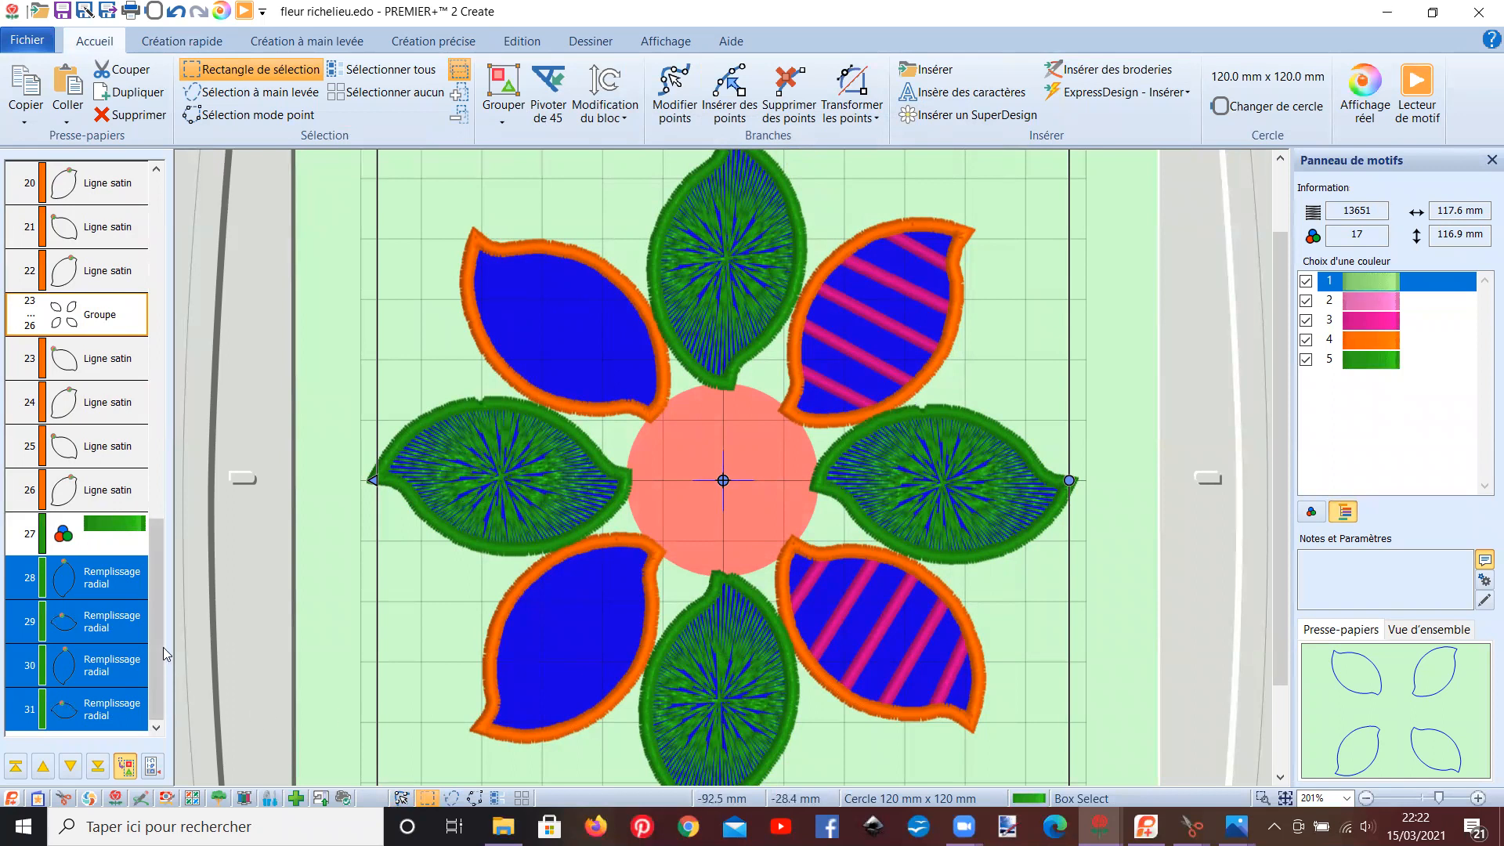
# - Set the start and end of the four green petals' satin borders to the square, unangled shape
pyautogui.rightClick(110, 587)
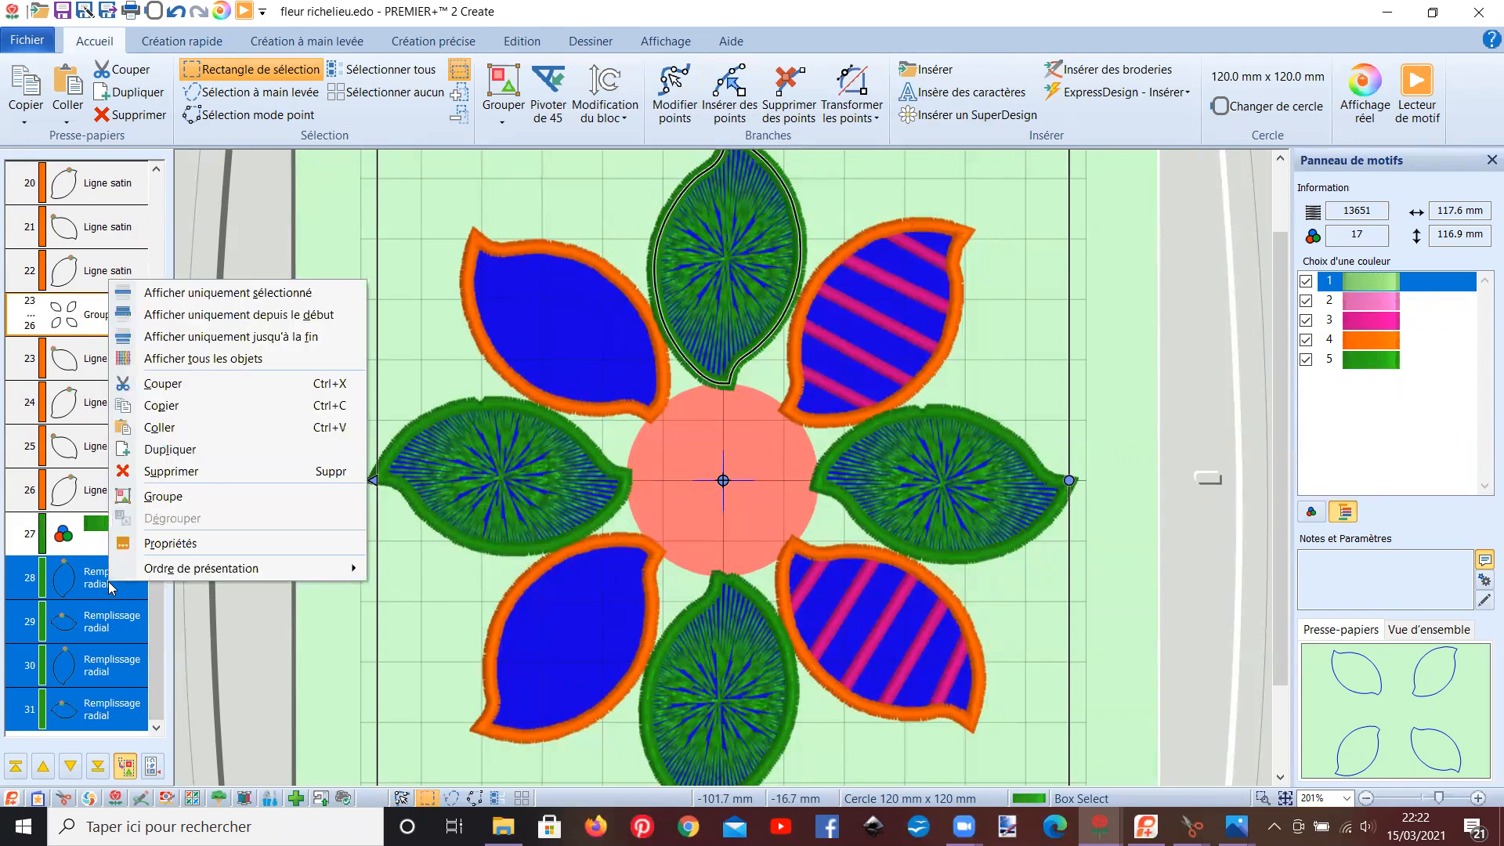
pyautogui.click(154, 546)
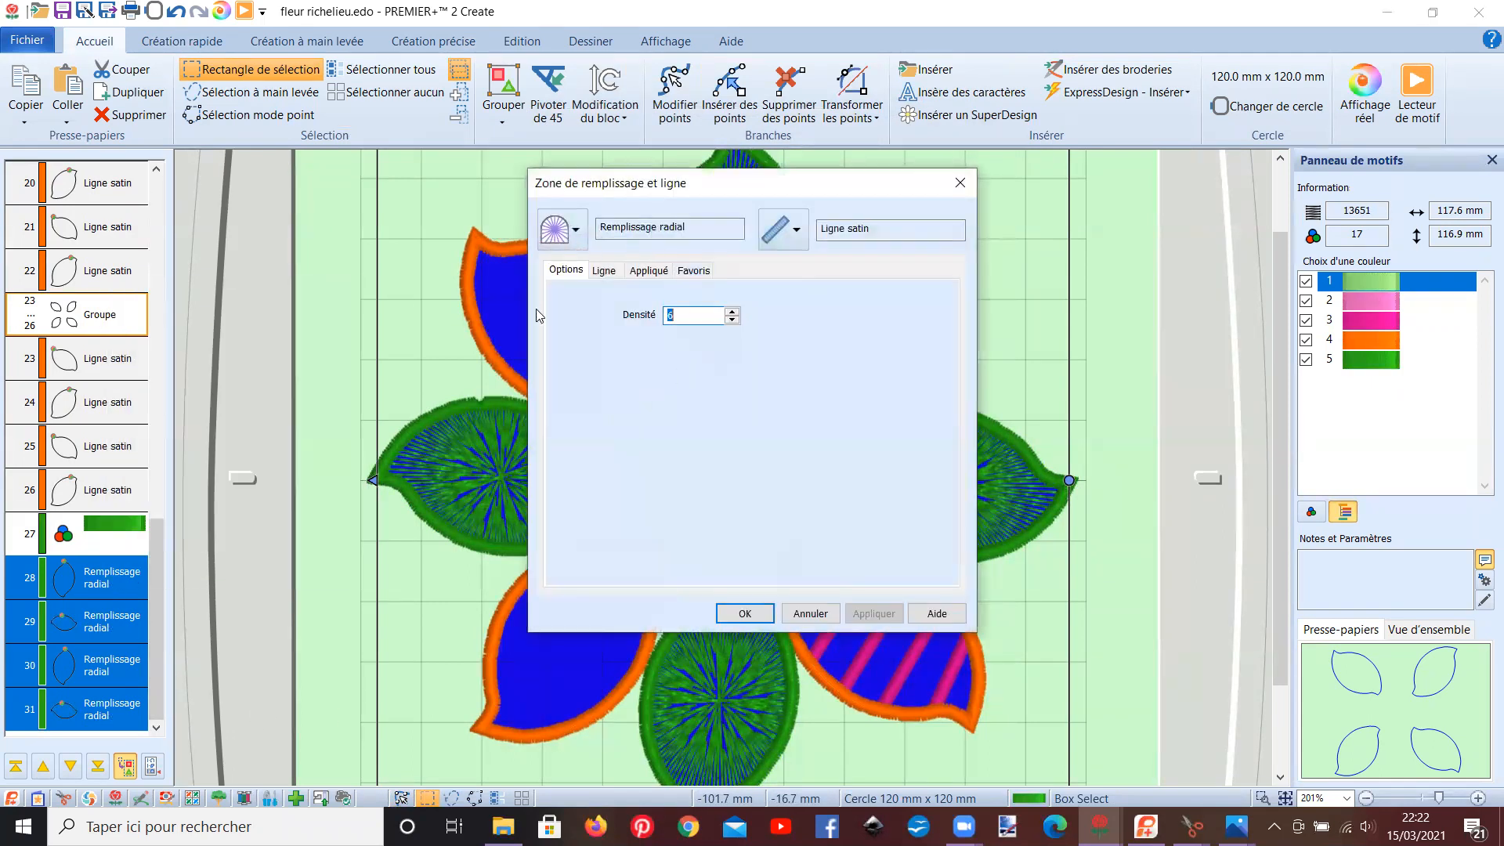
pyautogui.moveTo(587, 183); pyautogui.dragTo(1175, 131)
pyautogui.click(1196, 221)
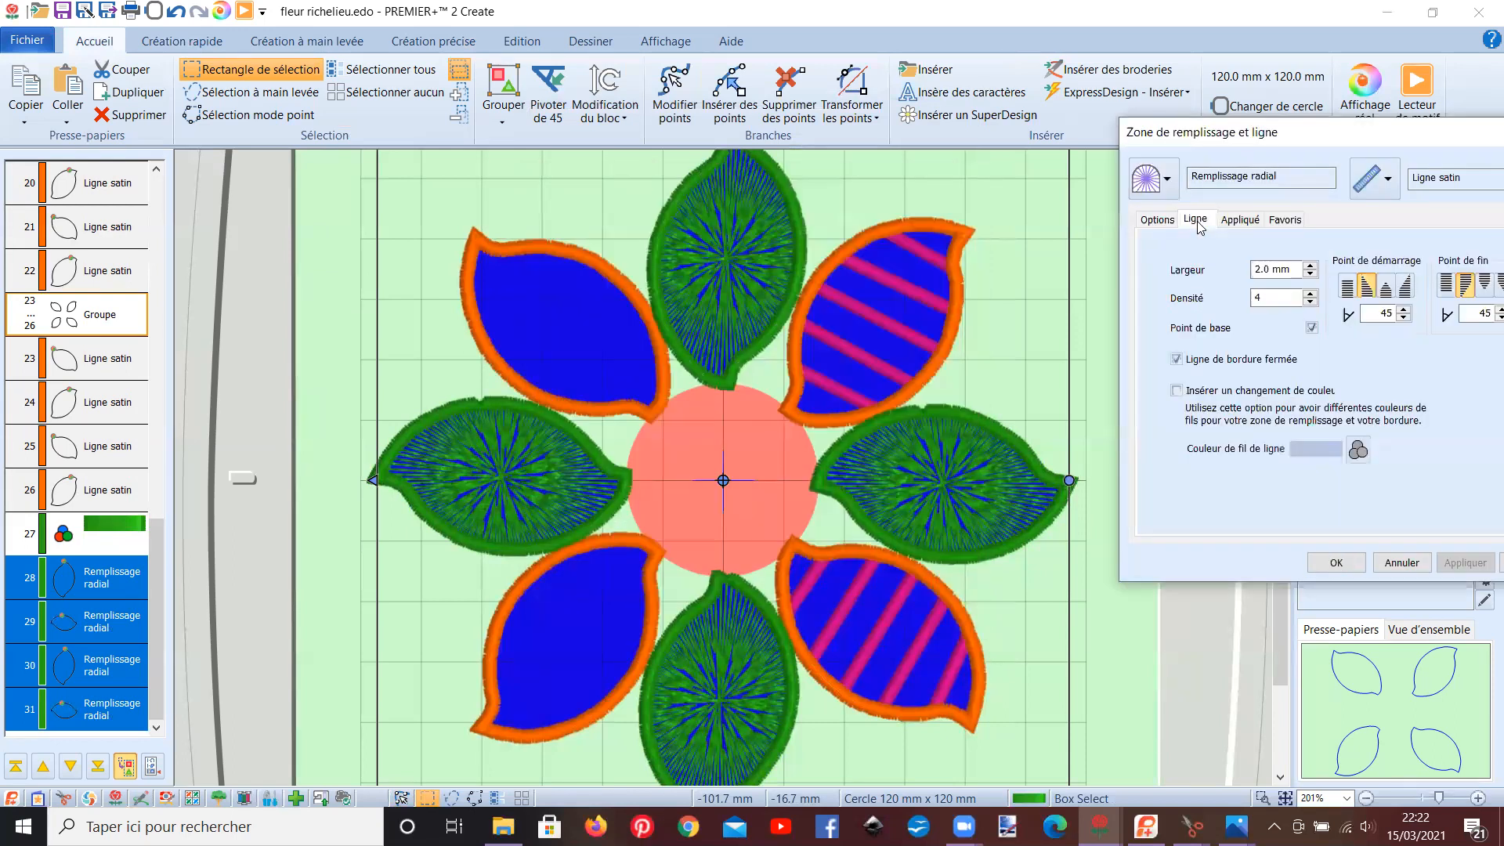
pyautogui.click(1445, 288)
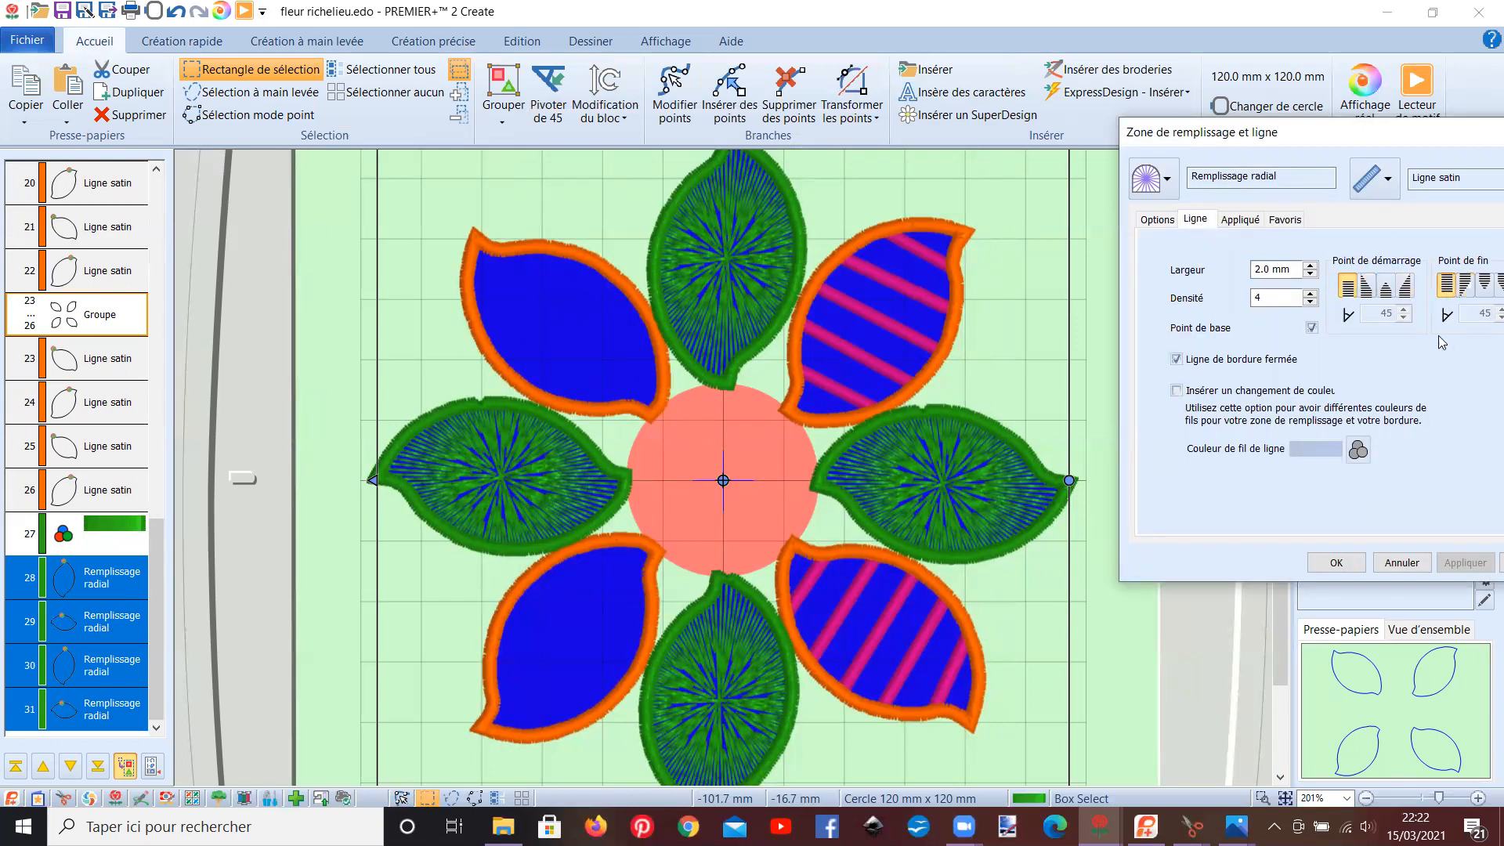
pyautogui.click(1323, 564)
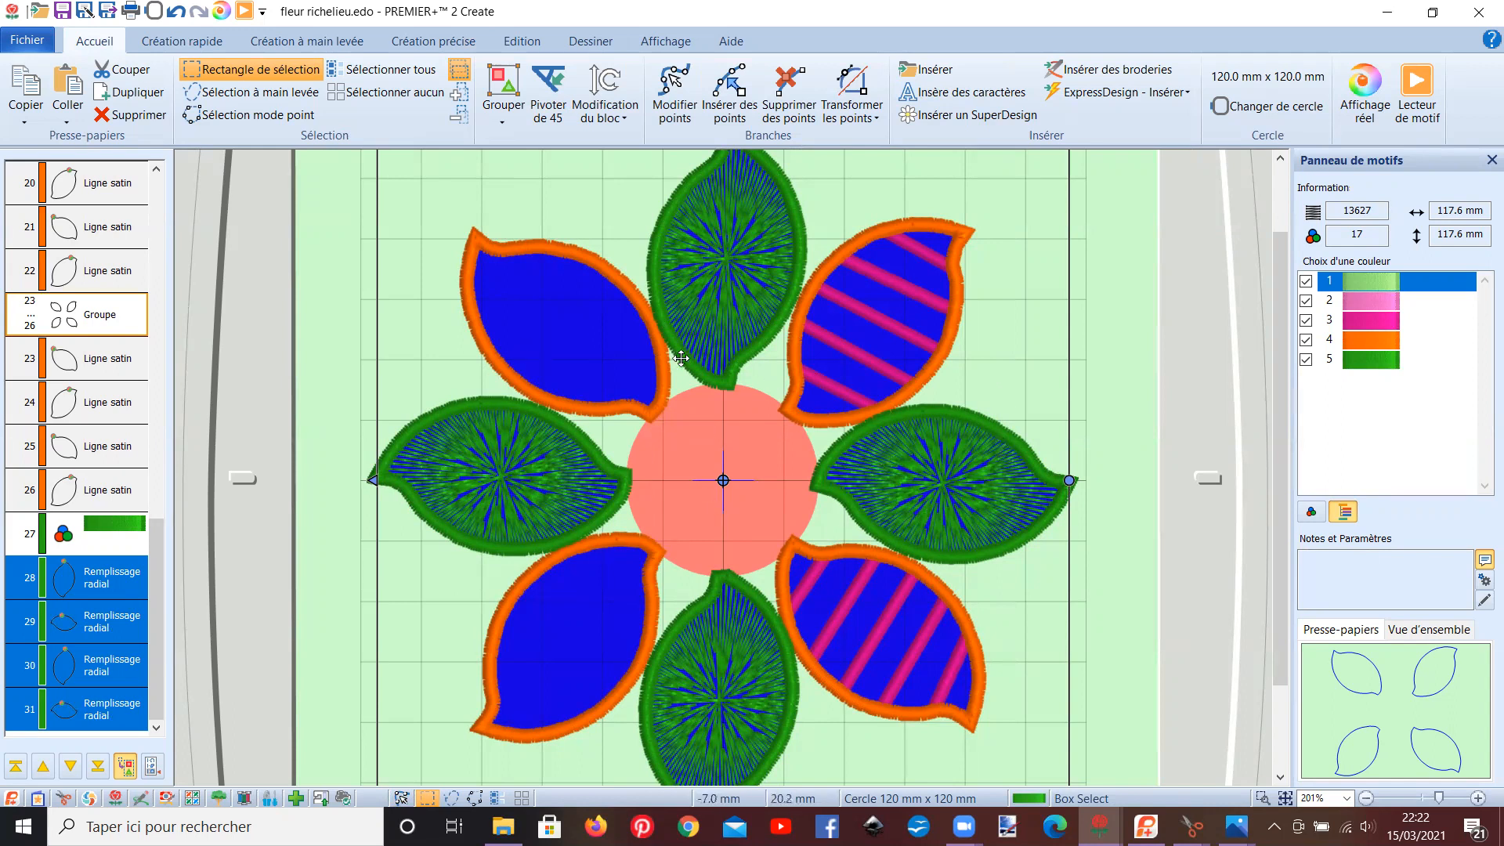
# - Move the radial fill origin of the left, upper, right and lower green petals to each petal's inner tip beside the central circle
pyautogui.doubleClick(517, 483)
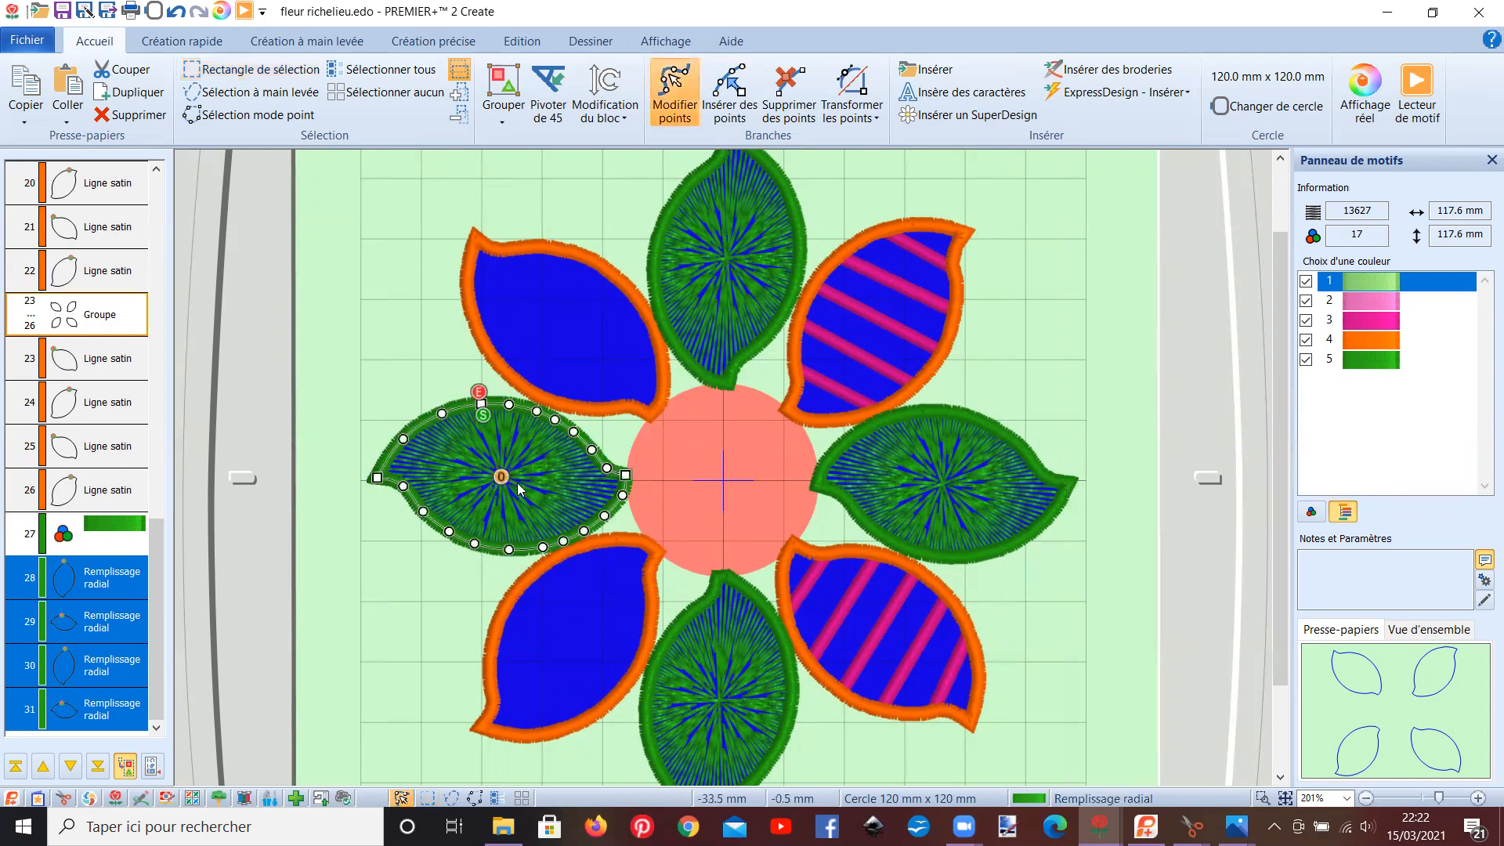
pyautogui.moveTo(502, 481); pyautogui.dragTo(604, 486)
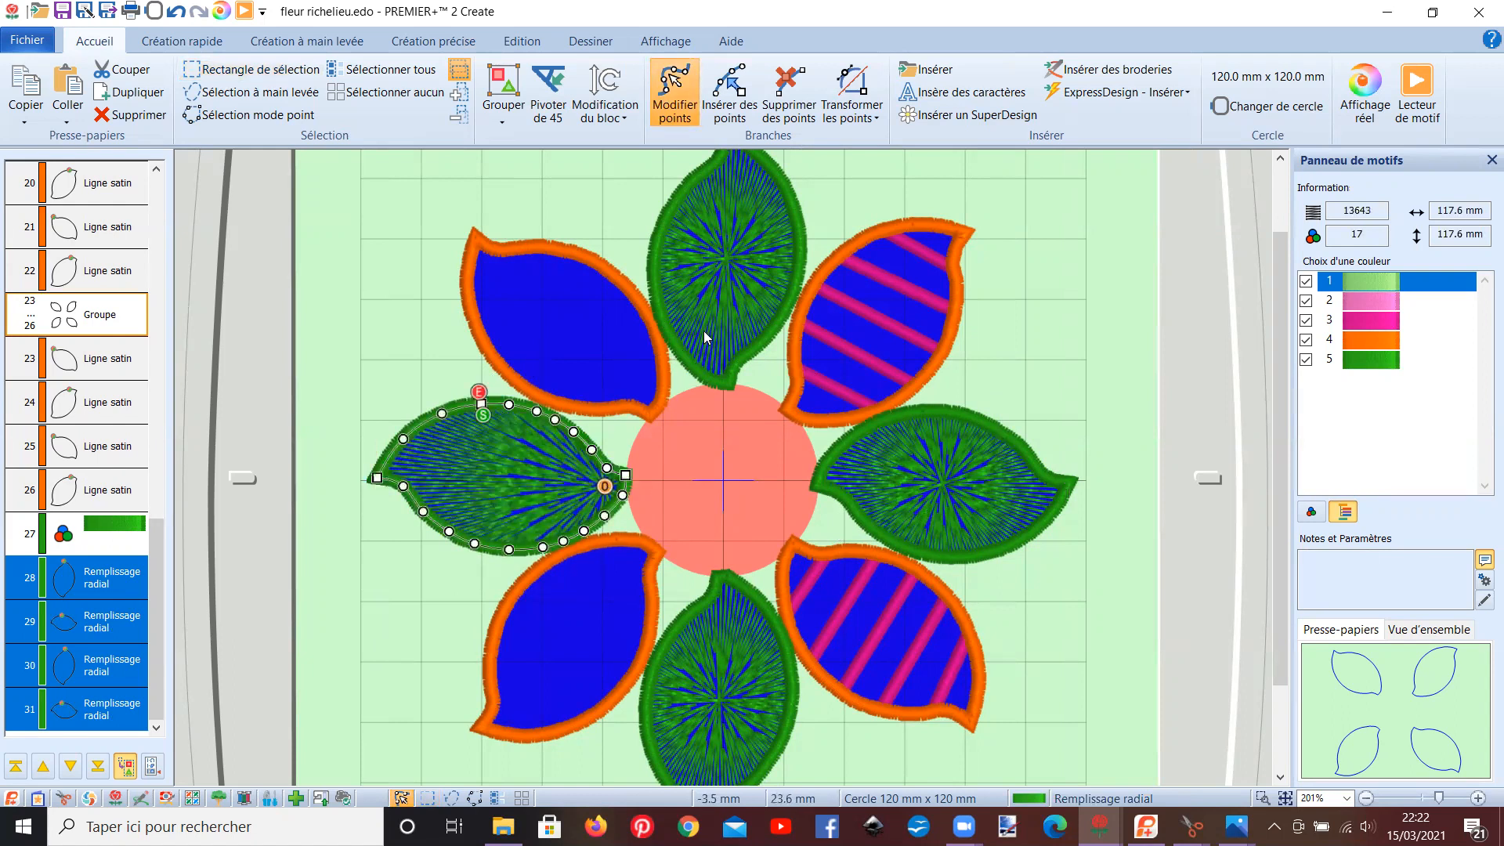
pyautogui.click(720, 300)
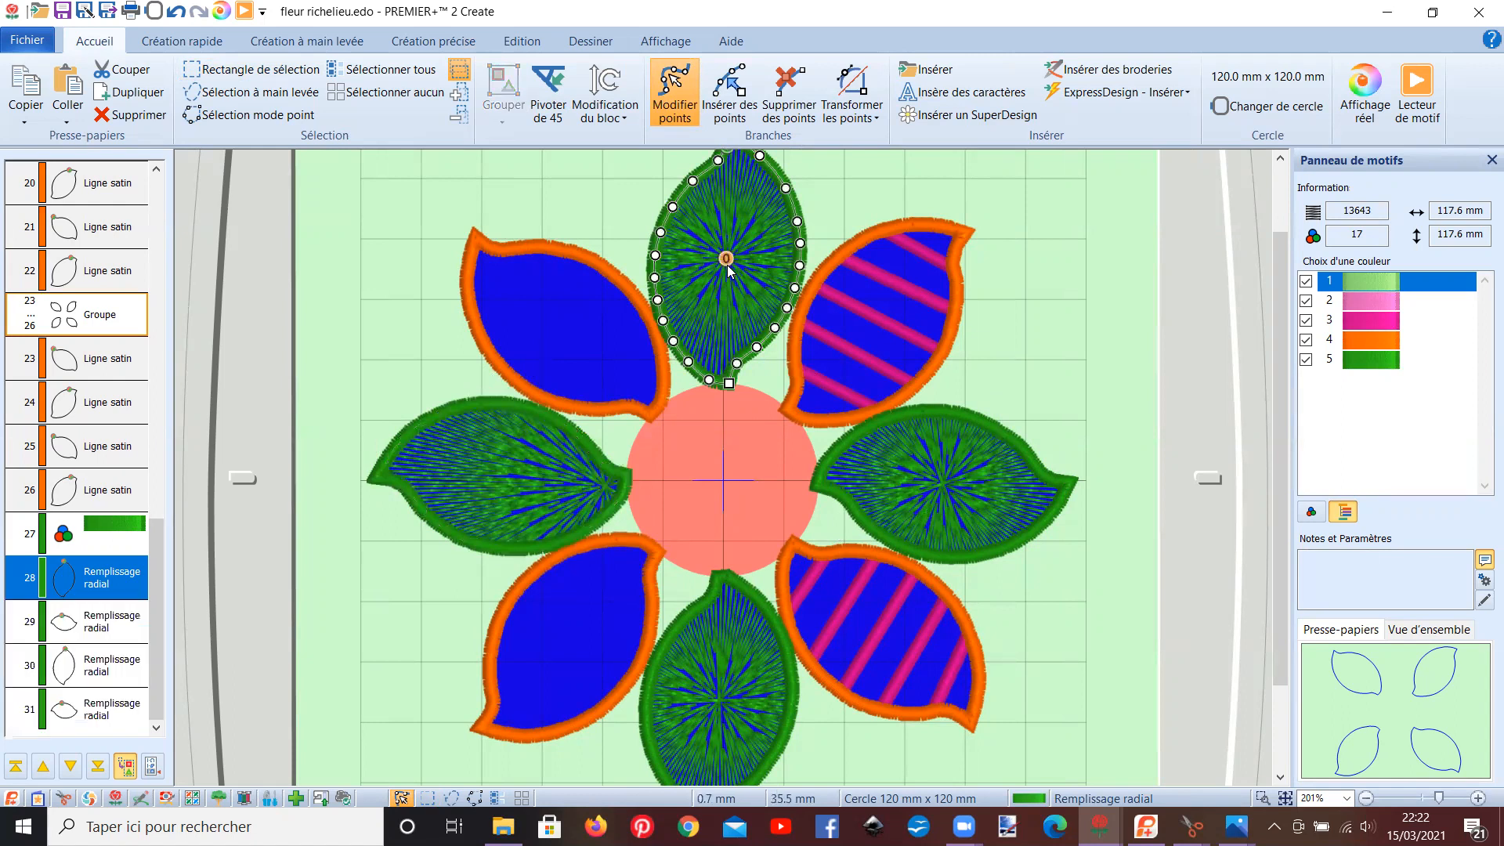
pyautogui.moveTo(727, 260); pyautogui.dragTo(717, 368)
pyautogui.click(895, 481)
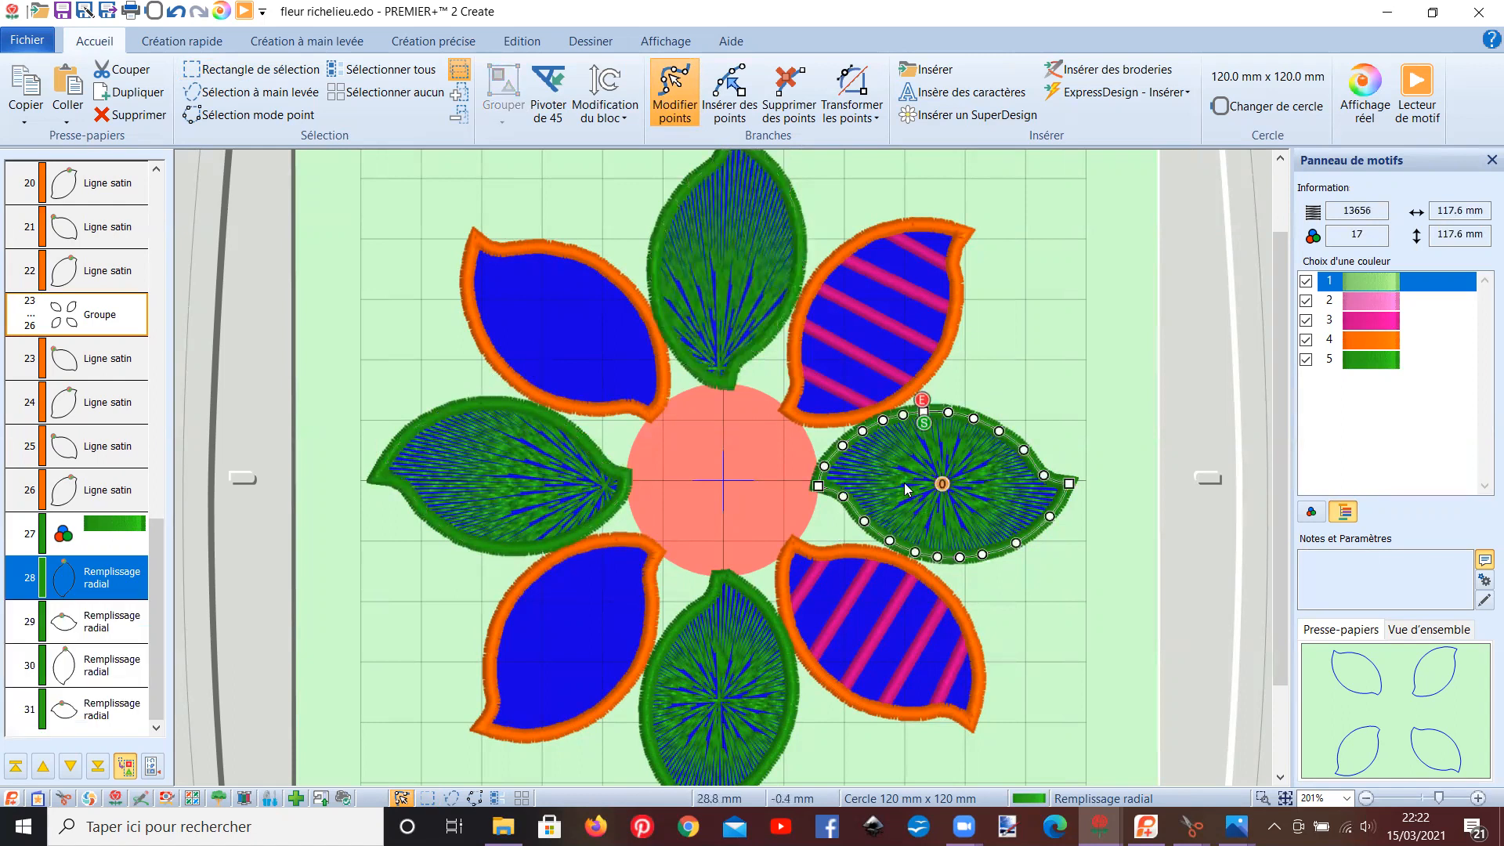
pyautogui.moveTo(942, 484); pyautogui.dragTo(830, 469)
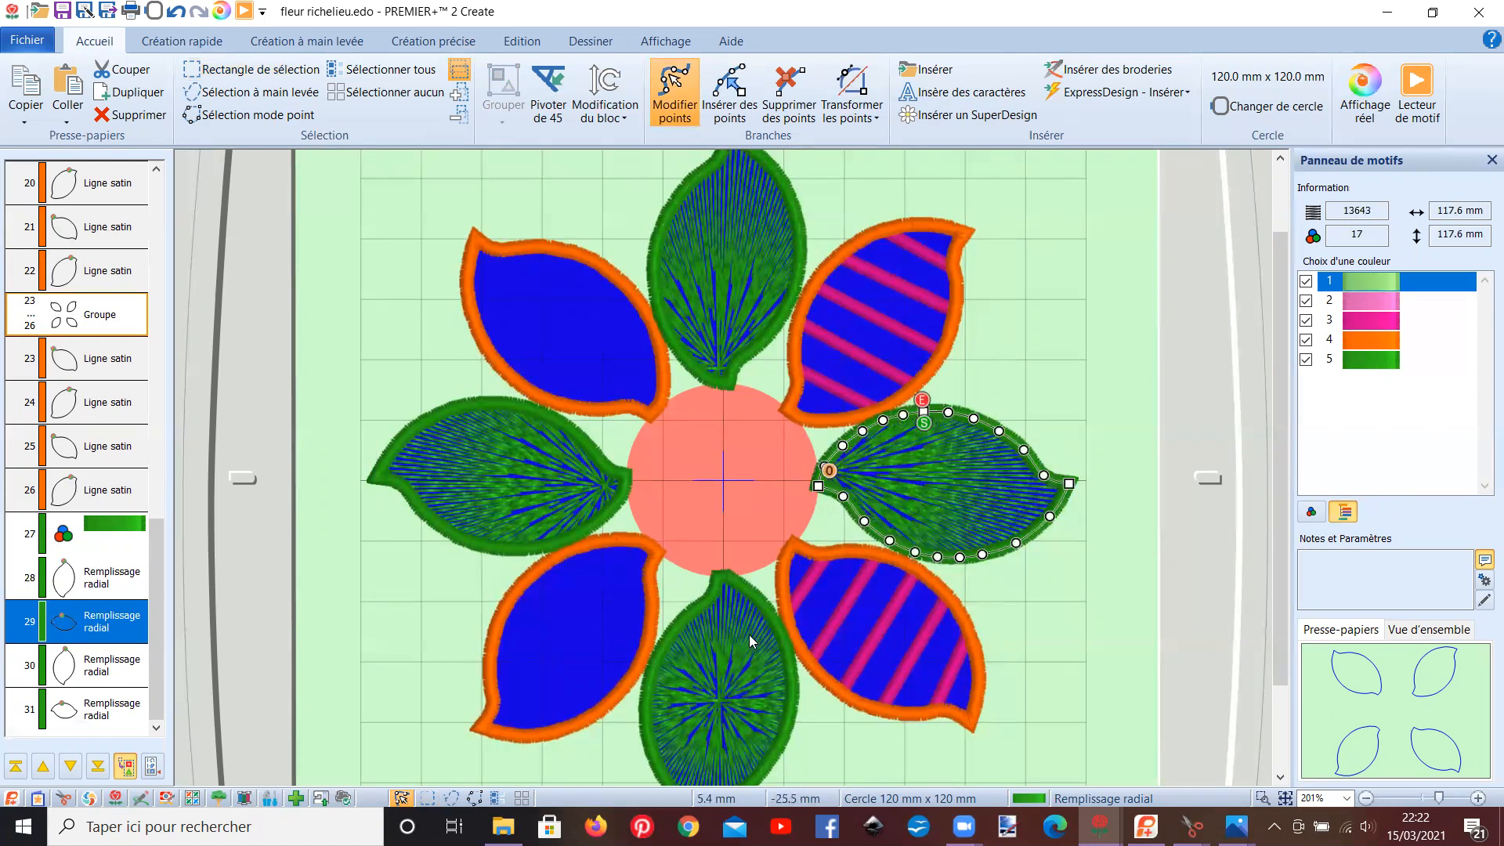
pyautogui.click(732, 648)
pyautogui.moveTo(721, 702); pyautogui.dragTo(725, 587)
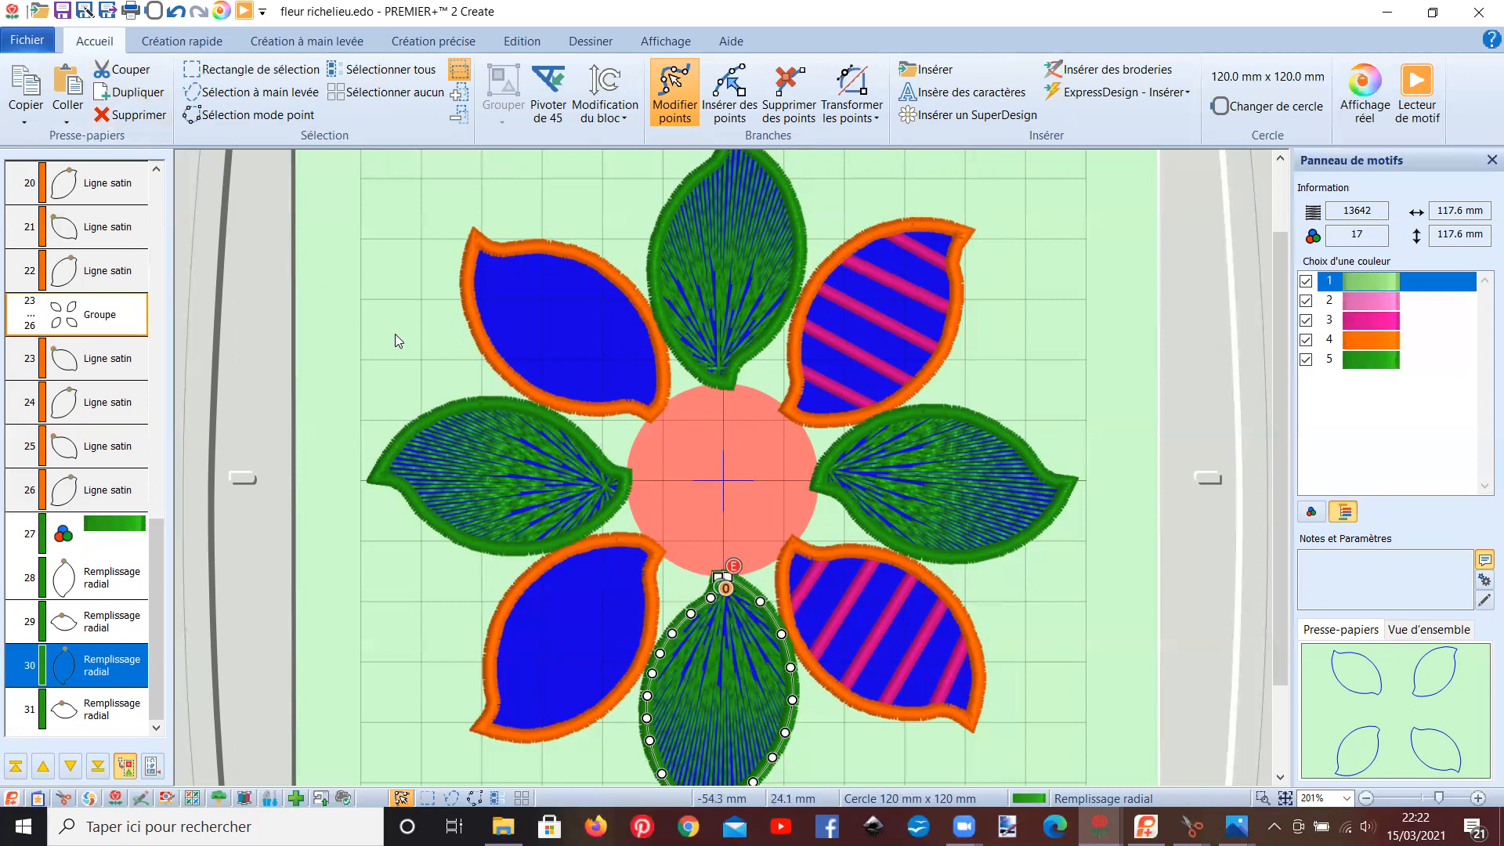
# - Play the flower's complete stitch-out simulation in the Design Player at a faster speed
pyautogui.click(242, 13)
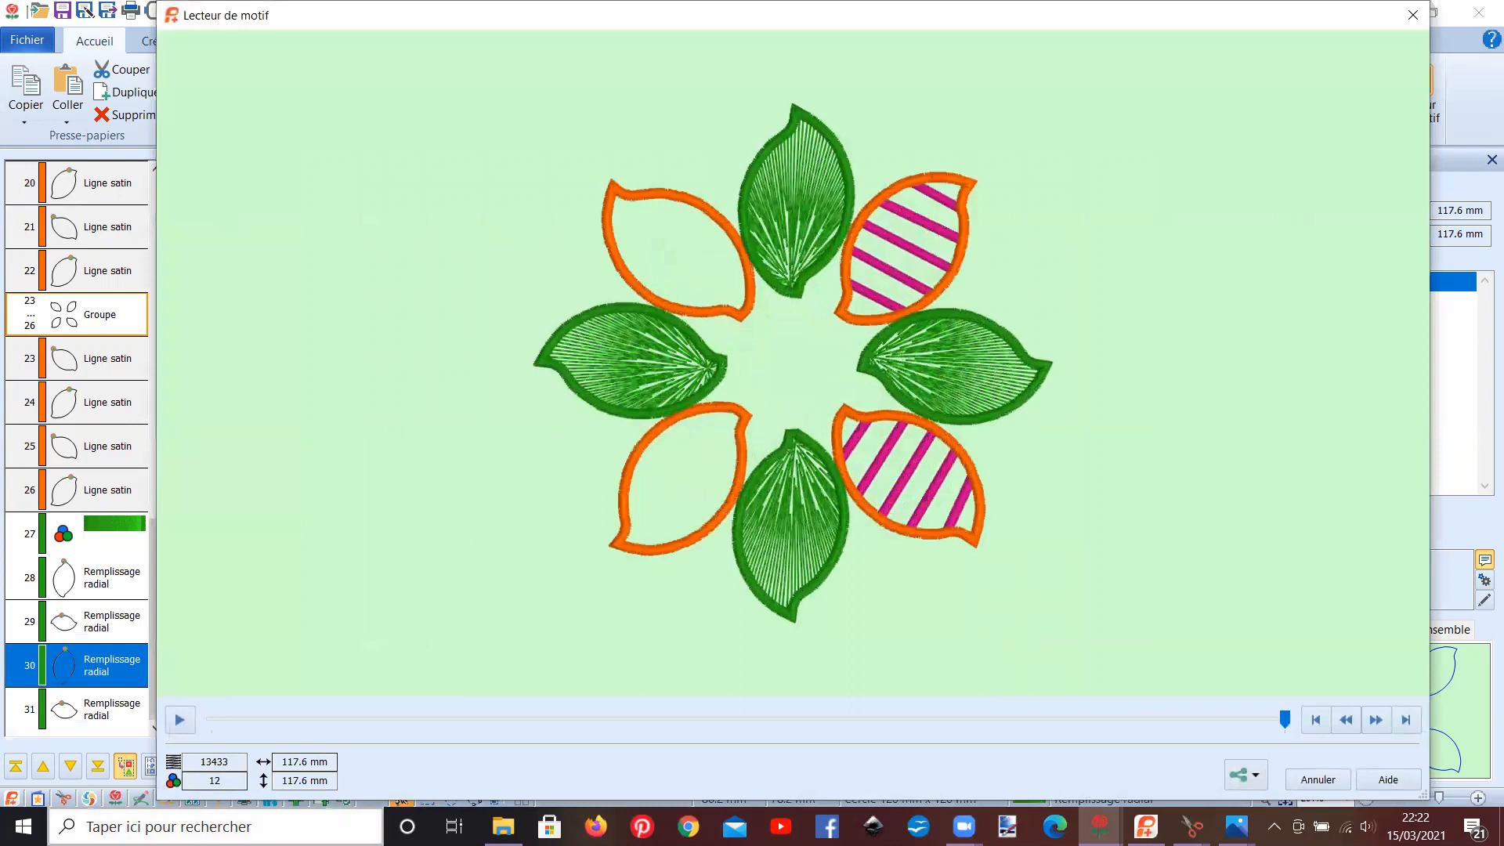
pyautogui.click(180, 721)
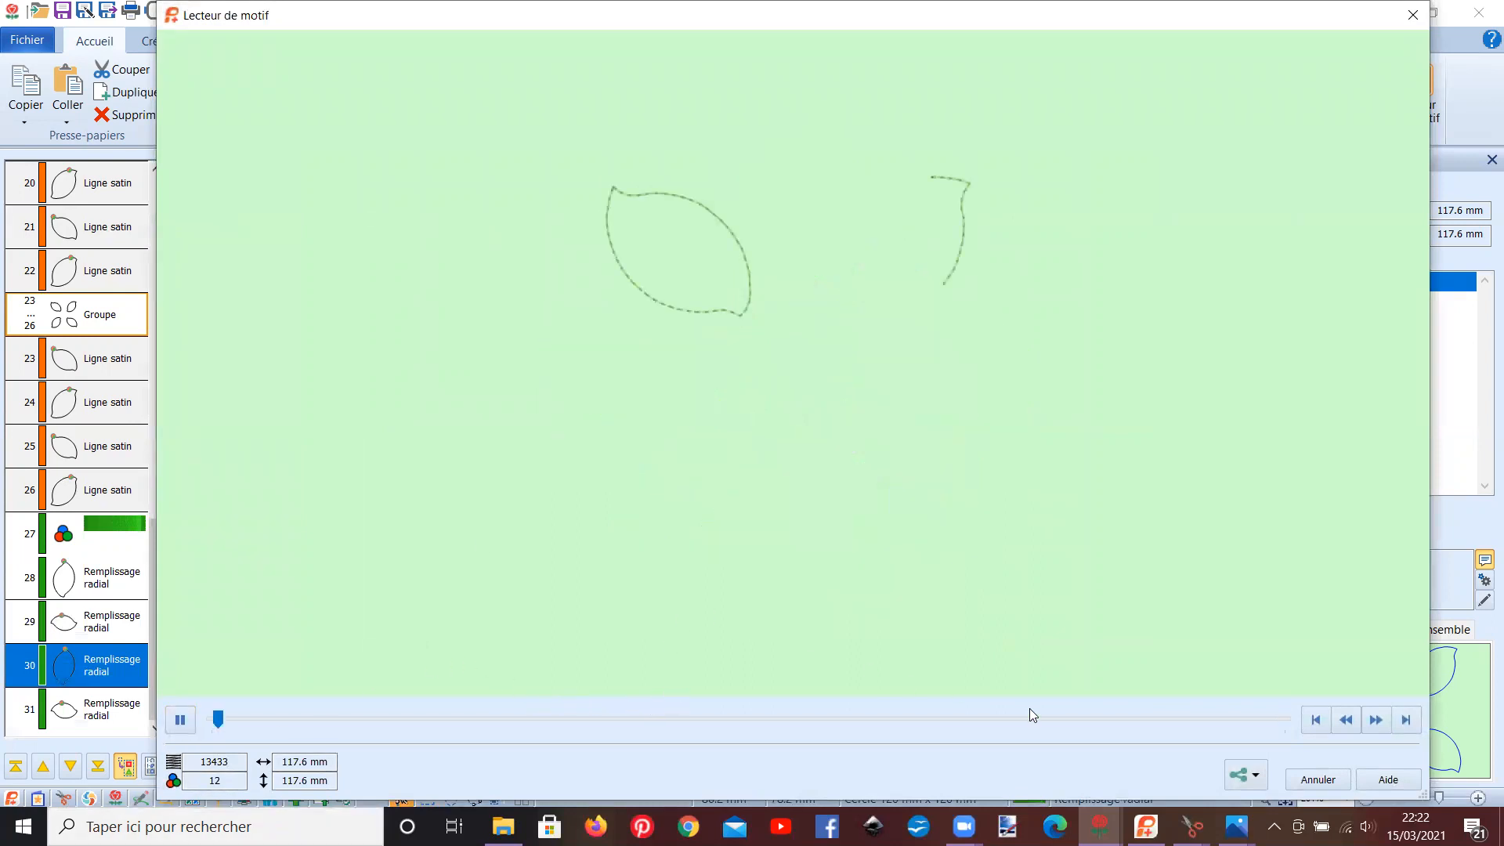
pyautogui.click(1372, 727)
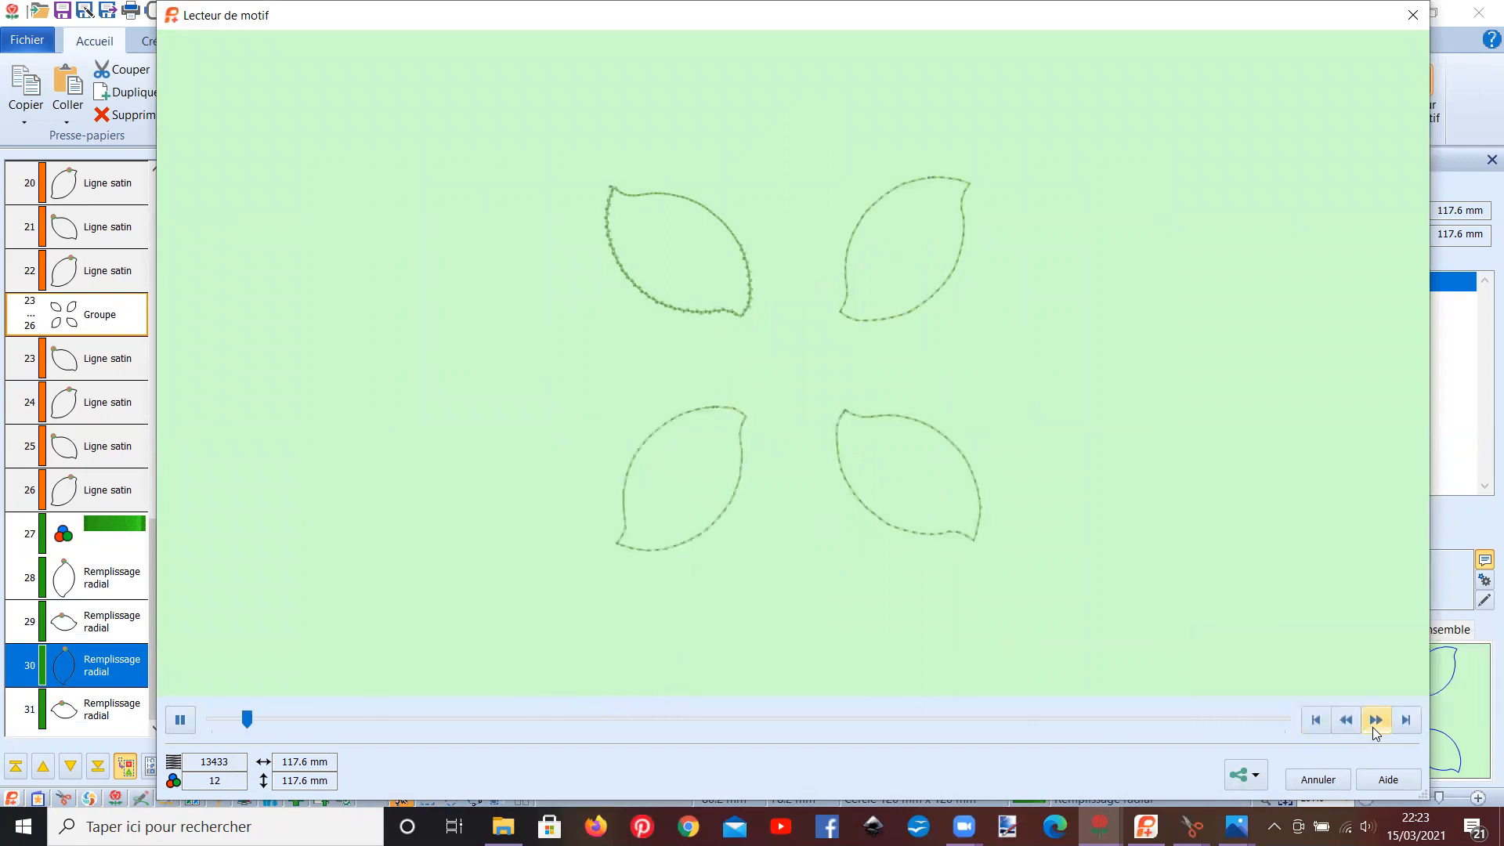
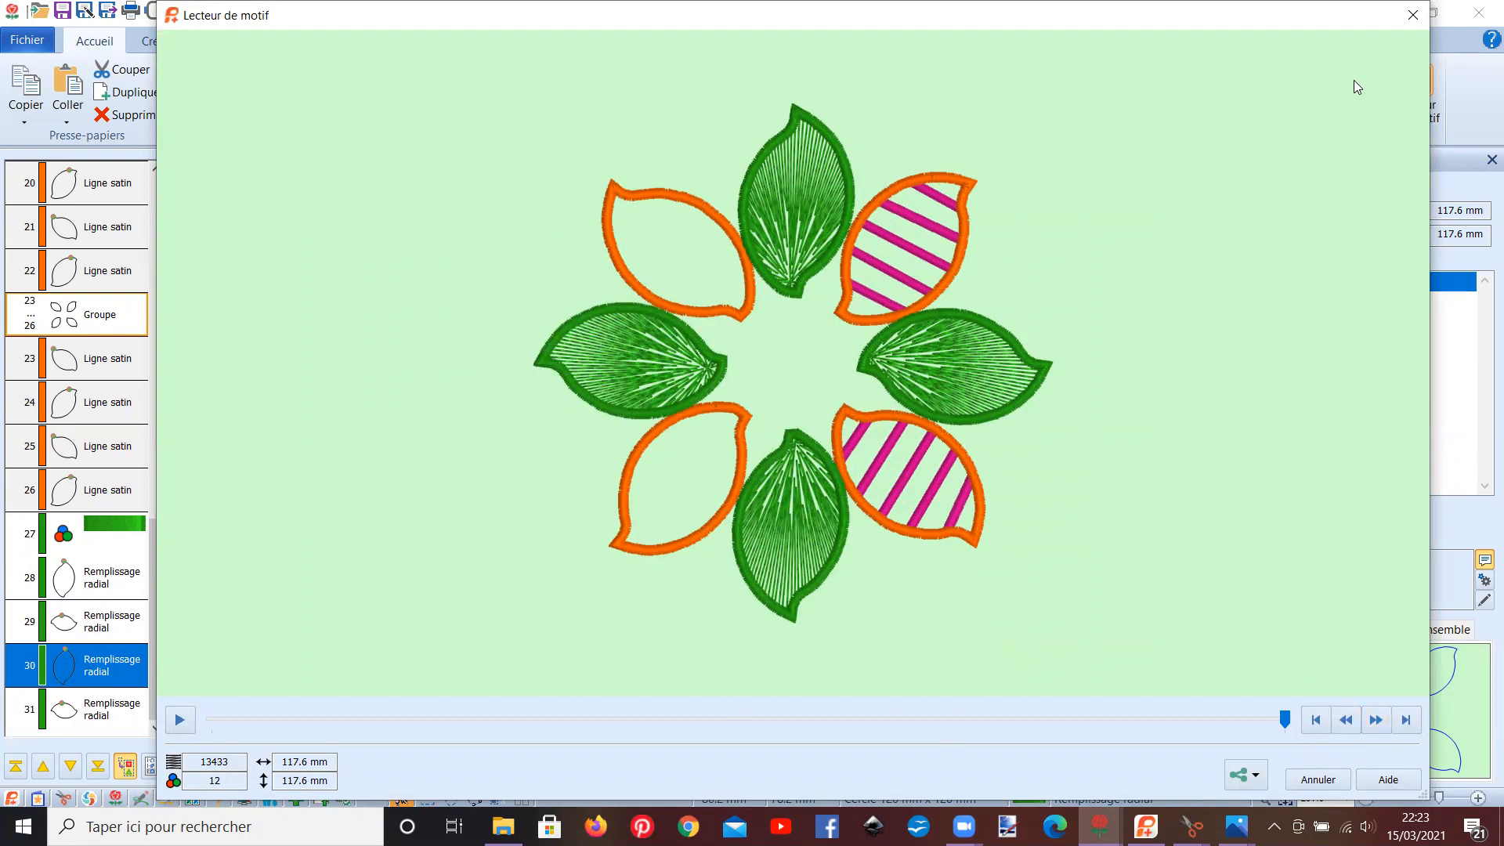
pyautogui.click(1402, 19)
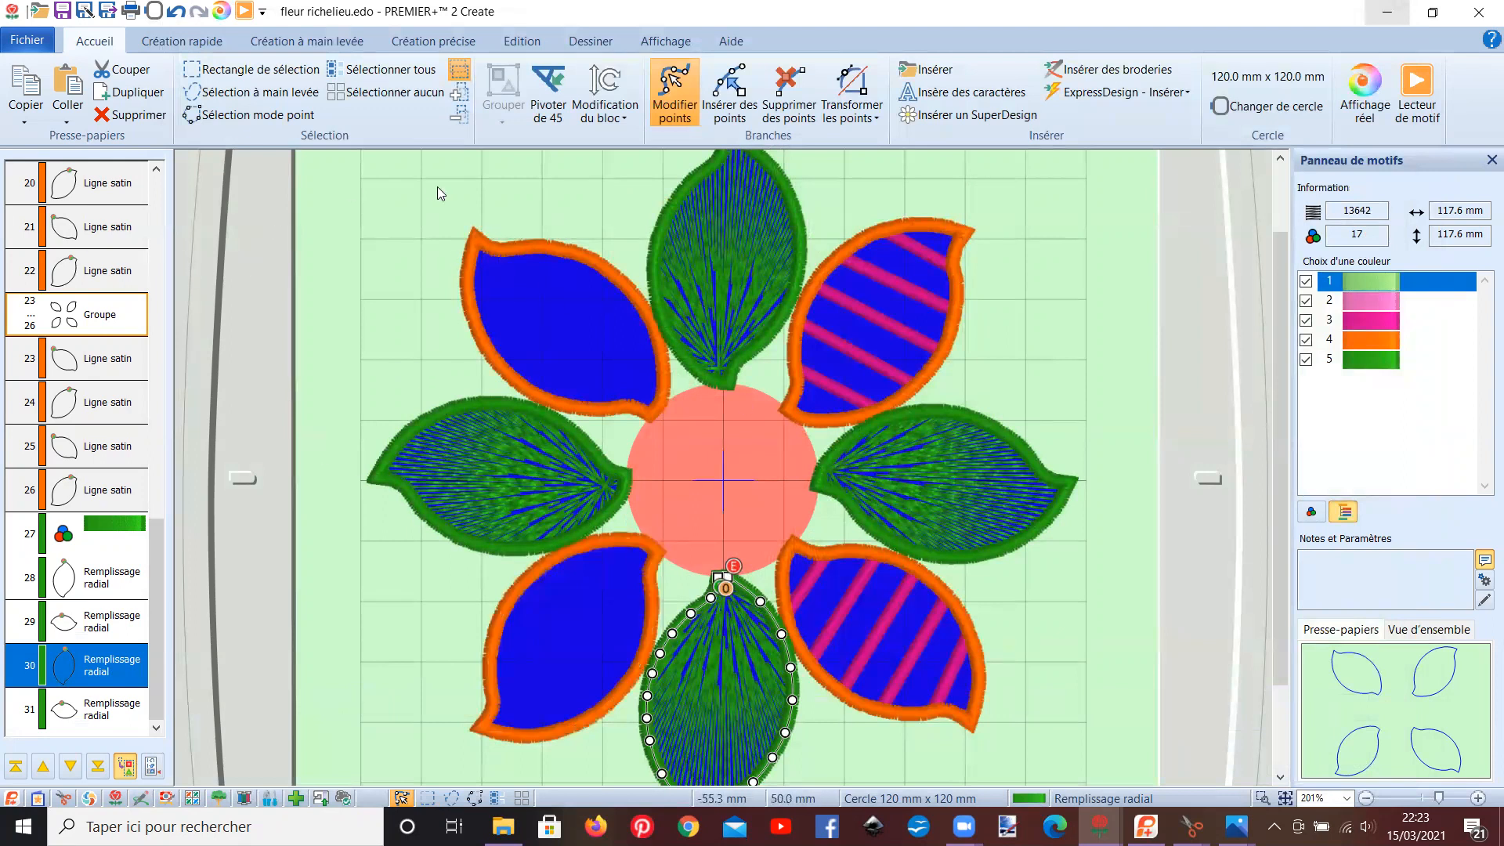
# - Export the flower embroidery in Husqvarna Viking / Pfaff (.vp3) format with ColorSort and stitch length optimization enabled
pyautogui.moveTo(159, 584); pyautogui.dragTo(154, 235)
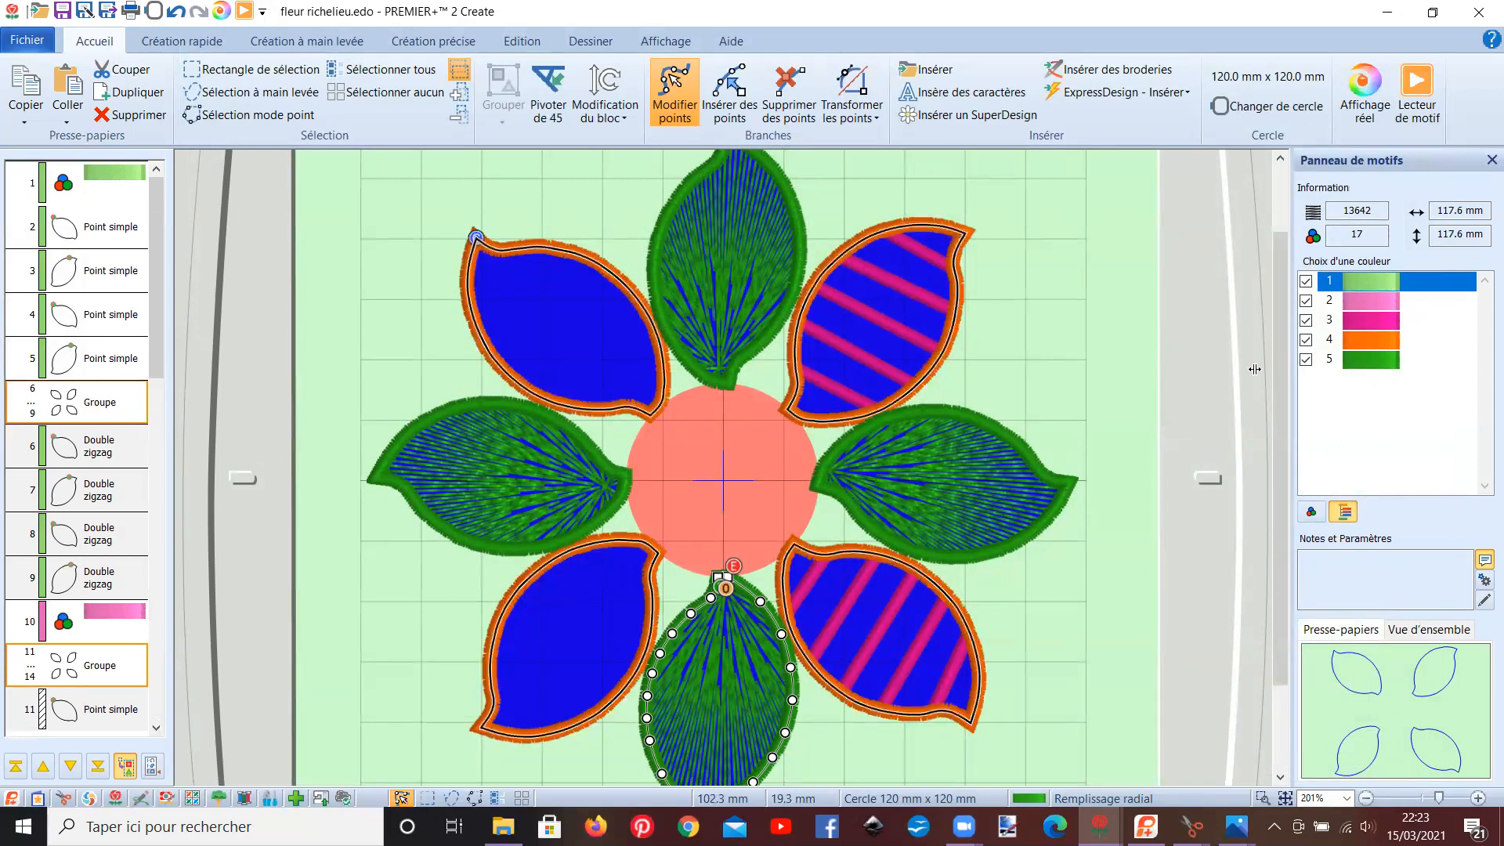
pyautogui.click(36, 45)
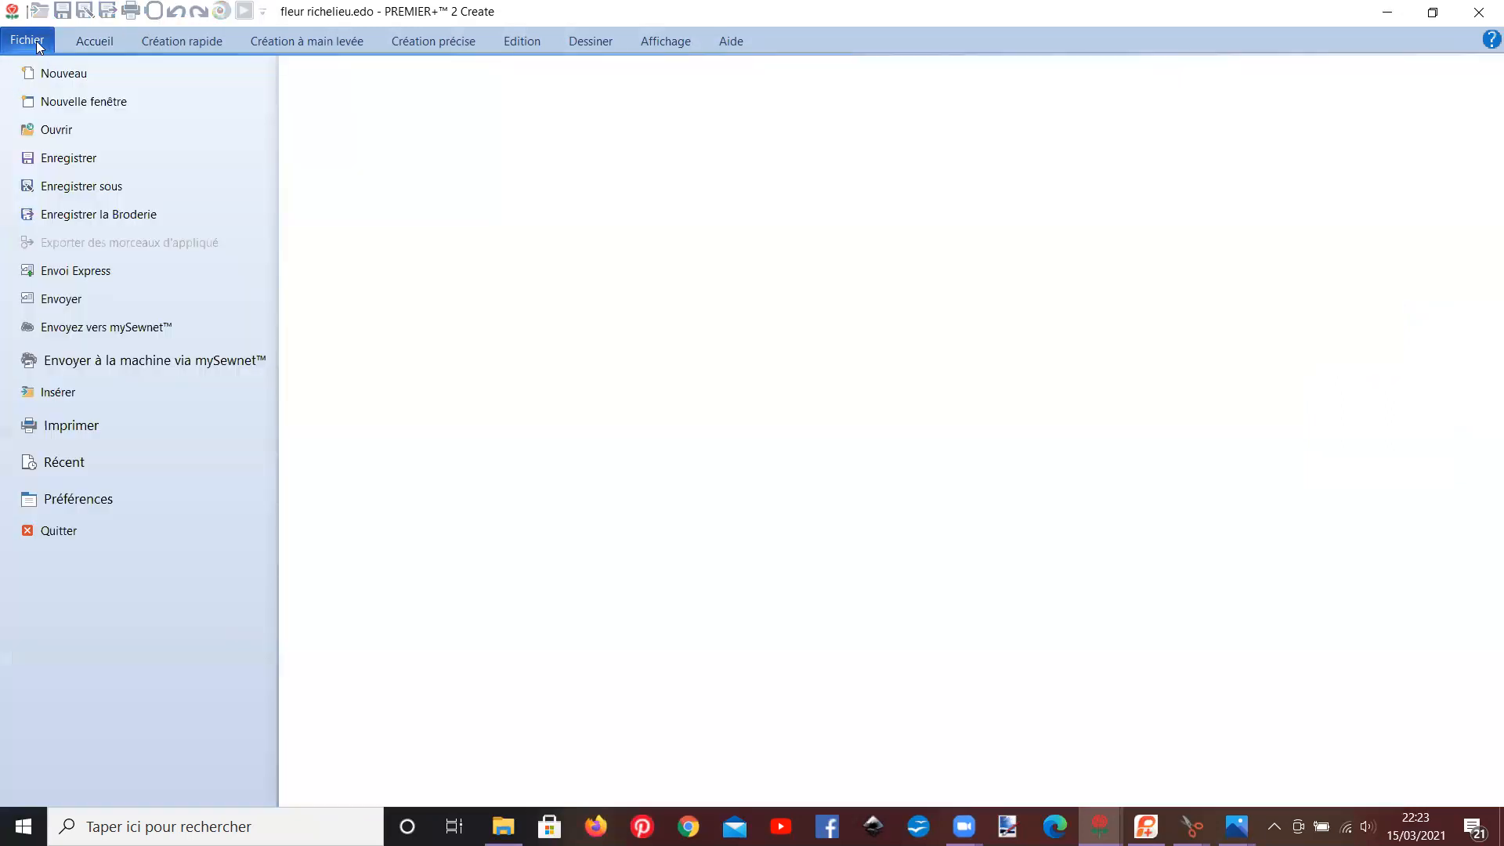
pyautogui.click(93, 226)
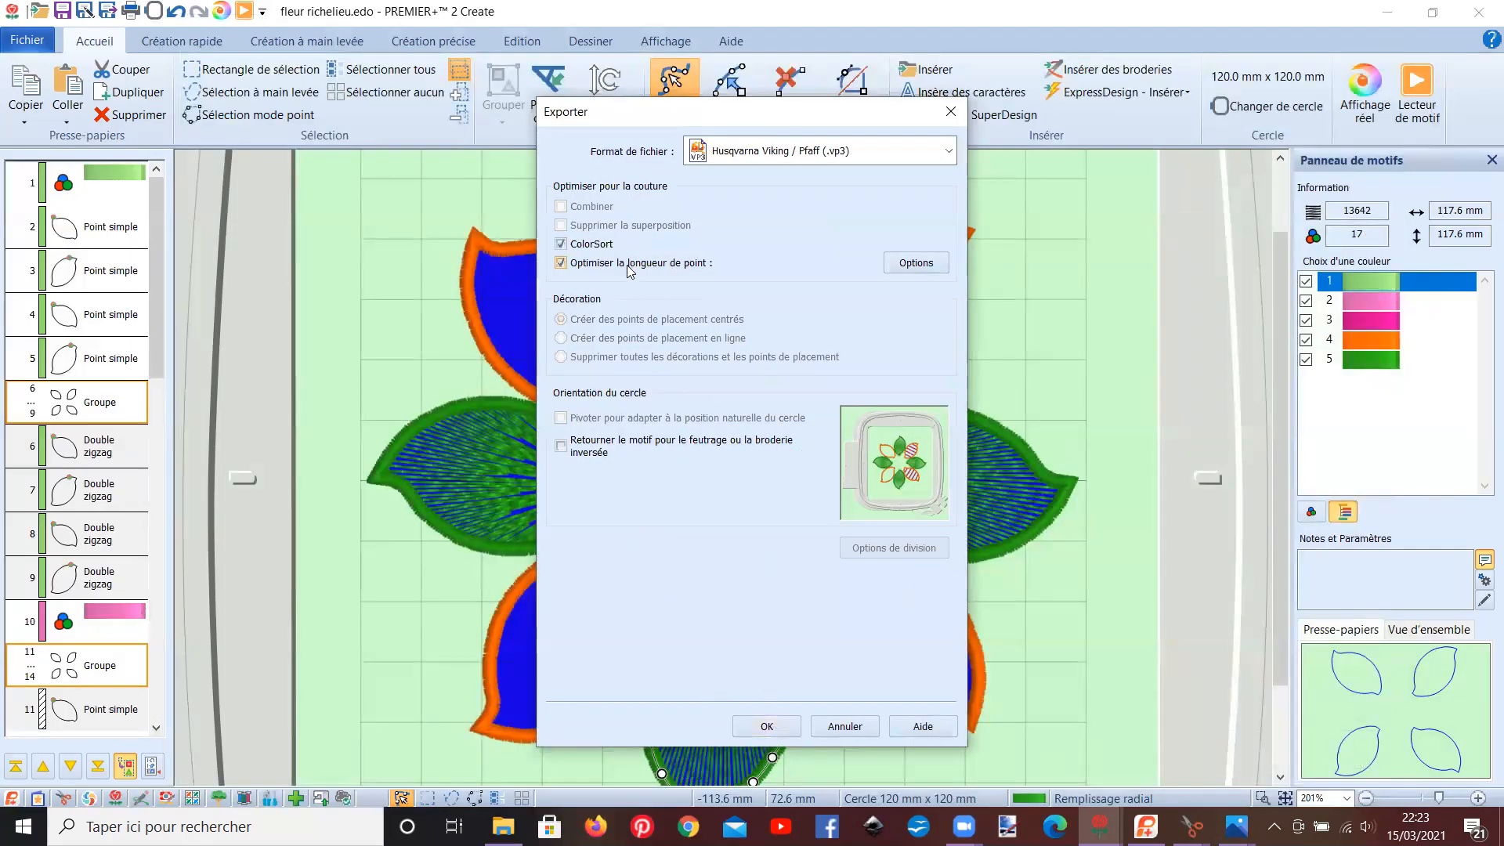
pyautogui.click(766, 726)
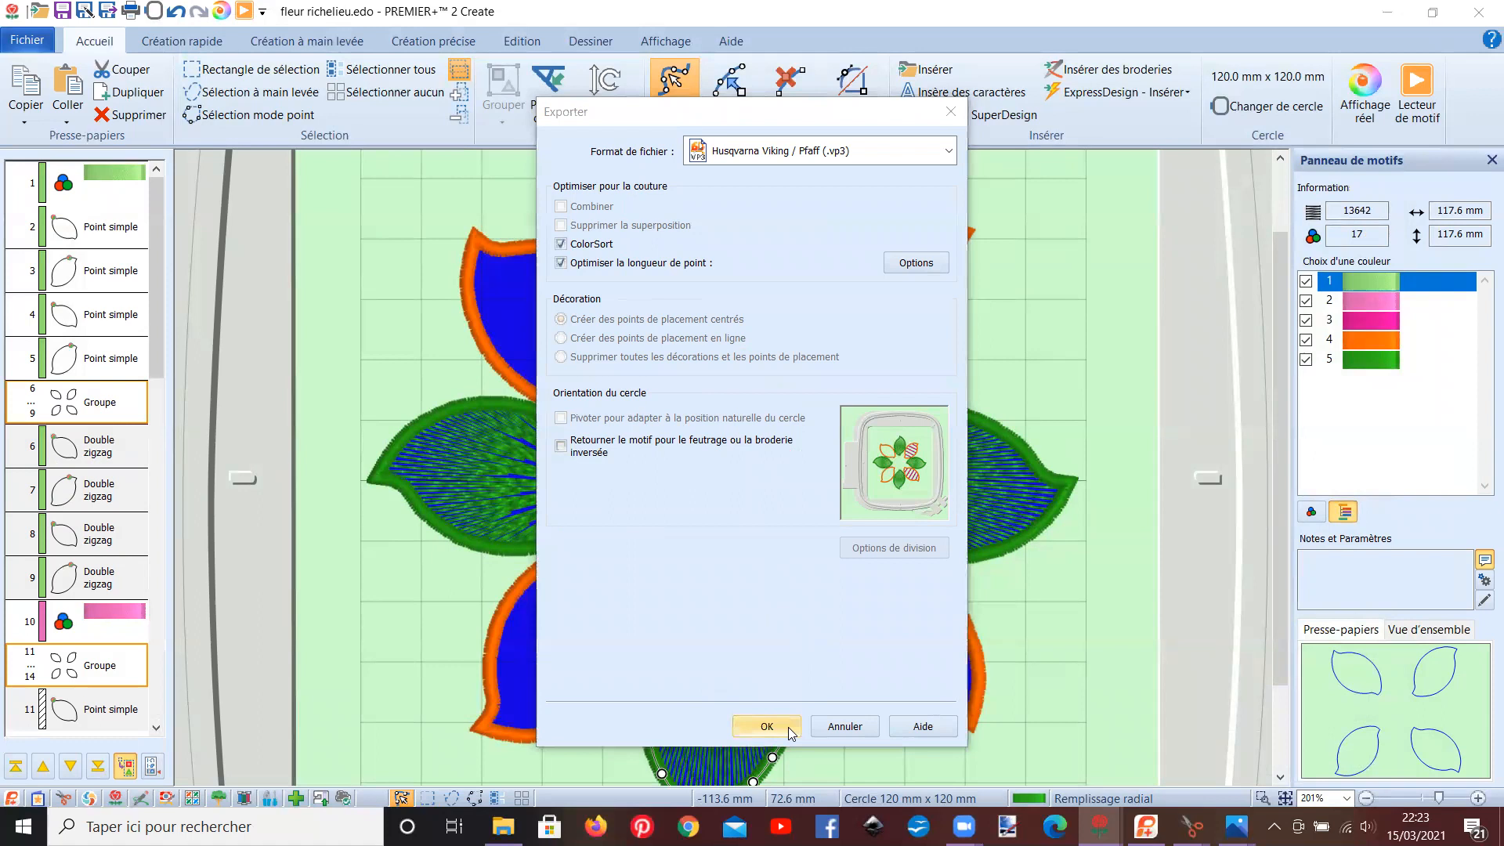
# - Save the export as fleur richelieuExportée.vp3 in the "1 vidéo" folder under AA VIP ORCKI
pyautogui.click(583, 87)
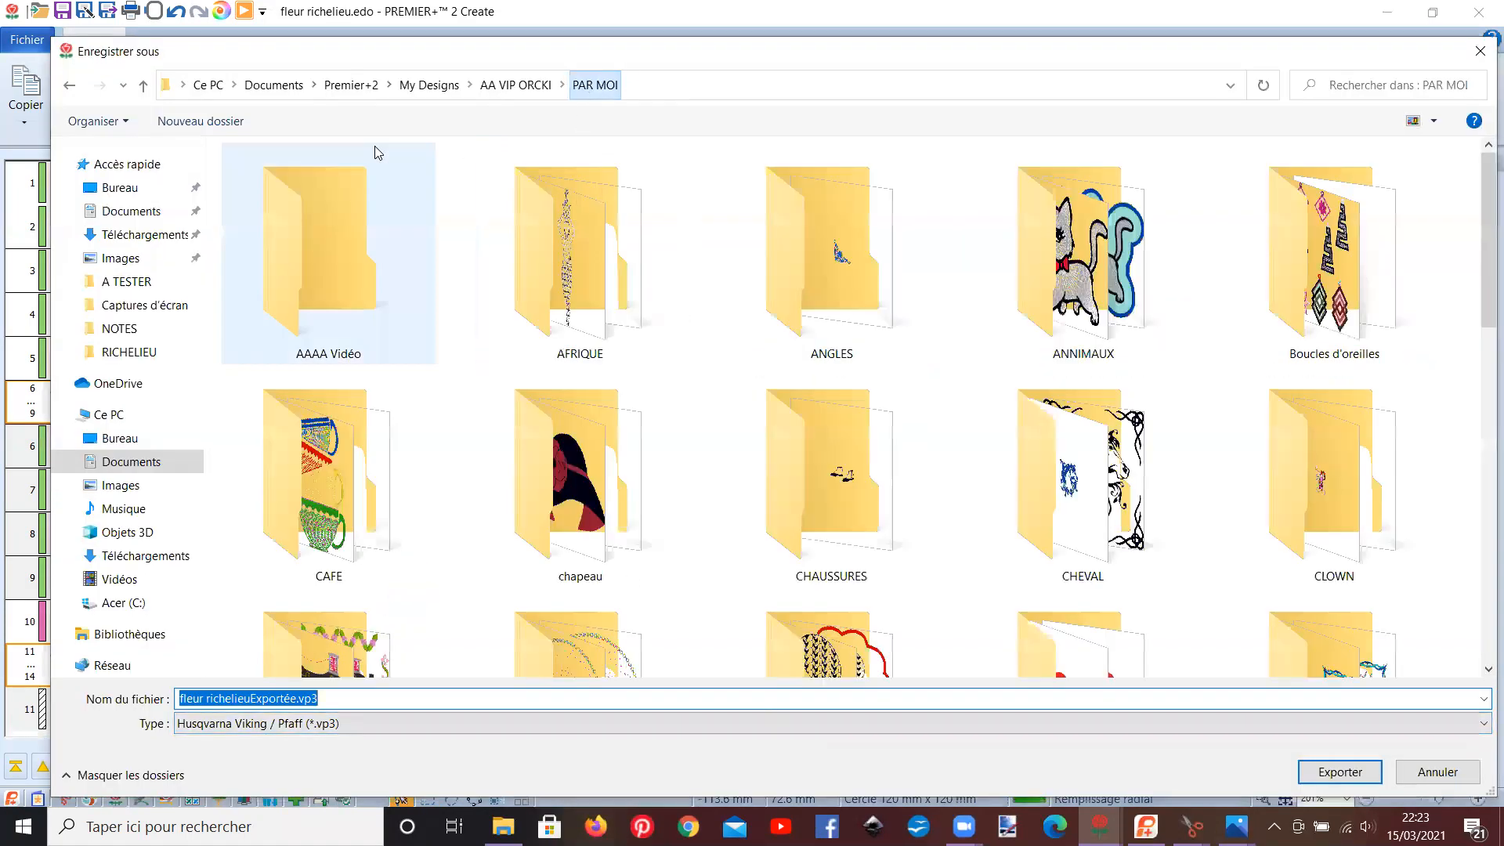
pyautogui.click(511, 93)
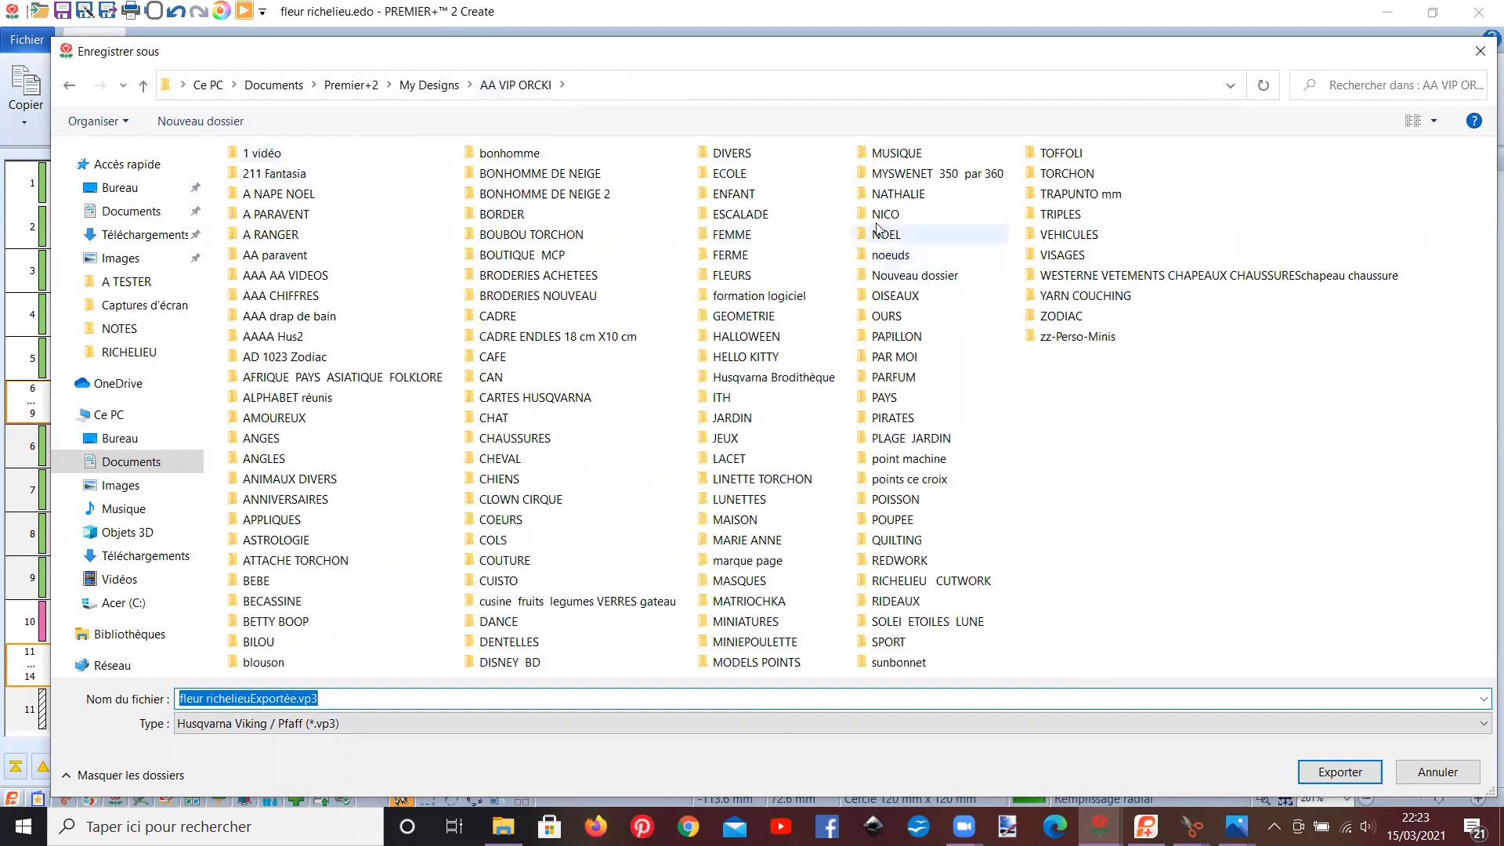
pyautogui.doubleClick(263, 153)
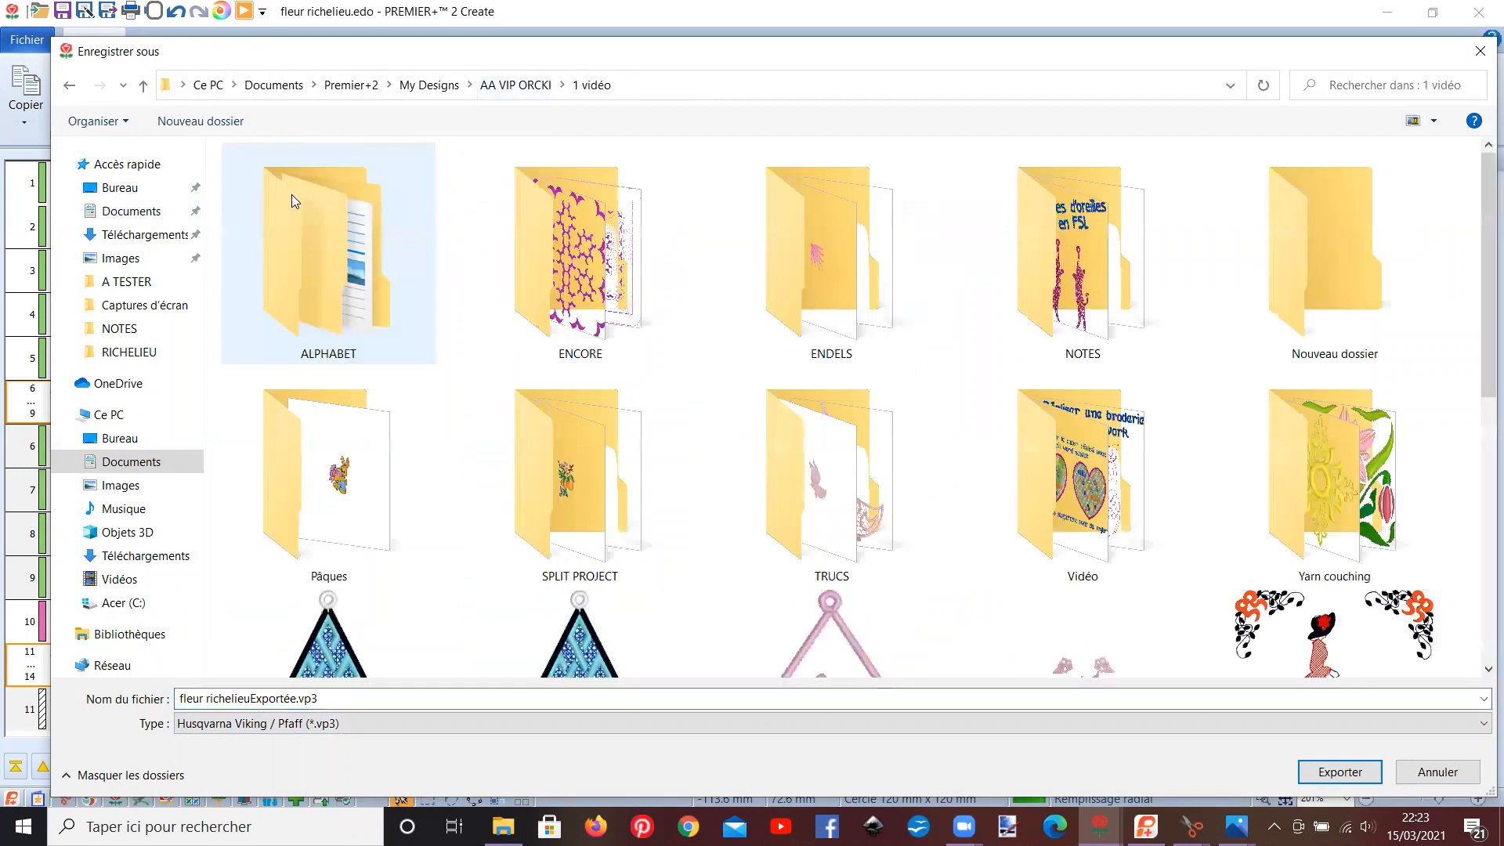
pyautogui.scroll(-6, 539, 493)
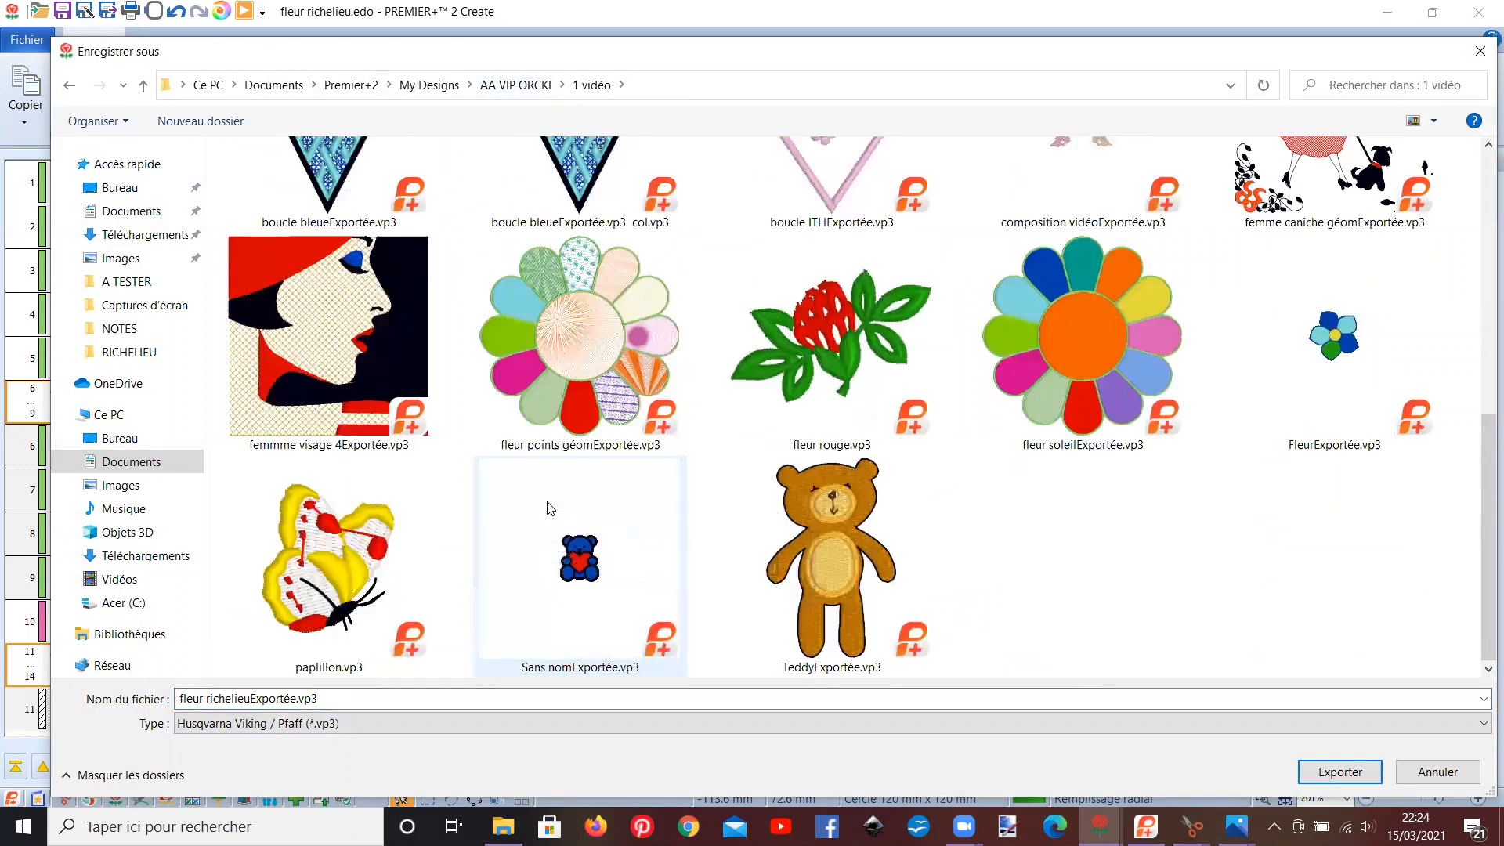
pyautogui.scroll(4, 539, 494)
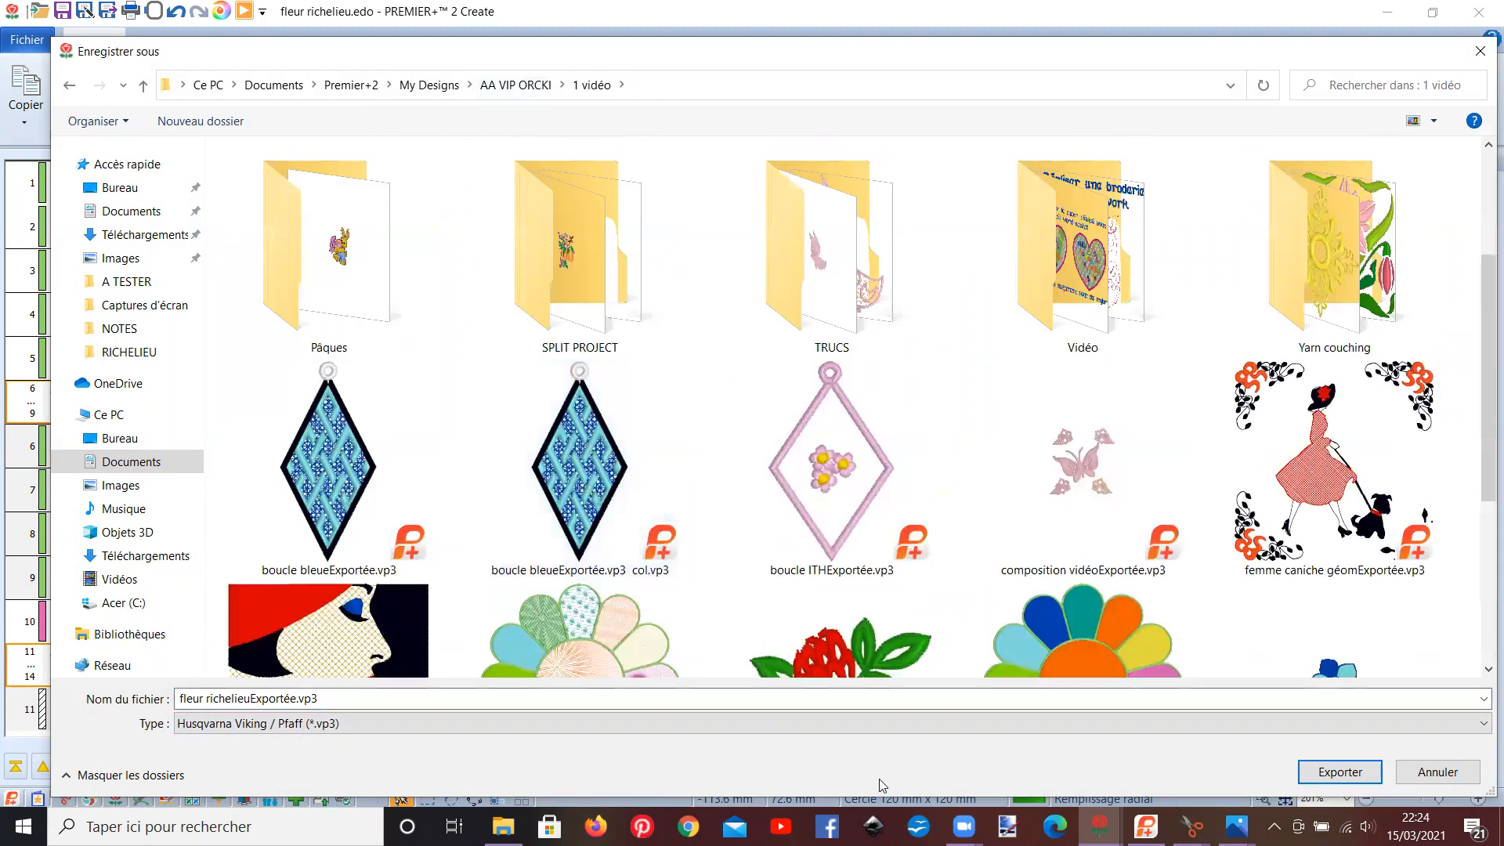
pyautogui.click(1339, 771)
# - Switch to PREMIER+ 2 Embroidery Ultra, close its design preview and open a new empty window
pyautogui.moveTo(1145, 826)
pyautogui.click(1142, 797)
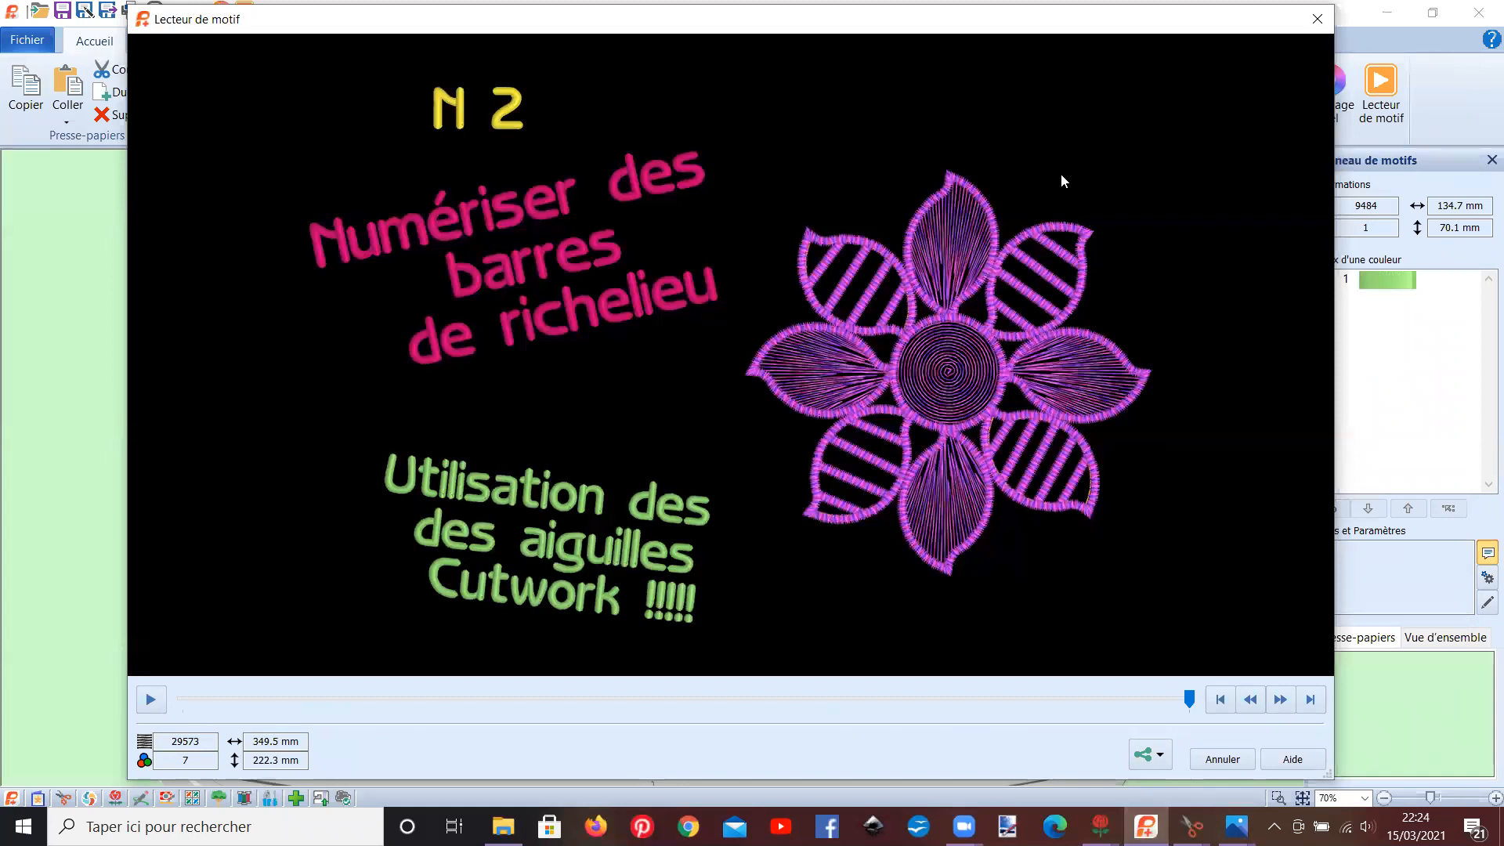
pyautogui.click(1315, 20)
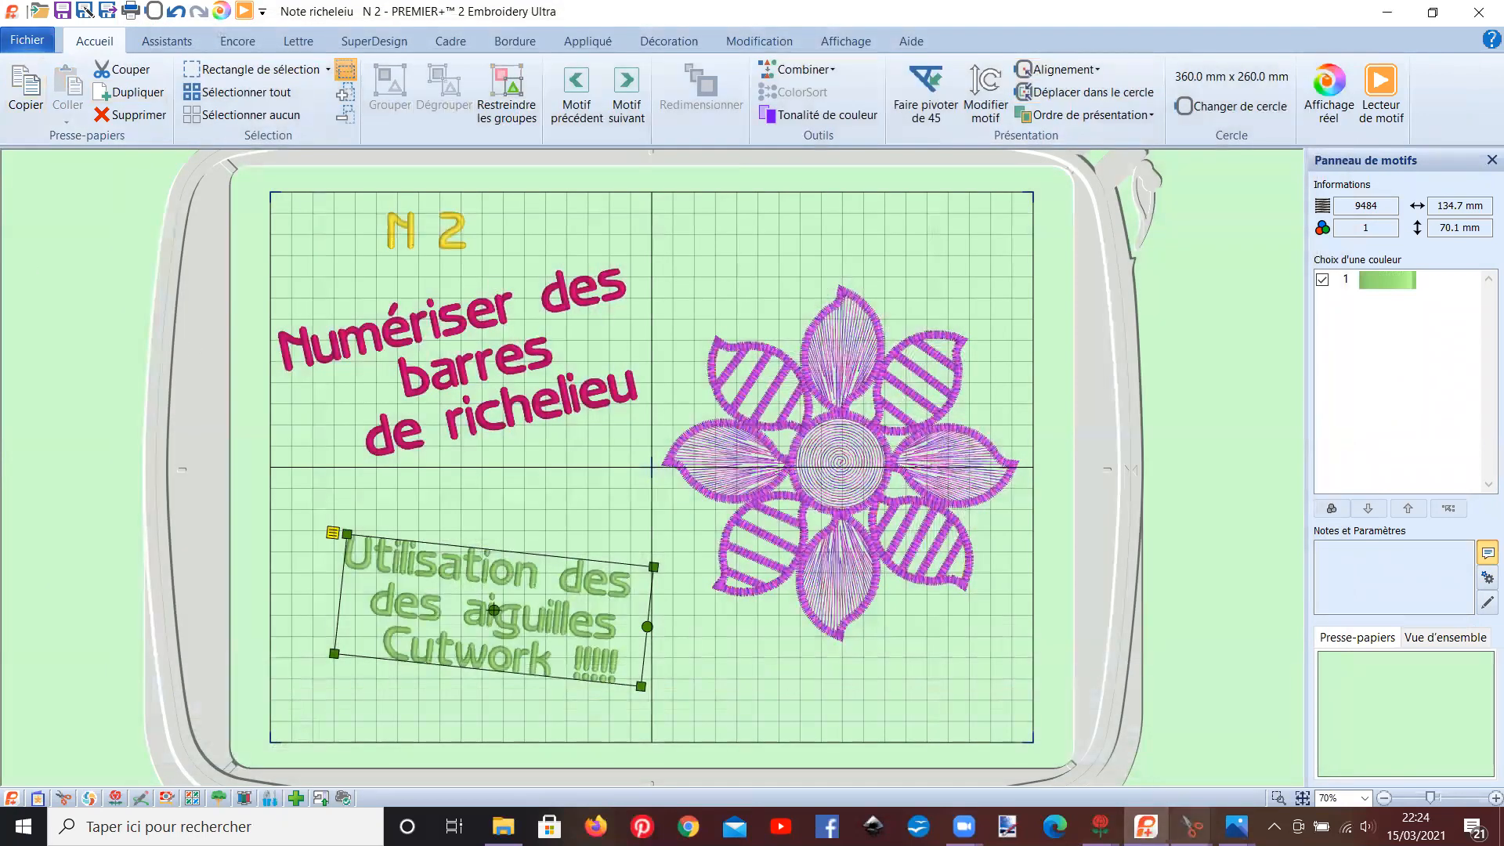
pyautogui.click(26, 40)
pyautogui.click(51, 106)
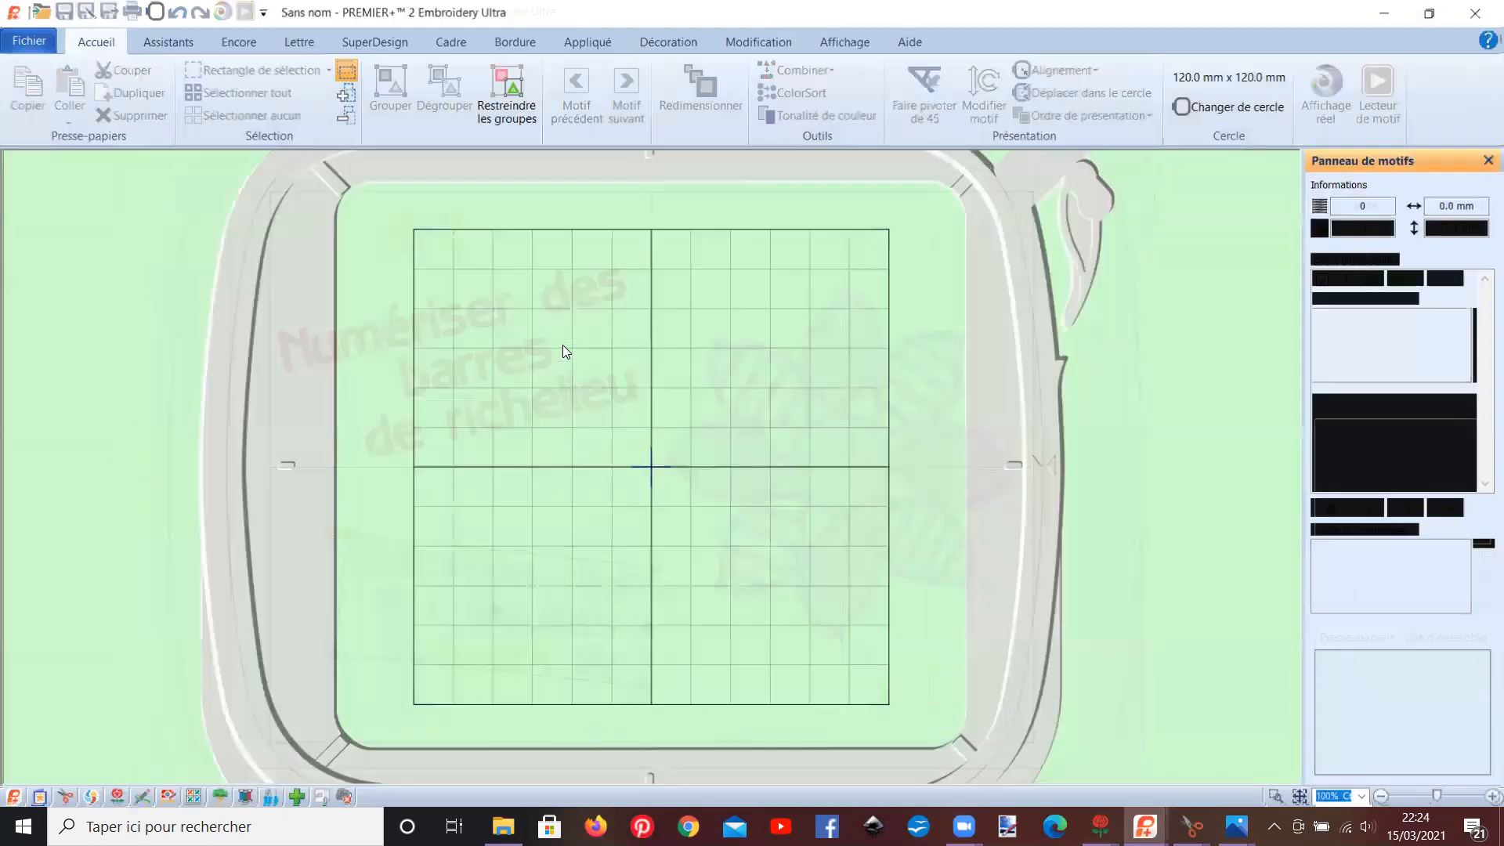
# - Open fleur richelieuExportée.vp3 from the "1 vidéo" folder
pyautogui.click(27, 40)
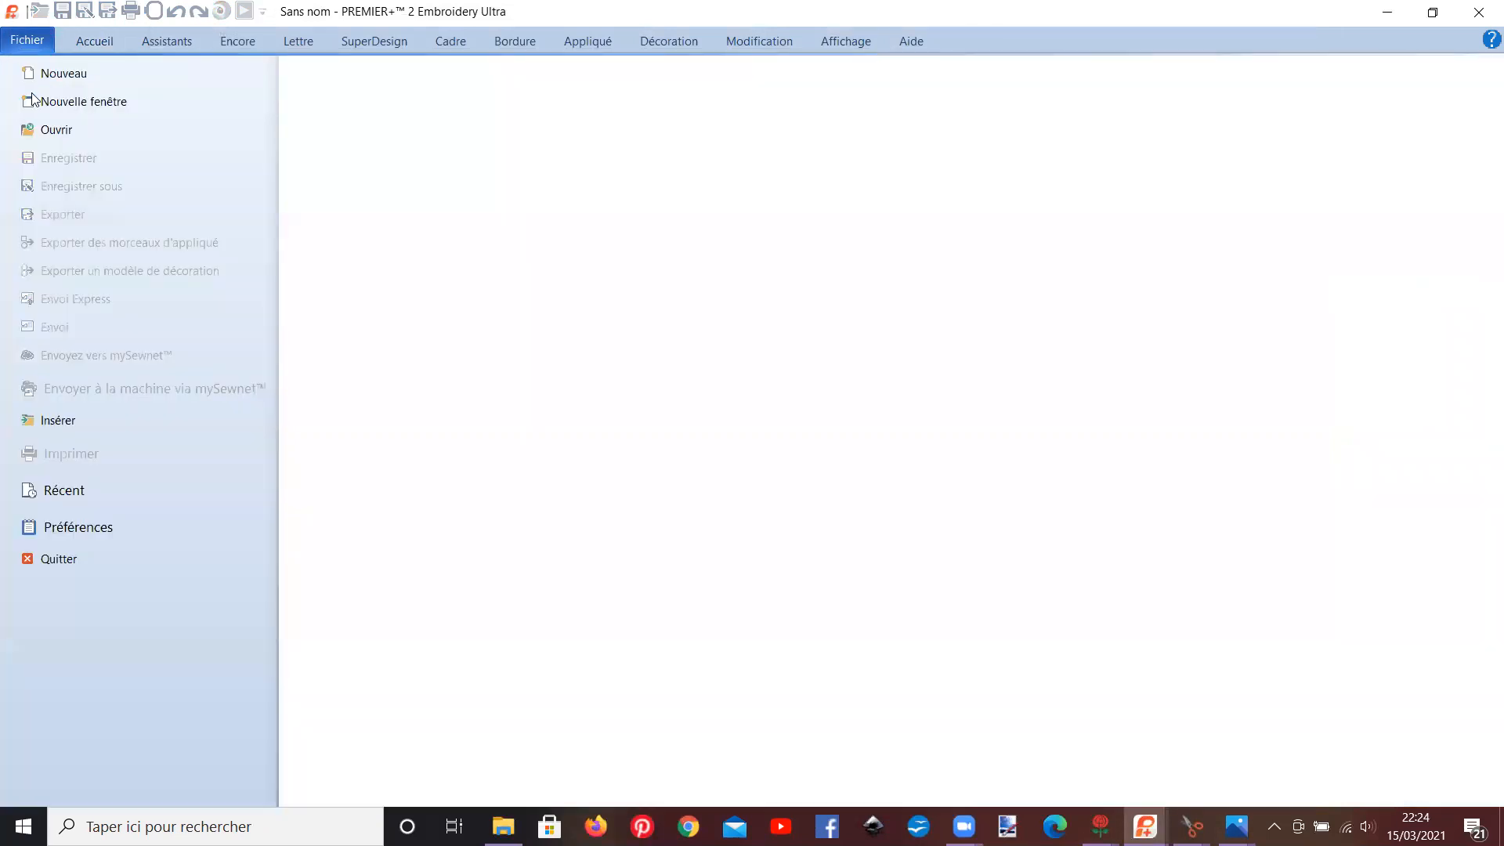
pyautogui.click(93, 143)
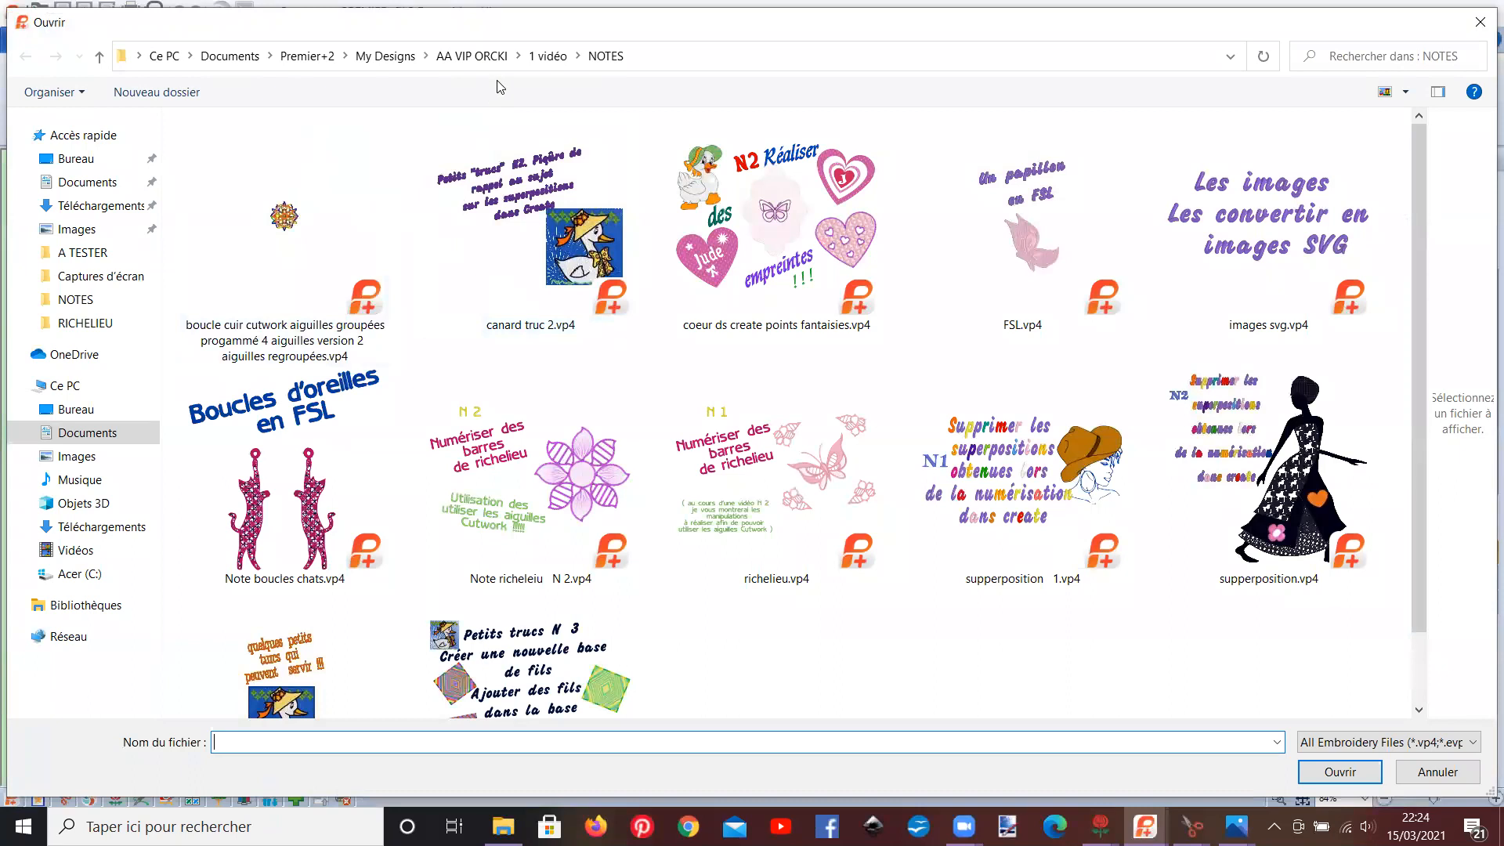
pyautogui.click(550, 62)
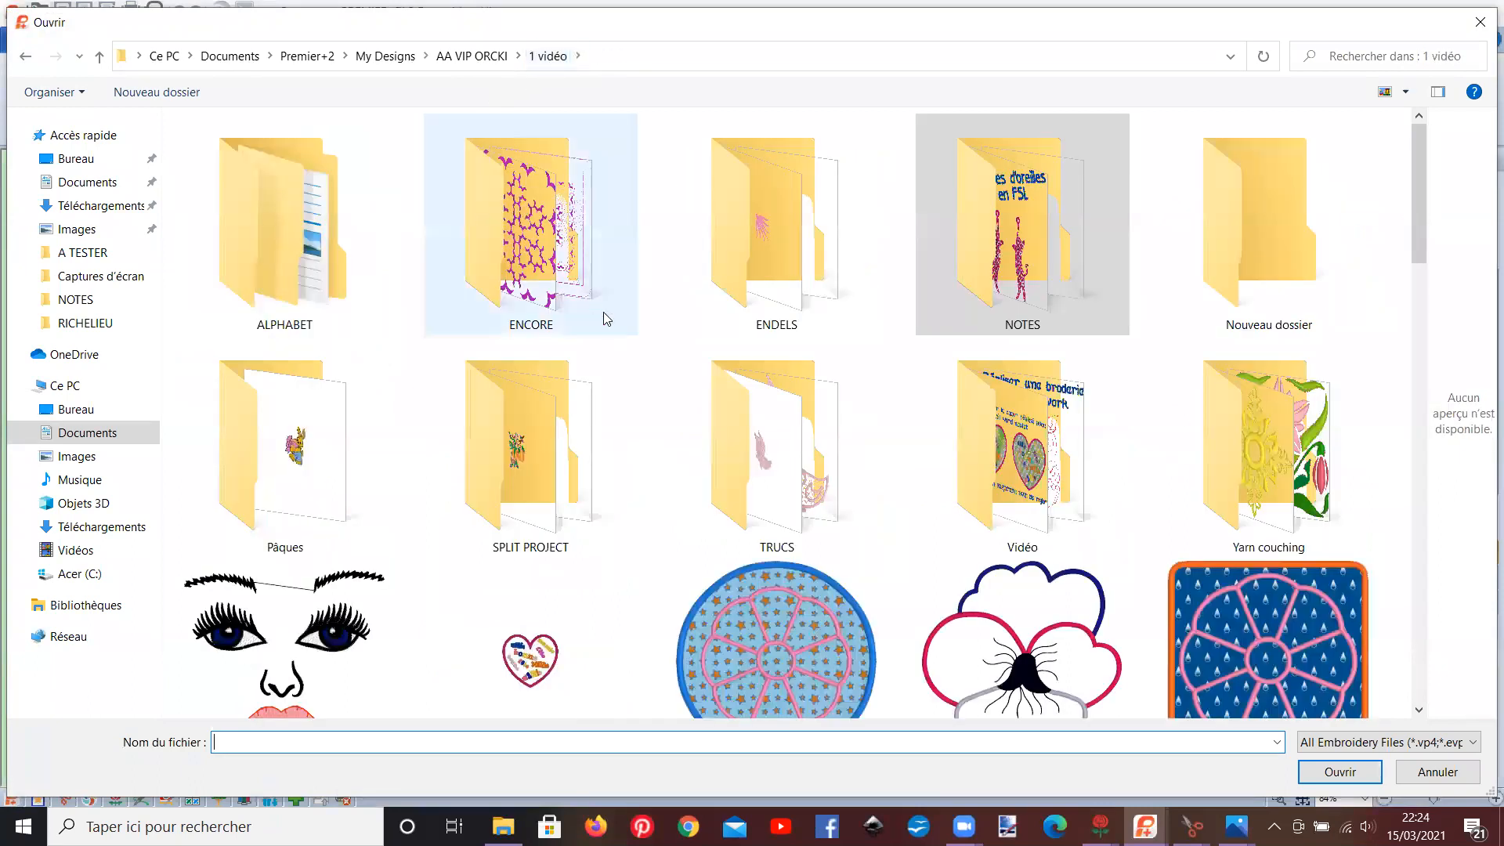
pyautogui.scroll(-10, 603, 313)
pyautogui.scroll(-6, 604, 322)
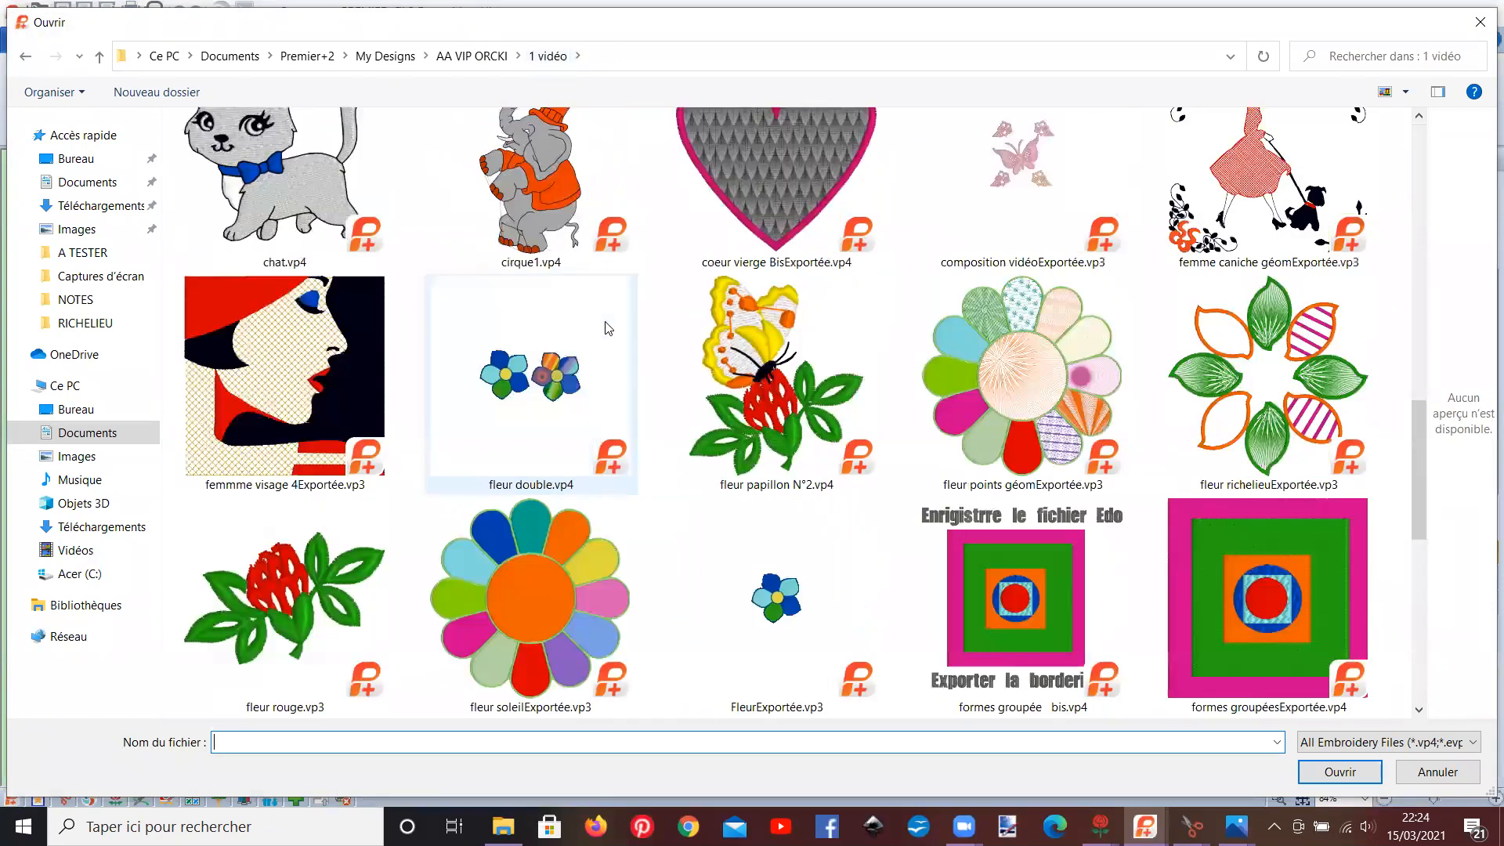
pyautogui.scroll(-3, 604, 328)
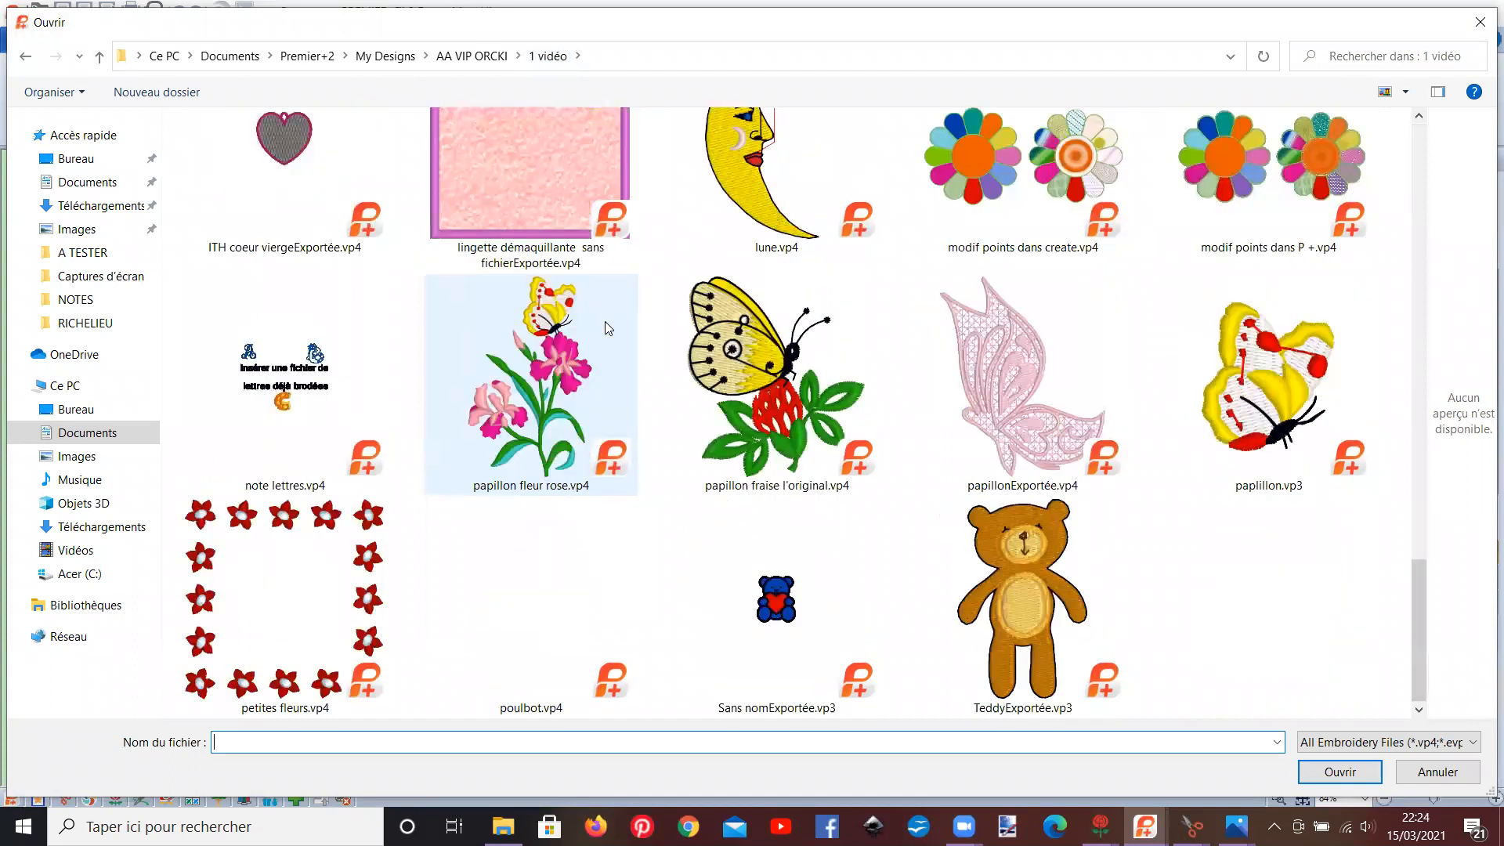
pyautogui.scroll(6, 540, 418)
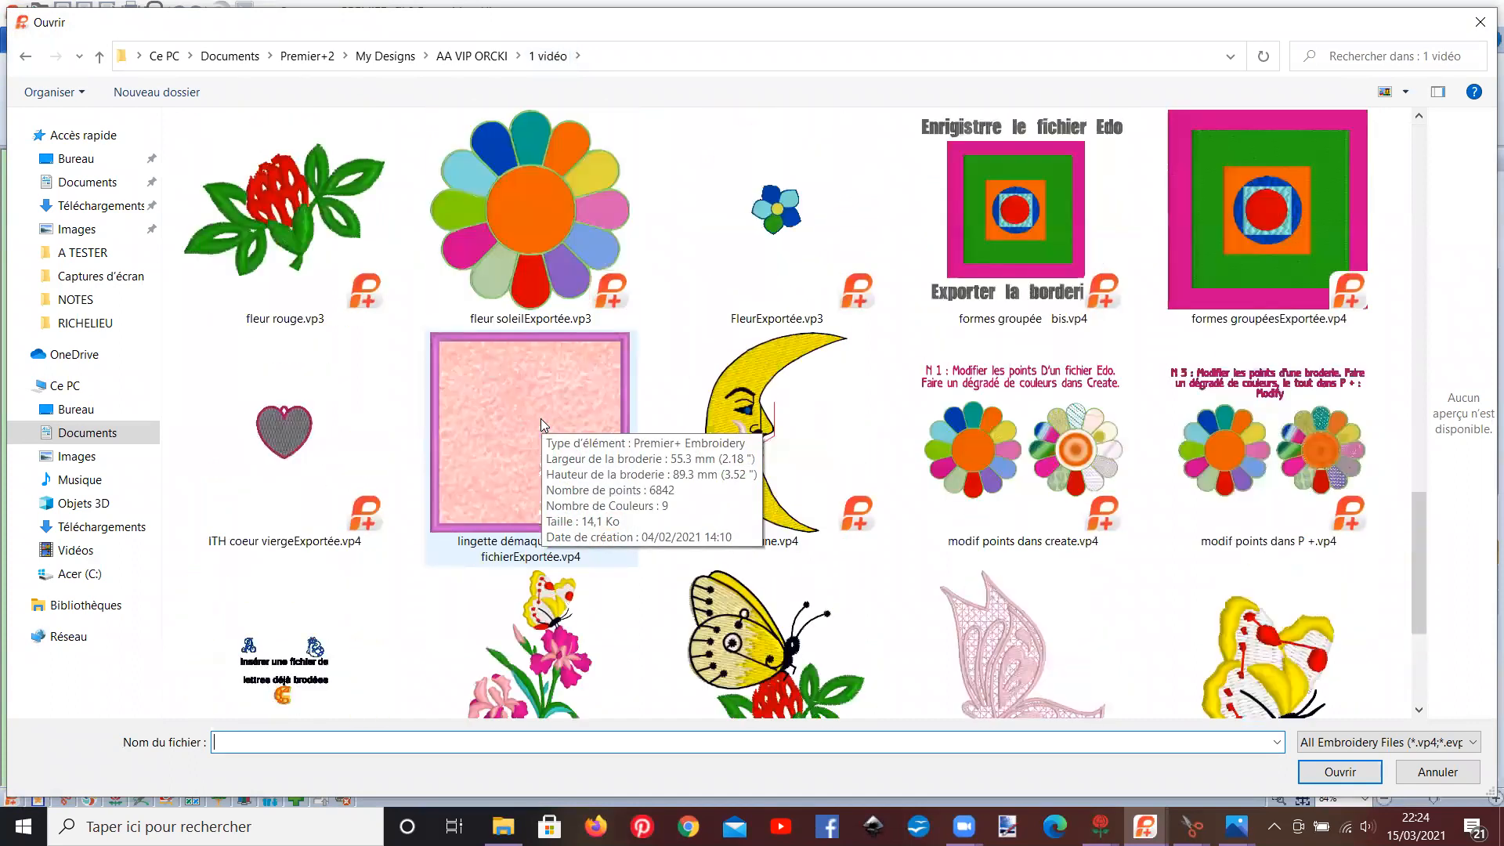
pyautogui.scroll(3, 540, 419)
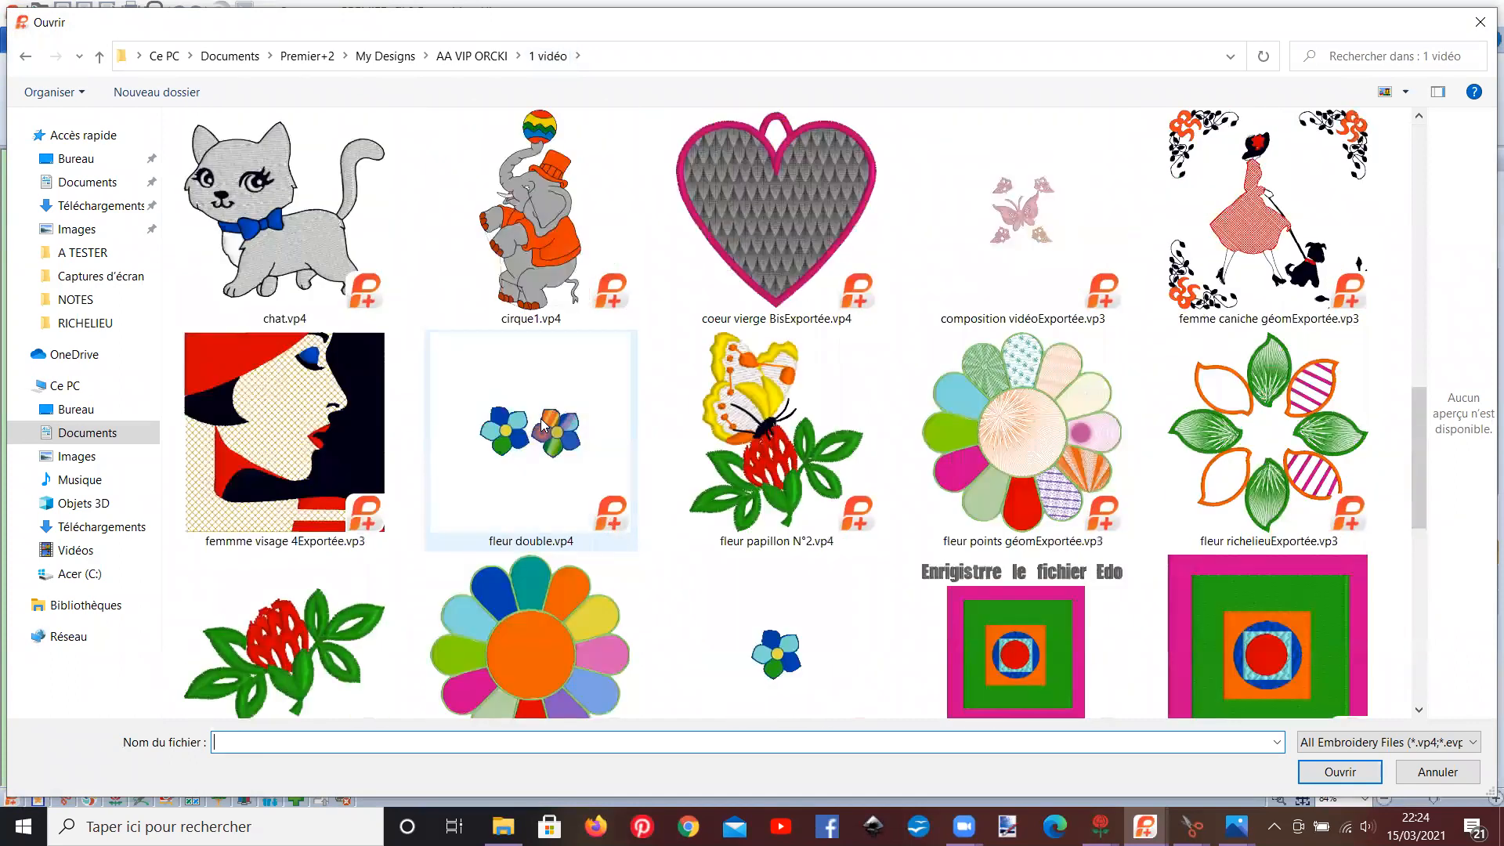
pyautogui.click(1232, 477)
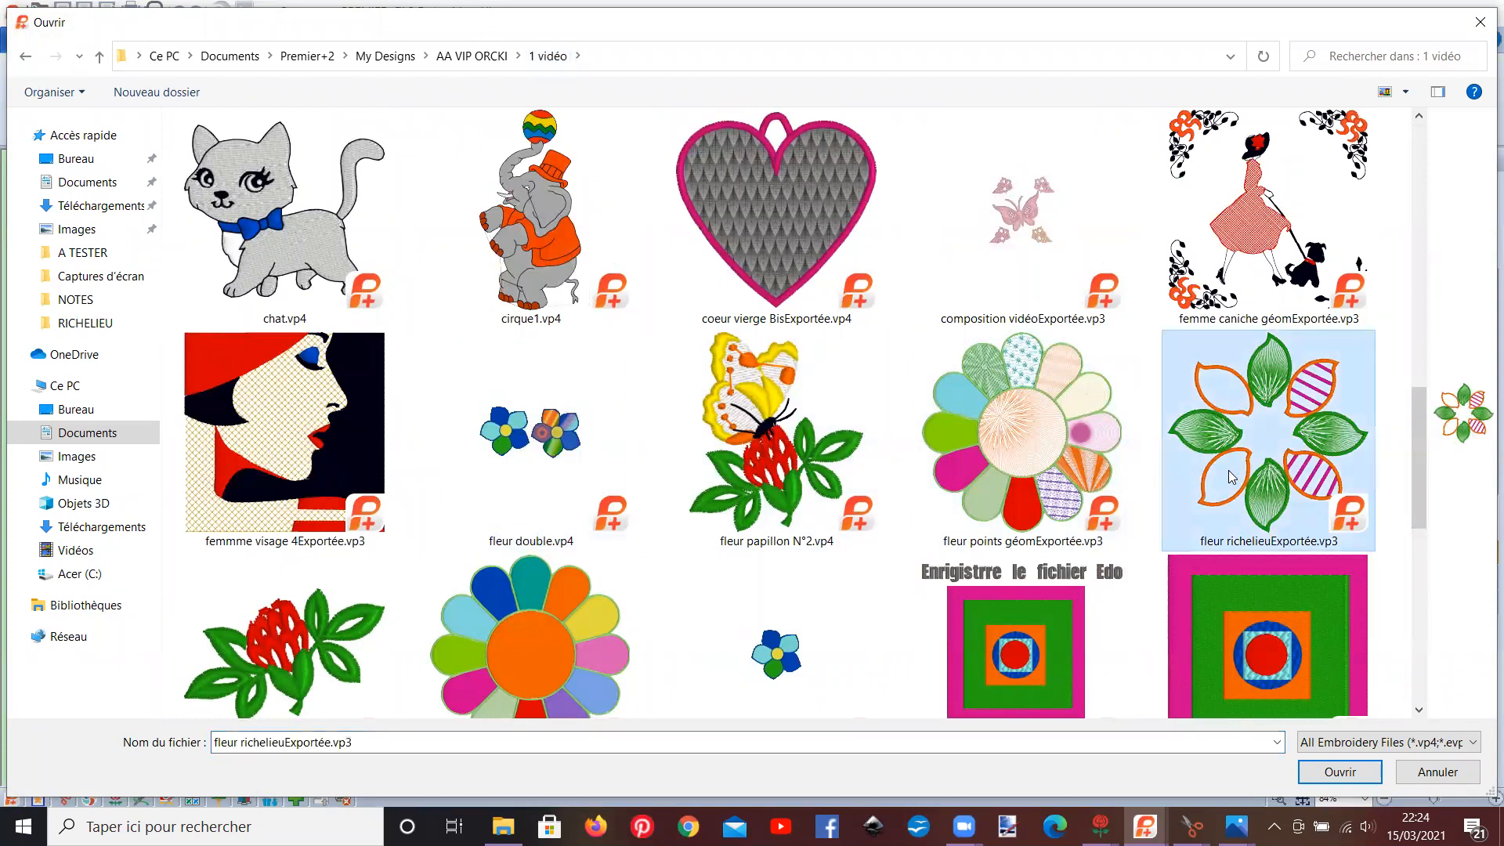
pyautogui.doubleClick(1232, 477)
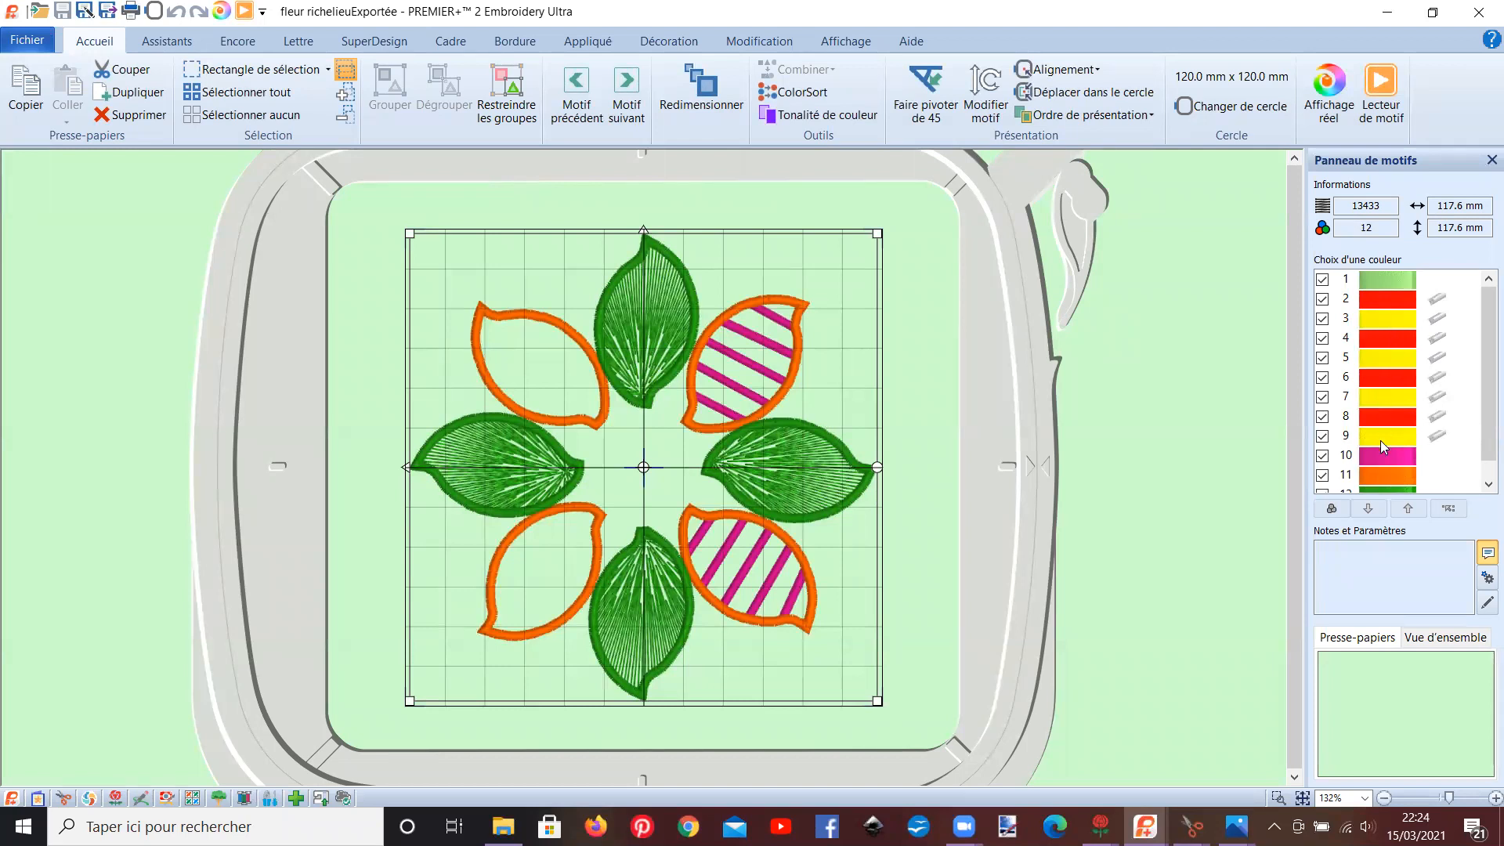
# - Play the exported flower's stitch-out and examine the order of the outlines, cutwork needle cuts and Richelieu bars
pyautogui.click(1379, 81)
pyautogui.click(151, 699)
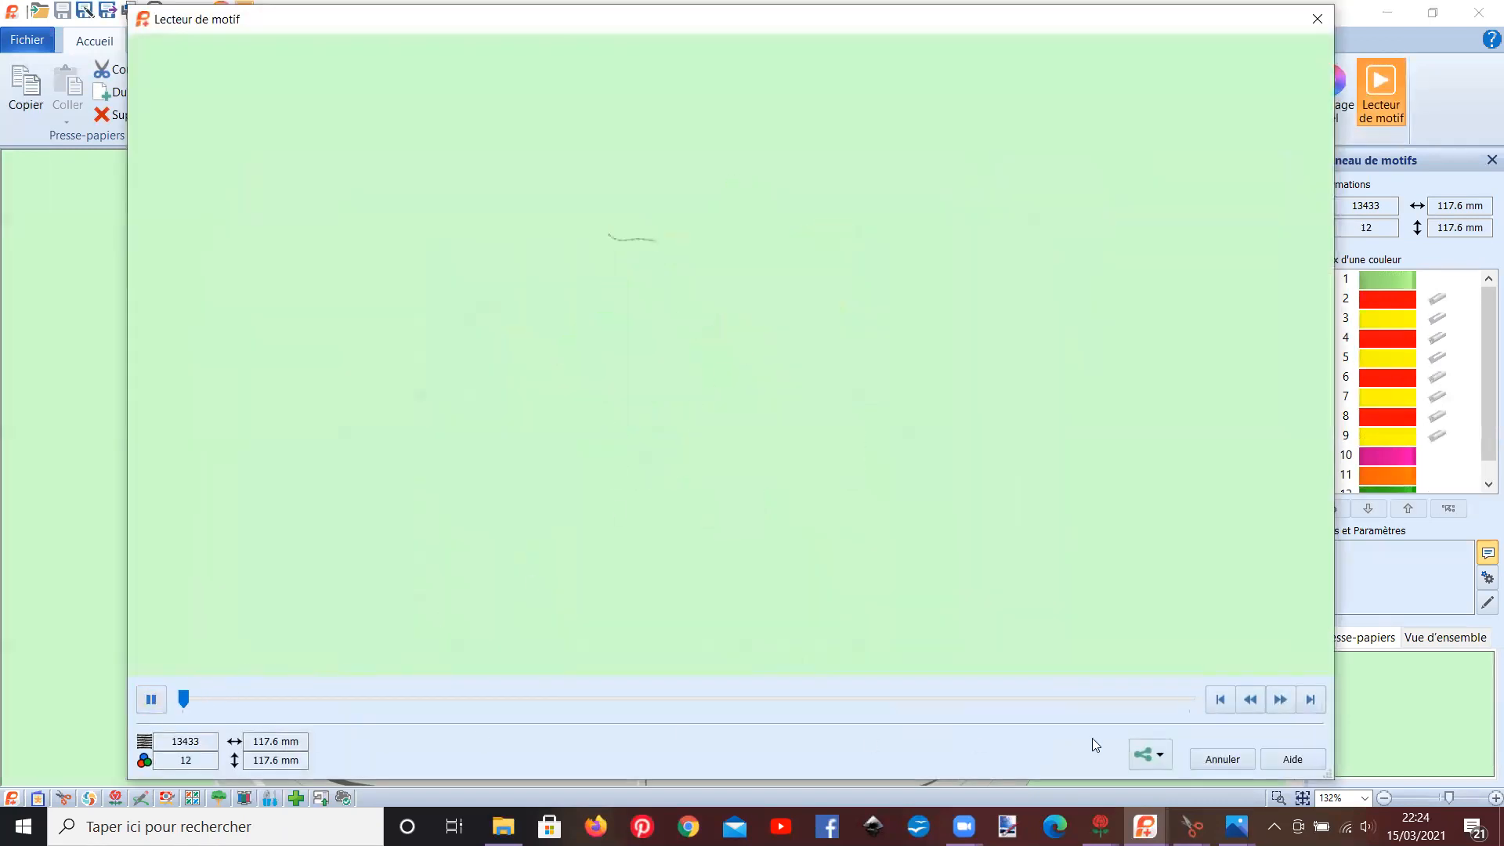
pyautogui.click(1280, 699)
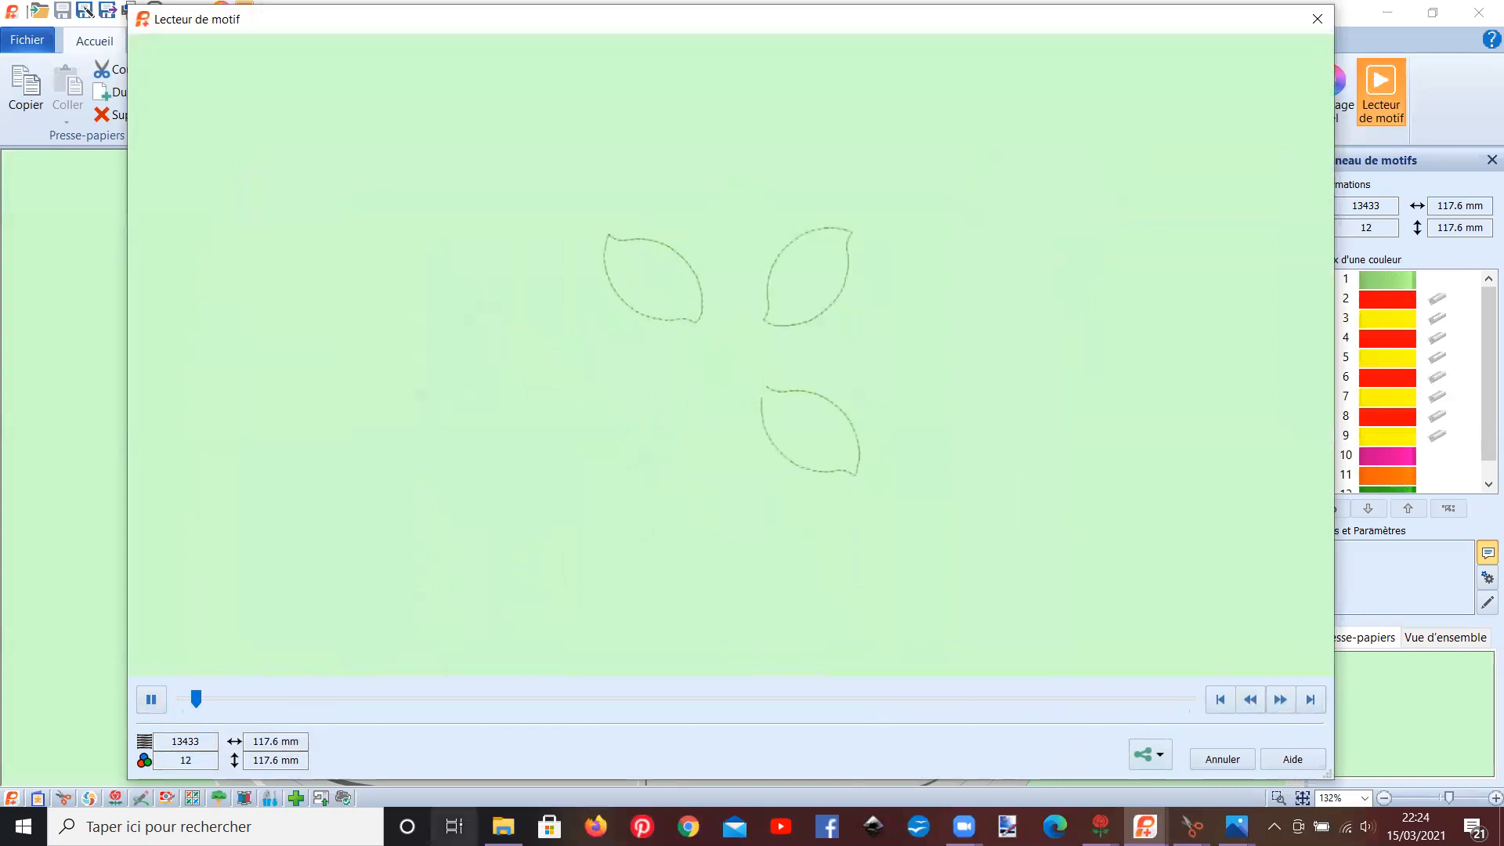
pyautogui.click(220, 697)
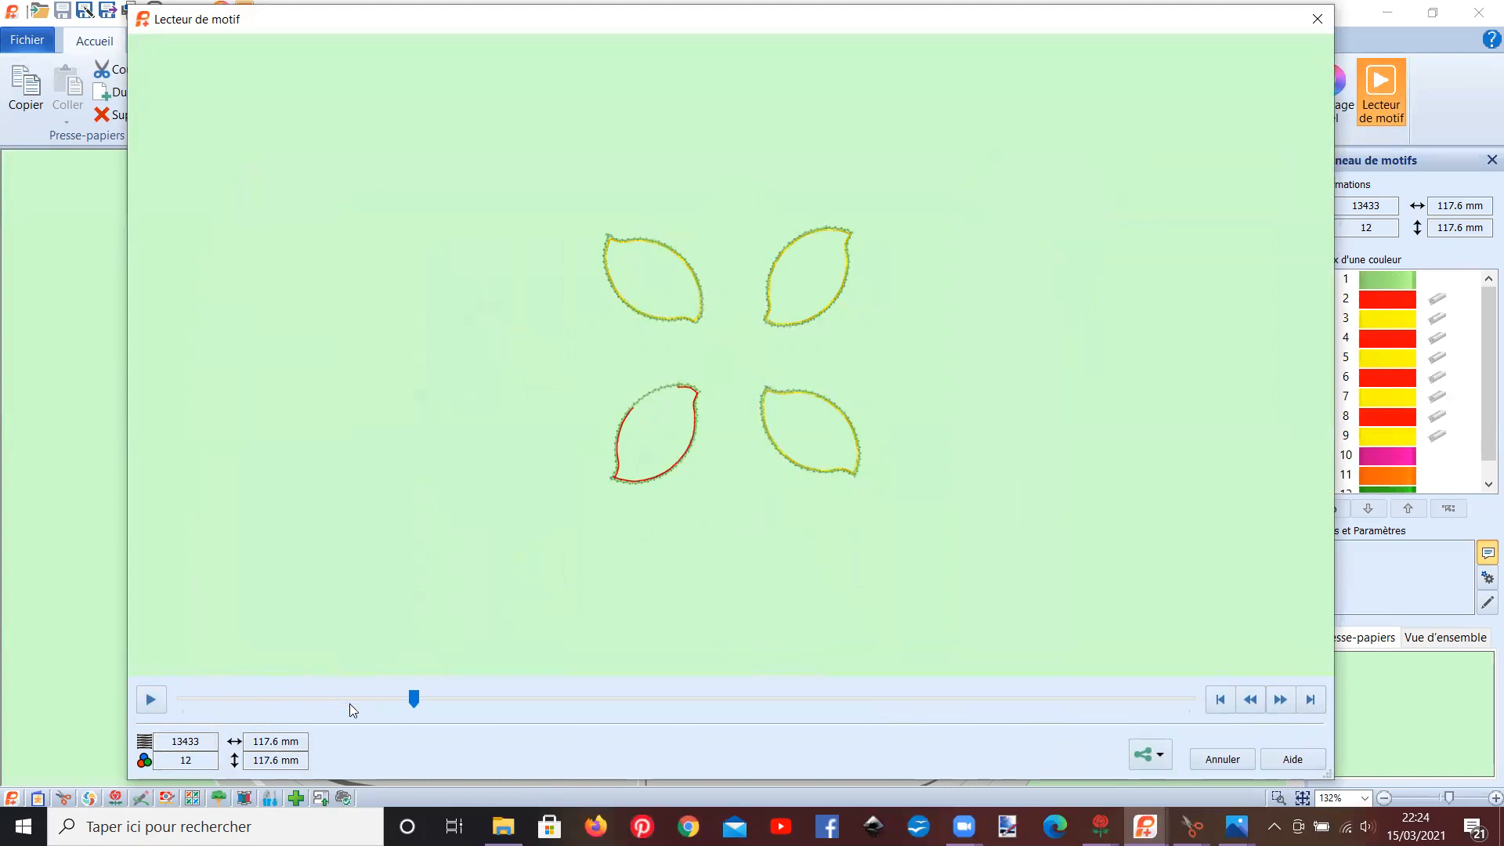
pyautogui.moveTo(407, 702); pyautogui.dragTo(516, 702)
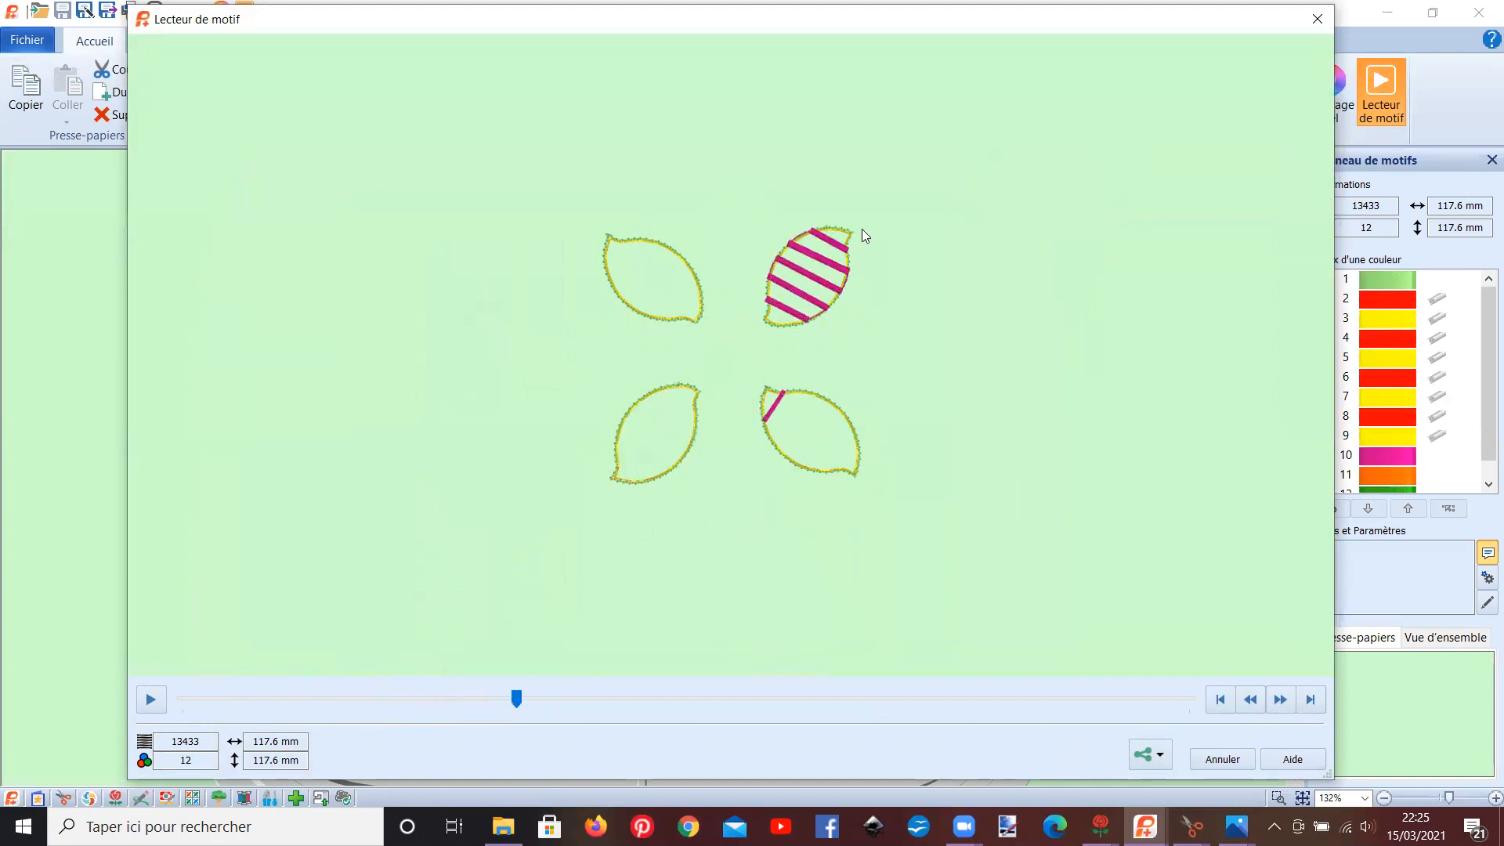
pyautogui.click(1309, 24)
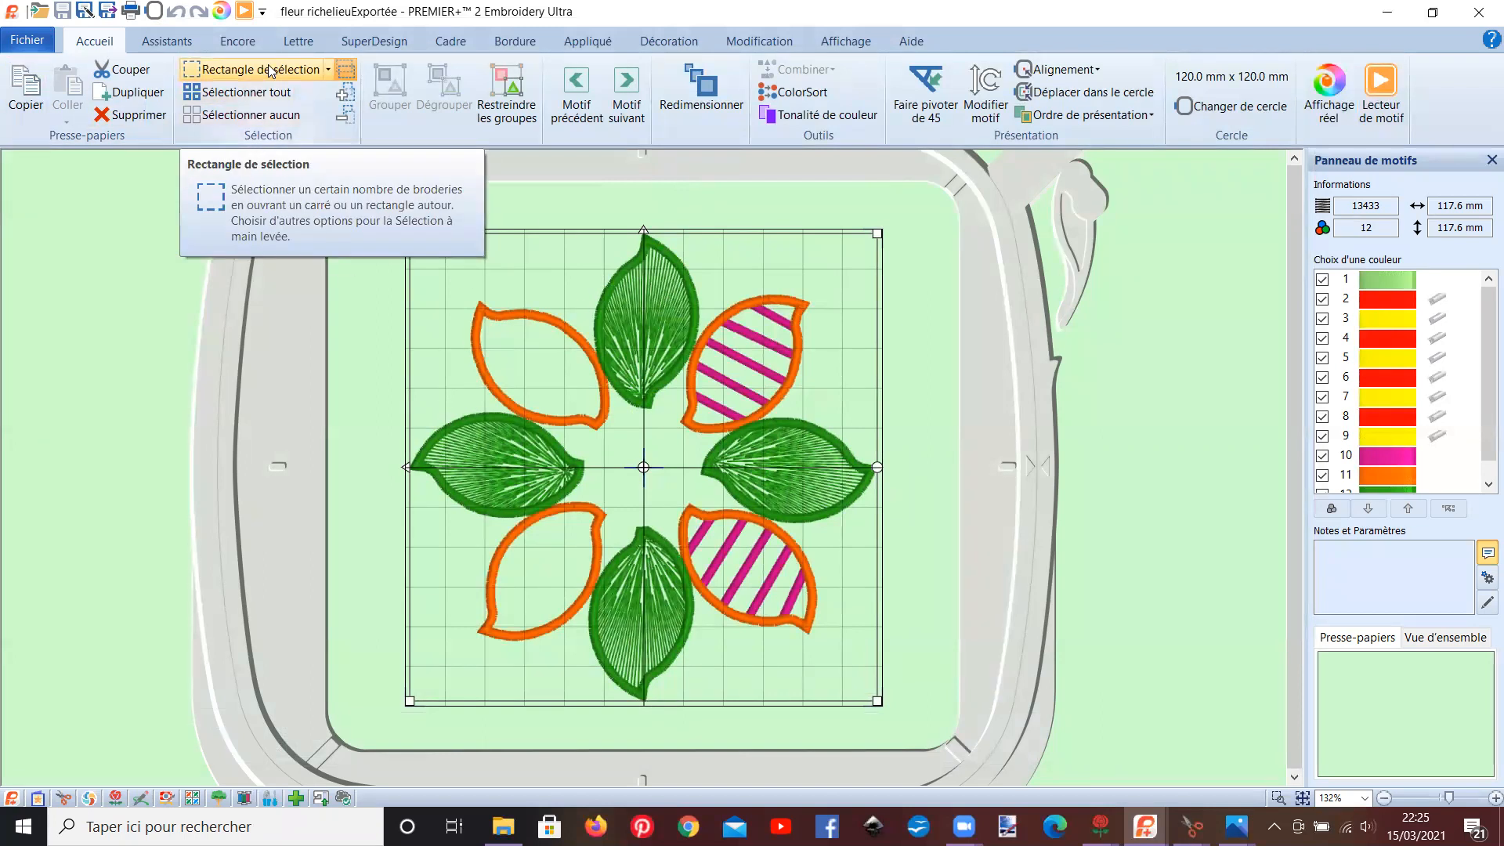
# - Copy the exported flower and paste it into the empty 200 x 200 mm hoop in PREMIER+ 2 Modify
pyautogui.click(27, 90)
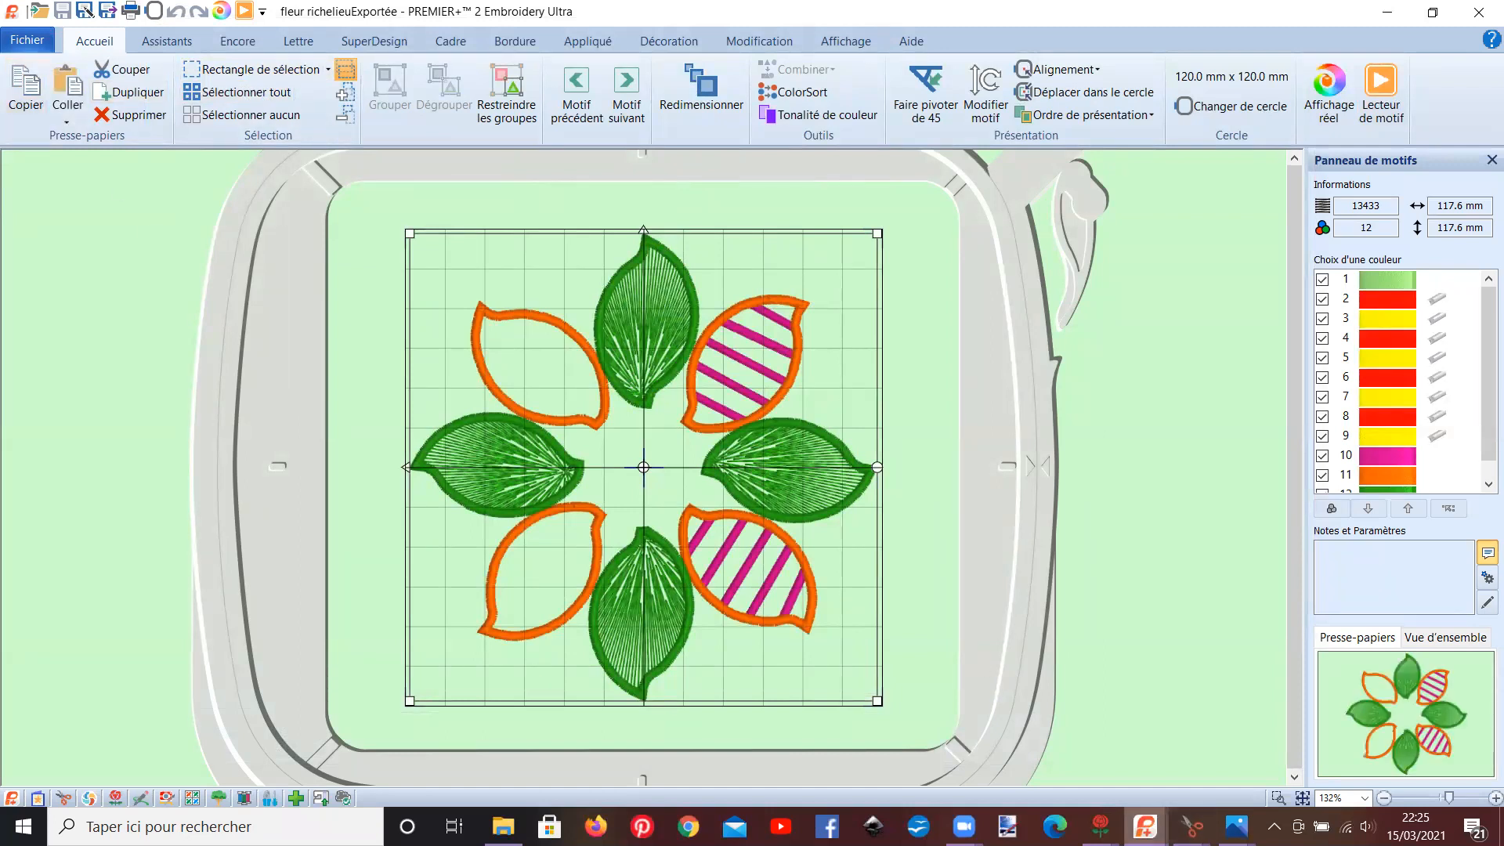
pyautogui.moveTo(1190, 826)
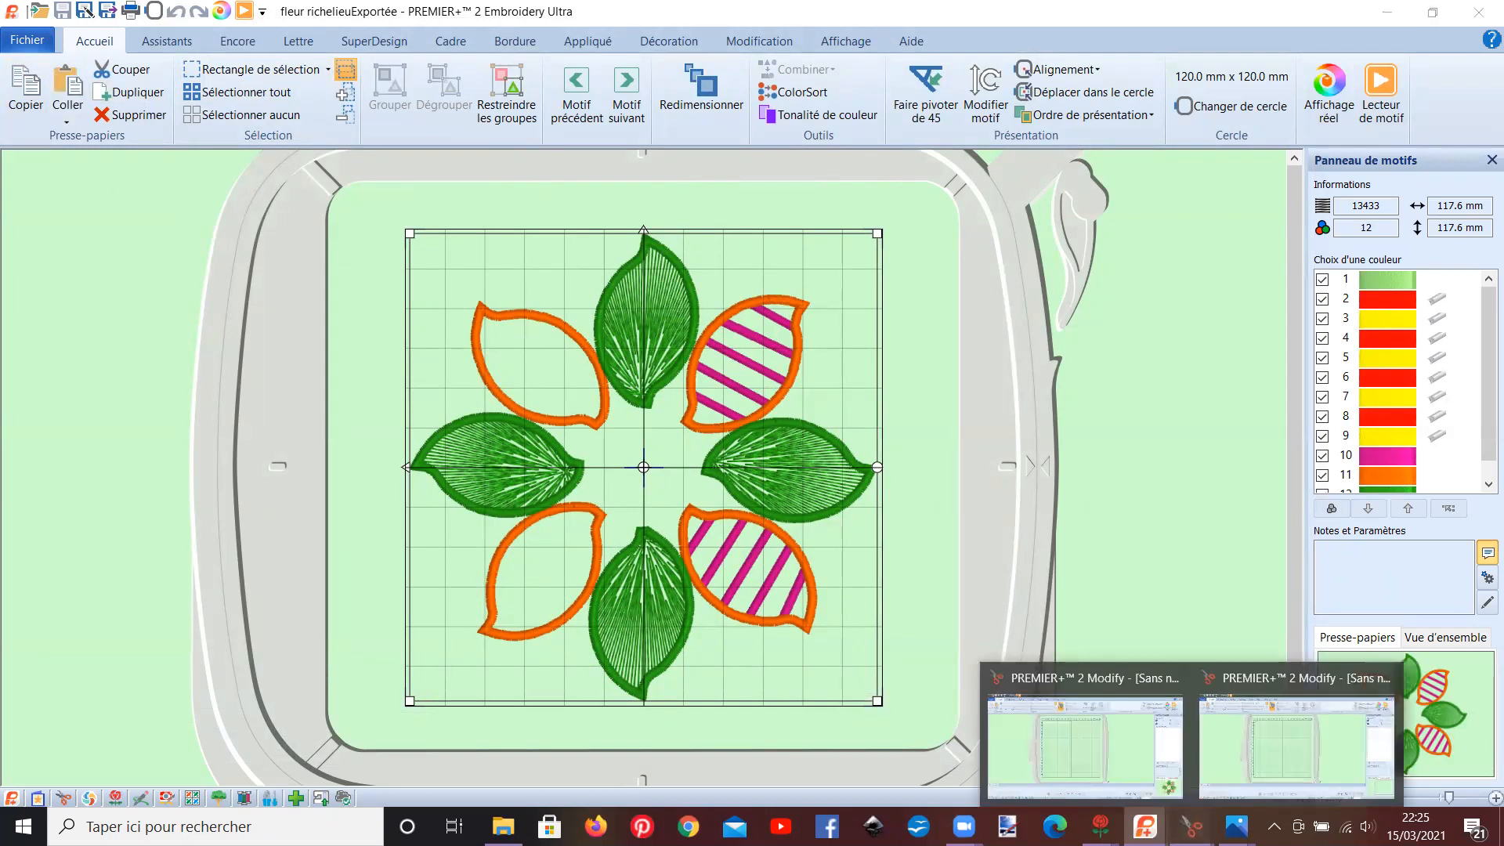
pyautogui.click(985, 720)
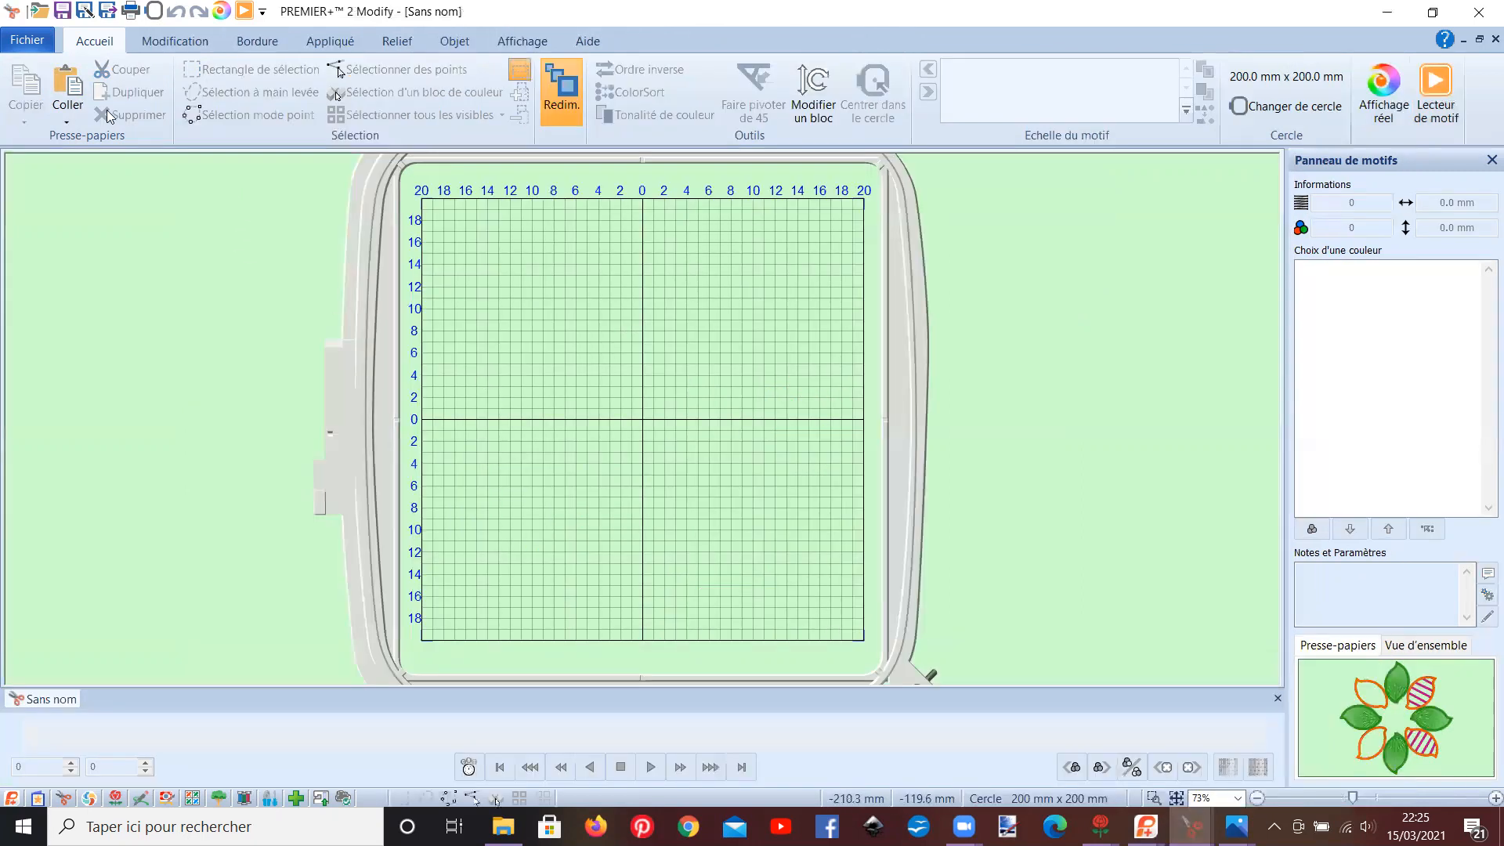
pyautogui.click(77, 83)
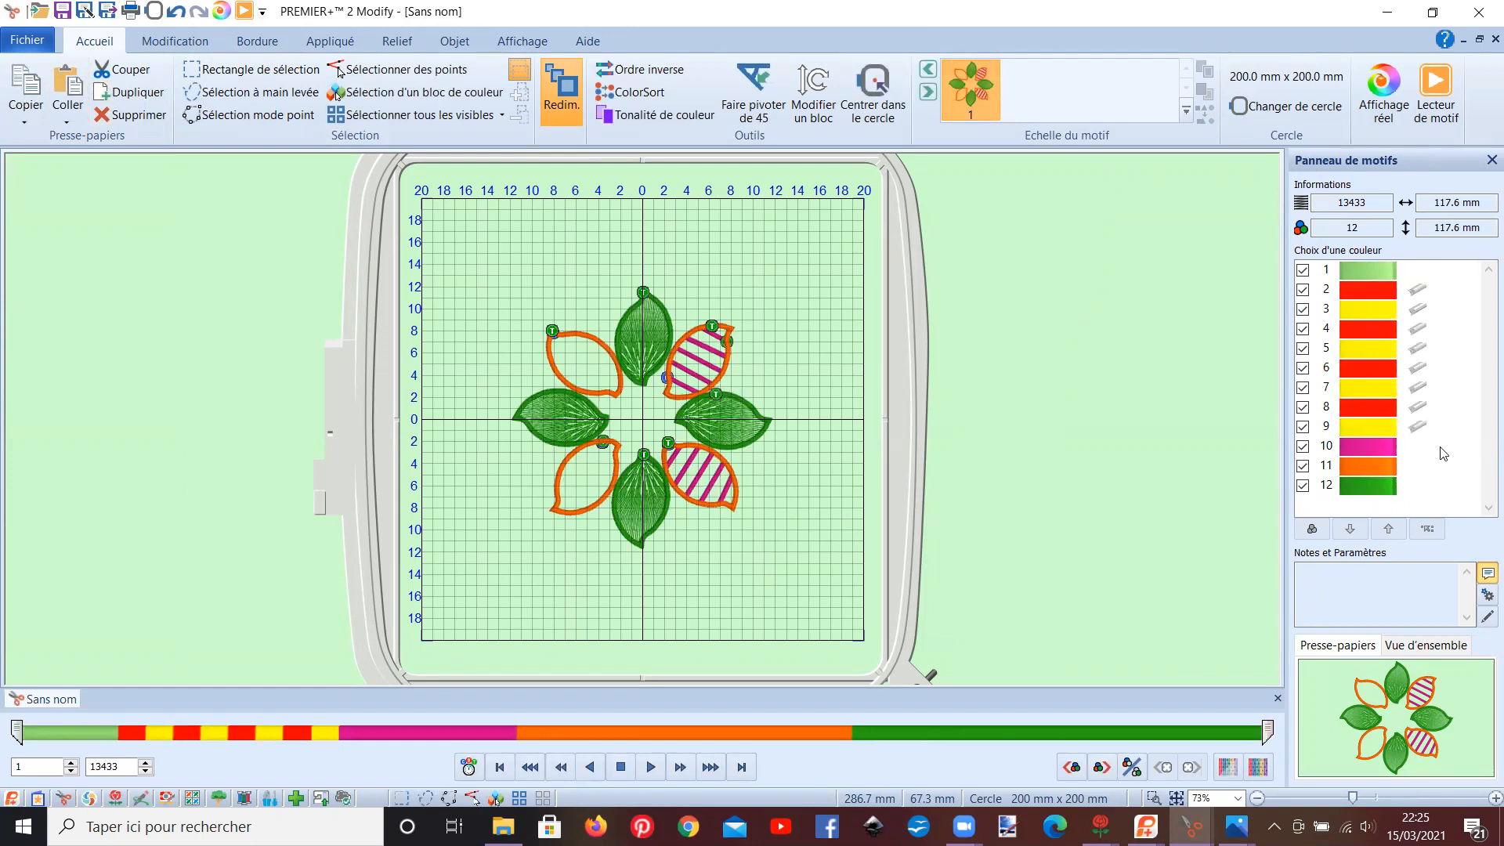
# - Move the red cutwork needle colour blocks up so all four red blocks precede the four yellow ones
pyautogui.click(1361, 335)
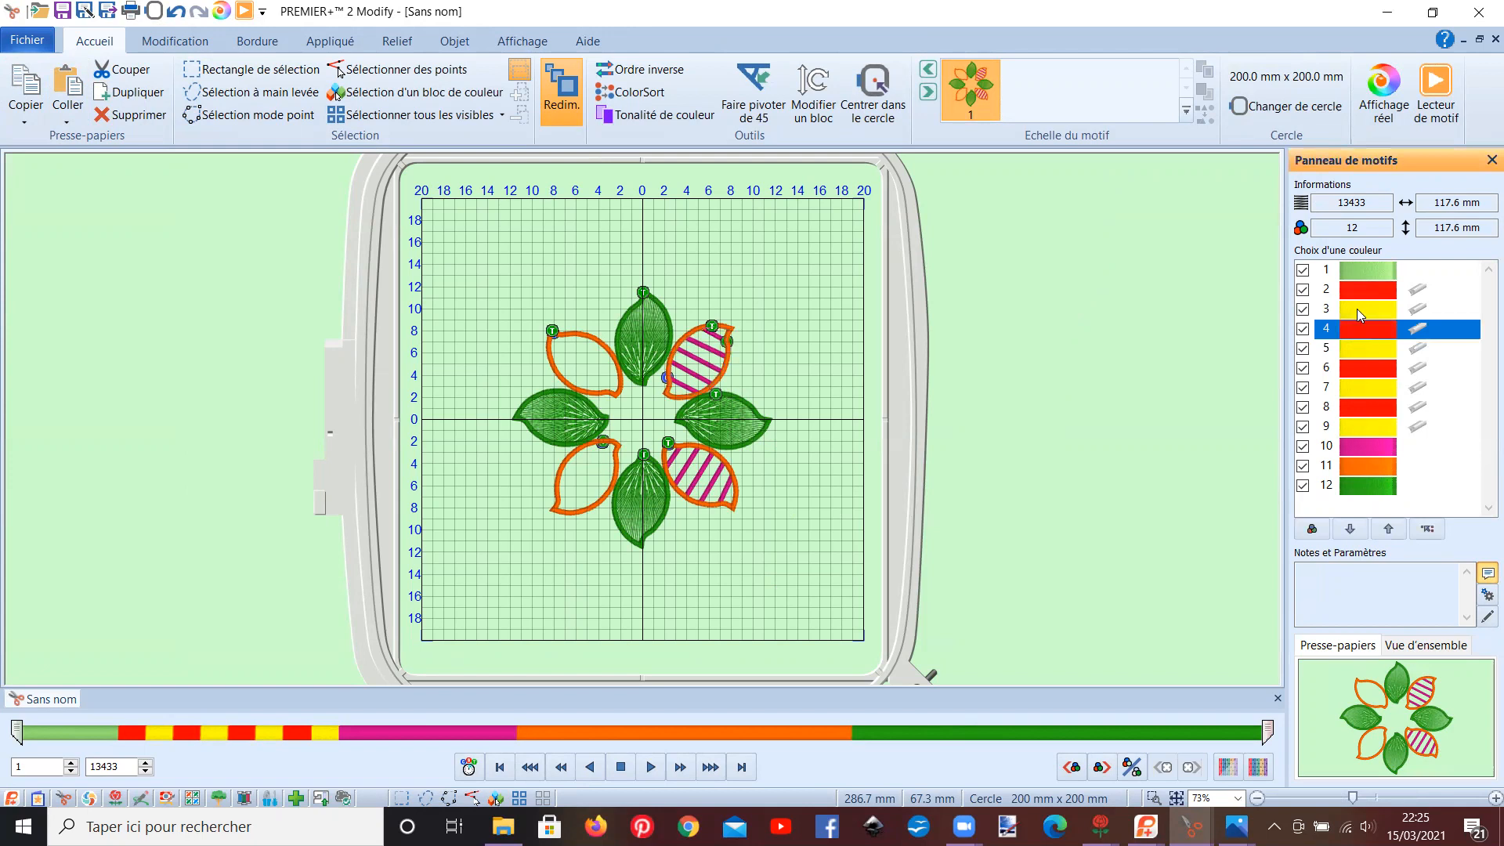
pyautogui.click(1388, 530)
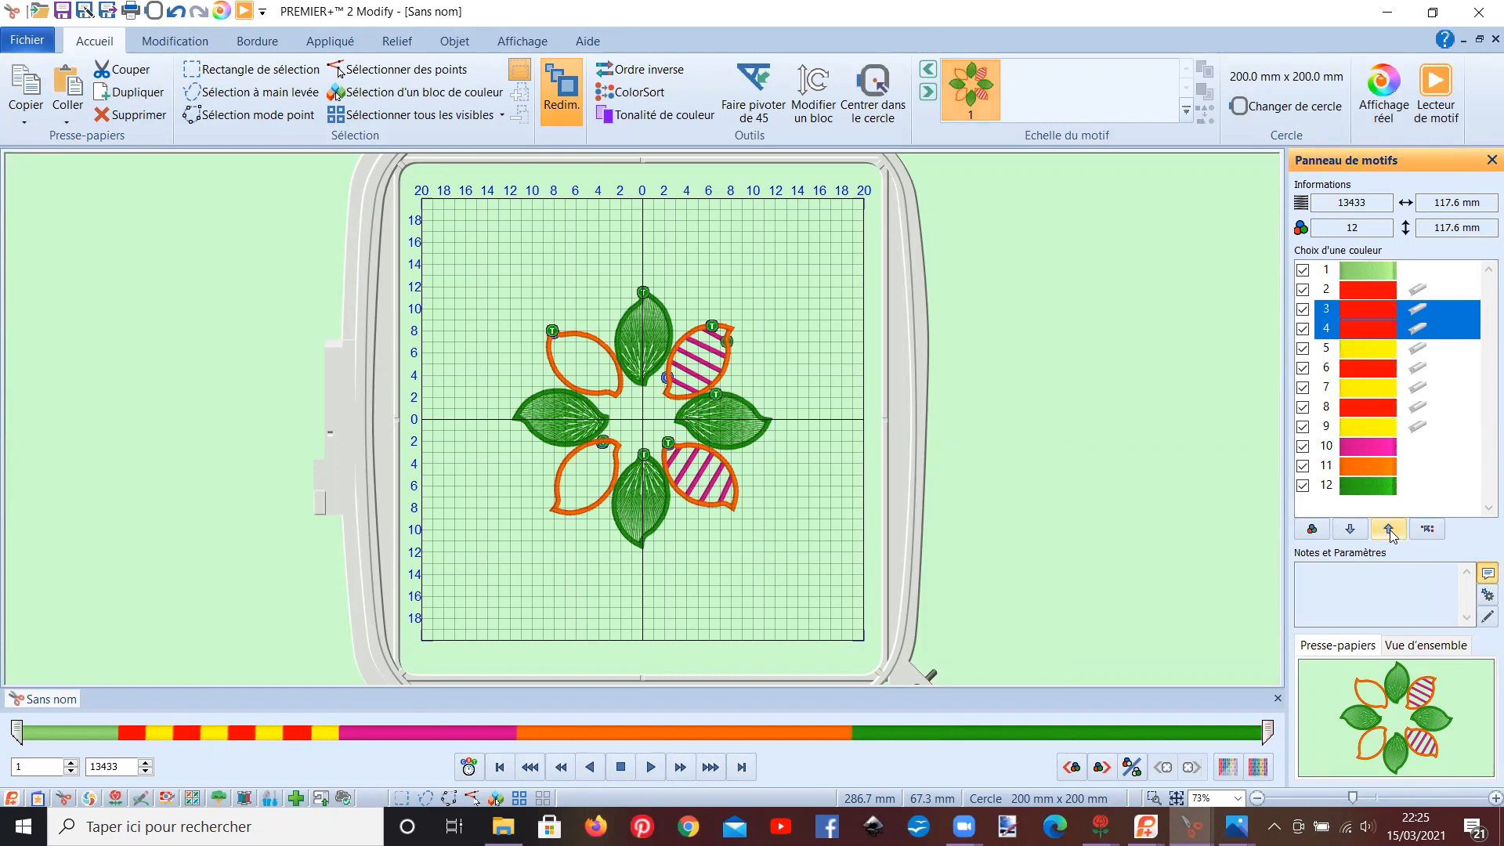
pyautogui.click(1357, 375)
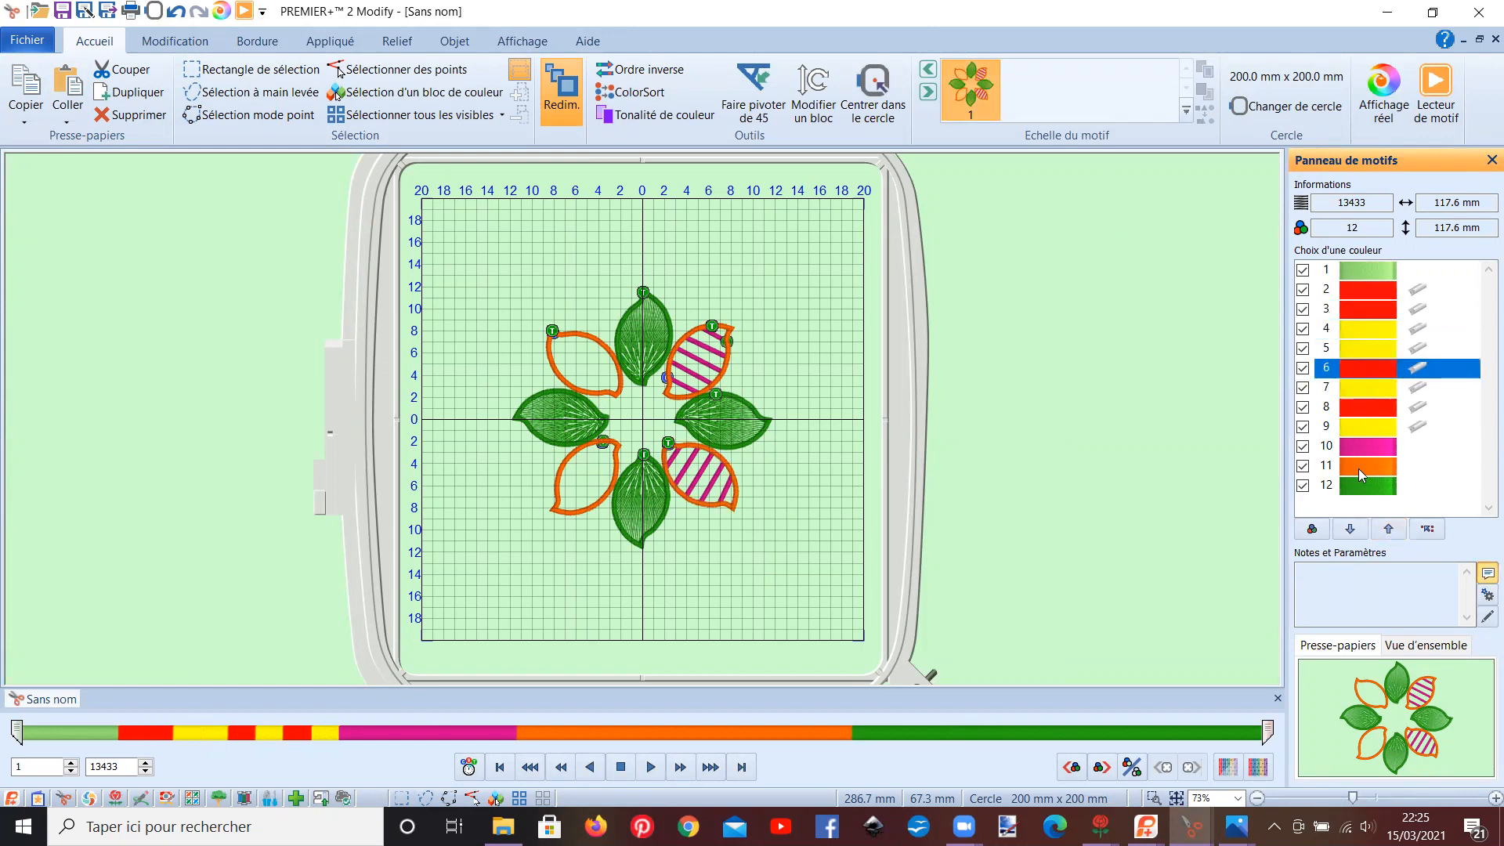
pyautogui.click(1388, 531)
pyautogui.click(1388, 530)
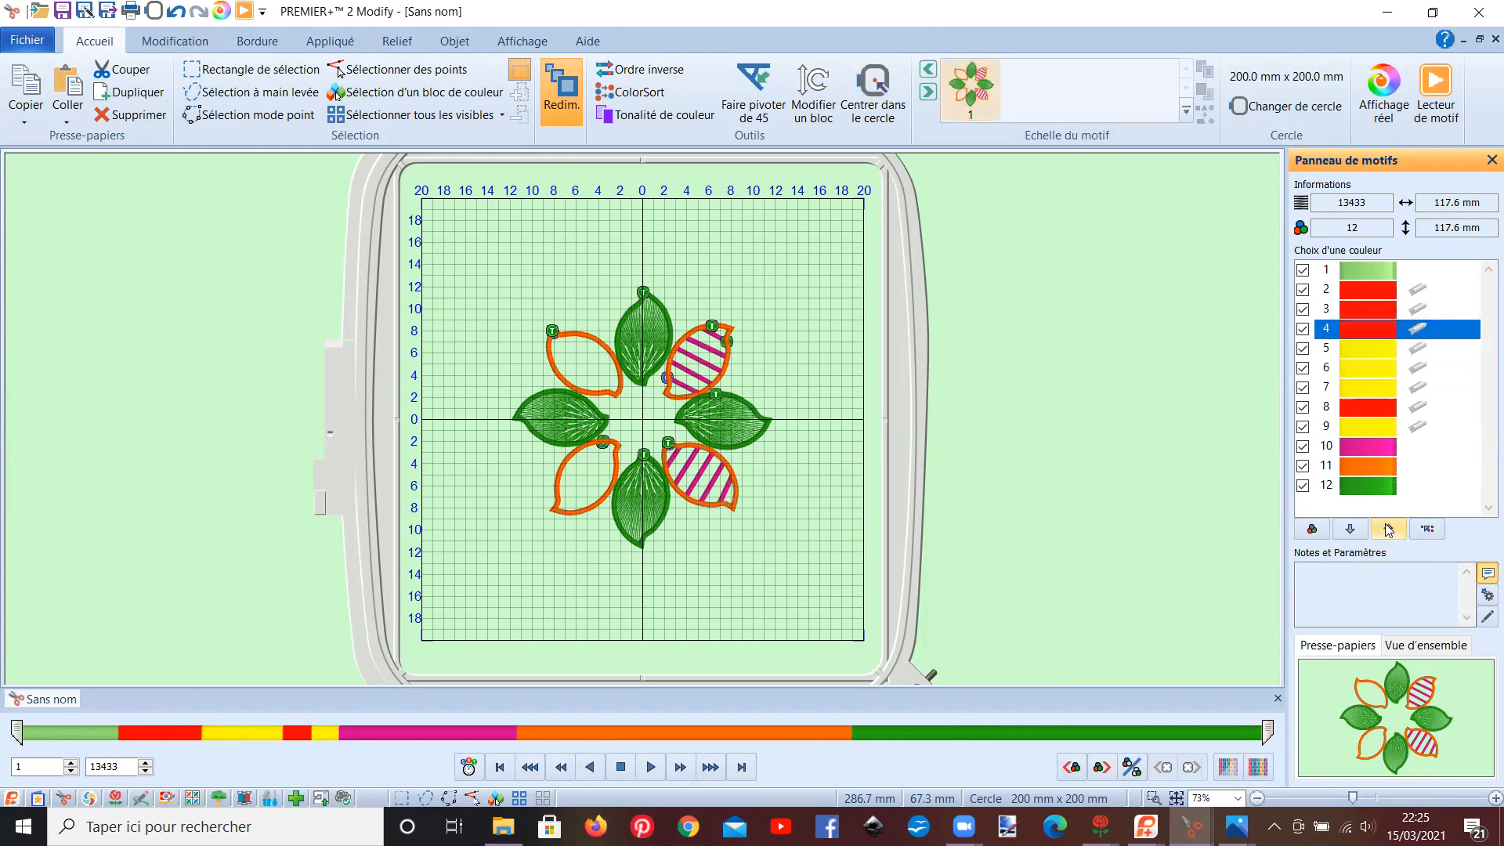
pyautogui.click(1355, 414)
pyautogui.click(1389, 530)
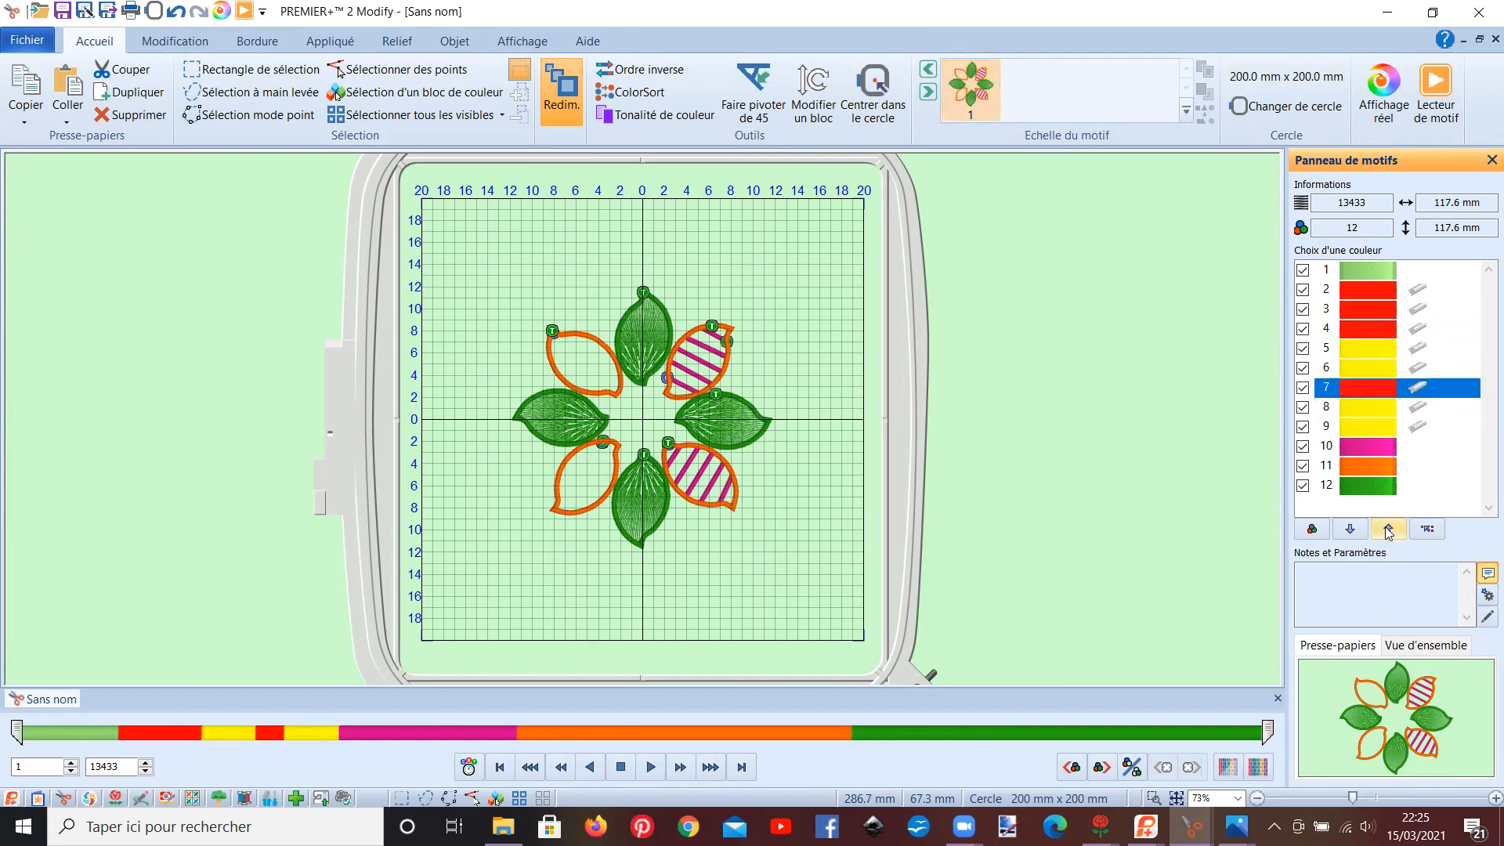
pyautogui.click(1389, 531)
pyautogui.click(1389, 530)
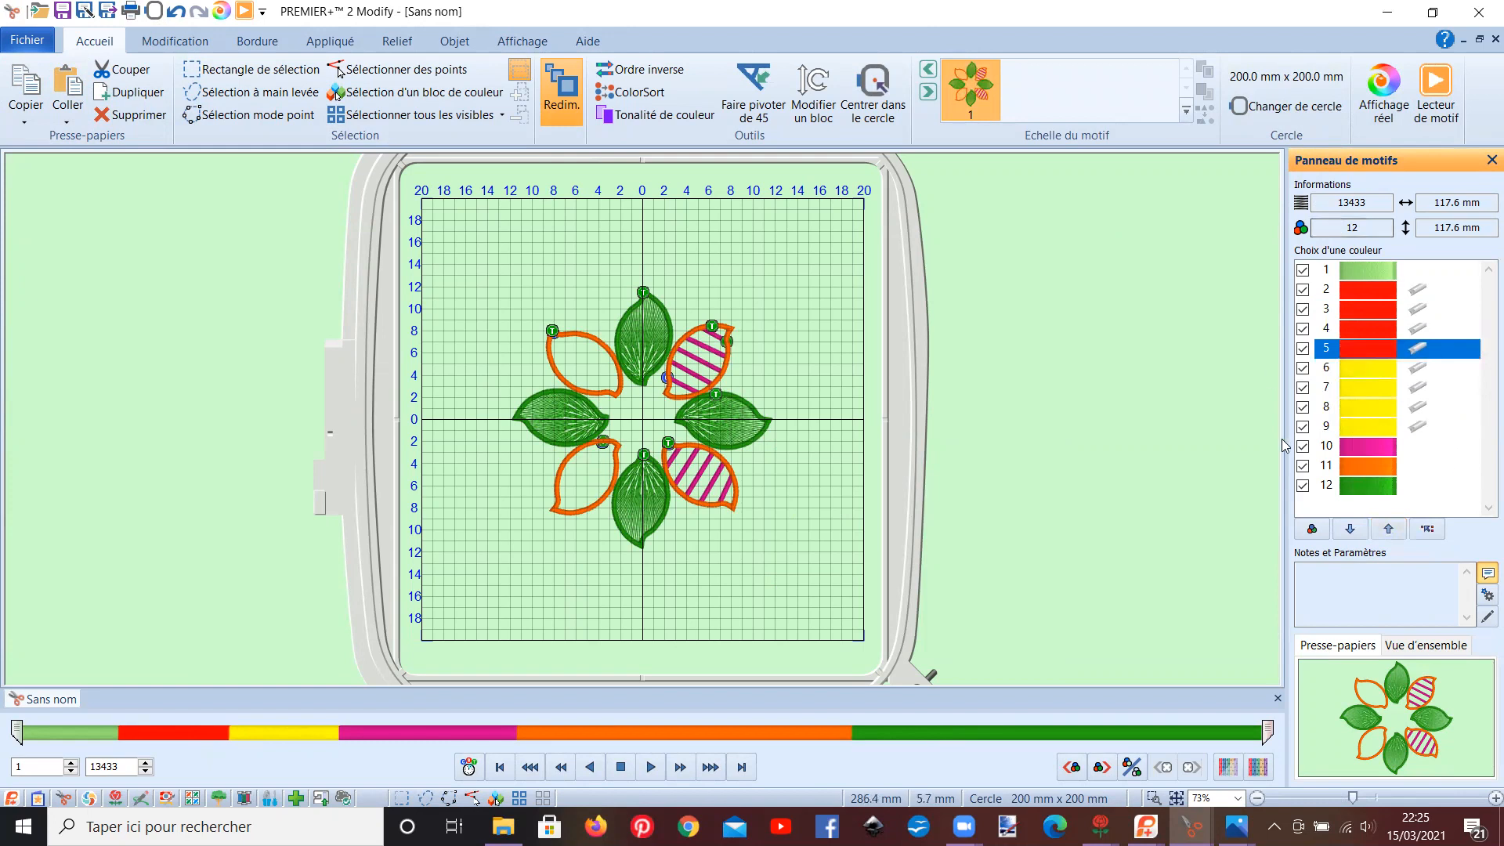
# - Play the reordered flower's stitch-out in the design player and examine the sequence of needle cuts, Richelieu bars and borders
pyautogui.click(1443, 93)
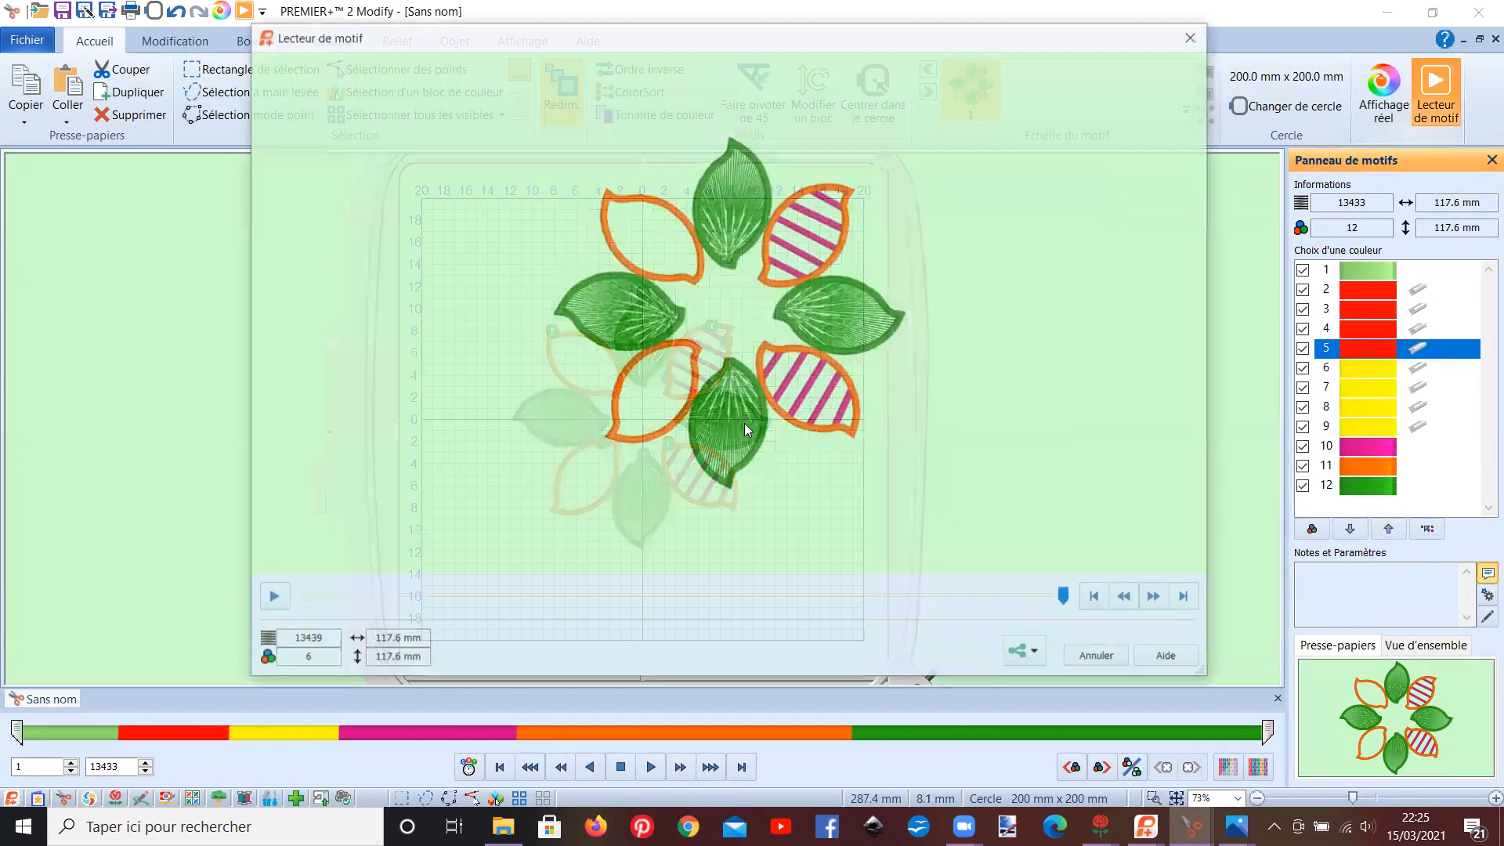
pyautogui.click(273, 601)
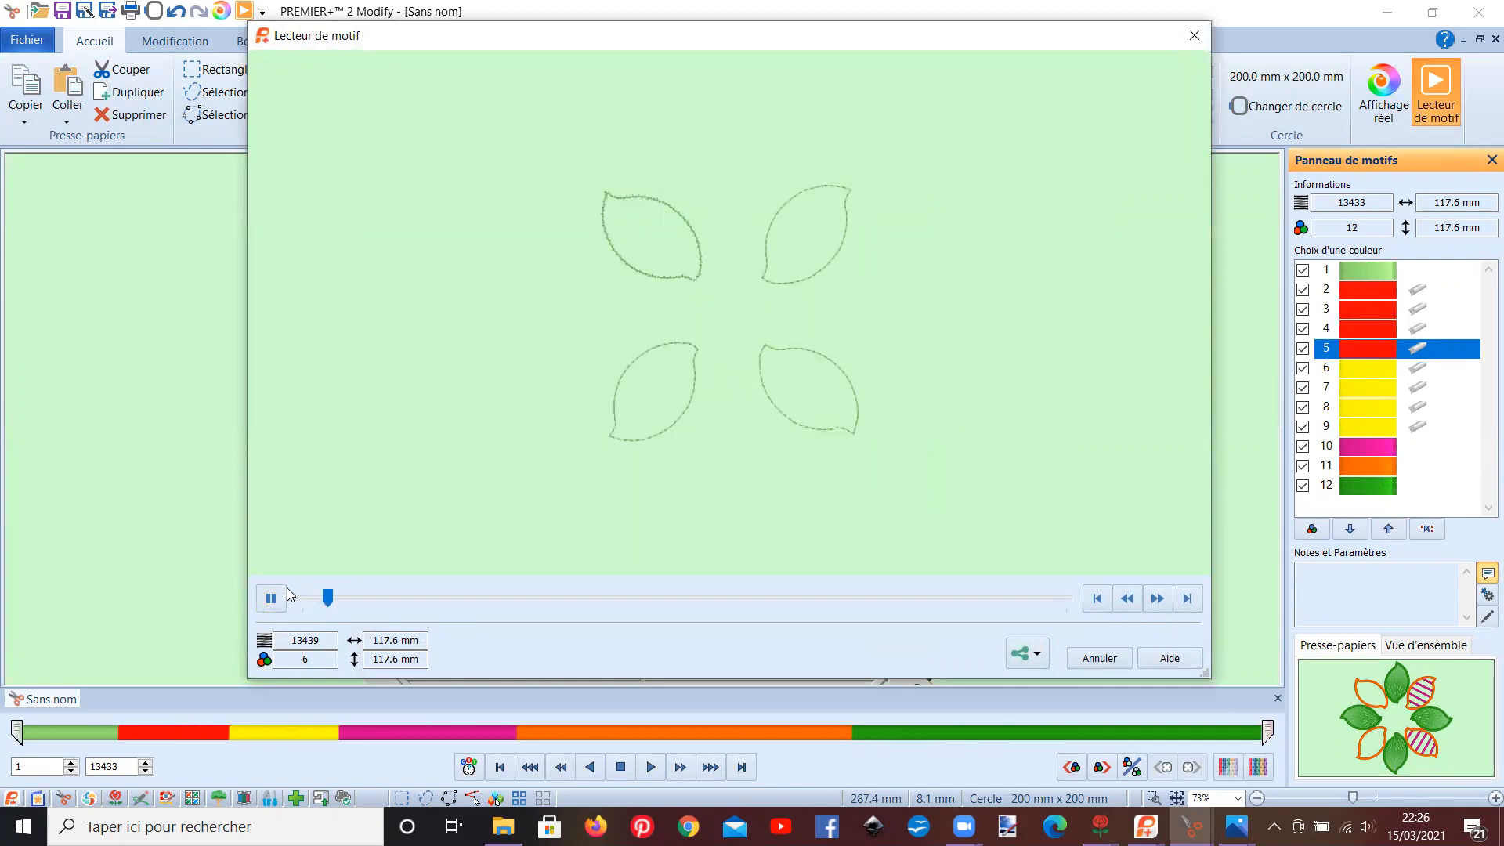
pyautogui.moveTo(324, 603); pyautogui.dragTo(621, 601)
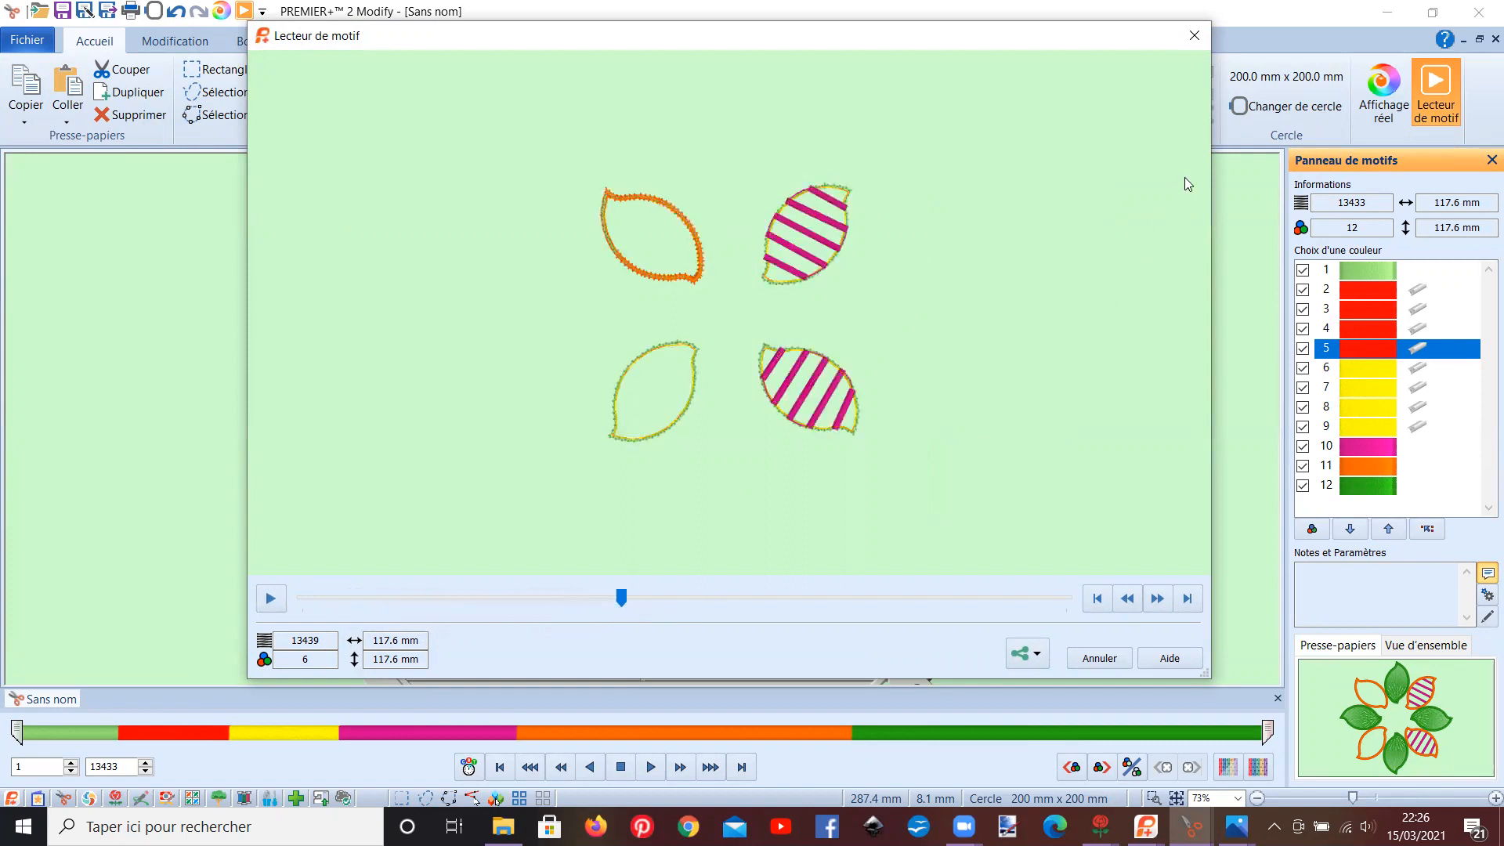
pyautogui.click(1206, 39)
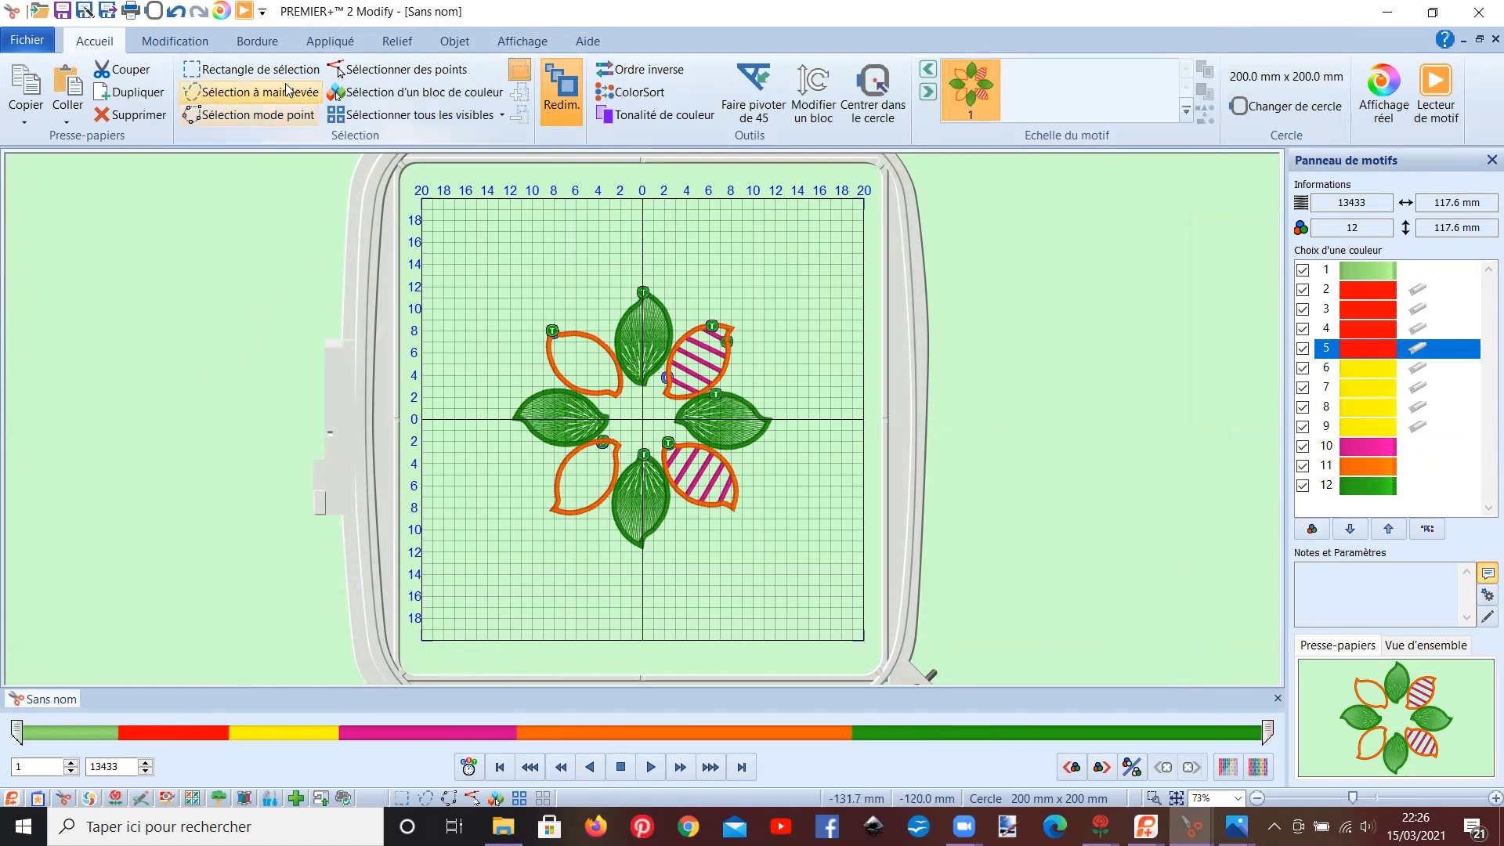
# - Select and copy the whole reordered flower, and paste it into the empty 120 x 120 mm hoop in PREMIER+ 2 Embroidery Ultra
pyautogui.click(250, 69)
pyautogui.moveTo(452, 241); pyautogui.dragTo(808, 581)
pyautogui.click(63, 98)
pyautogui.moveTo(1095, 797)
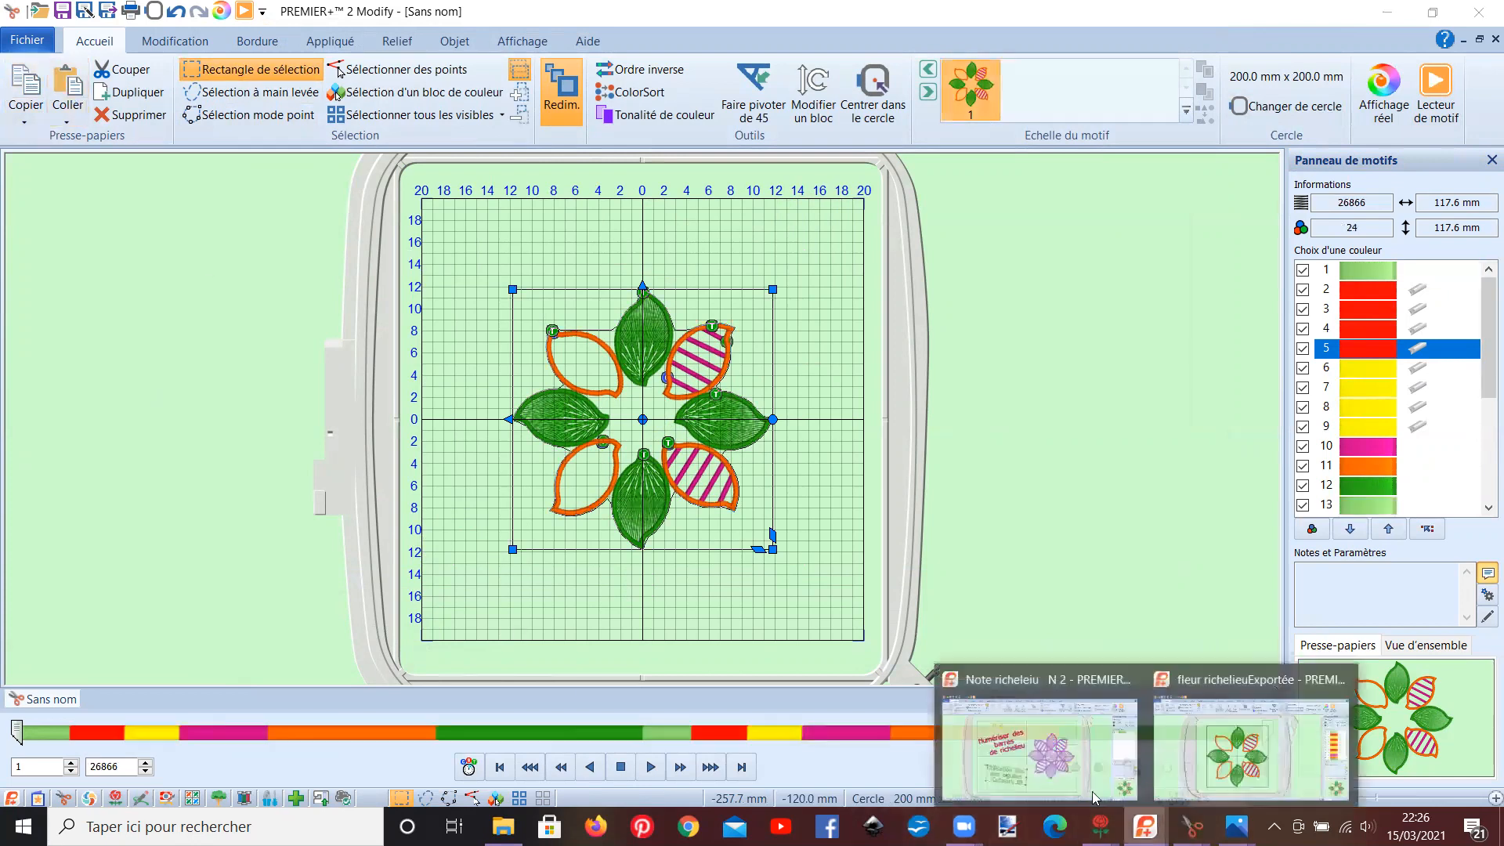
pyautogui.click(1196, 765)
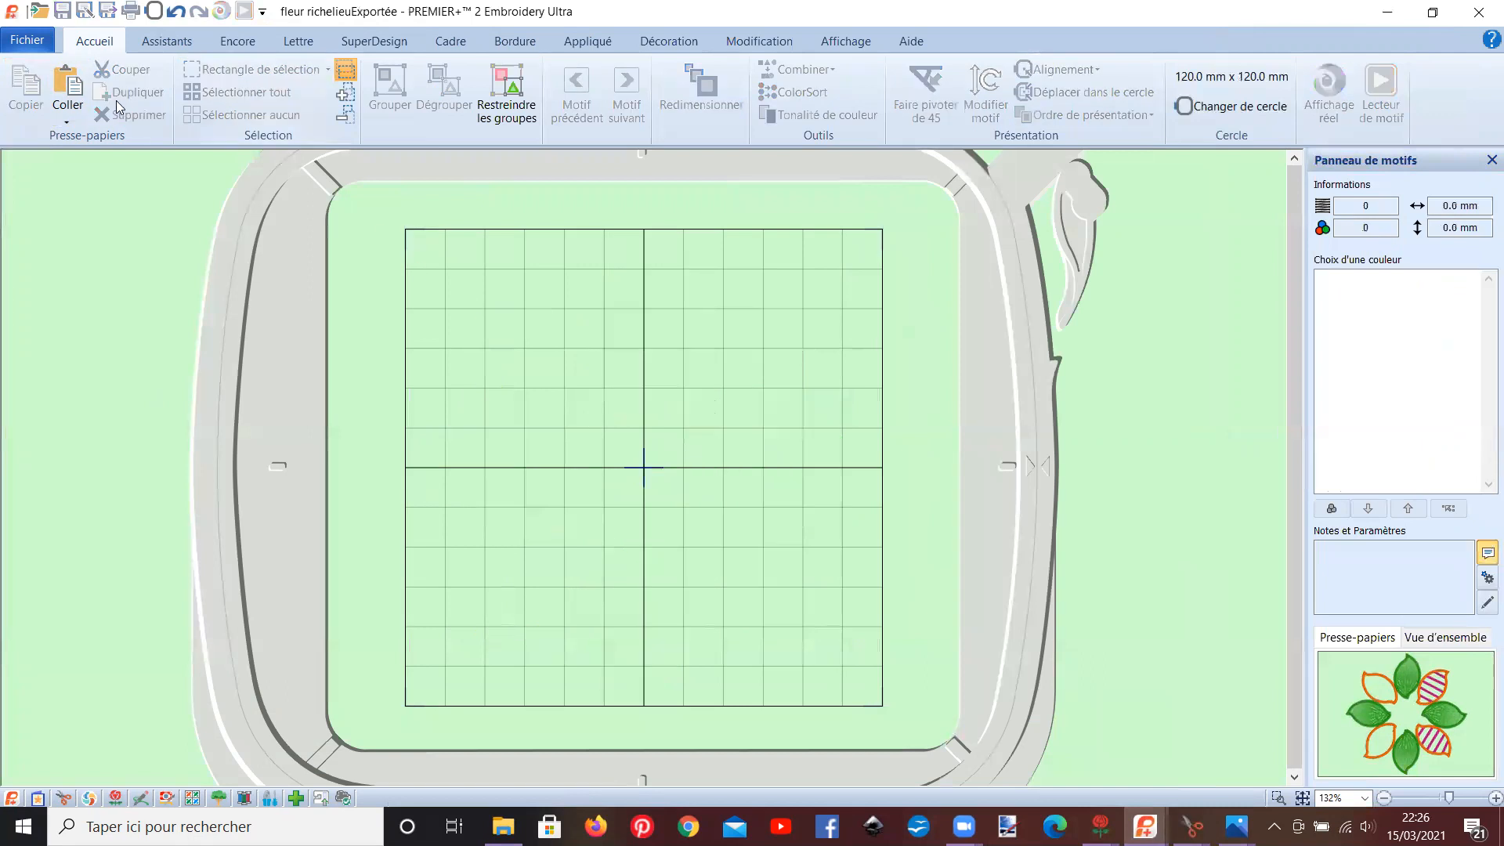
pyautogui.click(68, 86)
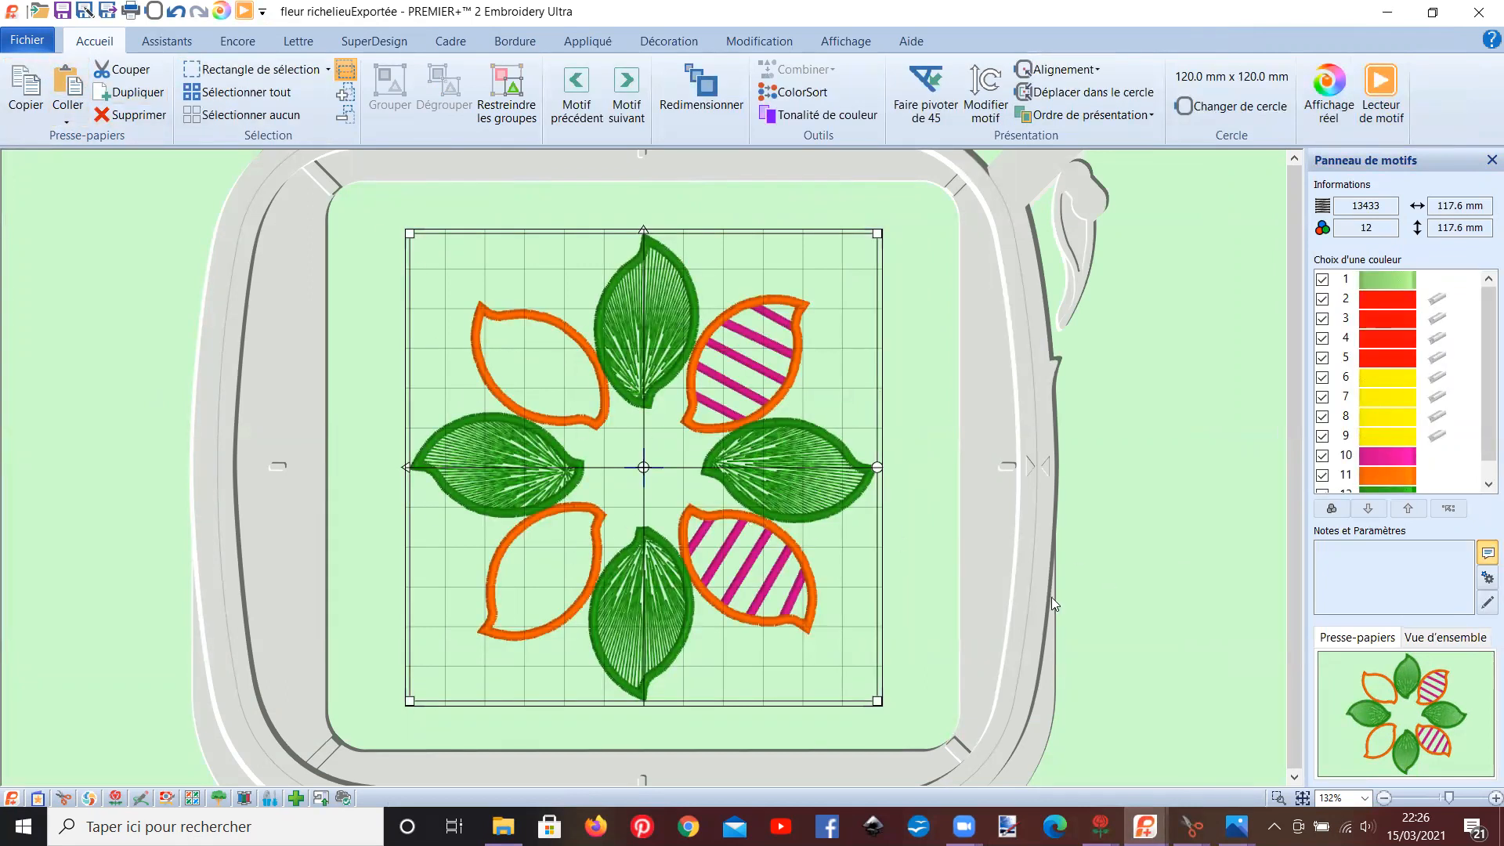
# - Merge the flower's identical colour blocks with ColorSort and check the stitch-out order in the design player
pyautogui.click(805, 91)
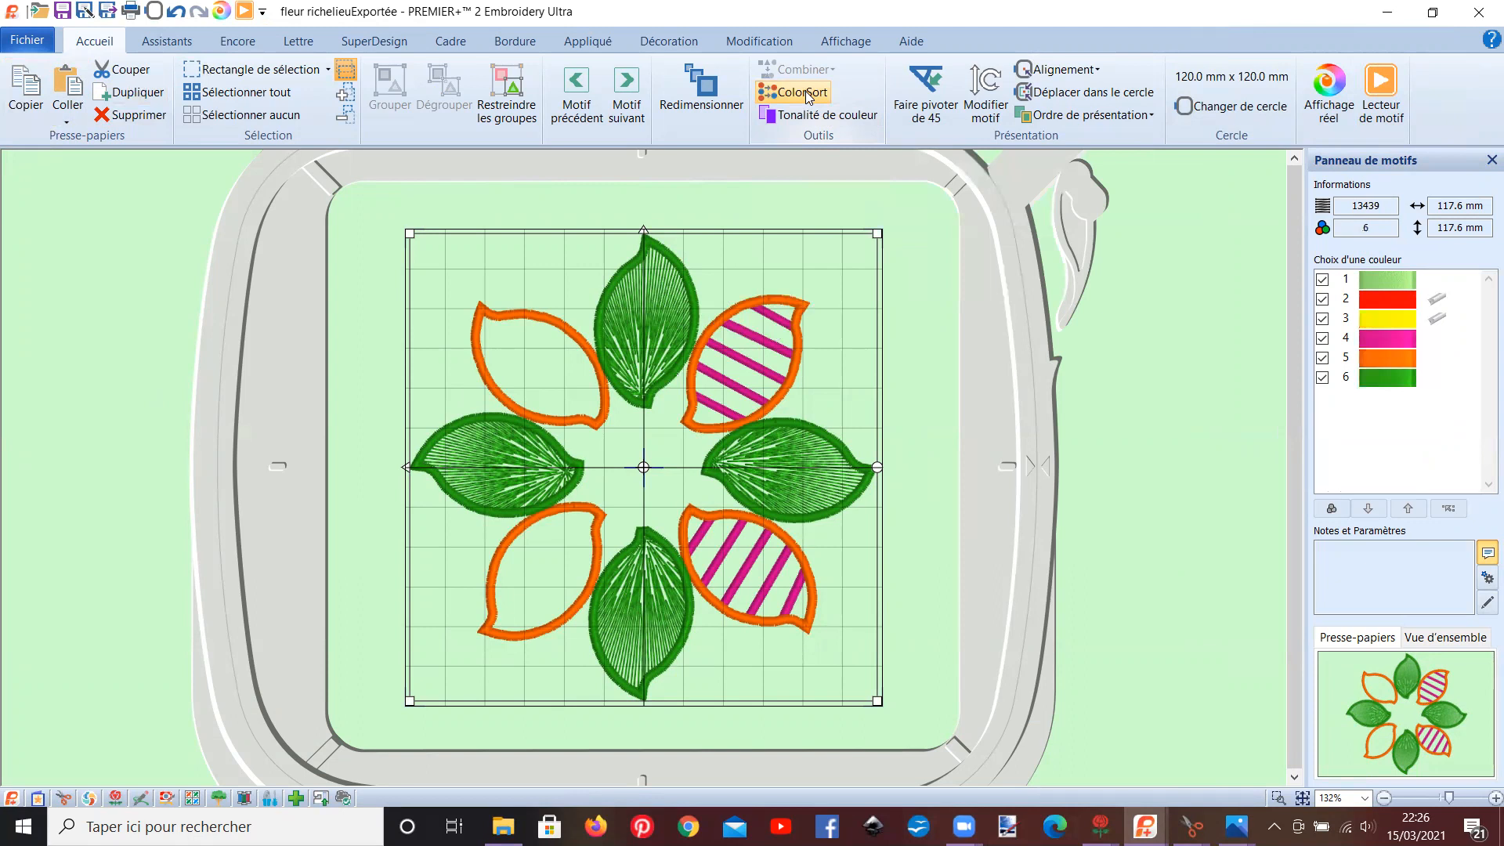
pyautogui.click(1388, 91)
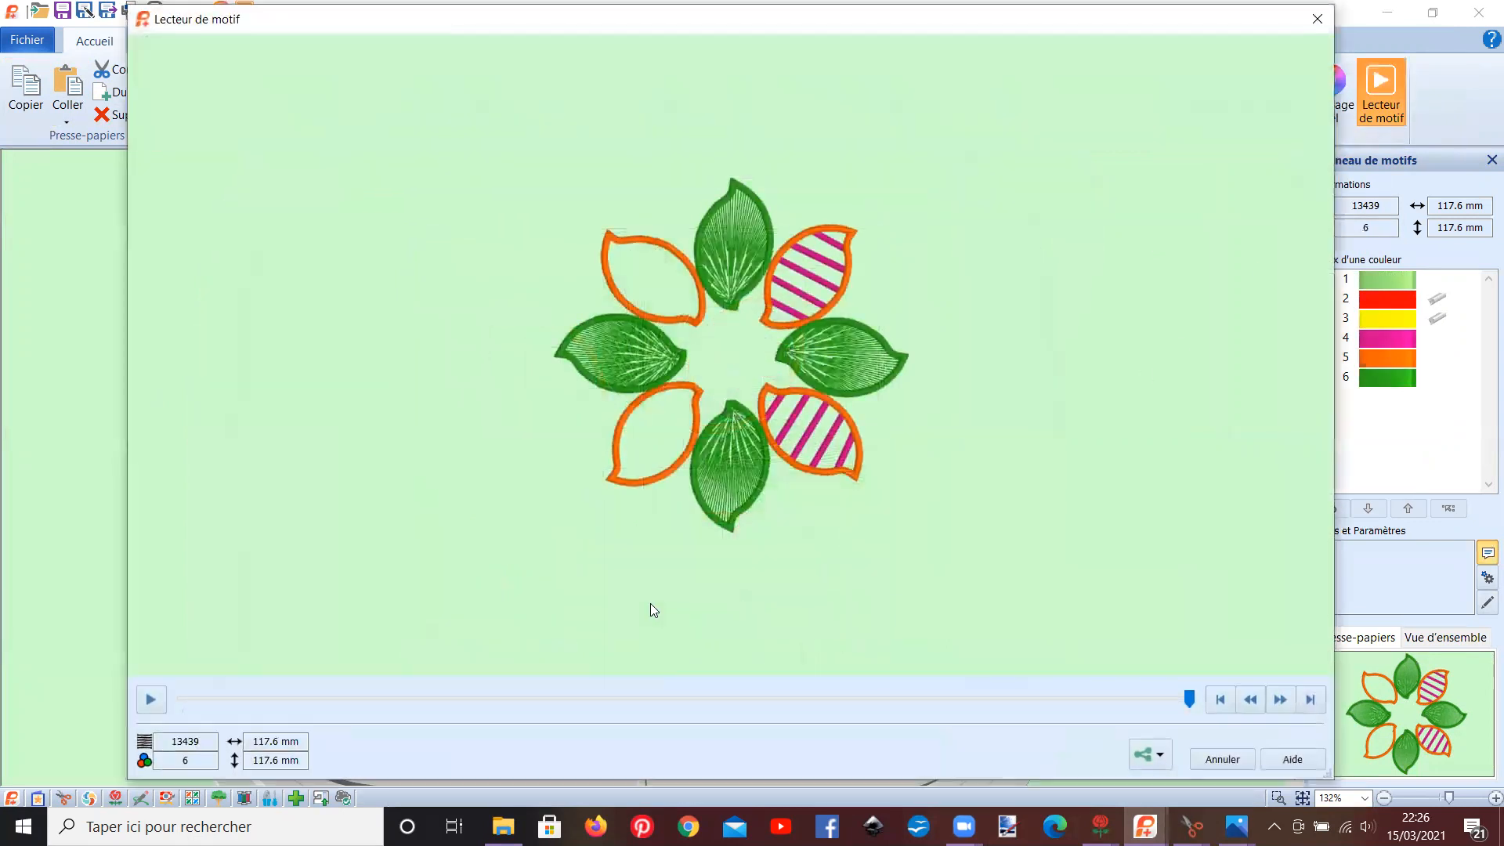
pyautogui.click(154, 699)
pyautogui.moveTo(185, 701); pyautogui.dragTo(439, 740)
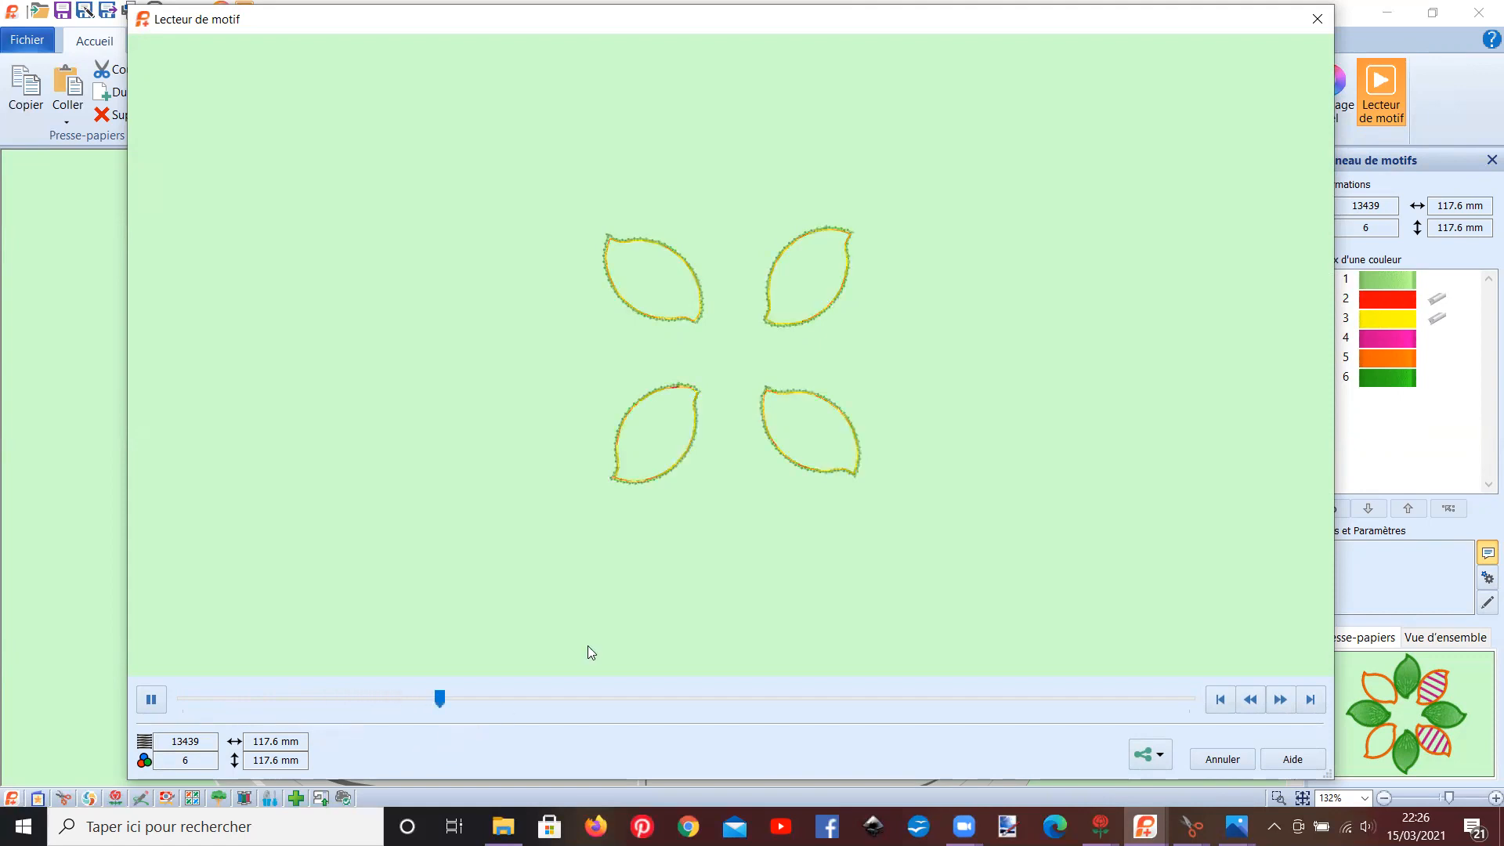
pyautogui.click(1315, 24)
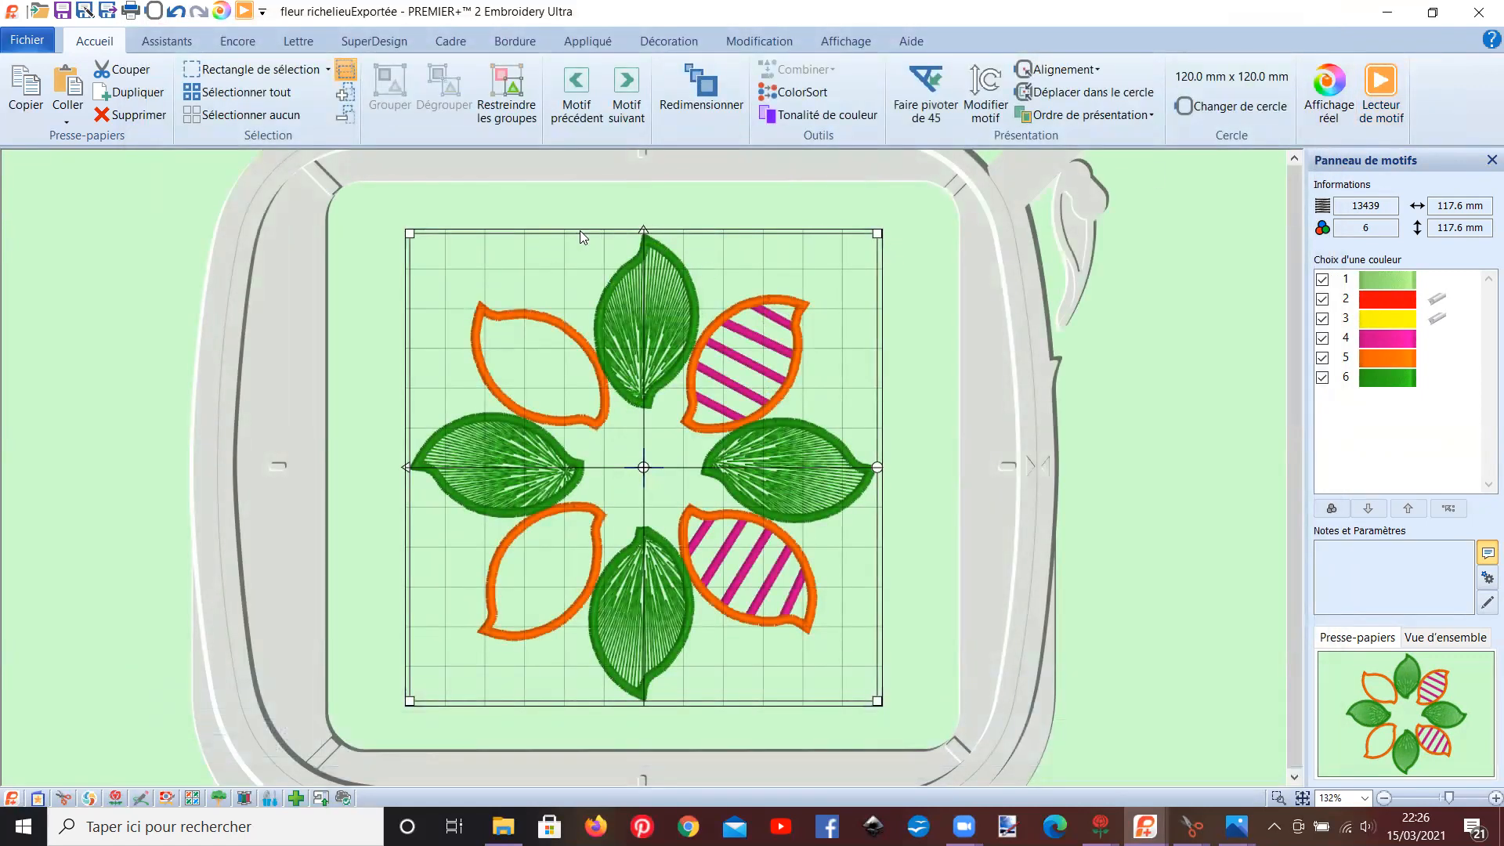
# - Save the flower as a VP4 file named "fleur richelieu aiguilles réunies" in the "1 vidéo" folder
pyautogui.click(36, 47)
pyautogui.click(56, 187)
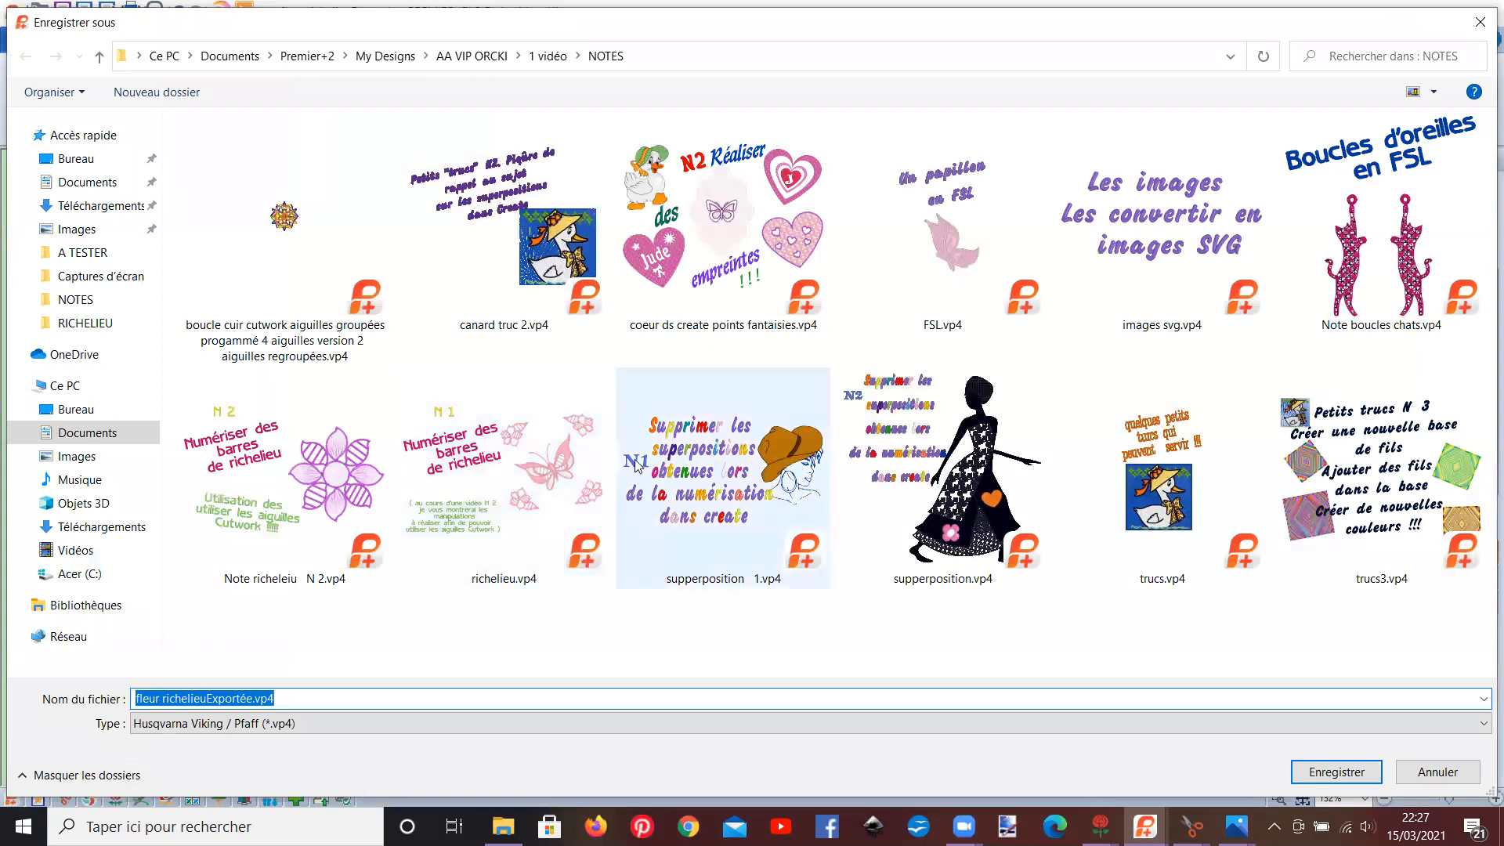
pyautogui.click(548, 56)
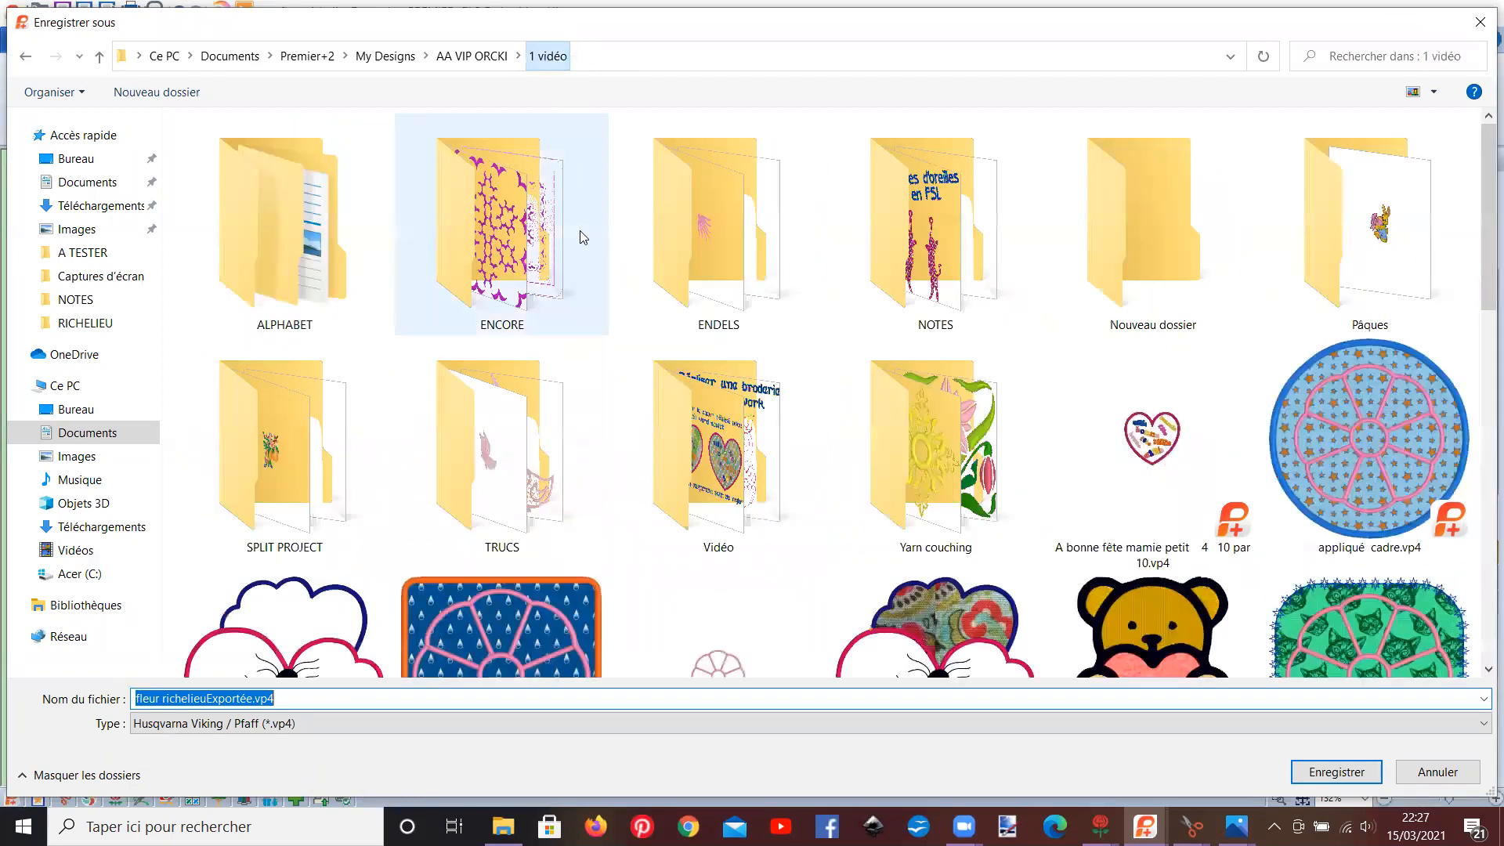
pyautogui.click(275, 699)
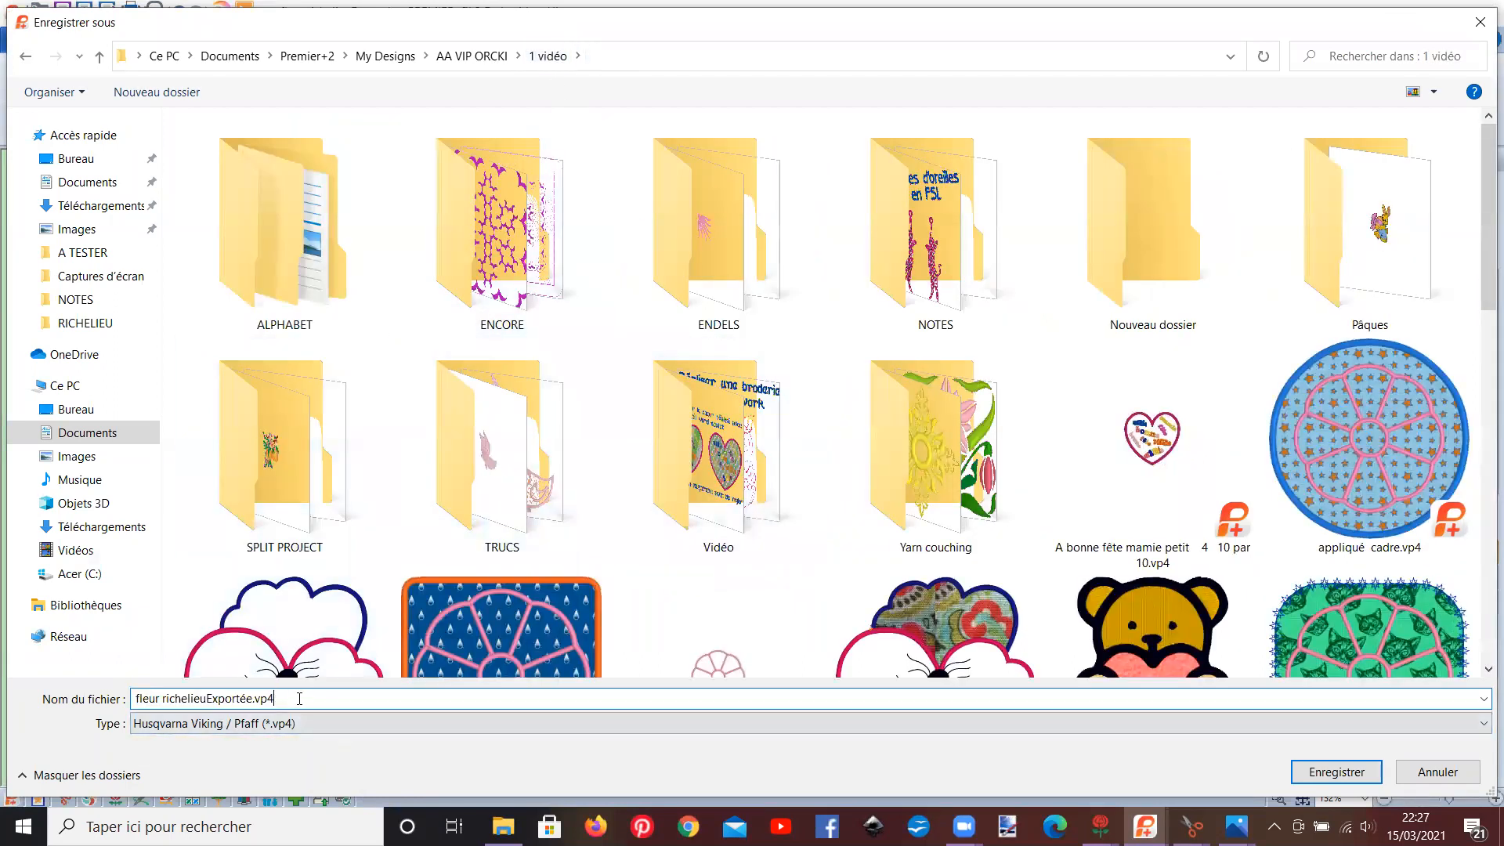
pyautogui.press('BackSpace')
pyautogui.press('BackSpace')
pyautogui.press('BackSpace')
pyautogui.press('BackSpace')
pyautogui.press('BackSpace')
pyautogui.press('BackSpace')
pyautogui.press('BackSpace')
pyautogui.press('BackSpace')
pyautogui.press('BackSpace')
pyautogui.press('Return')
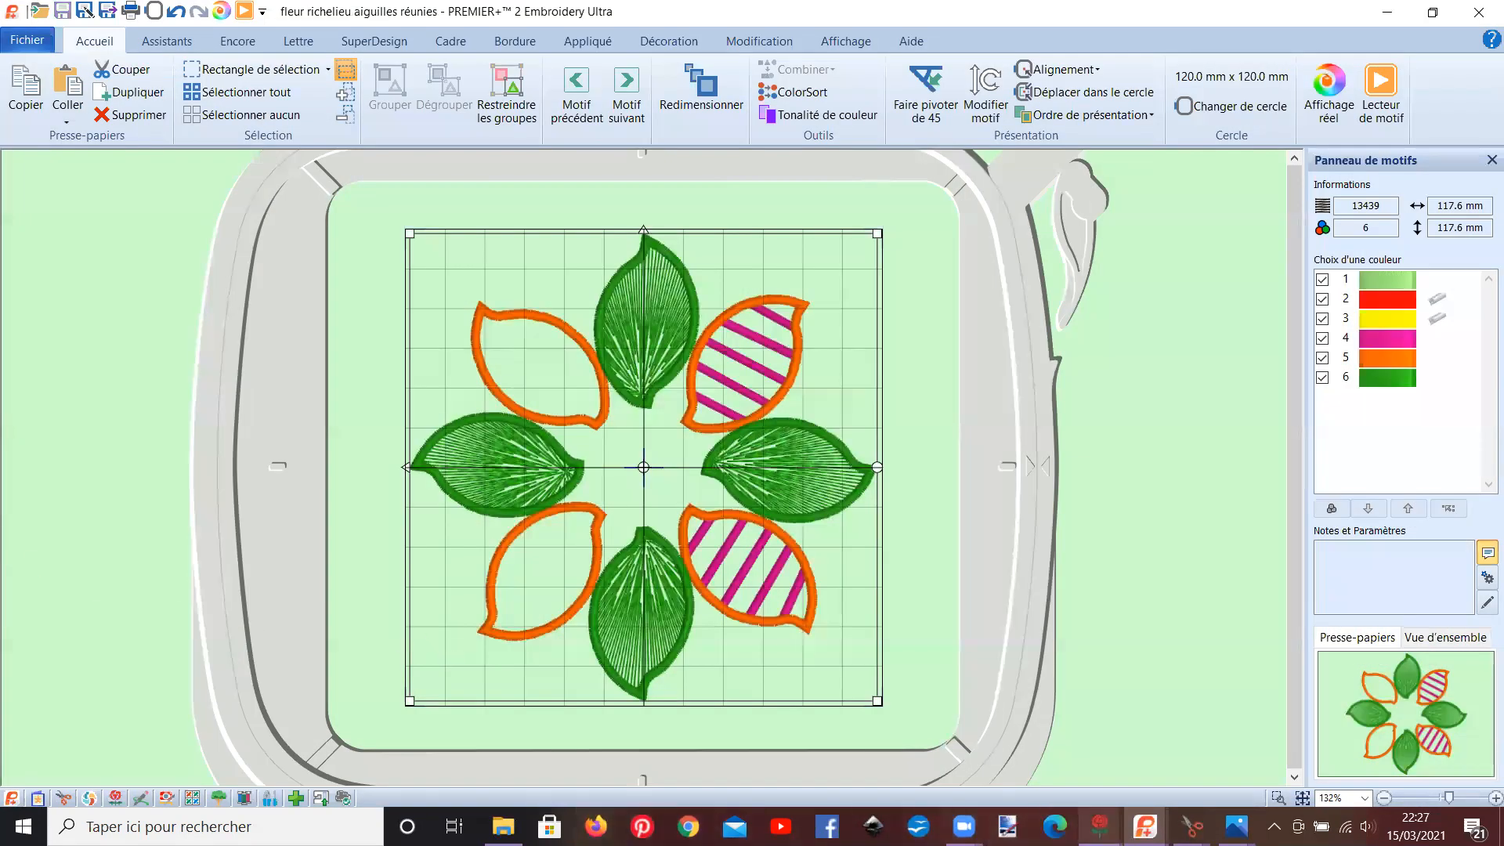
# - Look at the photo fleur cutwork.jpg, the "Note richeleiu N 2" design, and fleur richelieu.edo in PREMIER+ 2 Create
pyautogui.moveTo(1236, 827)
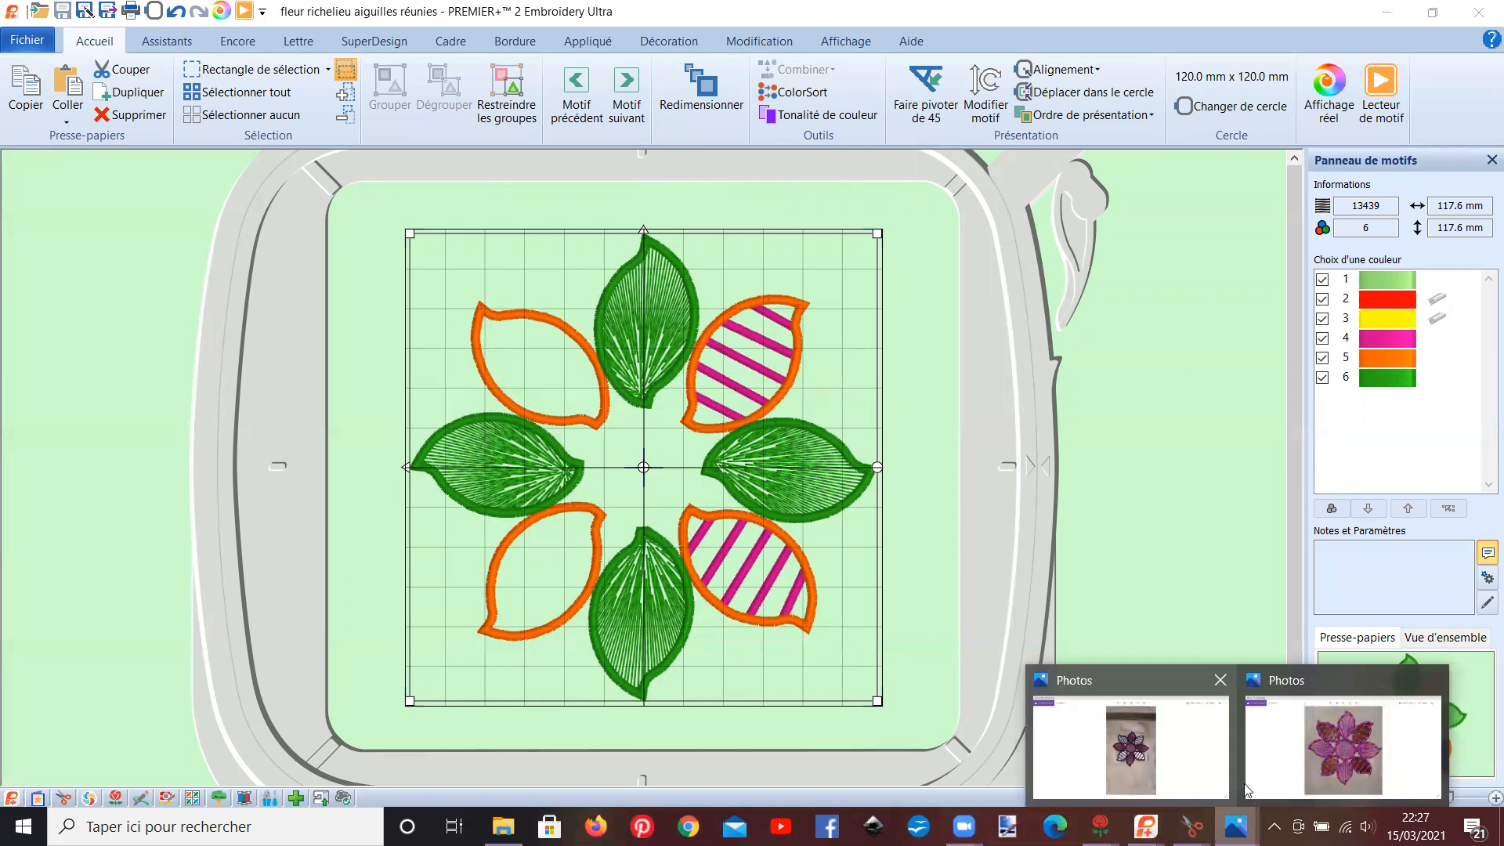
pyautogui.click(1344, 740)
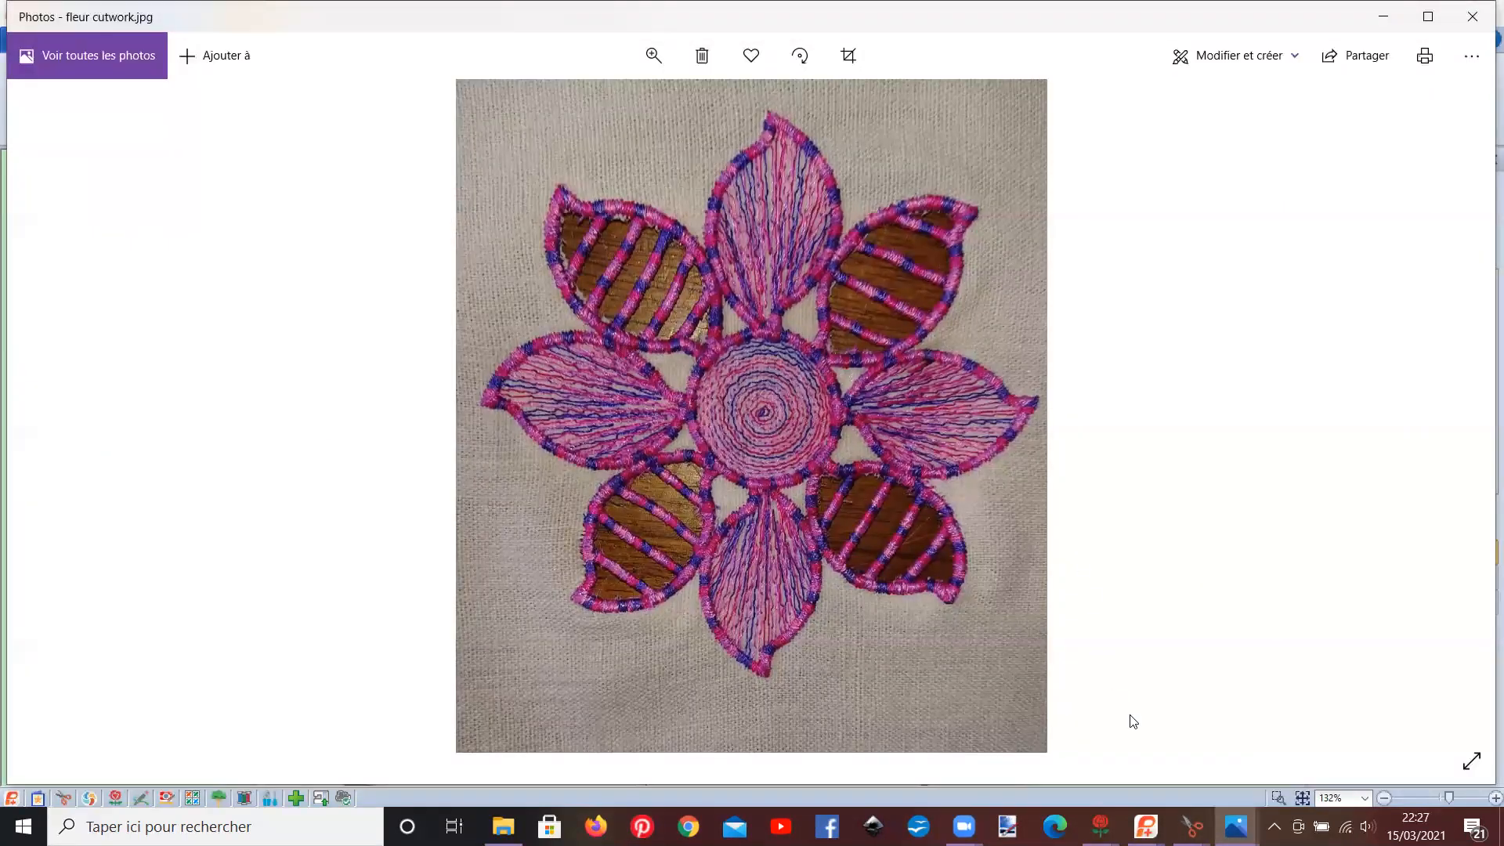
pyautogui.moveTo(1144, 826)
pyautogui.click(1097, 761)
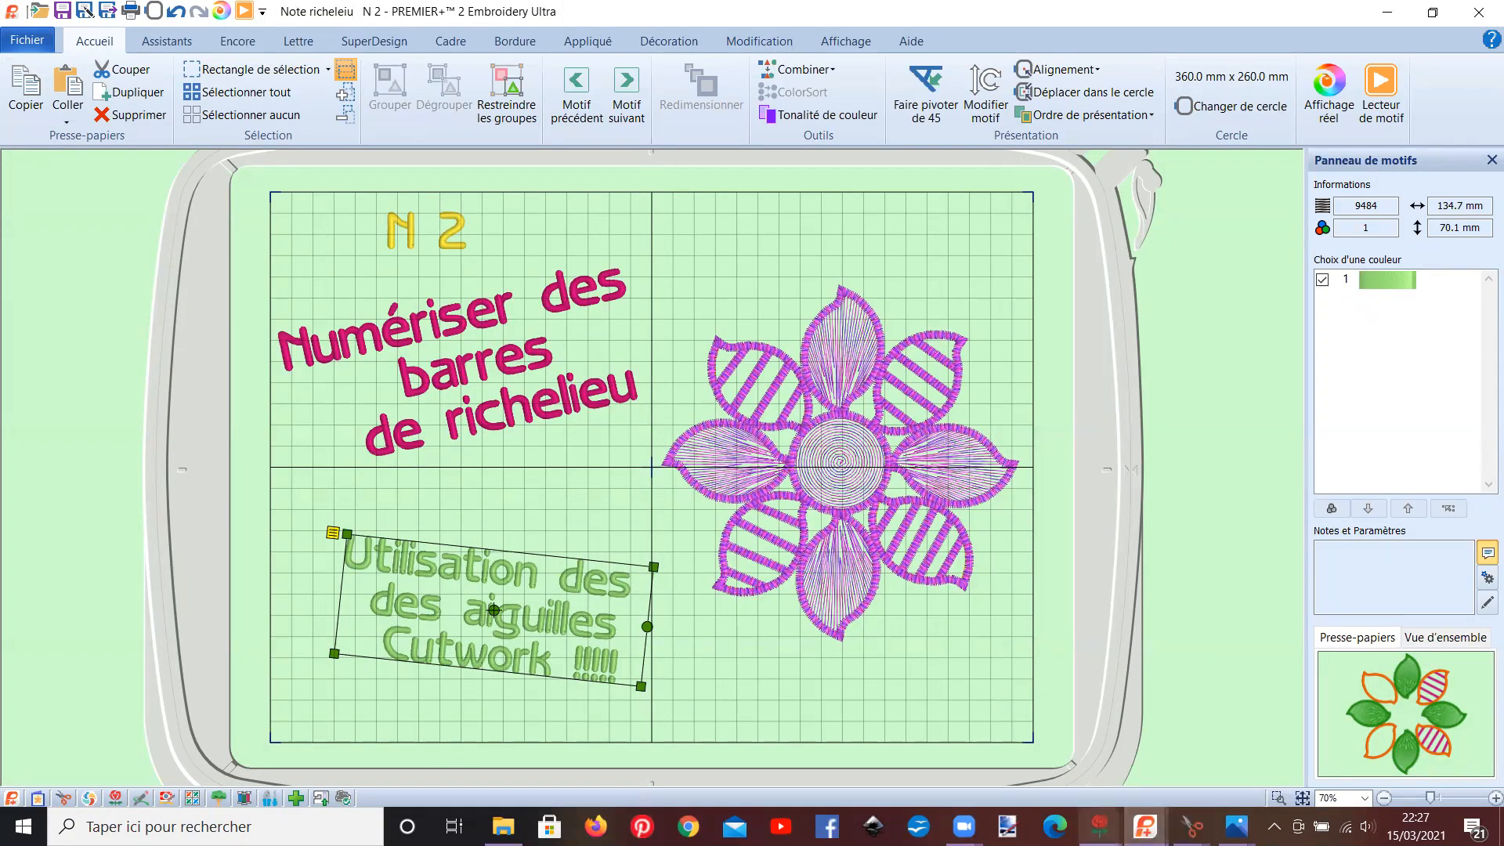
pyautogui.moveTo(1099, 826)
pyautogui.click(1064, 755)
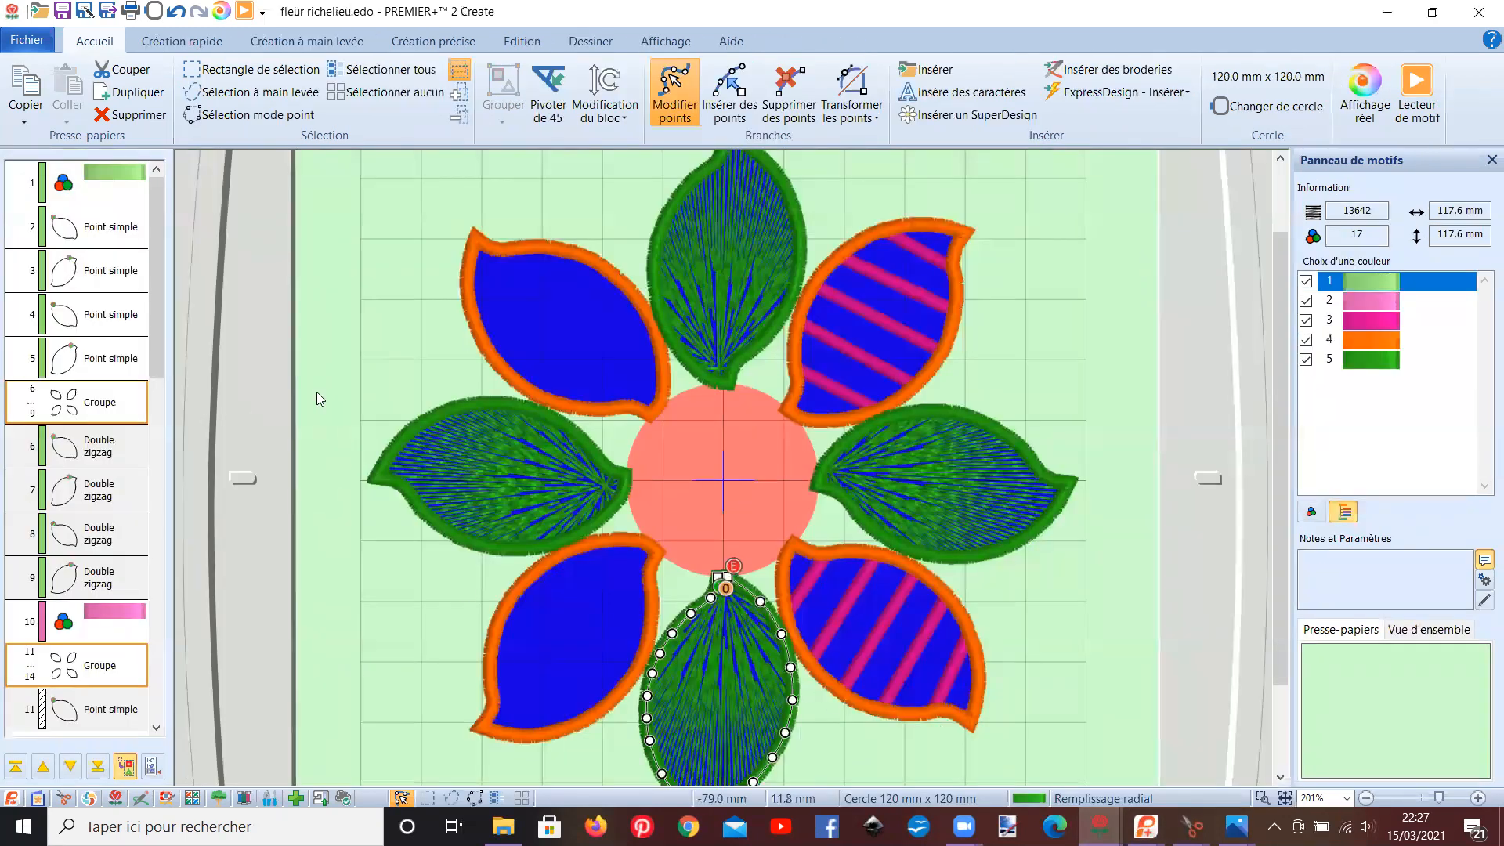